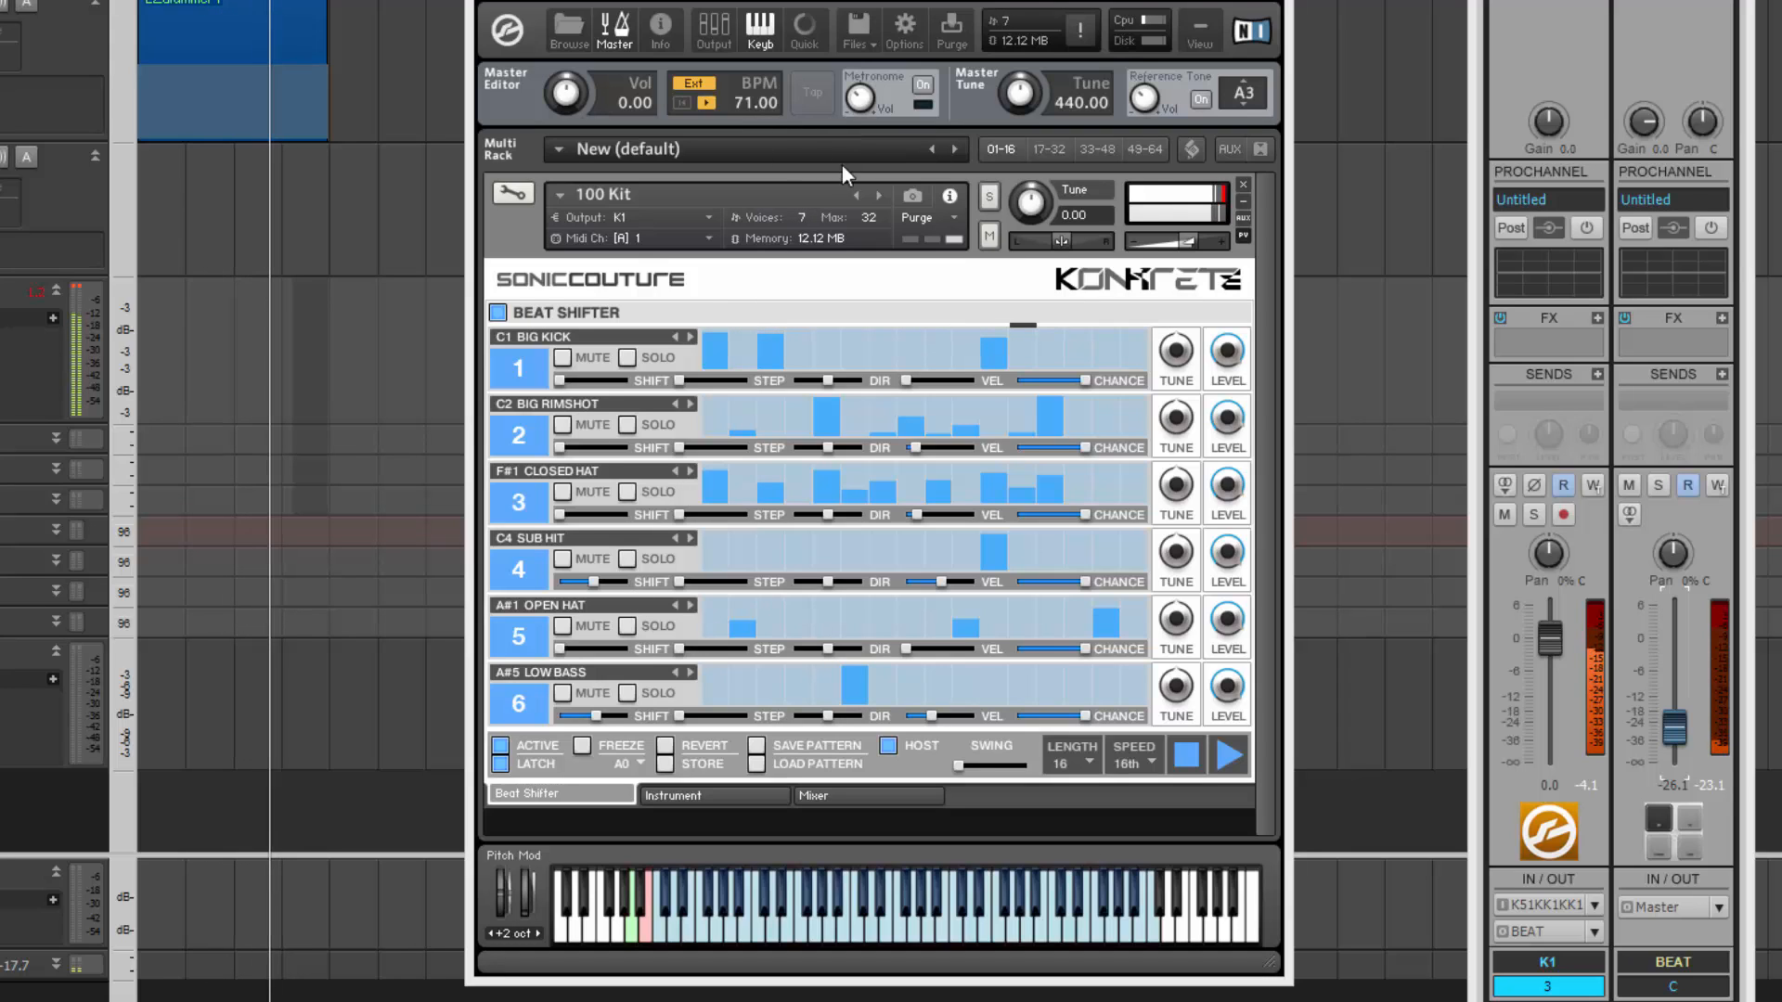
# Show the library browser and go back up to the Konkrete library's list of kit folders.
pyautogui.click(568, 32)
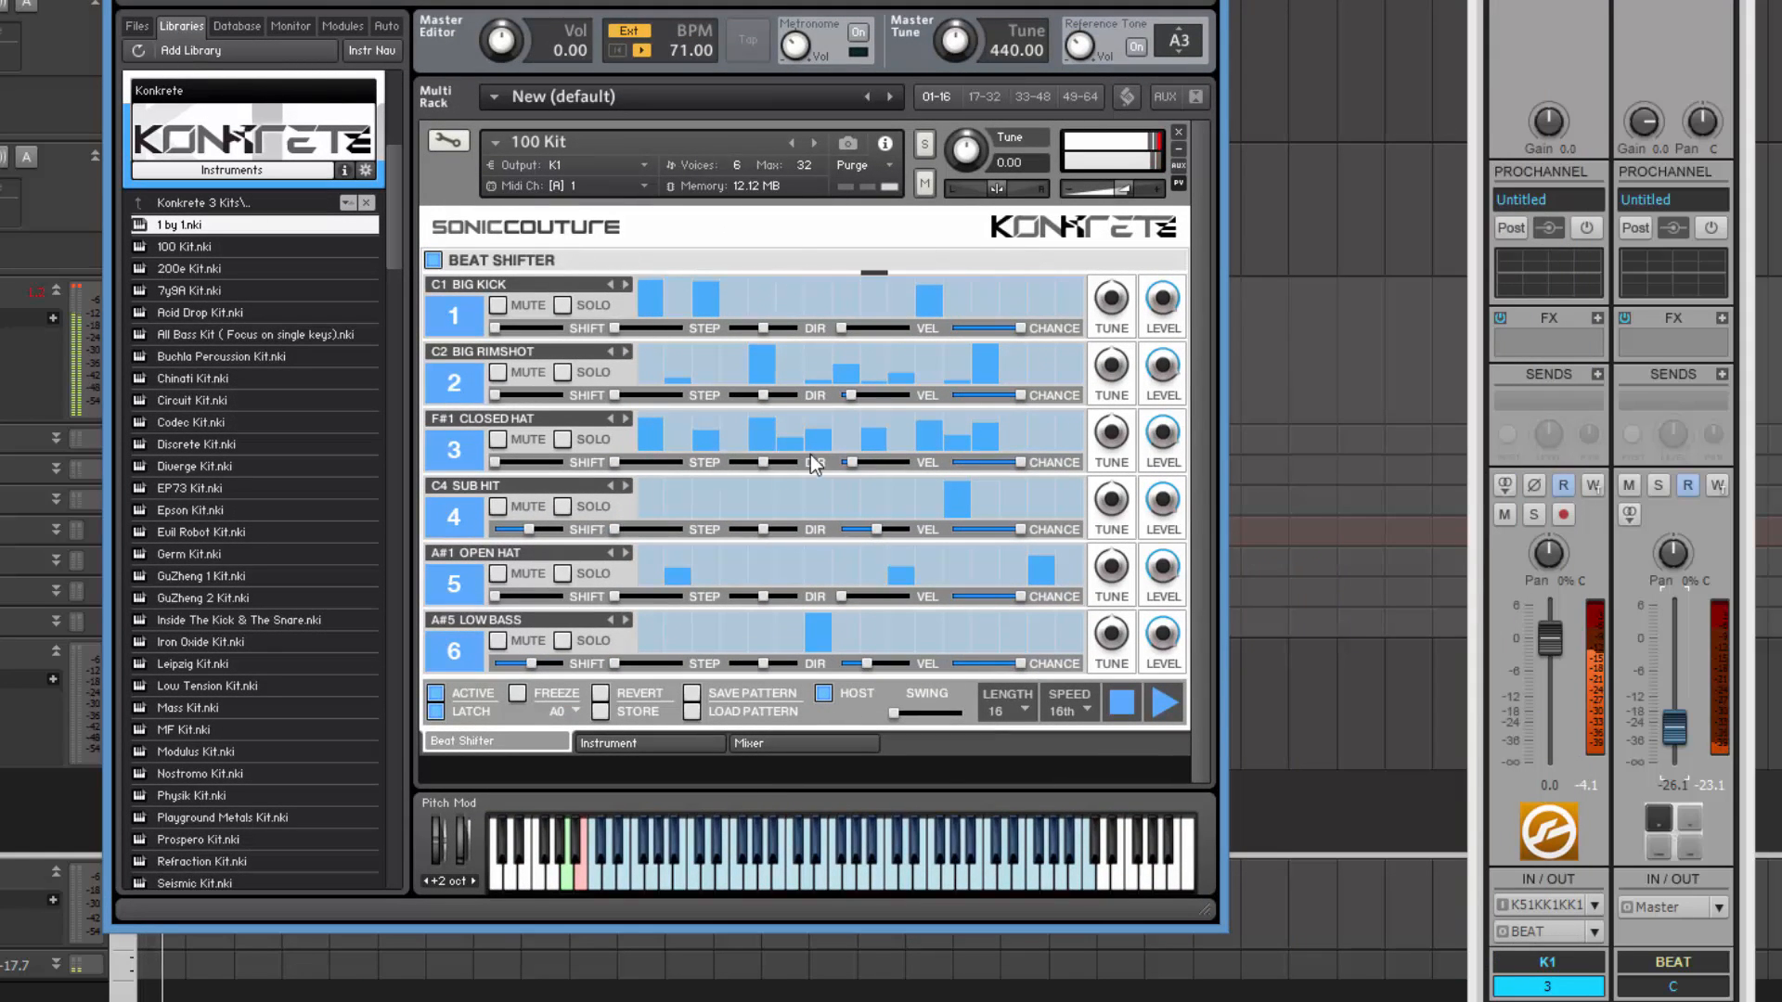
pyautogui.doubleClick(232, 208)
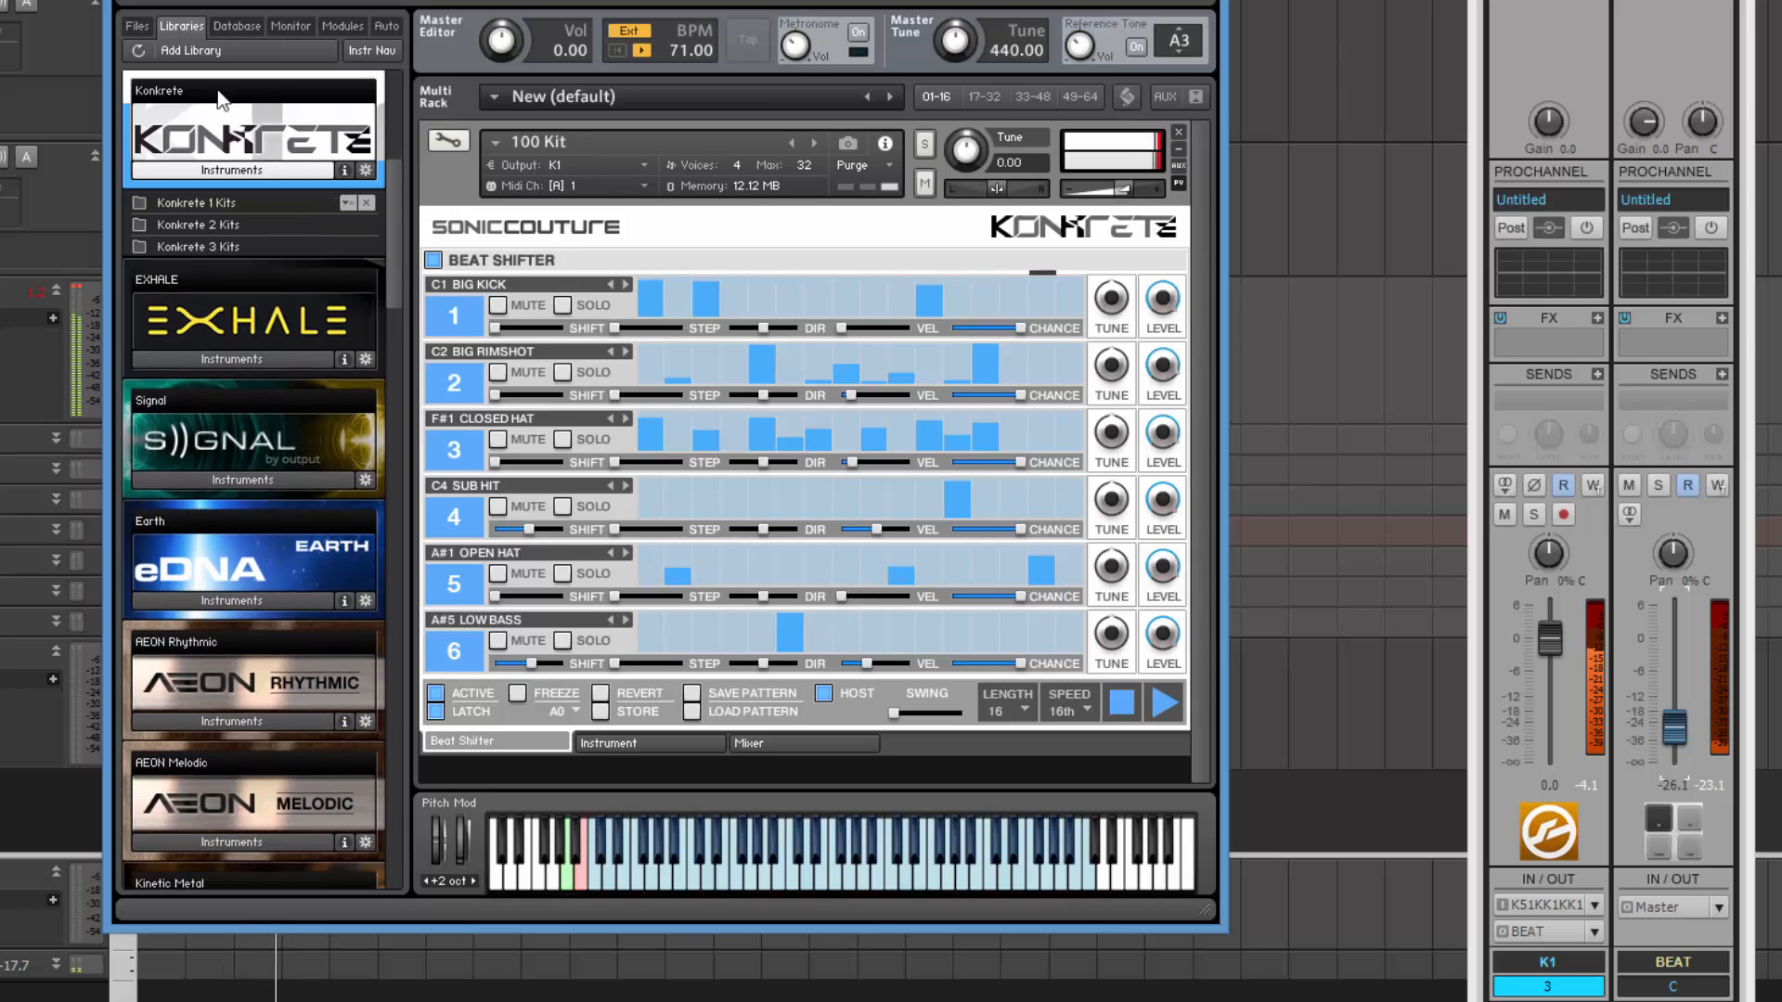
pyautogui.scroll(1, 270, 193)
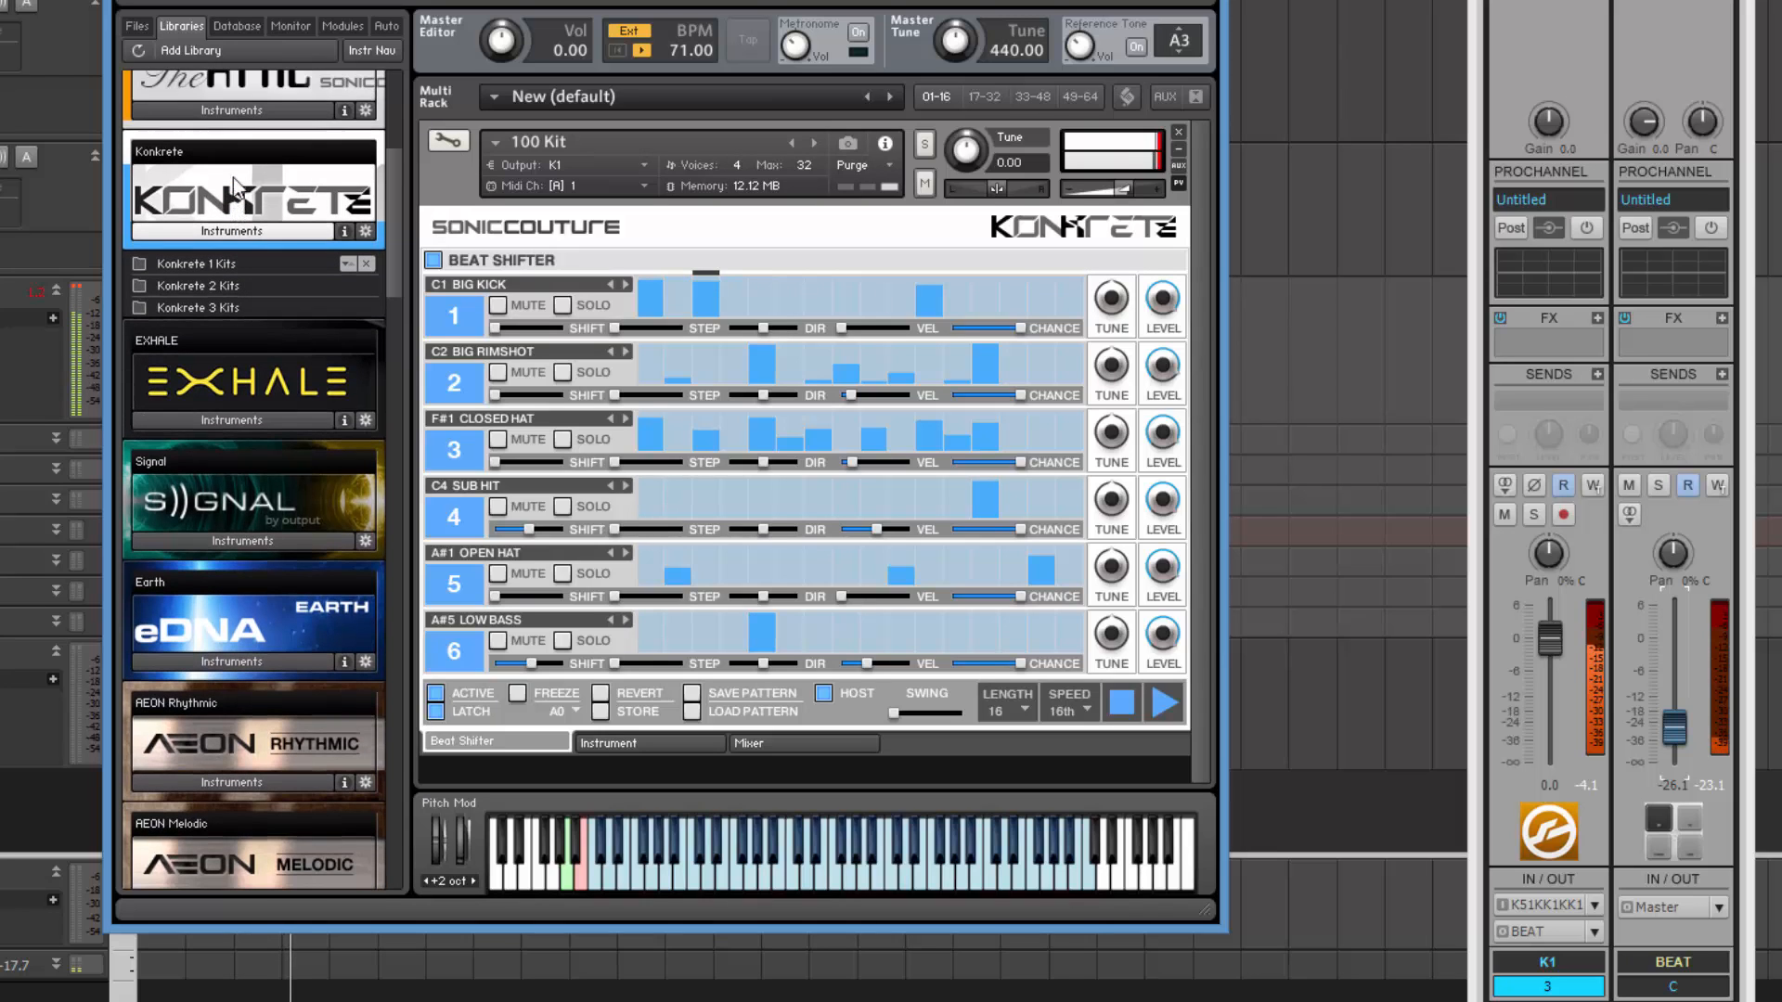
# Look through the kits in the Konkrete 1, 2 and 3 Kits folders, ending back at the folder list.
pyautogui.click(237, 265)
pyautogui.click(241, 261)
pyautogui.click(238, 288)
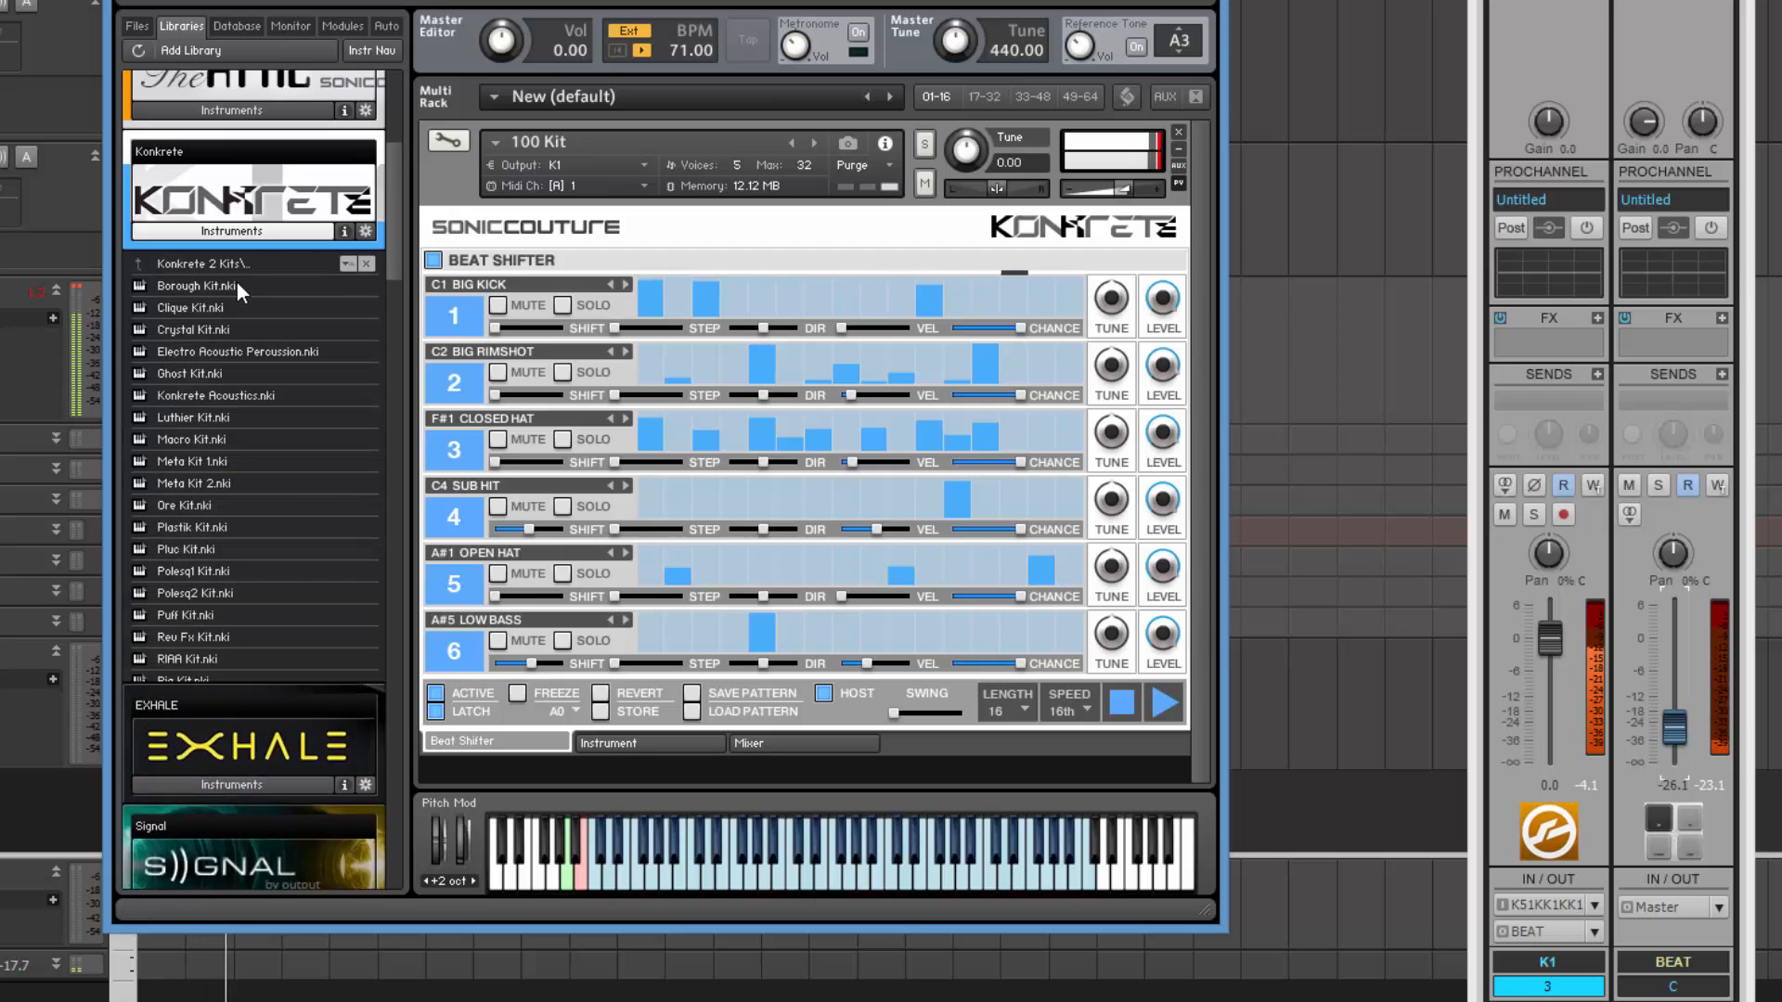
pyautogui.click(245, 262)
pyautogui.click(238, 302)
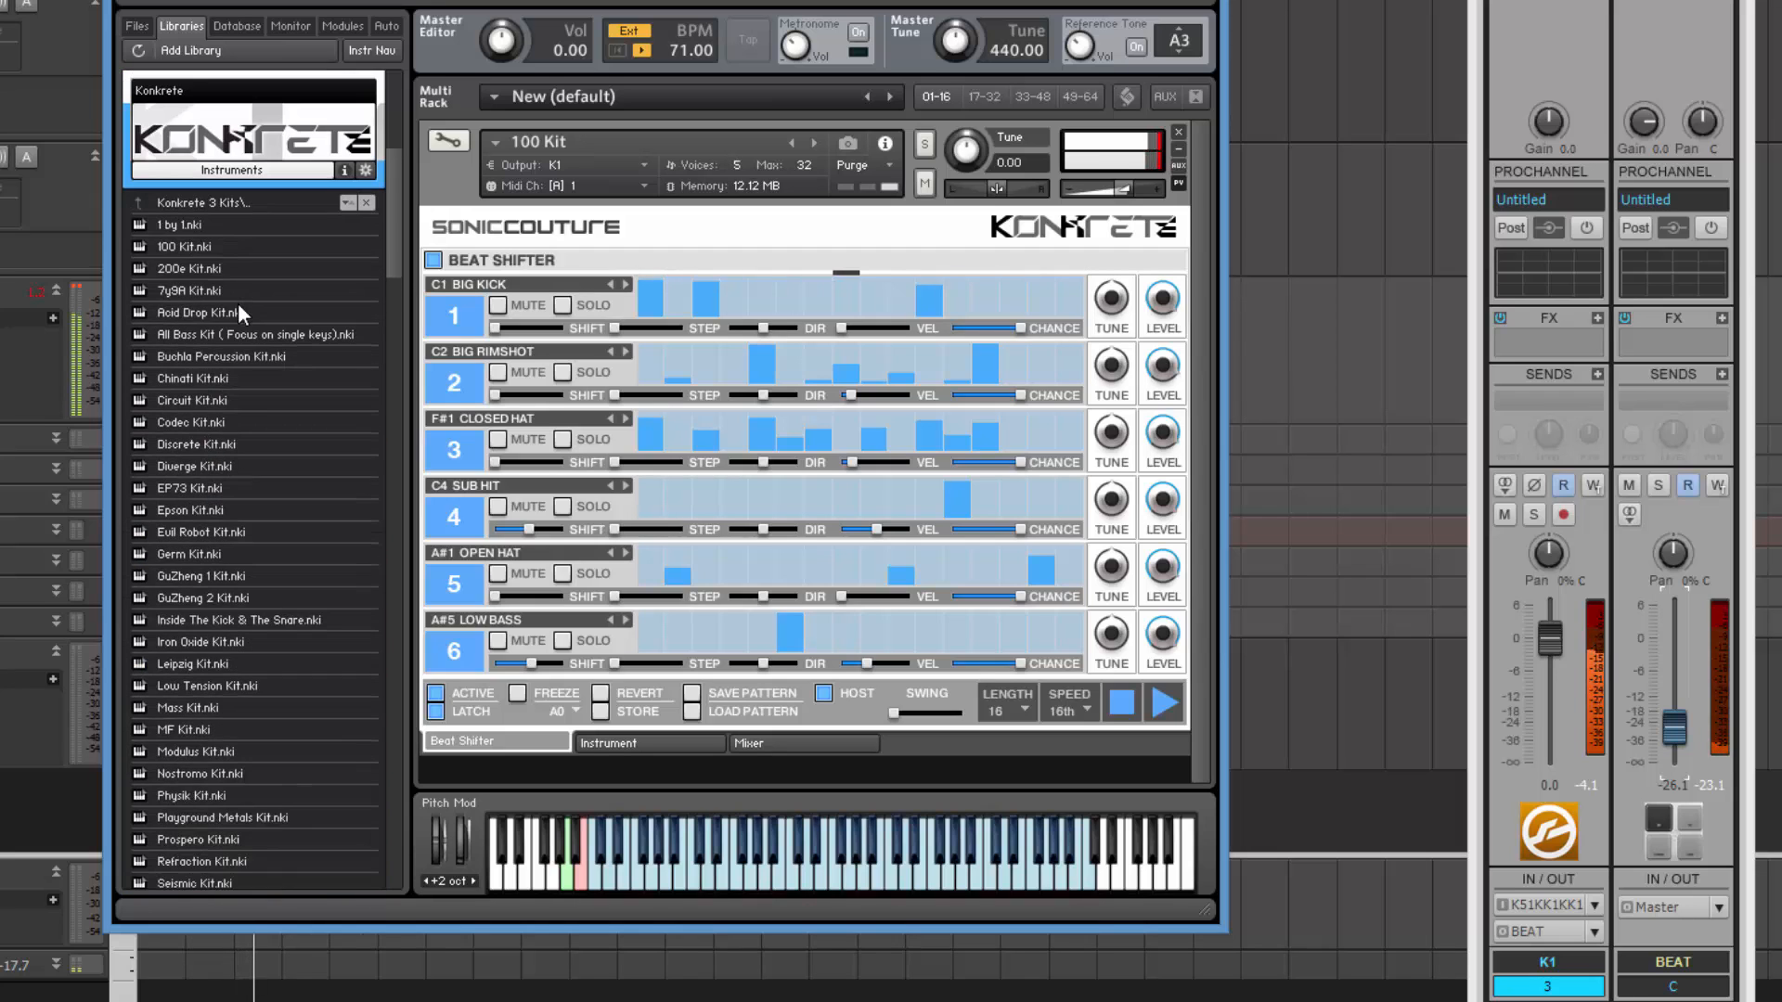
pyautogui.scroll(-2, 244, 339)
pyautogui.scroll(-10, 247, 338)
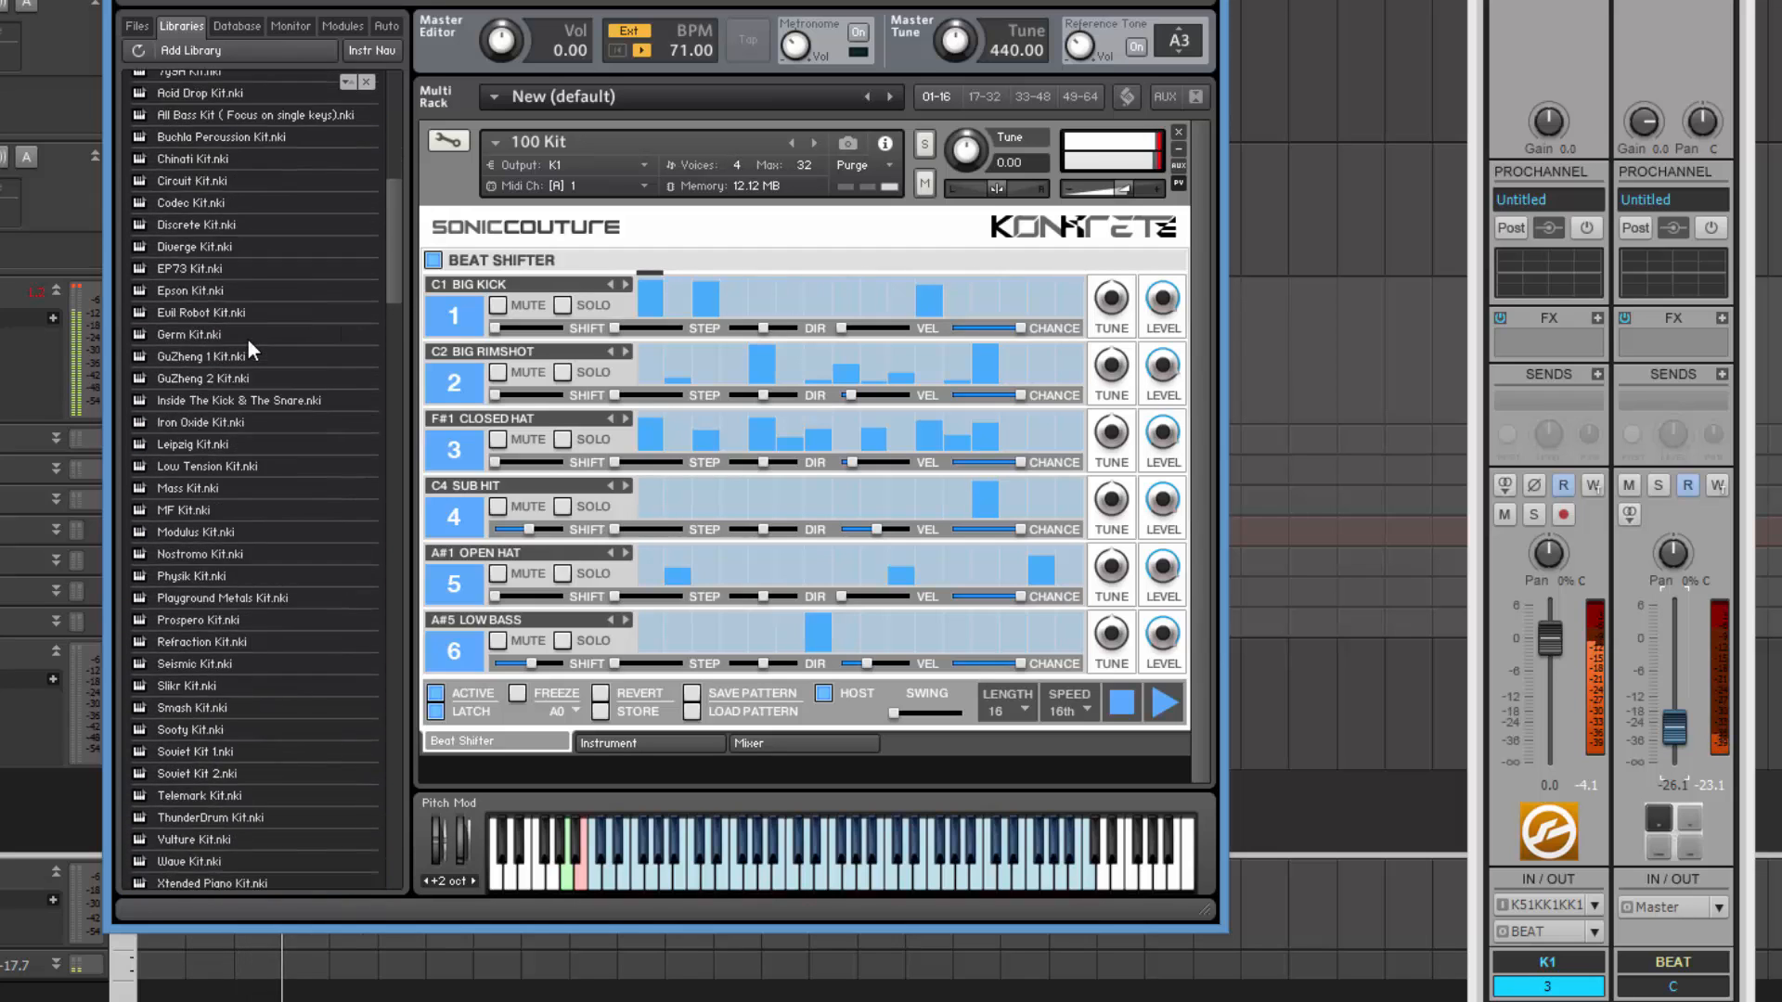
pyautogui.scroll(11, 249, 336)
pyautogui.scroll(1, 250, 316)
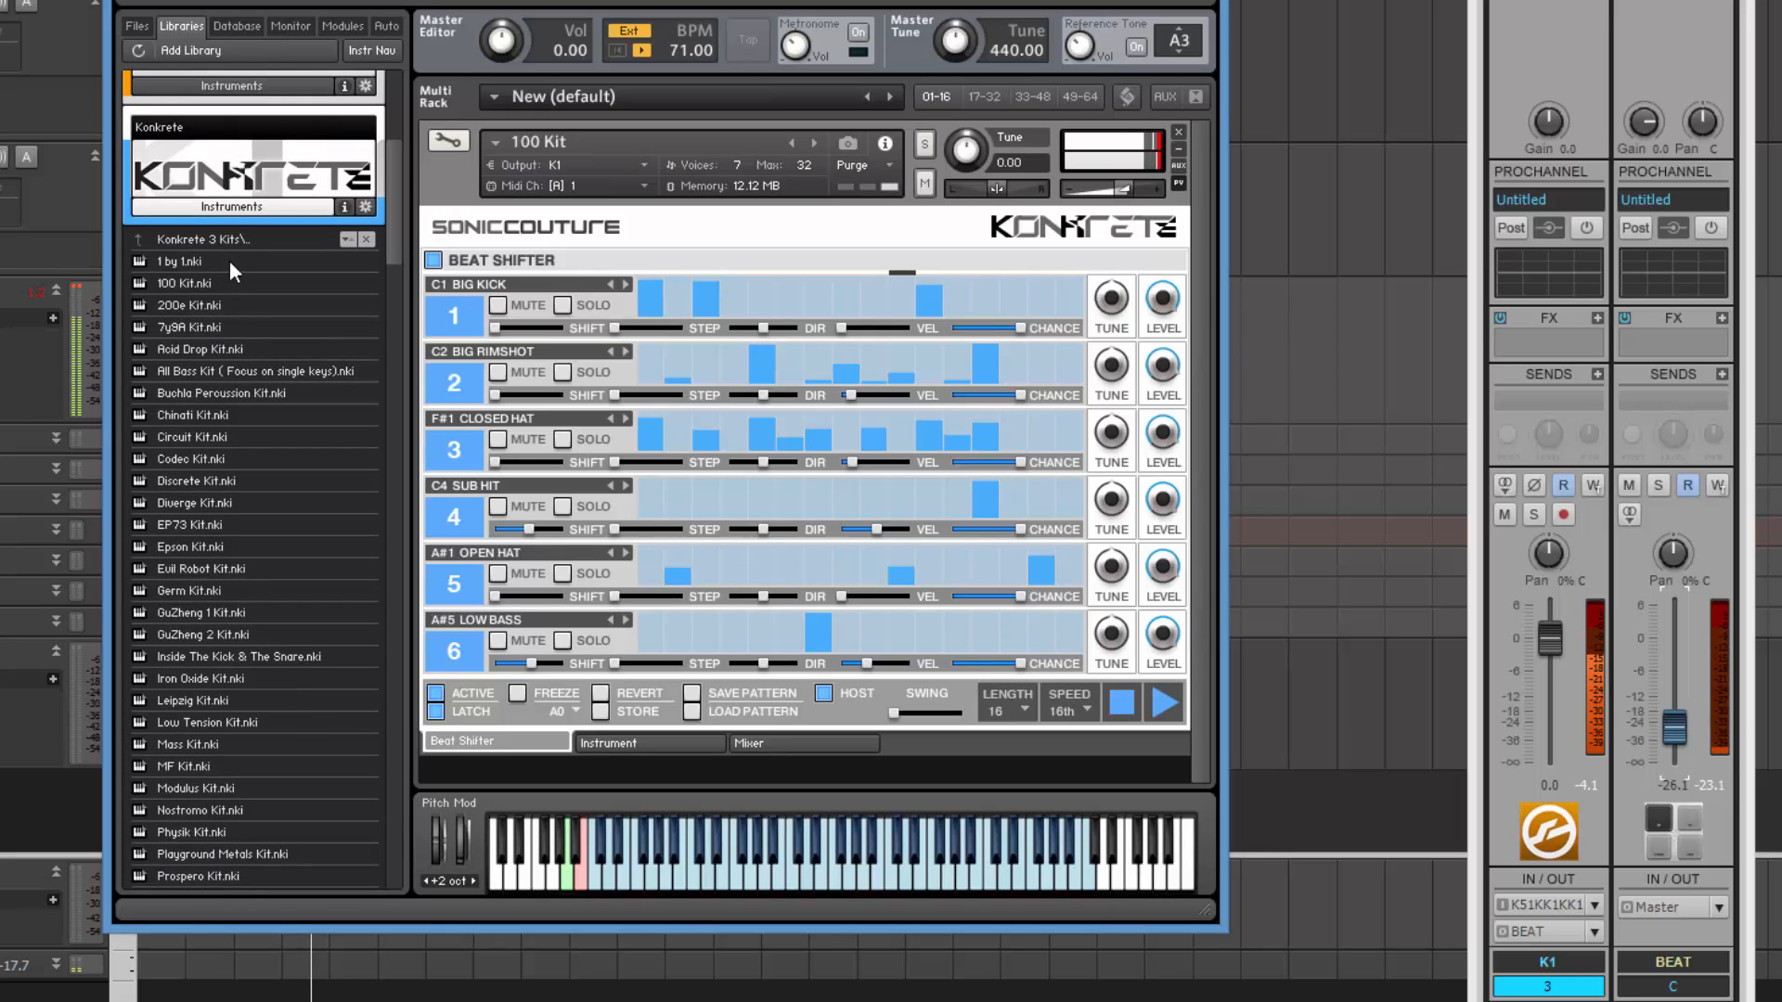
pyautogui.click(232, 241)
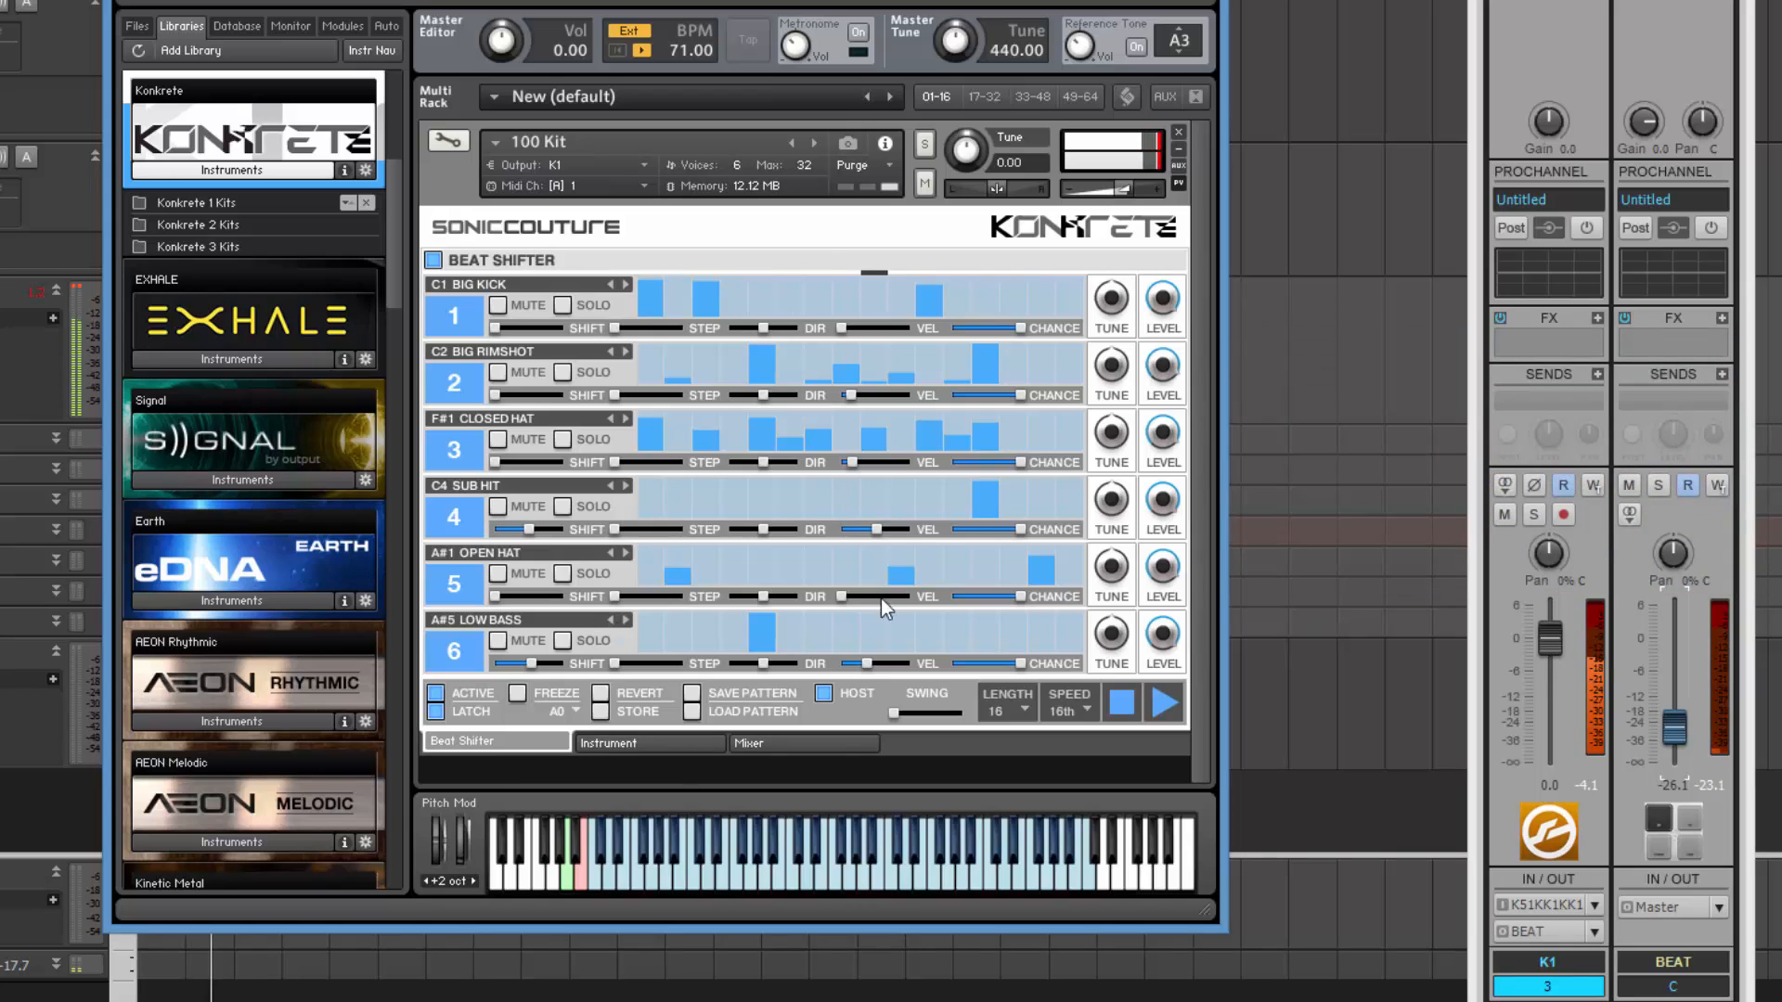
# View the 100 Kit's Instrument page and its Mixer page.
pyautogui.click(616, 743)
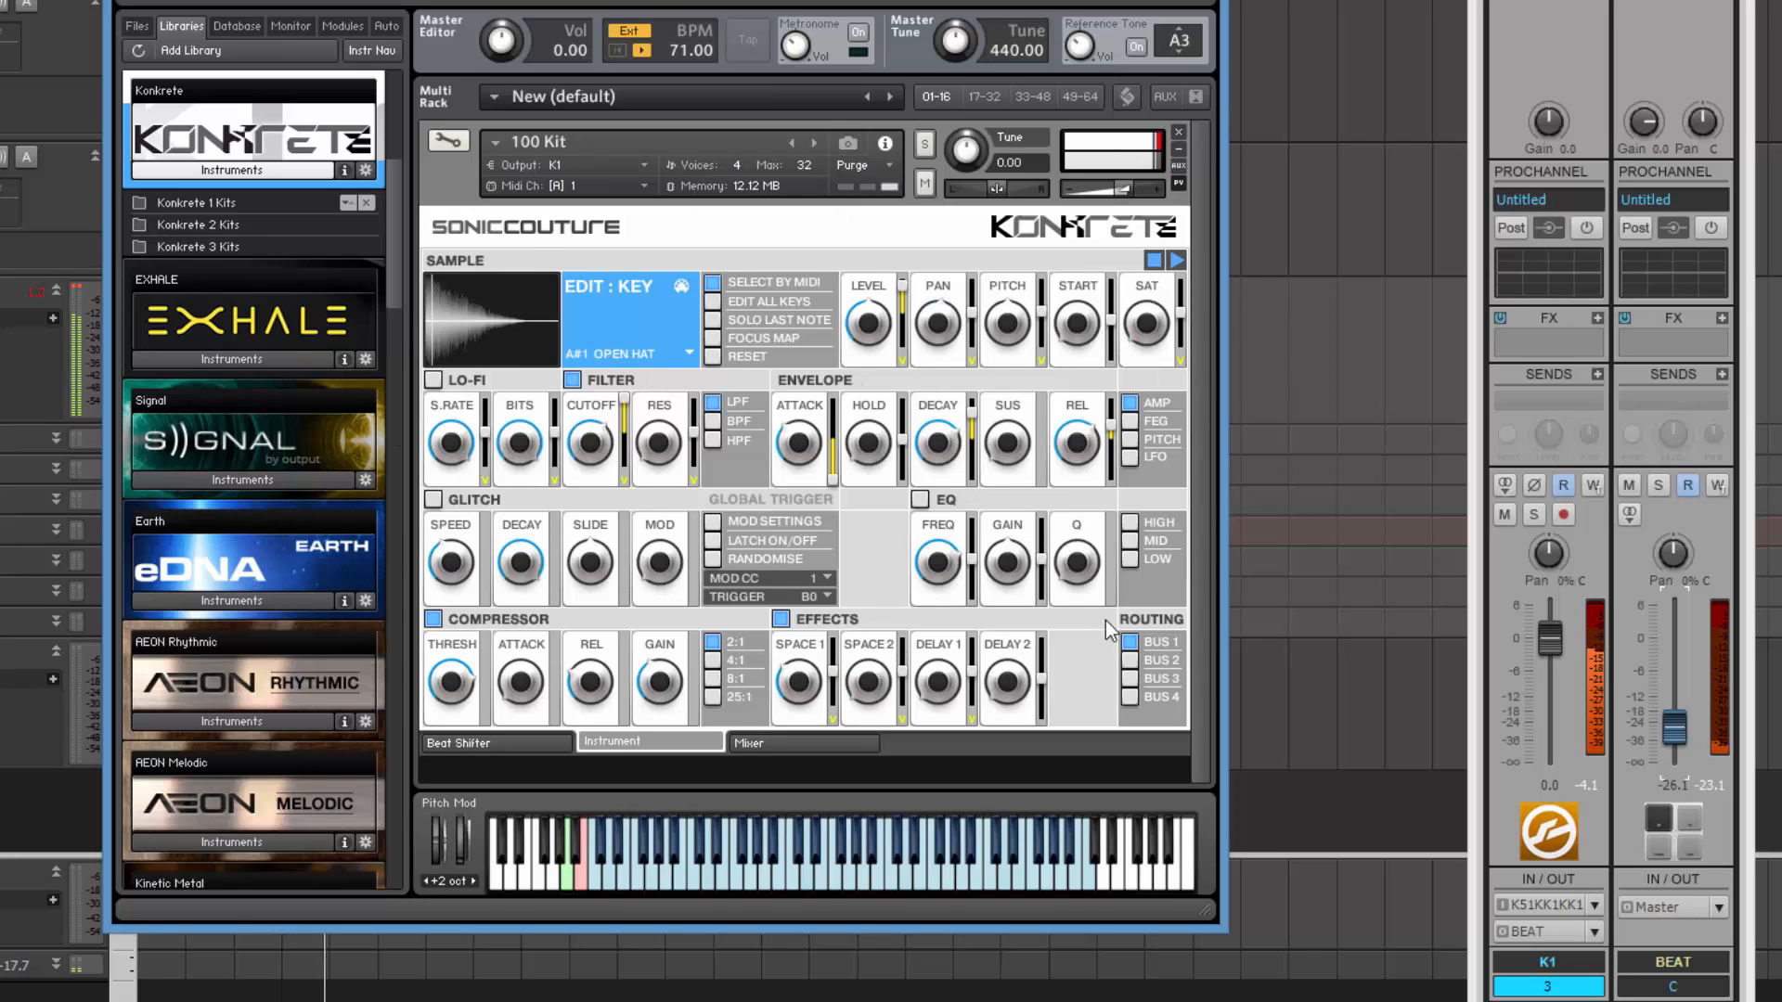
pyautogui.click(789, 740)
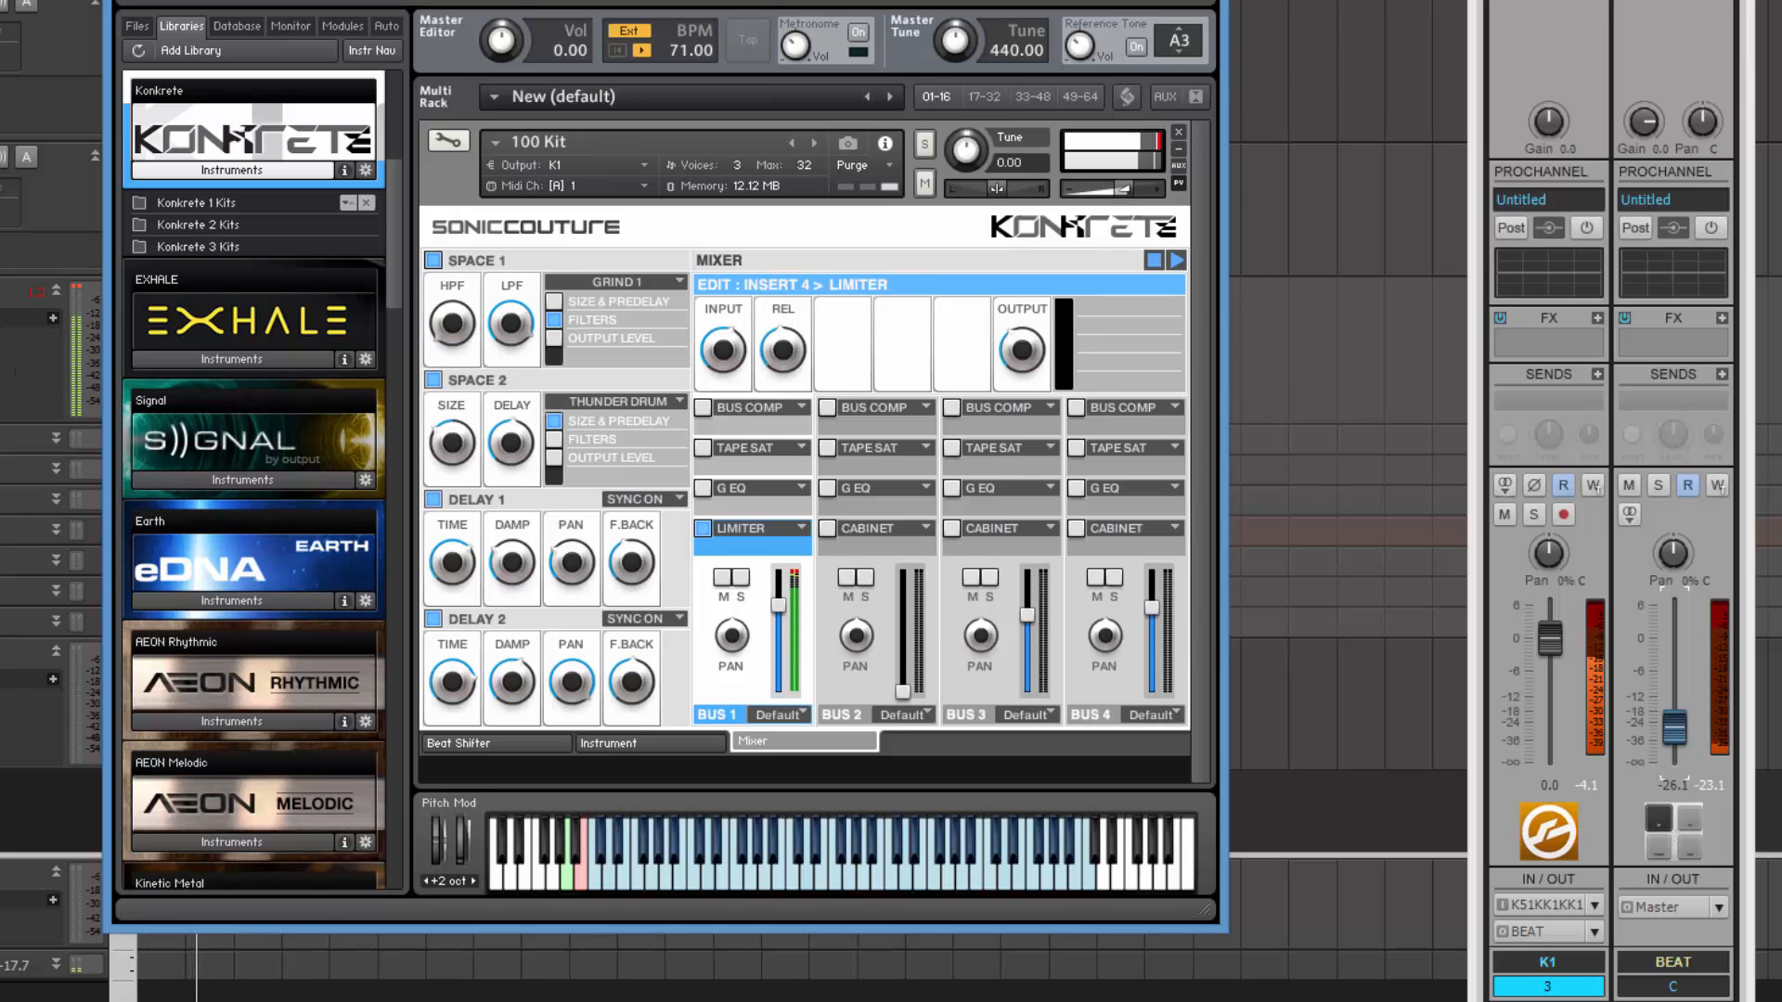
pyautogui.click(5, 557)
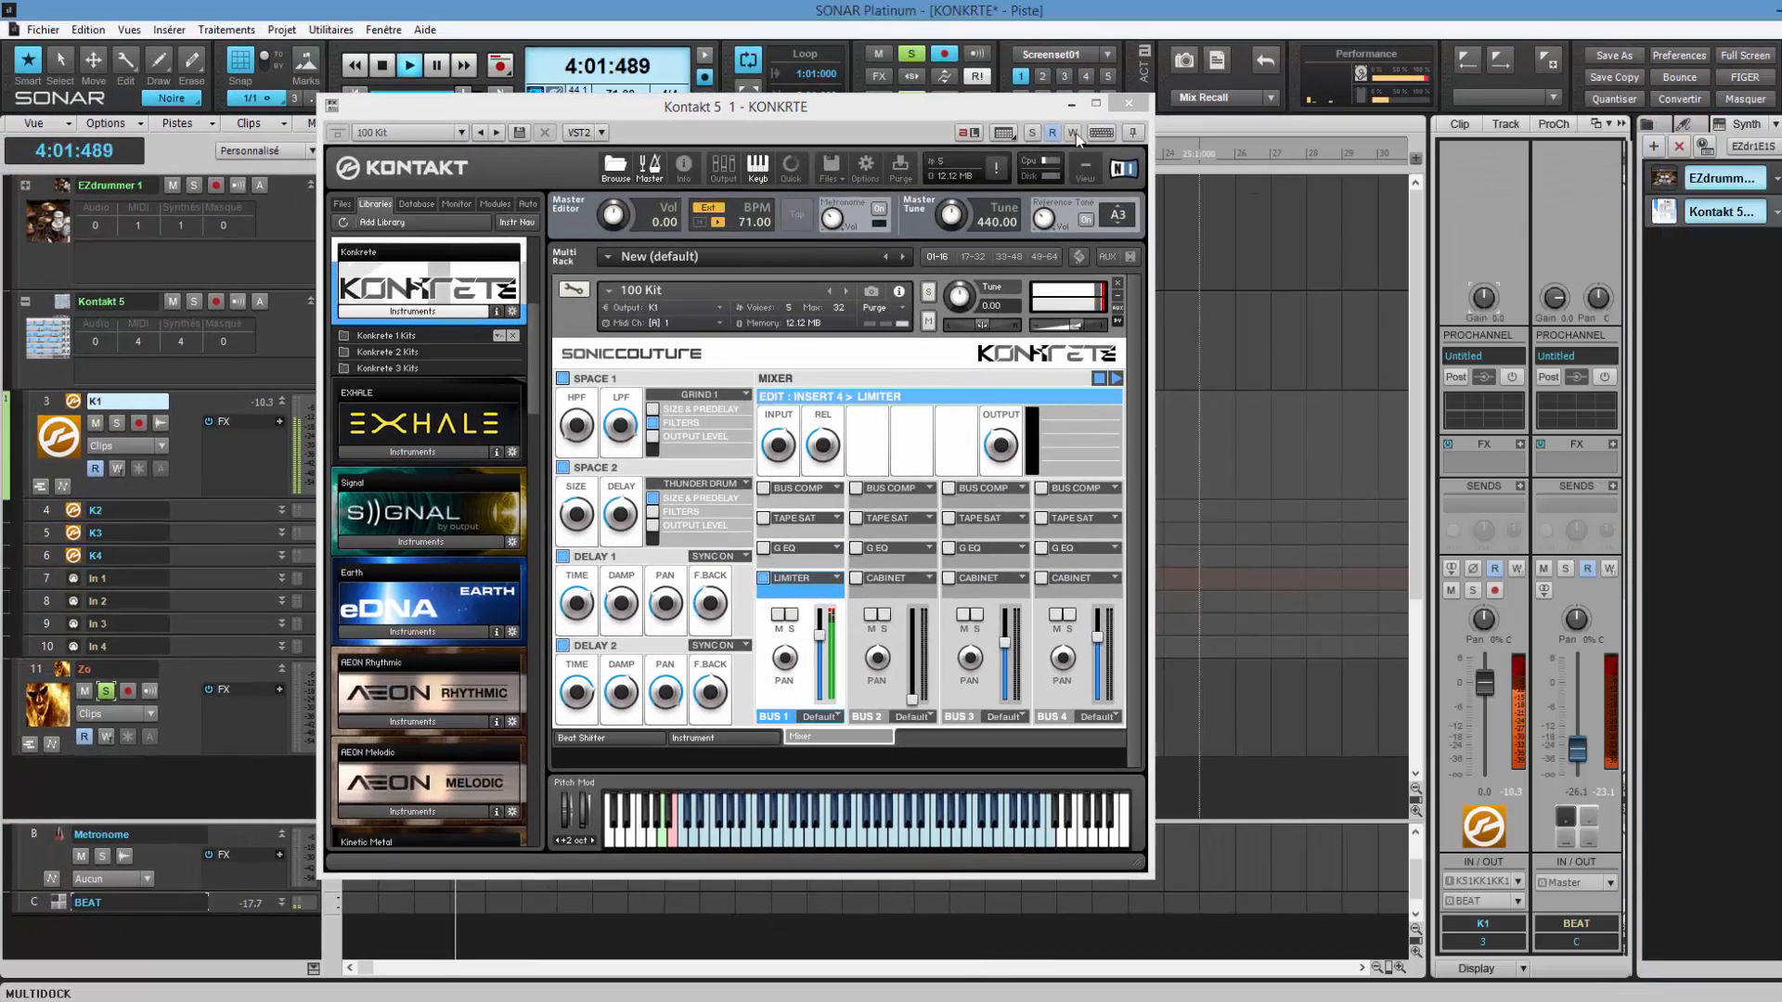
# Move the Kontakt window clear of the track headers and mute the Kontakt 5 track.
pyautogui.moveTo(950, 108); pyautogui.dragTo(1184, 80)
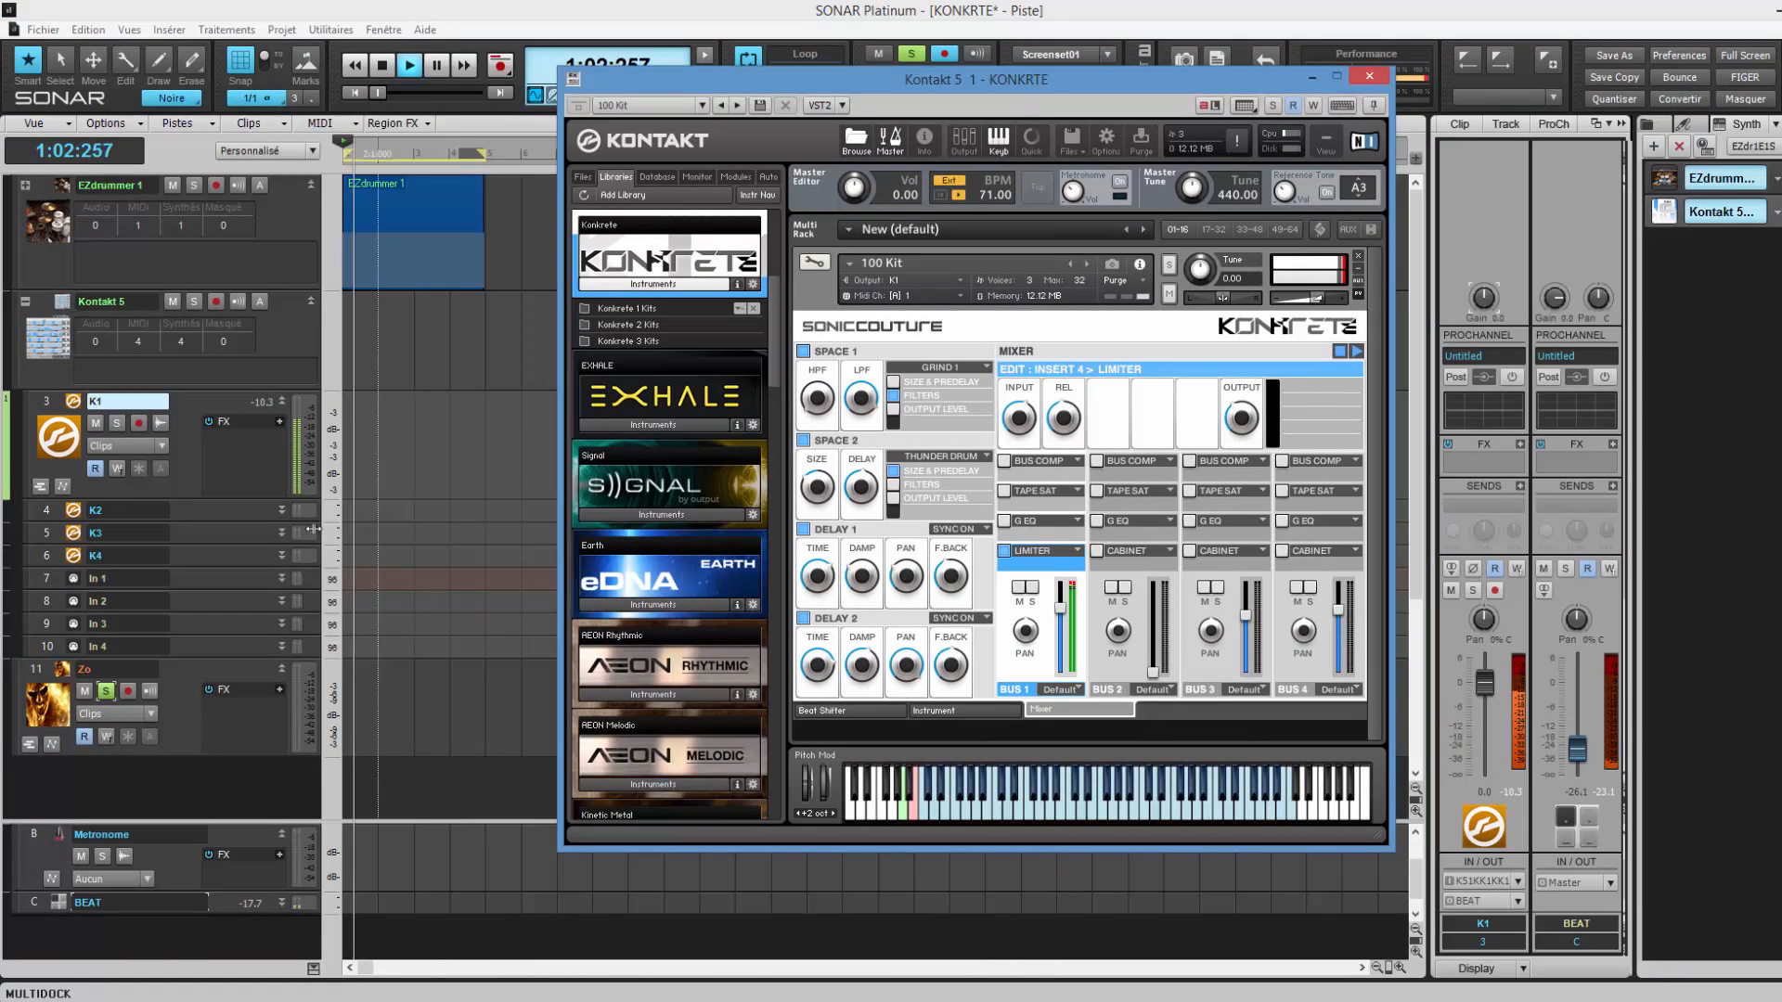
pyautogui.click(172, 302)
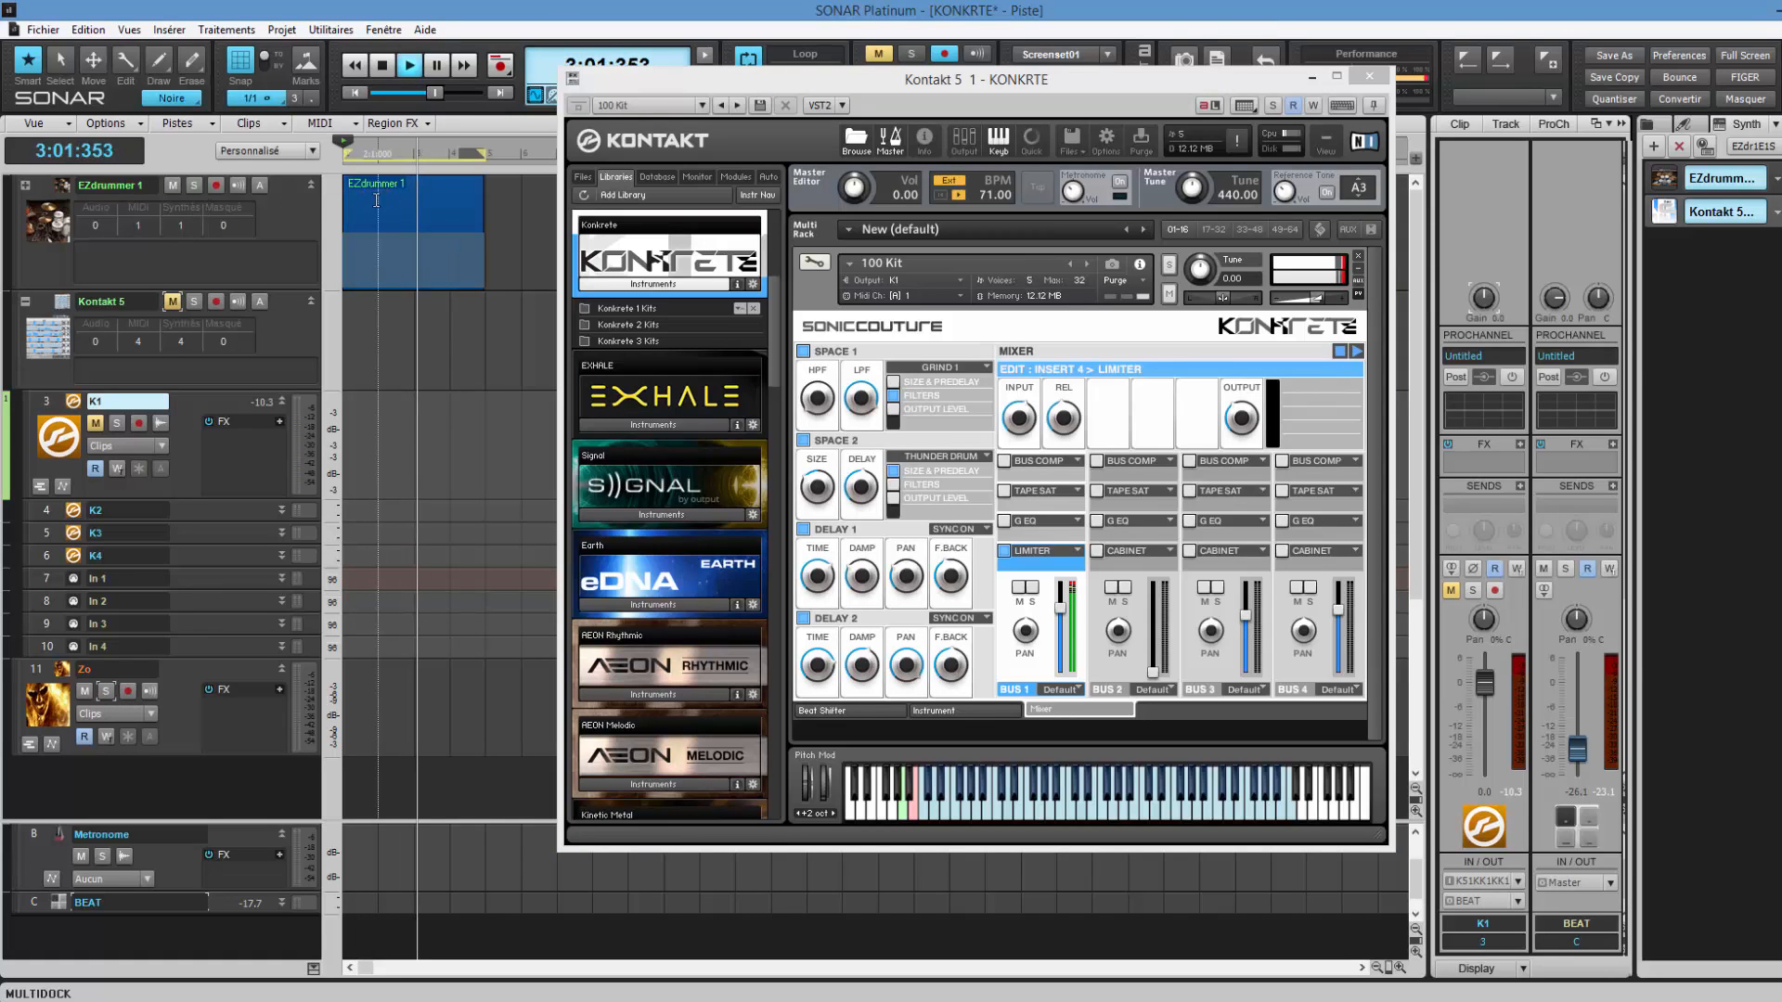
# Return to the Beat Shifter page and disable its Active and Host options.
pyautogui.click(939, 709)
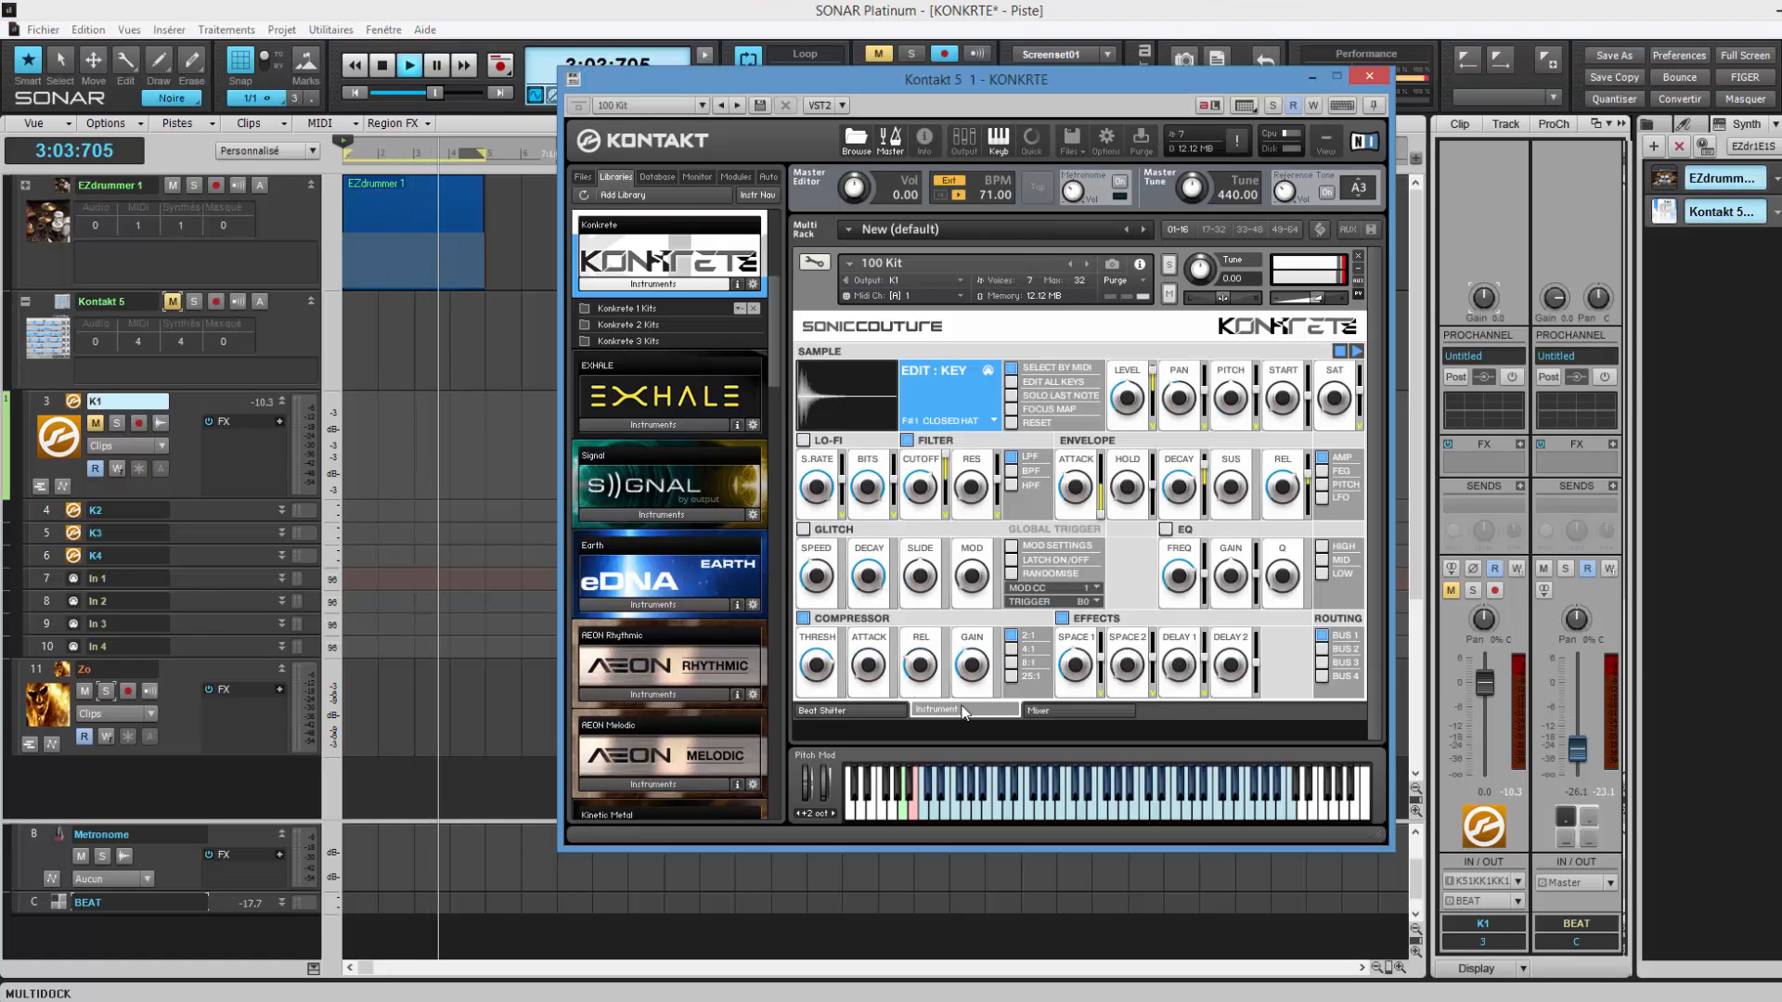
pyautogui.click(854, 710)
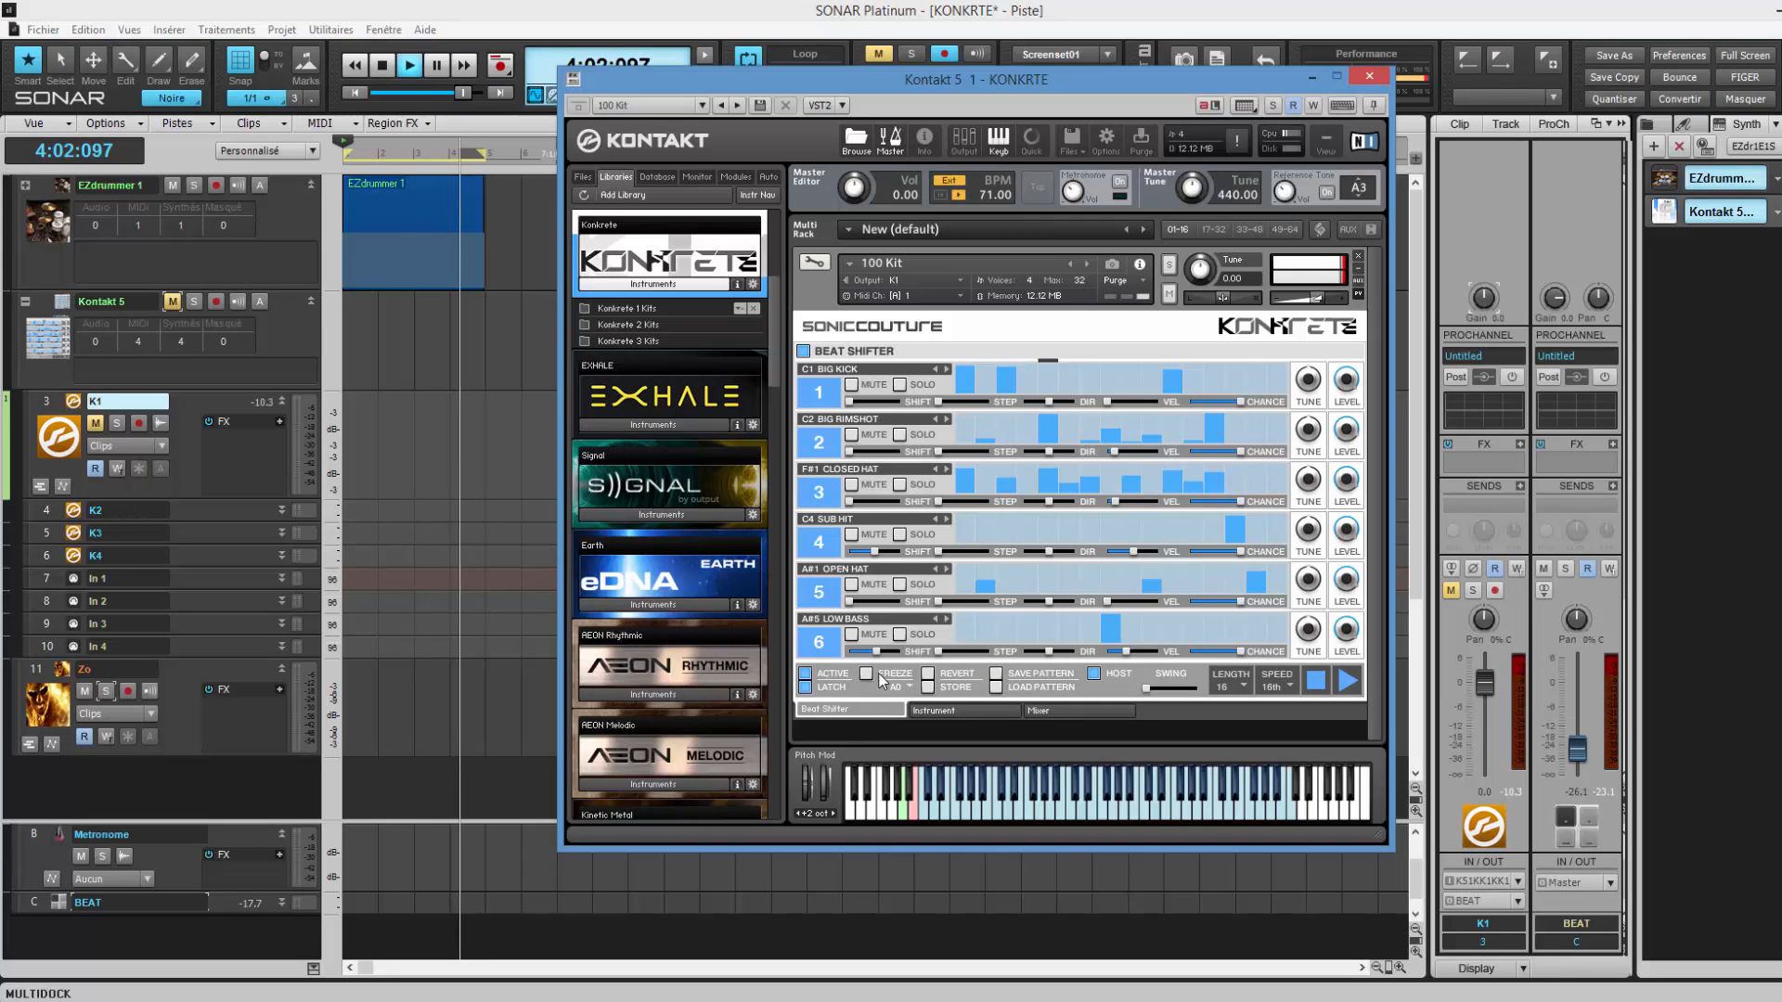
pyautogui.click(805, 675)
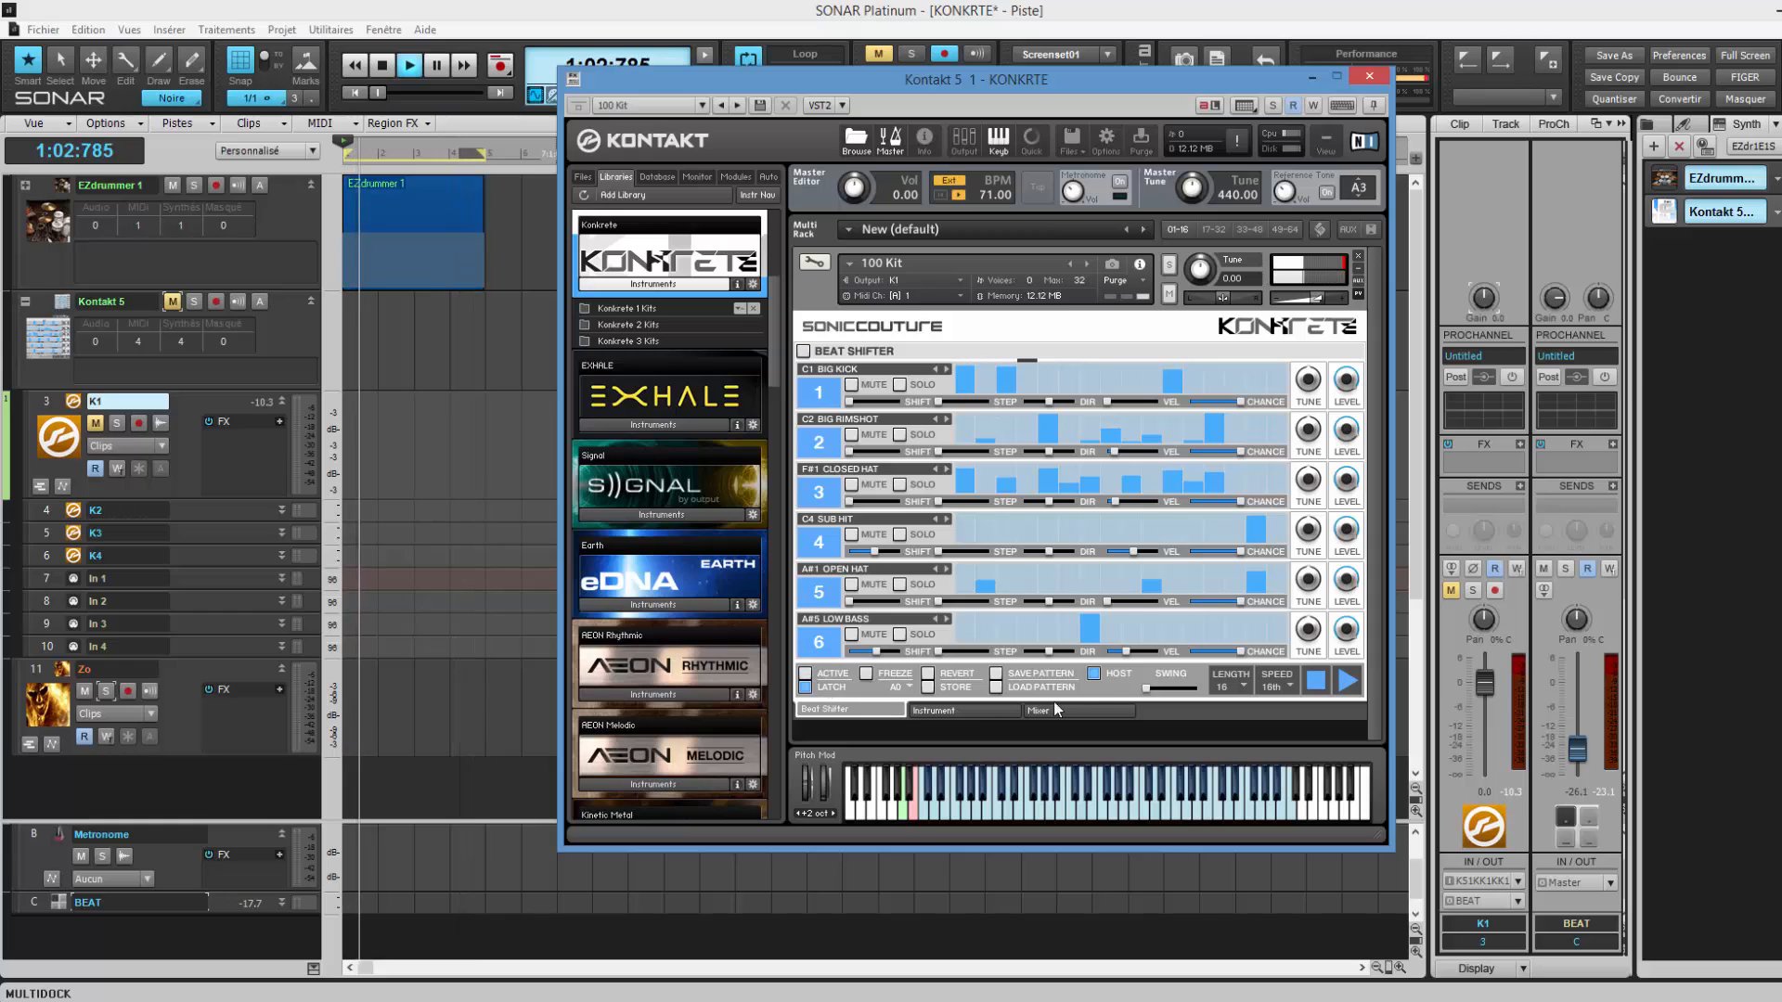
pyautogui.click(1095, 673)
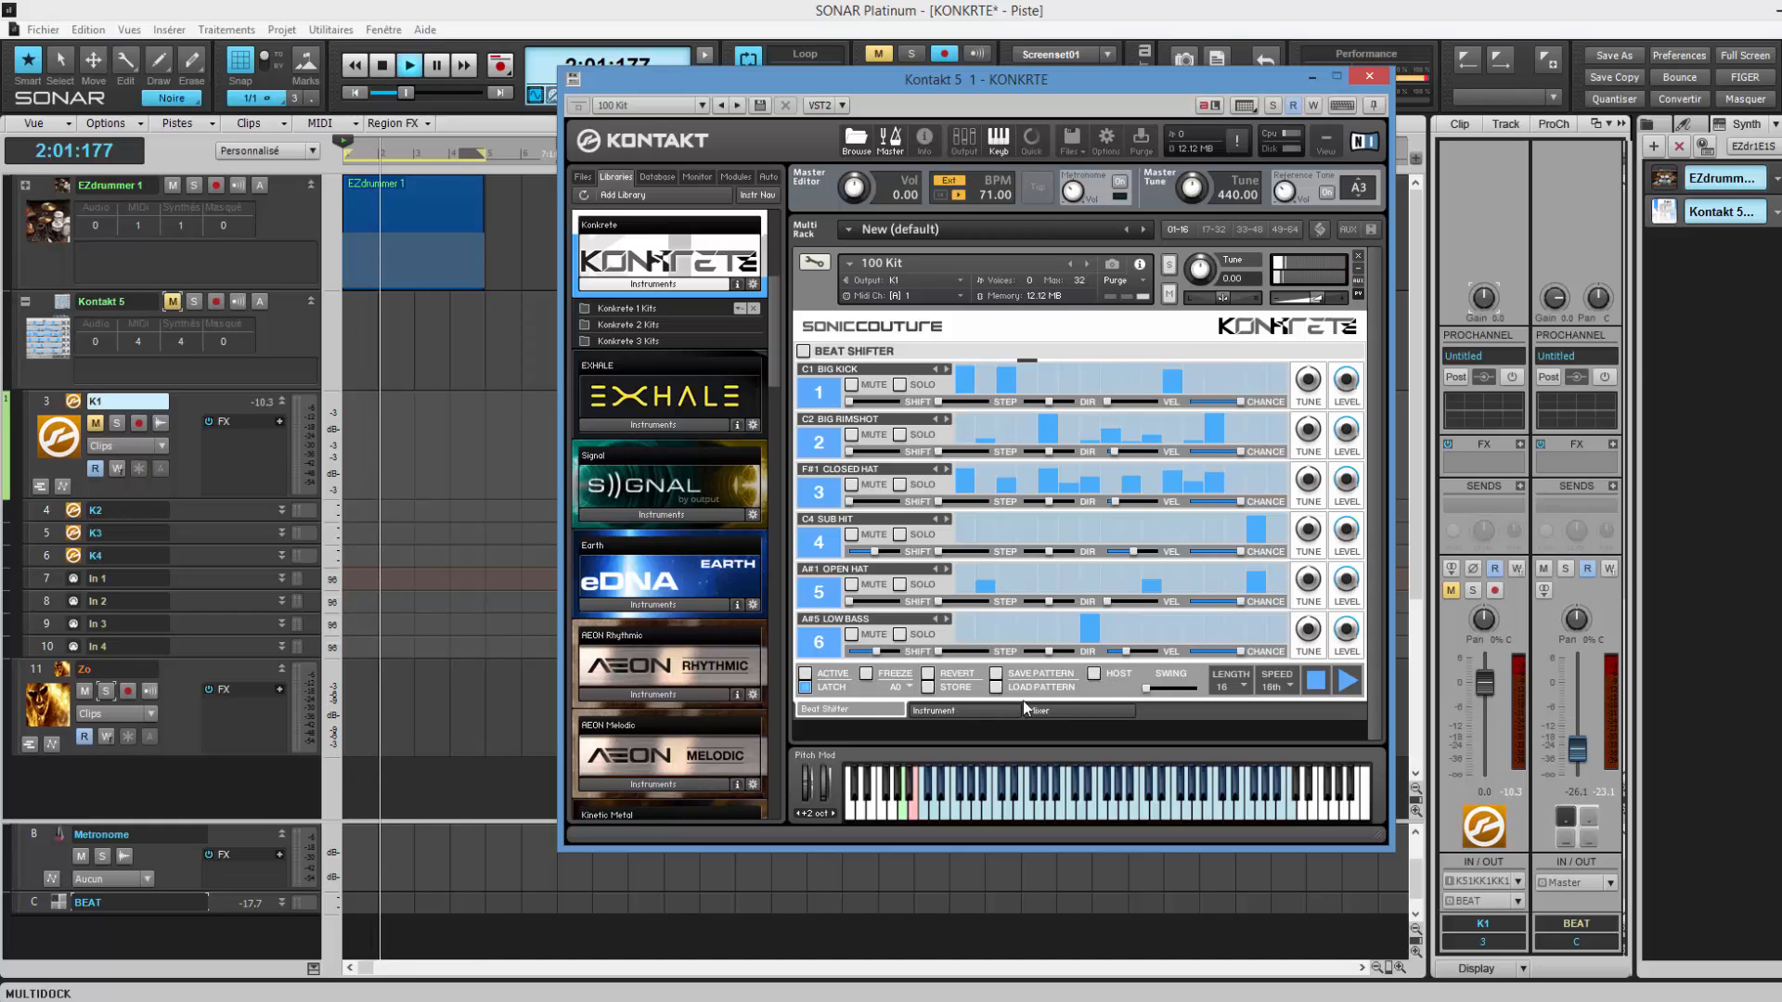
# Unmute the Kontakt 5 track and stop the project playback.
pyautogui.click(928, 805)
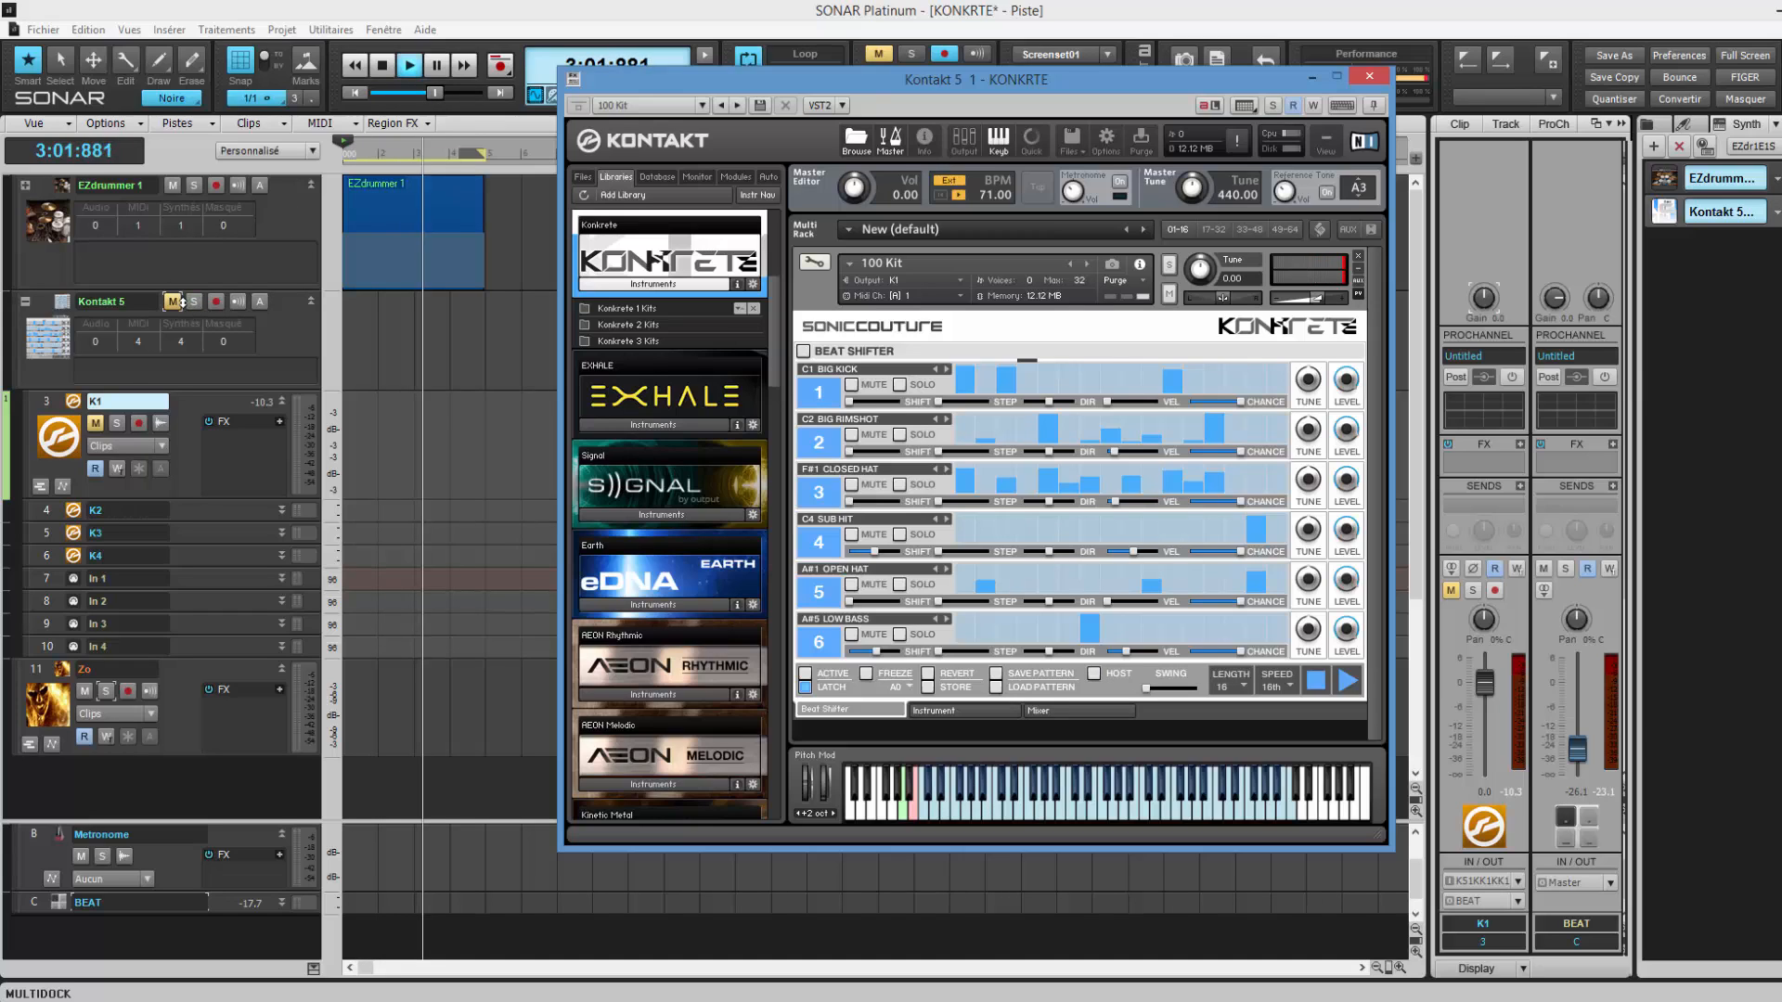
pyautogui.click(173, 302)
pyautogui.click(978, 812)
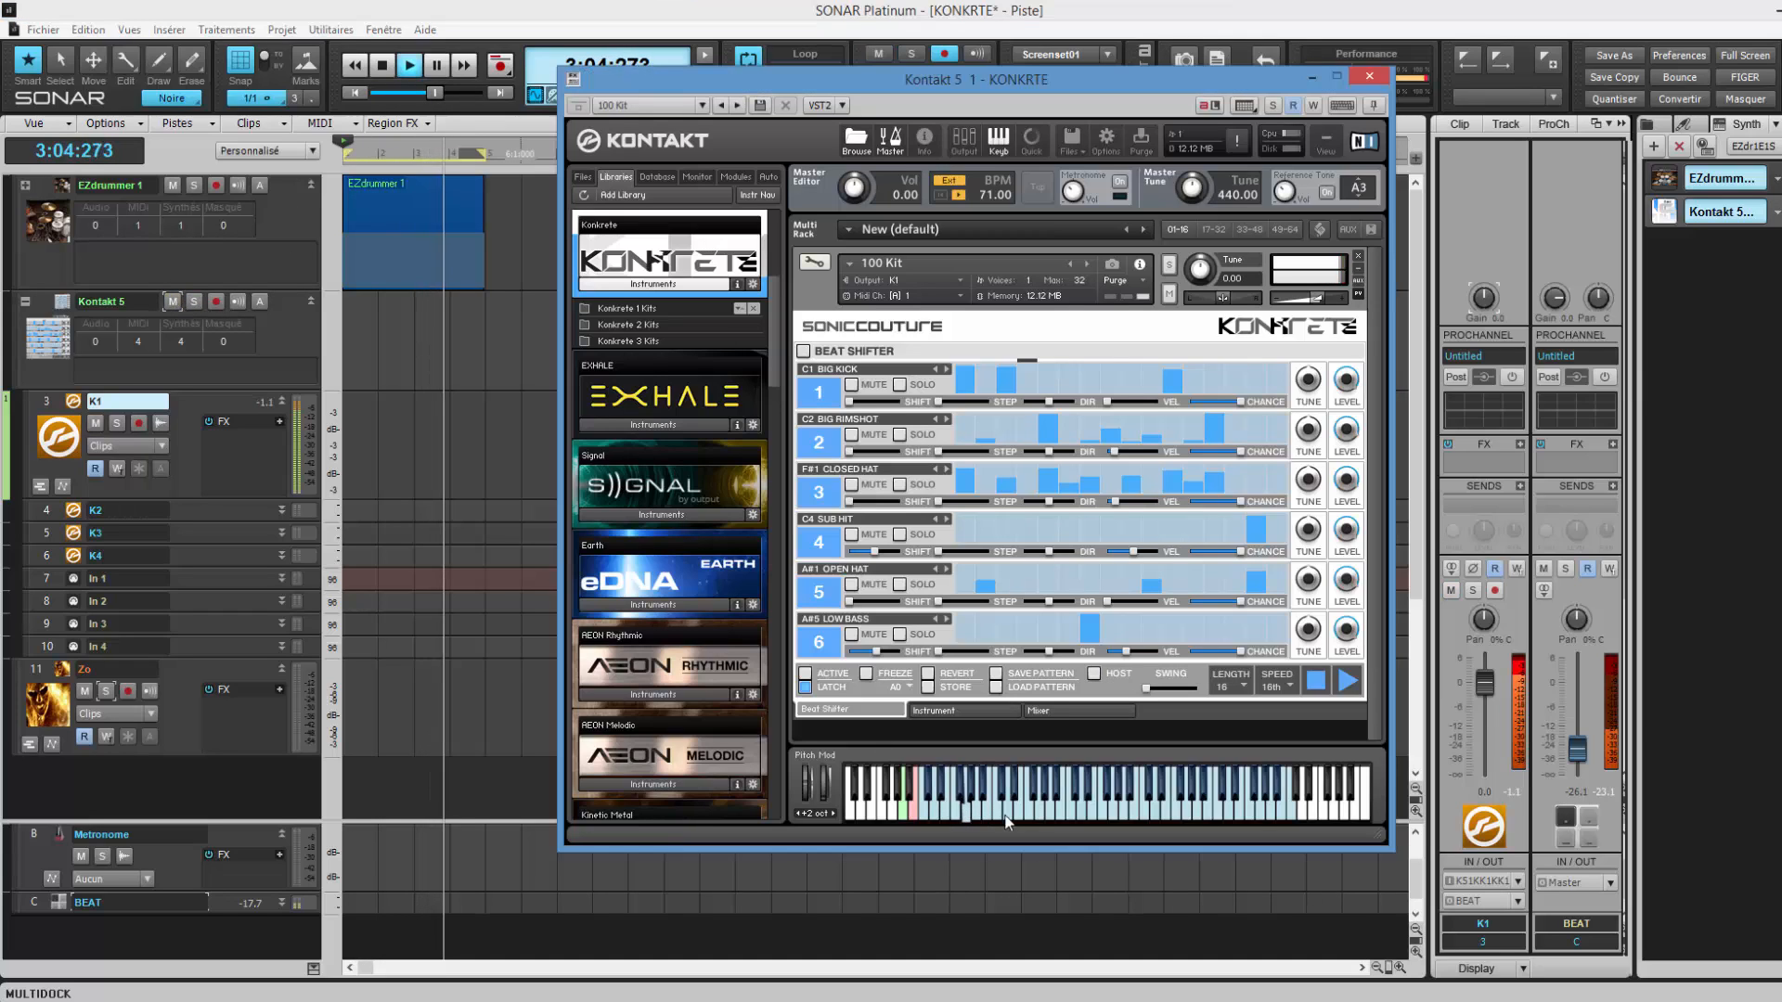
pyautogui.press('space')
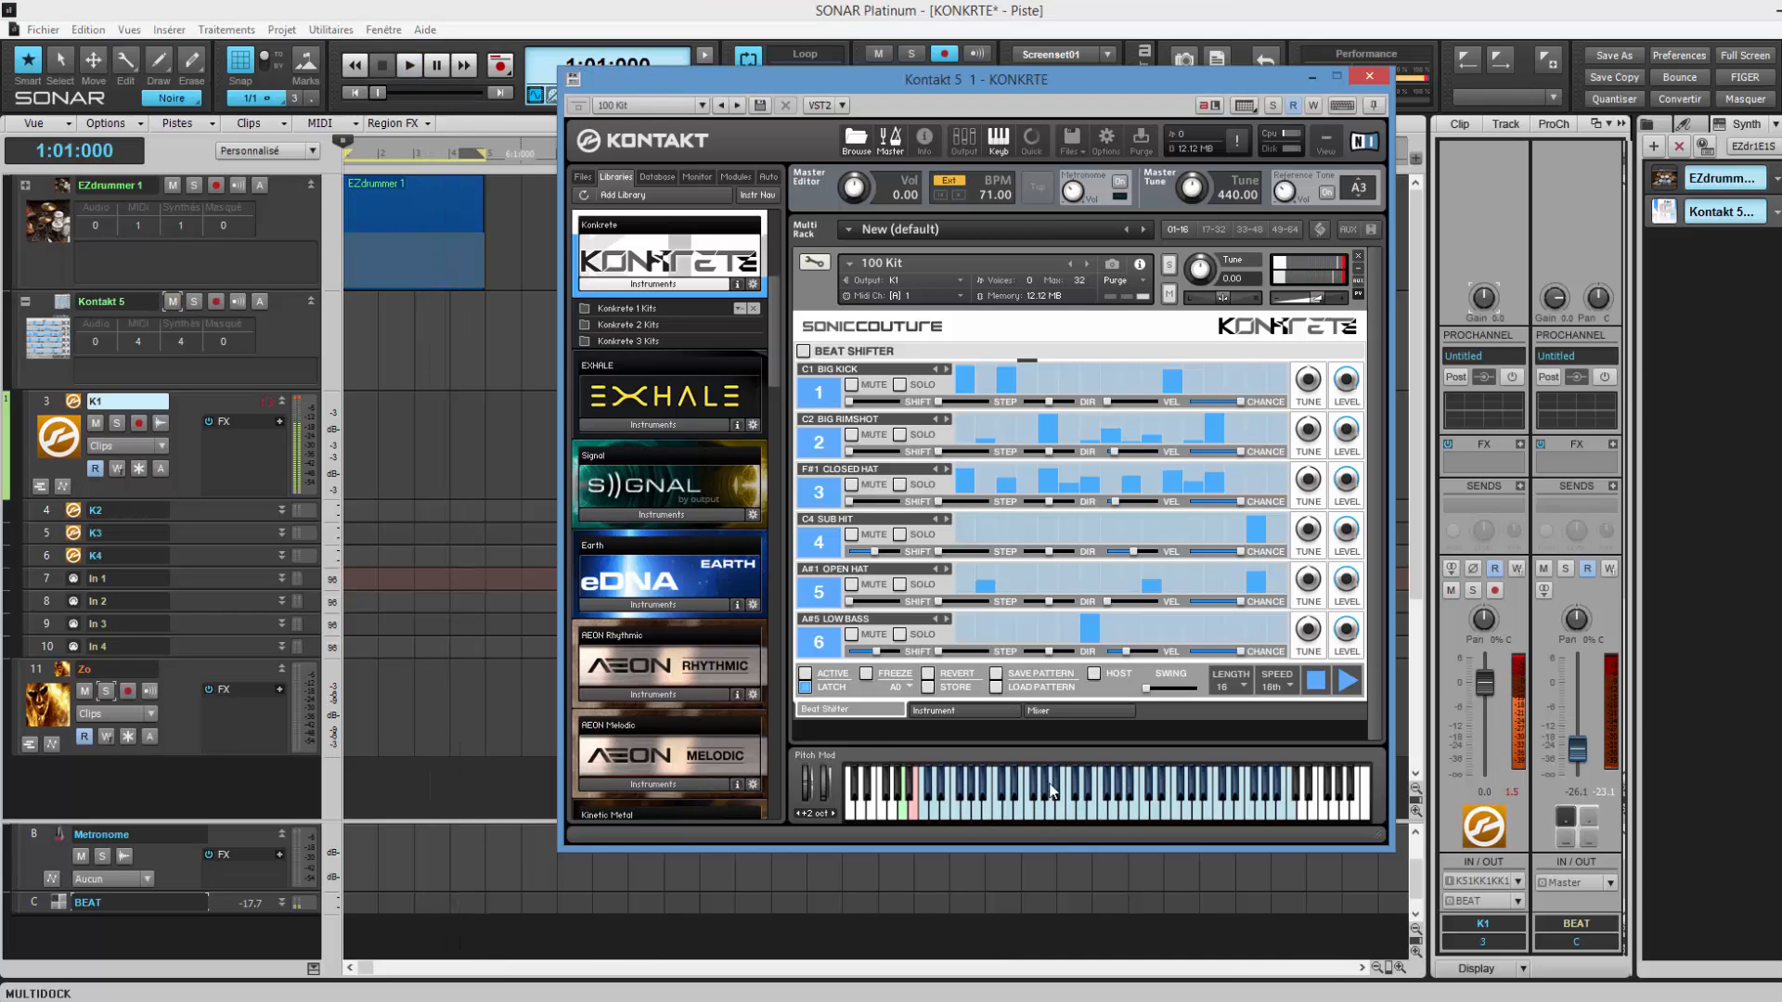
# Audition the 100 Kit's sounds on low, middle and high notes of the virtual keyboard, showing the Instrument page to see each sample.
pyautogui.click(941, 814)
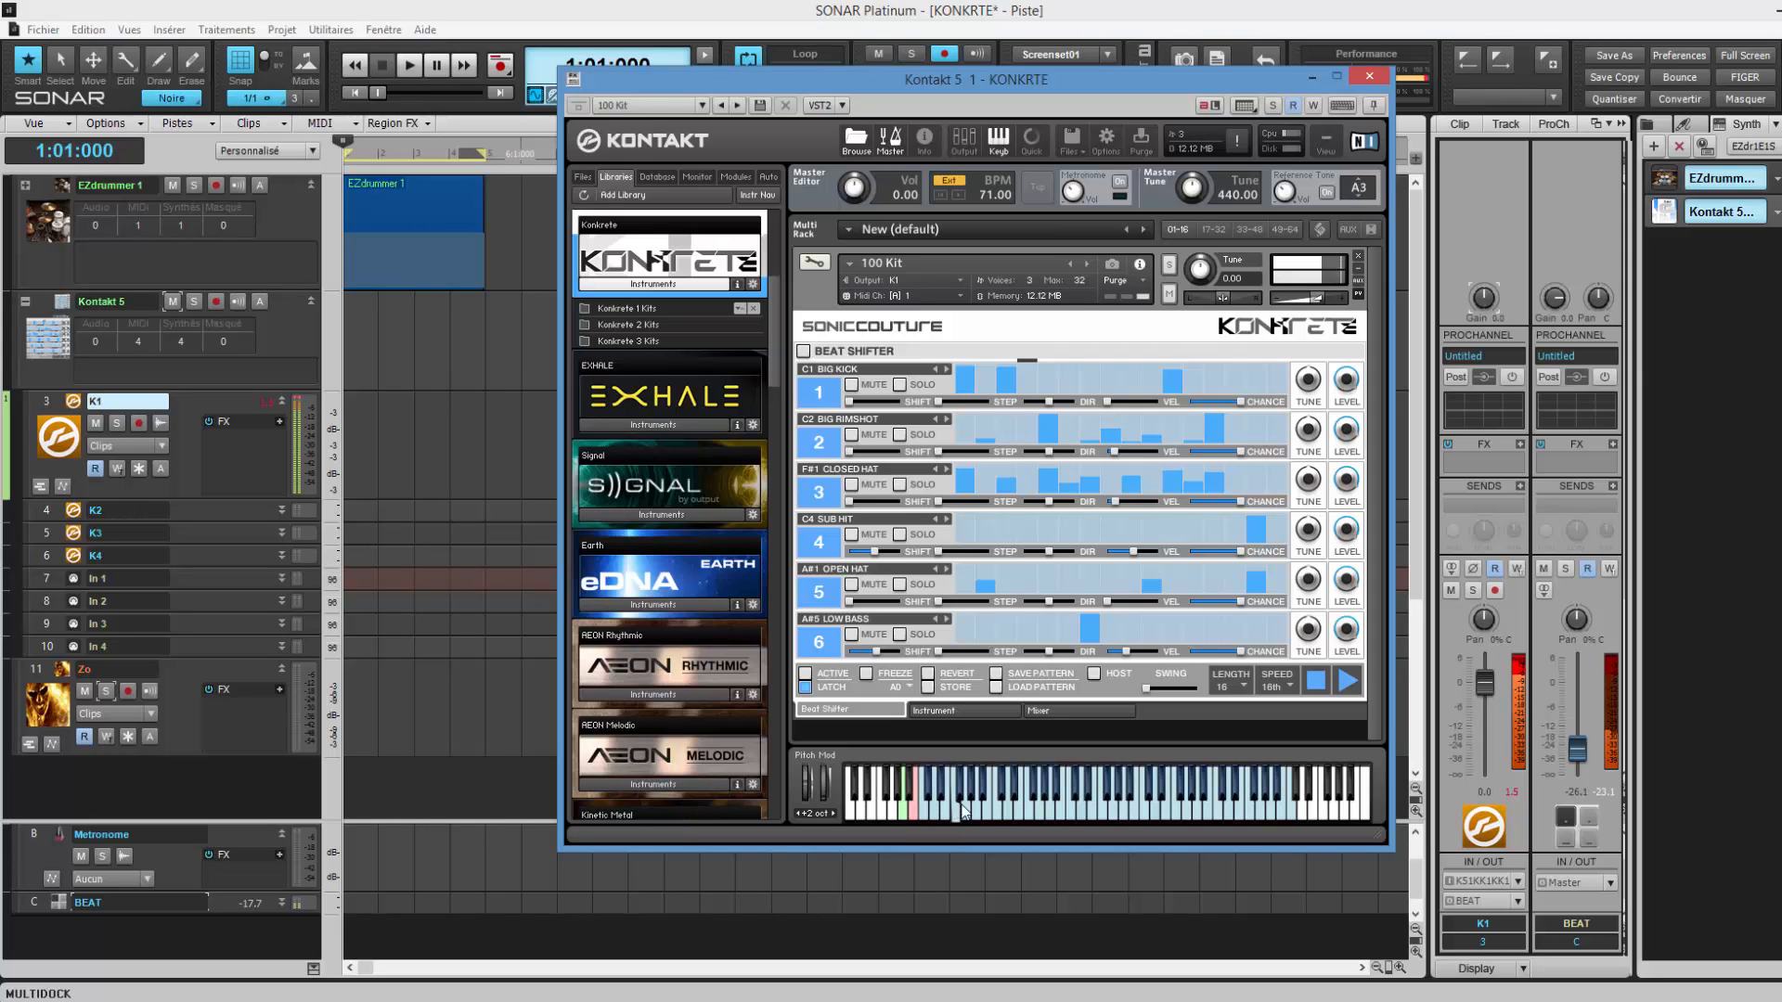
pyautogui.click(994, 815)
pyautogui.click(935, 711)
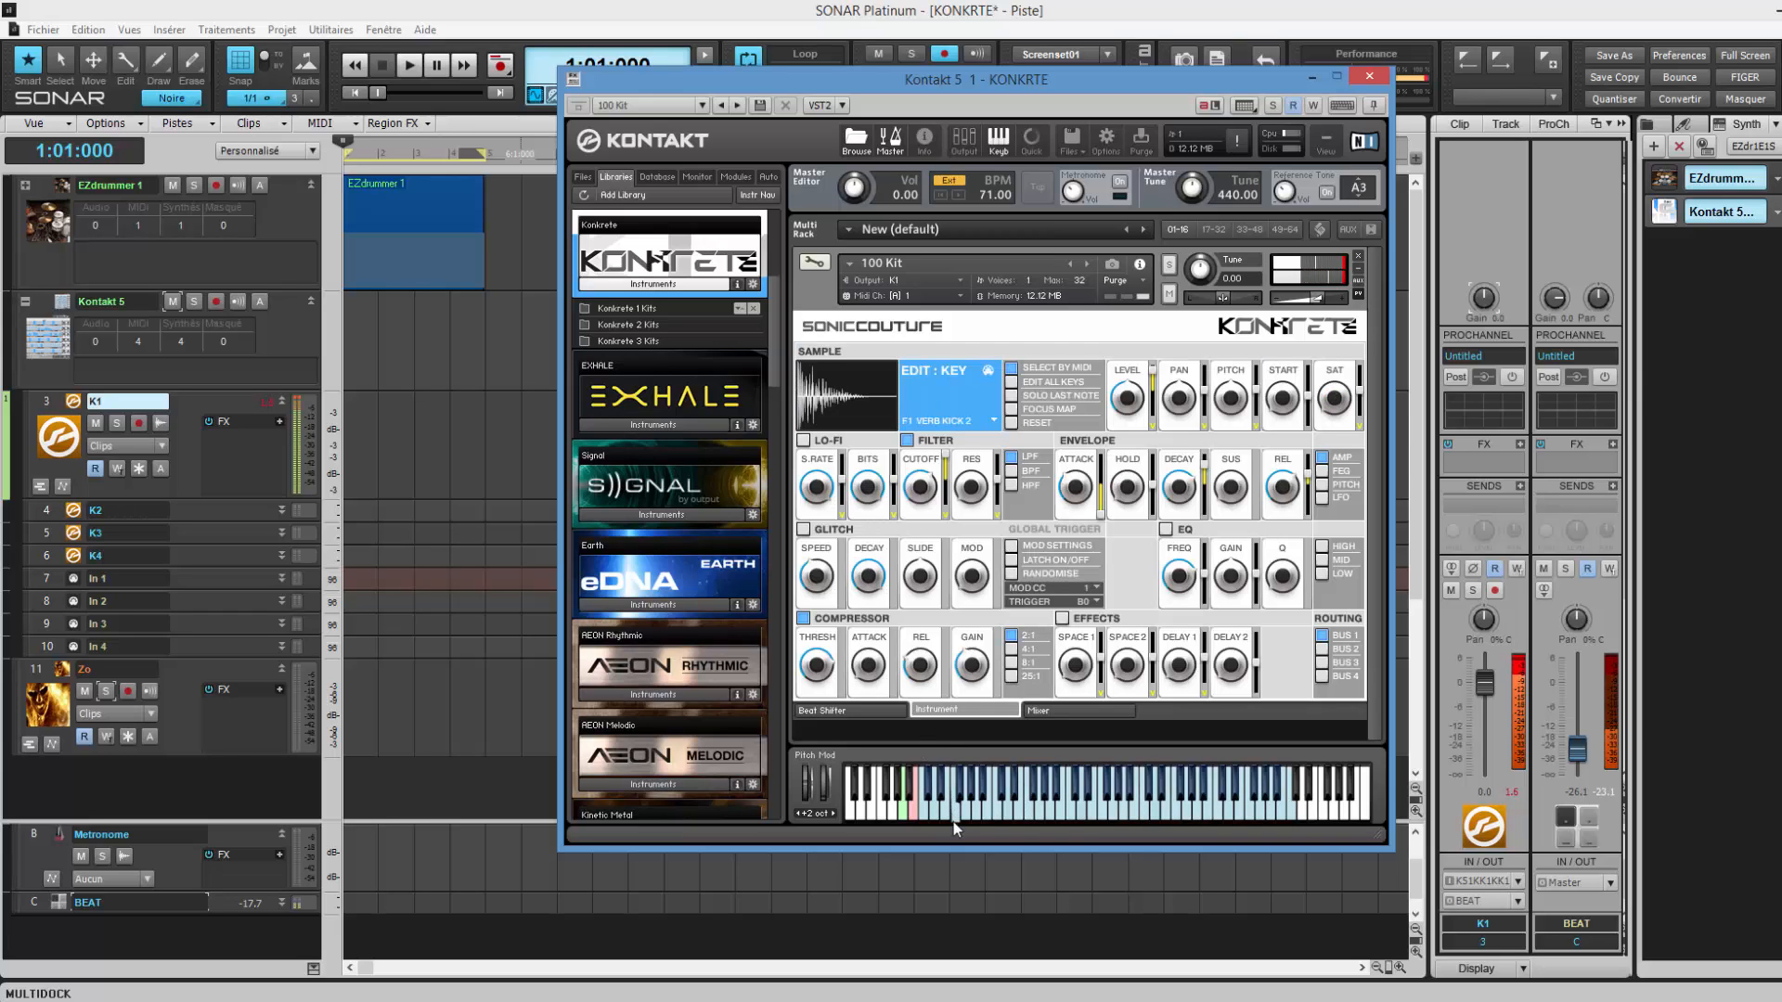
pyautogui.click(997, 815)
pyautogui.click(1053, 815)
pyautogui.click(1084, 815)
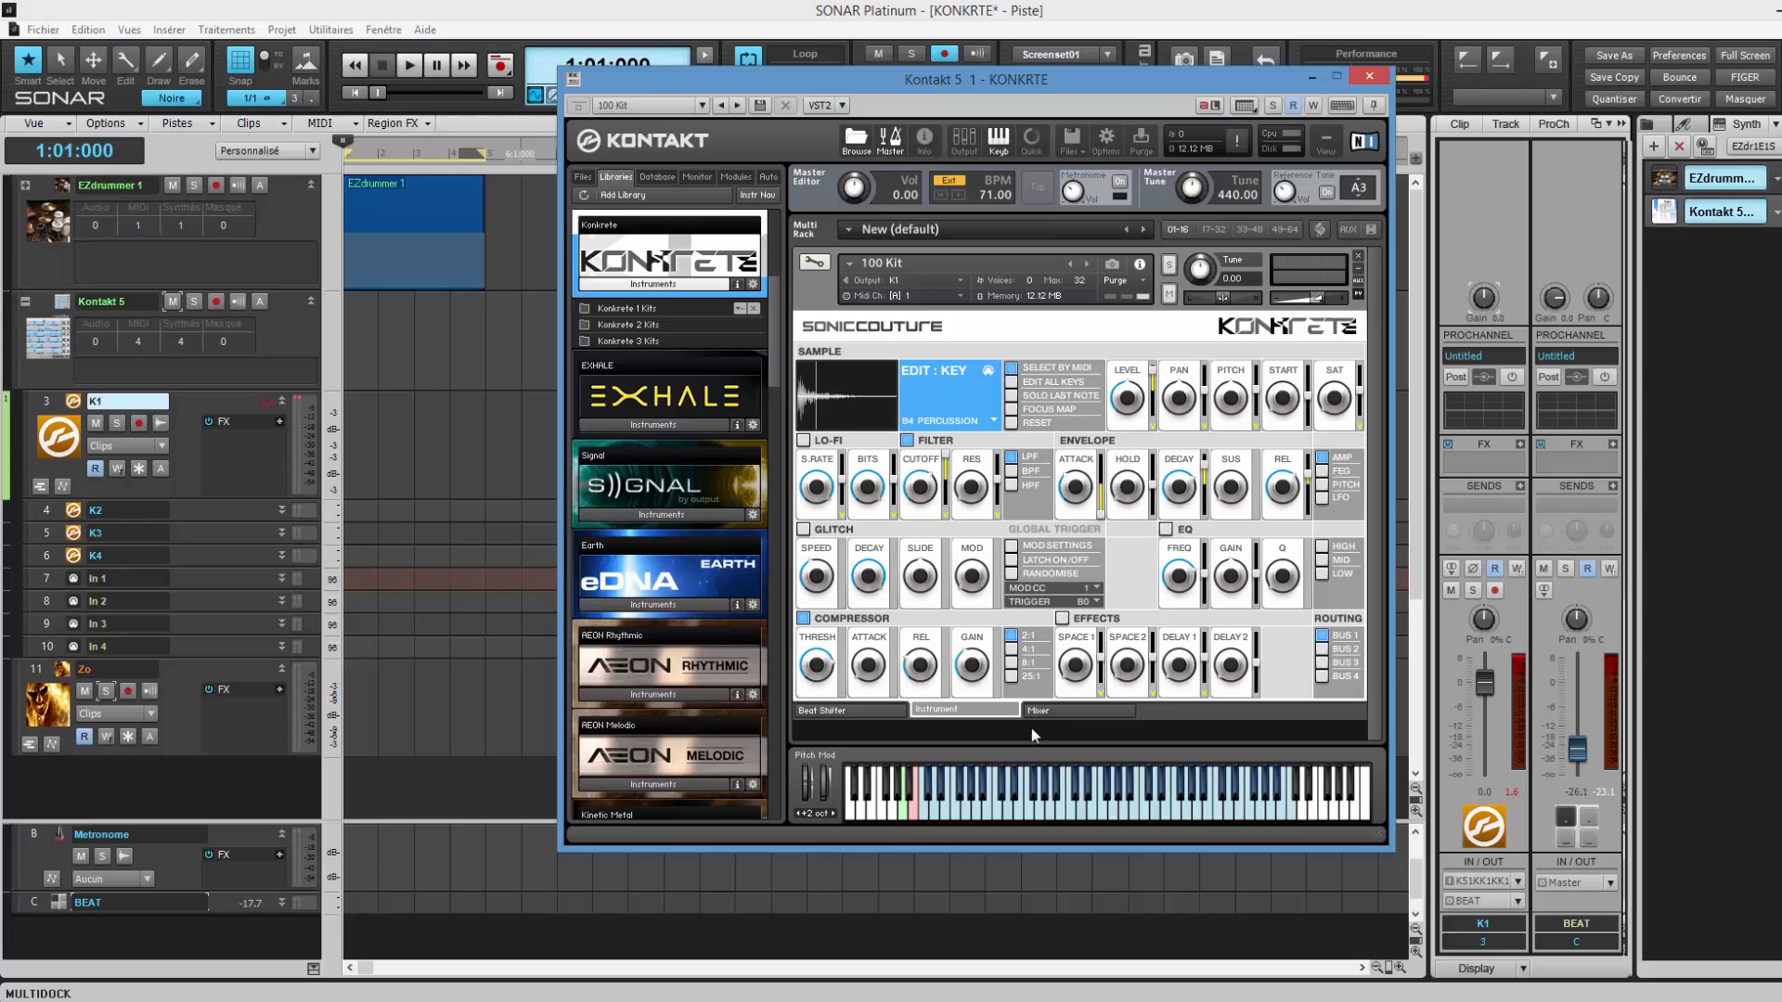
pyautogui.click(951, 812)
pyautogui.click(1033, 800)
pyautogui.click(1147, 800)
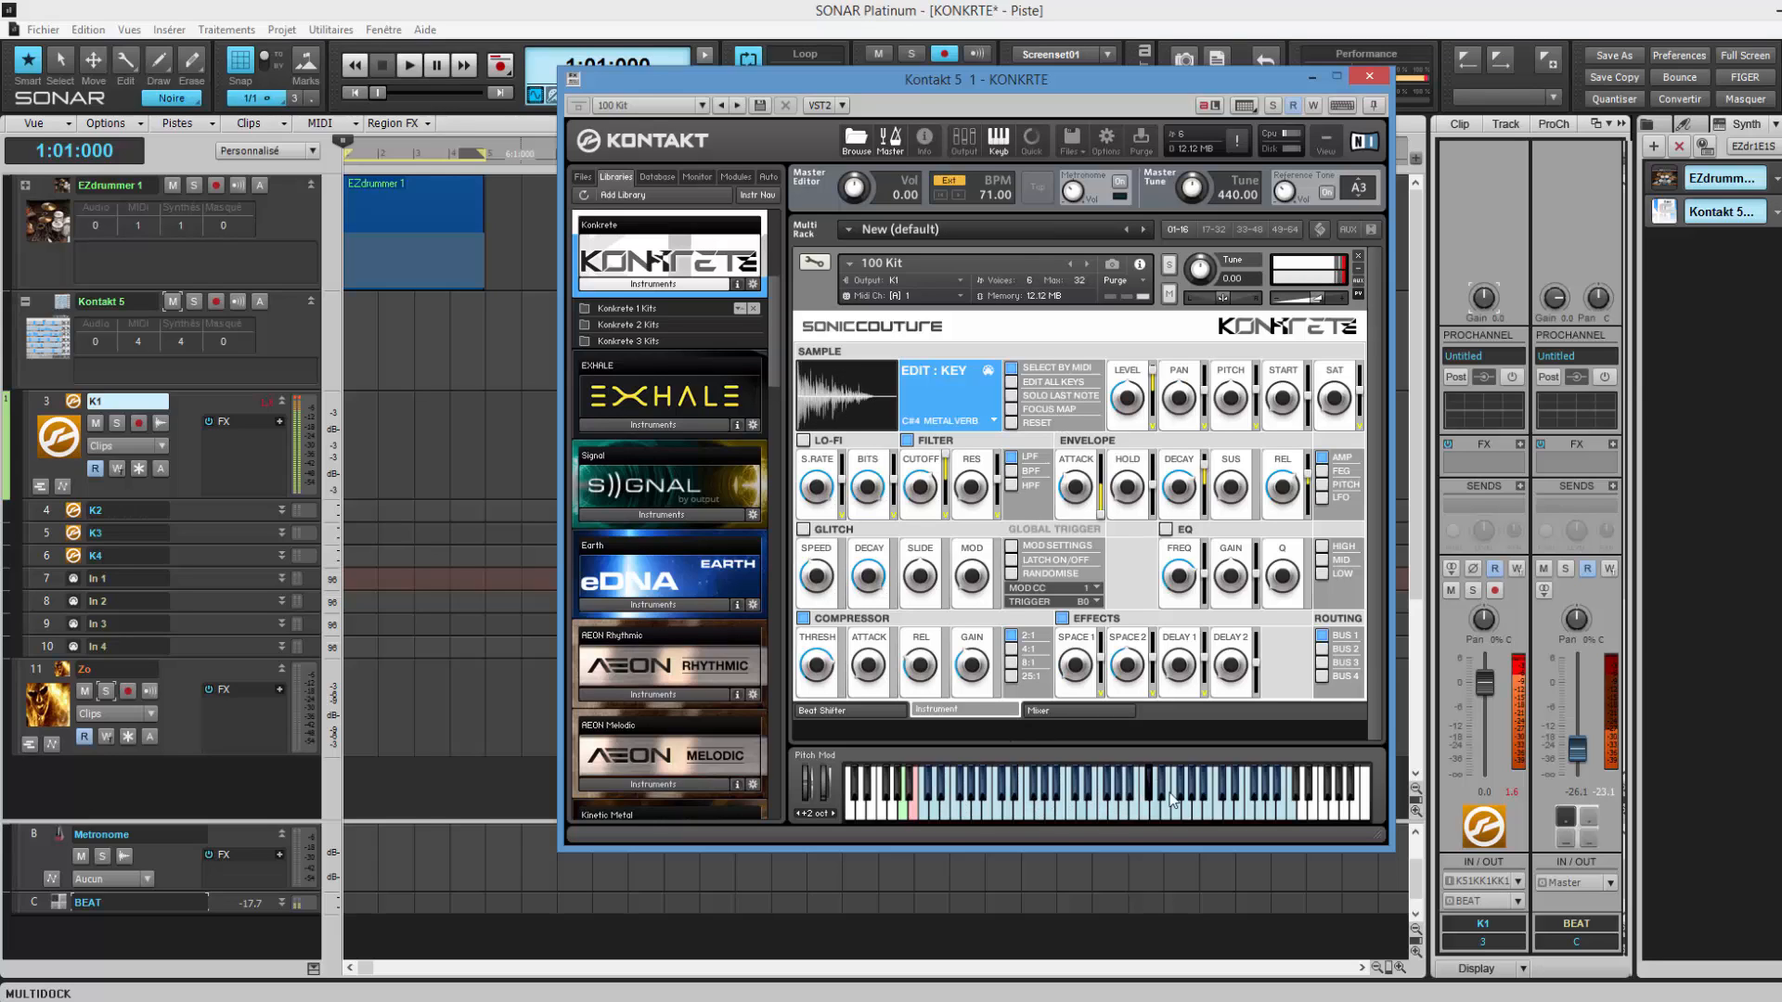
pyautogui.click(1223, 813)
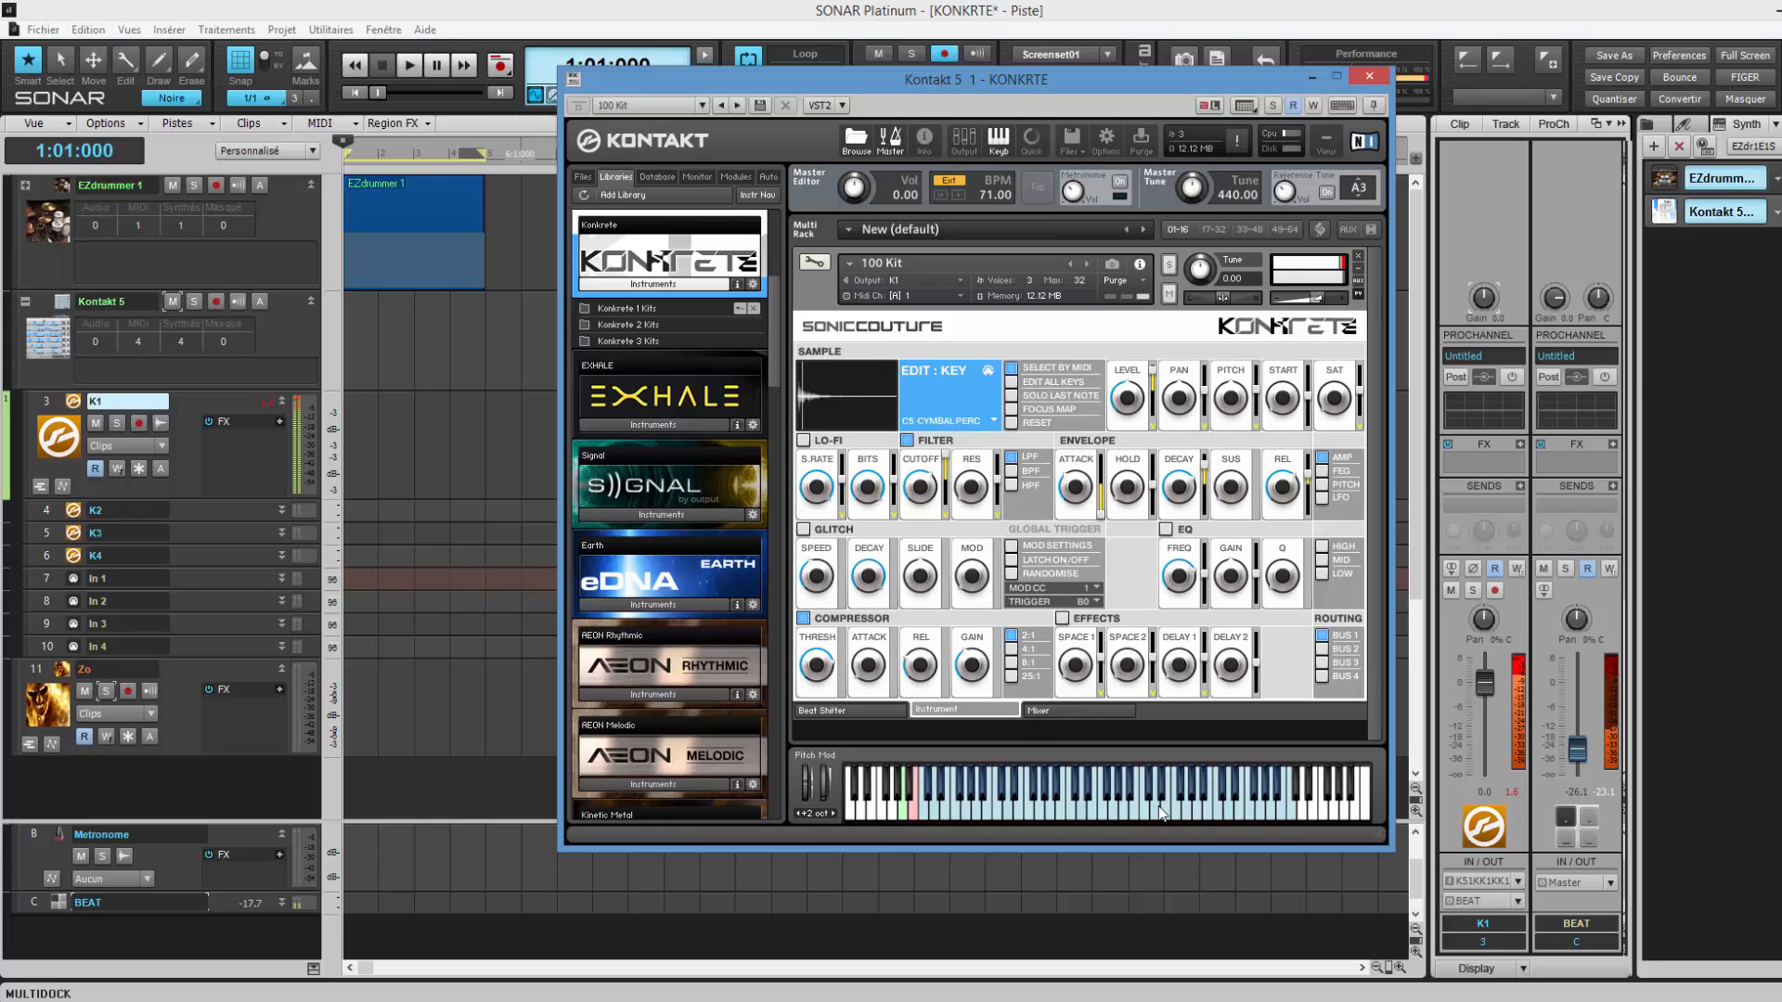
pyautogui.click(1055, 814)
pyautogui.click(993, 813)
pyautogui.click(935, 810)
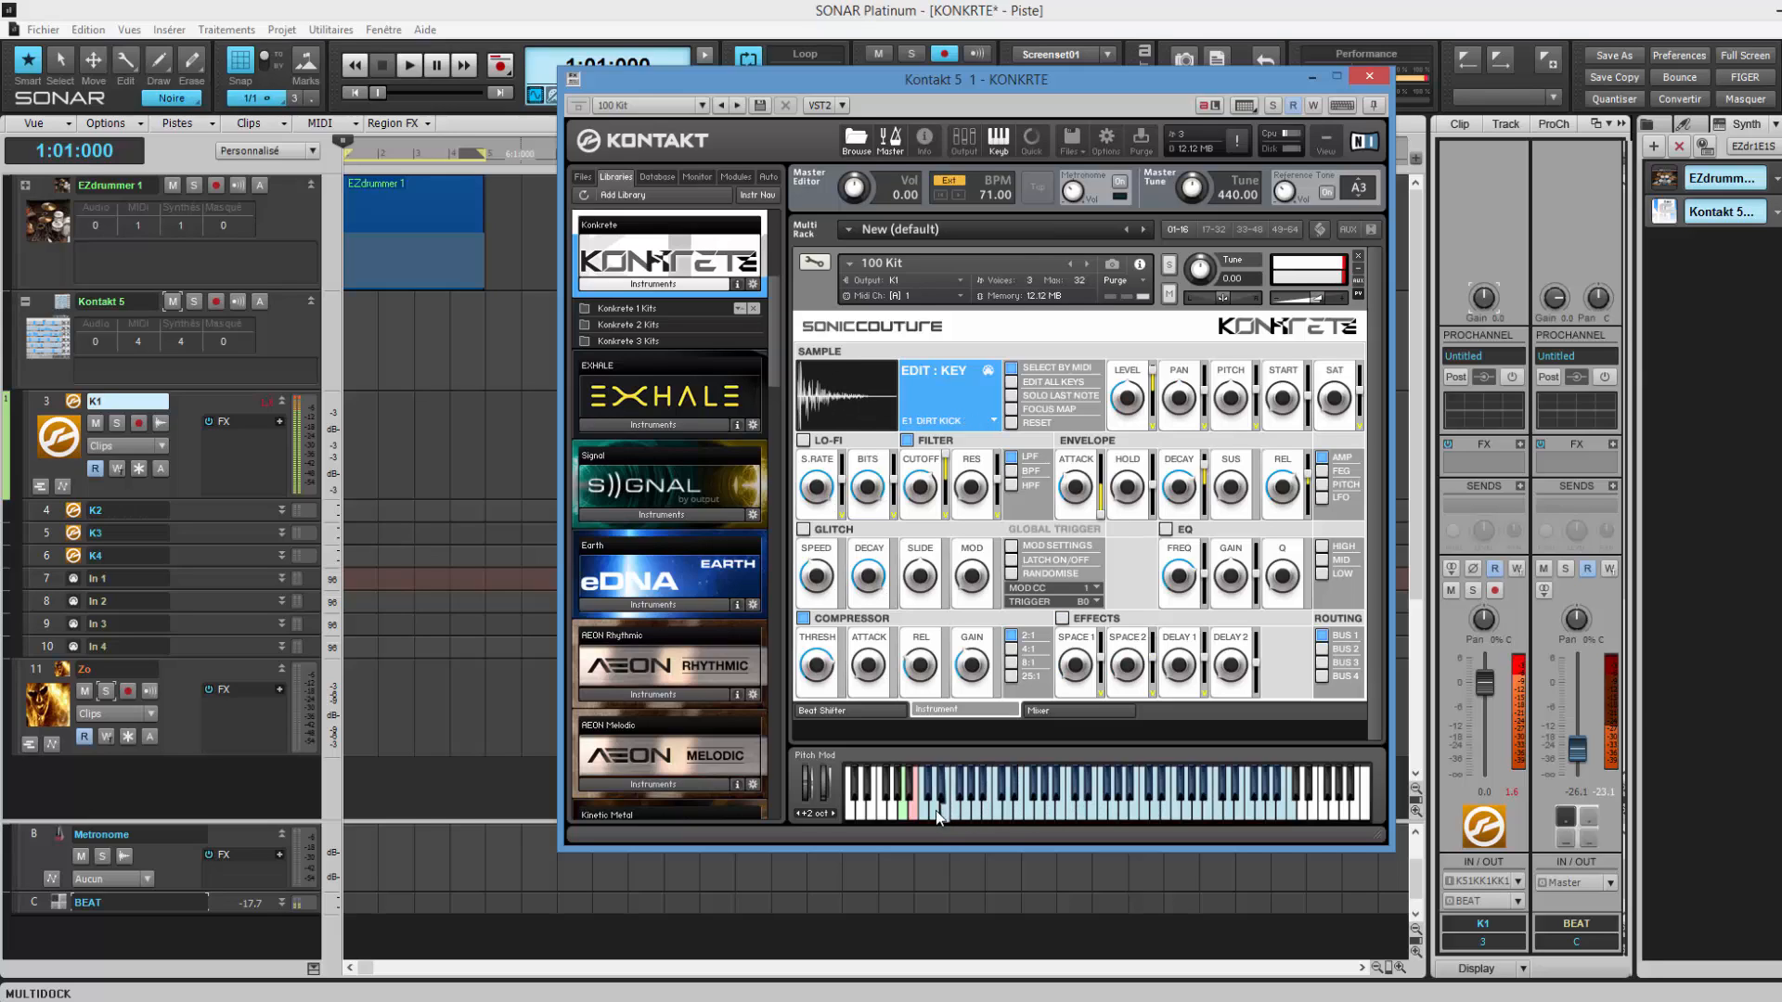
pyautogui.click(933, 811)
pyautogui.click(996, 813)
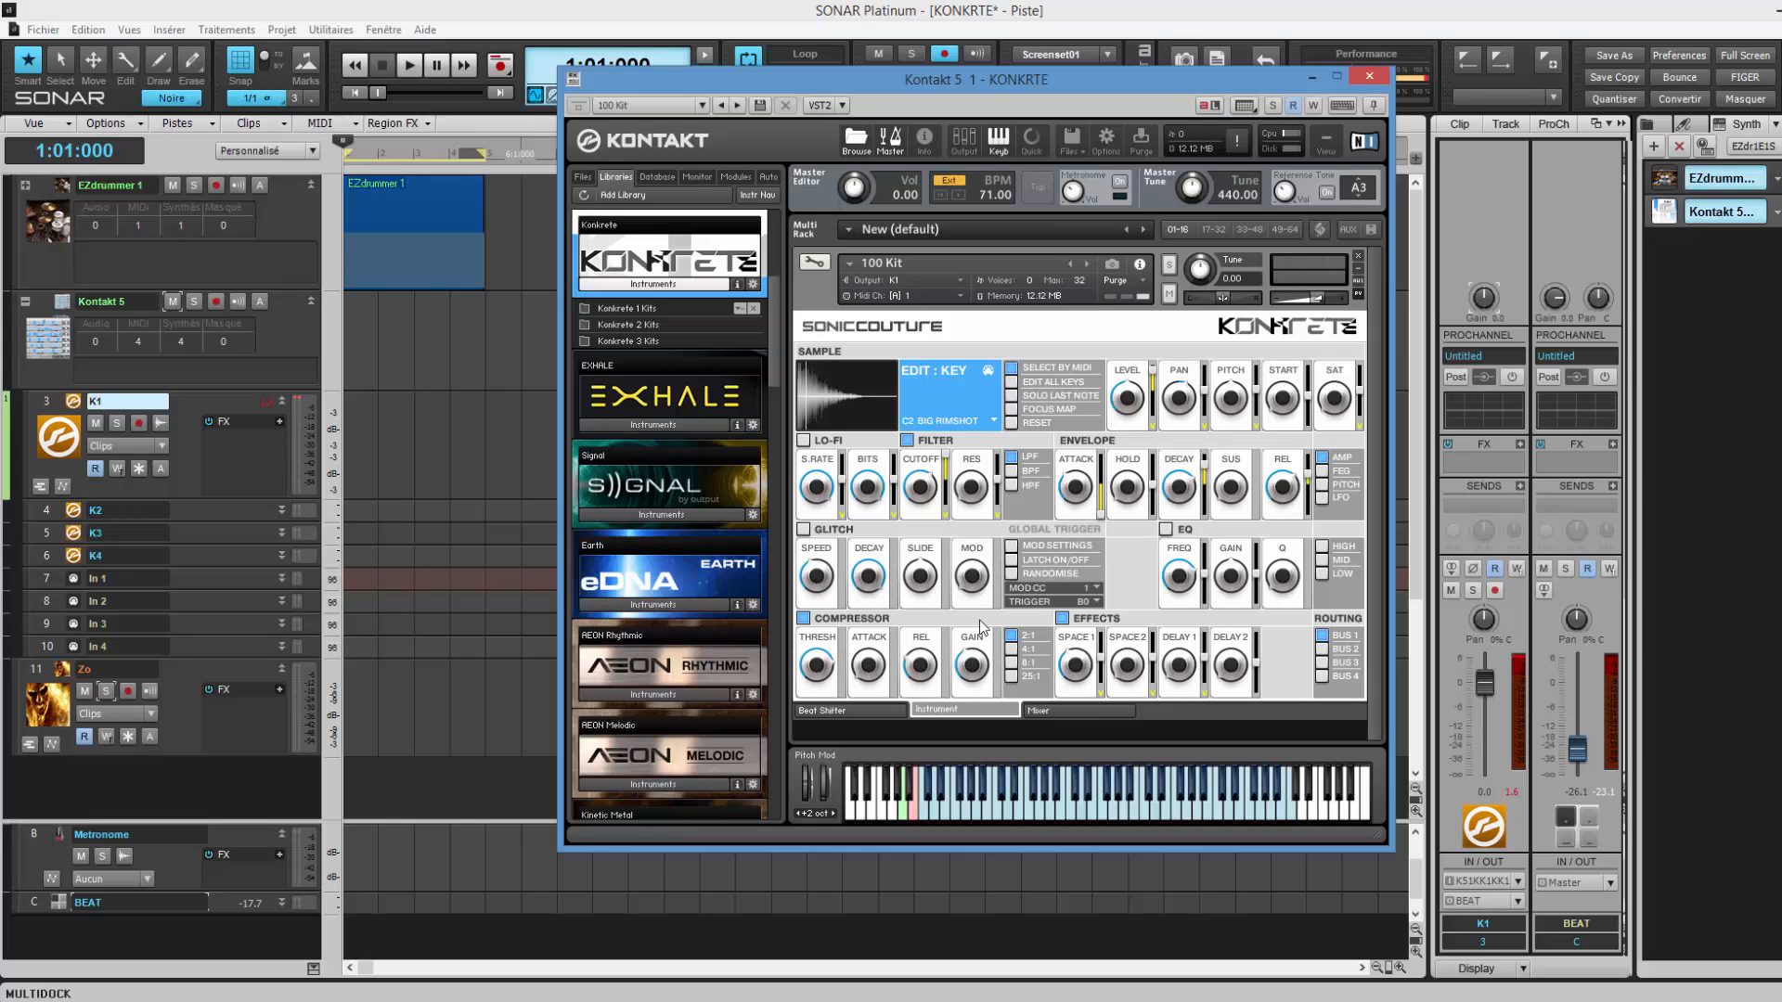
pyautogui.click(987, 798)
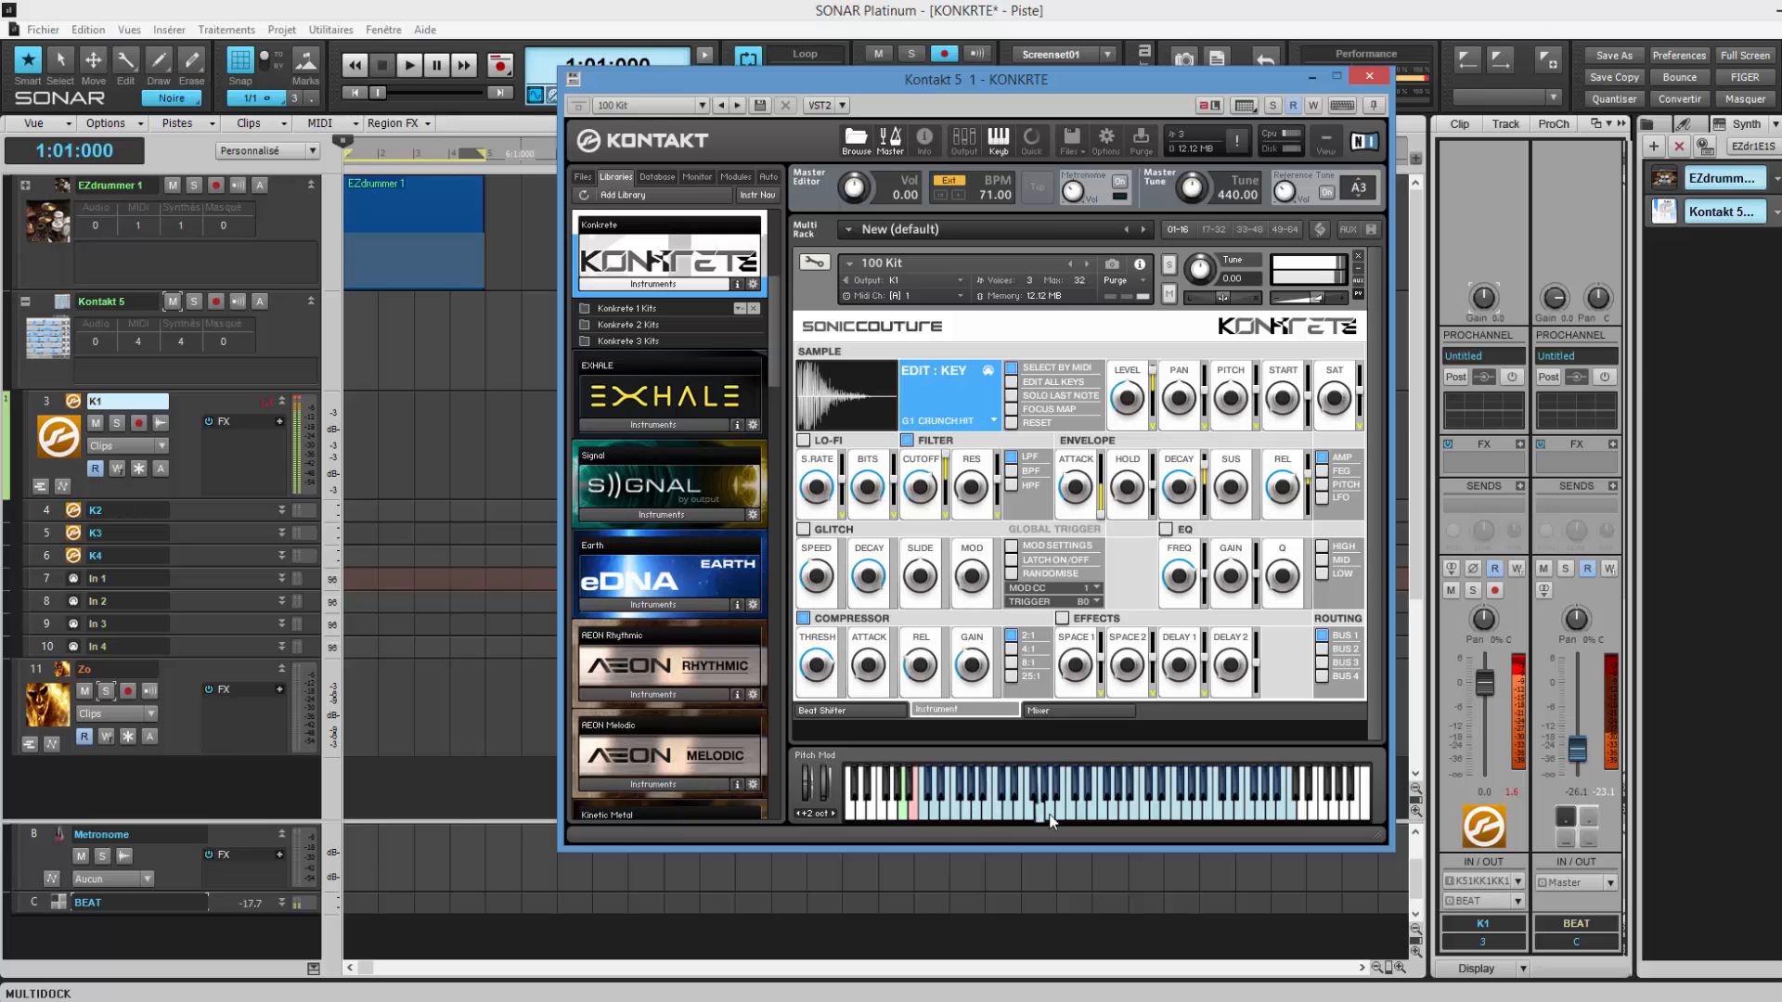
pyautogui.click(1062, 798)
pyautogui.click(1188, 811)
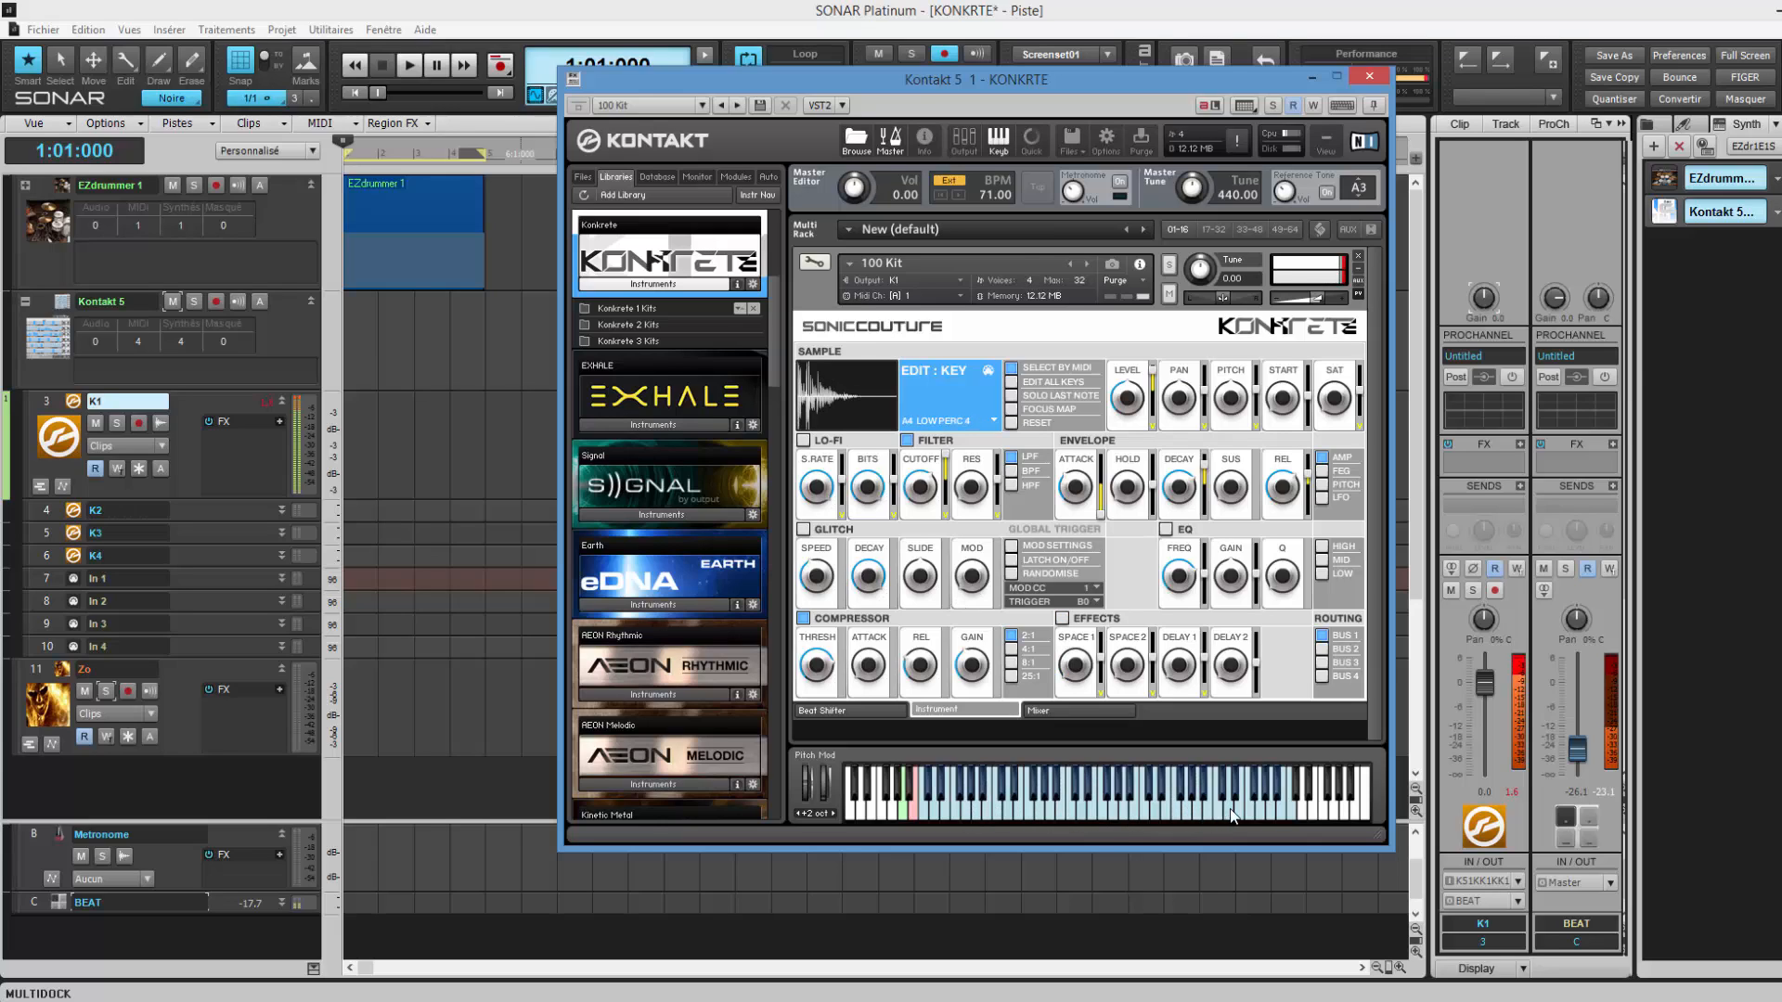
pyautogui.click(1273, 812)
pyautogui.click(975, 807)
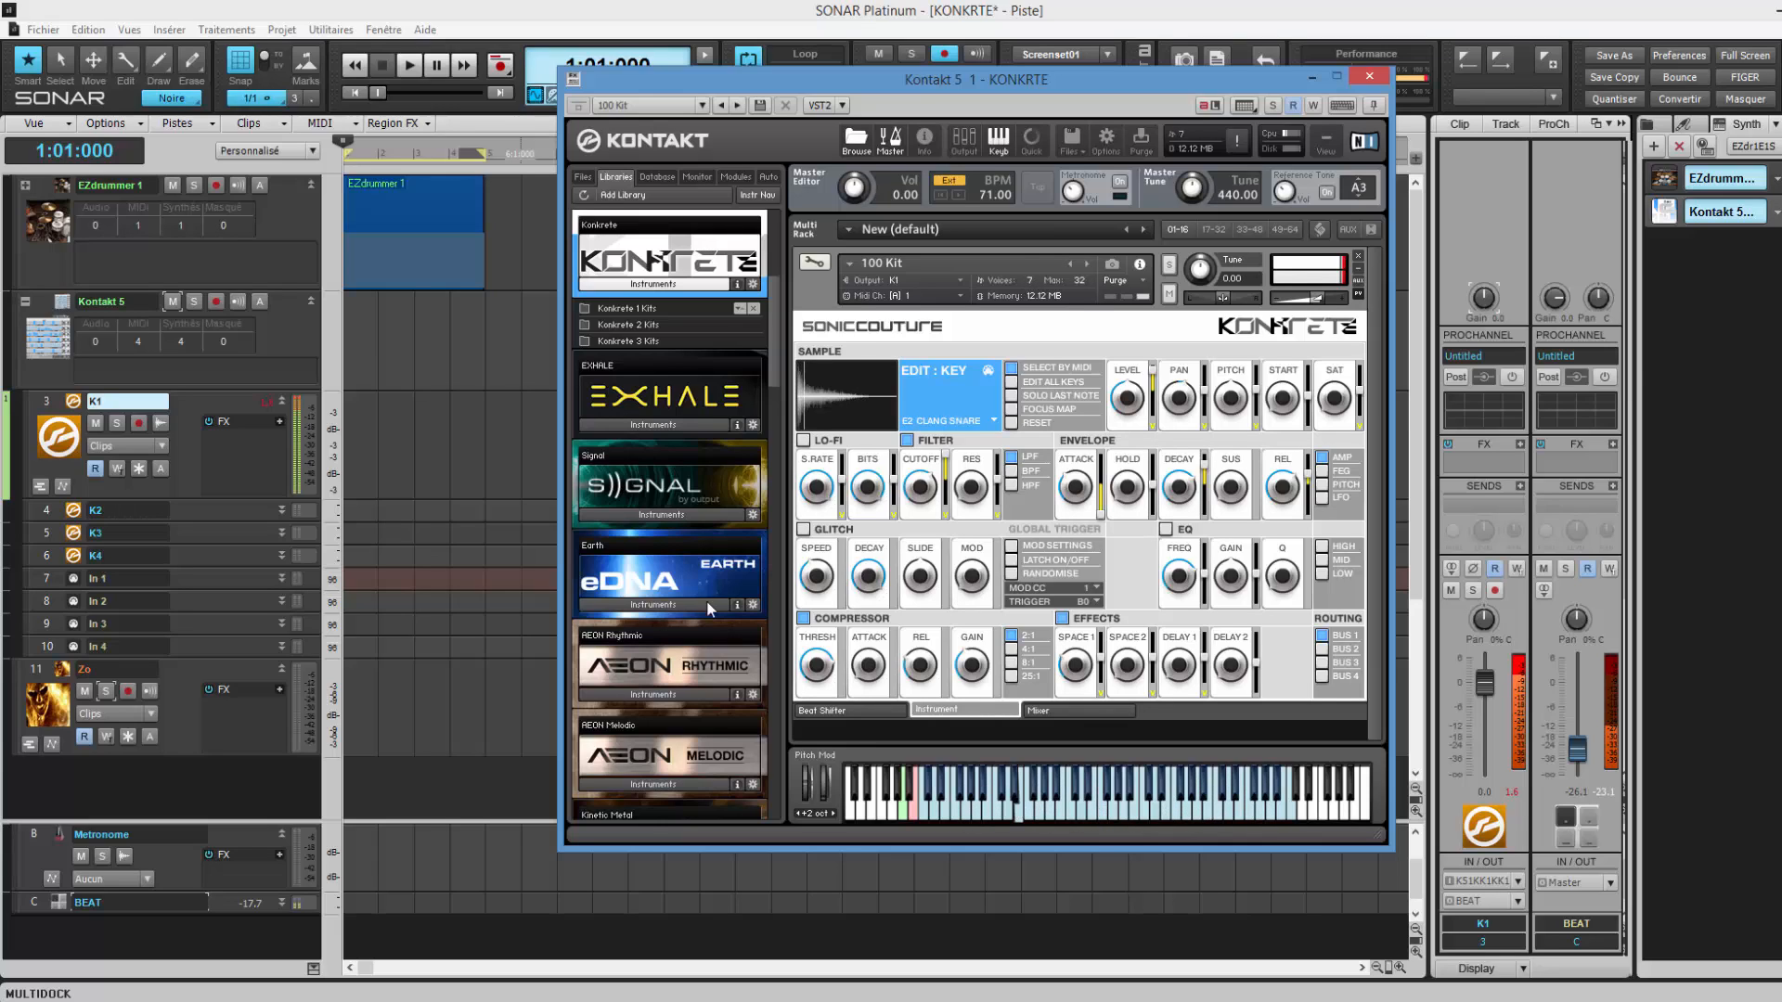
# Open the Konkrete 3 Kits folder, replace the loaded kit with the 200e Kit and audition its sounds.
pyautogui.click(624, 340)
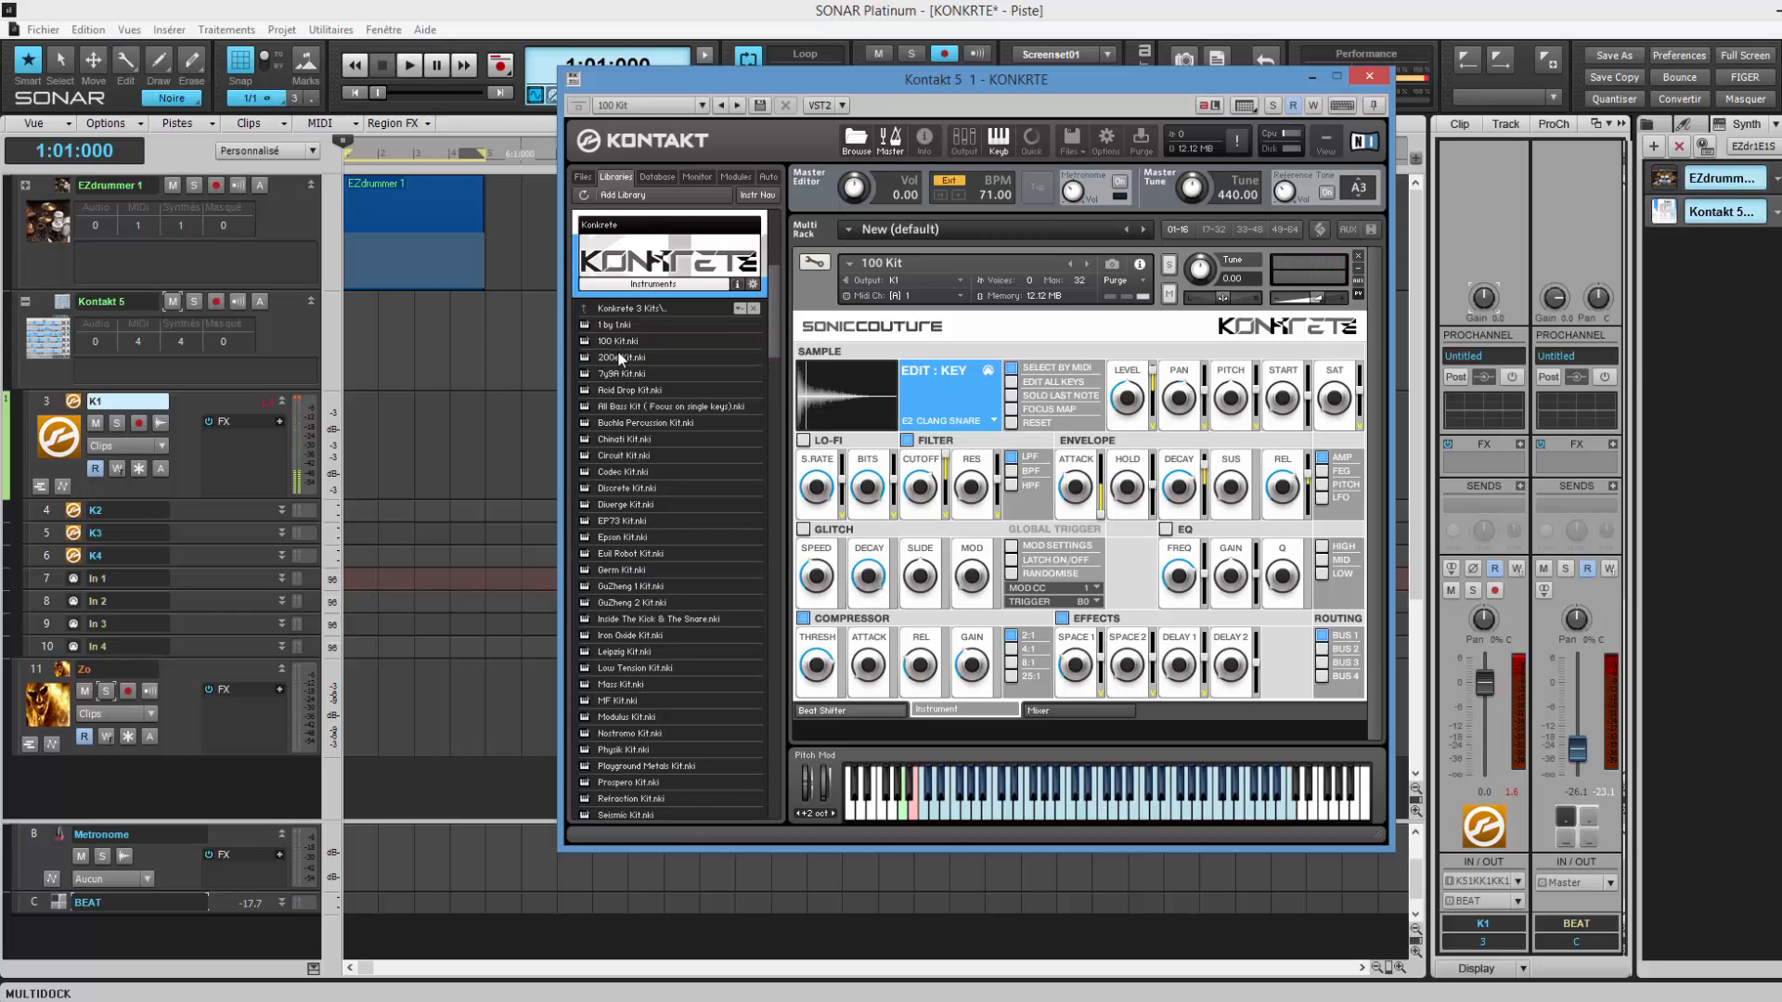
pyautogui.click(1087, 263)
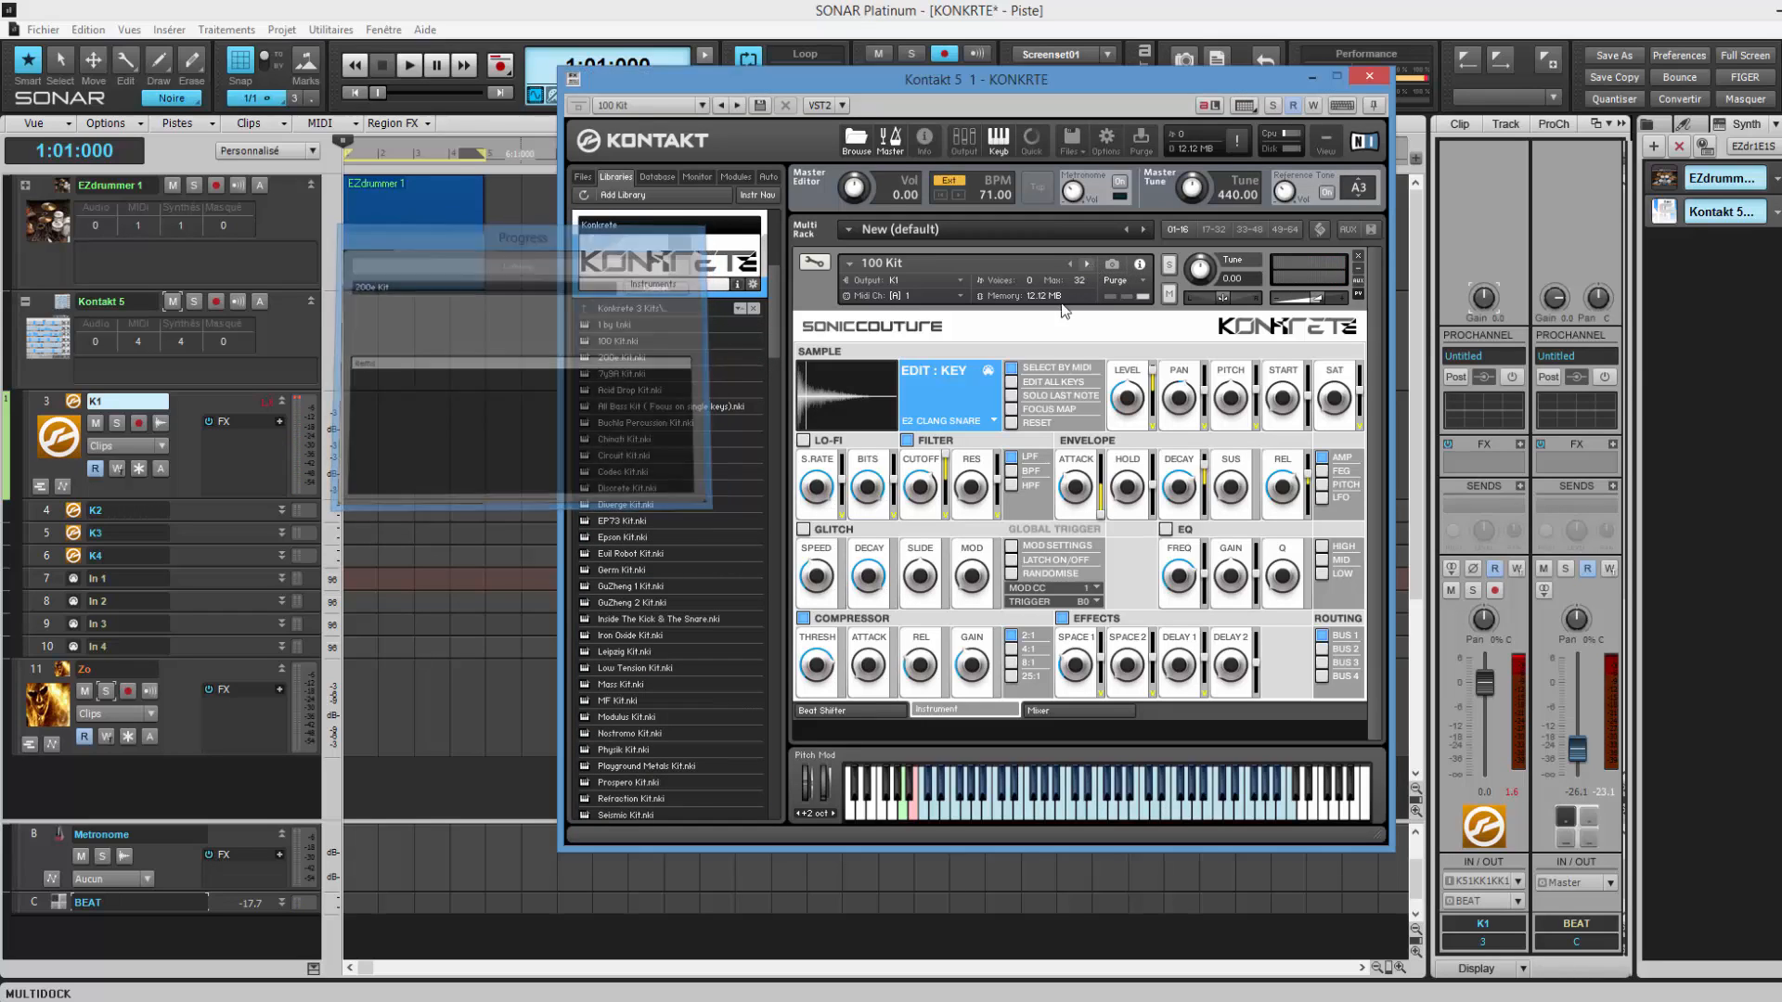
pyautogui.click(972, 809)
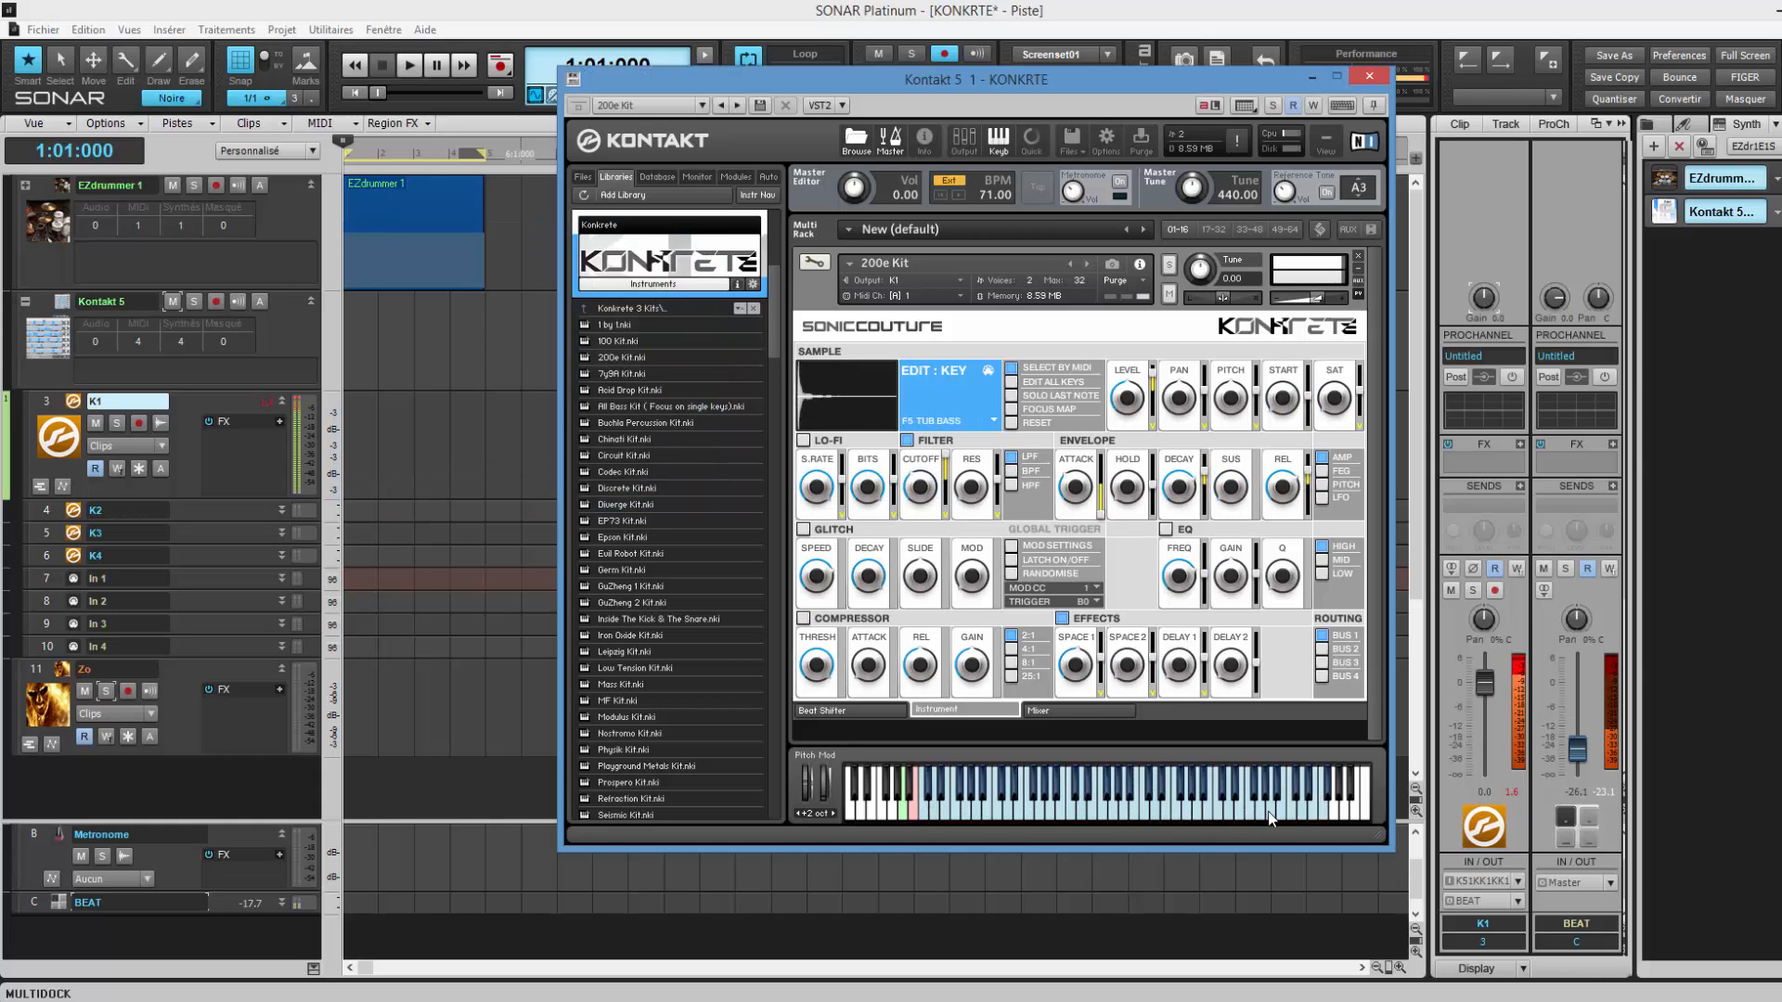
pyautogui.click(1311, 815)
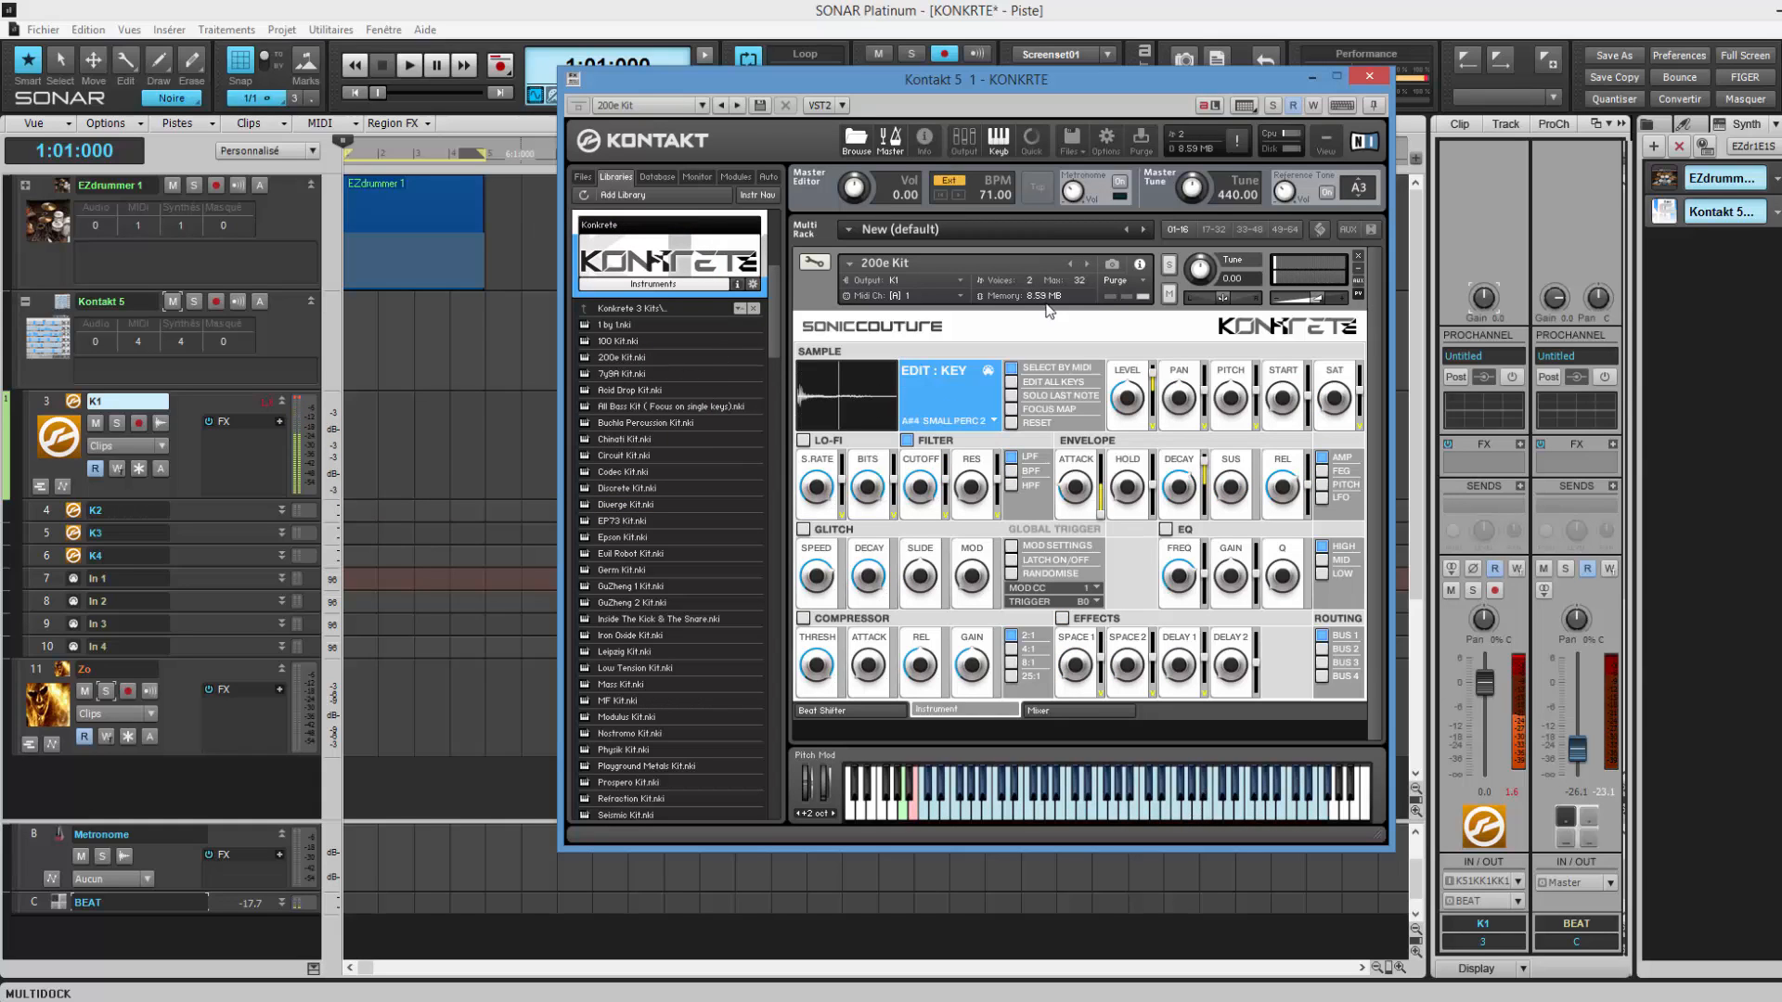
# Load the 7y9A Kit and set the BEAT bus level to about -16.2 dB while testing the kit's sounds.
pyautogui.click(1085, 264)
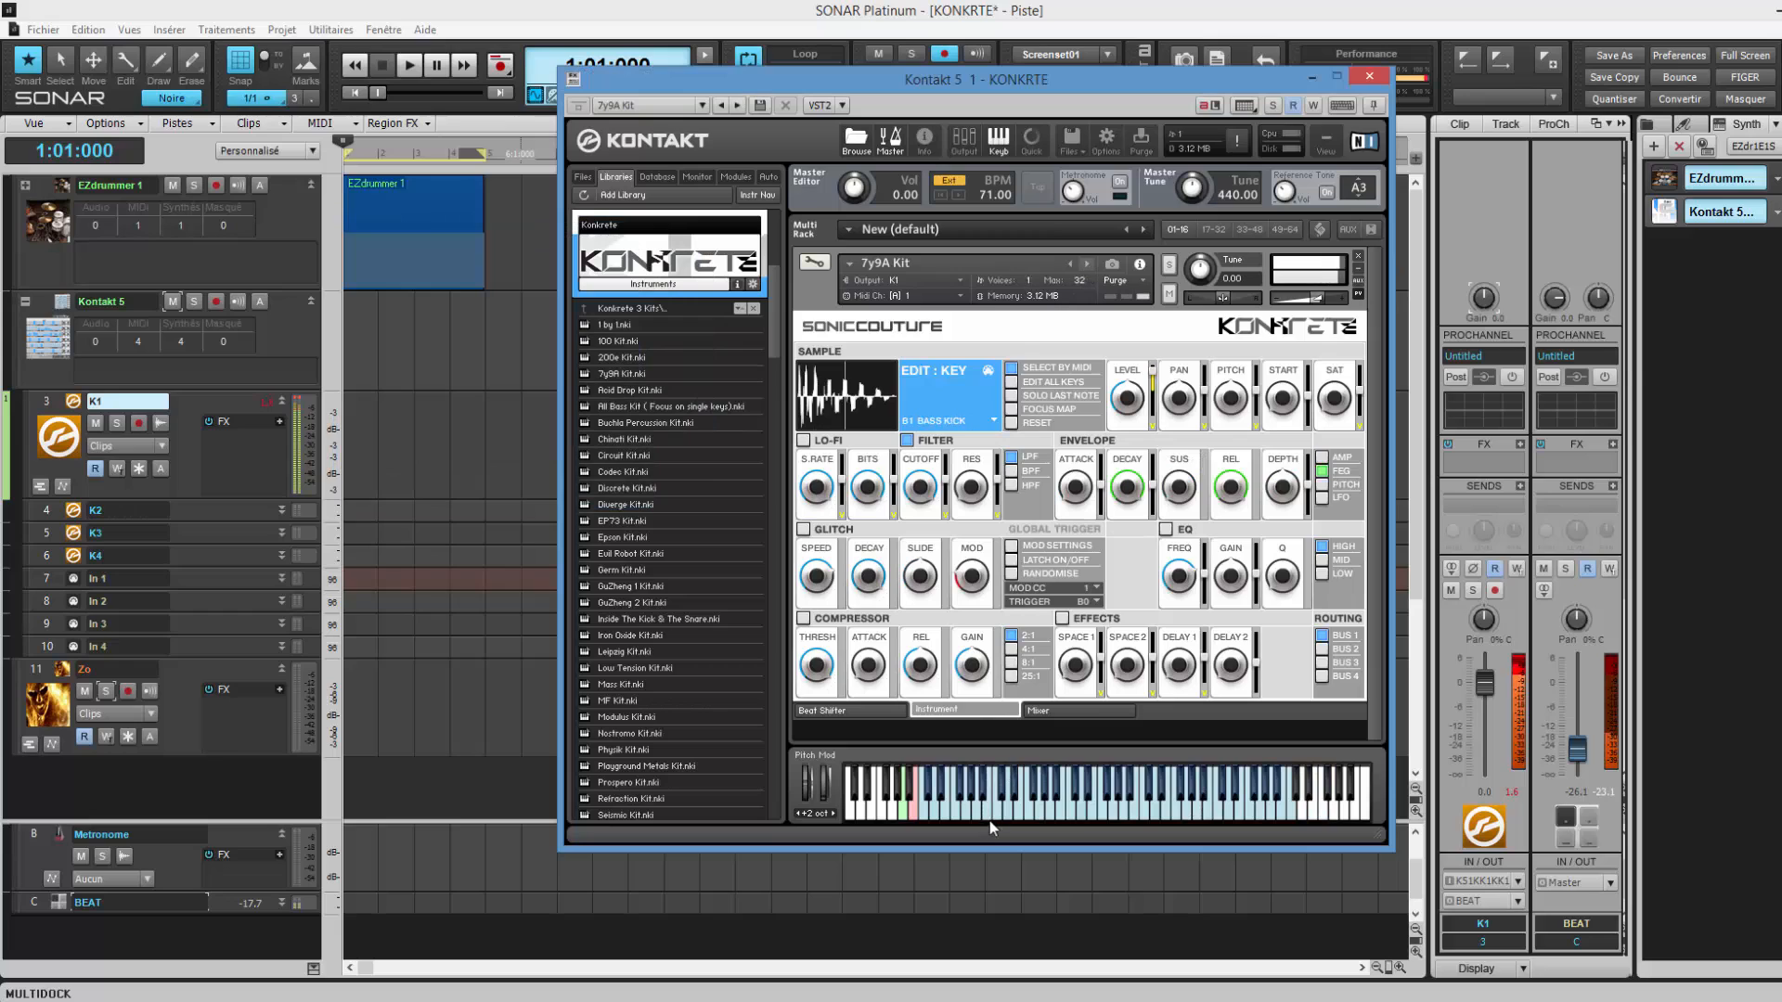
pyautogui.click(989, 820)
pyautogui.click(1580, 752)
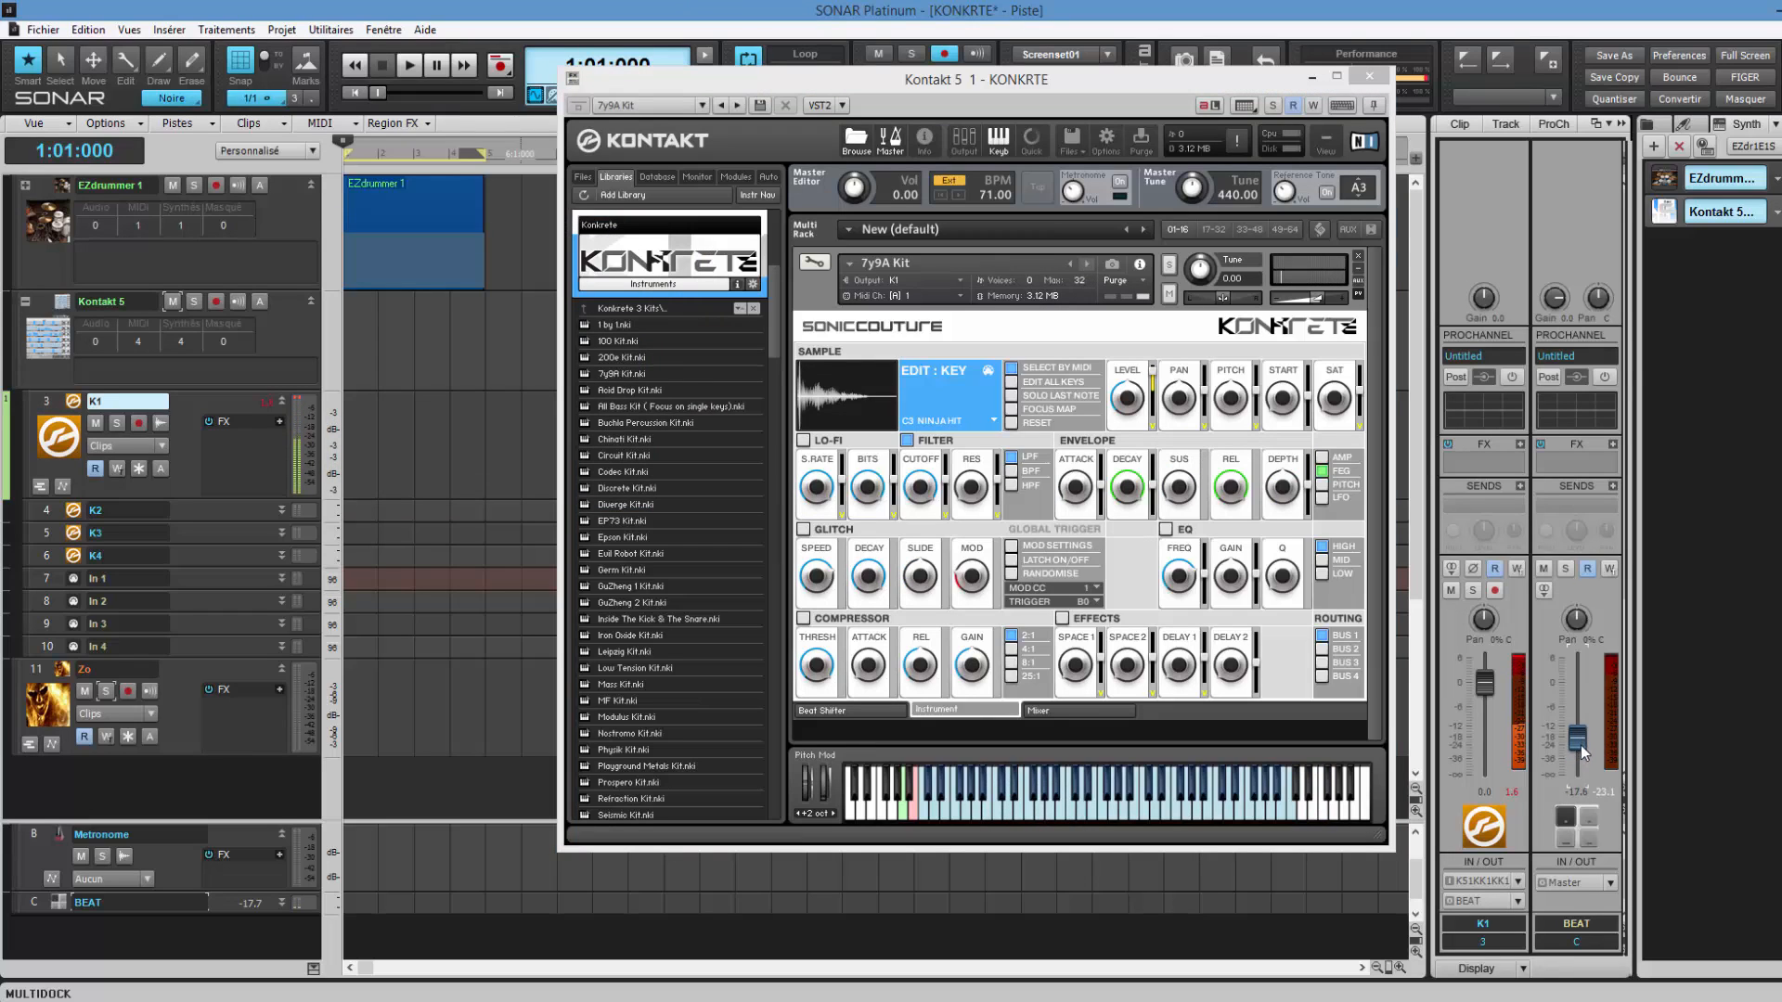
pyautogui.moveTo(1580, 746); pyautogui.dragTo(1580, 737)
pyautogui.click(955, 817)
pyautogui.click(997, 812)
pyautogui.click(1020, 810)
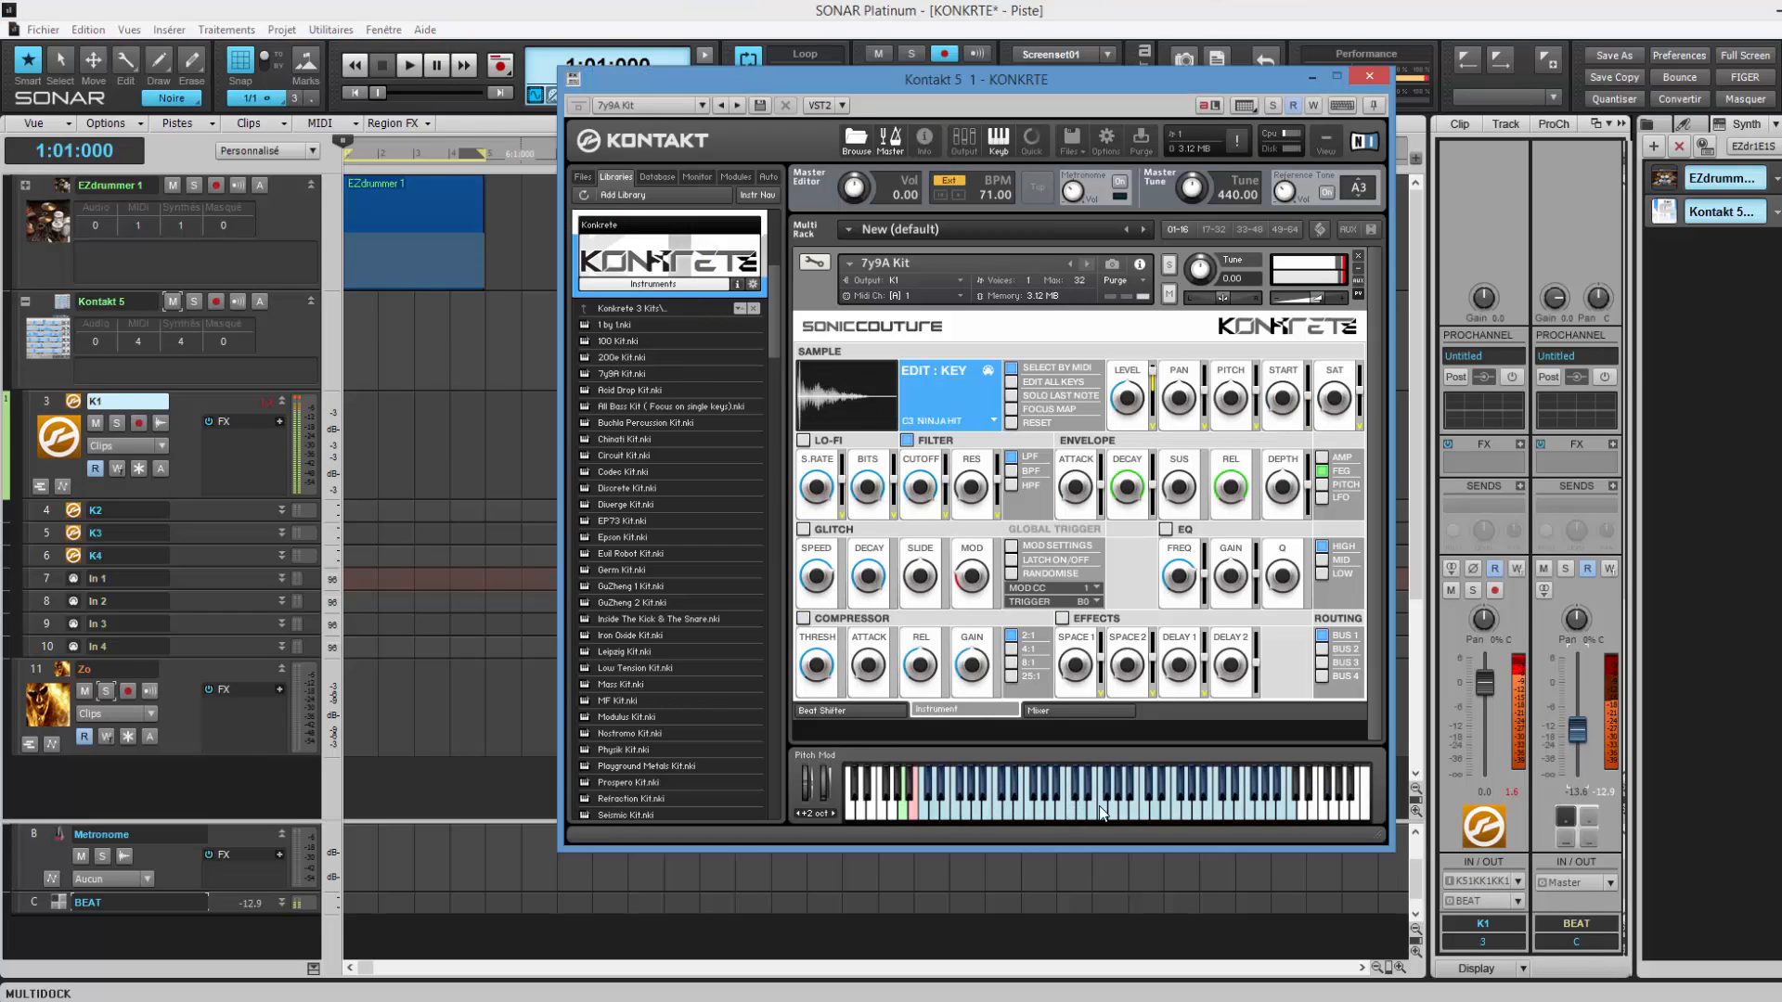
pyautogui.click(1131, 813)
pyautogui.moveTo(1584, 735); pyautogui.dragTo(1585, 741)
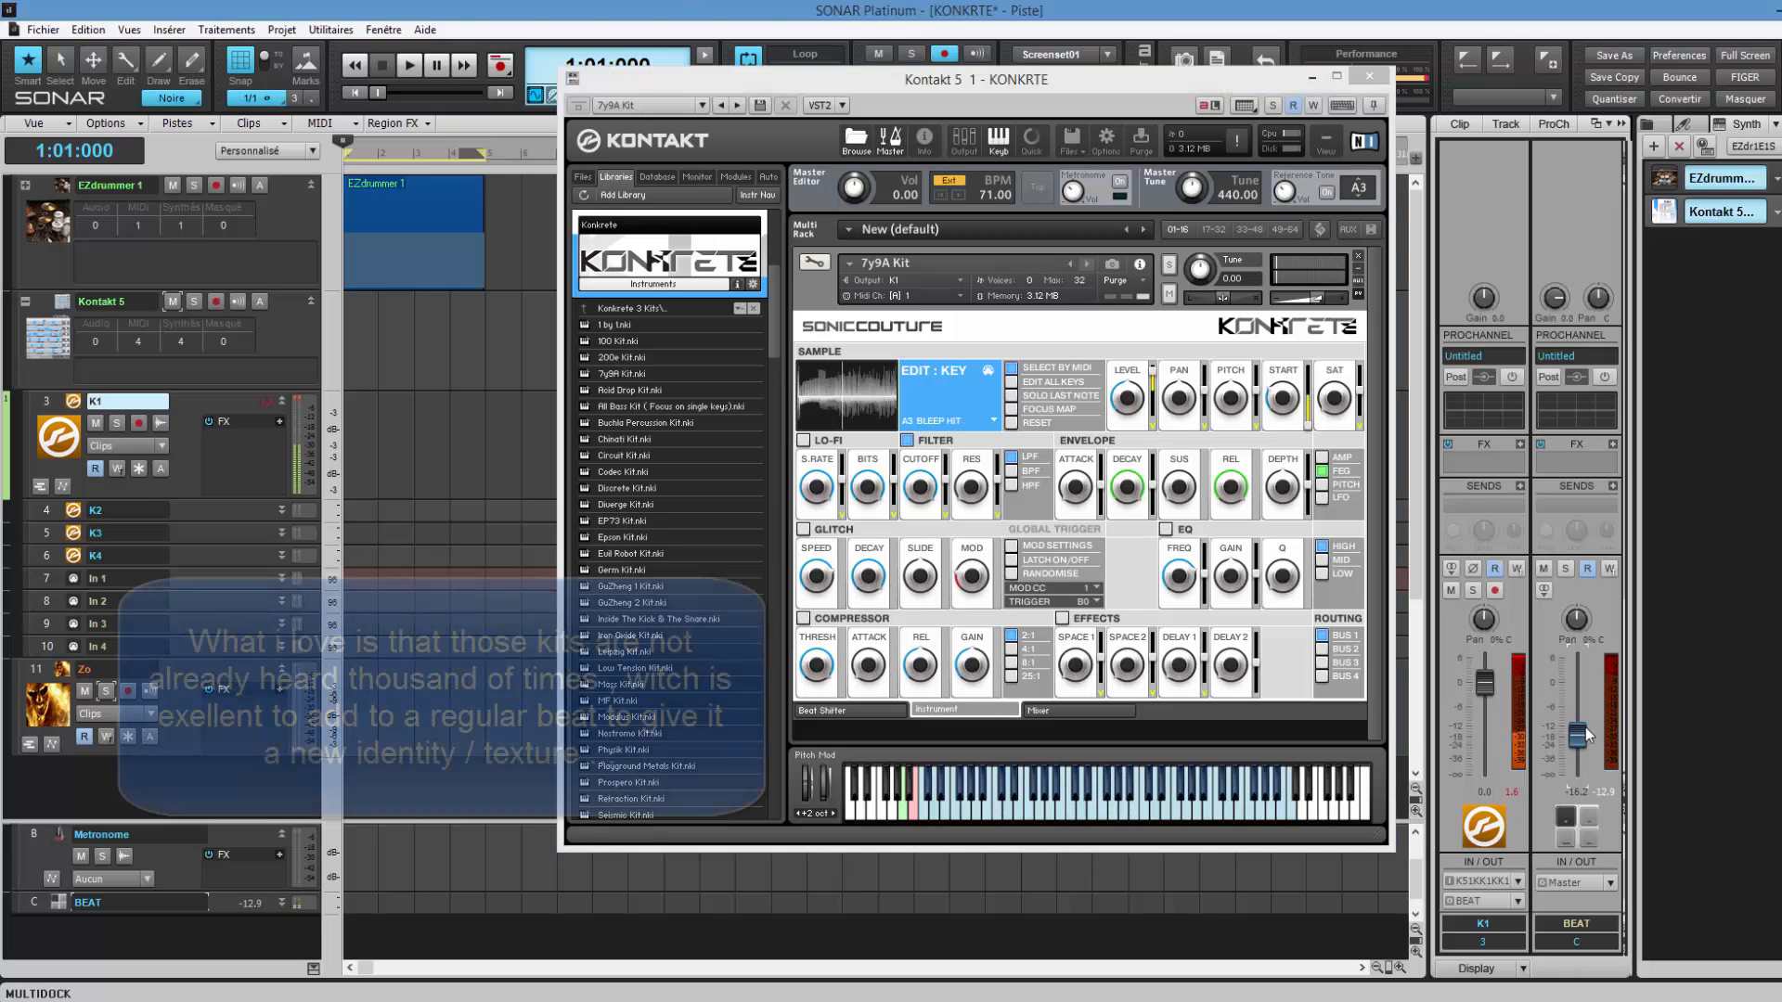
# Audition the 7y9A Kit's samples on low, middle and high notes of the virtual keyboard.
pyautogui.click(965, 813)
pyautogui.click(941, 813)
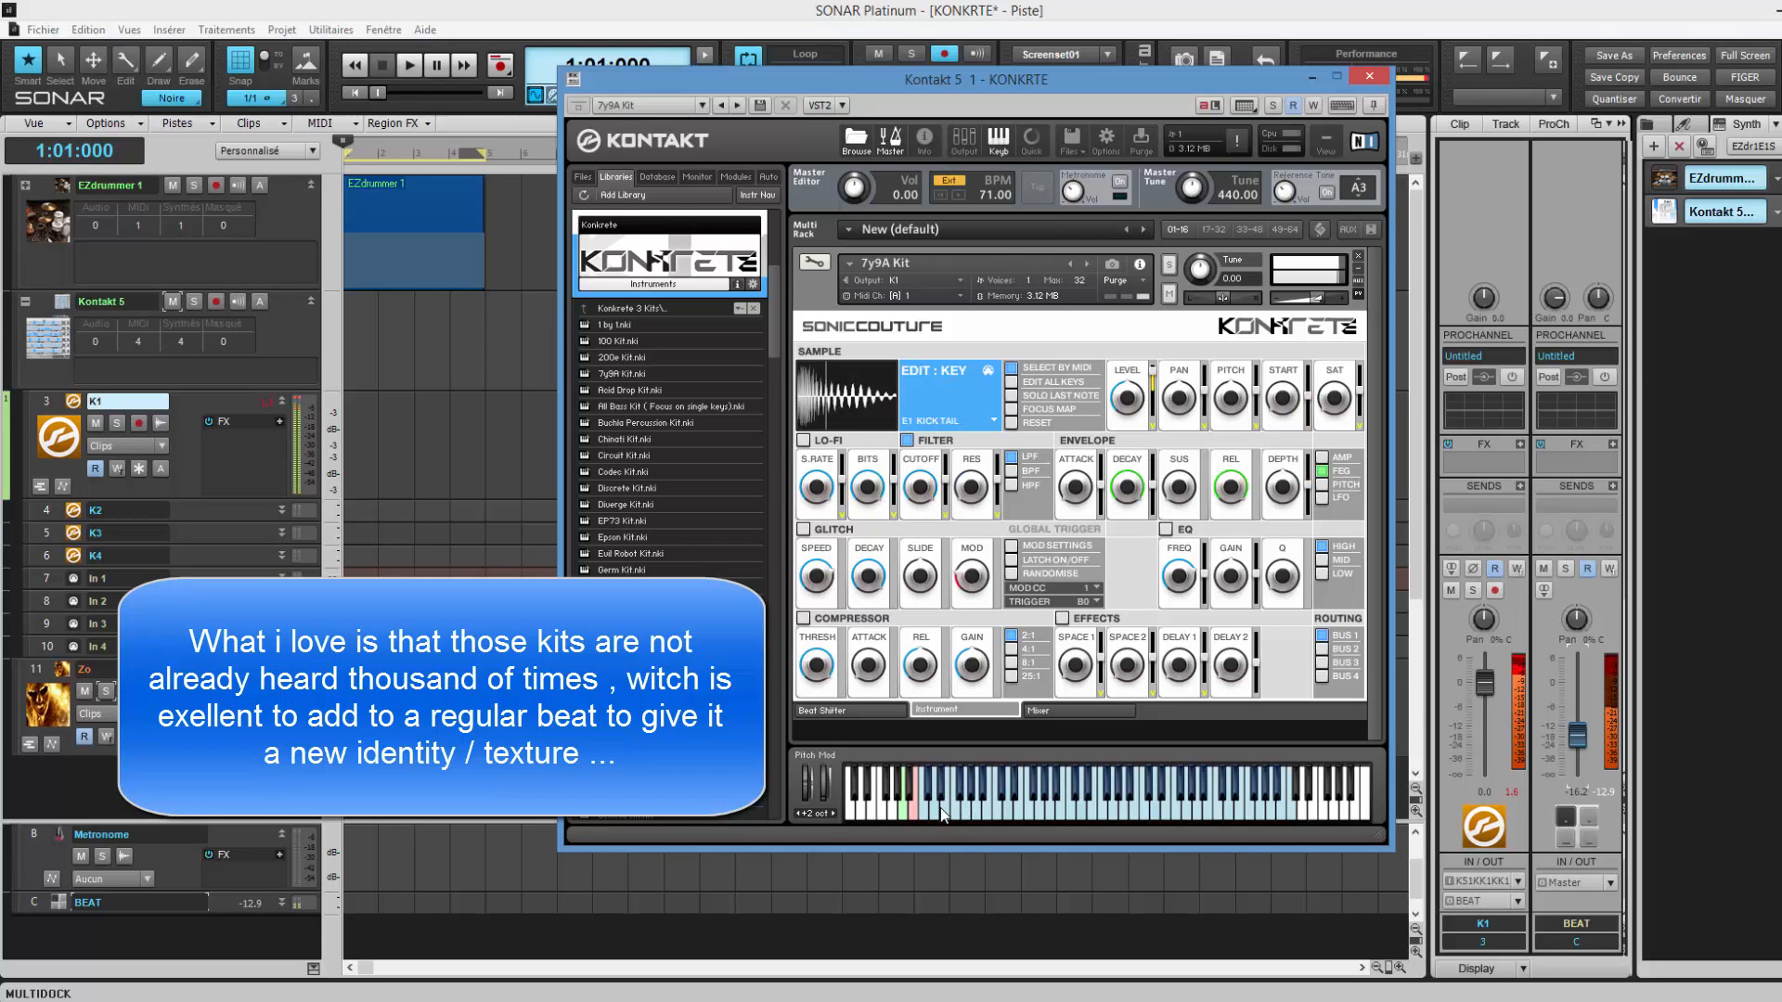
pyautogui.click(932, 806)
pyautogui.click(926, 810)
pyautogui.click(997, 813)
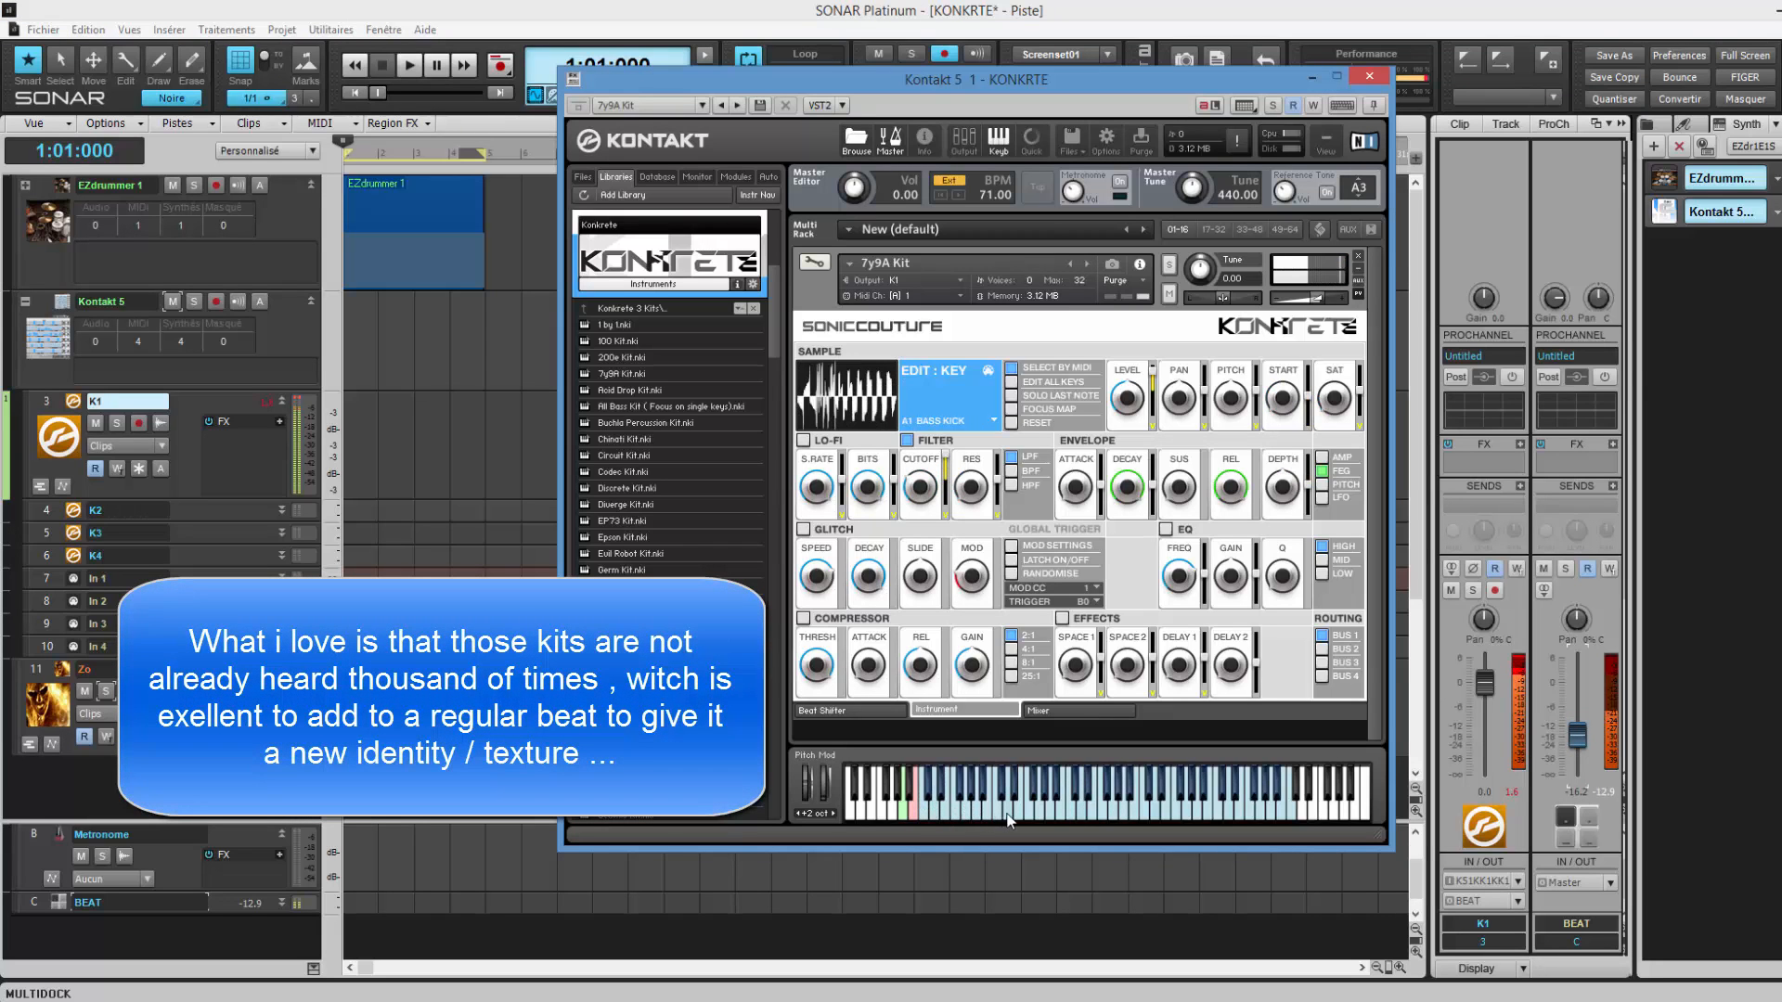
pyautogui.click(1017, 814)
pyautogui.click(1046, 814)
pyautogui.click(1185, 816)
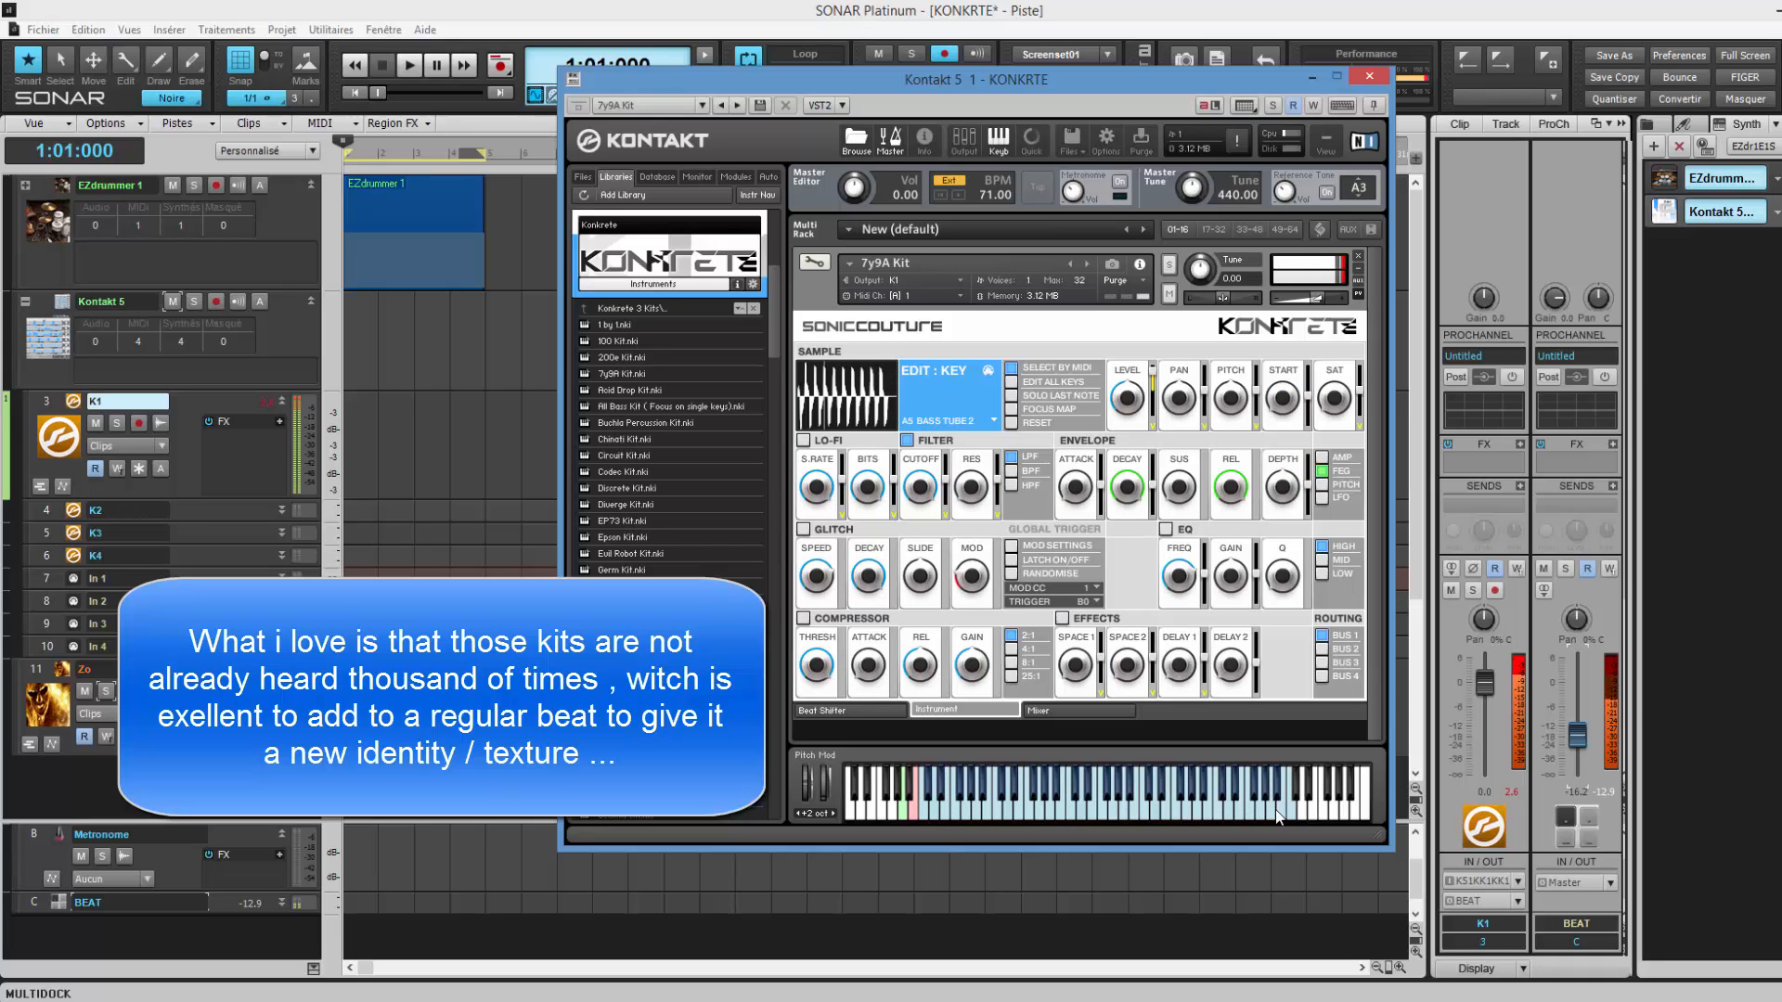
pyautogui.click(1196, 815)
pyautogui.click(976, 804)
pyautogui.click(912, 818)
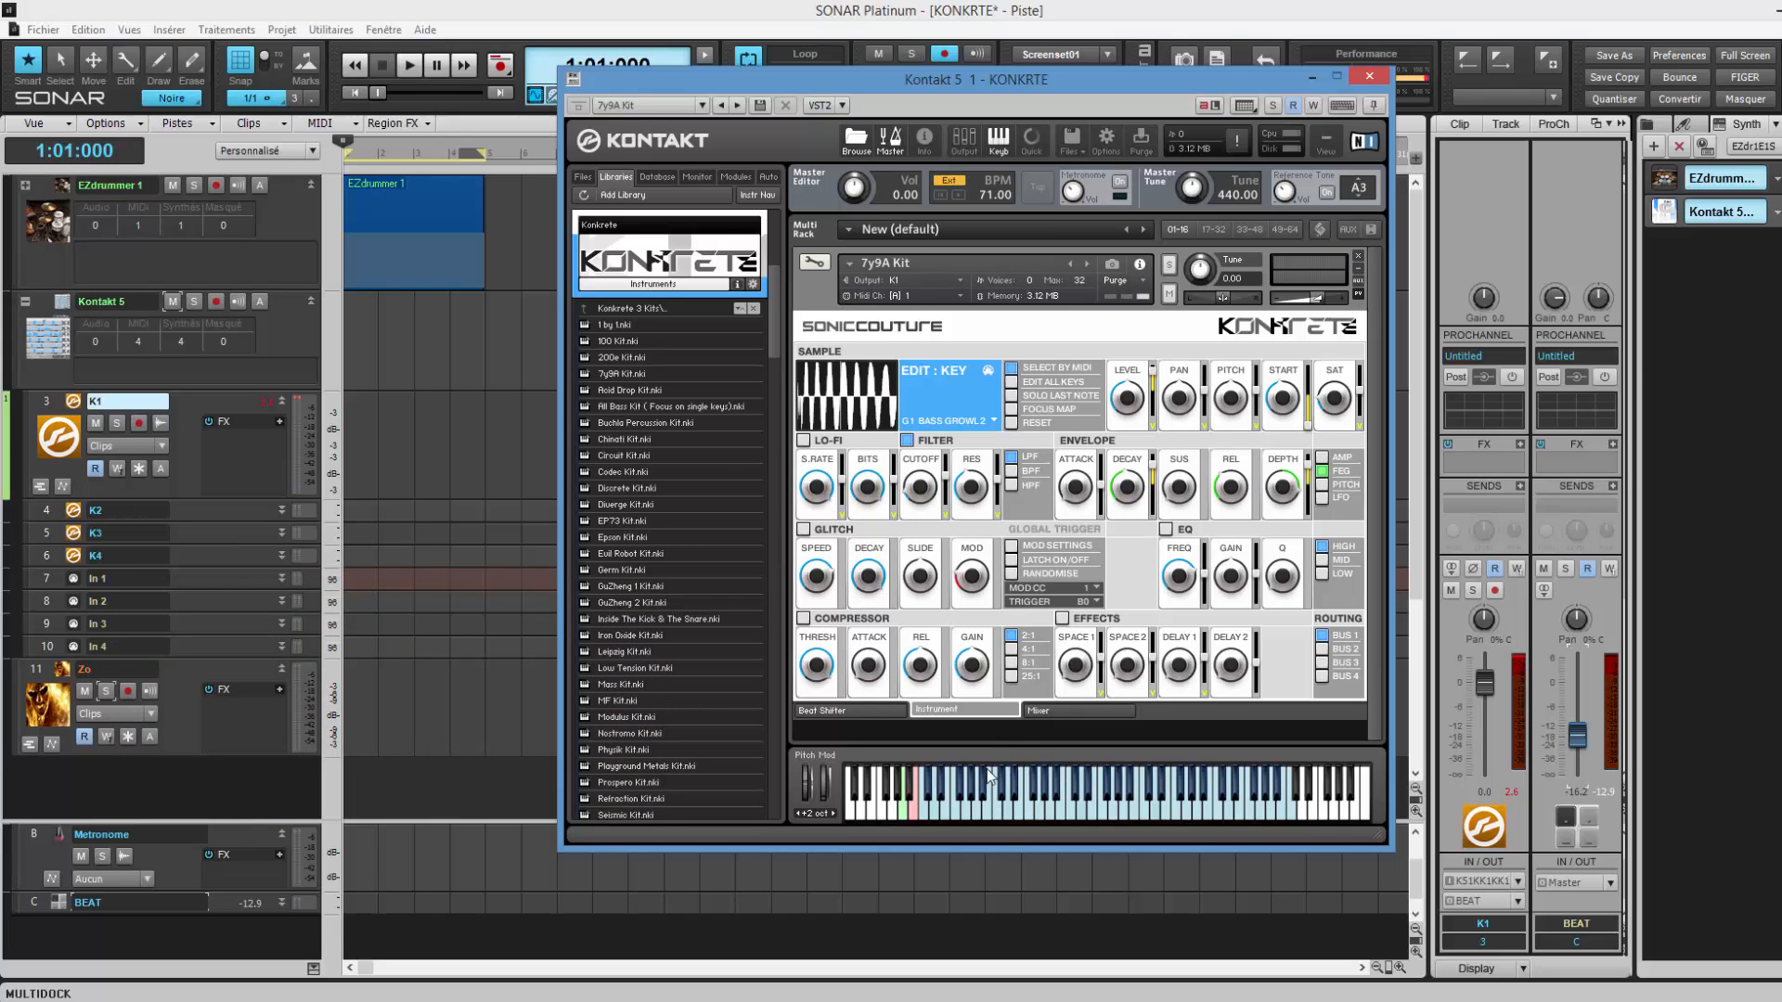
# Show the Beat Shifter page and play the project to hear the 7y9A Kit's pattern, stopping after the listen.
pyautogui.click(855, 711)
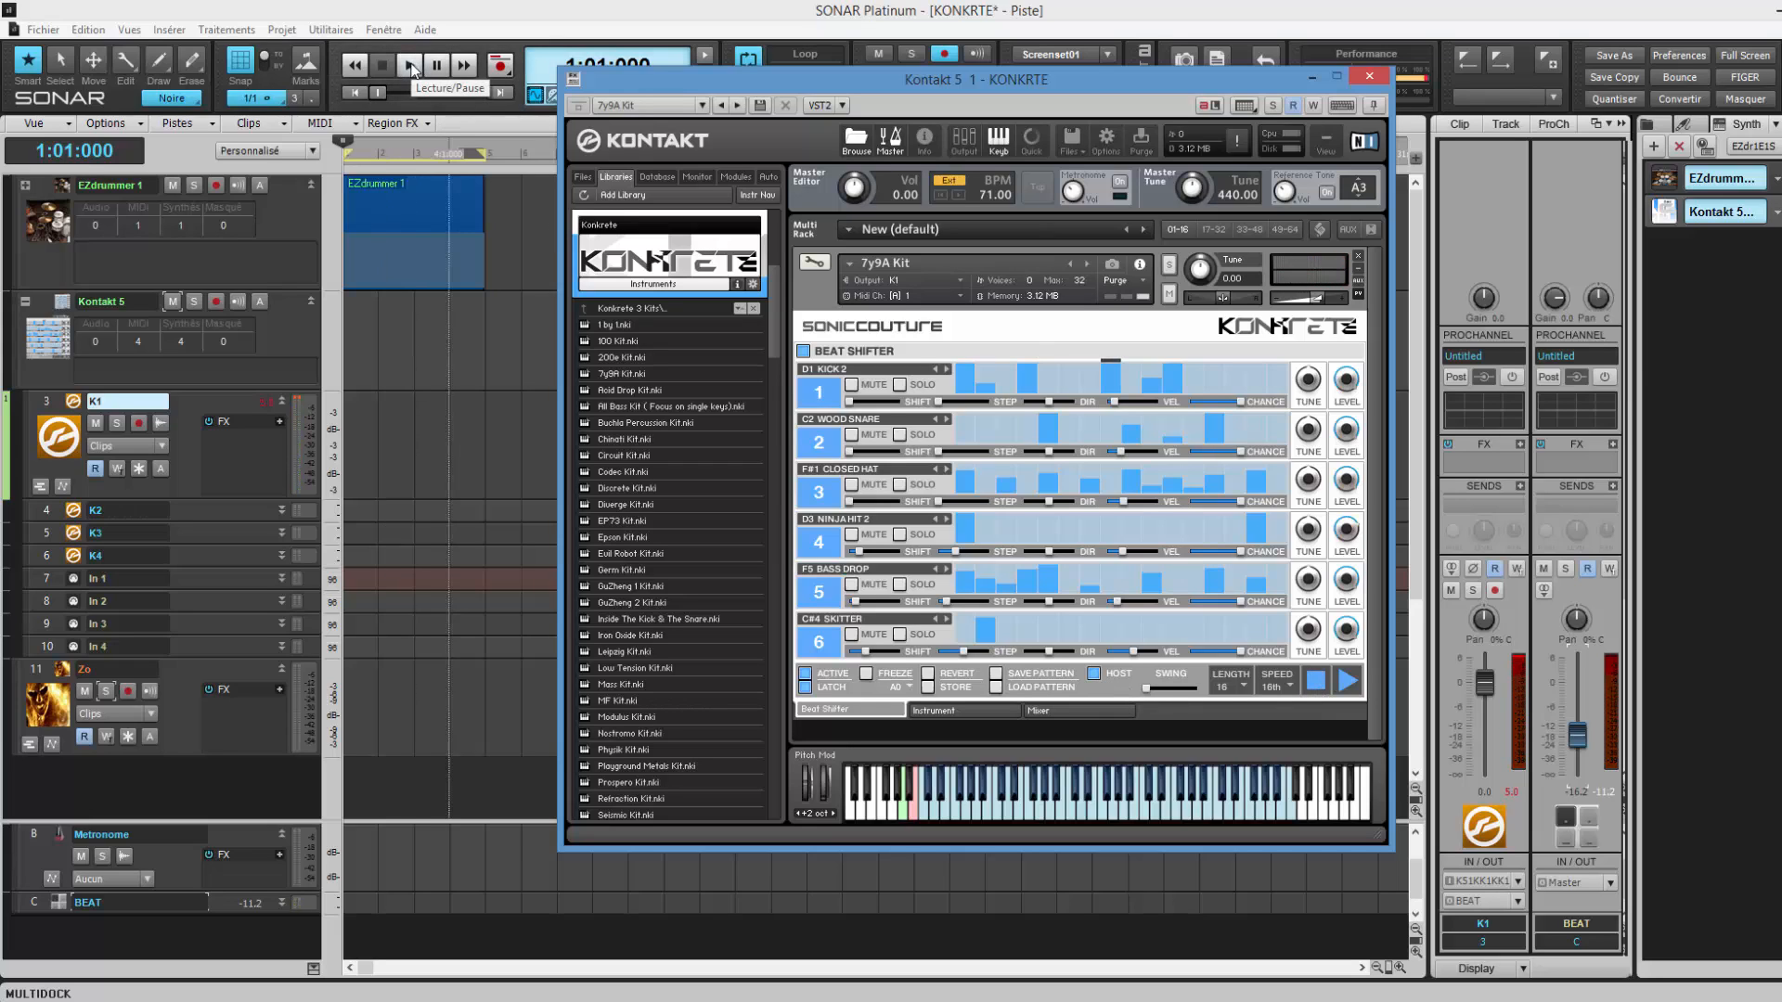
pyautogui.click(411, 65)
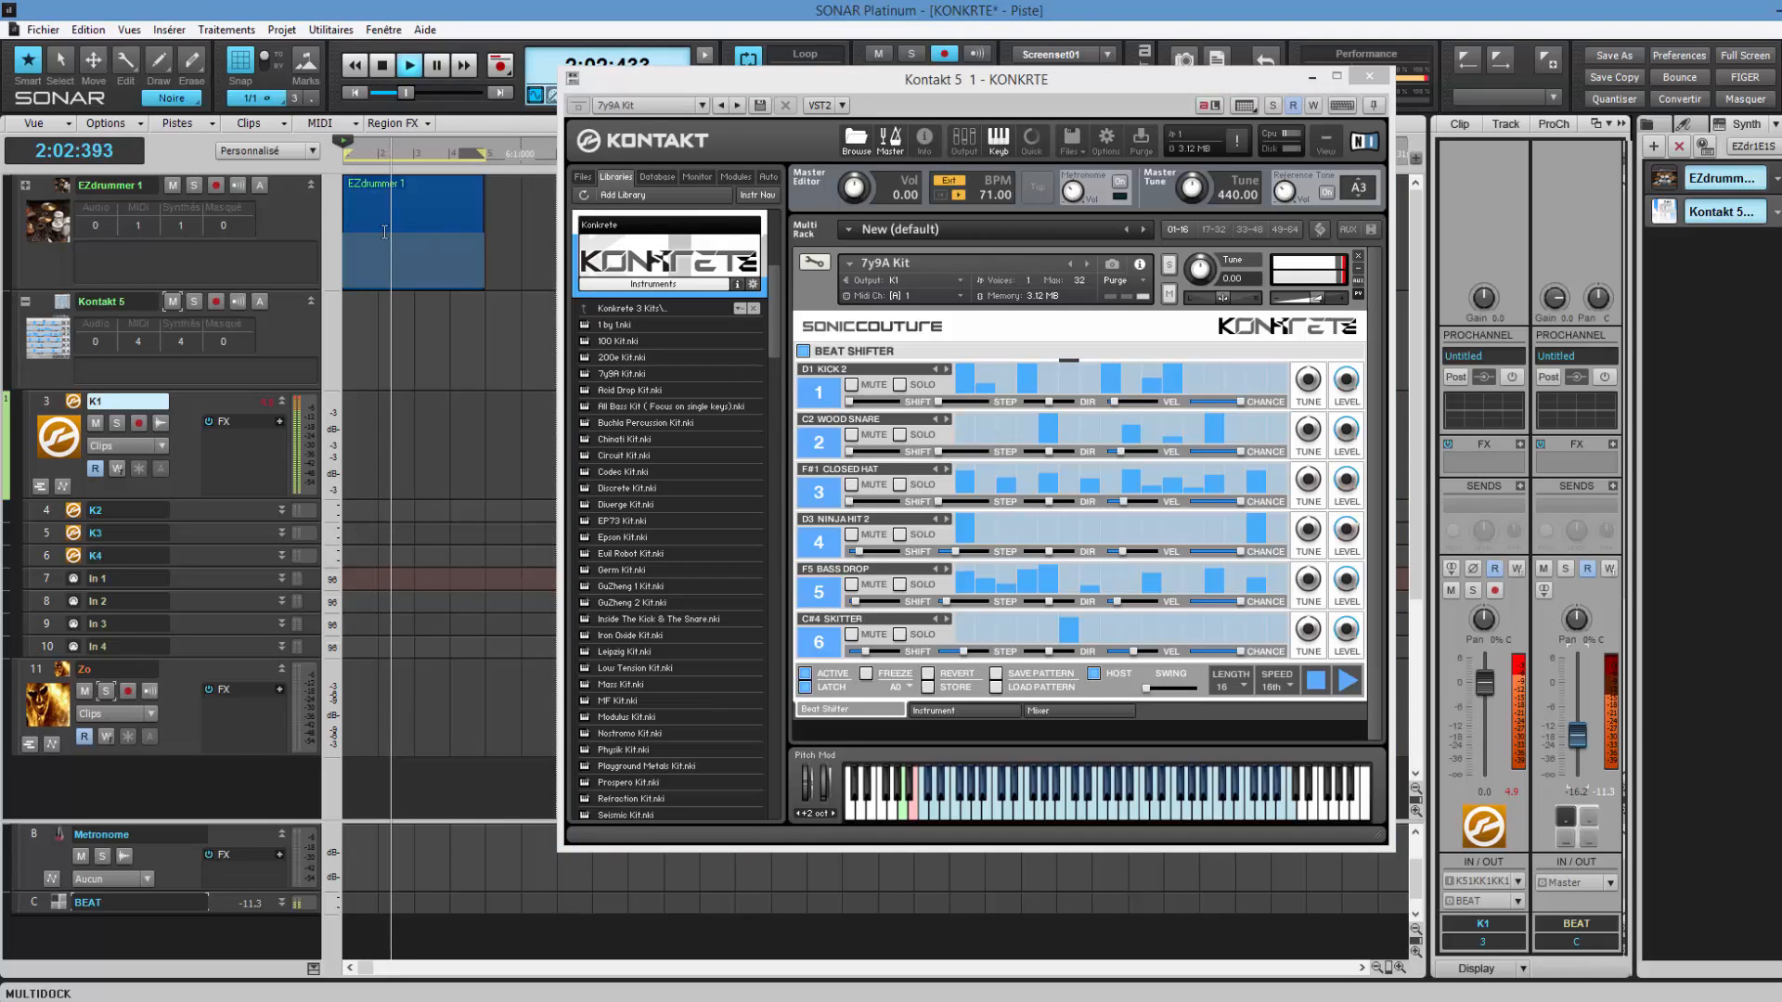
pyautogui.click(381, 65)
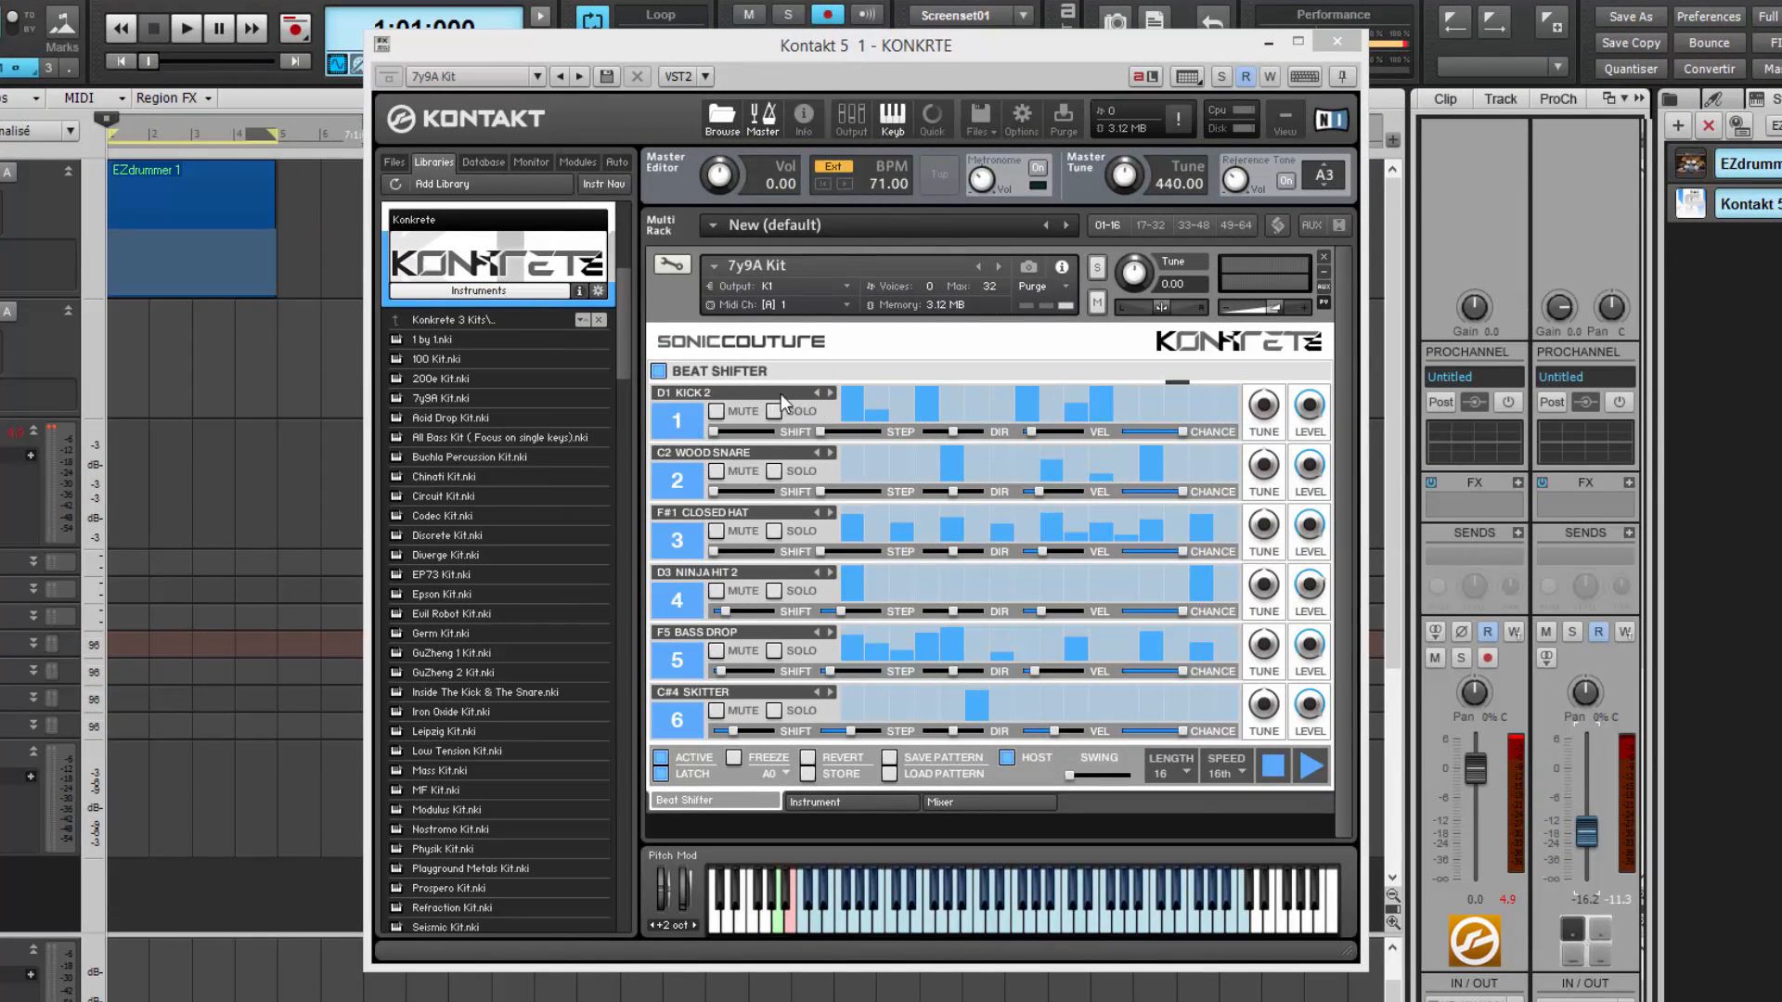
# Check the sounds available for Beat Shifter track 1 and audition the kit's low keys with the Instrument page showing each sample.
pyautogui.click(748, 395)
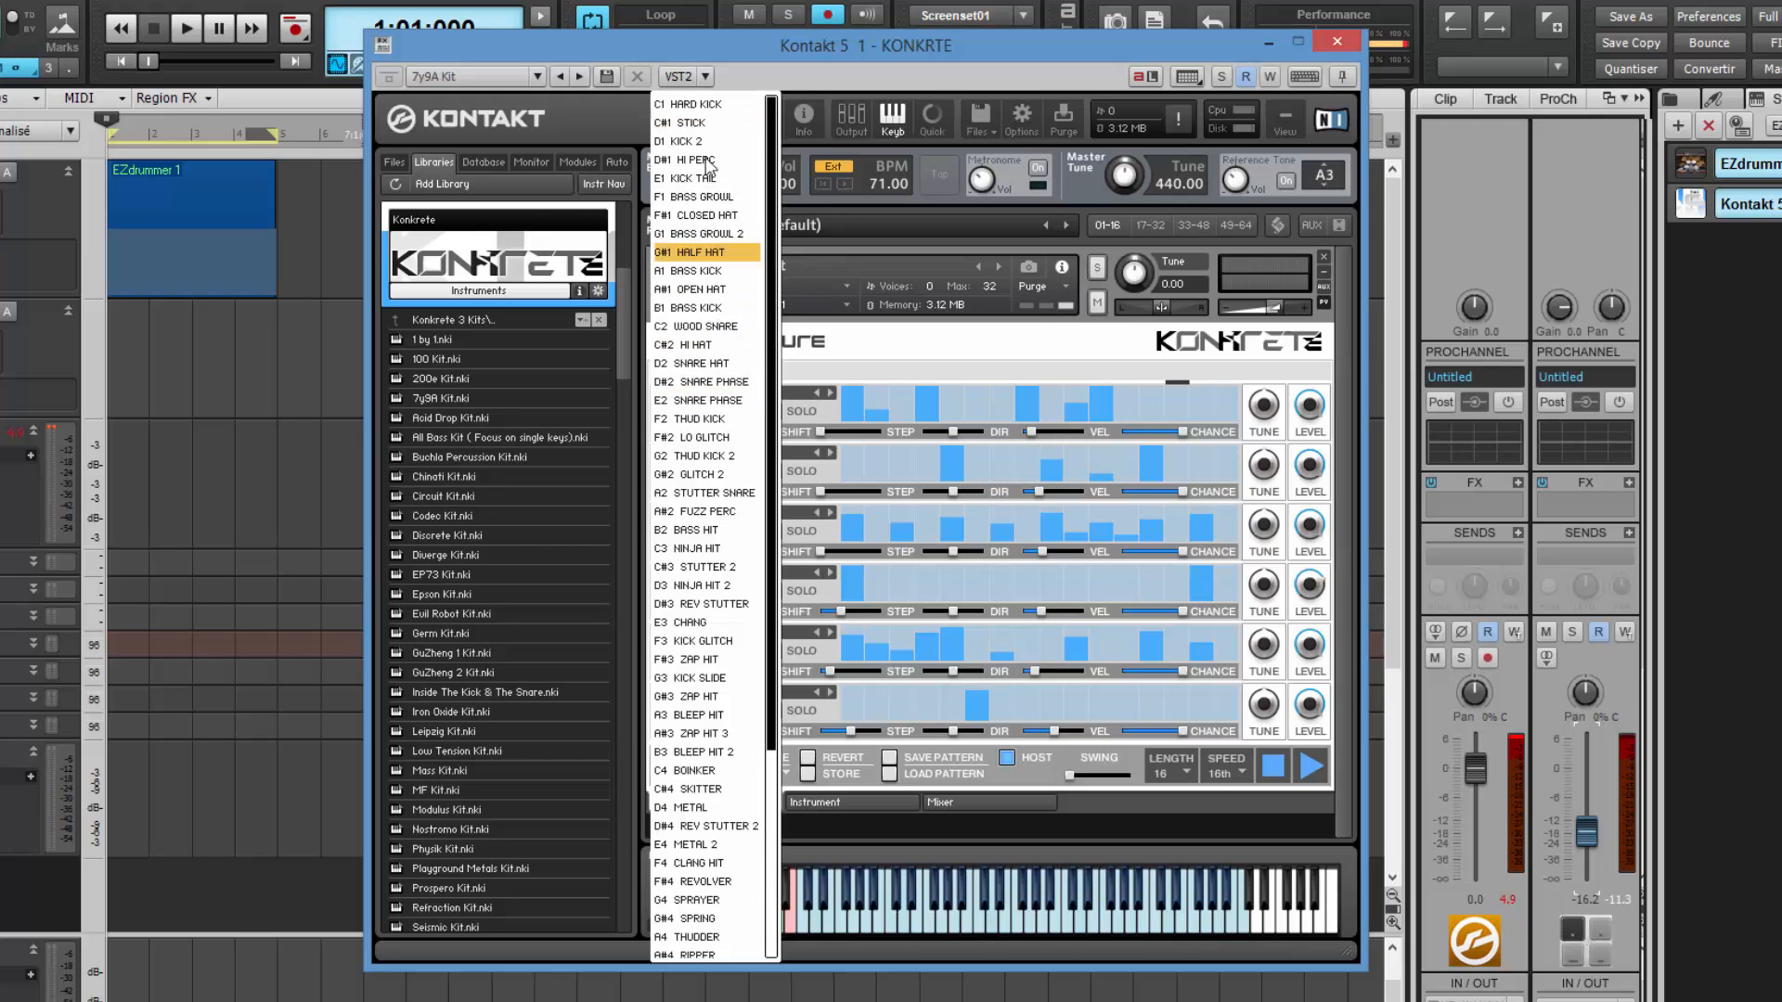
pyautogui.click(905, 352)
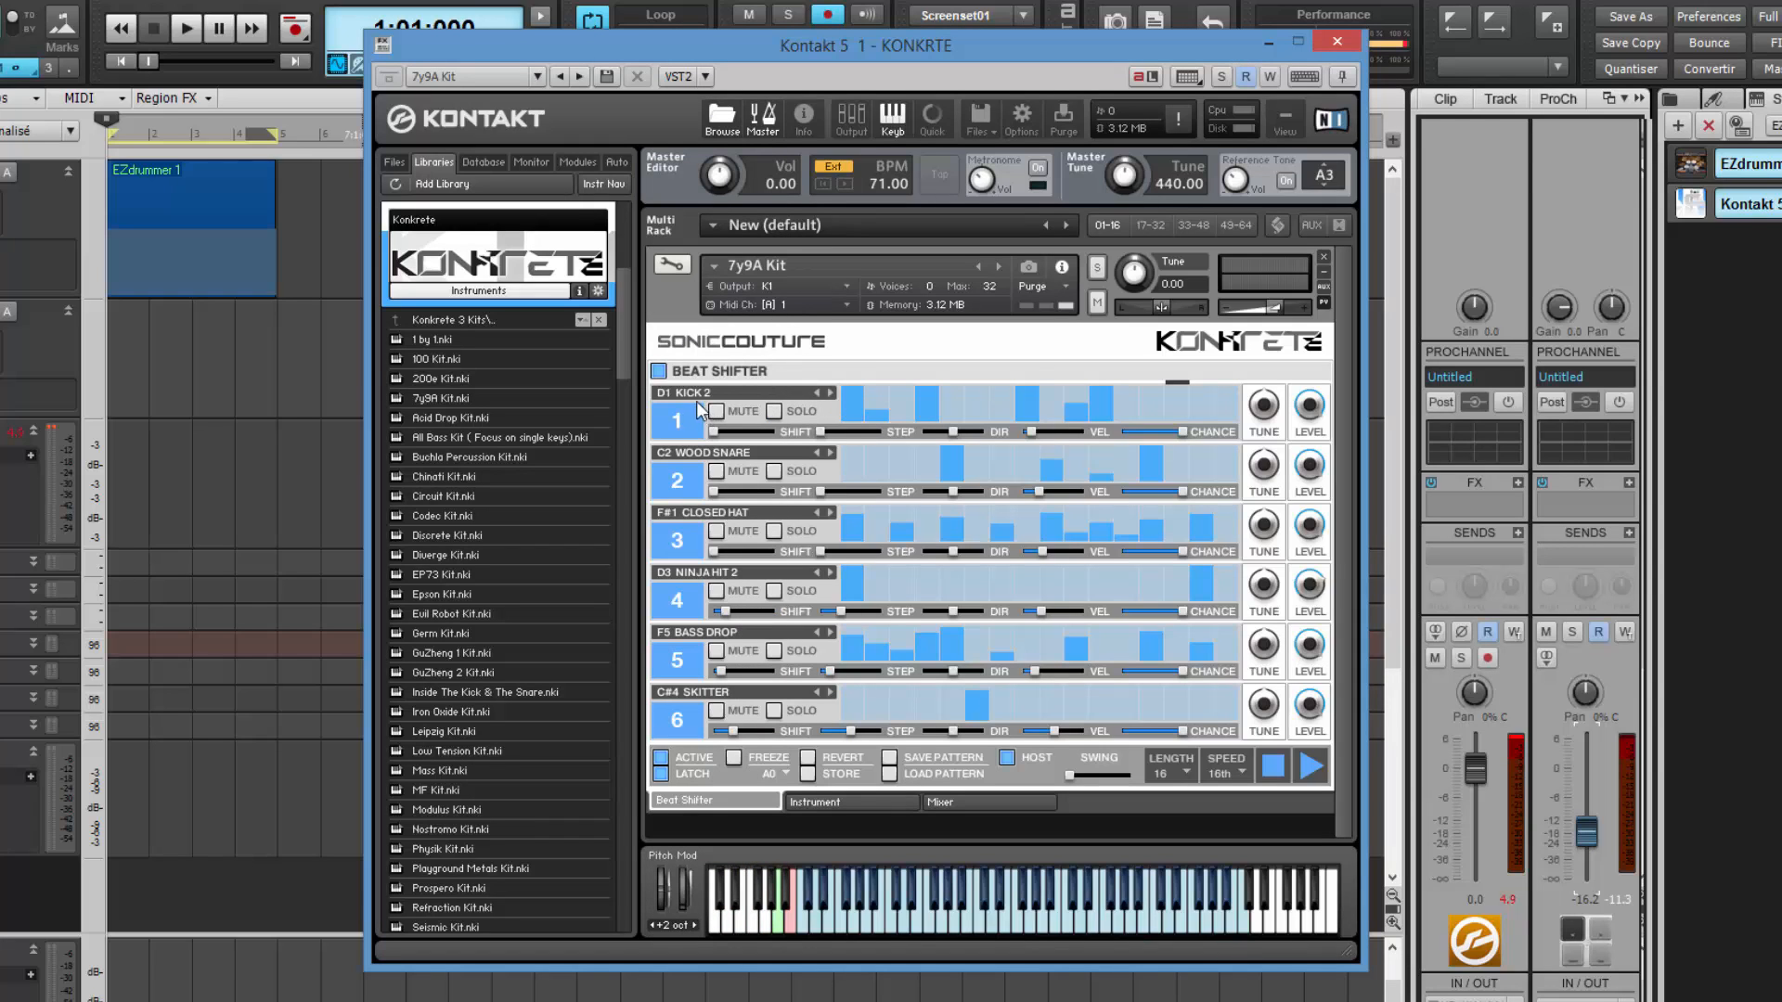
pyautogui.click(805, 897)
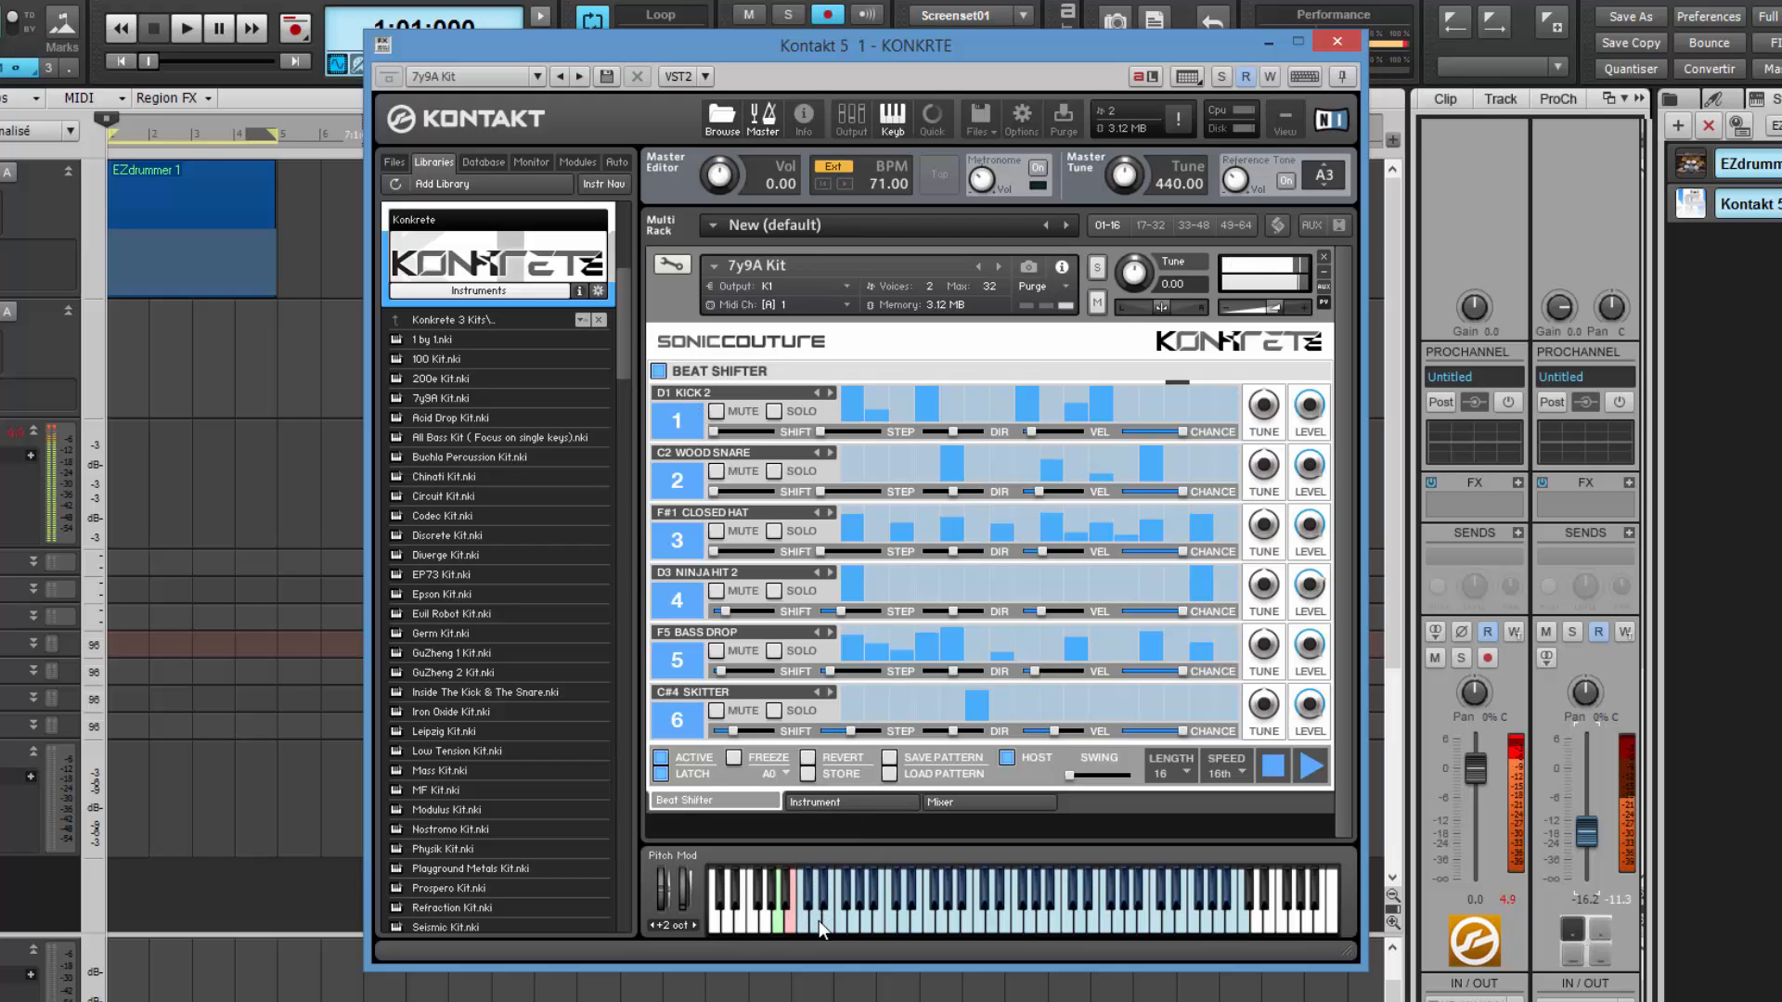
pyautogui.click(826, 807)
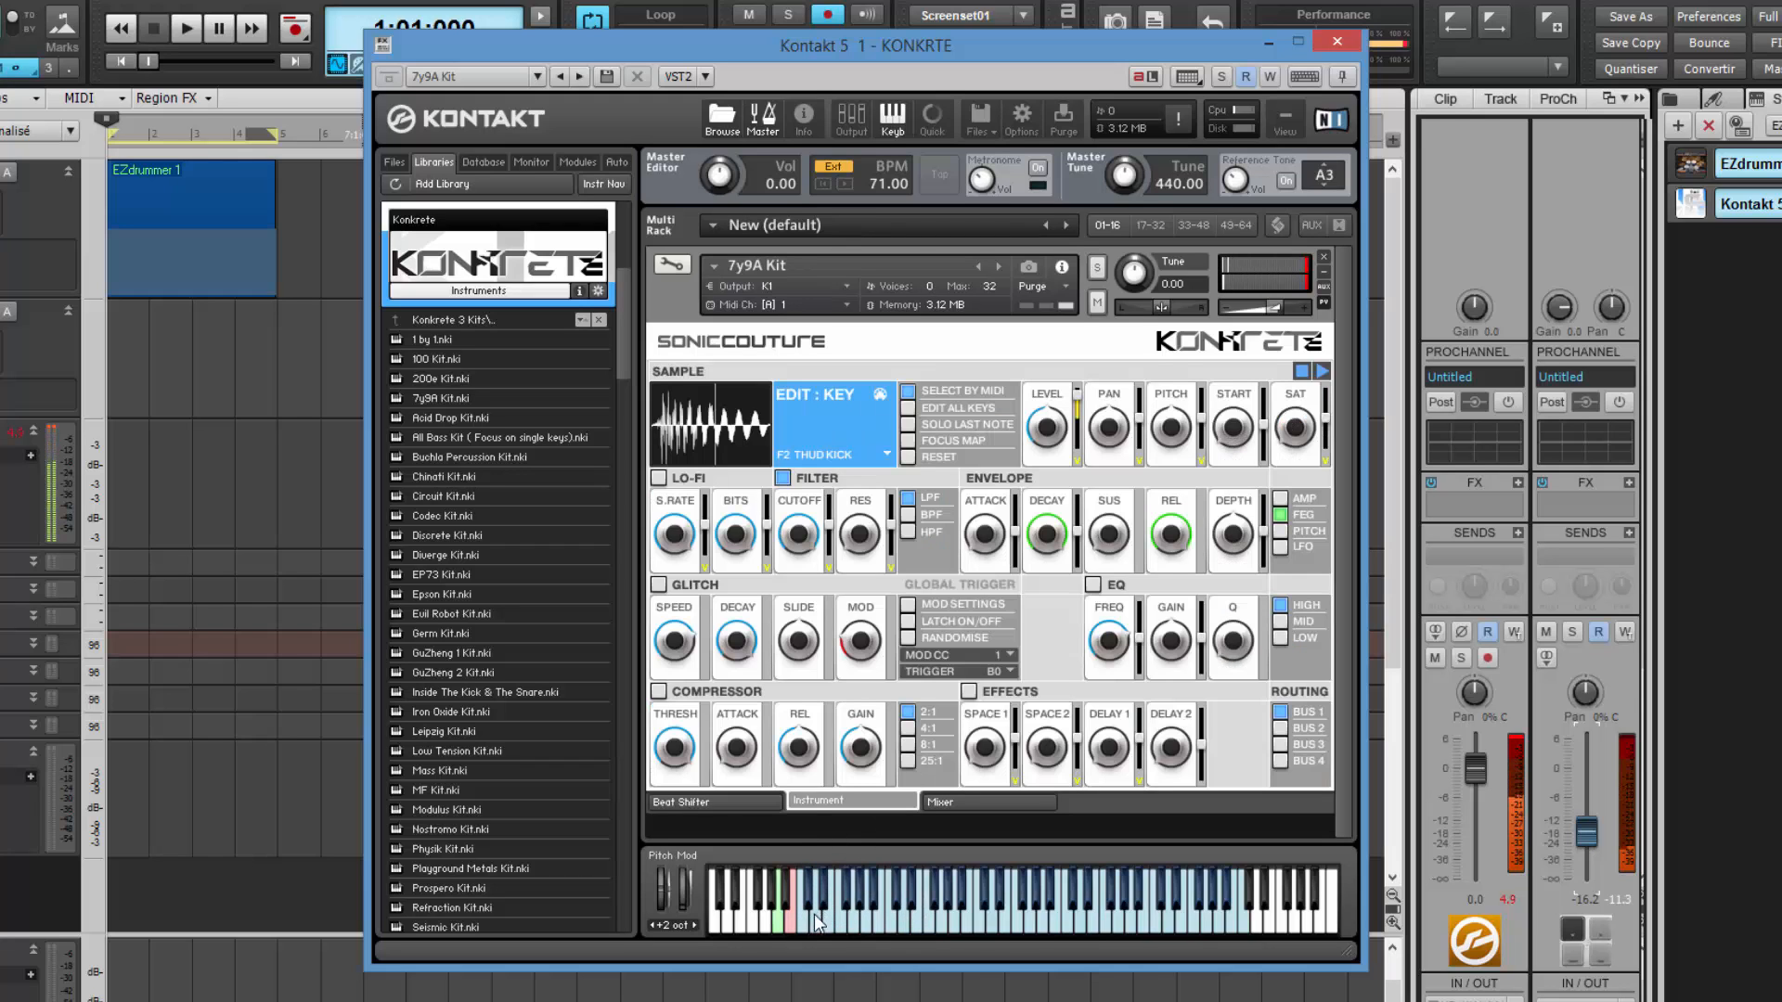
pyautogui.click(846, 922)
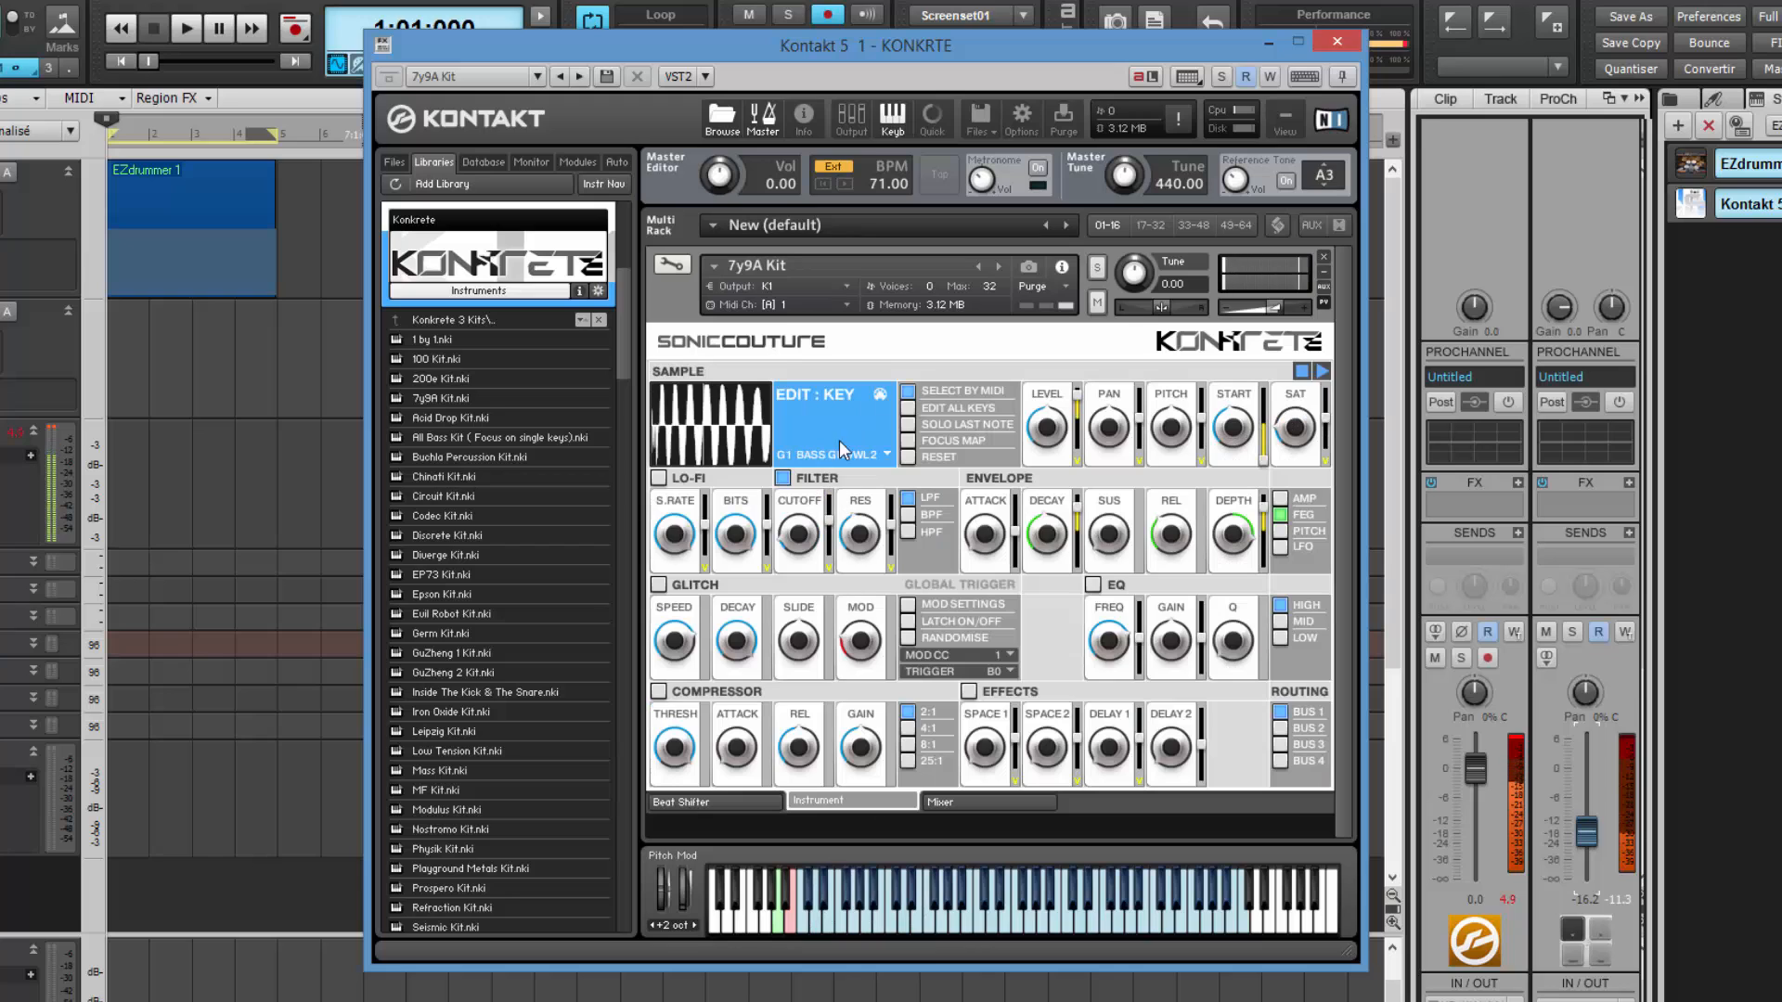
pyautogui.click(860, 922)
pyautogui.click(839, 920)
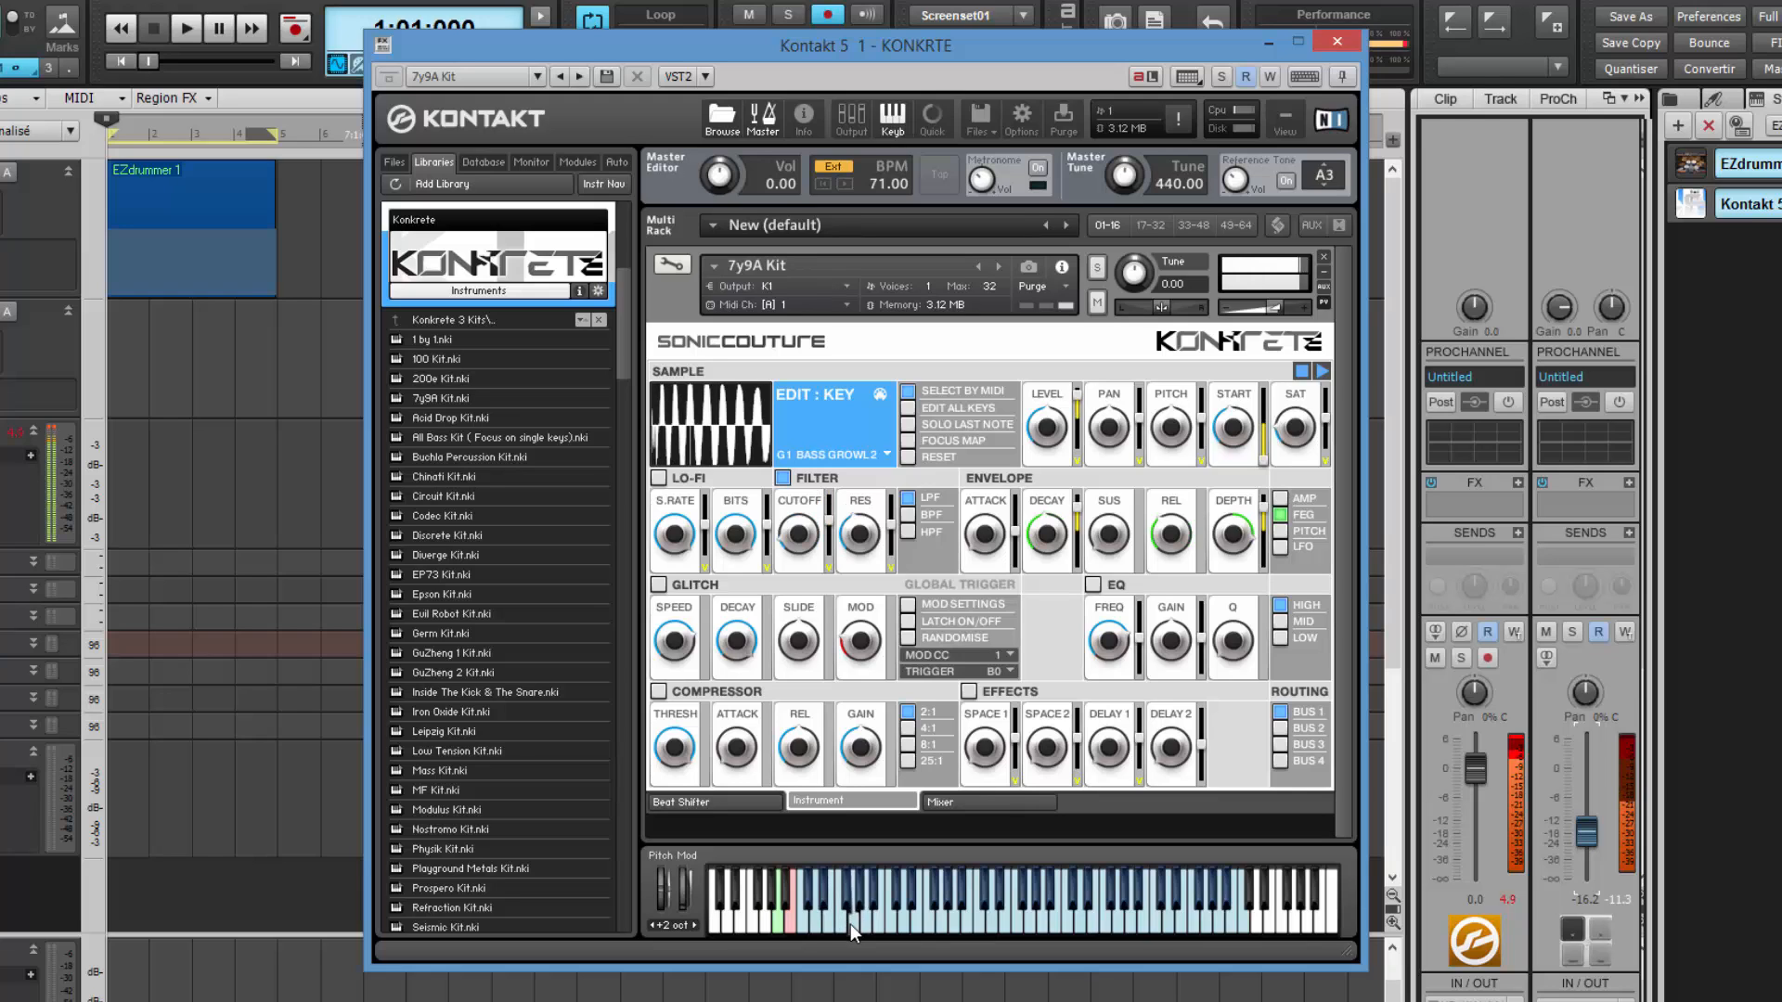
pyautogui.click(844, 924)
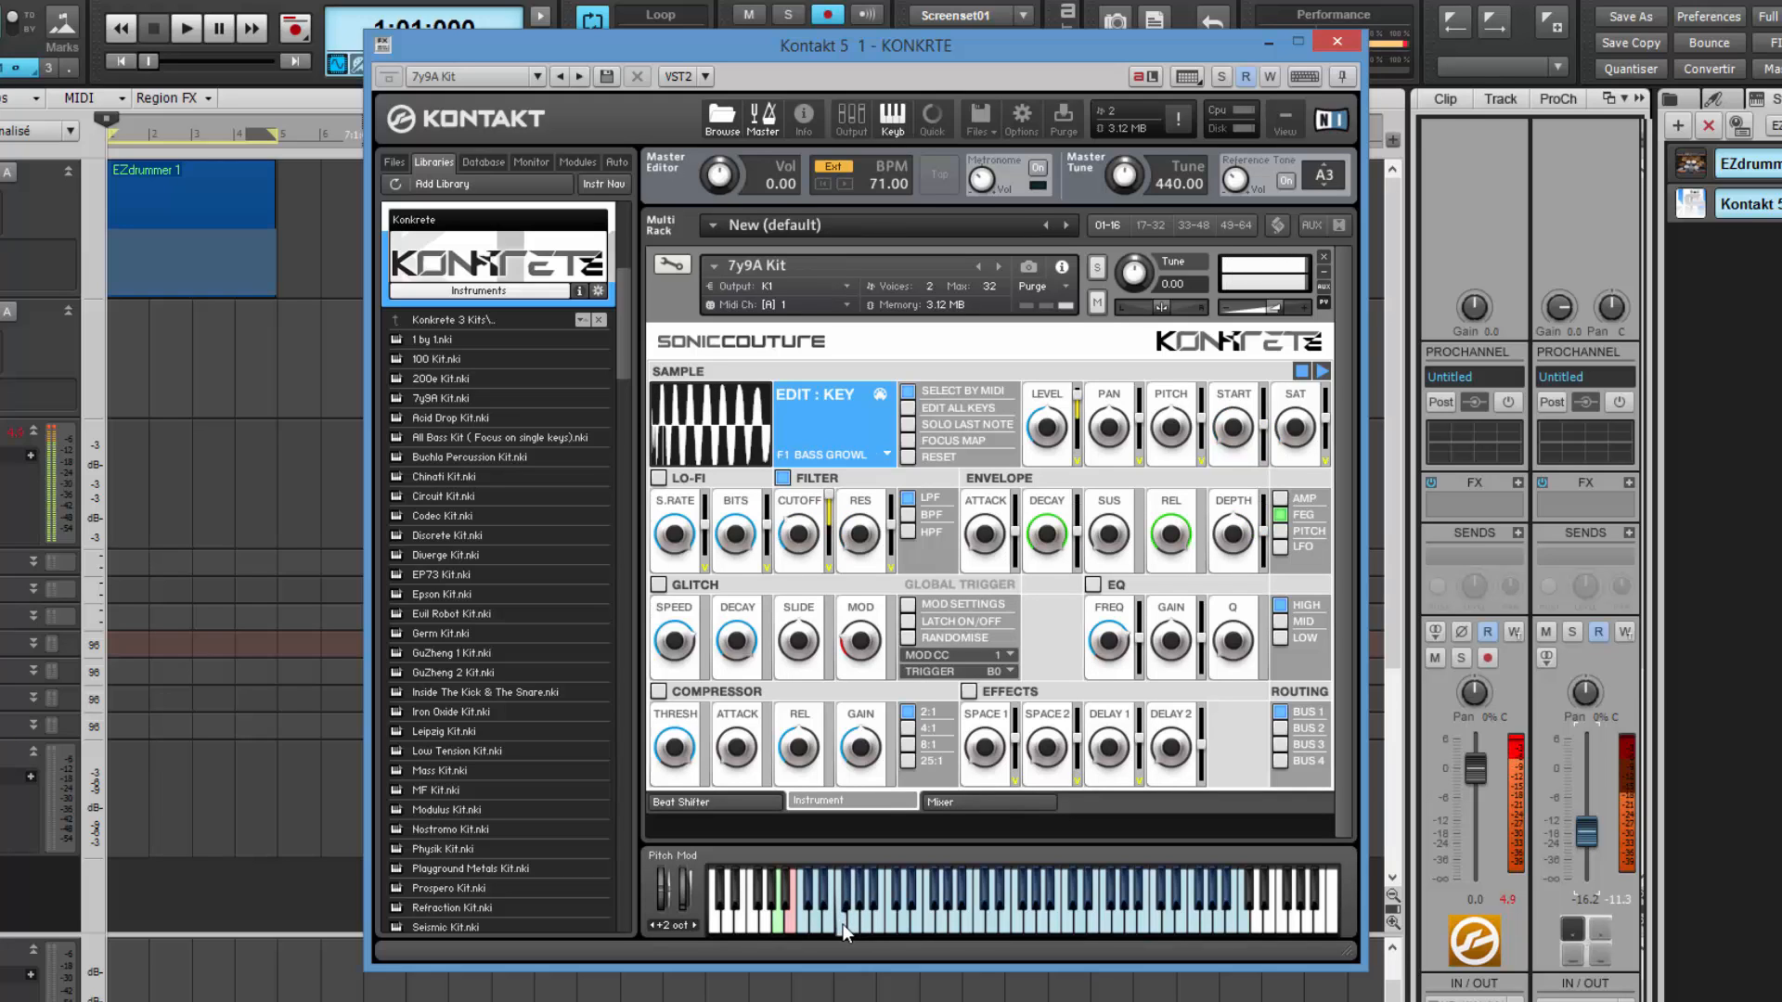
pyautogui.click(848, 899)
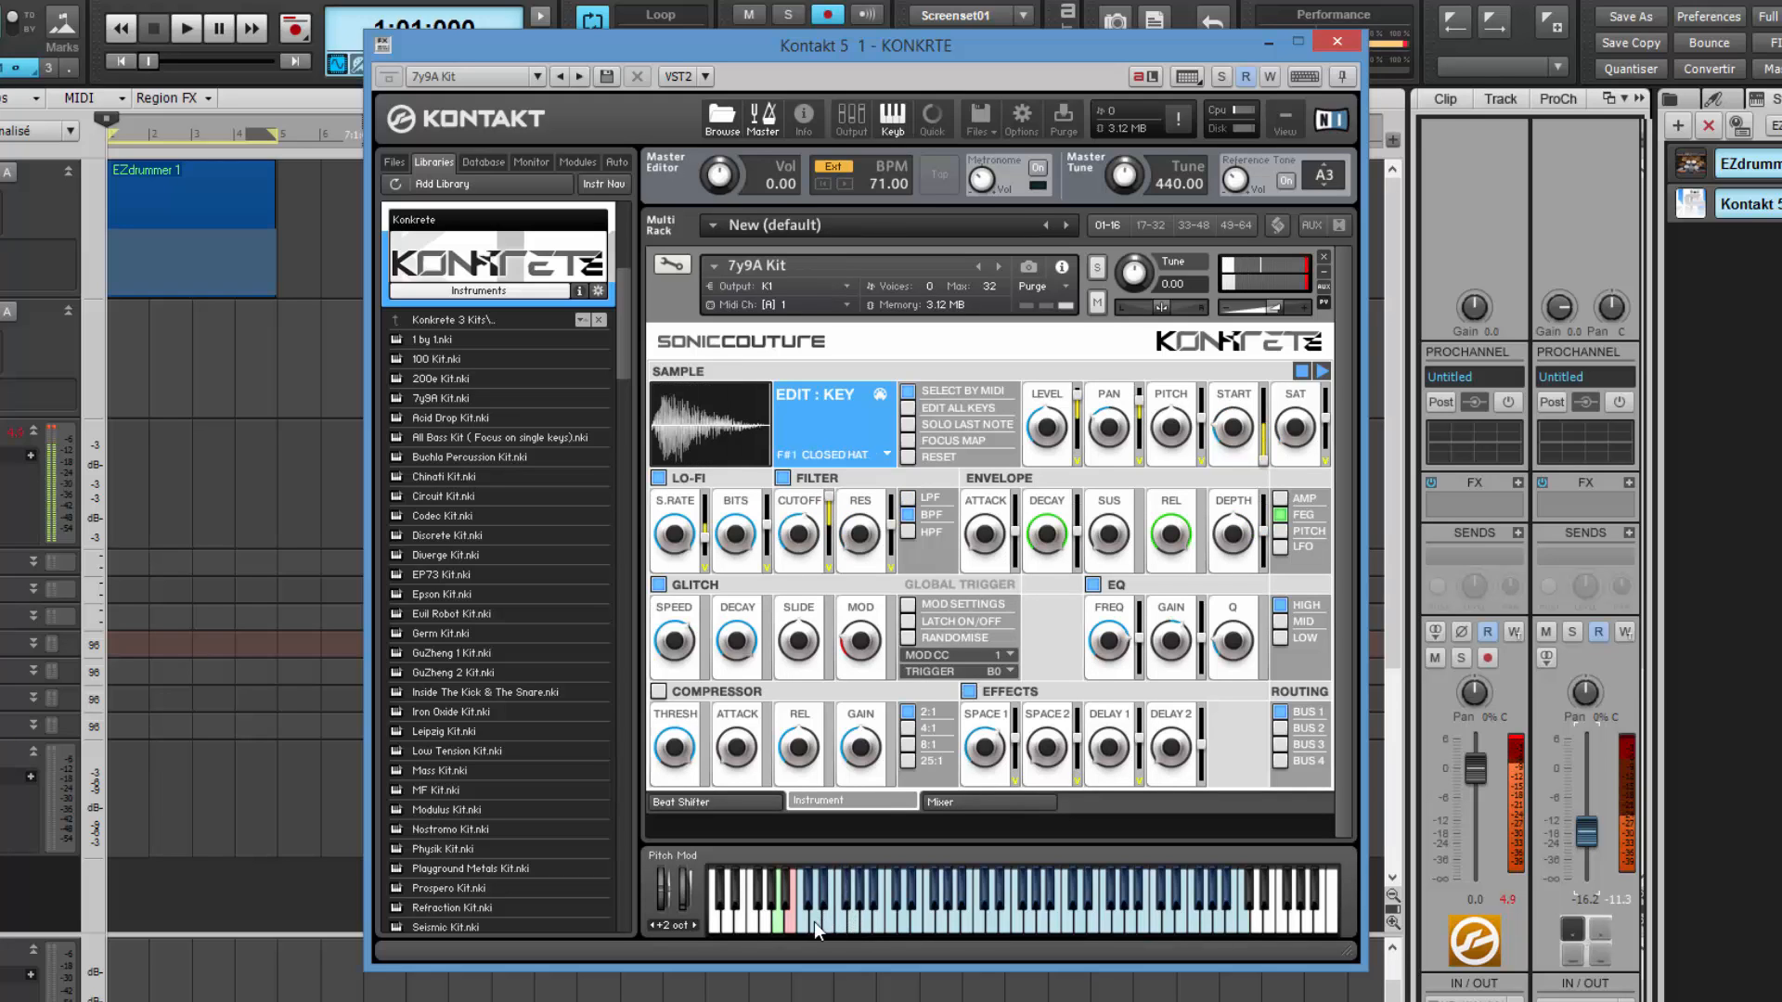
pyautogui.click(815, 921)
pyautogui.click(804, 921)
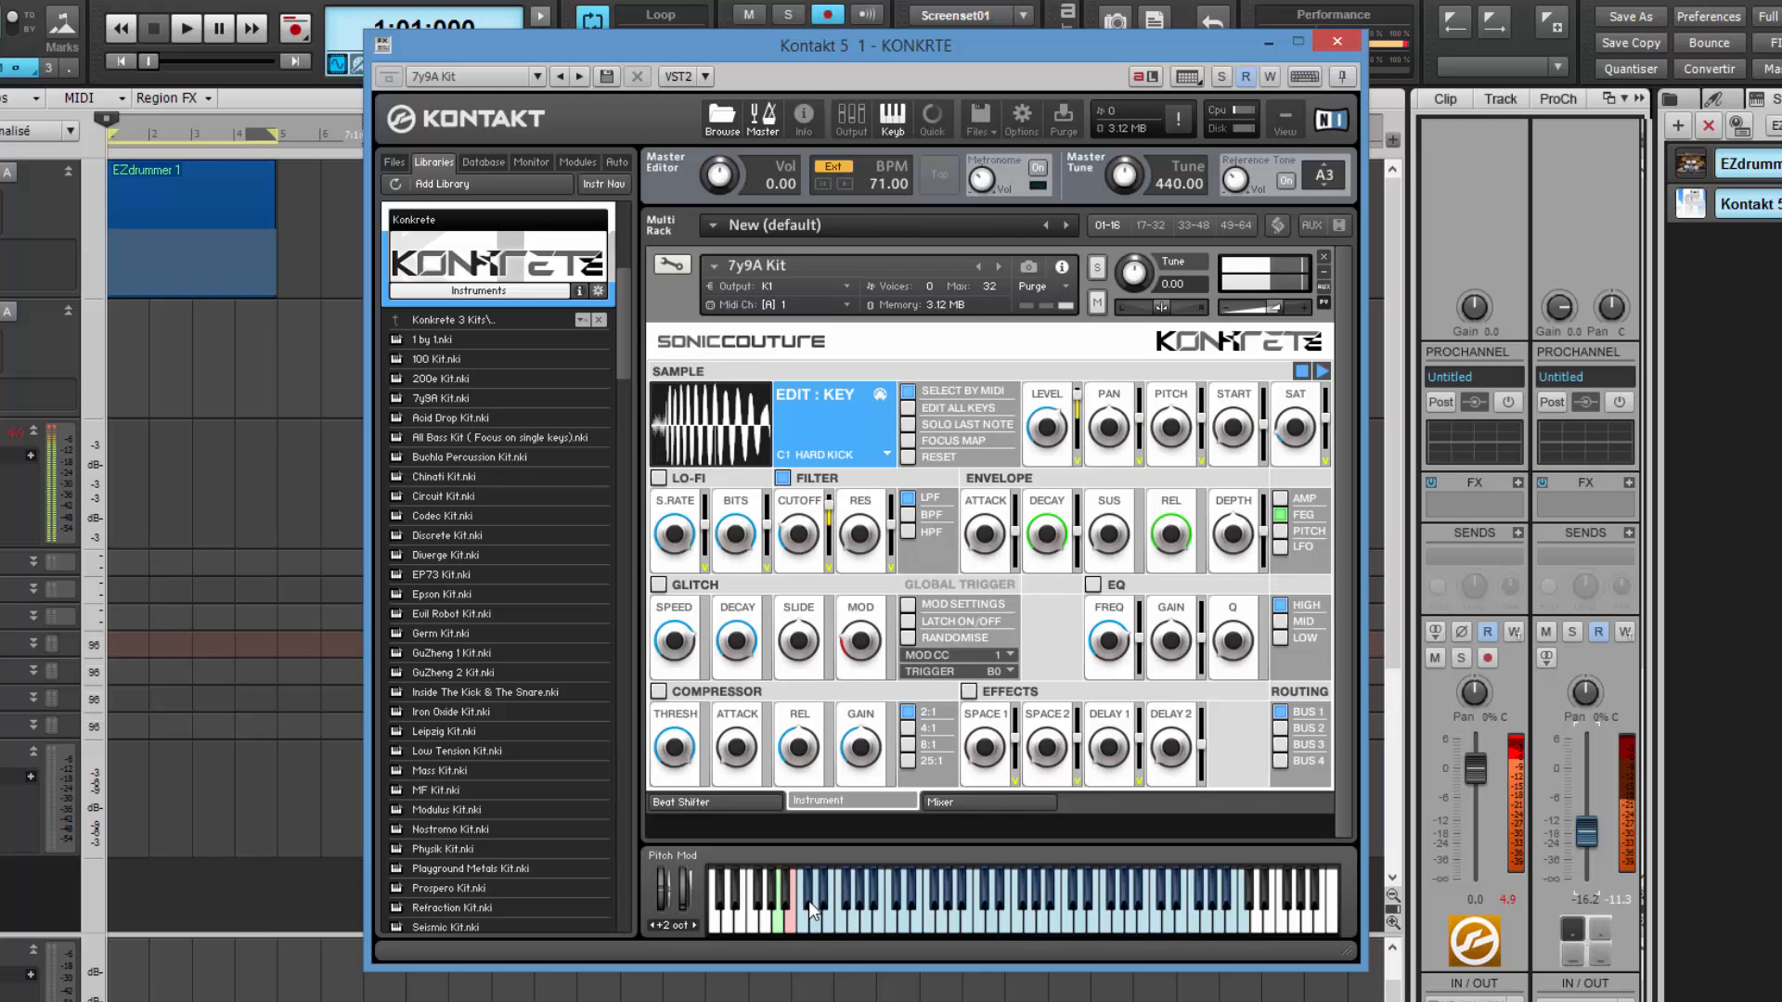
pyautogui.click(855, 921)
pyautogui.click(877, 921)
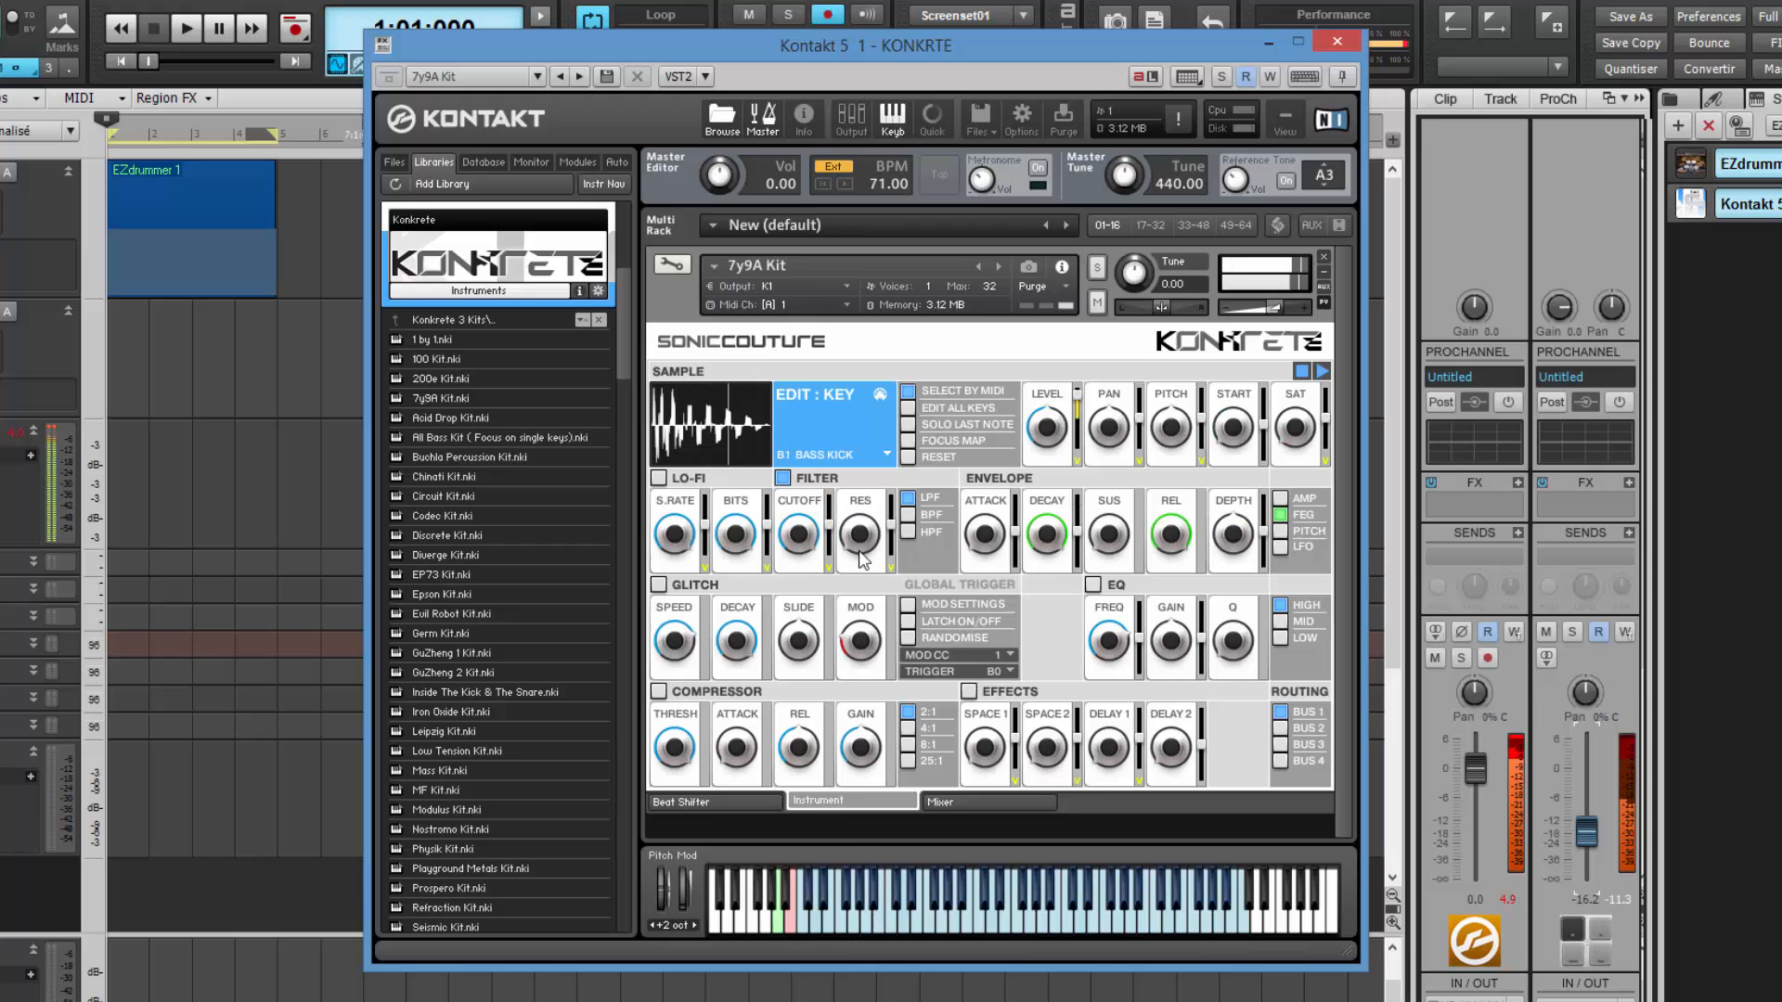
# On the Beat Shifter page, assign the B1 Bass Kick sample to track 1 and mute tracks 2 to 6.
pyautogui.click(700, 802)
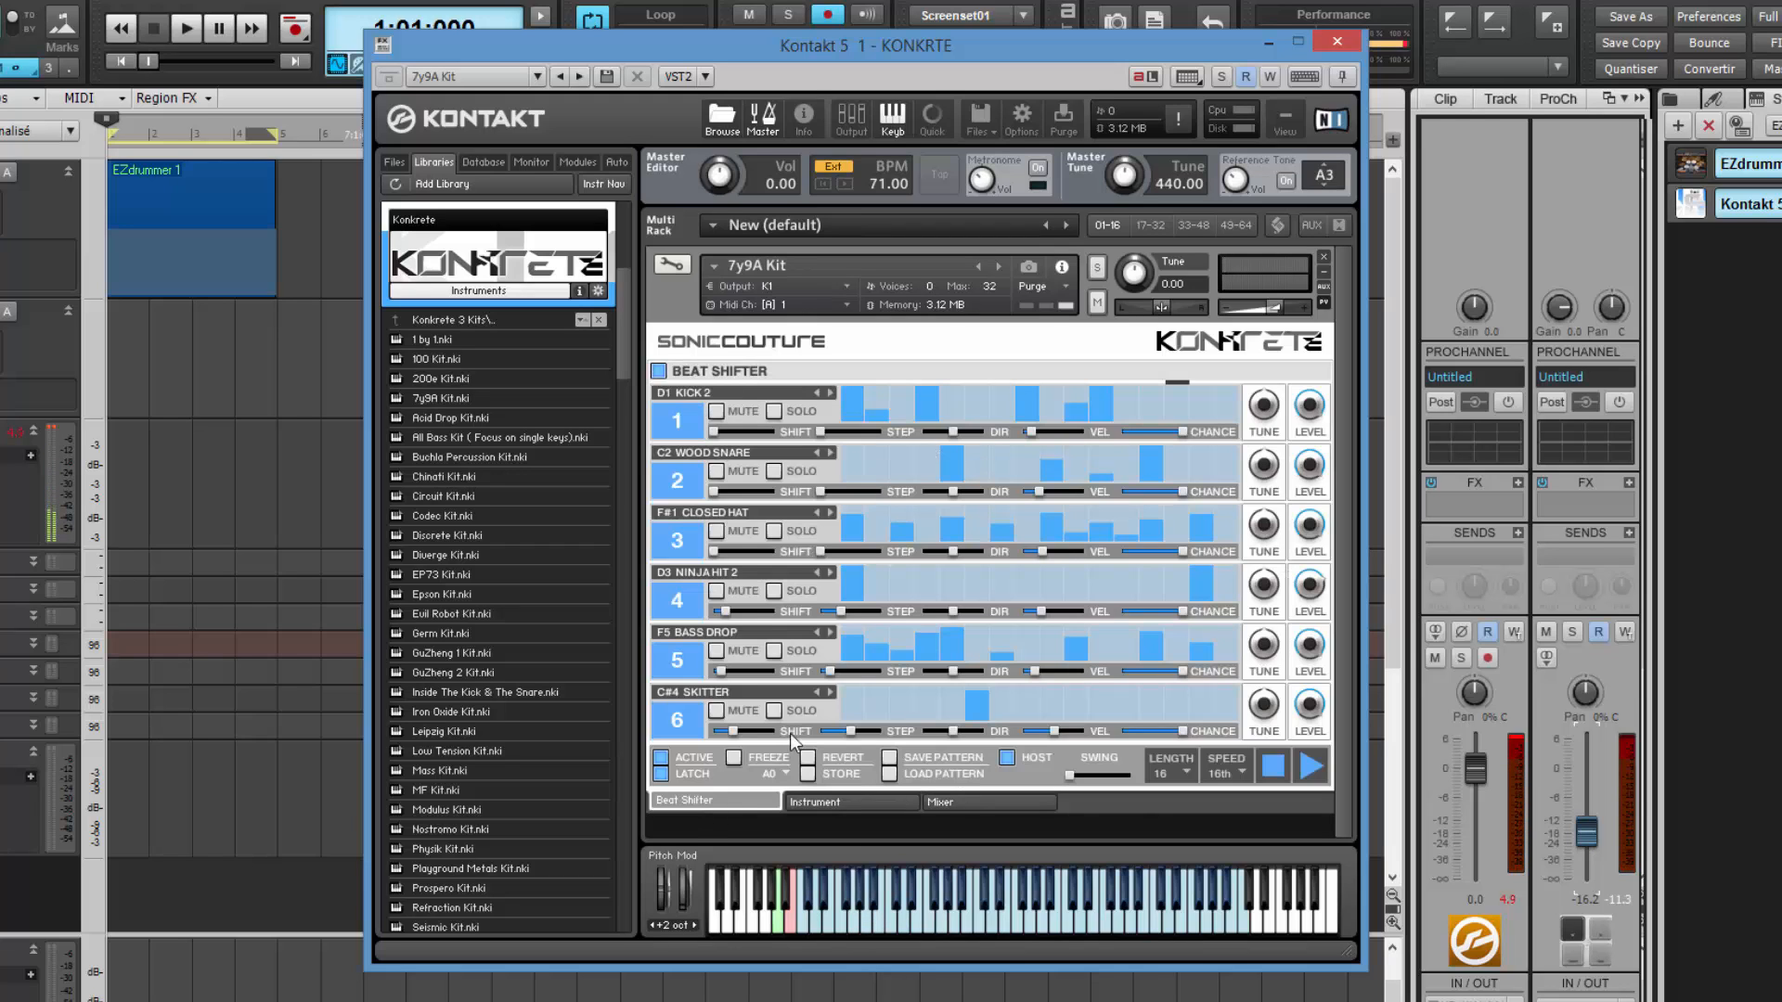
pyautogui.click(742, 391)
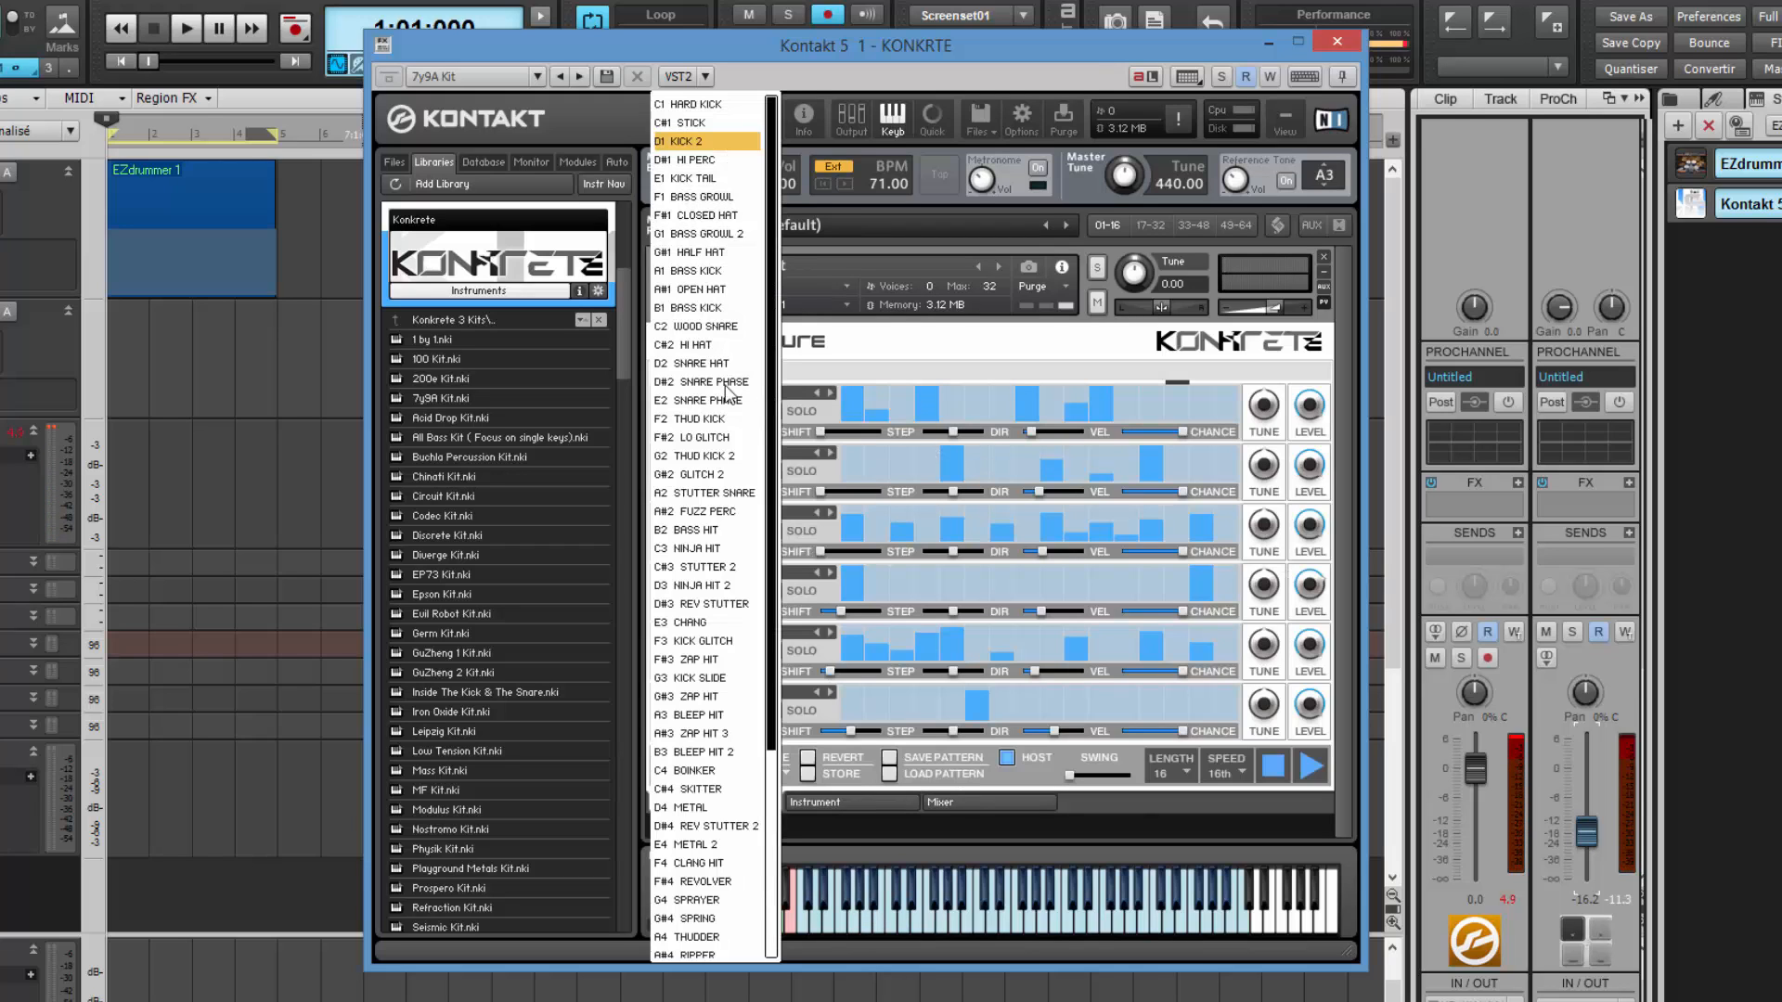
pyautogui.click(710, 305)
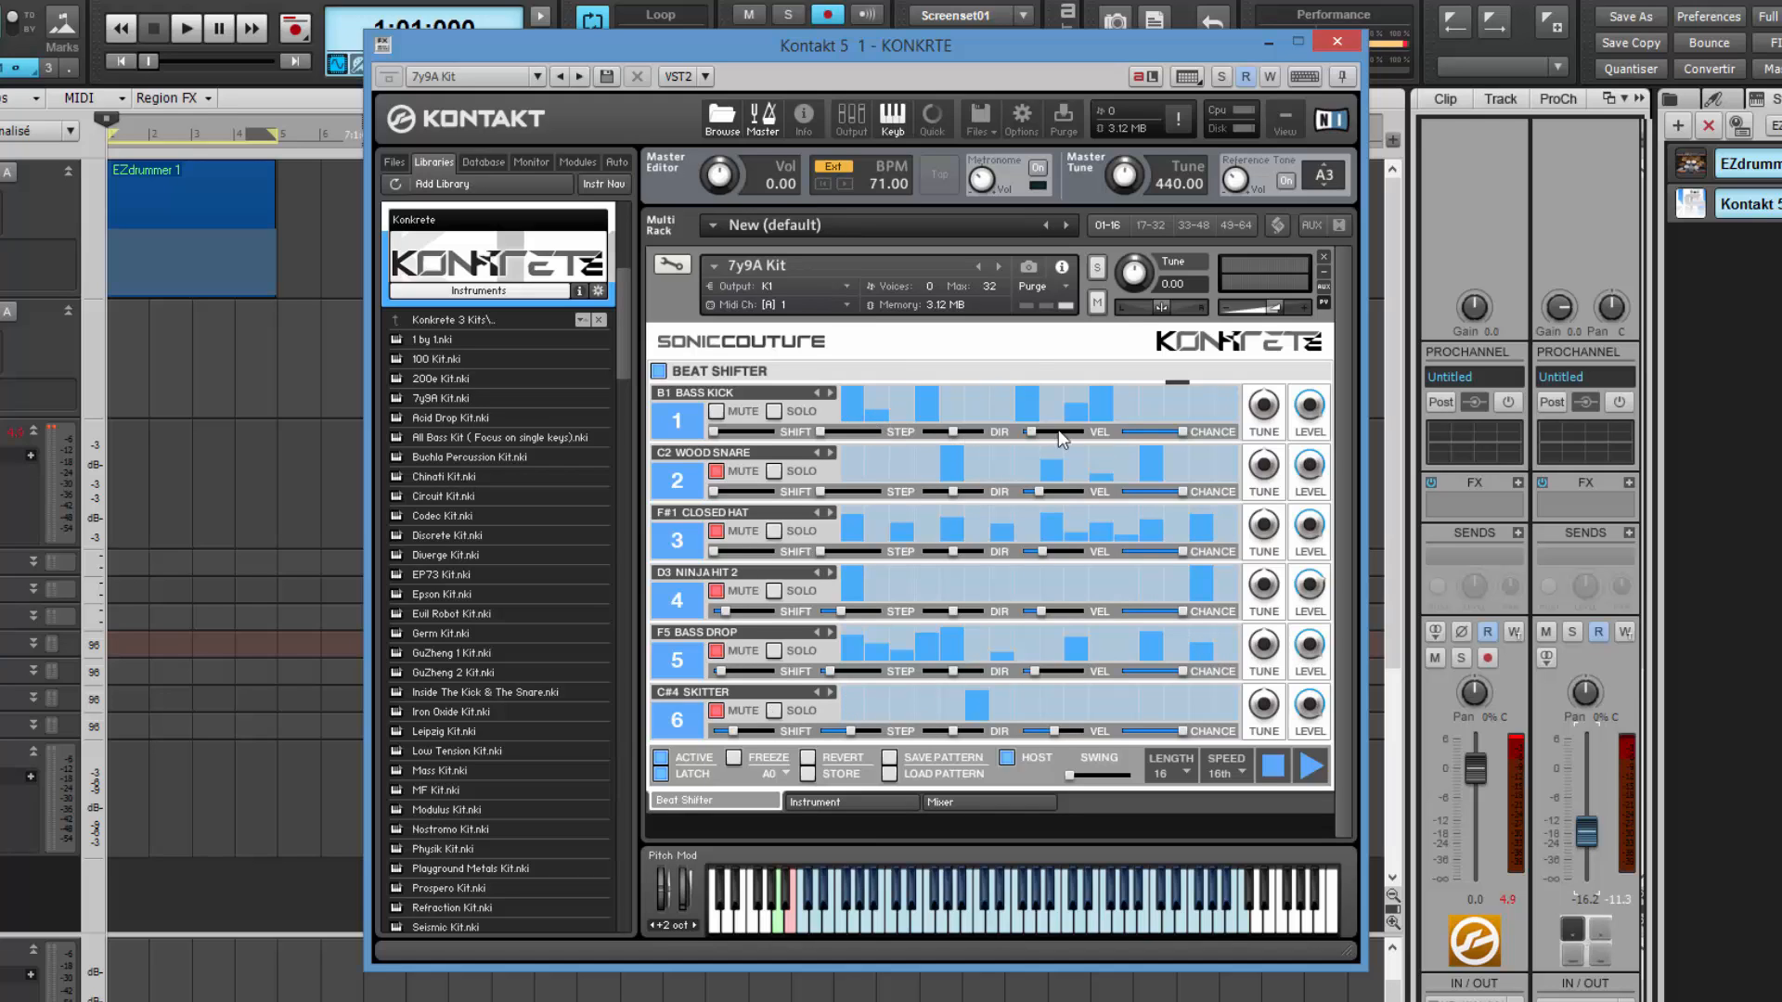
# Clear track 1's pattern and, with the project playing, draw new hits on steps 1, 5, 9, 10 and 15.
pyautogui.moveTo(1123, 413); pyautogui.dragTo(1058, 435)
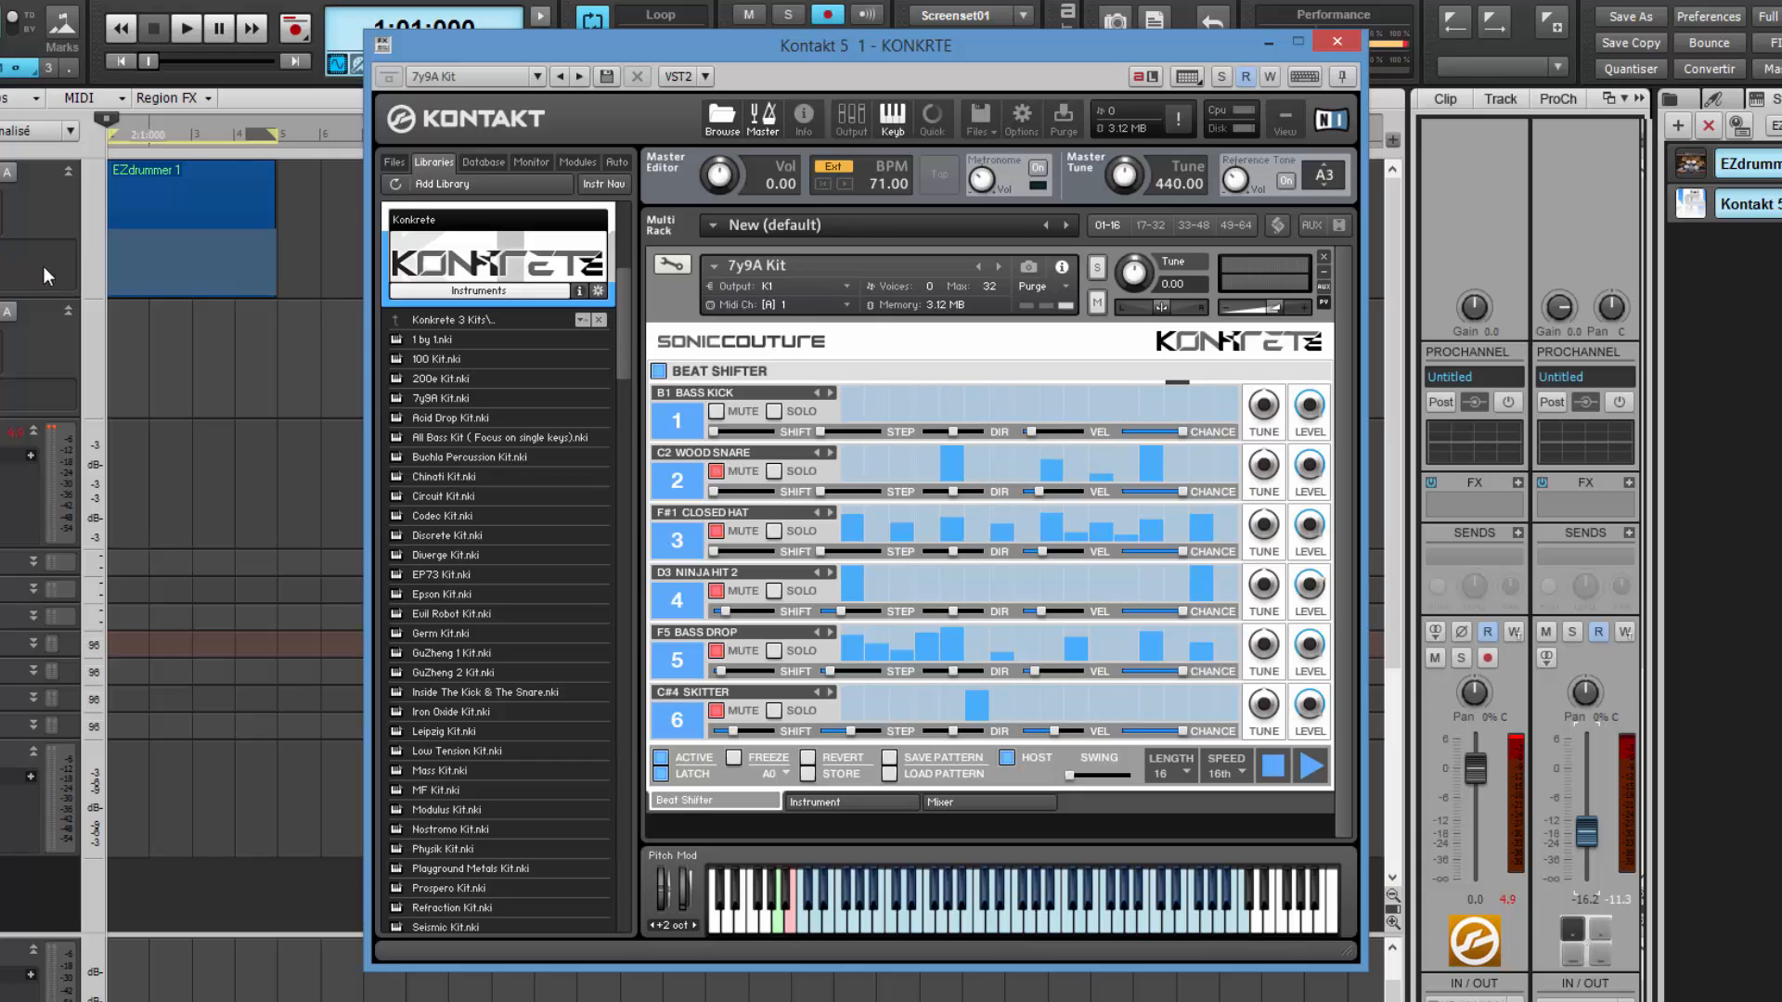
pyautogui.click(182, 36)
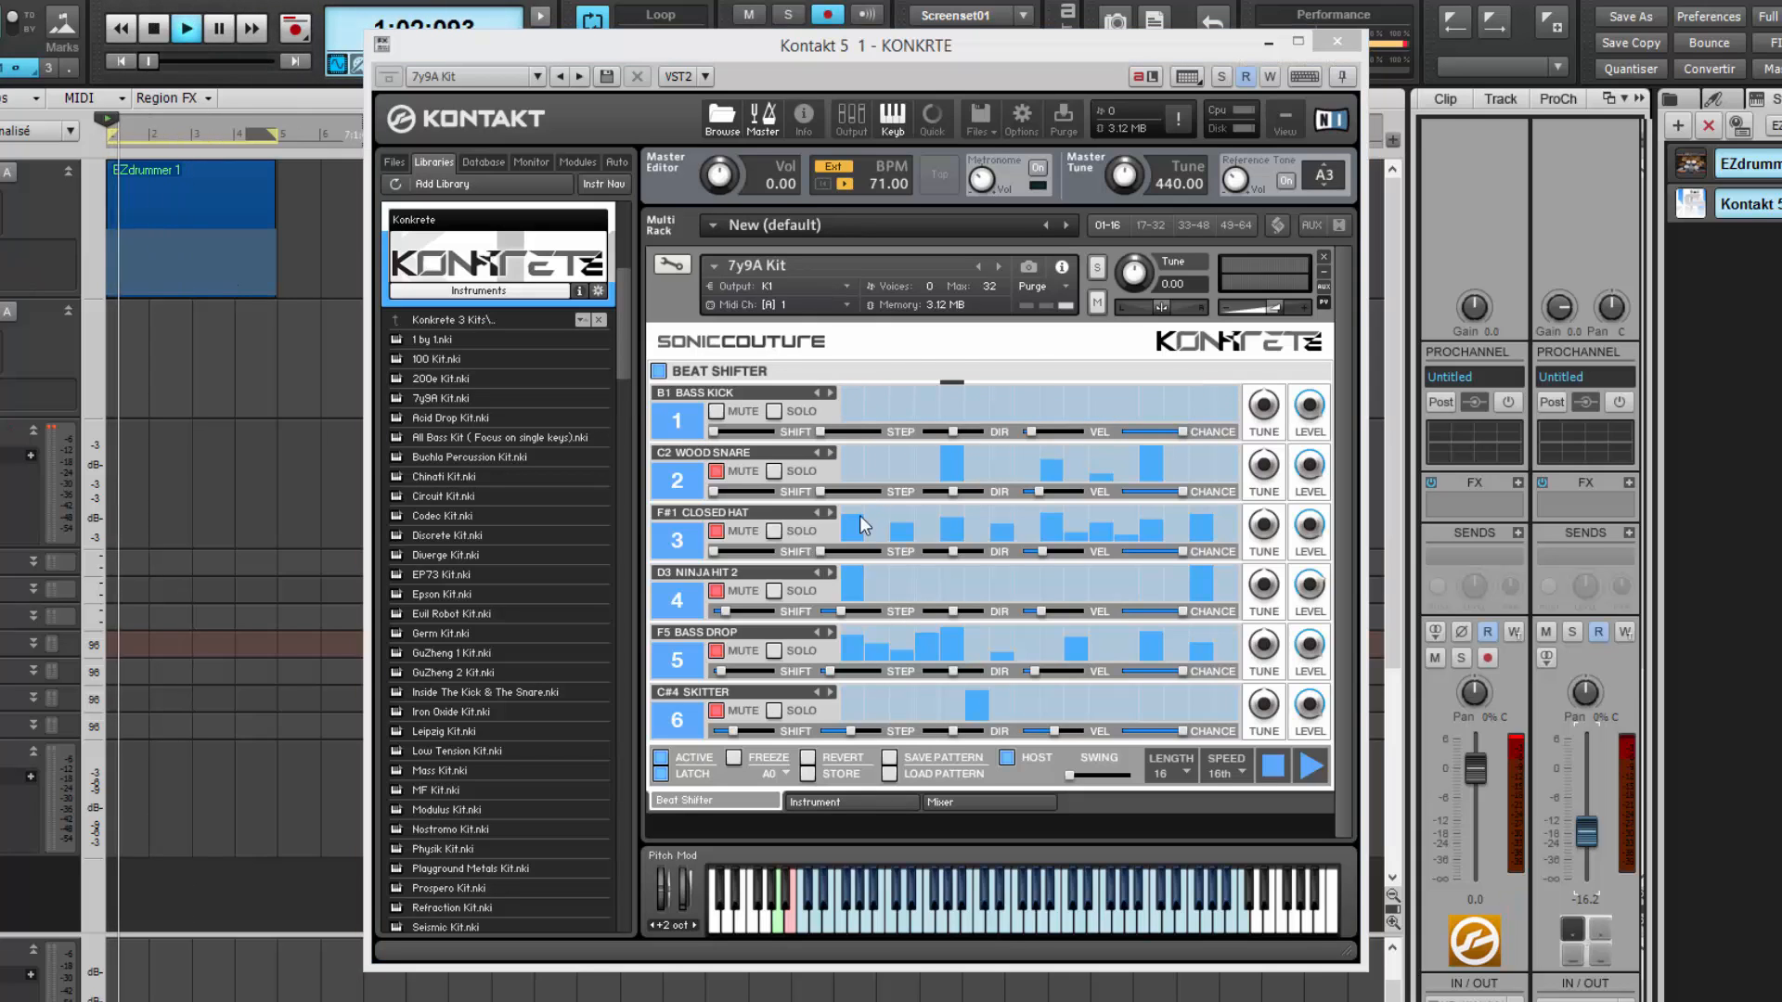
pyautogui.moveTo(844, 414); pyautogui.dragTo(859, 356)
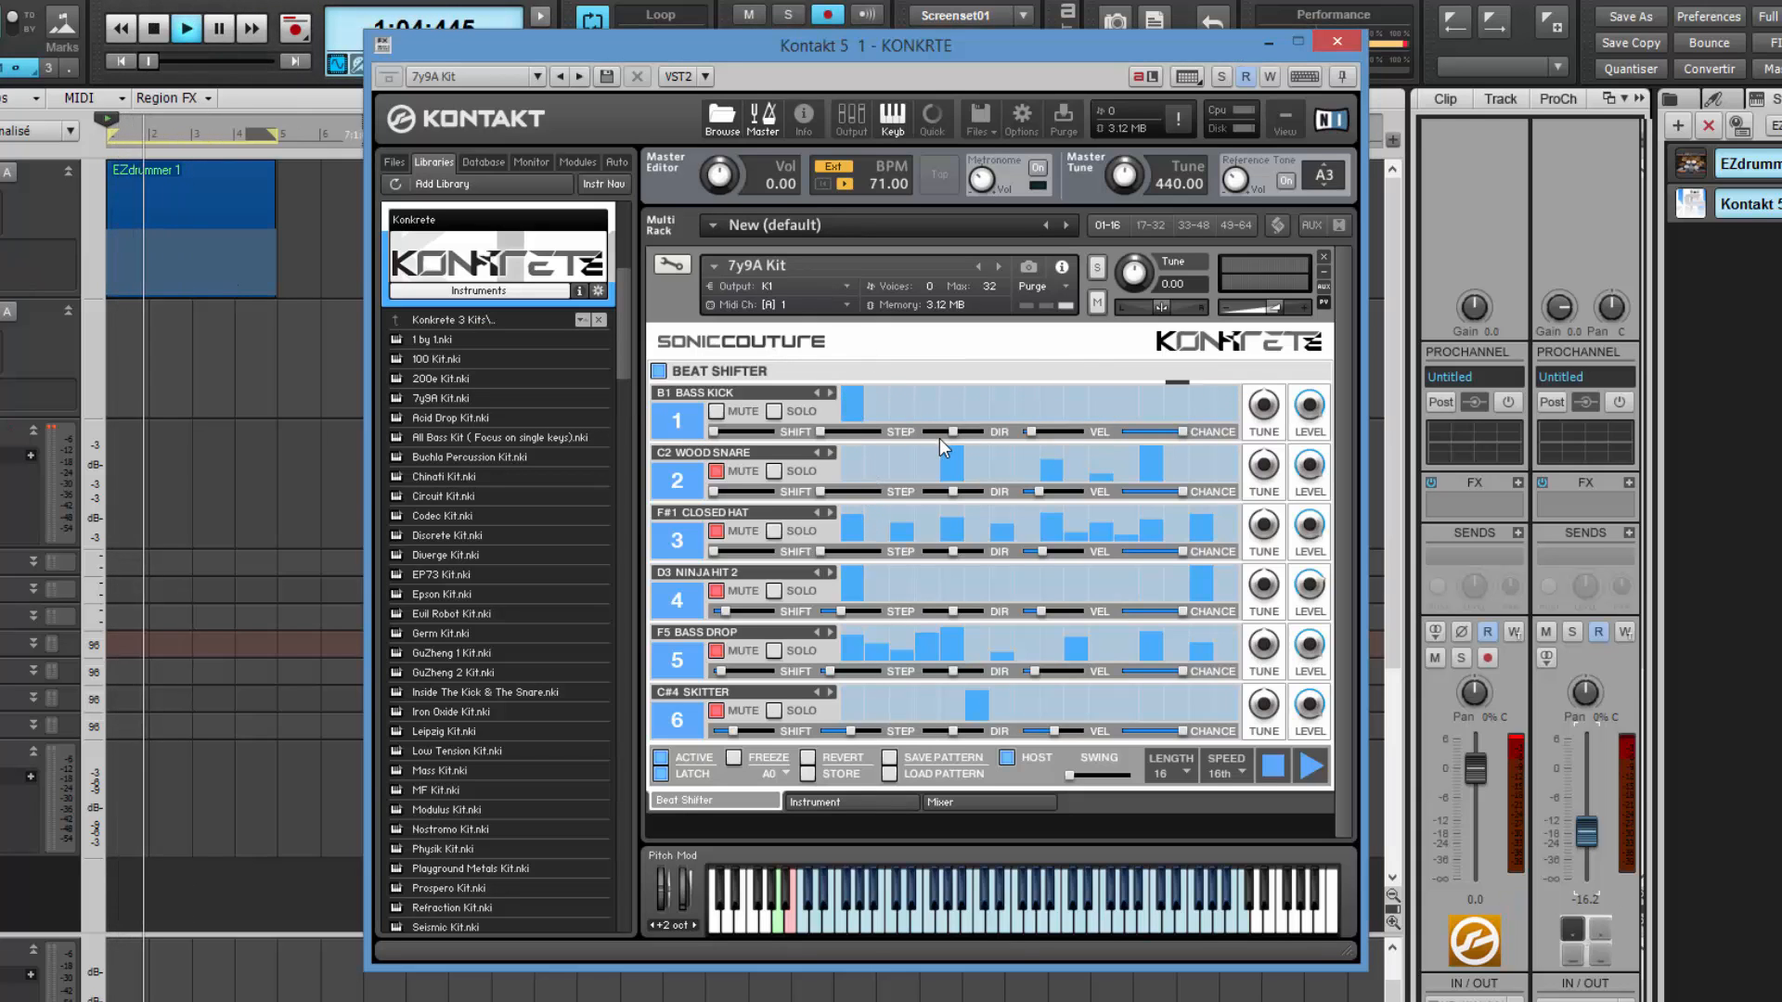
pyautogui.moveTo(951, 409); pyautogui.dragTo(952, 357)
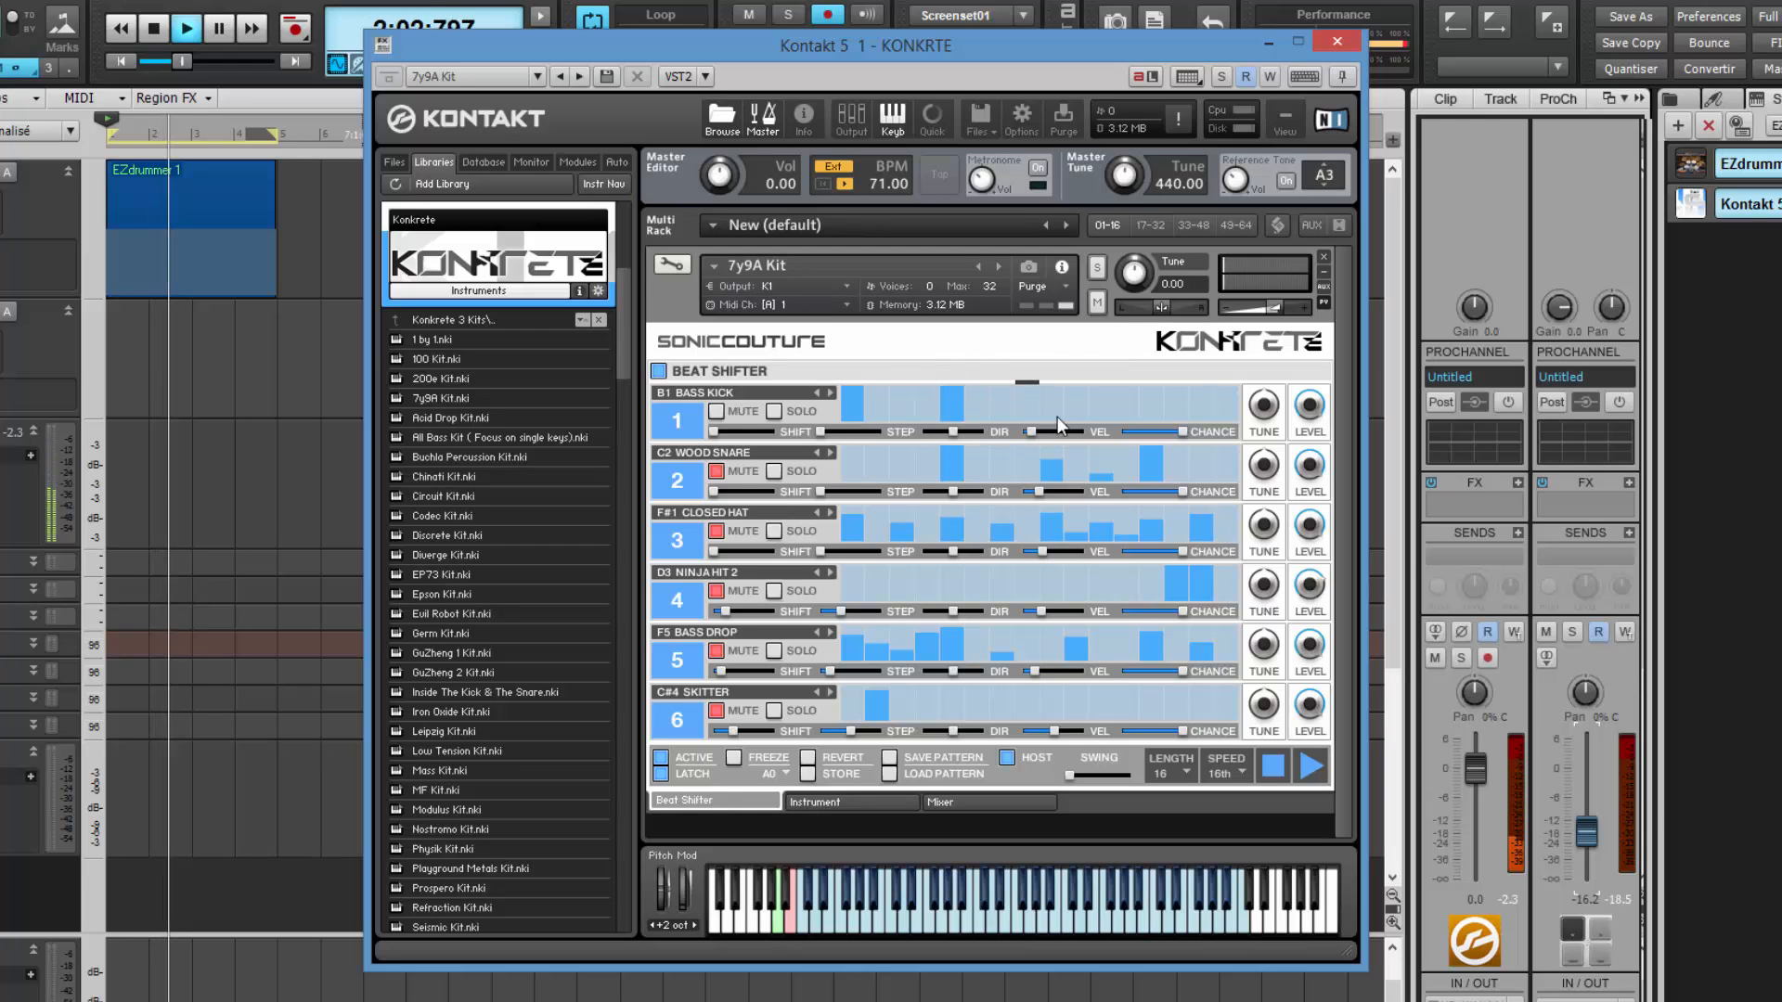
pyautogui.moveTo(1056, 416); pyautogui.dragTo(1078, 388)
pyautogui.click(1201, 391)
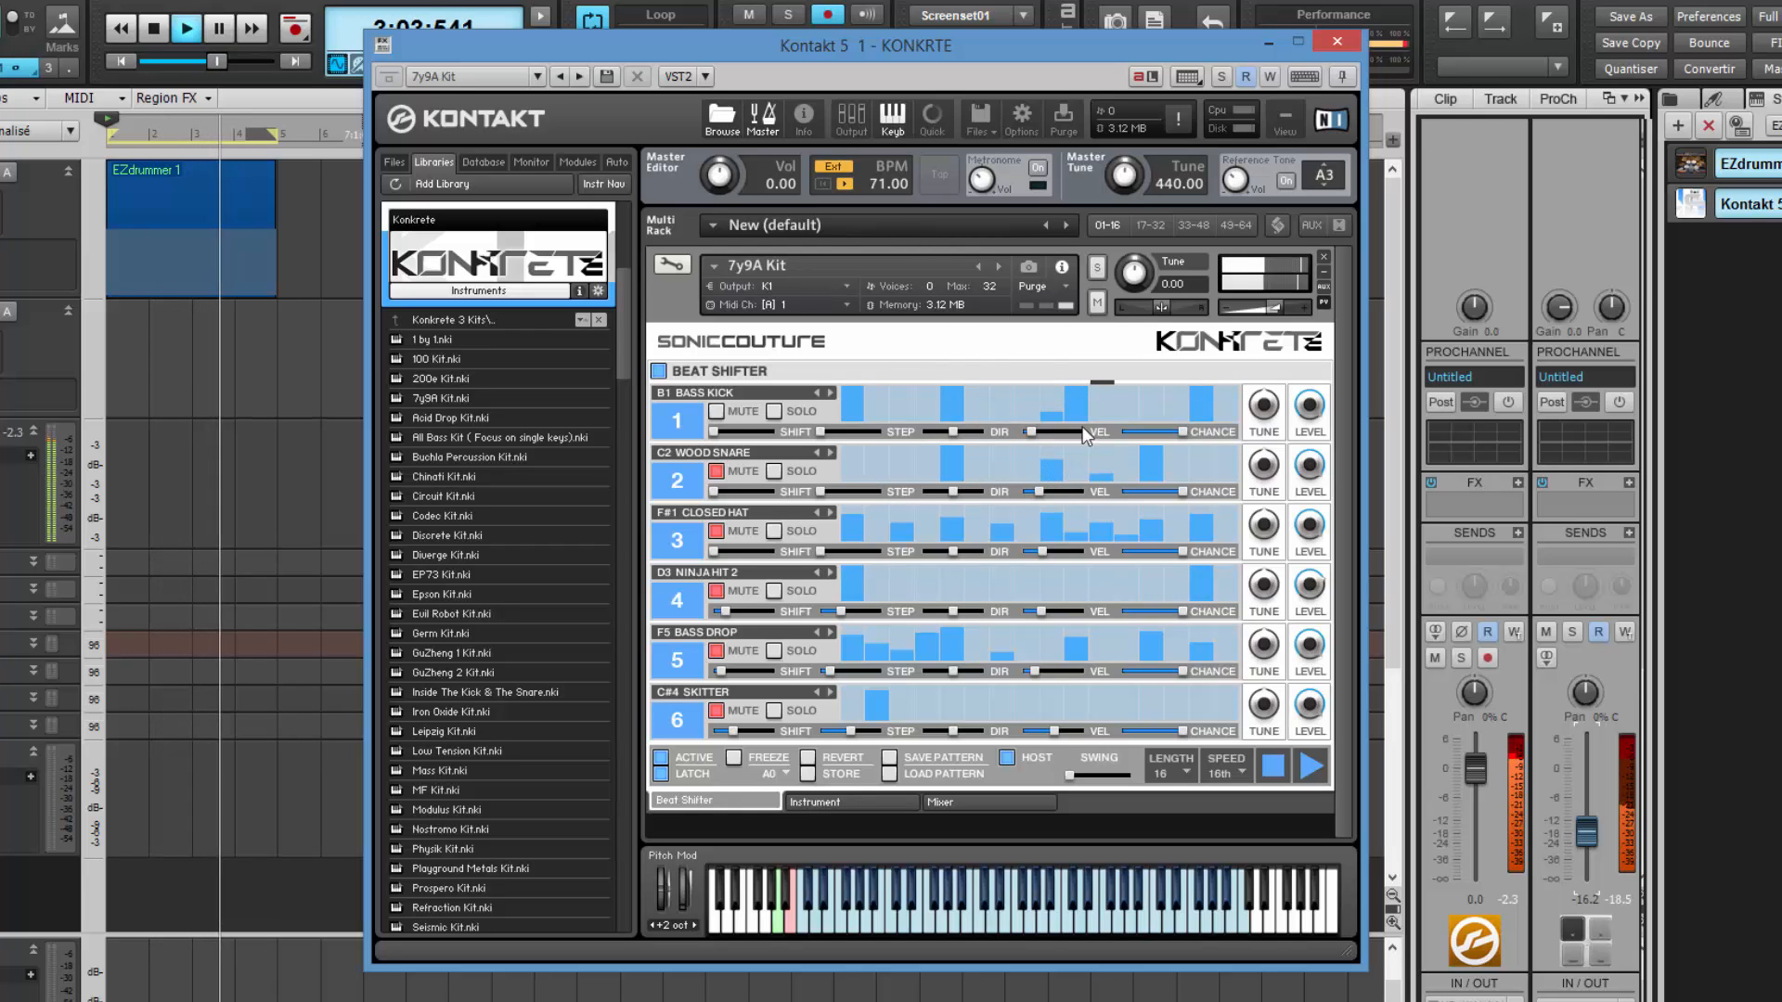
# Rework track 1's pattern during playback: remove steps 5, 10 and 15, add full hits on steps 4, 7 and 12 and a low hit on 16.
pyautogui.moveTo(1078, 417); pyautogui.dragTo(1077, 440)
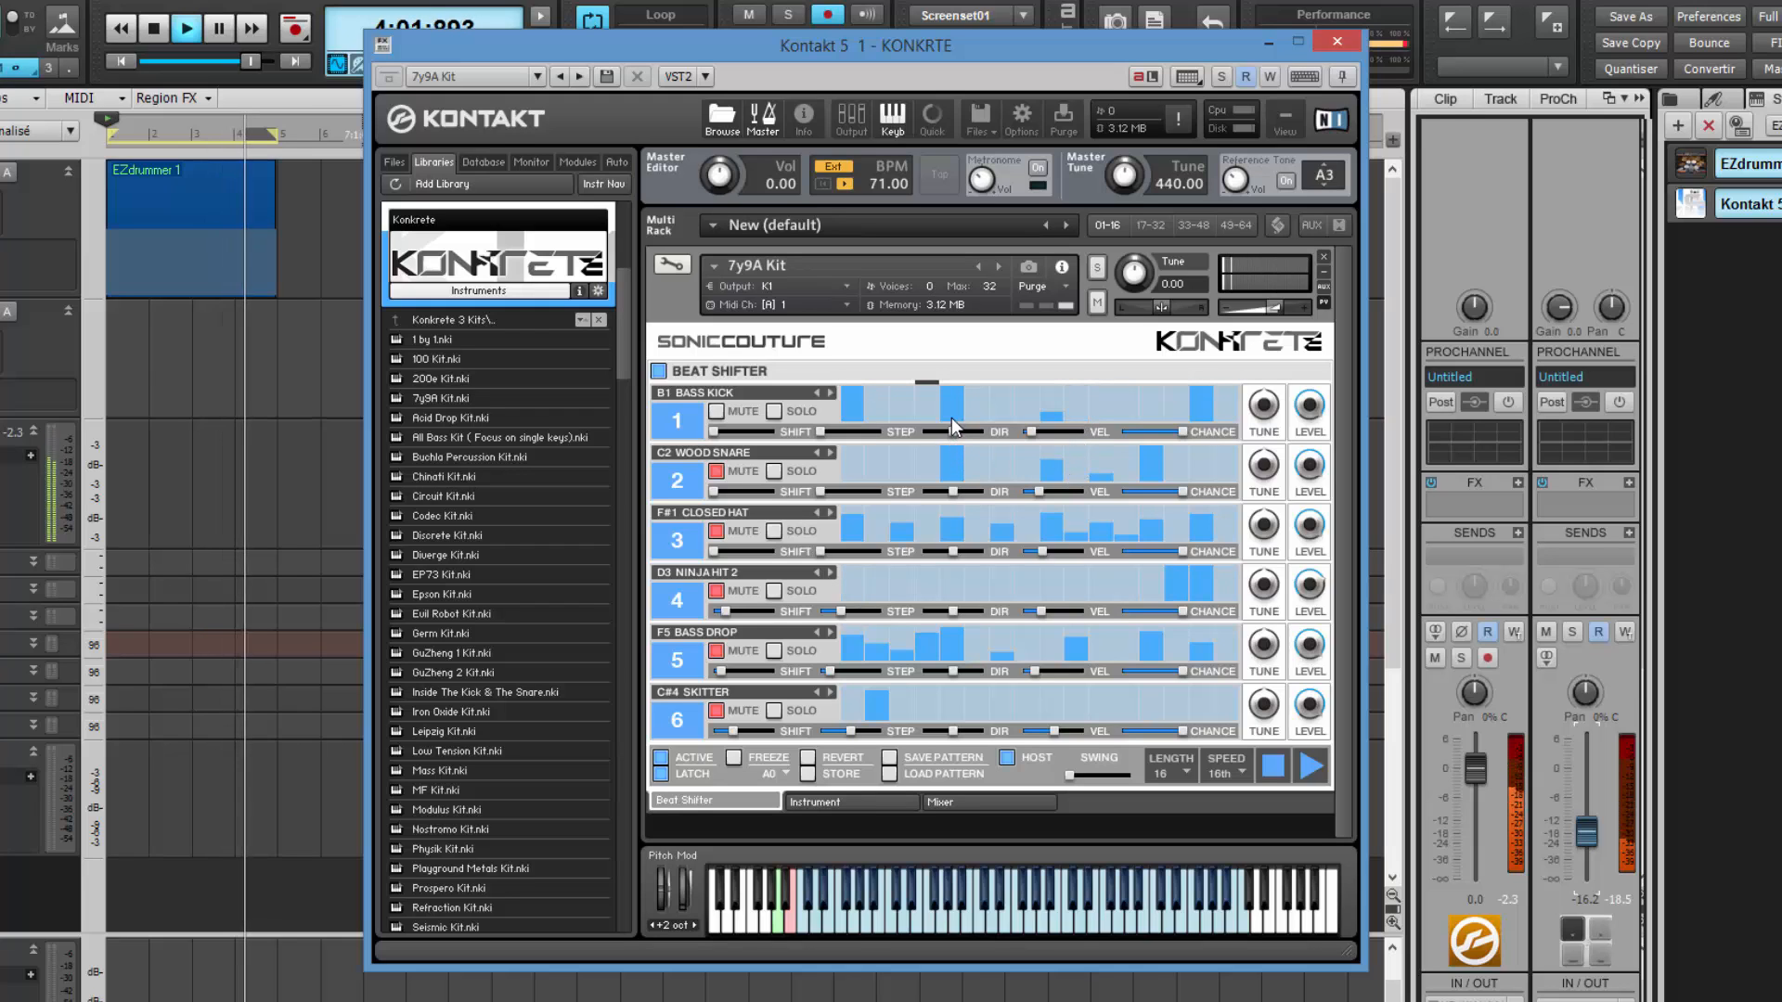
pyautogui.moveTo(952, 414)
pyautogui.mouseDown()
pyautogui.moveTo(957, 456)
pyautogui.moveTo(935, 371)
pyautogui.moveTo(933, 415)
pyautogui.moveTo(1004, 401)
pyautogui.mouseUp()
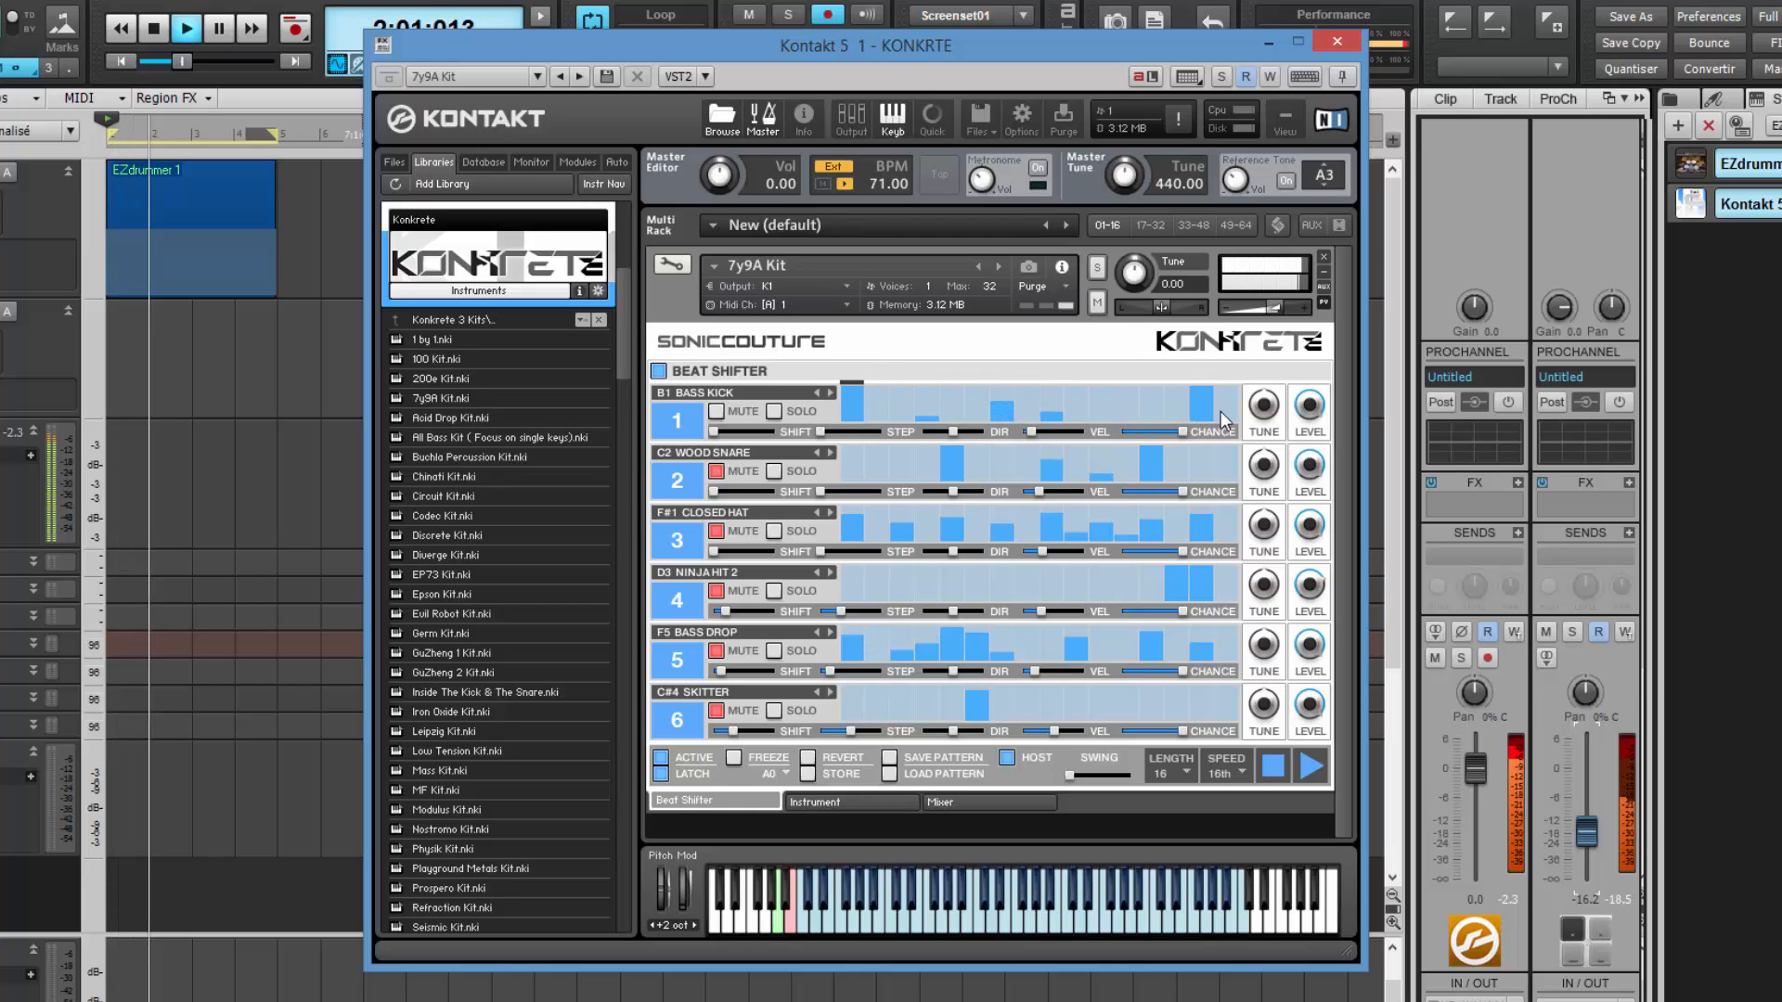
pyautogui.moveTo(1223, 420); pyautogui.dragTo(1201, 410)
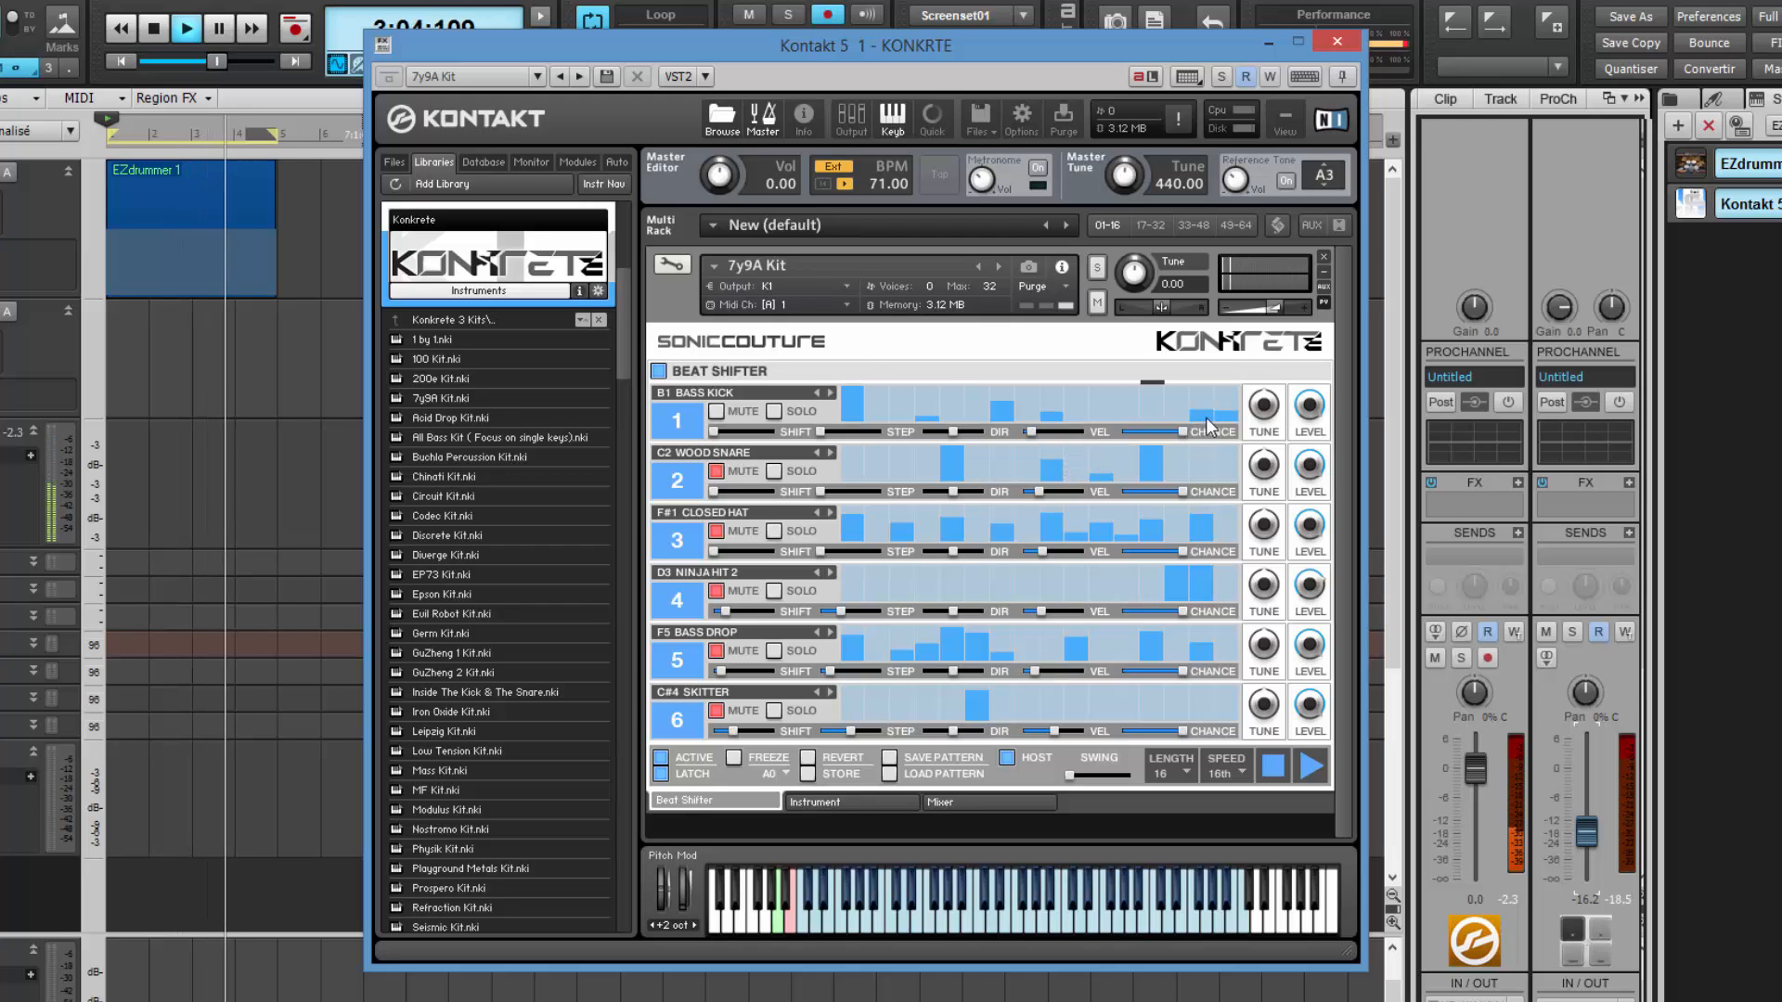
pyautogui.click(1000, 399)
pyautogui.click(1127, 410)
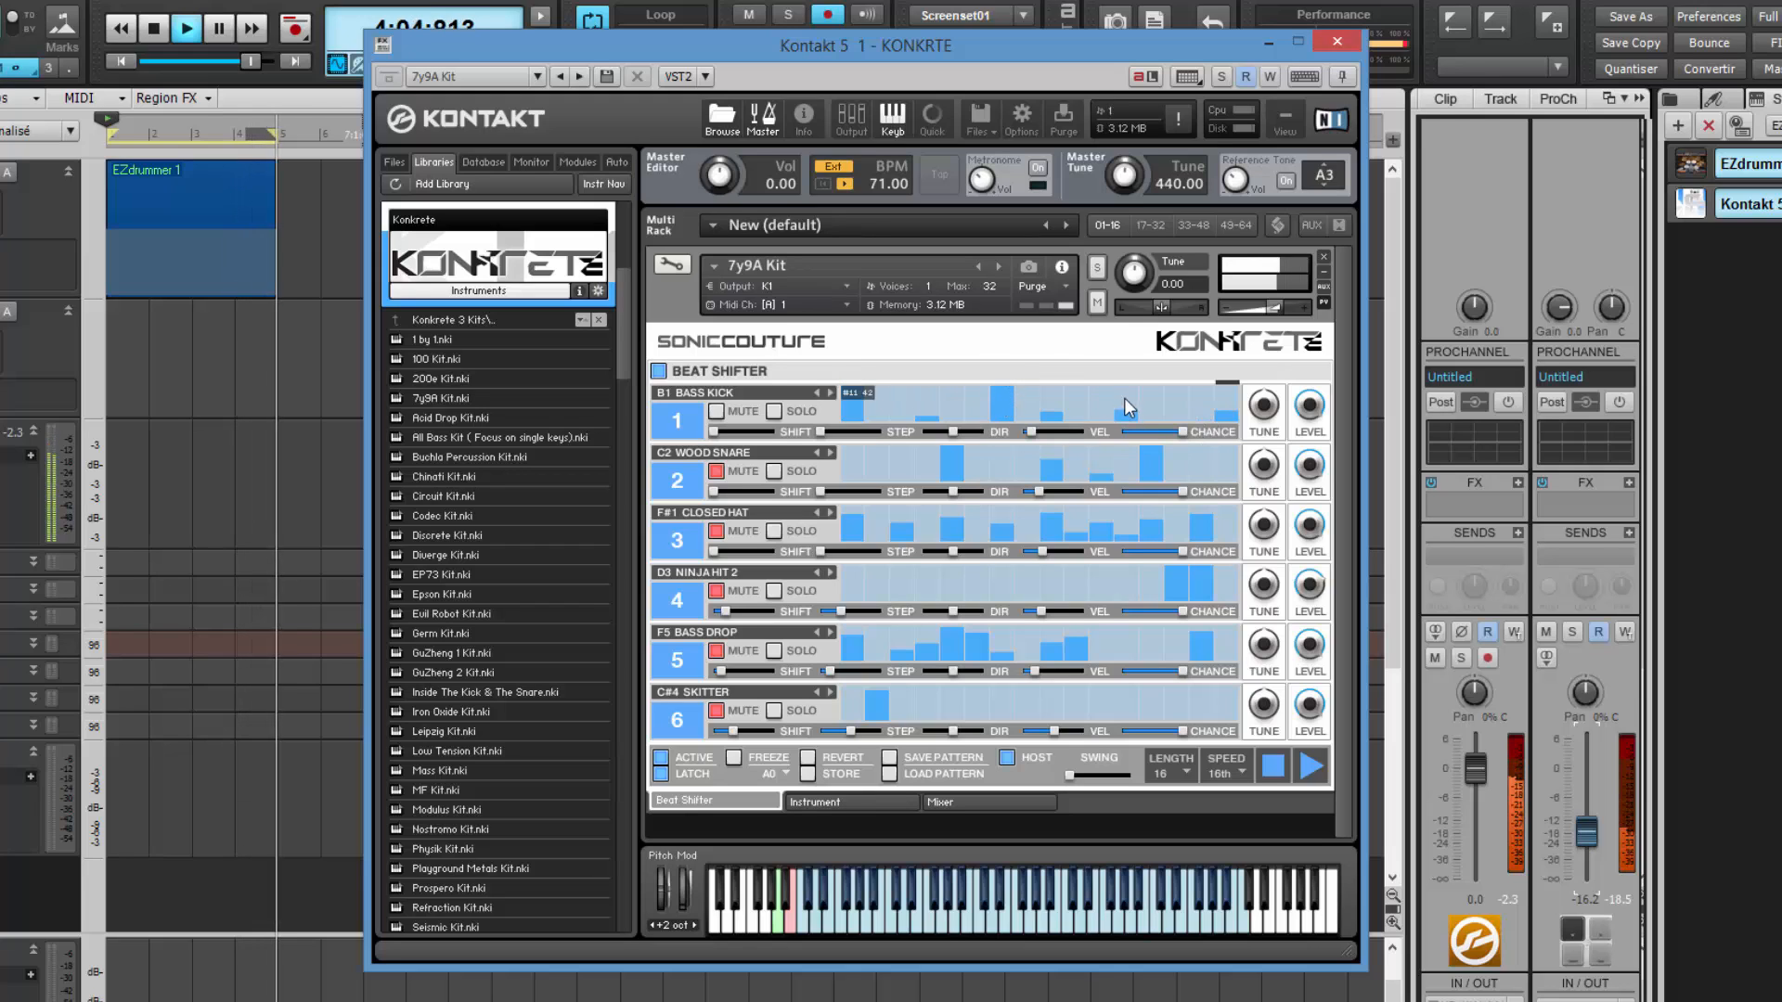
pyautogui.moveTo(1124, 408); pyautogui.dragTo(1101, 386)
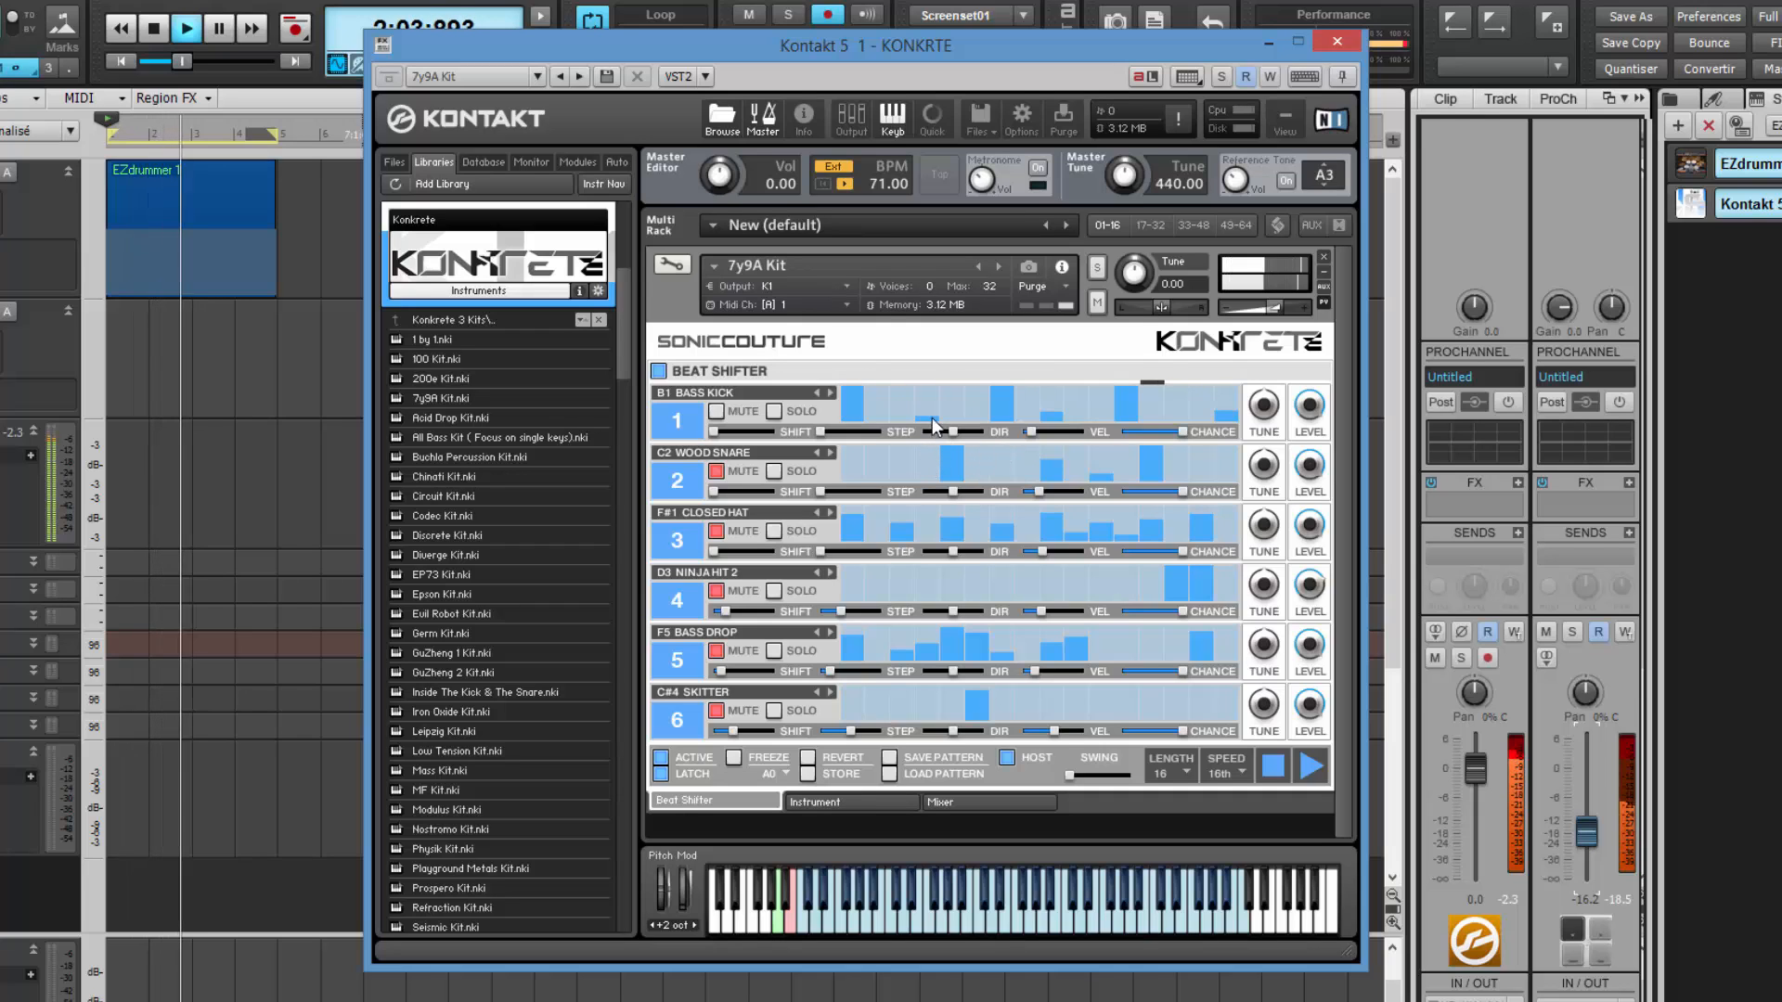
pyautogui.moveTo(931, 417); pyautogui.dragTo(938, 331)
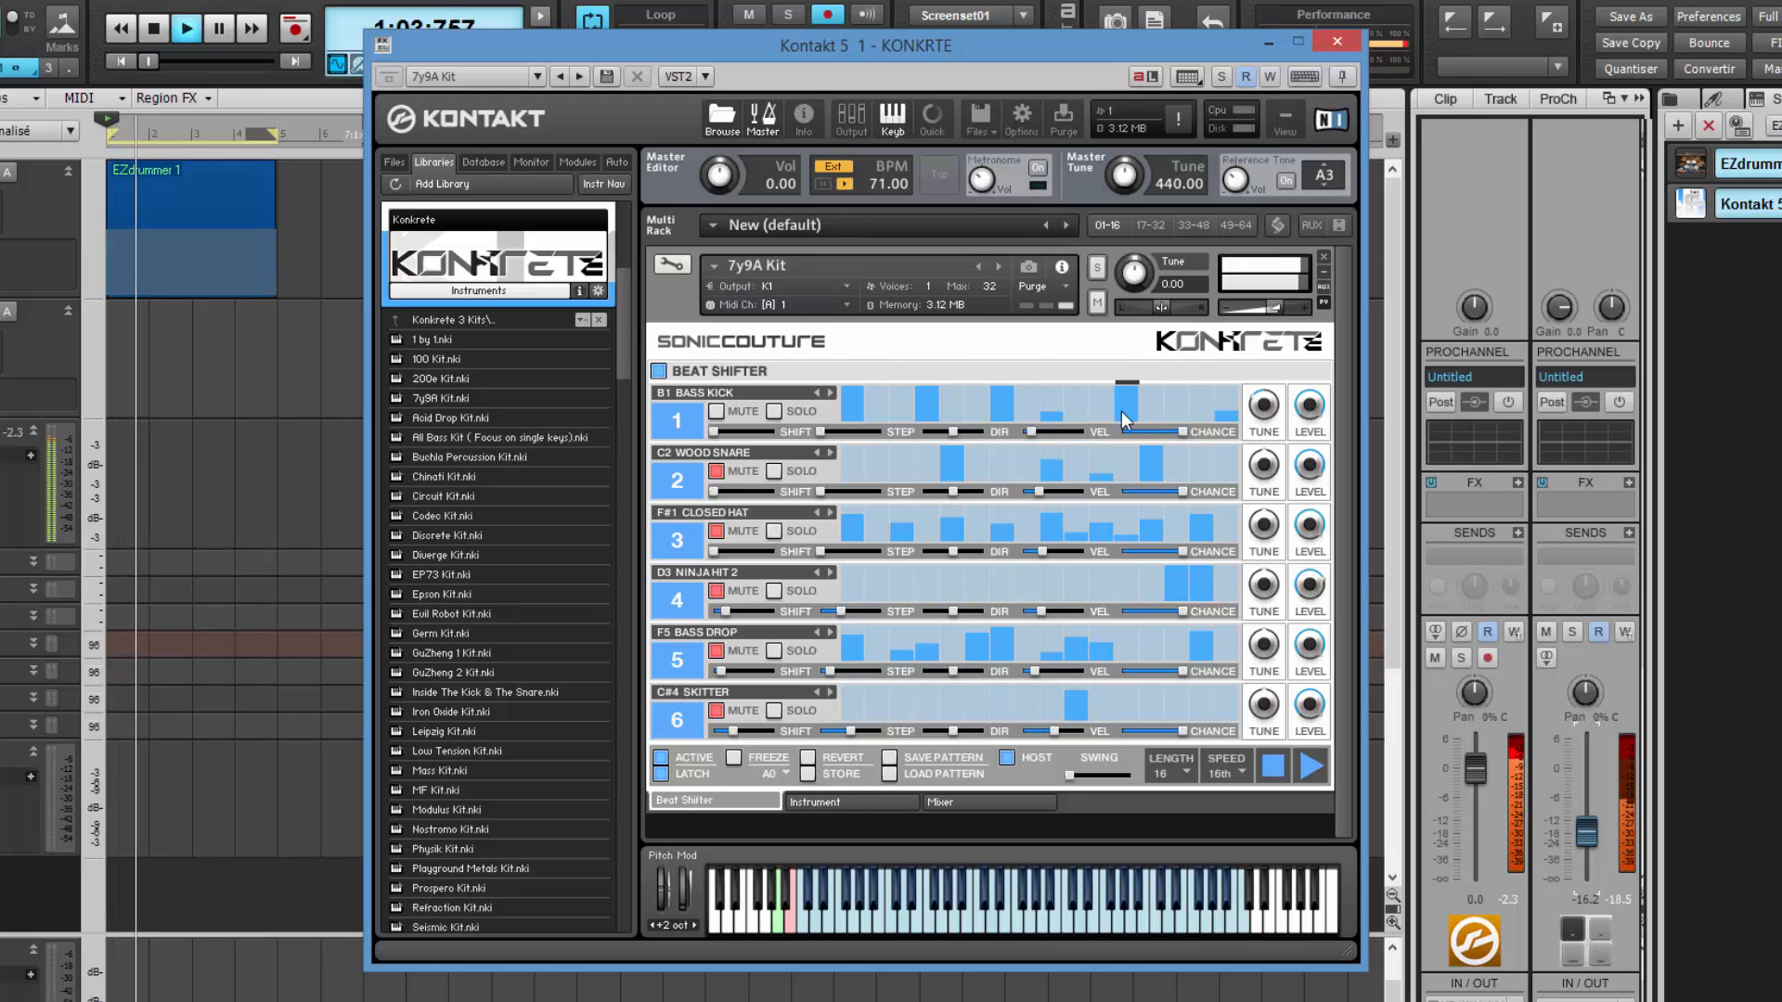
# Audition alternative sounds on track 1 during playback and settle on the A5 Bass Tube 2 sample.
pyautogui.click(817, 393)
pyautogui.click(818, 393)
pyautogui.click(818, 393)
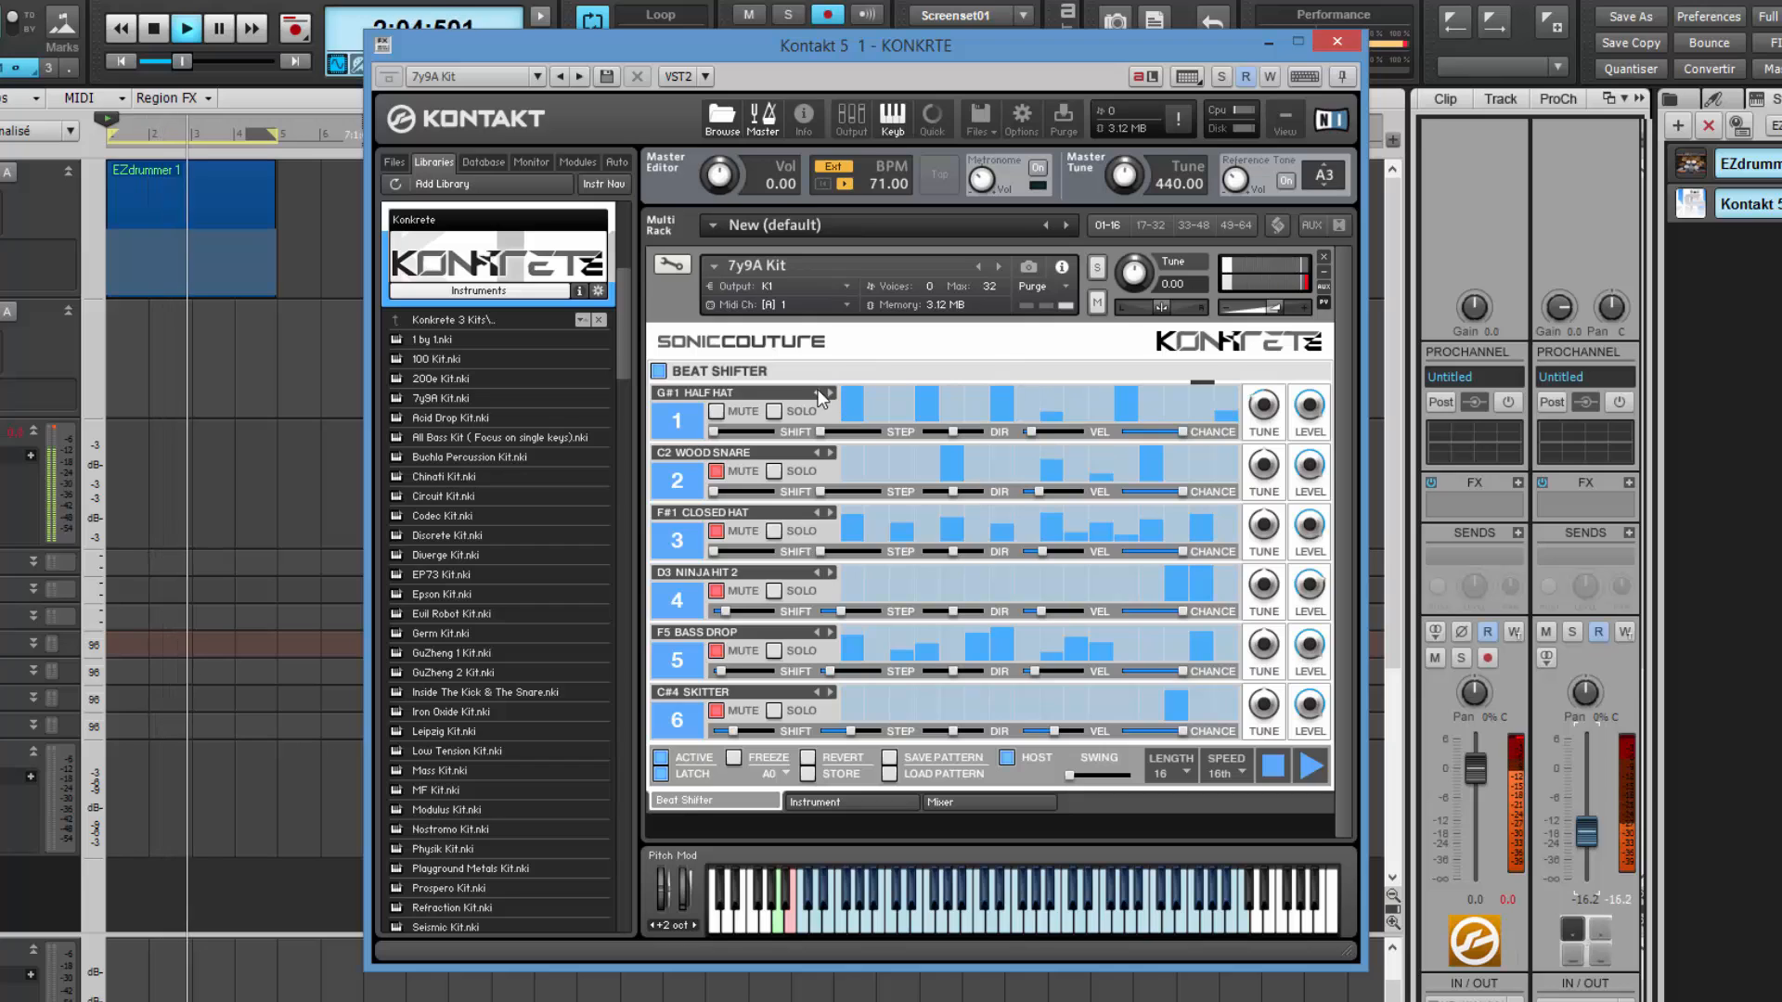
pyautogui.click(817, 393)
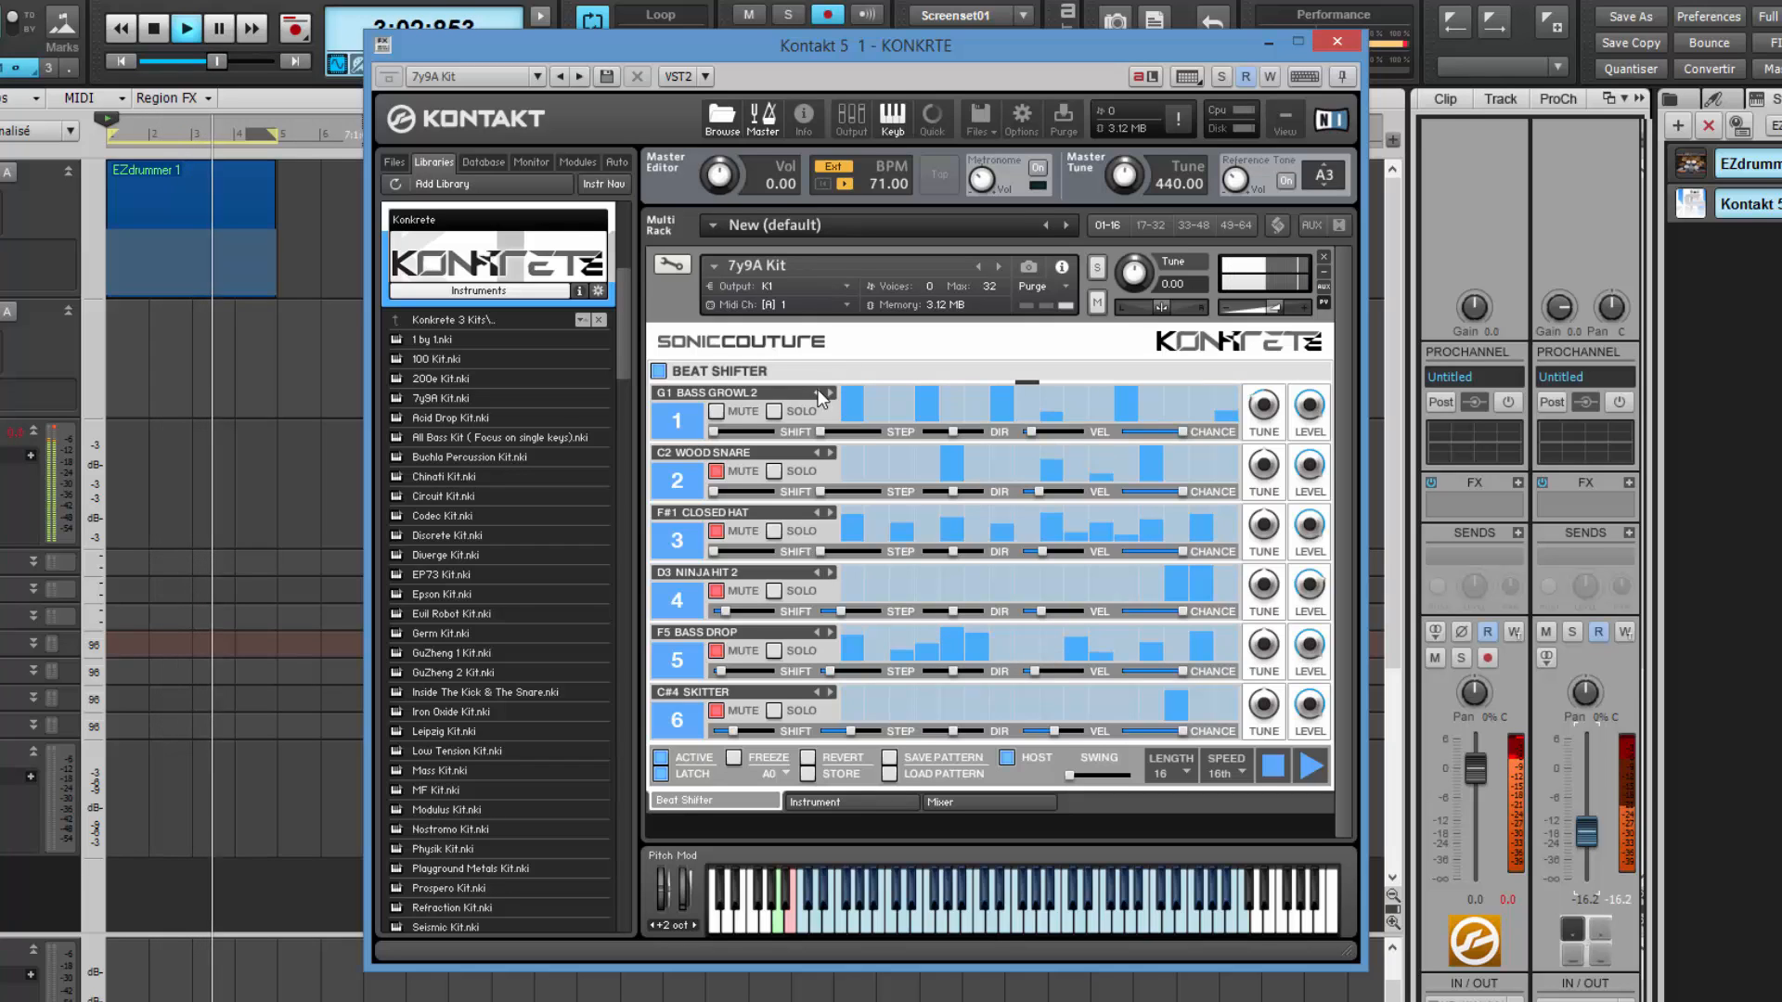
pyautogui.click(818, 393)
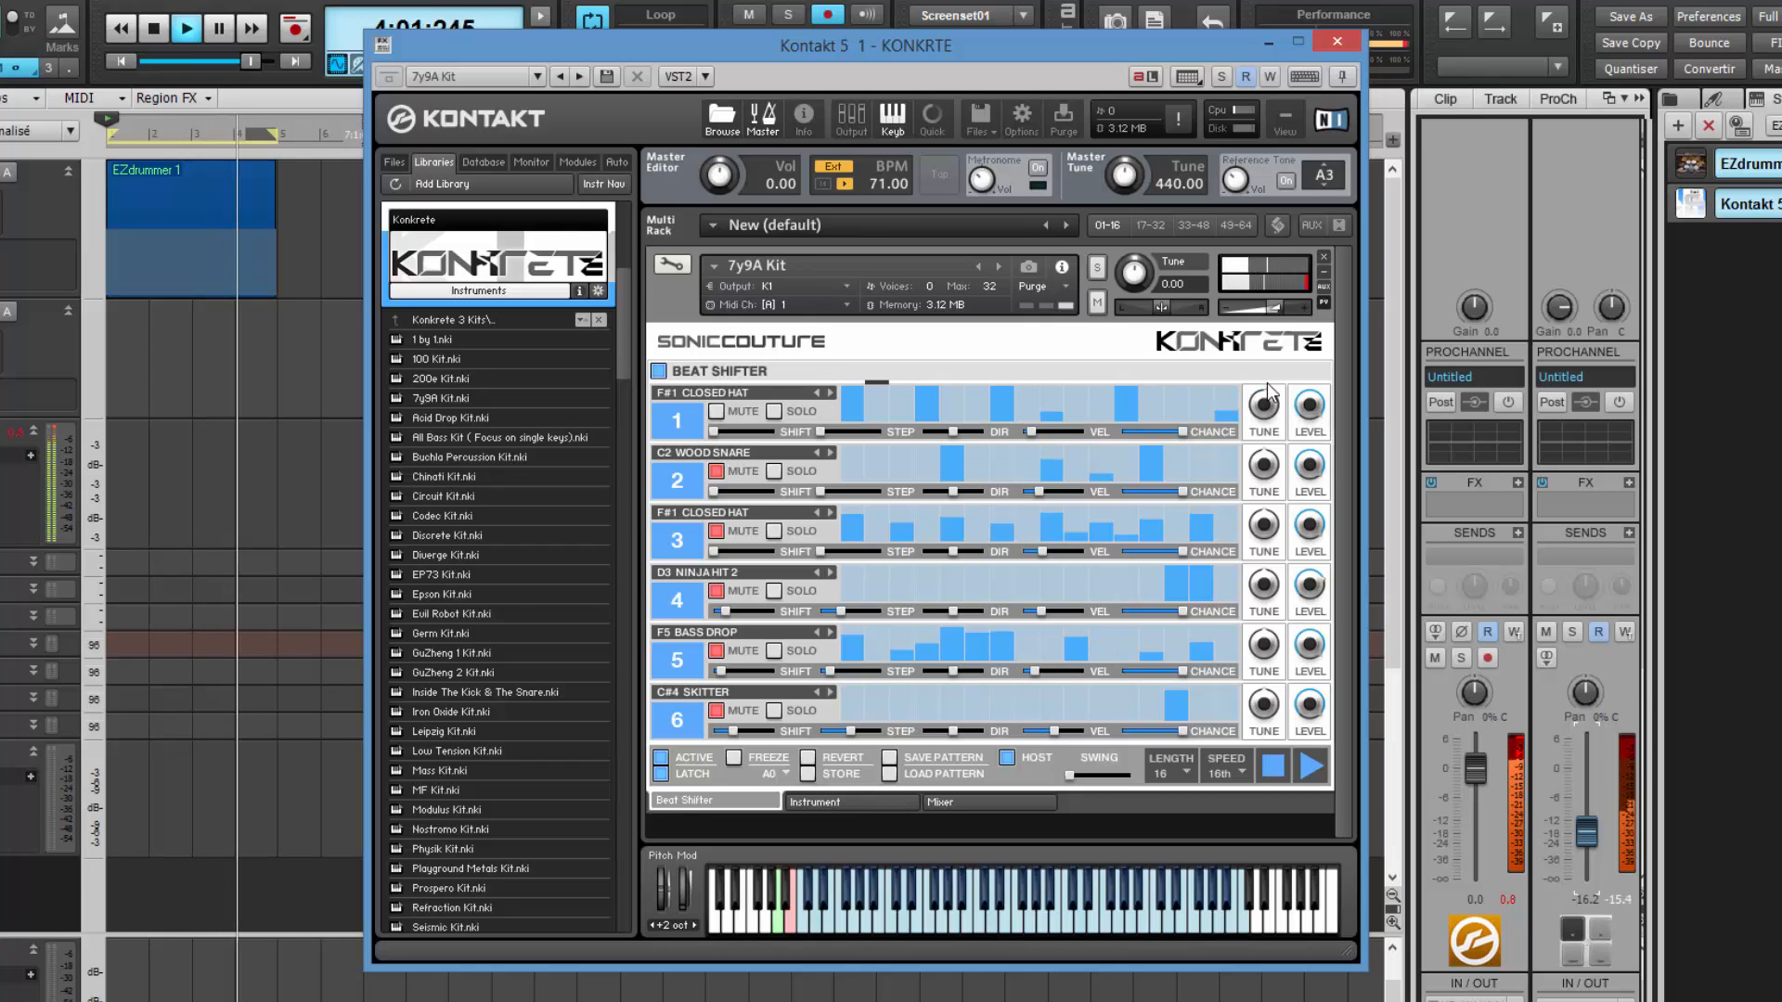
pyautogui.click(817, 393)
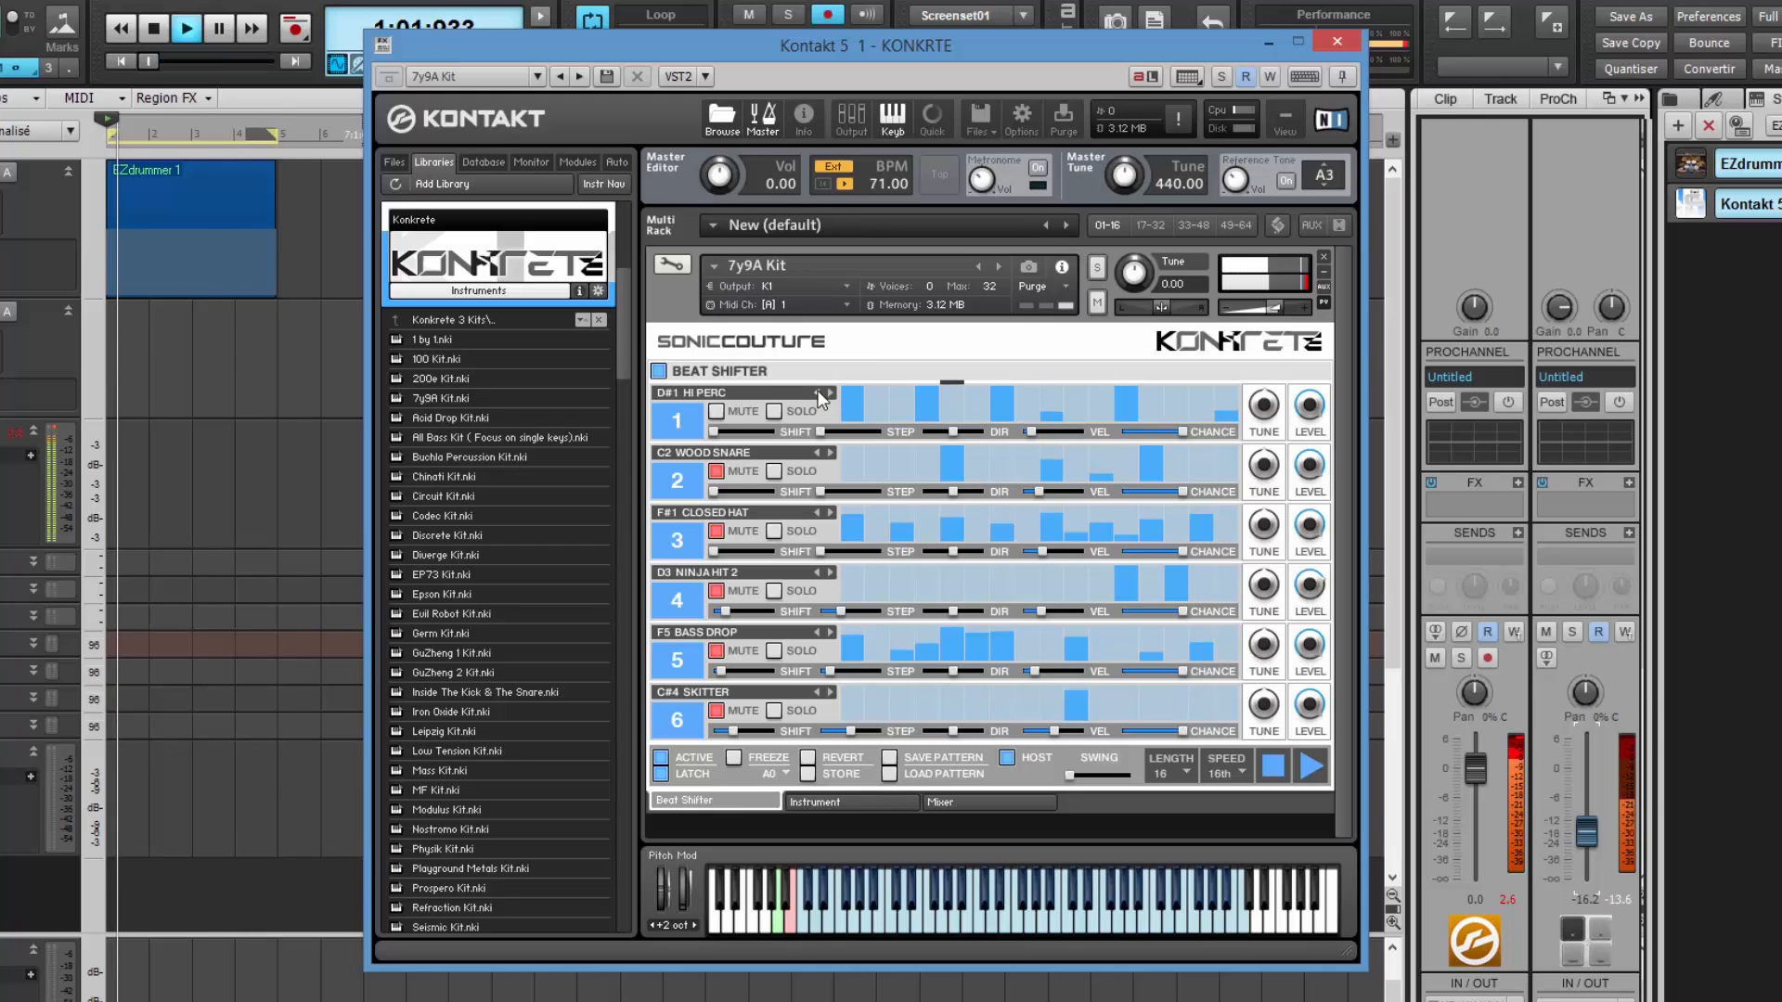
pyautogui.click(818, 394)
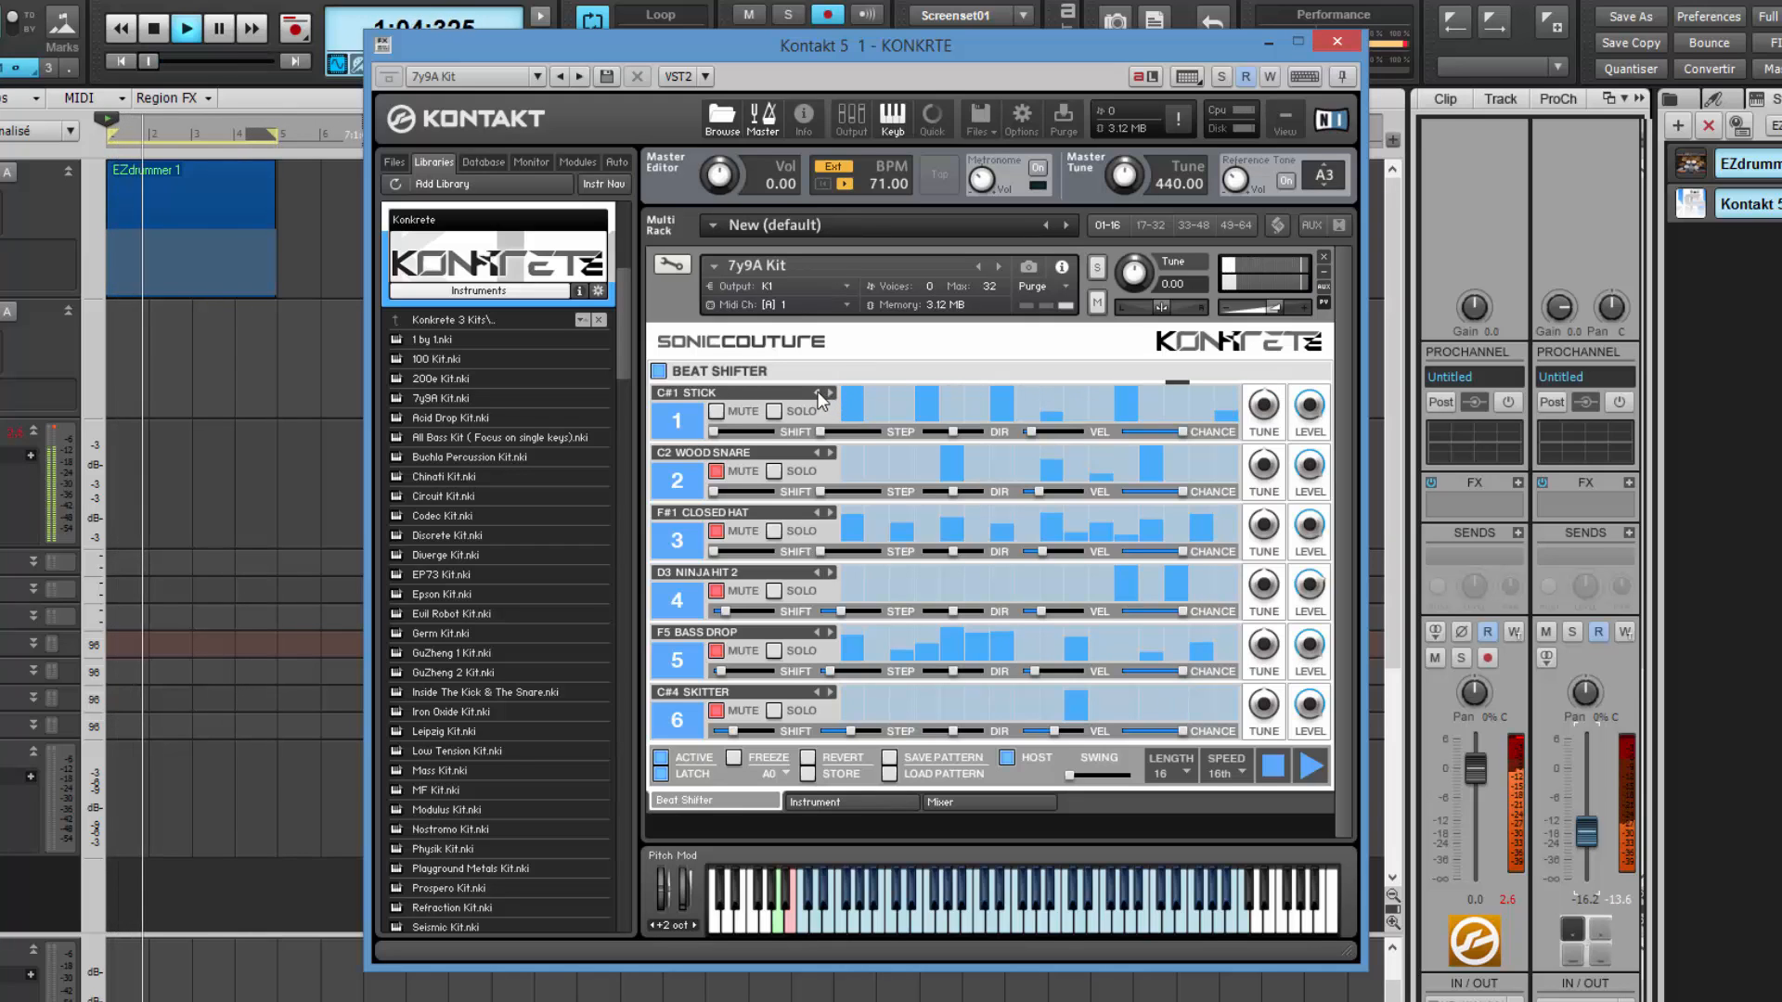
pyautogui.click(817, 393)
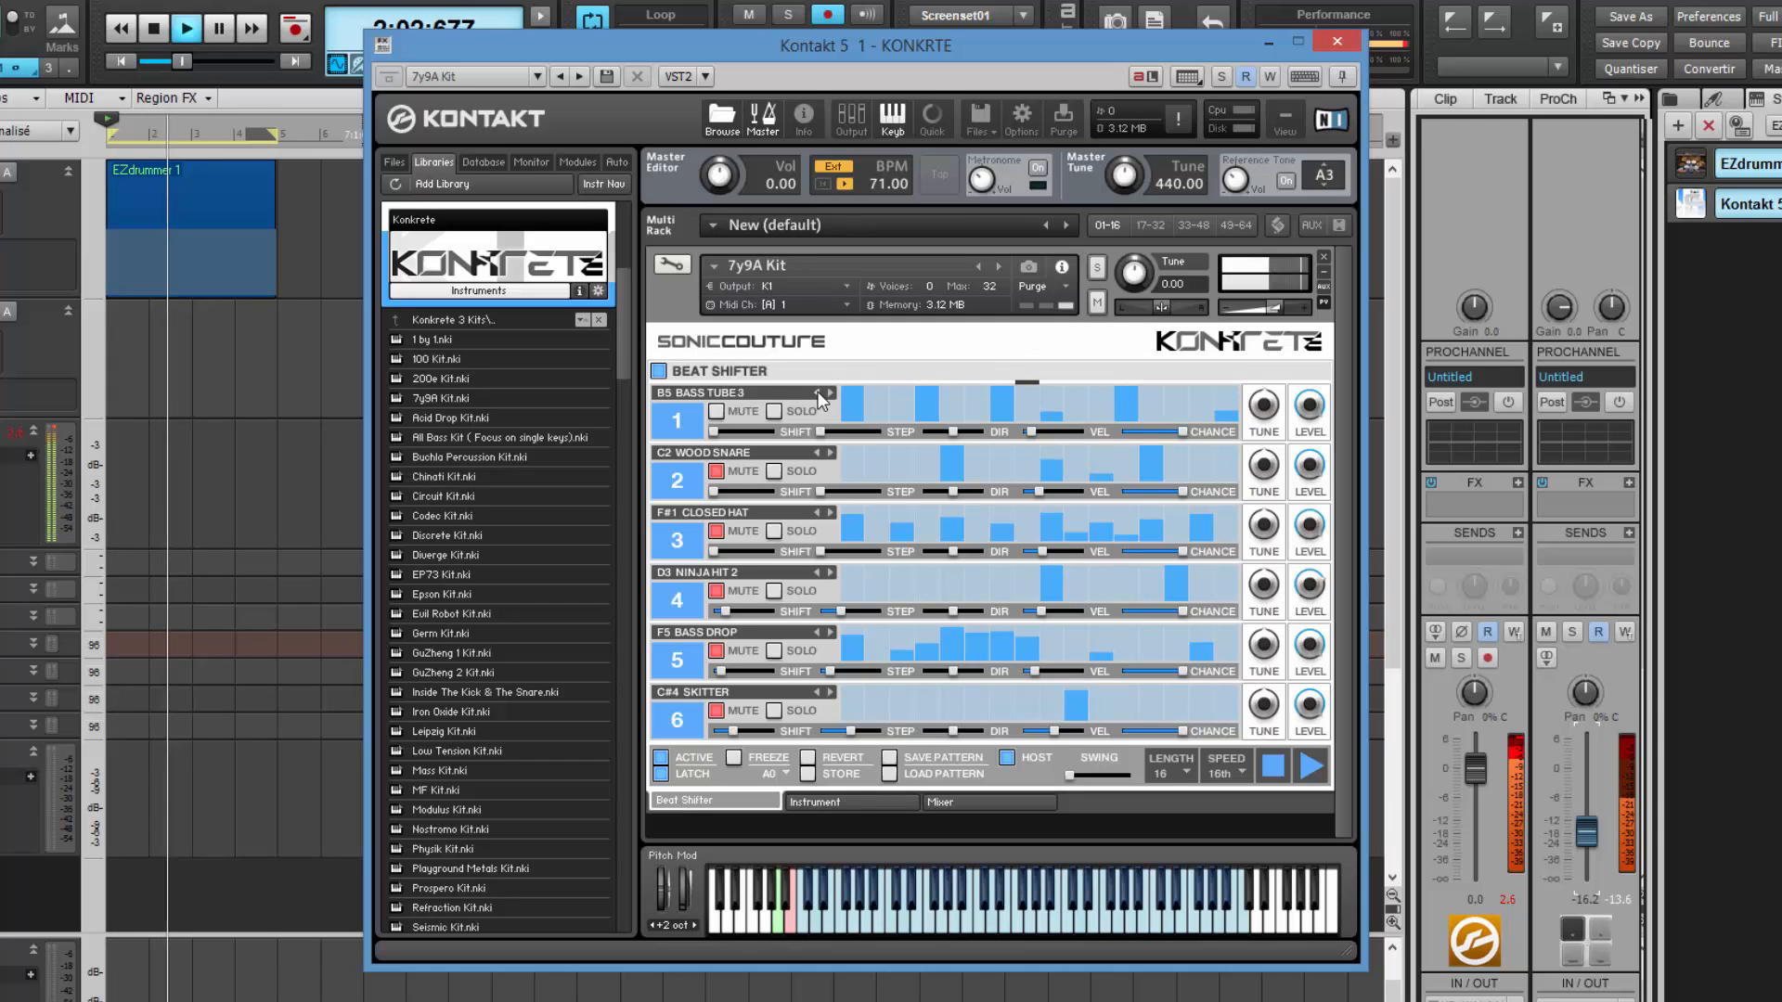
pyautogui.click(817, 394)
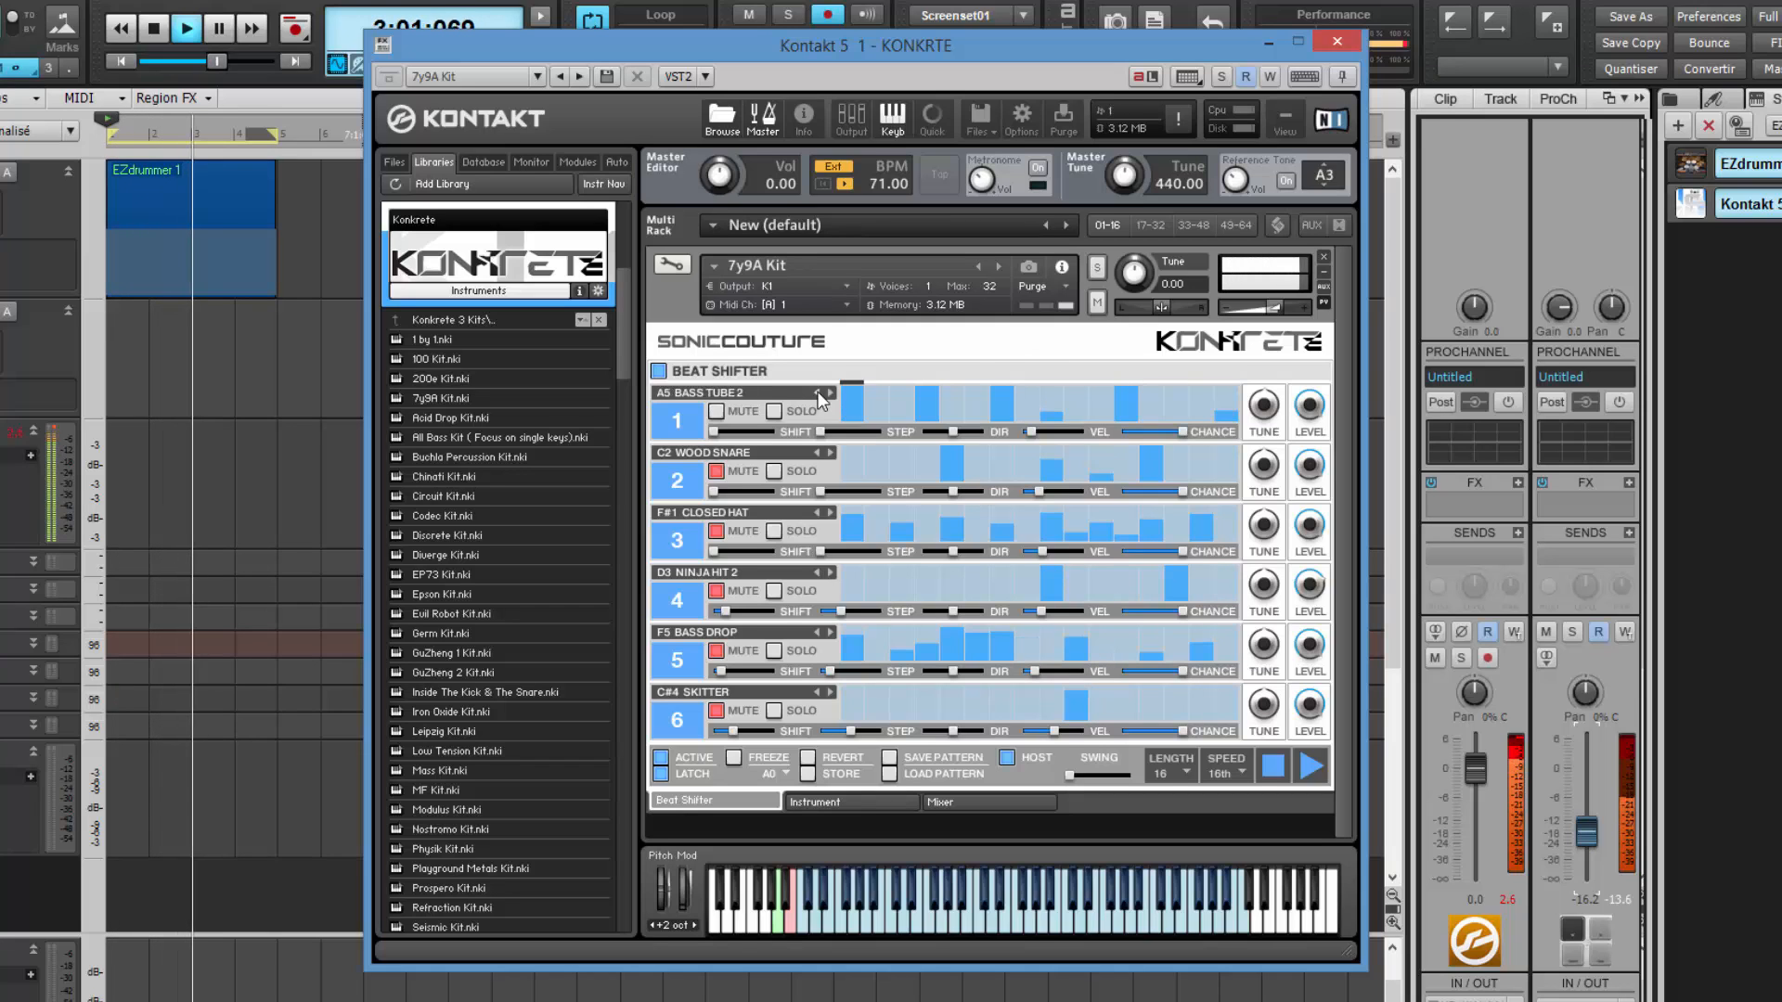
pyautogui.click(818, 393)
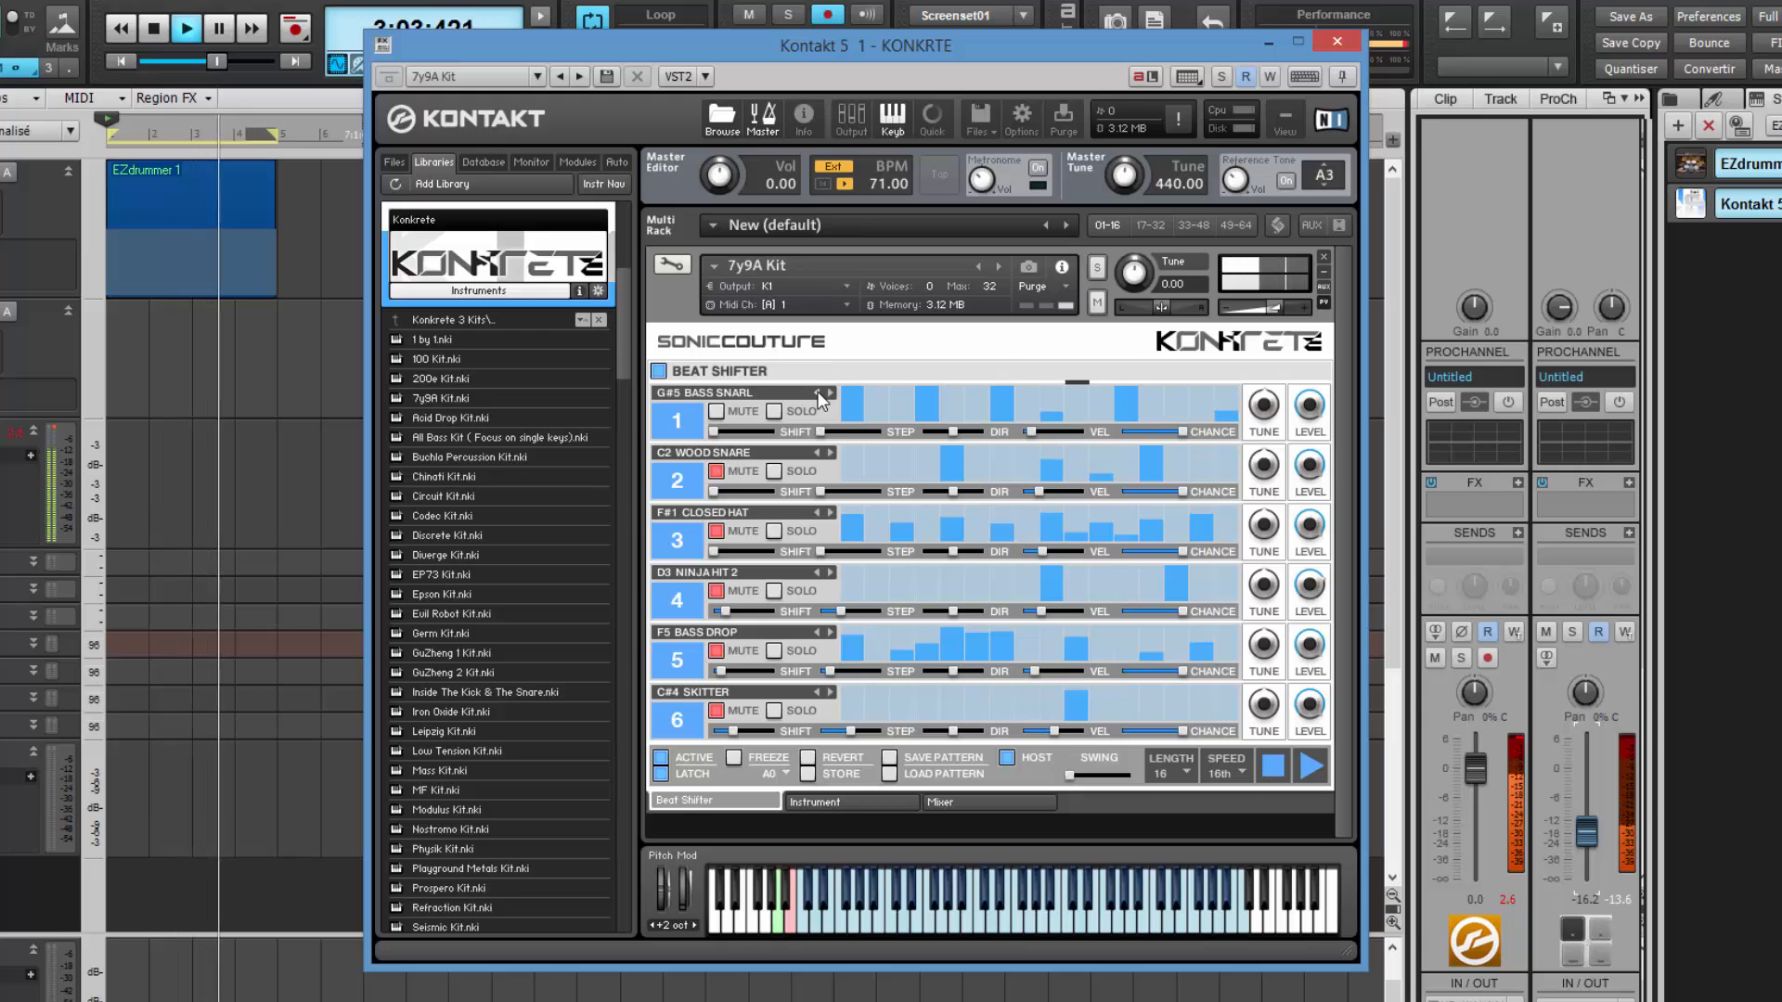
pyautogui.click(829, 393)
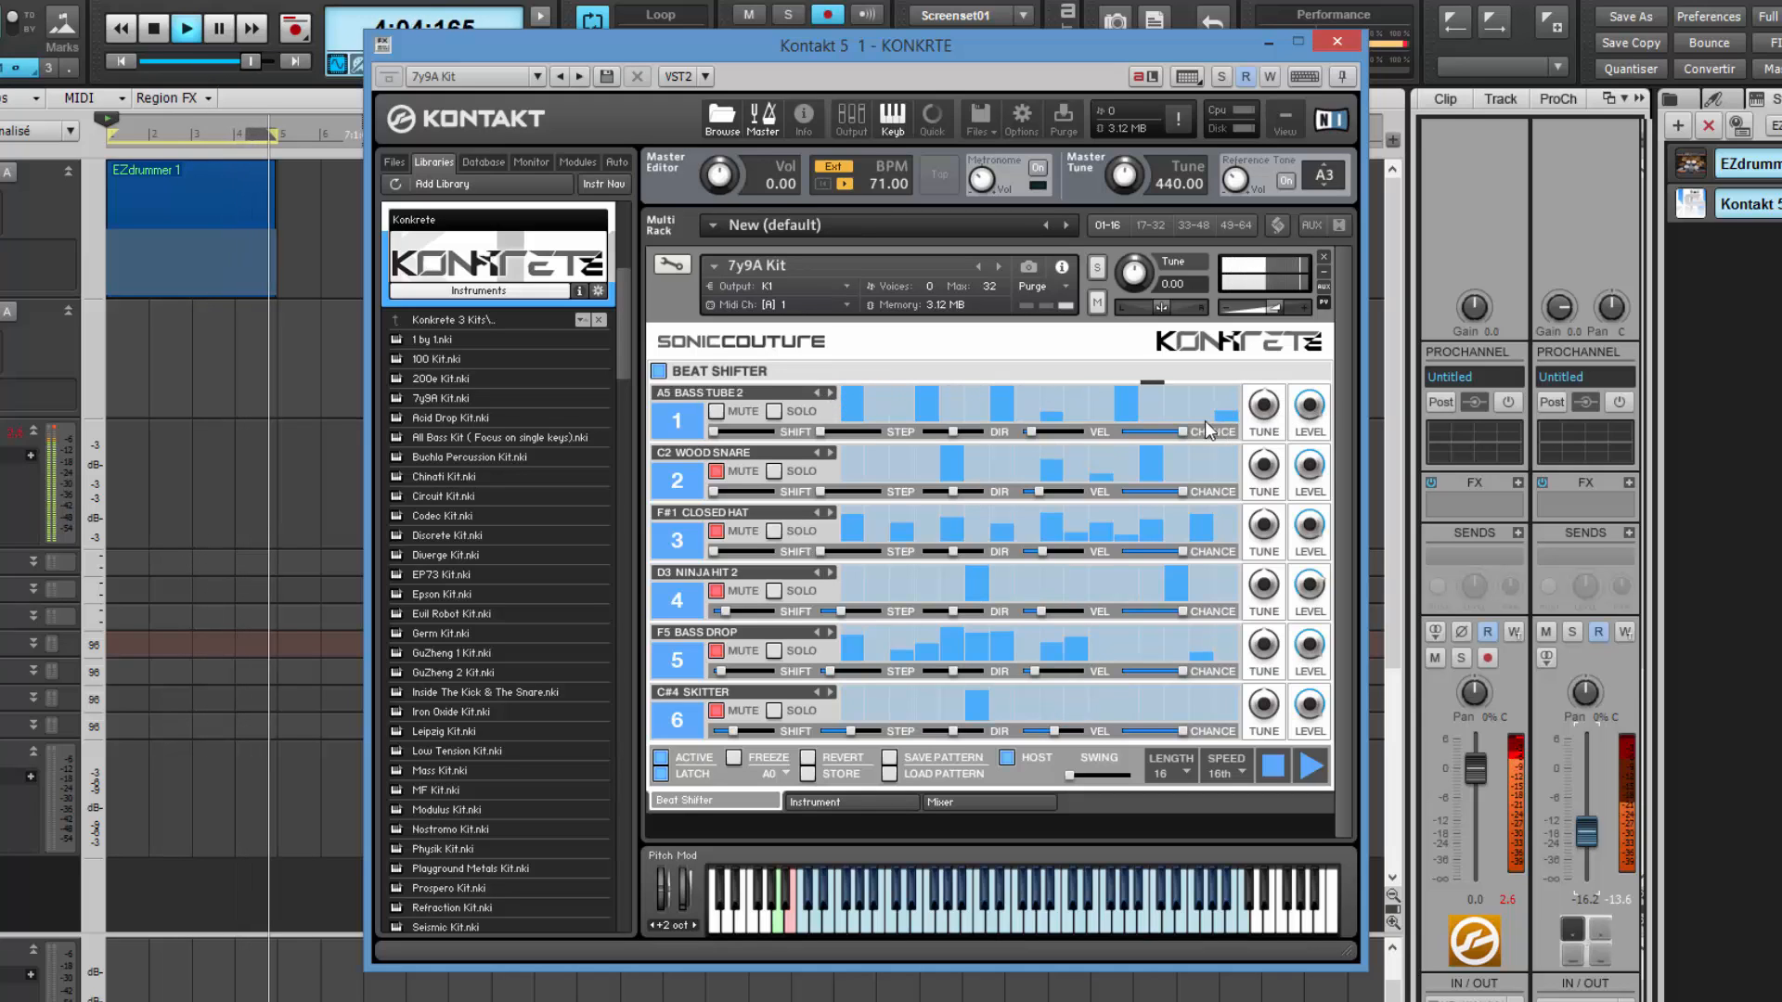
# Unmute track 2, lower its hits on steps 5 and 13, add a low hit on 14, and assign it the E2 Snare Phase sample.
pyautogui.click(721, 471)
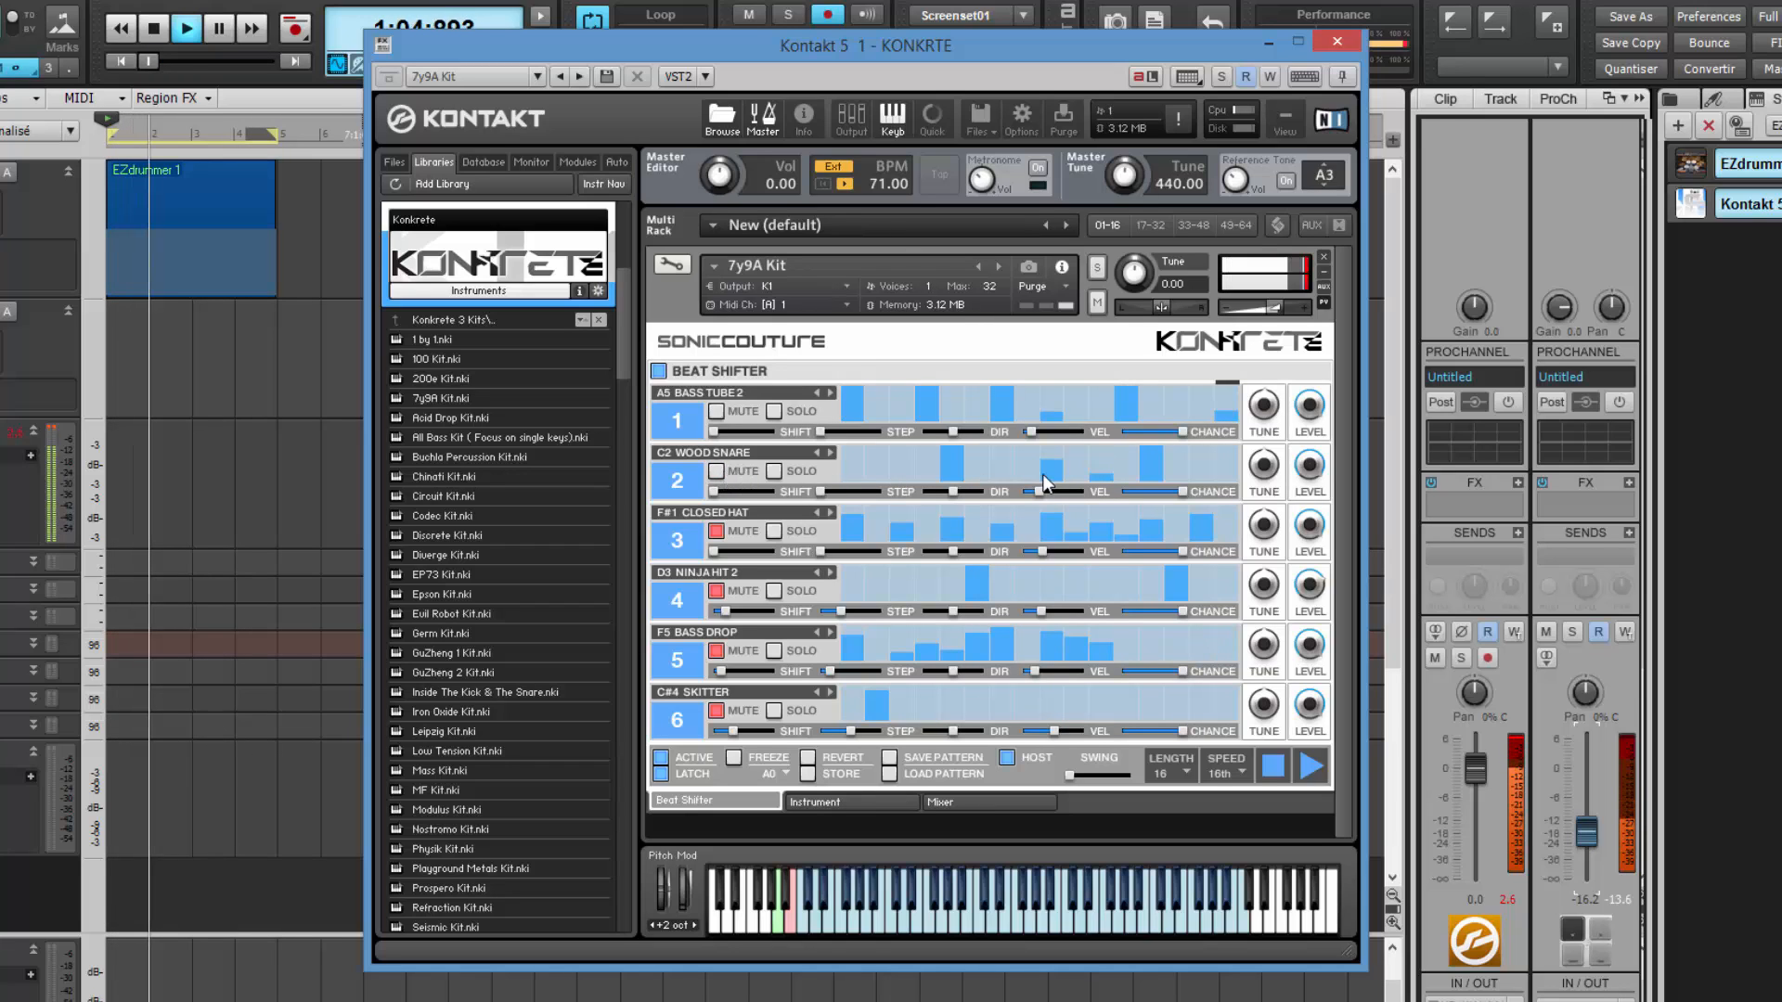
pyautogui.click(948, 460)
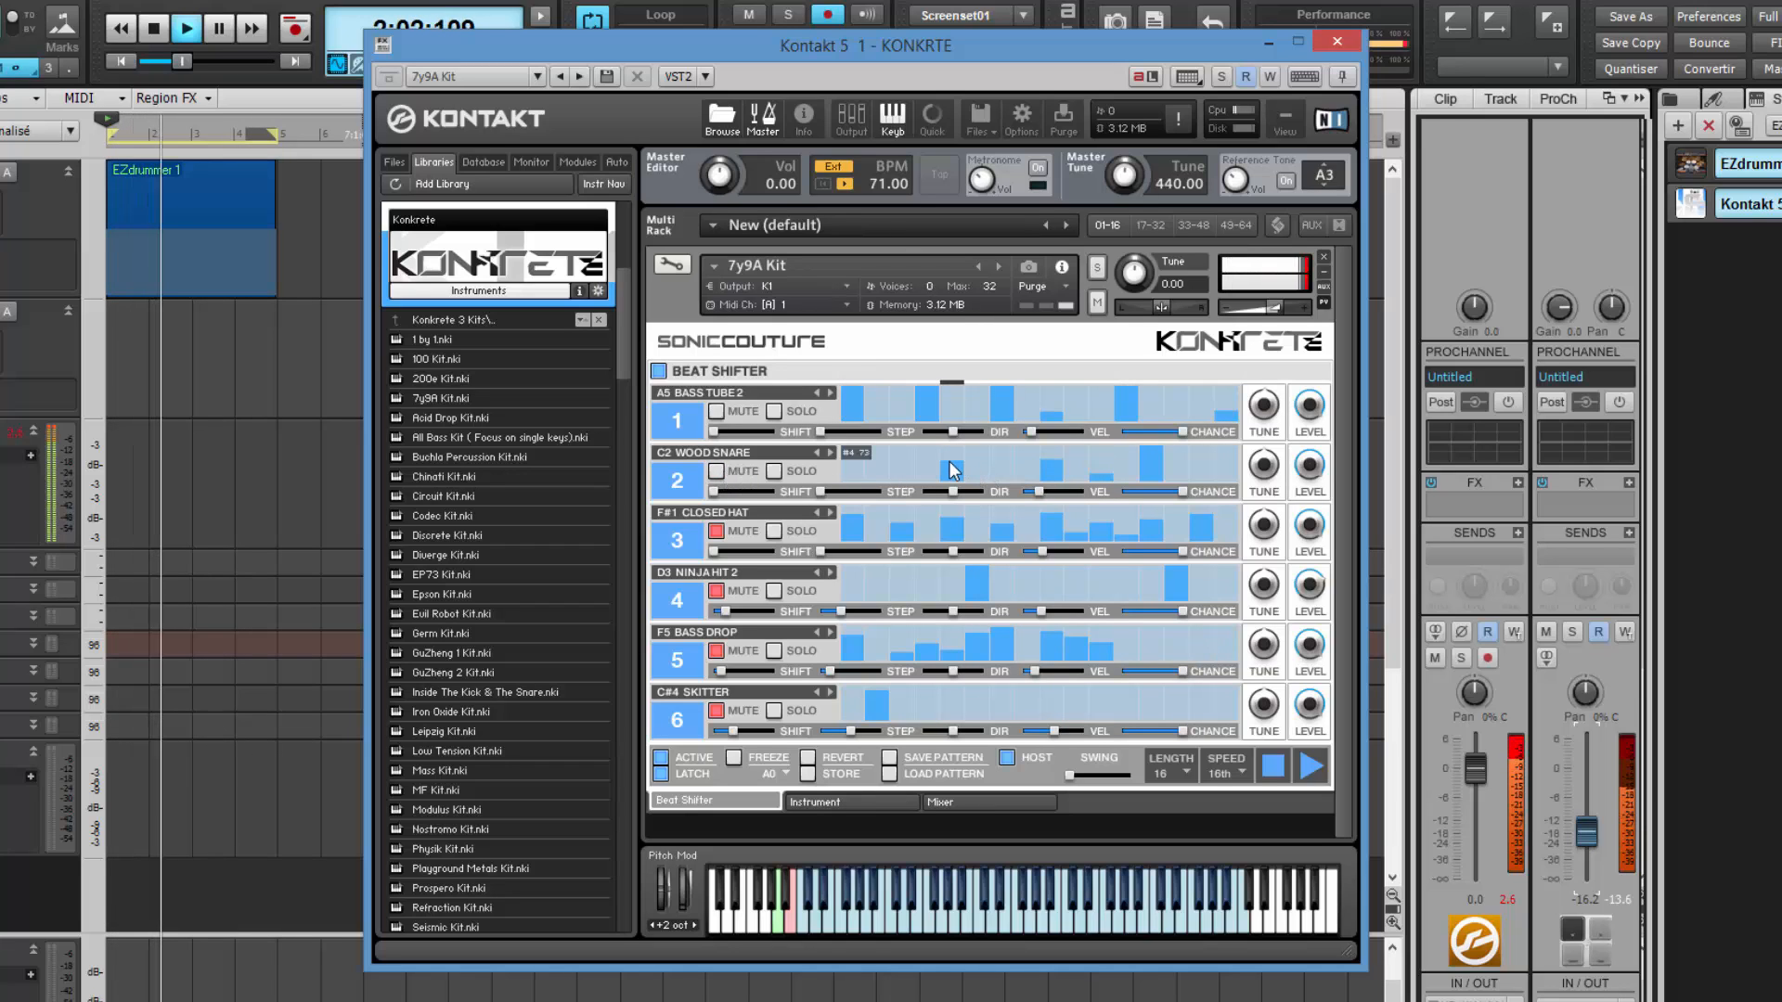
pyautogui.click(1151, 463)
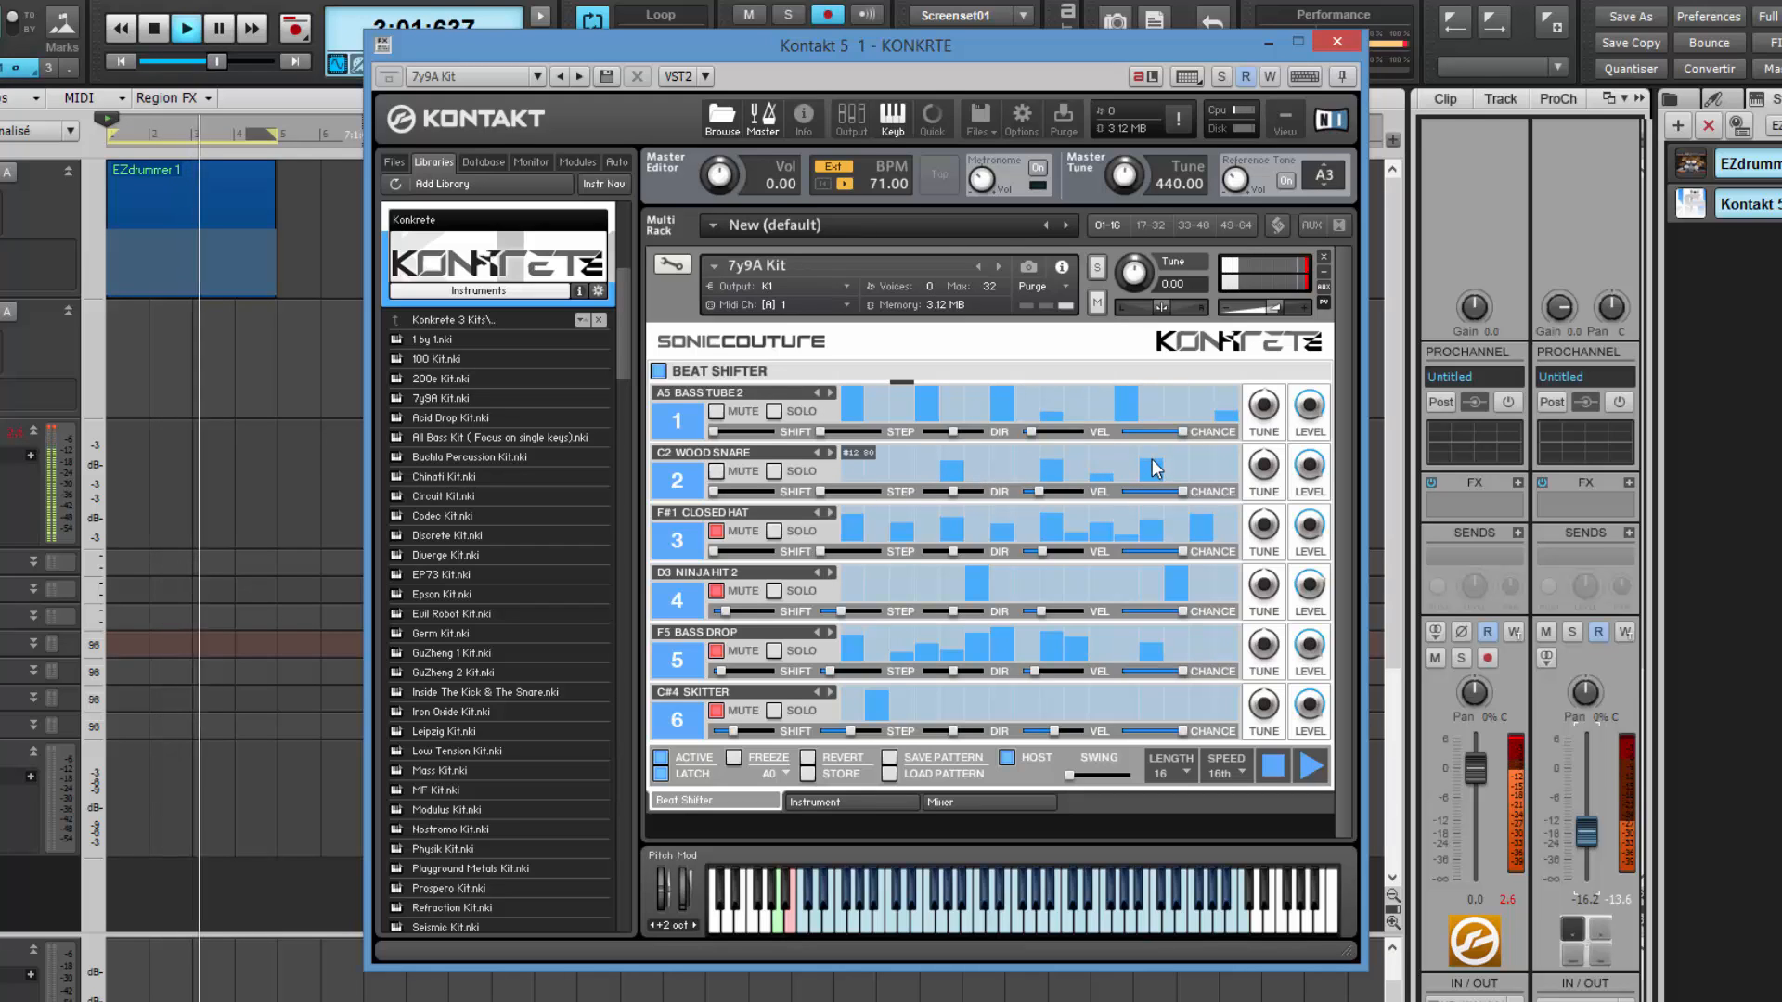
pyautogui.click(1166, 473)
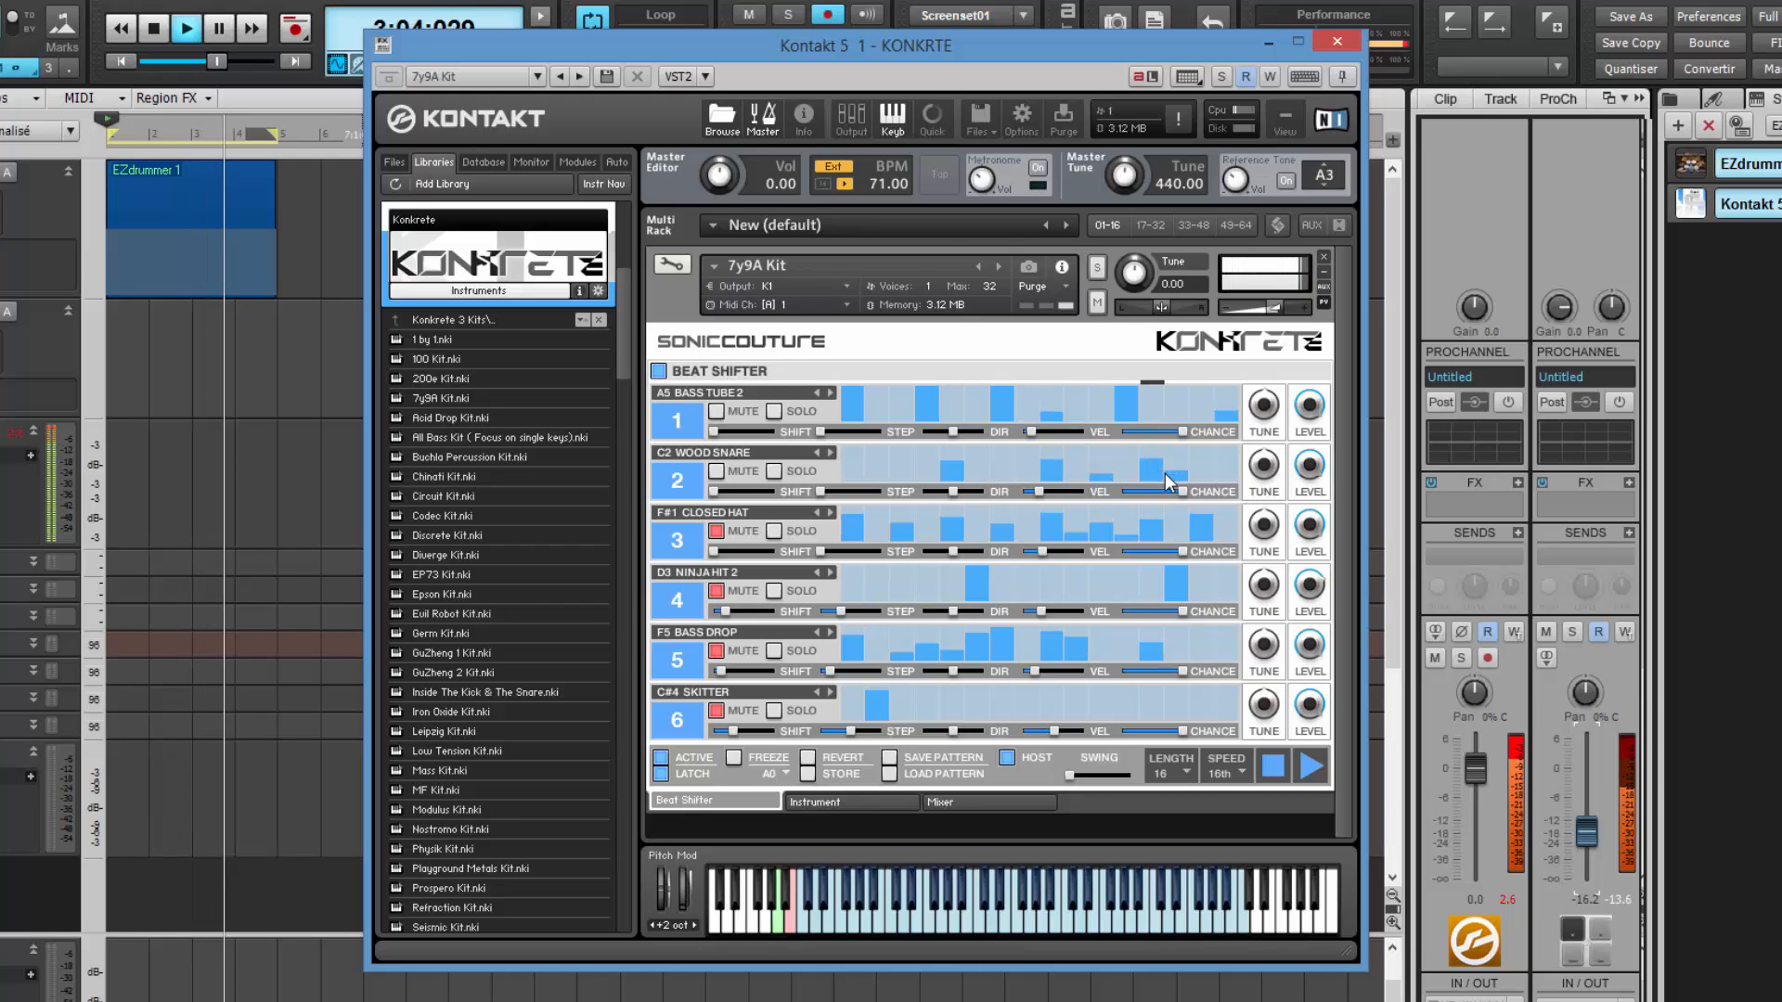
pyautogui.click(749, 454)
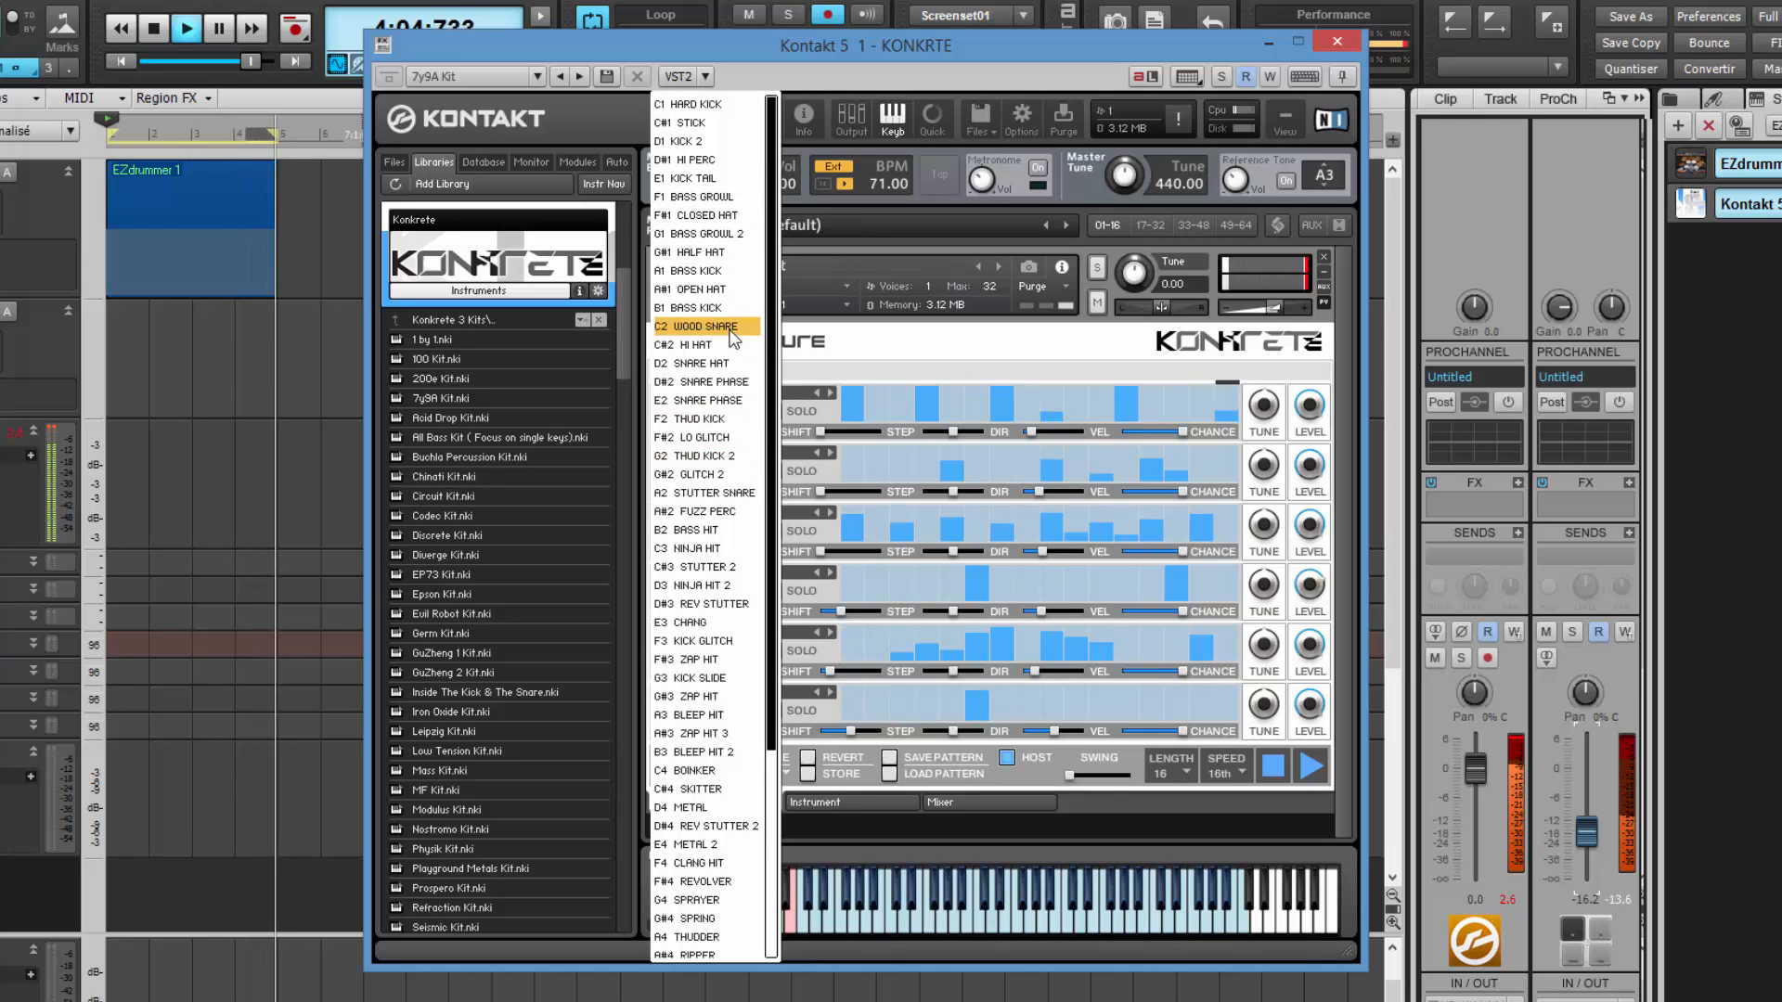
pyautogui.click(729, 402)
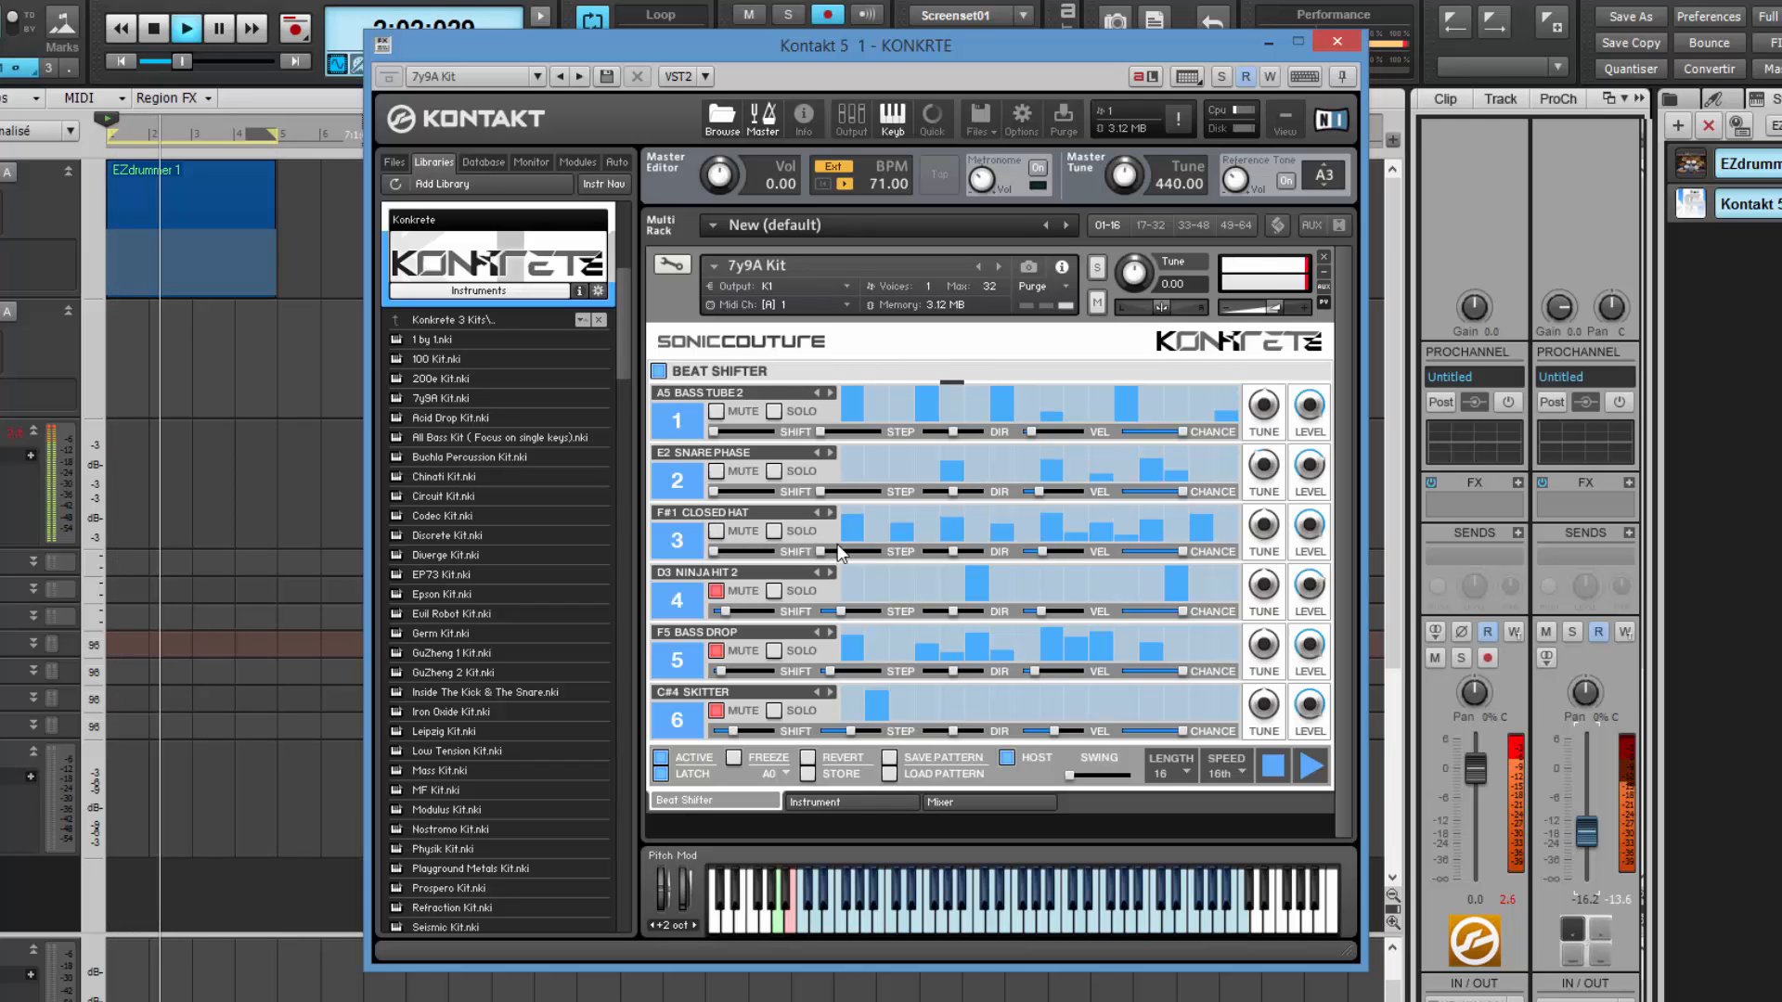
# Unmute and solo track 3, try a higher Step amount and return it to minimum, and raise its Shift amount slightly.
pyautogui.click(776, 531)
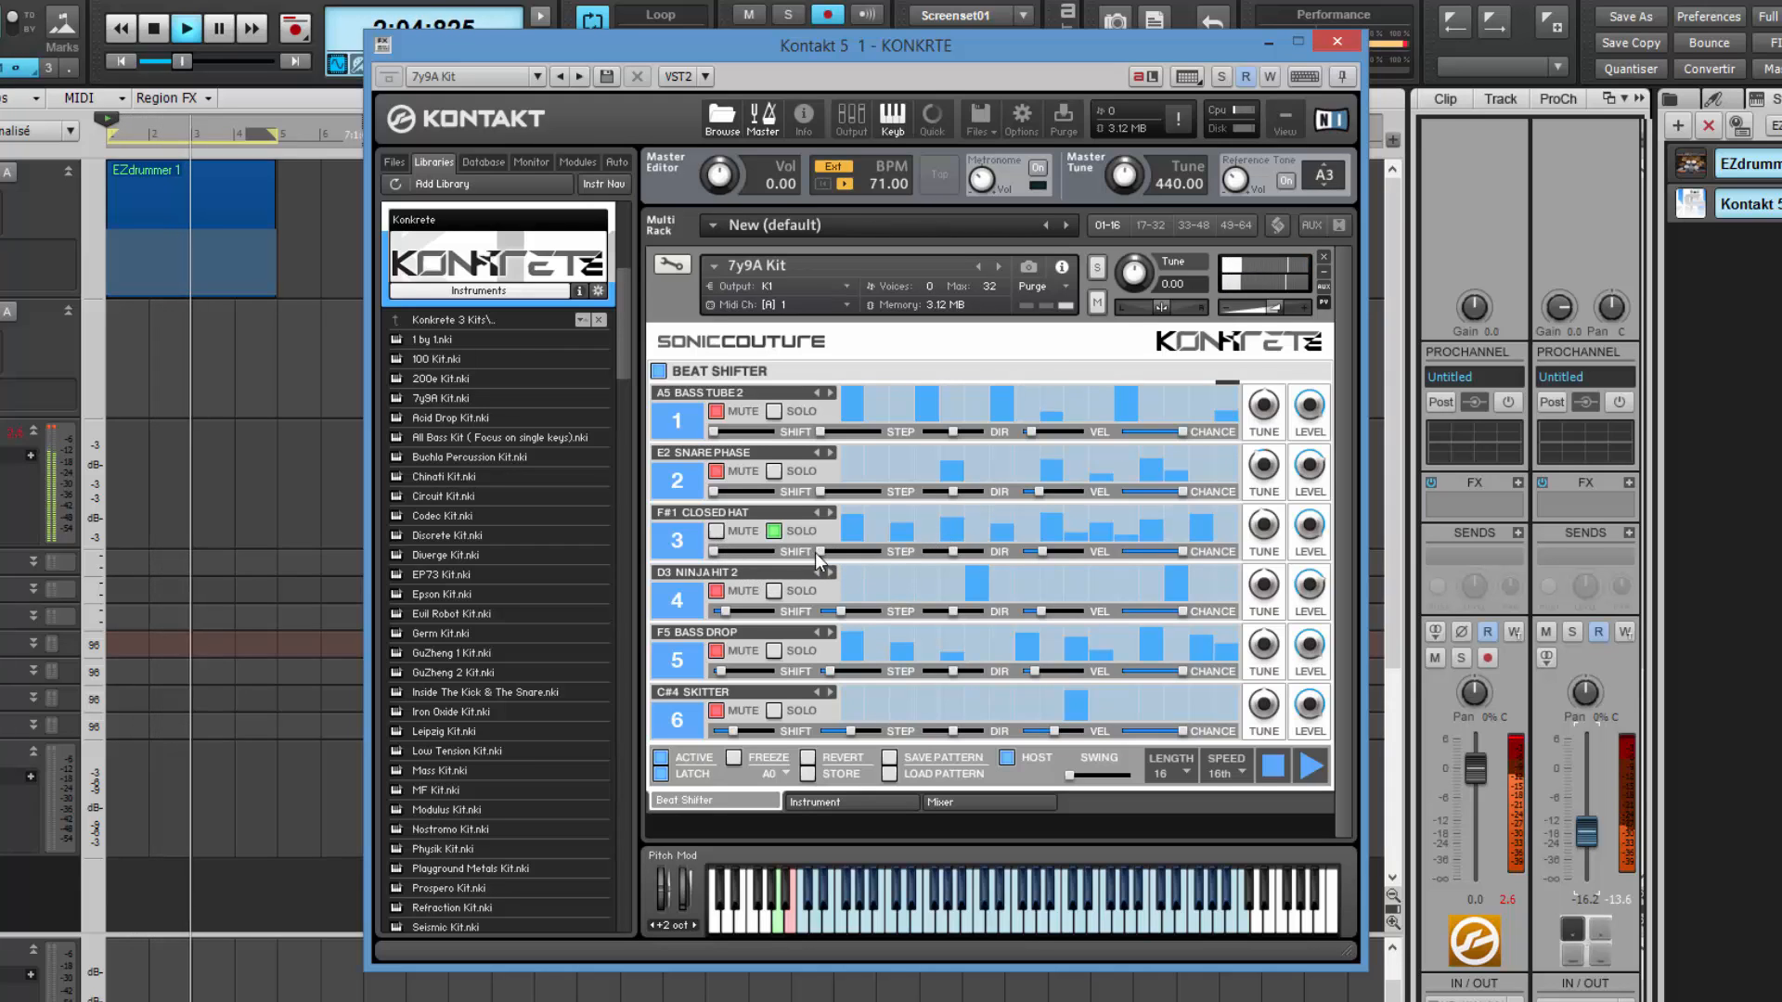
pyautogui.moveTo(814, 553); pyautogui.dragTo(849, 556)
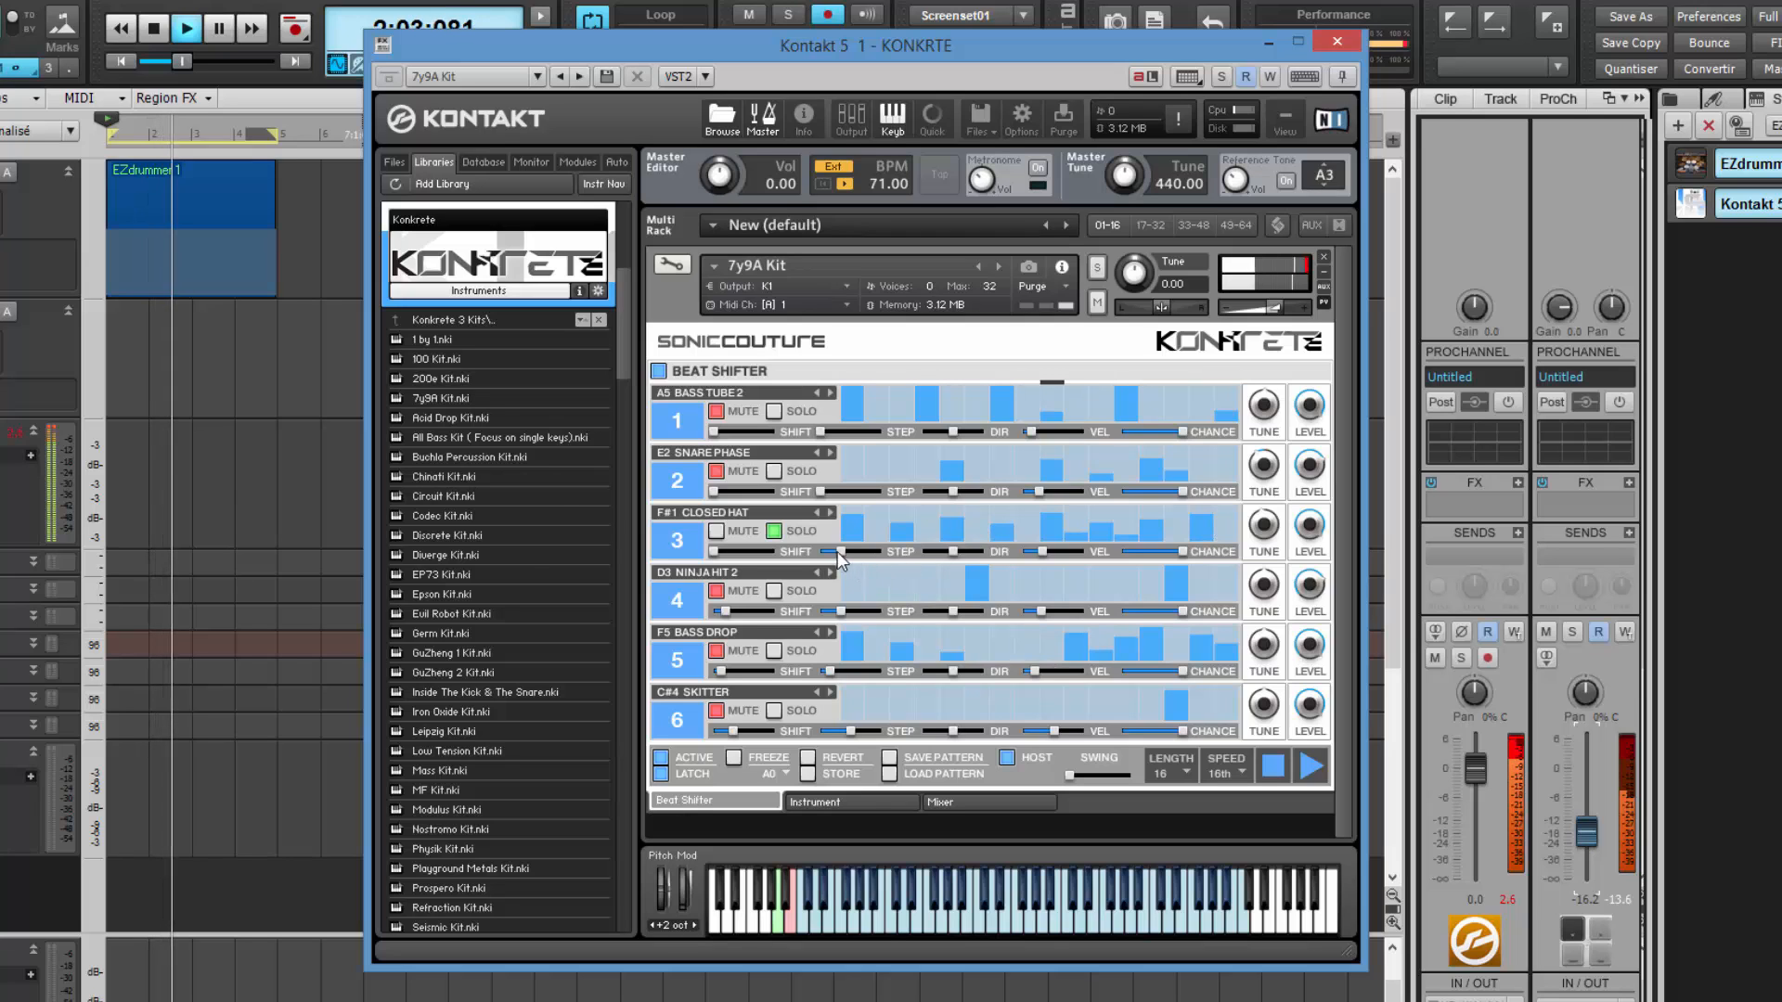
pyautogui.moveTo(837, 551); pyautogui.dragTo(810, 549)
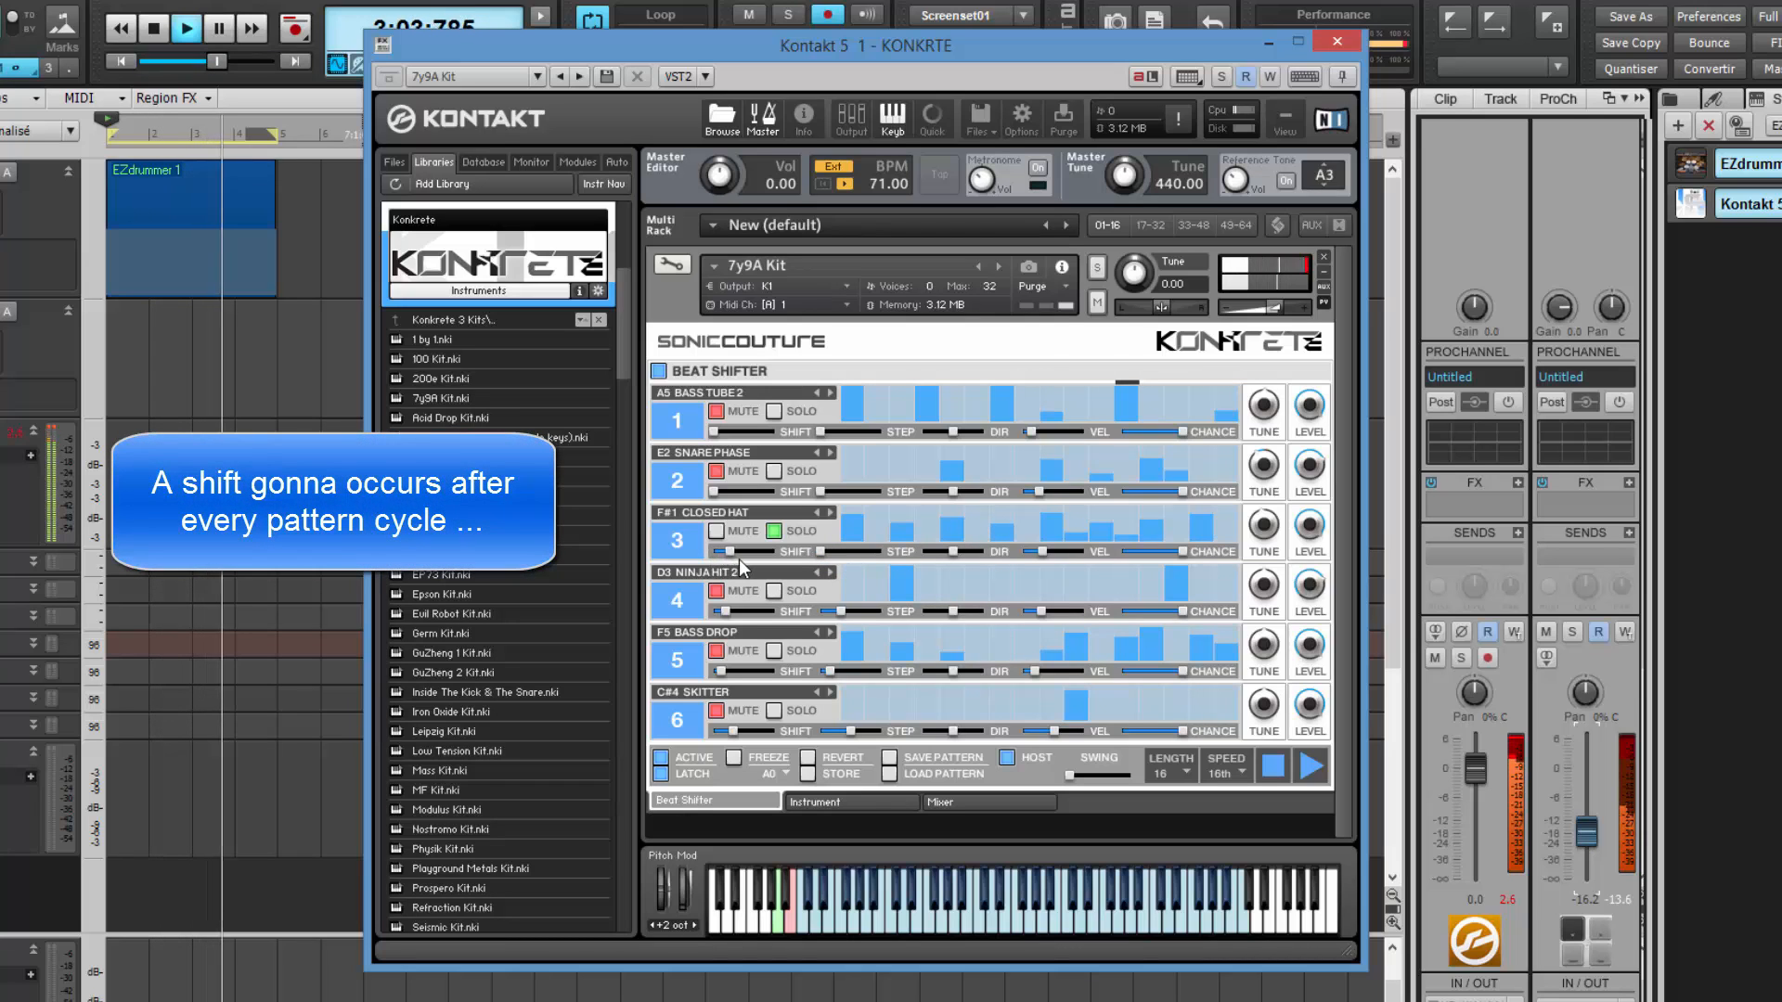
pyautogui.moveTo(739, 558); pyautogui.dragTo(748, 563)
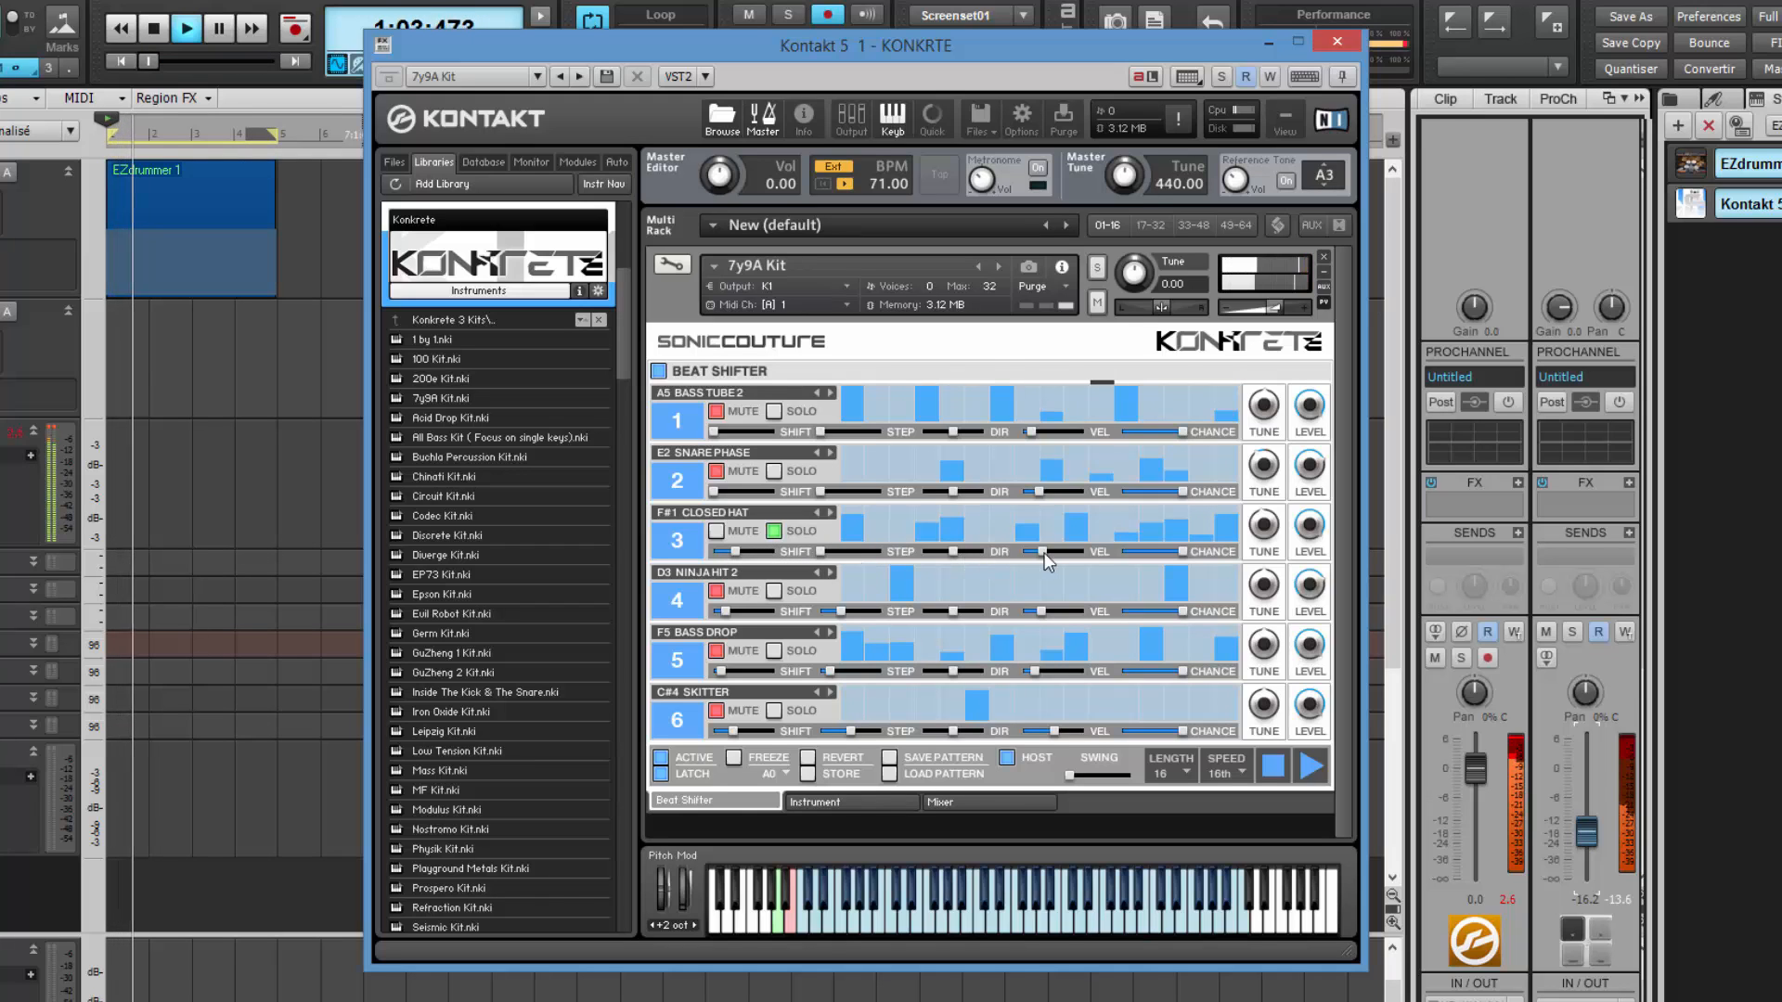
# Raise track 3's Vel amount to just past halfway and try both extremes of its Dir setting before centring it.
pyautogui.moveTo(1043, 553); pyautogui.dragTo(1084, 561)
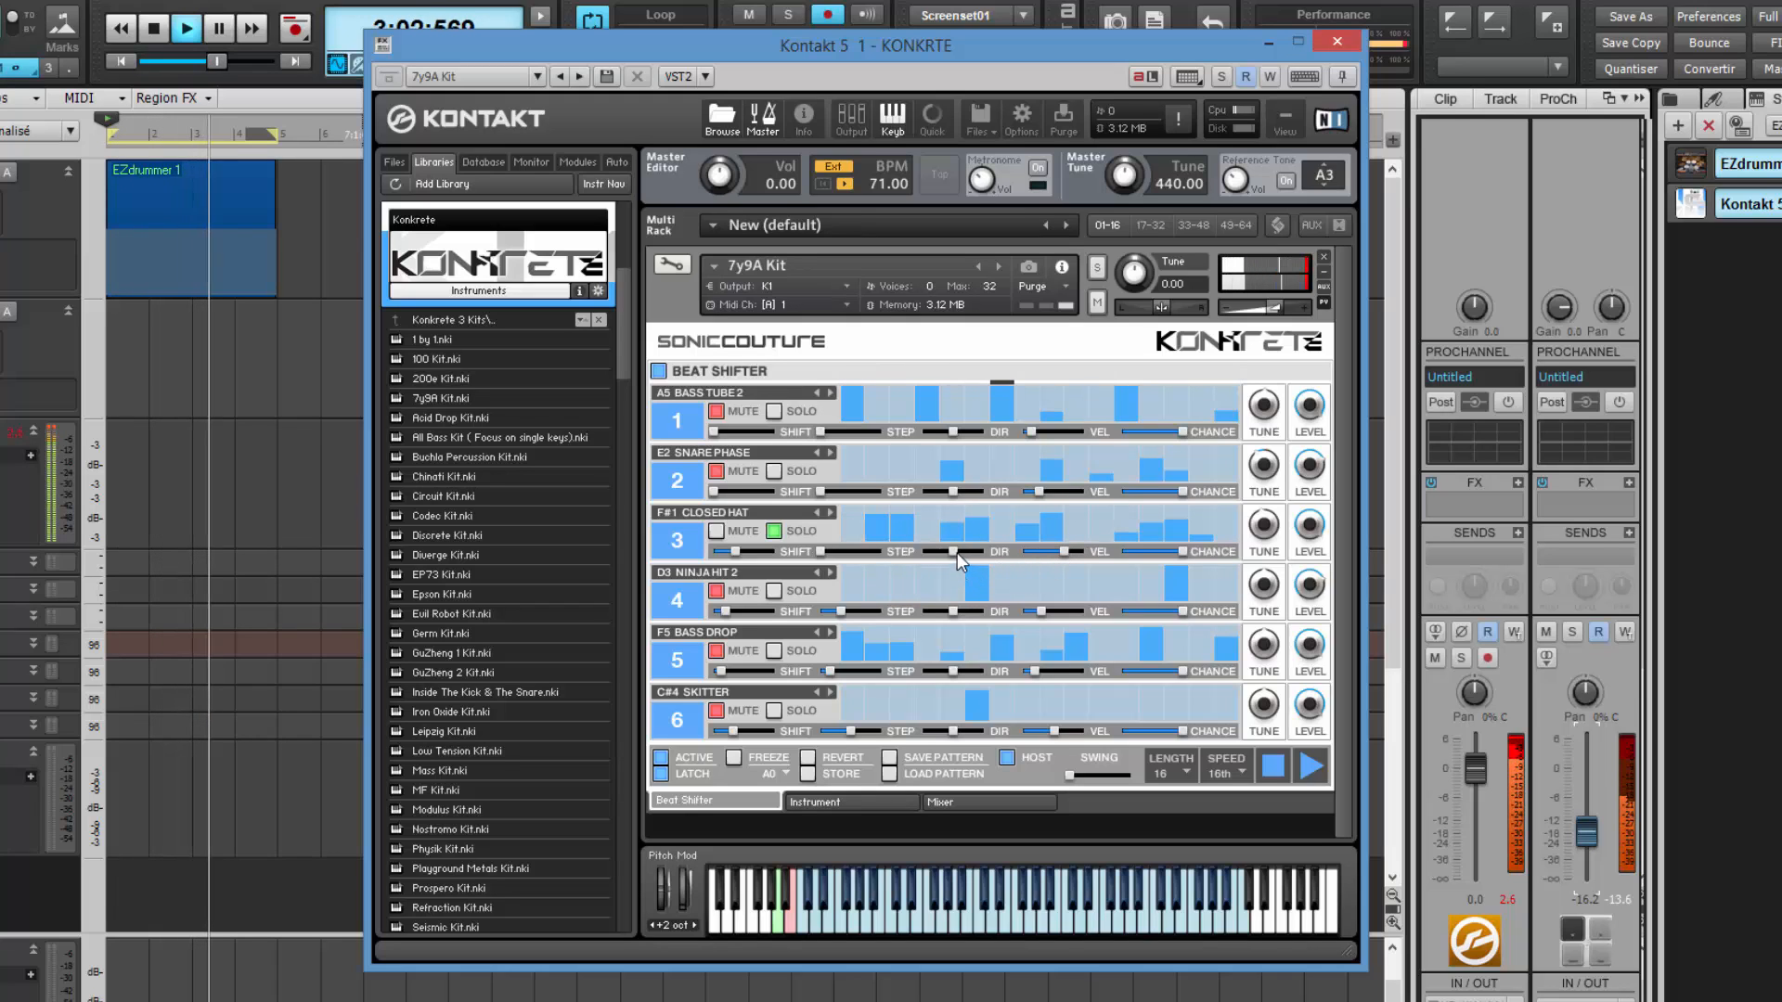
pyautogui.moveTo(954, 552); pyautogui.dragTo(995, 559)
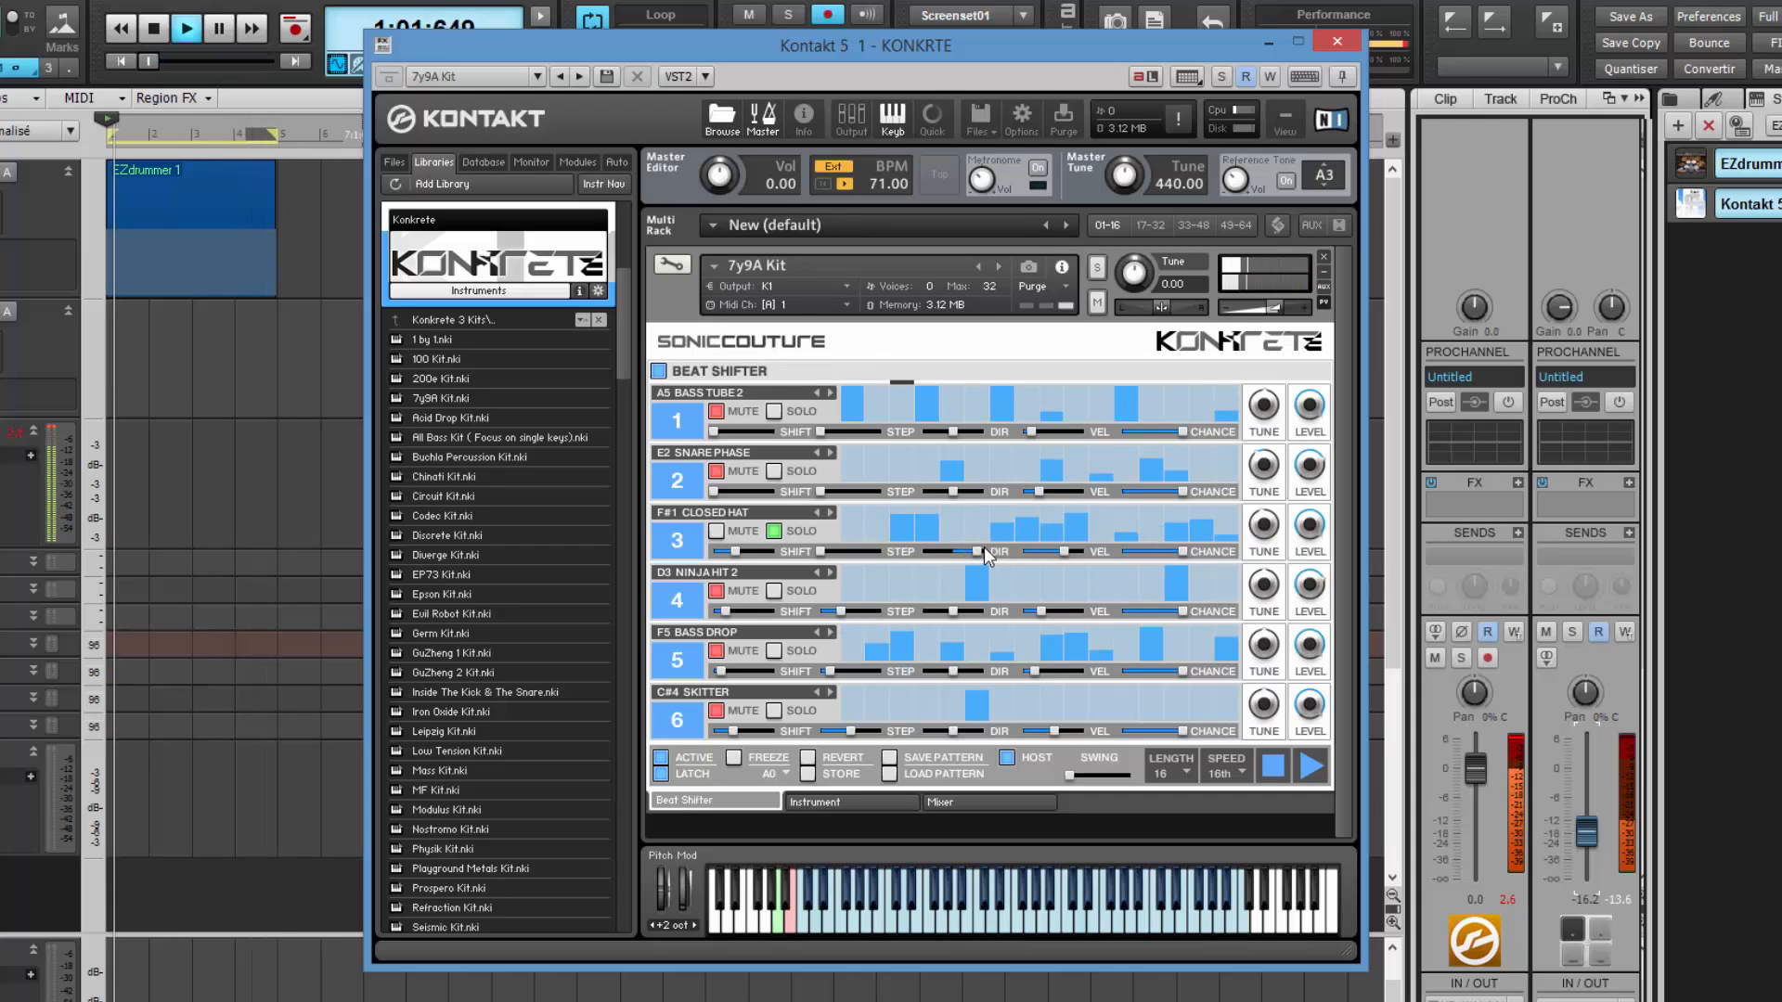
pyautogui.moveTo(938, 547); pyautogui.dragTo(889, 547)
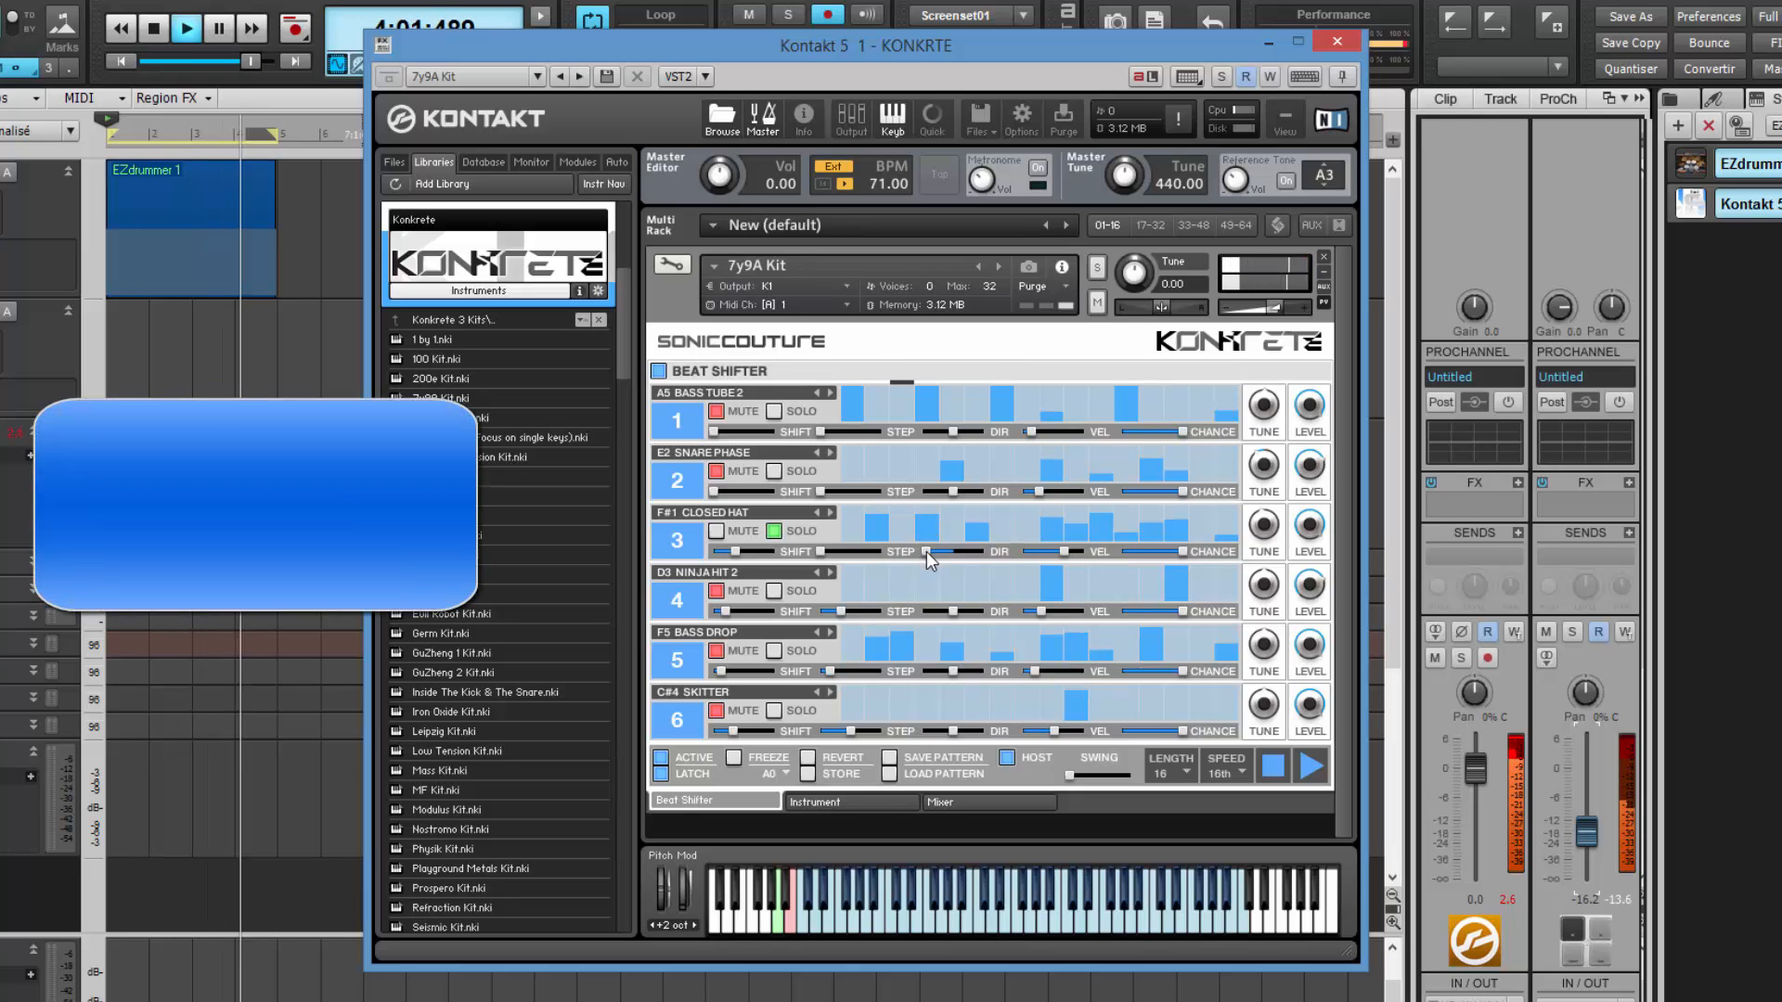
pyautogui.moveTo(926, 551); pyautogui.dragTo(951, 556)
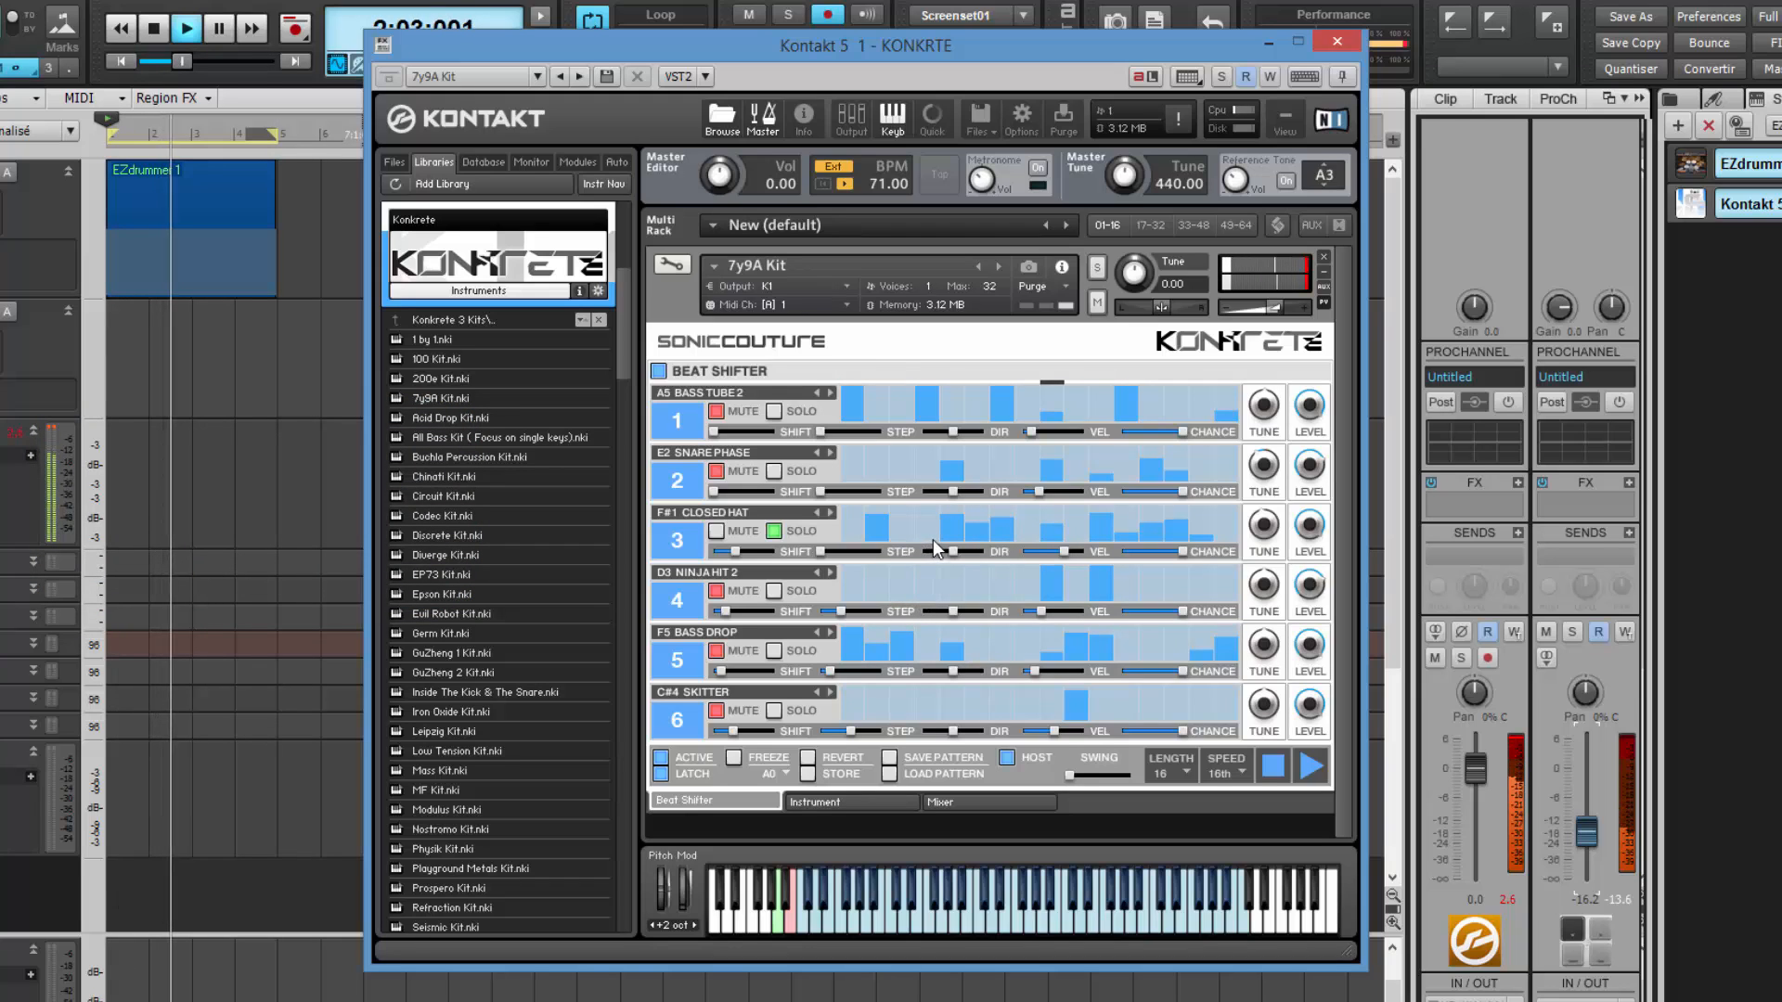
# Freeze and unfreeze the shifting pattern, and revert the Beat Shifter to its stored pattern.
pyautogui.click(736, 755)
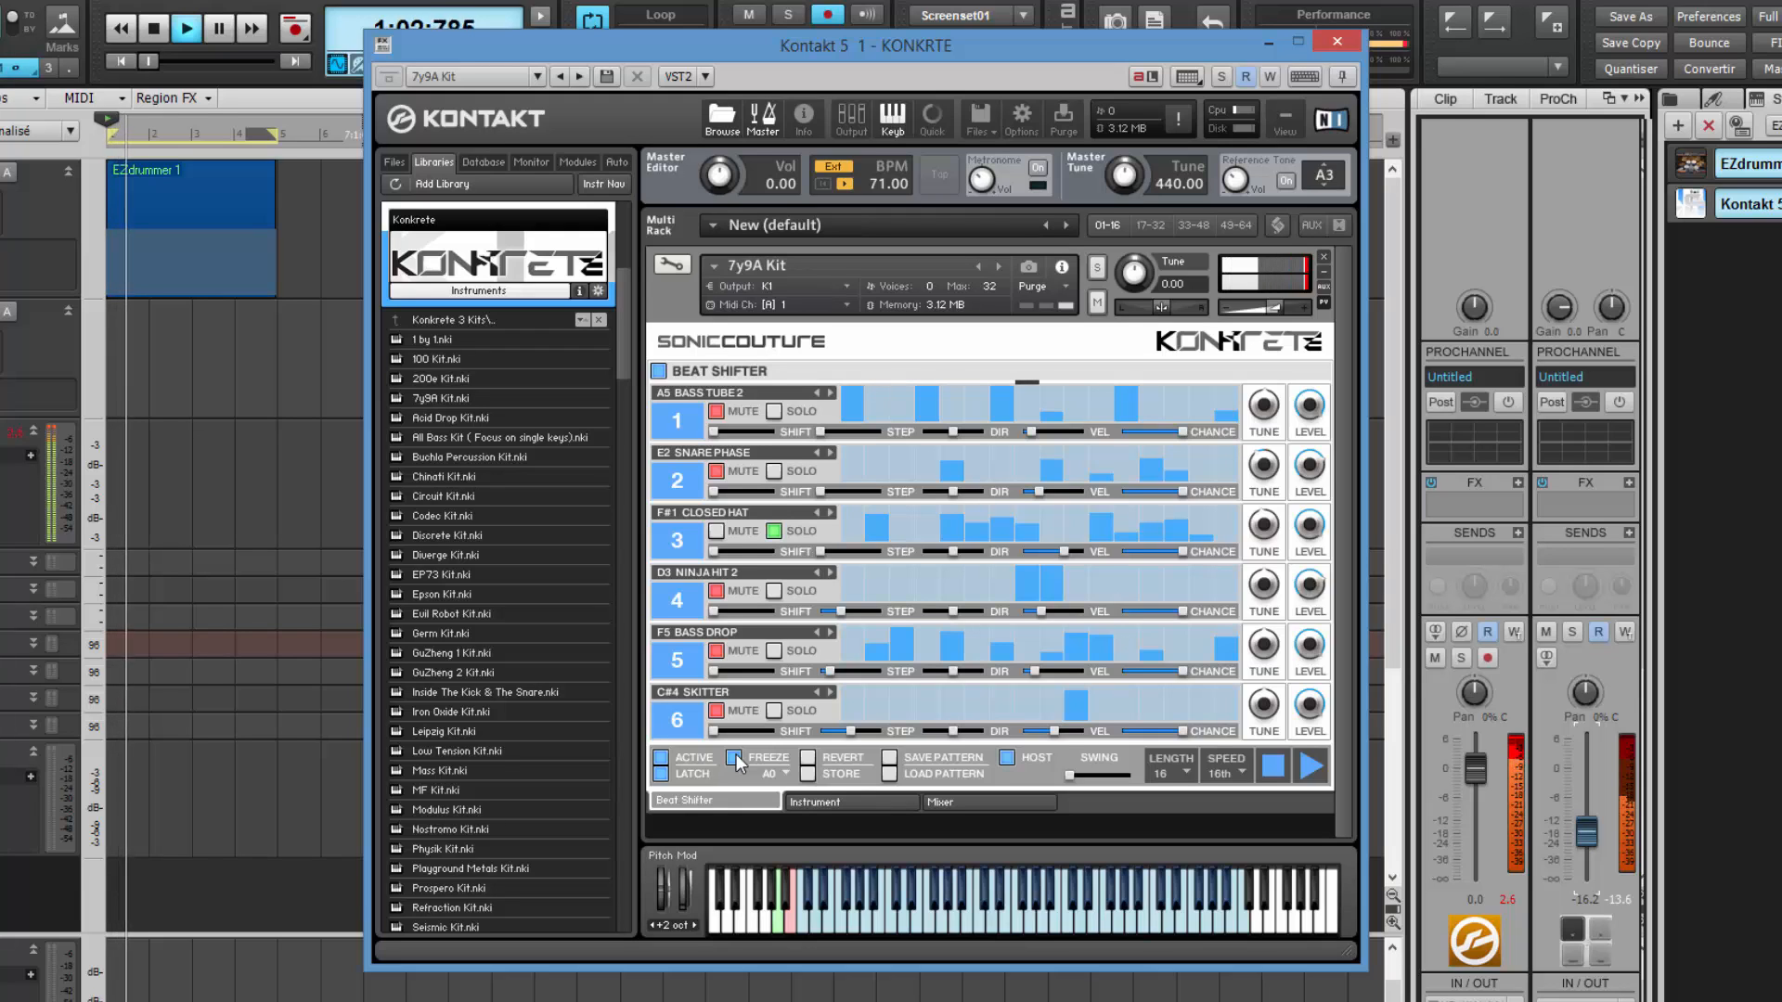
pyautogui.click(734, 757)
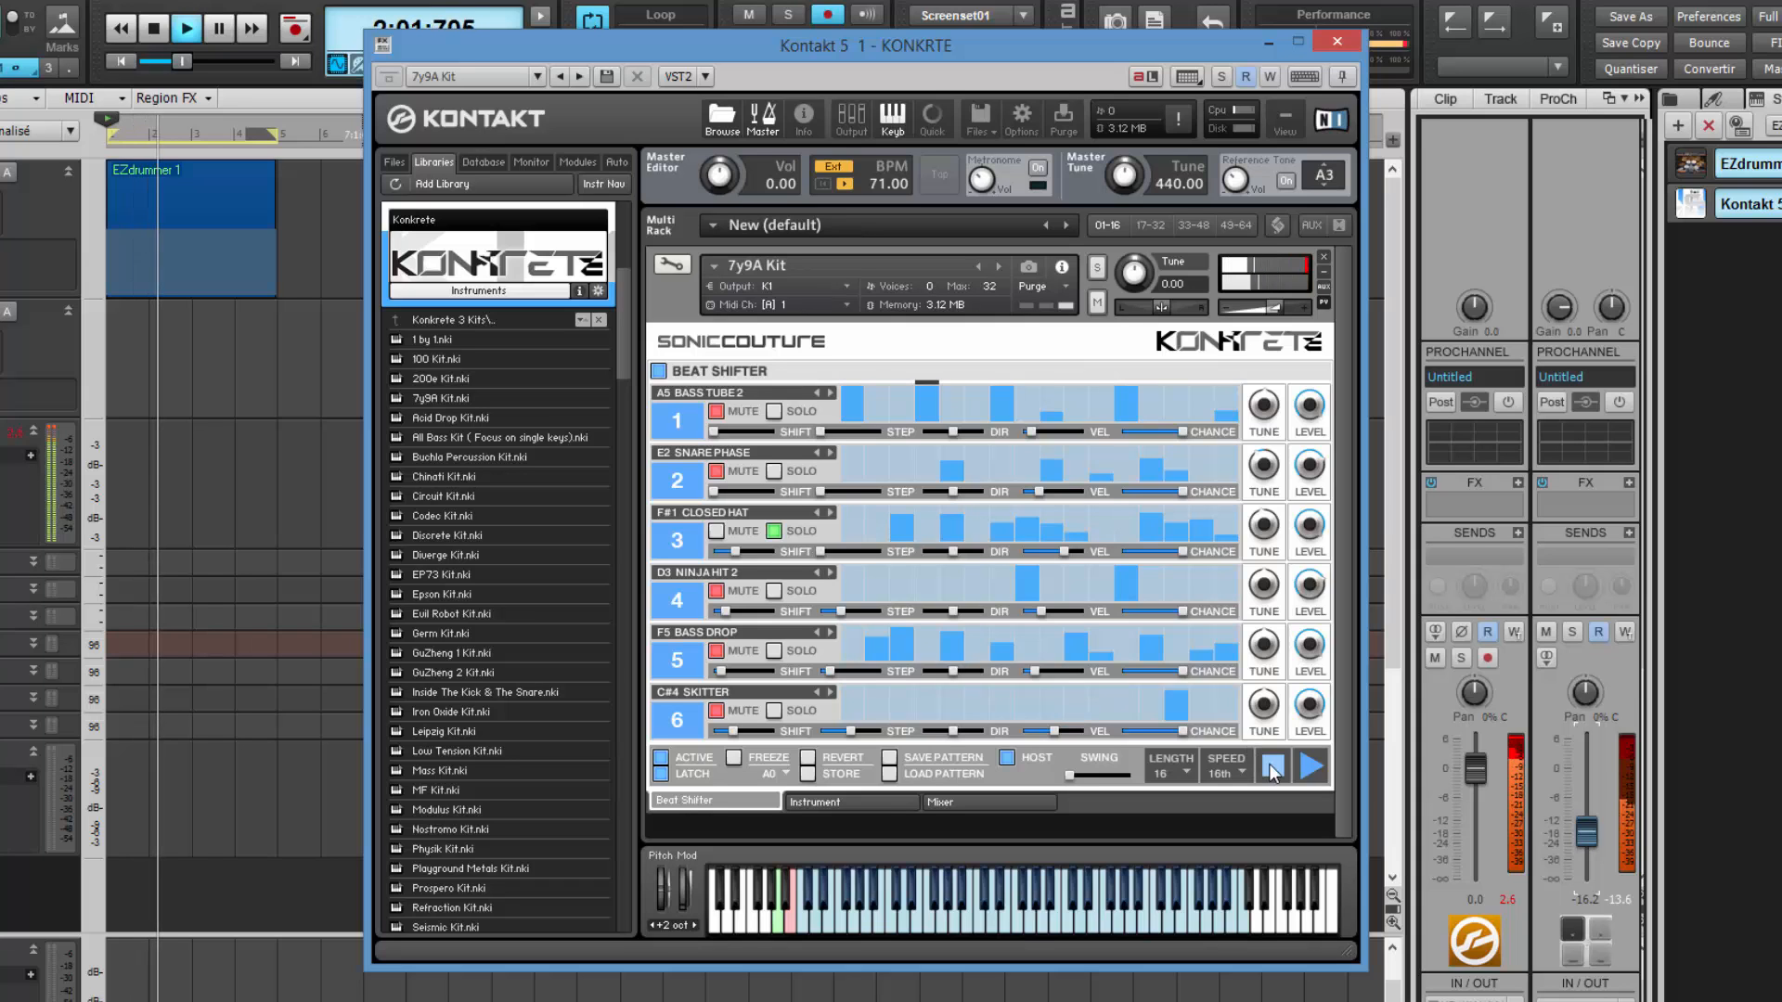
pyautogui.click(808, 758)
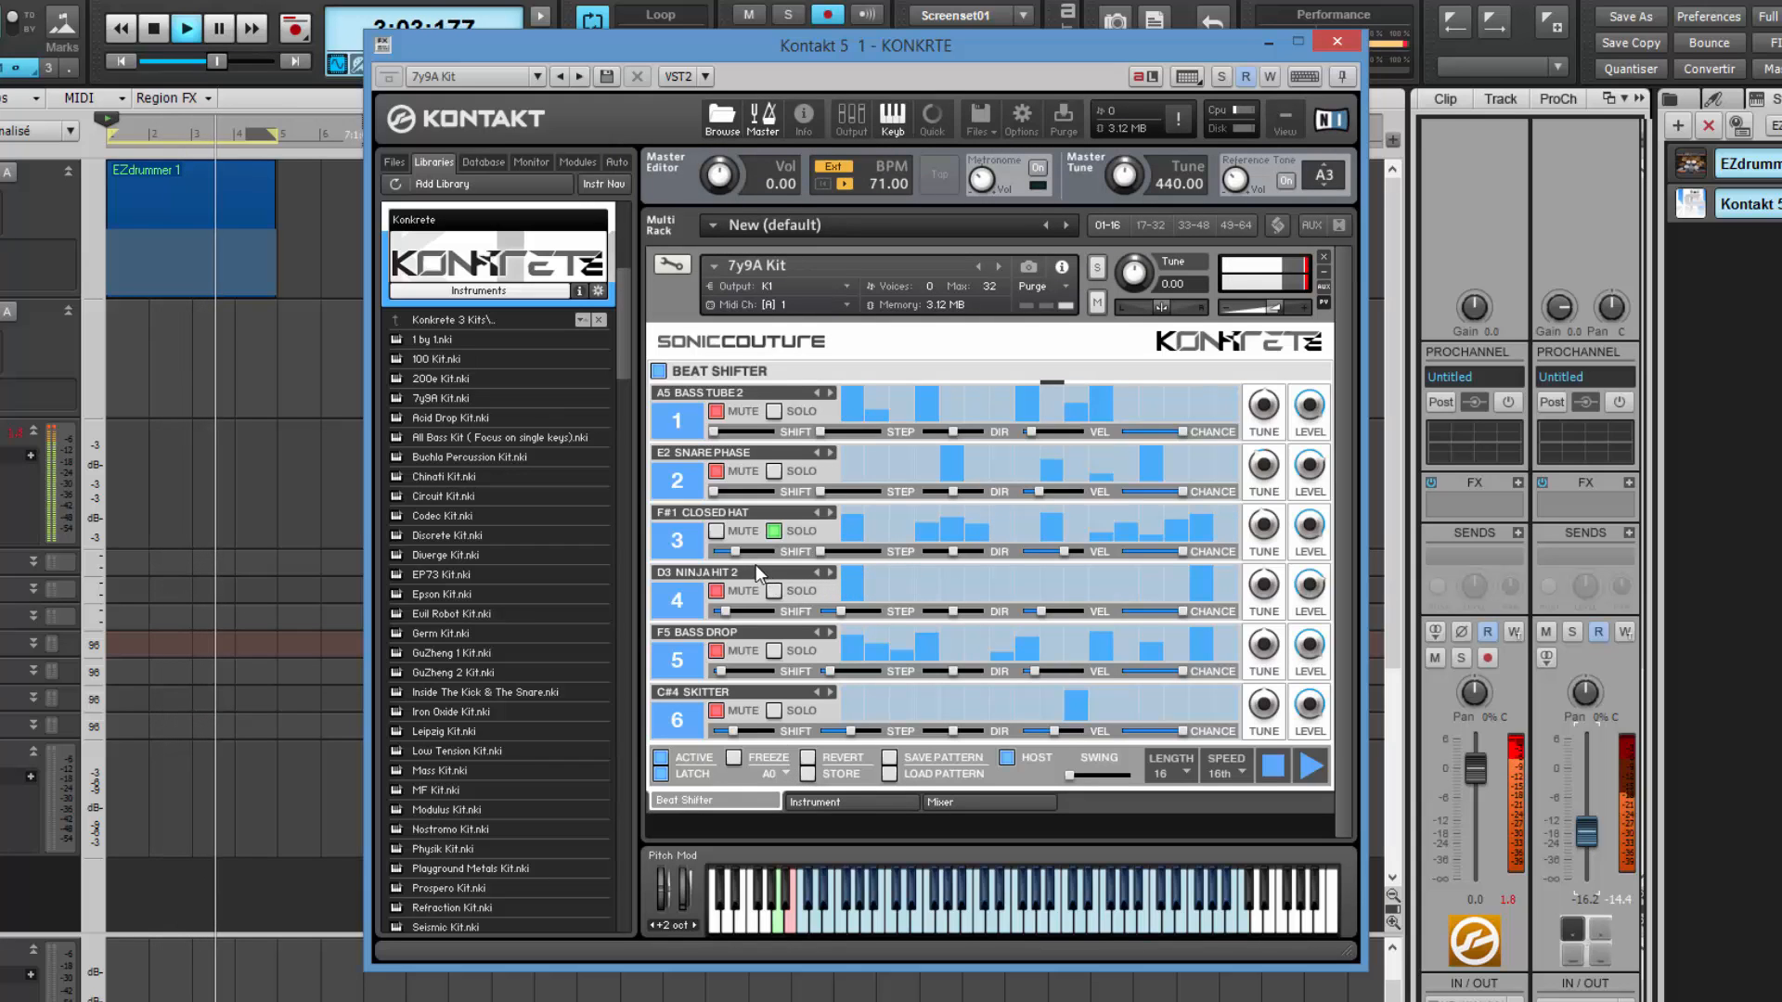
# Set track 3's Shift amount to minimum, turn off its solo, and mute tracks 4, 5 and 6.
pyautogui.moveTo(745, 555); pyautogui.dragTo(626, 553)
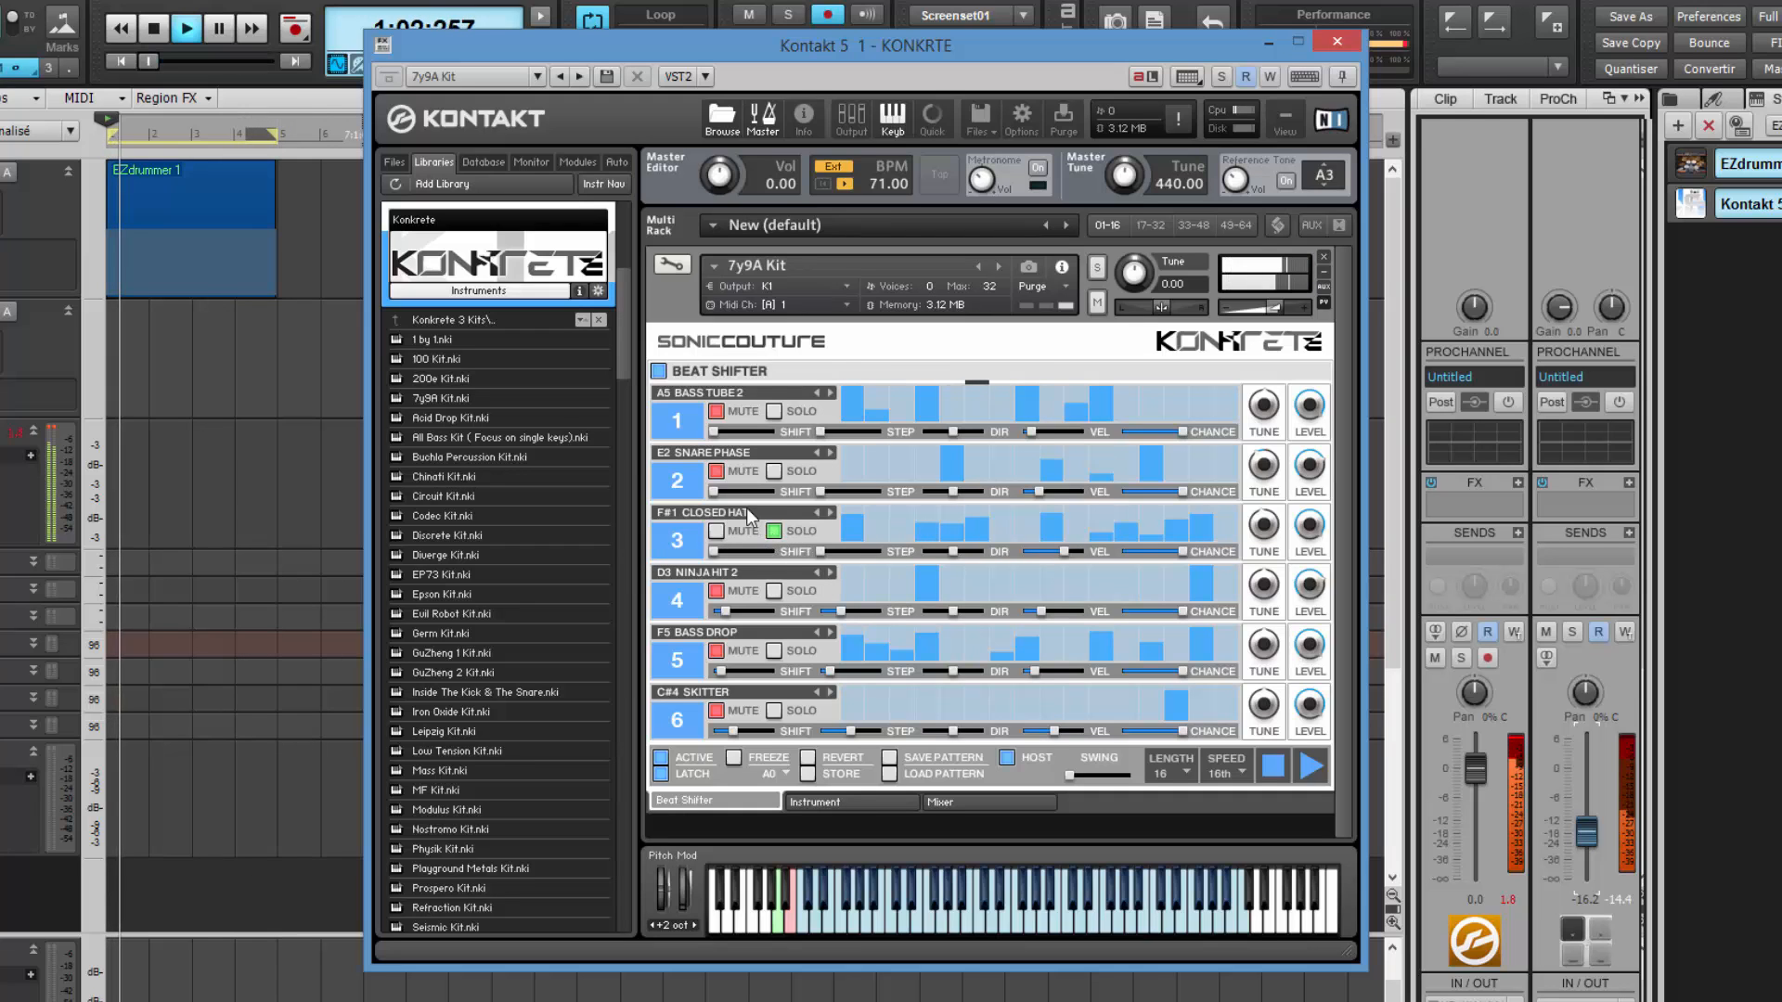
pyautogui.click(773, 531)
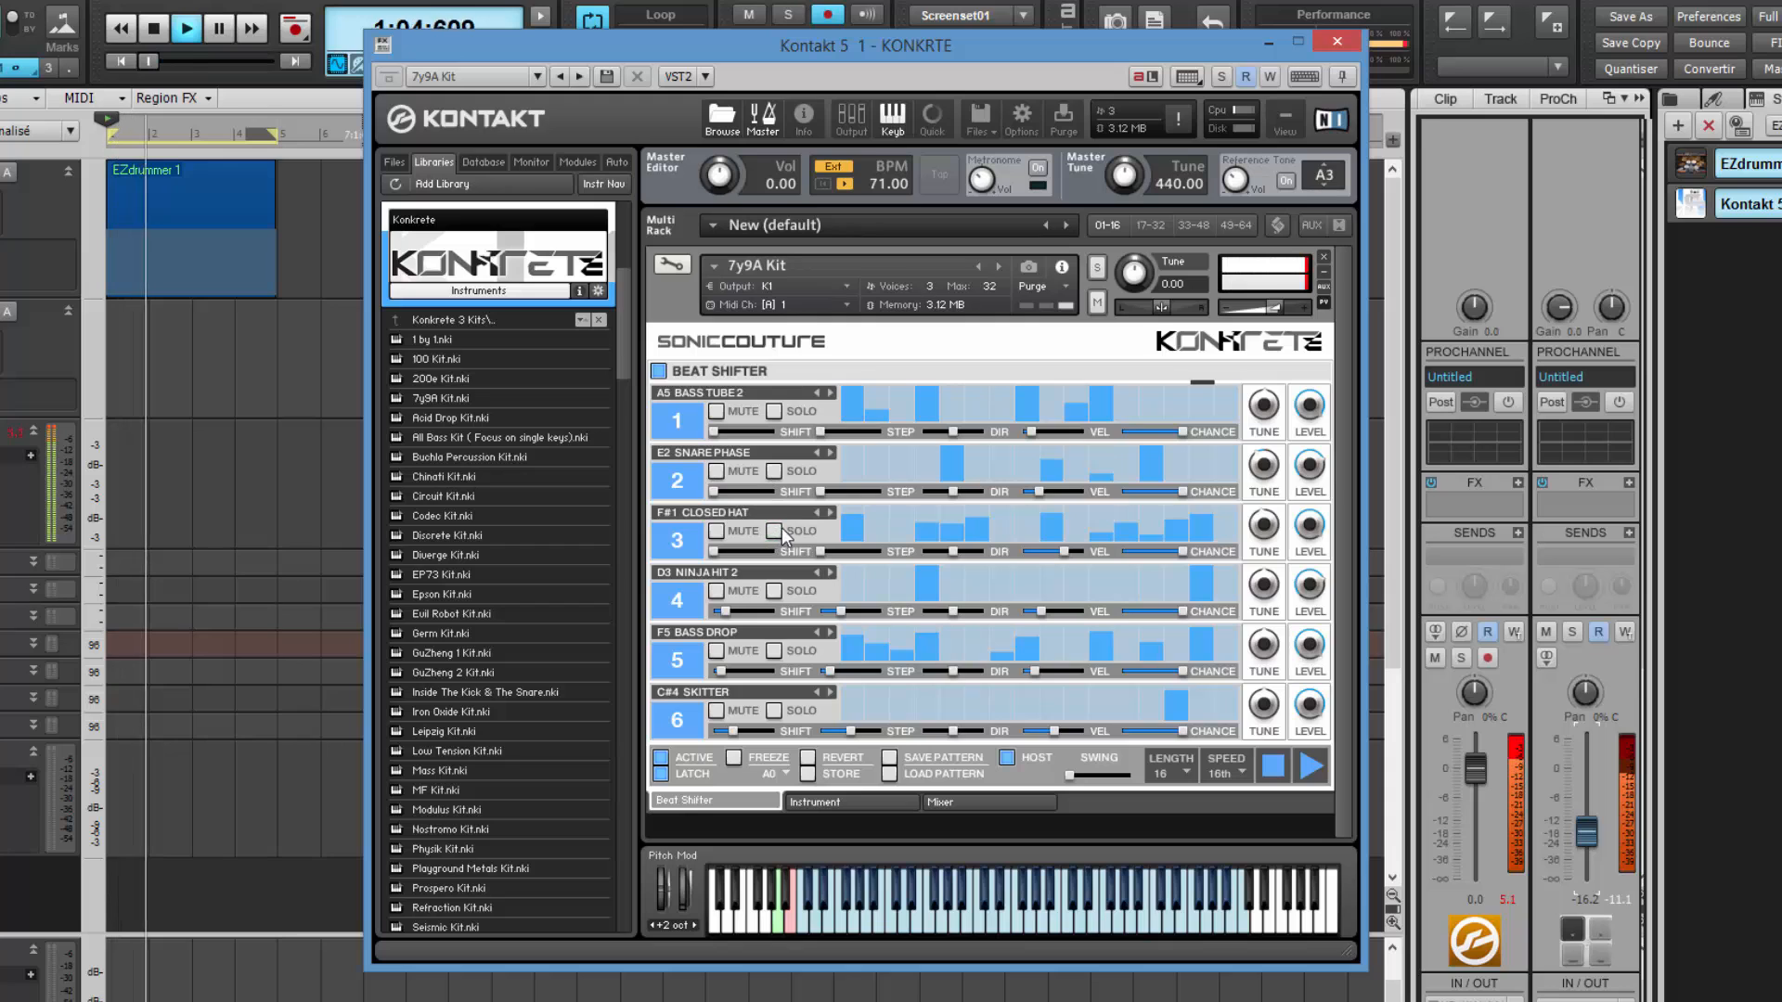
pyautogui.click(718, 592)
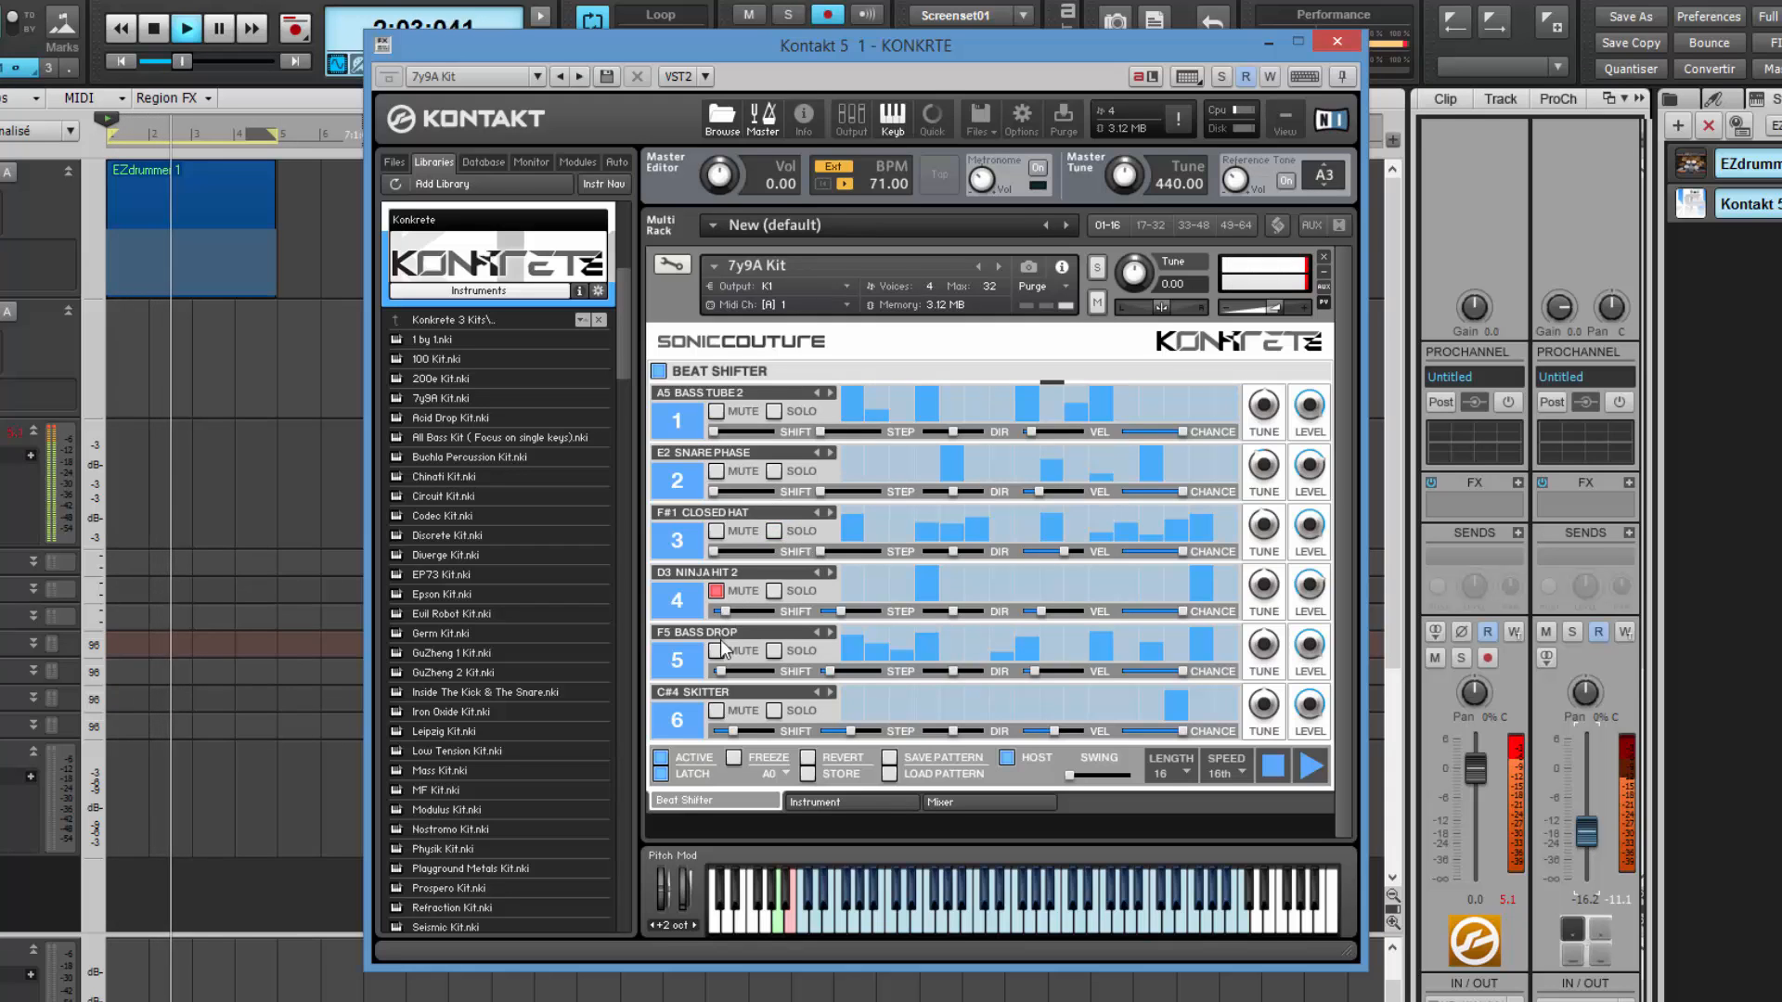
pyautogui.click(720, 638)
pyautogui.click(720, 656)
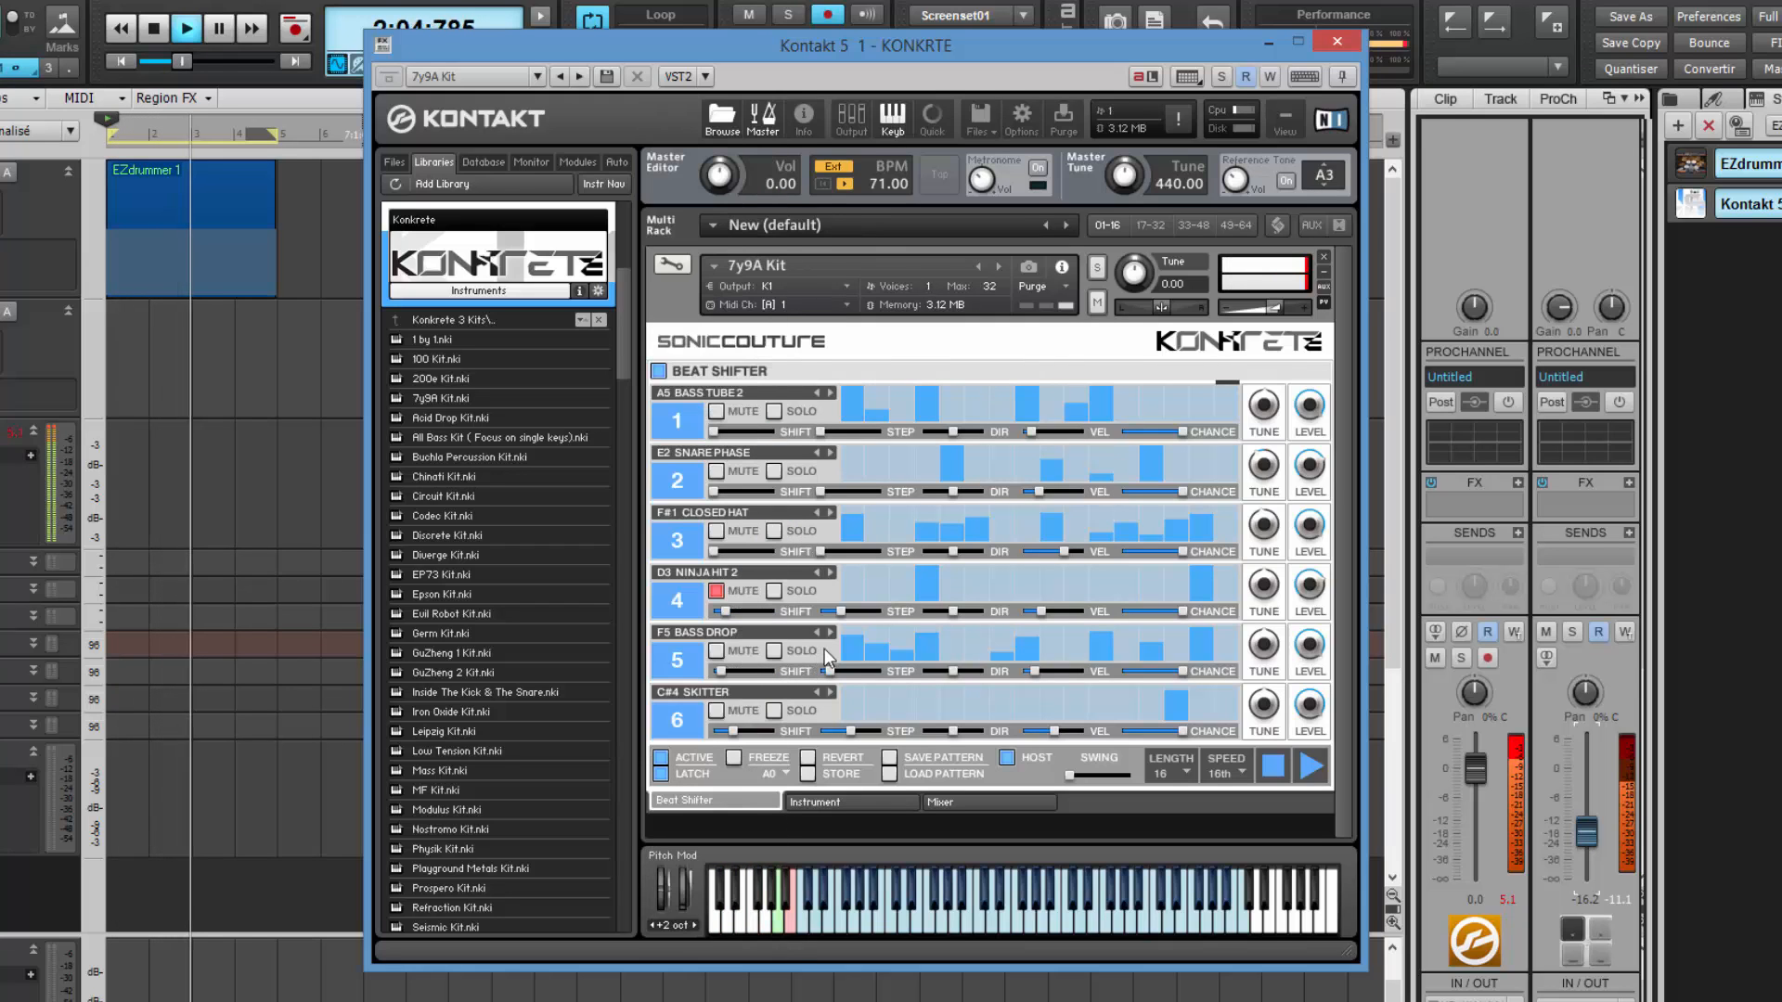
pyautogui.click(717, 651)
pyautogui.click(715, 711)
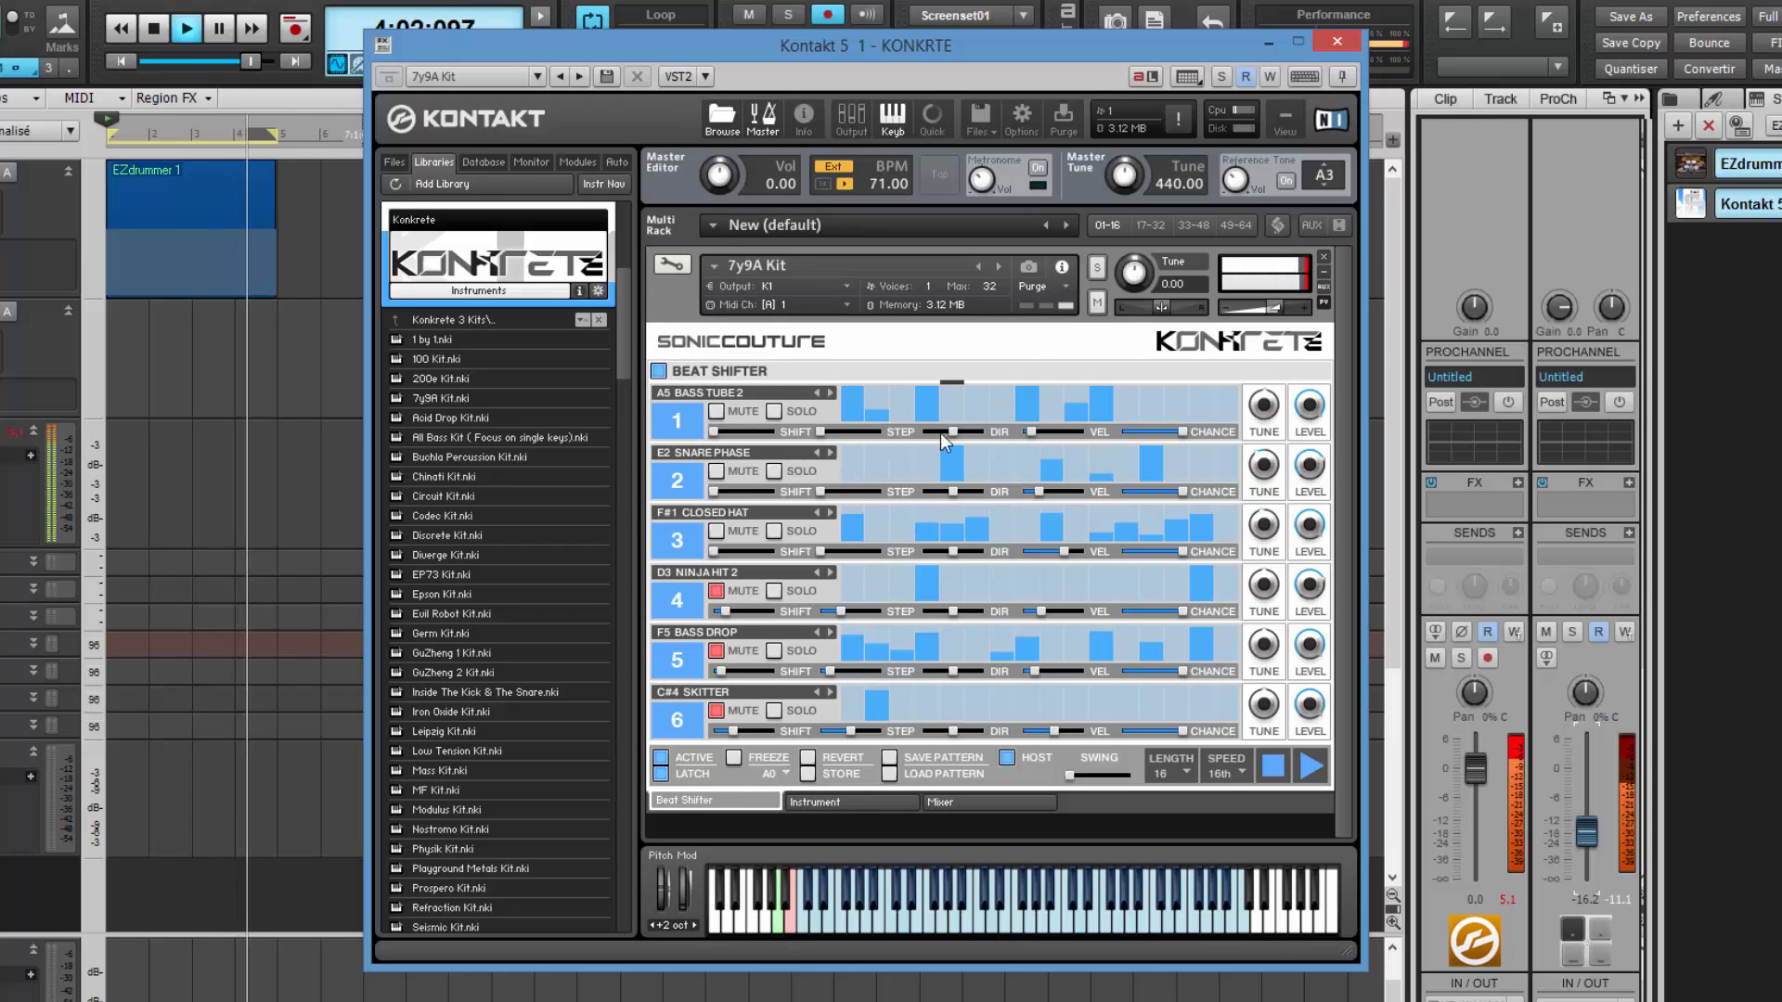
# Raise track 1's Shift amount slightly to vary its pattern, freeze the pattern and stop playback.
pyautogui.moveTo(1304, 442)
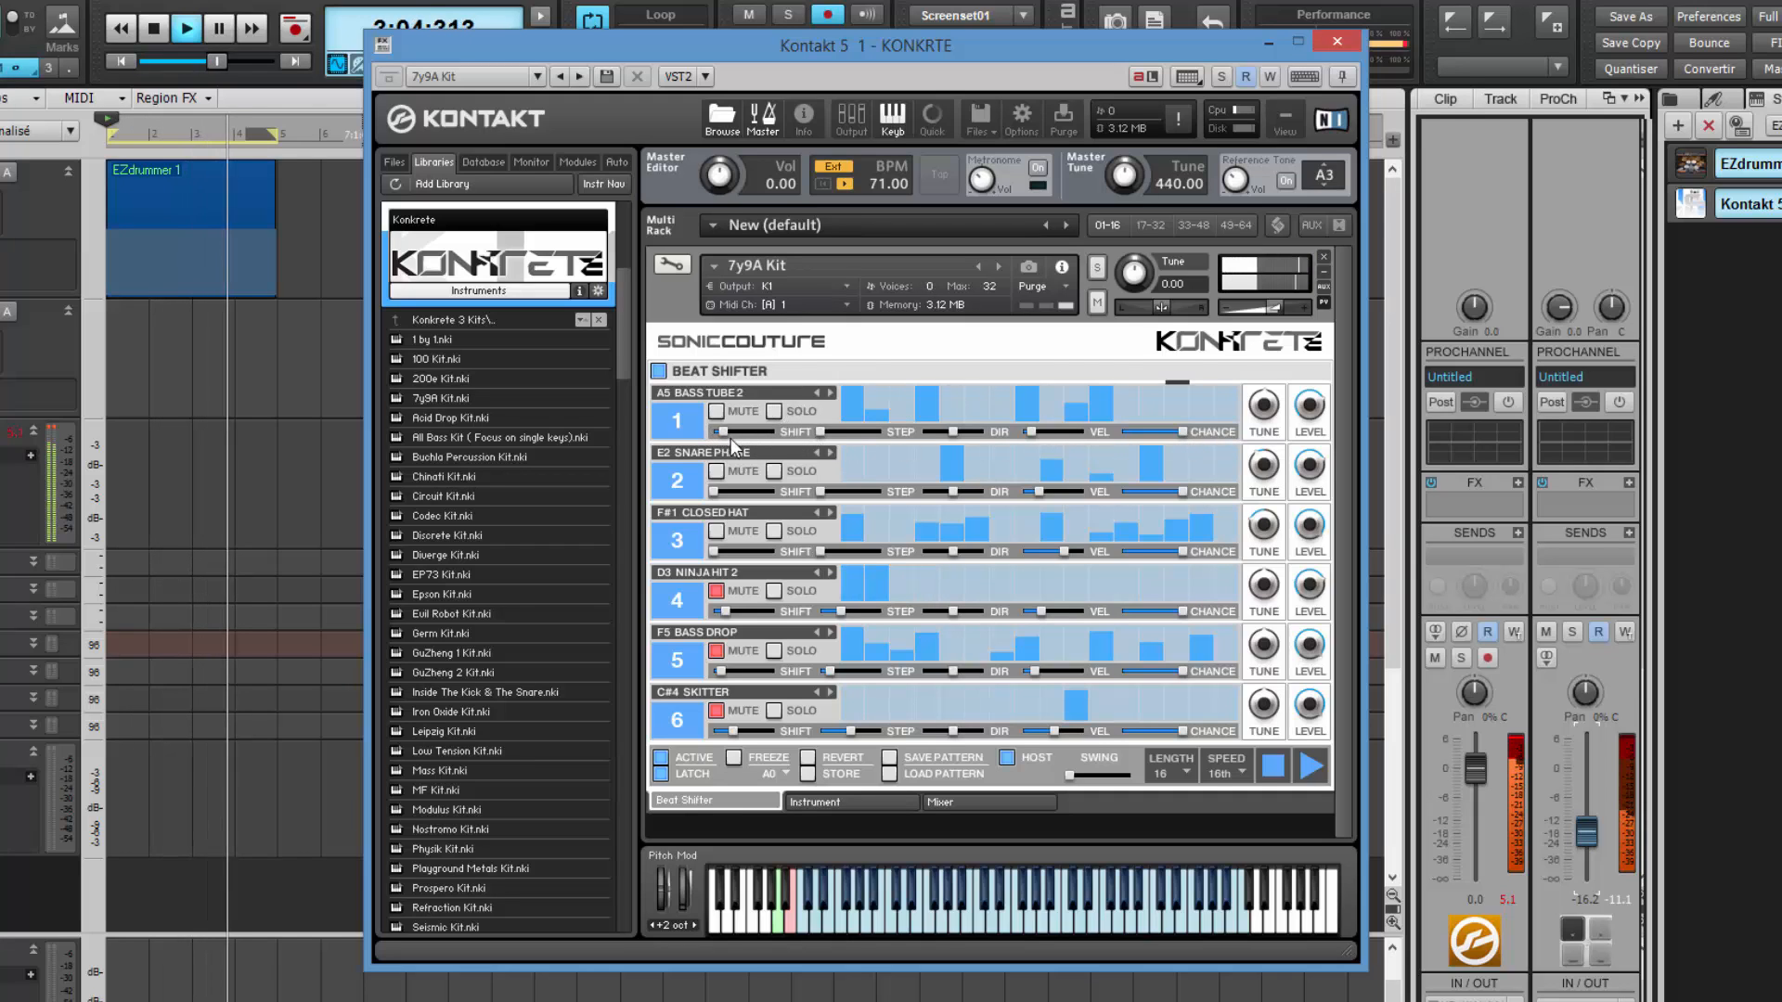
pyautogui.moveTo(731, 437); pyautogui.dragTo(744, 442)
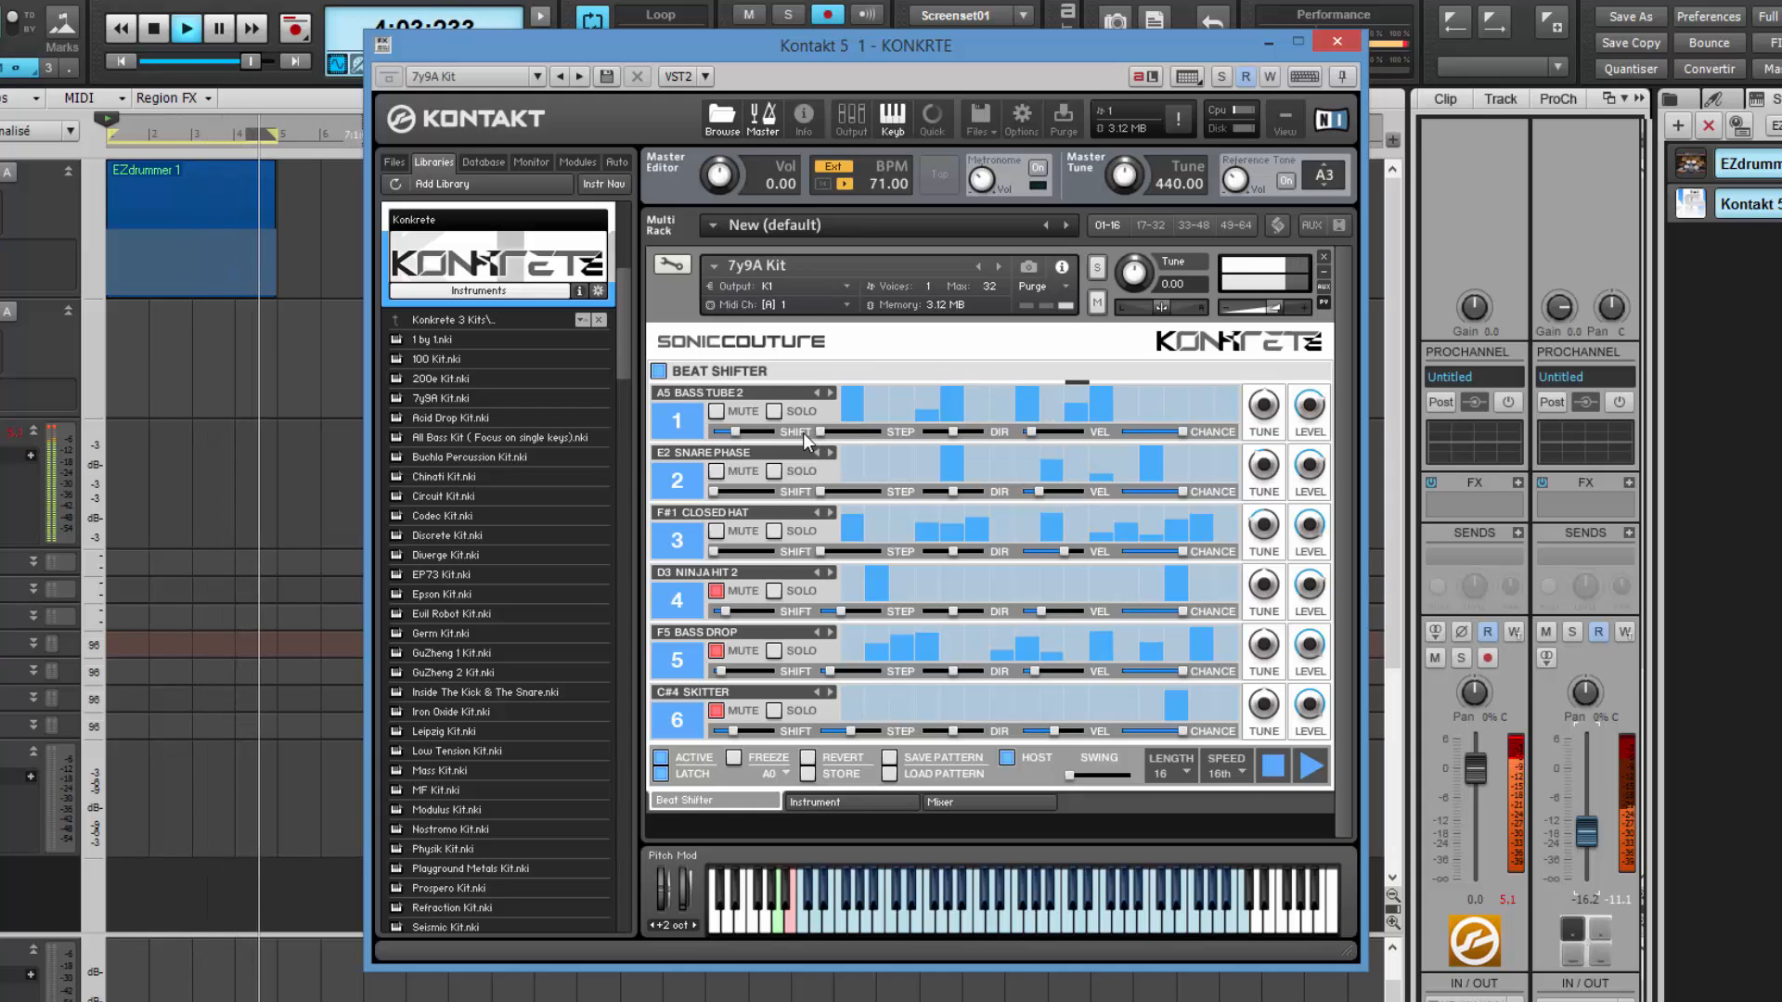
pyautogui.click(737, 756)
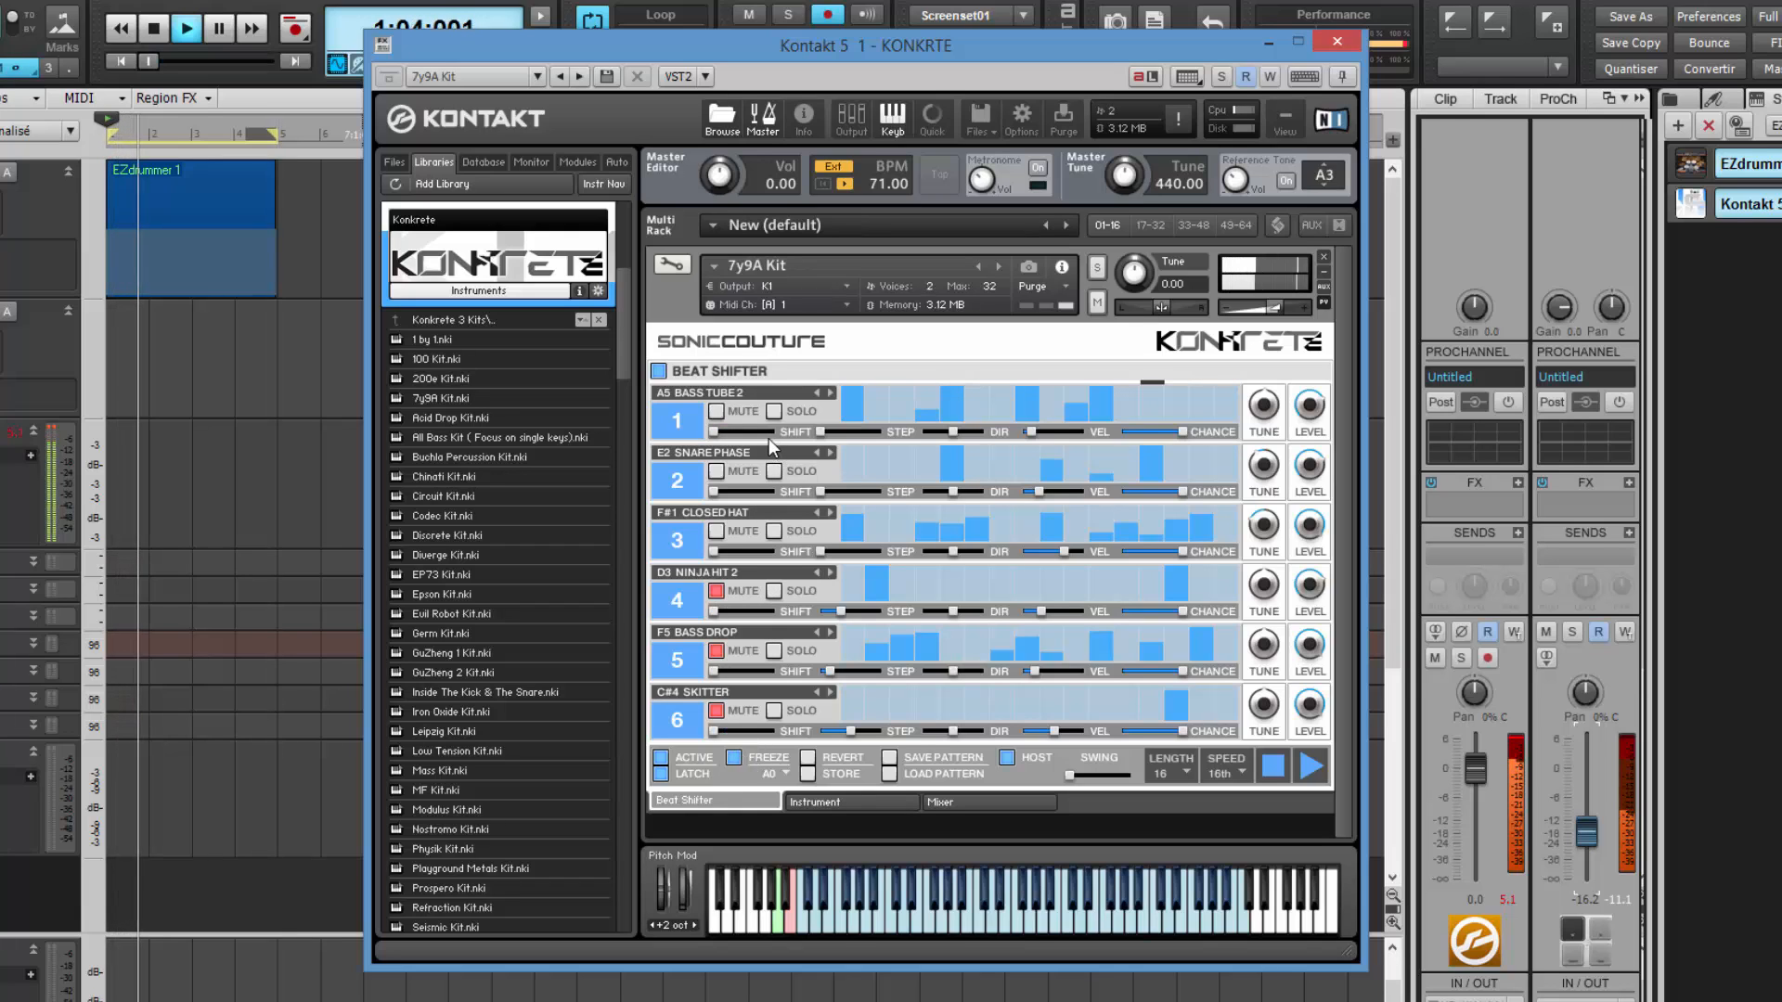
pyautogui.press('space')
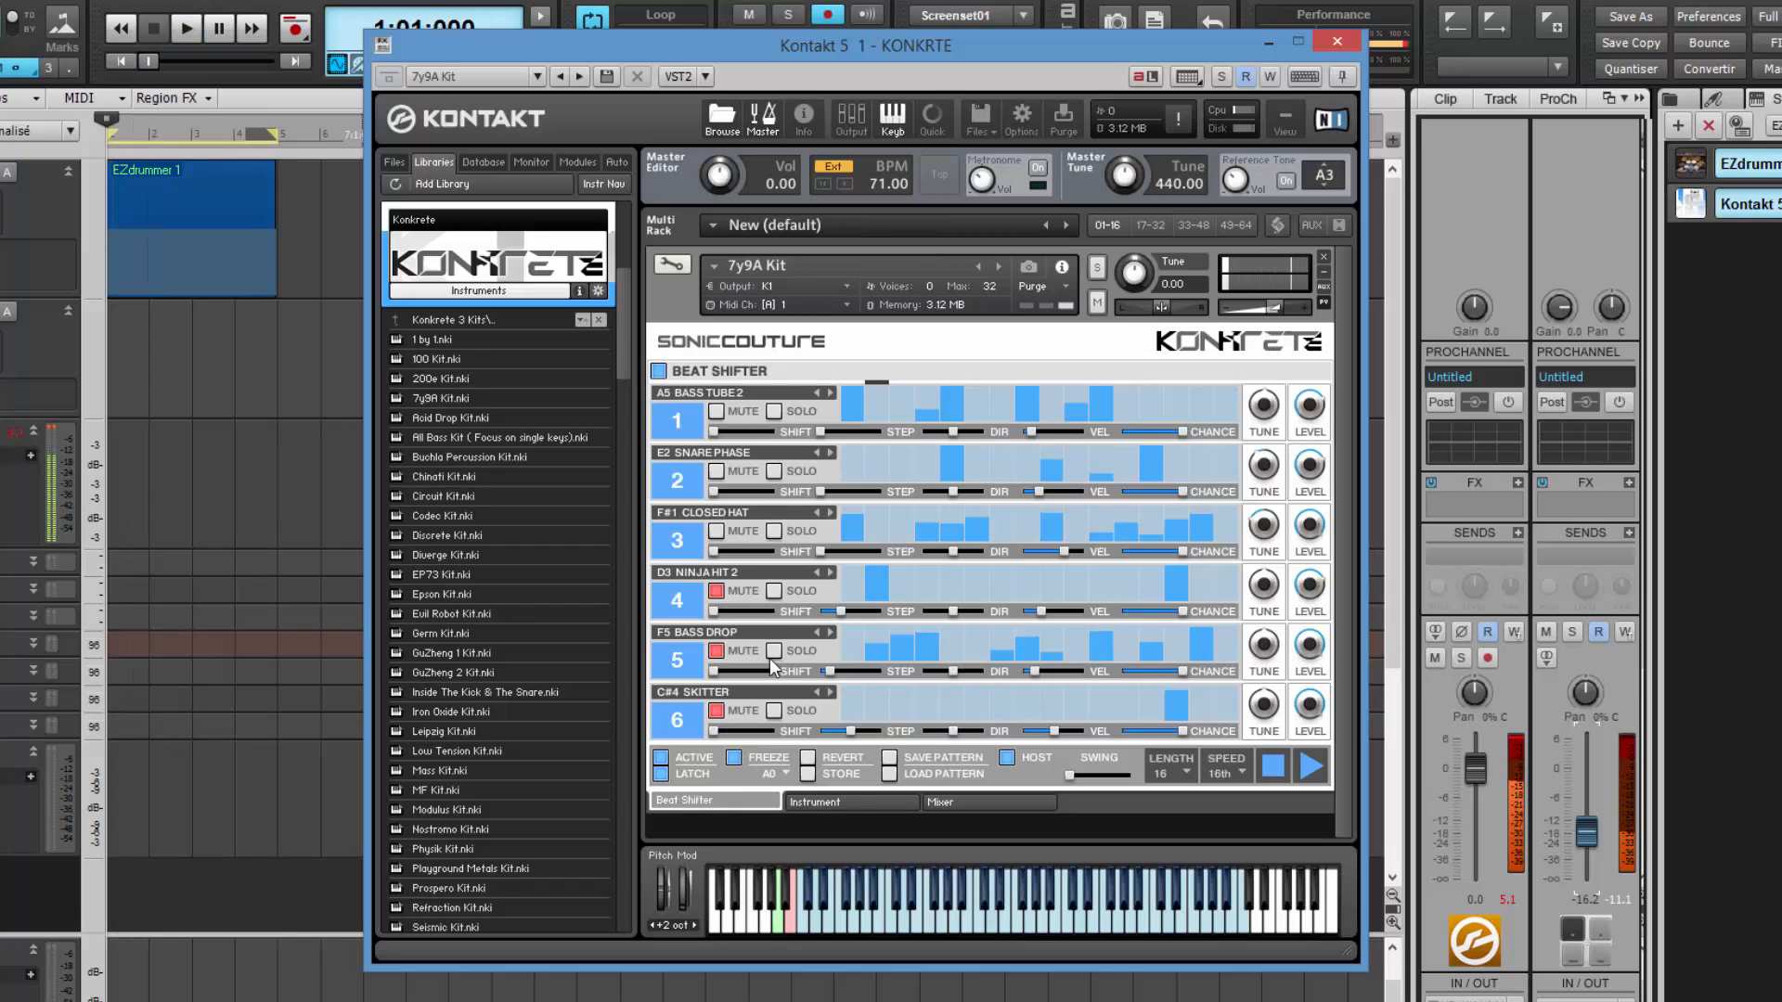
# Unfreeze the pattern, play it and raise track 2's Shift amount to about two-thirds.
pyautogui.click(736, 756)
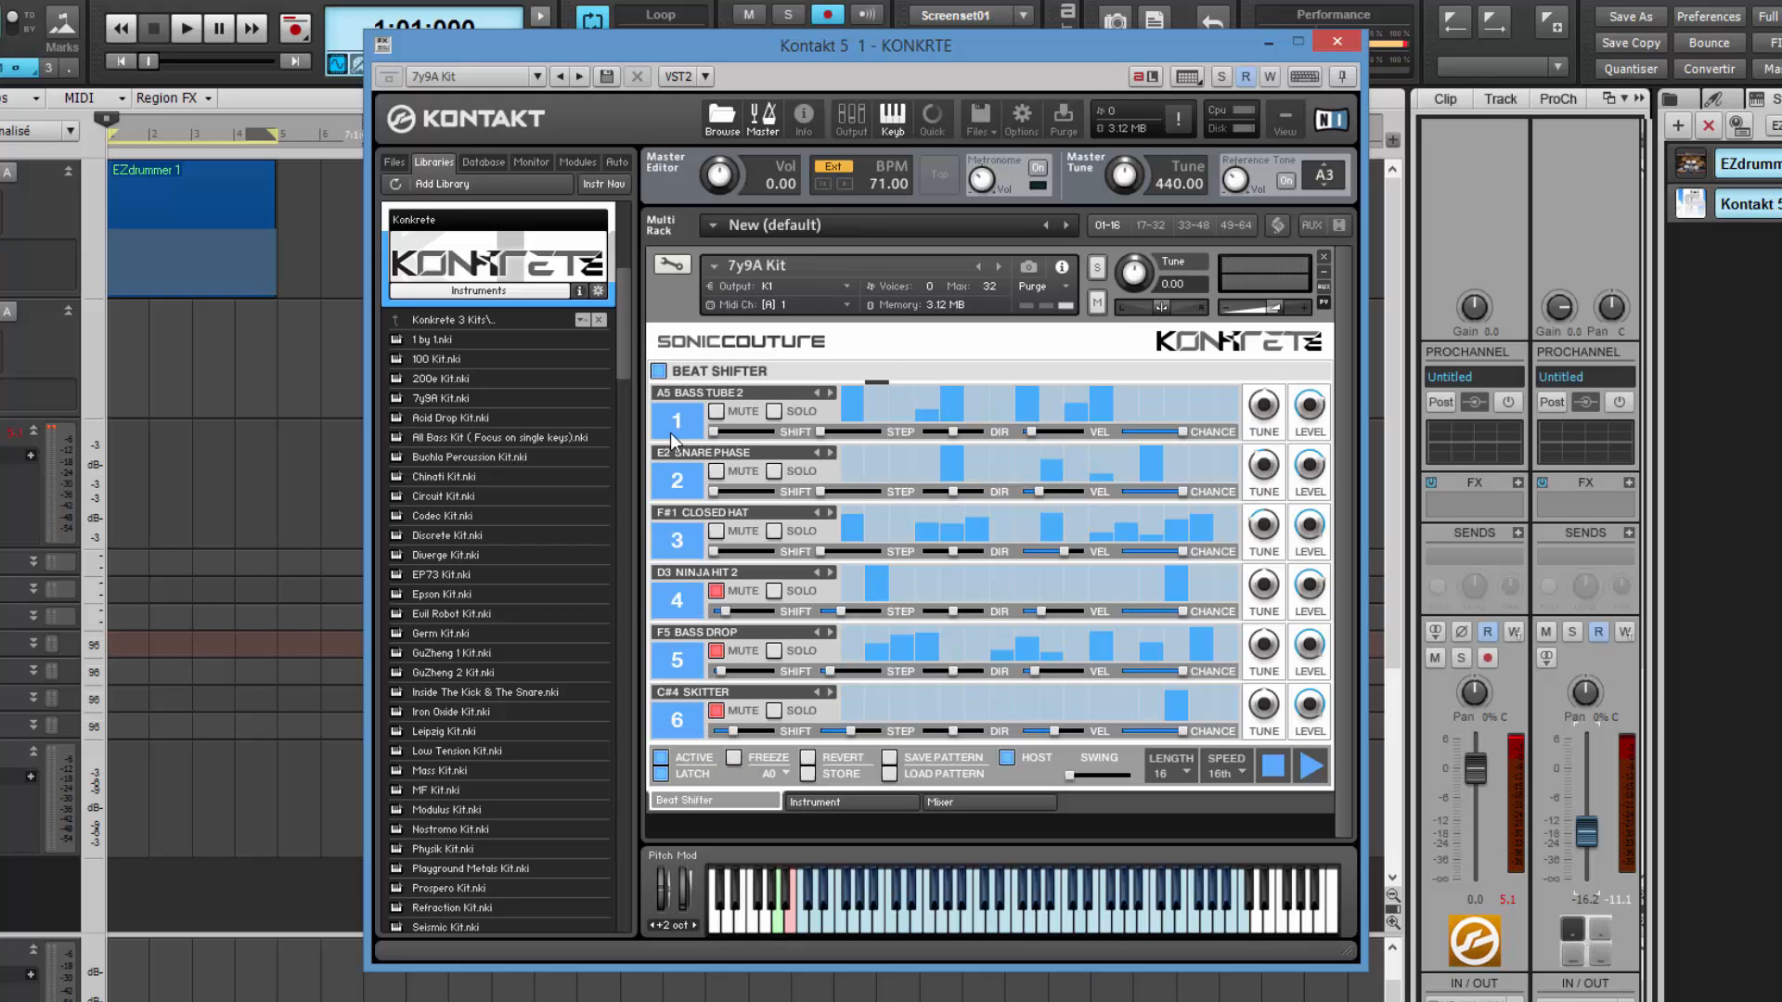
pyautogui.press('space')
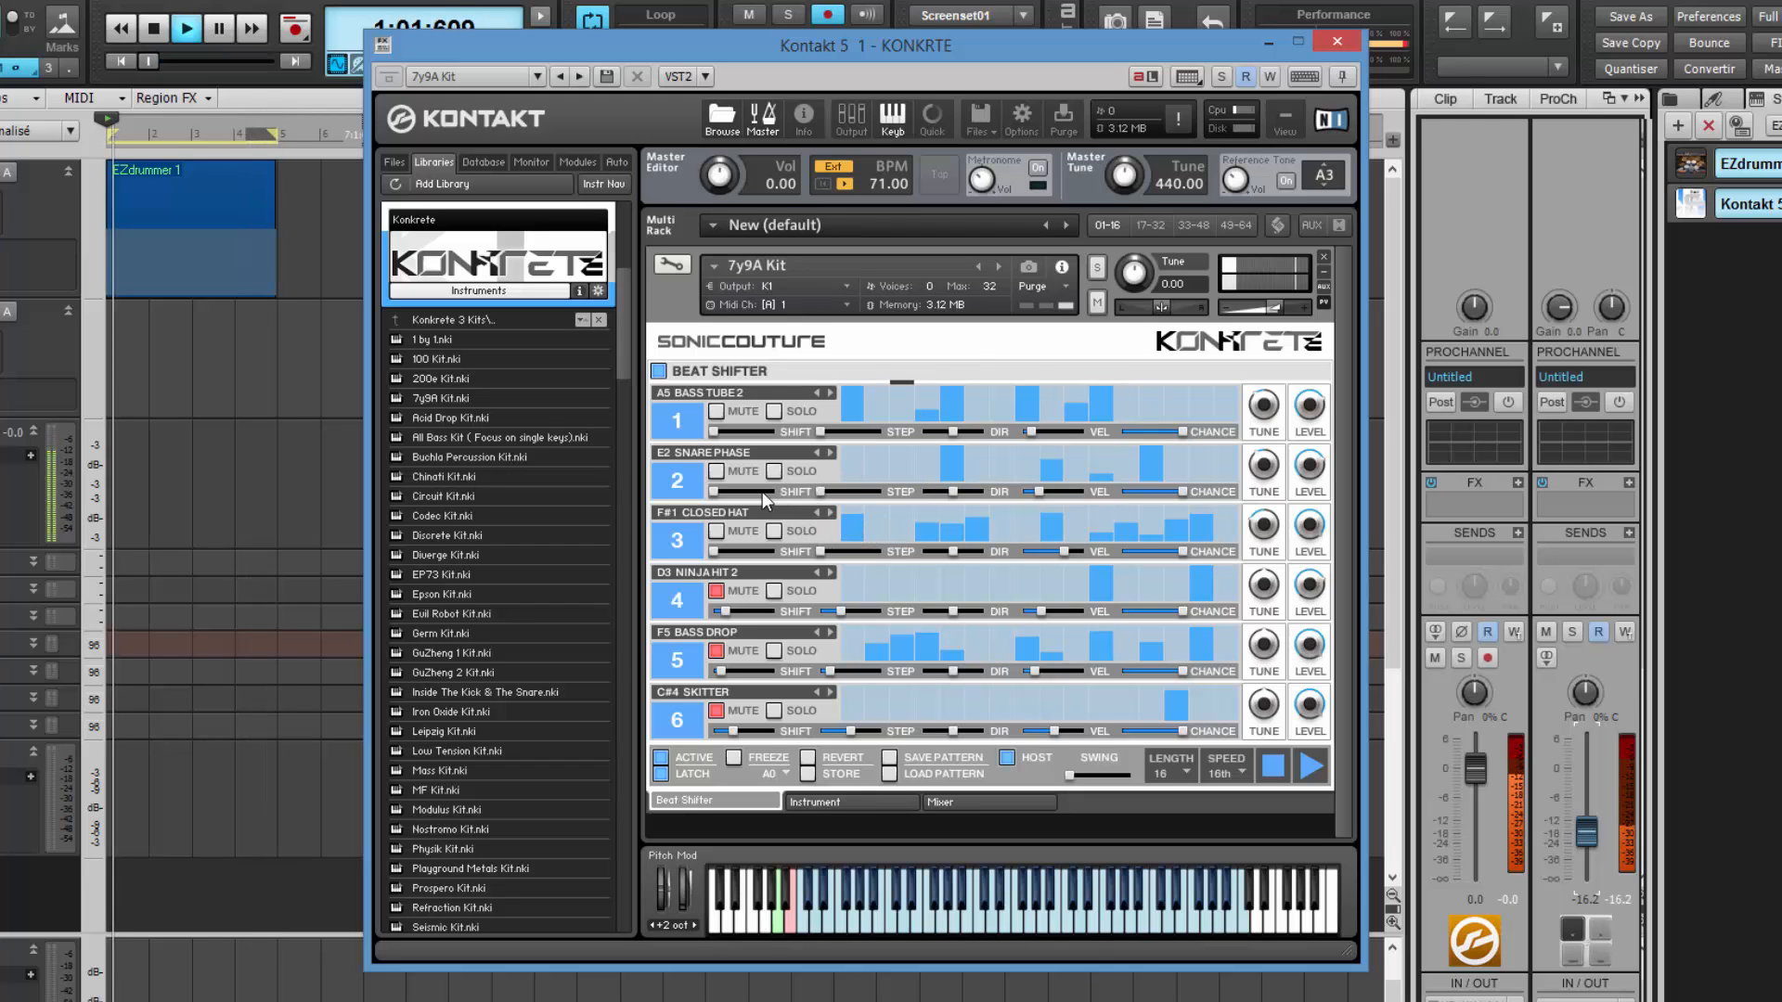
pyautogui.moveTo(819, 488); pyautogui.dragTo(839, 493)
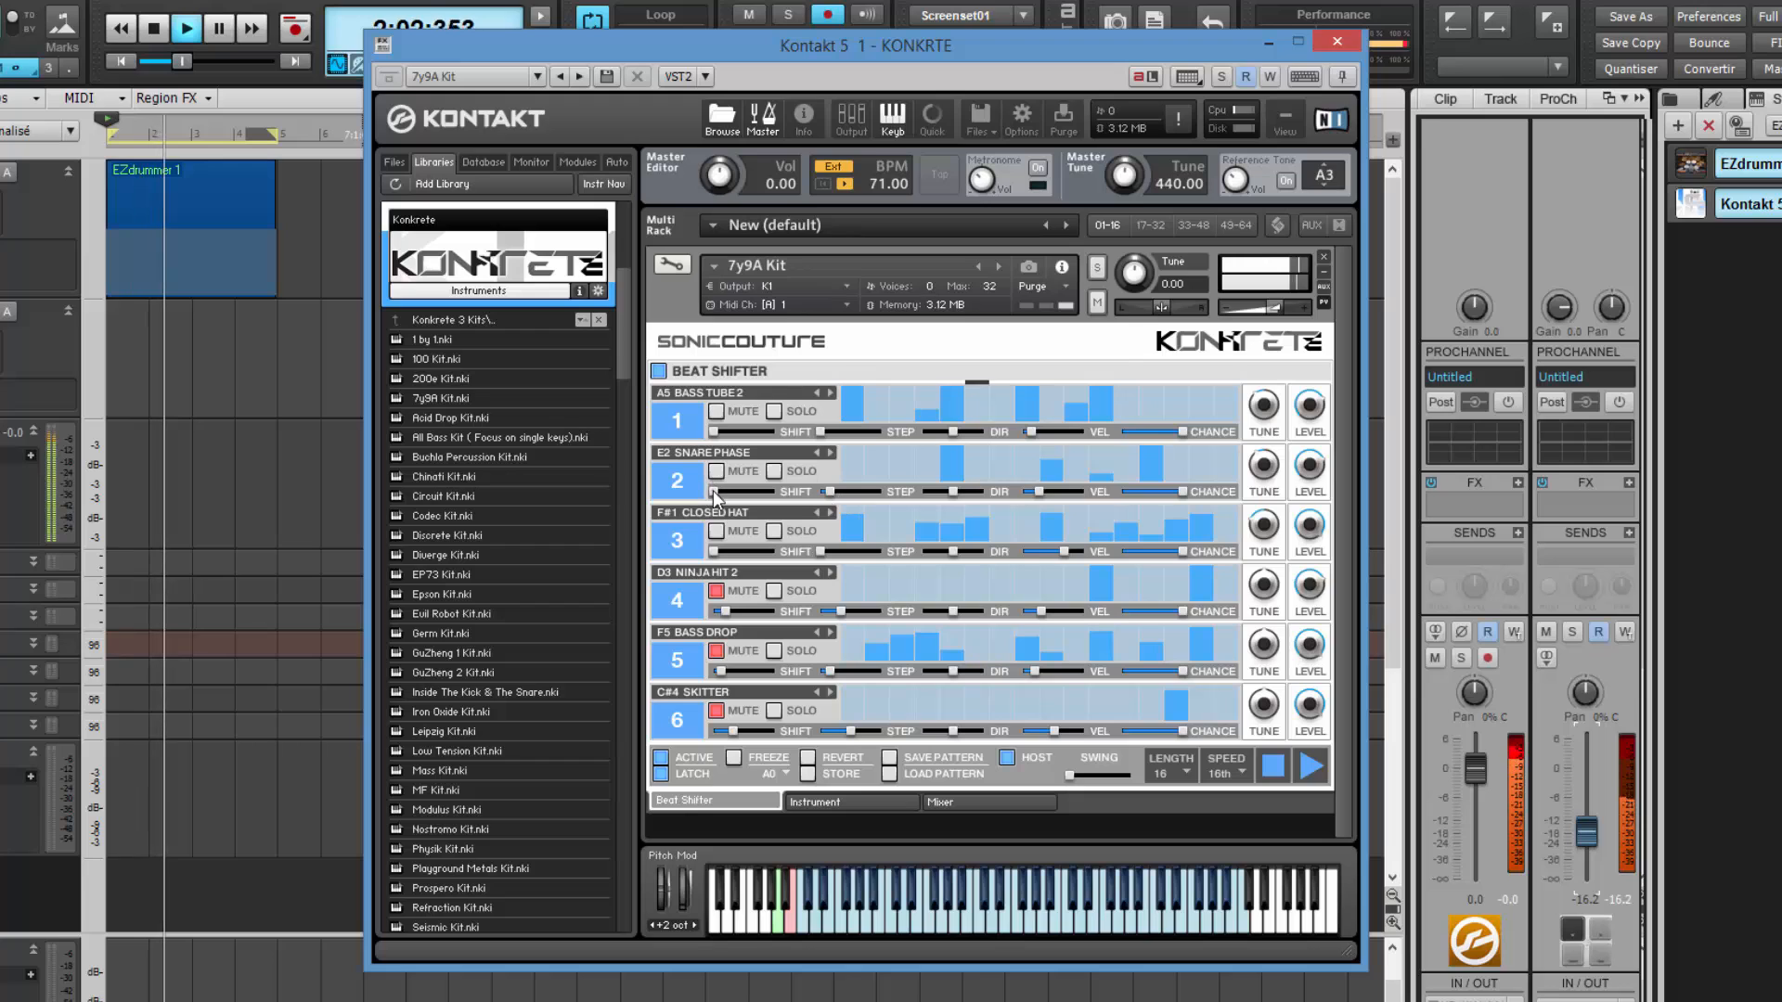
pyautogui.moveTo(713, 490); pyautogui.dragTo(761, 499)
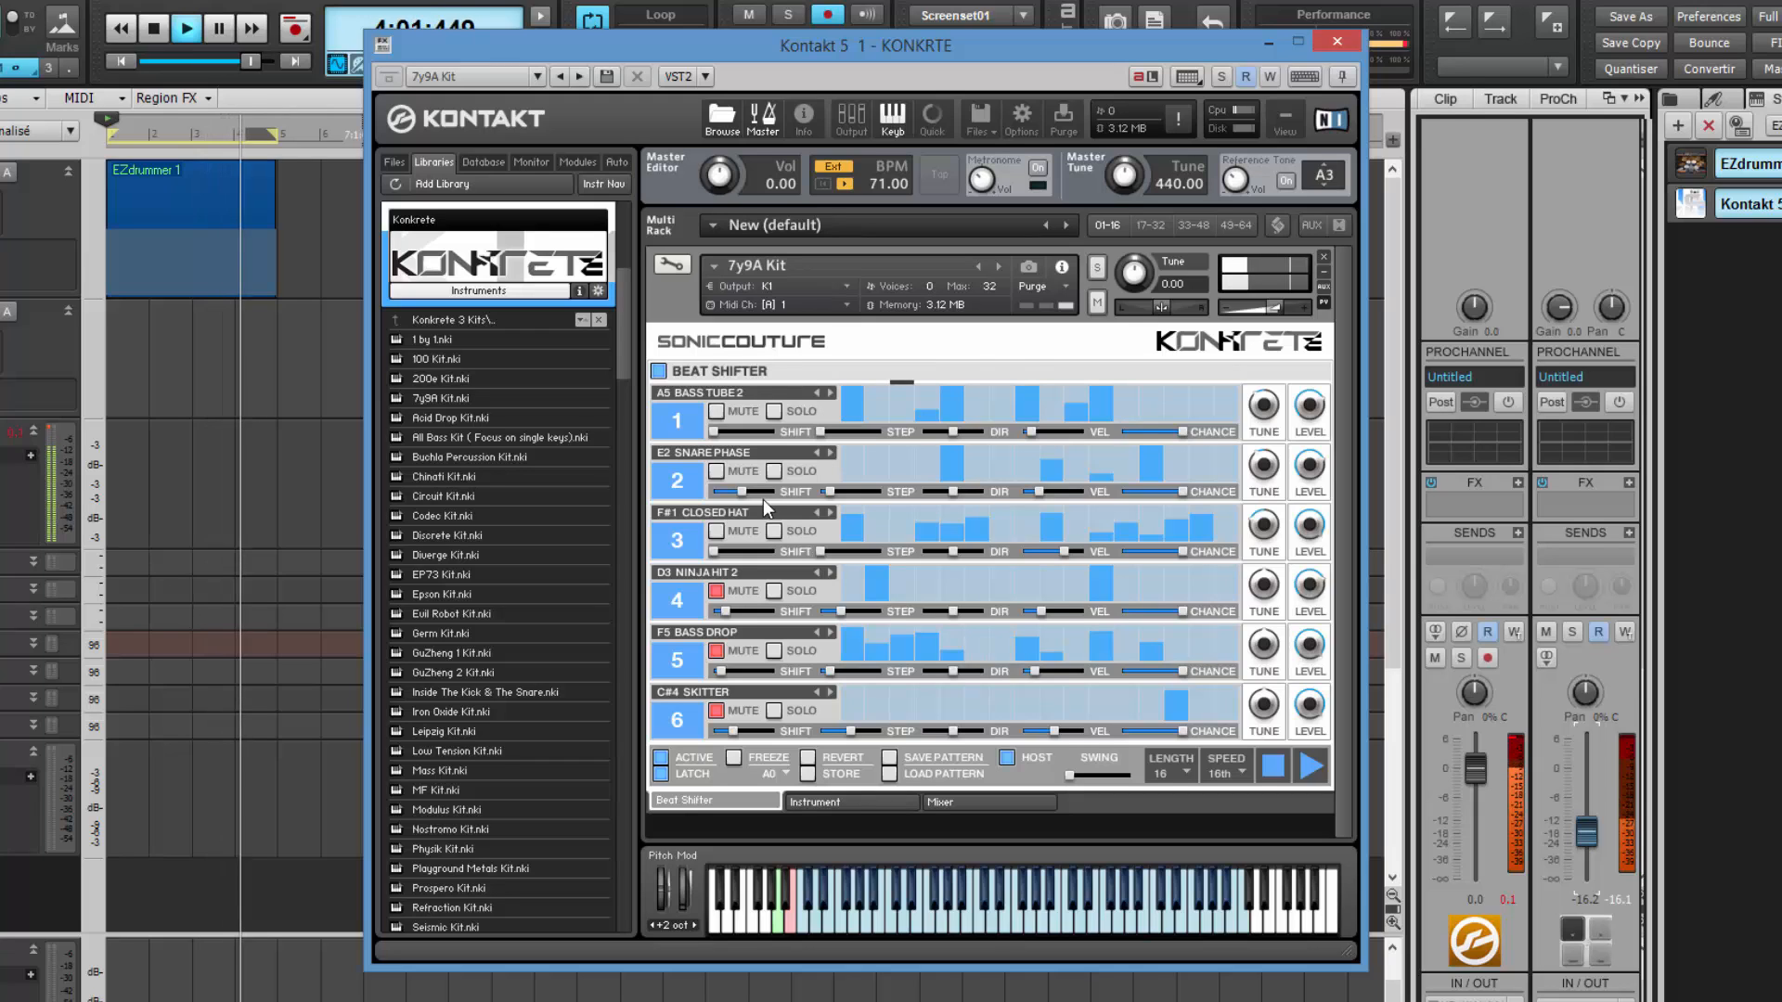
pyautogui.moveTo(744, 493); pyautogui.dragTo(770, 498)
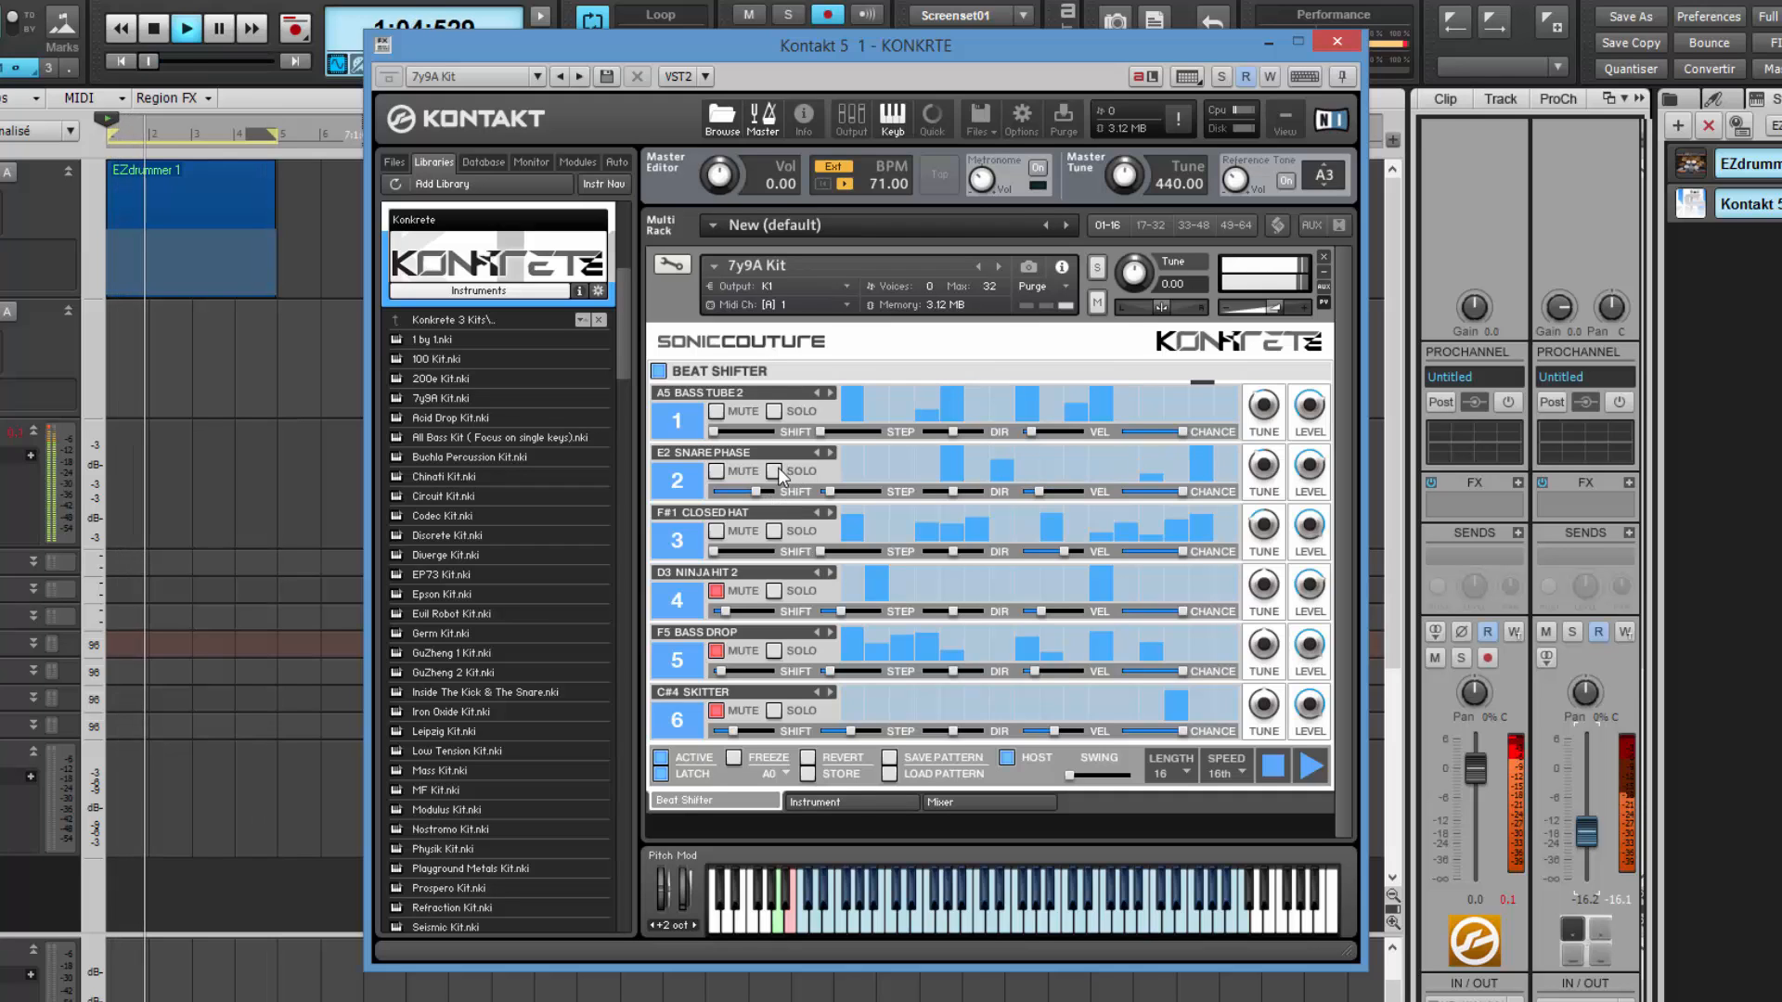
# Audition track 2's shifting snare soloed and against the other tracks.
pyautogui.click(774, 471)
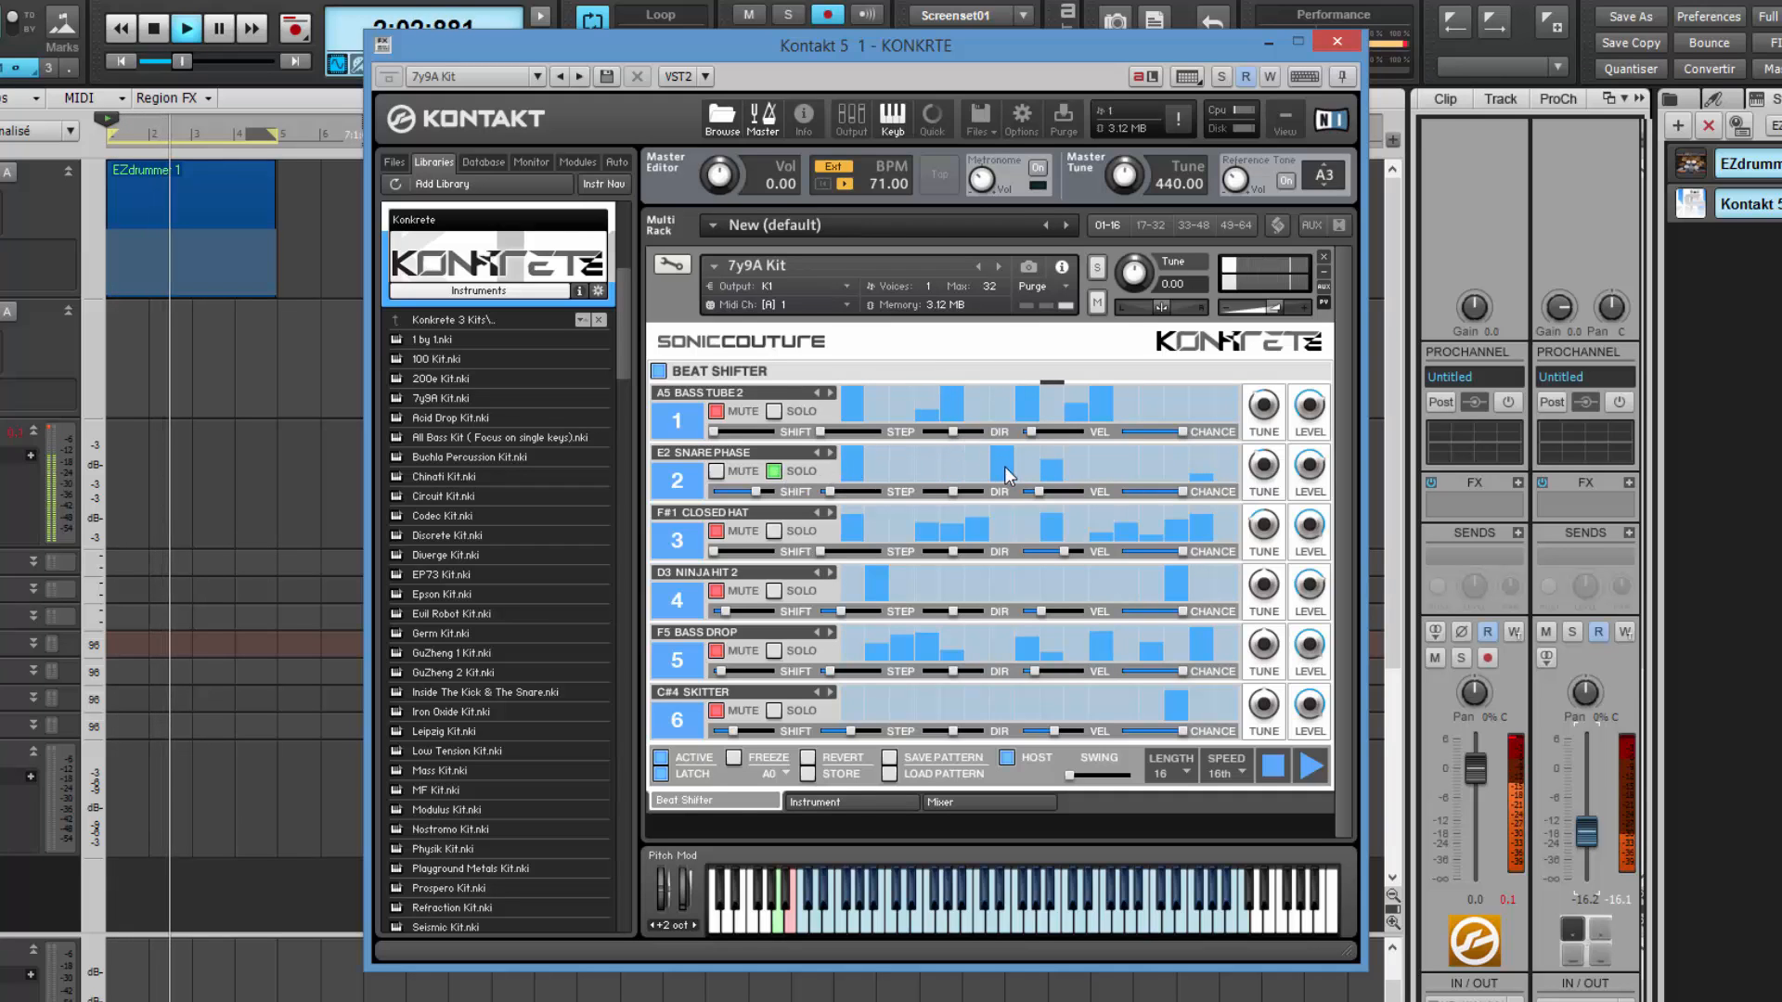
pyautogui.click(773, 470)
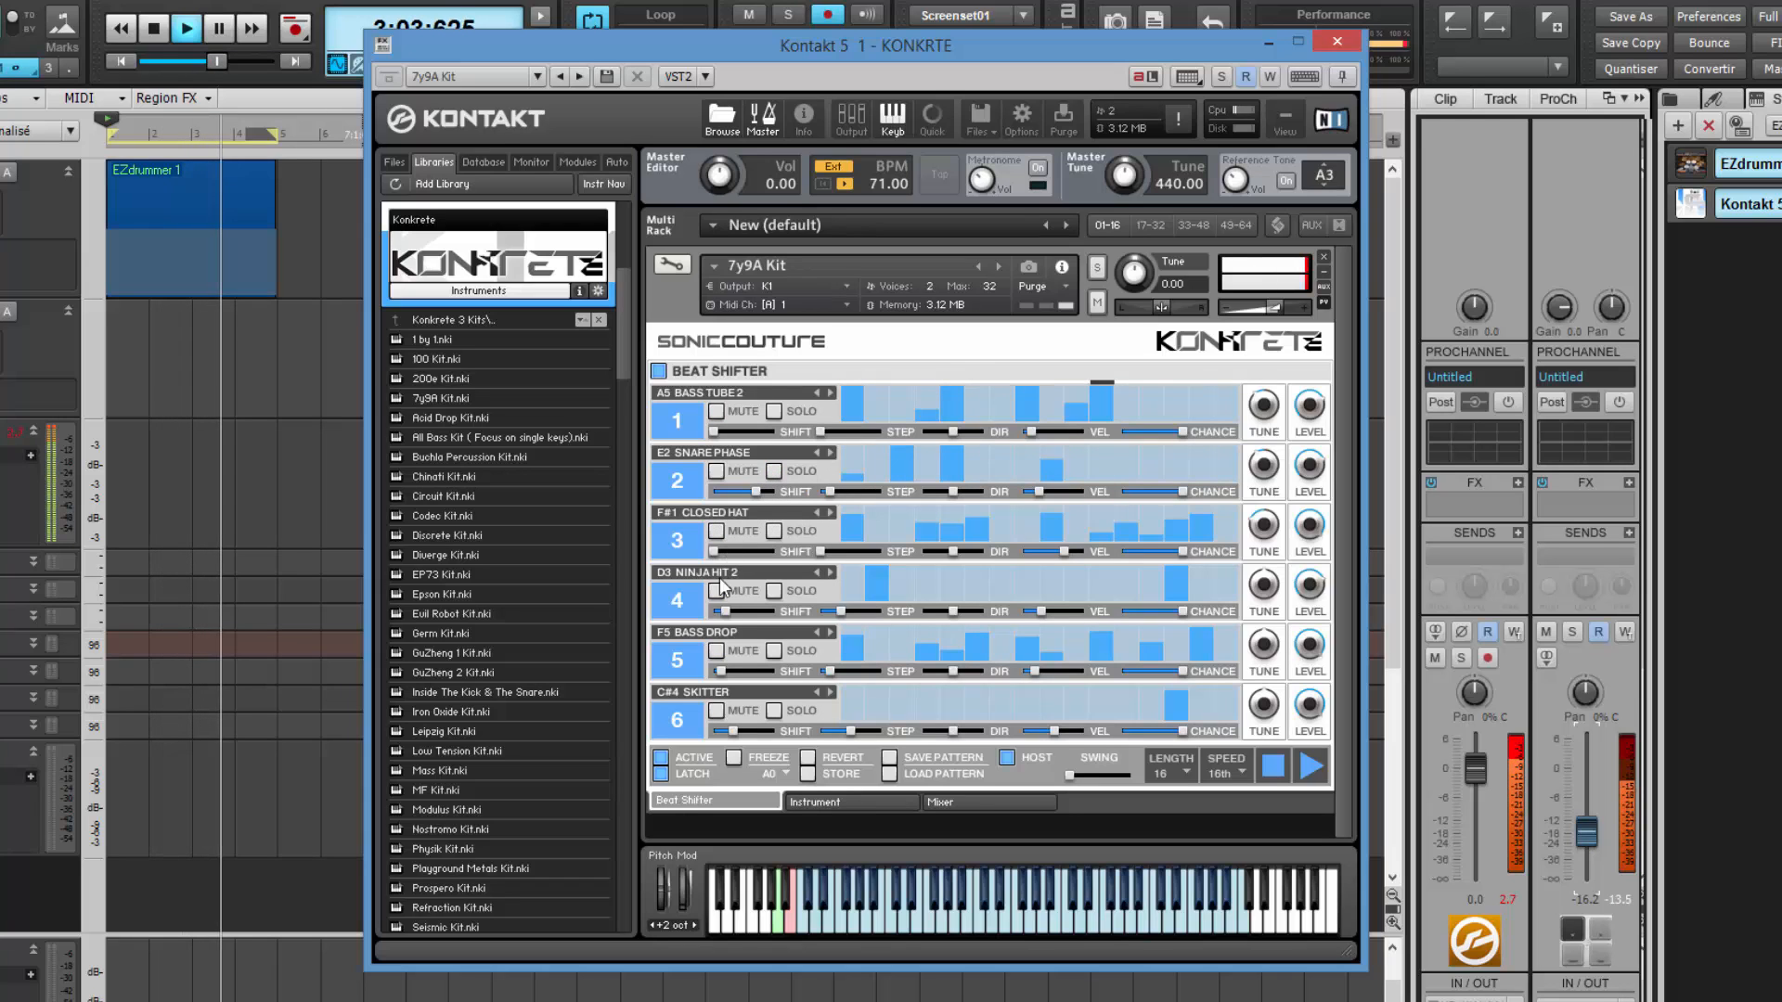
pyautogui.click(719, 693)
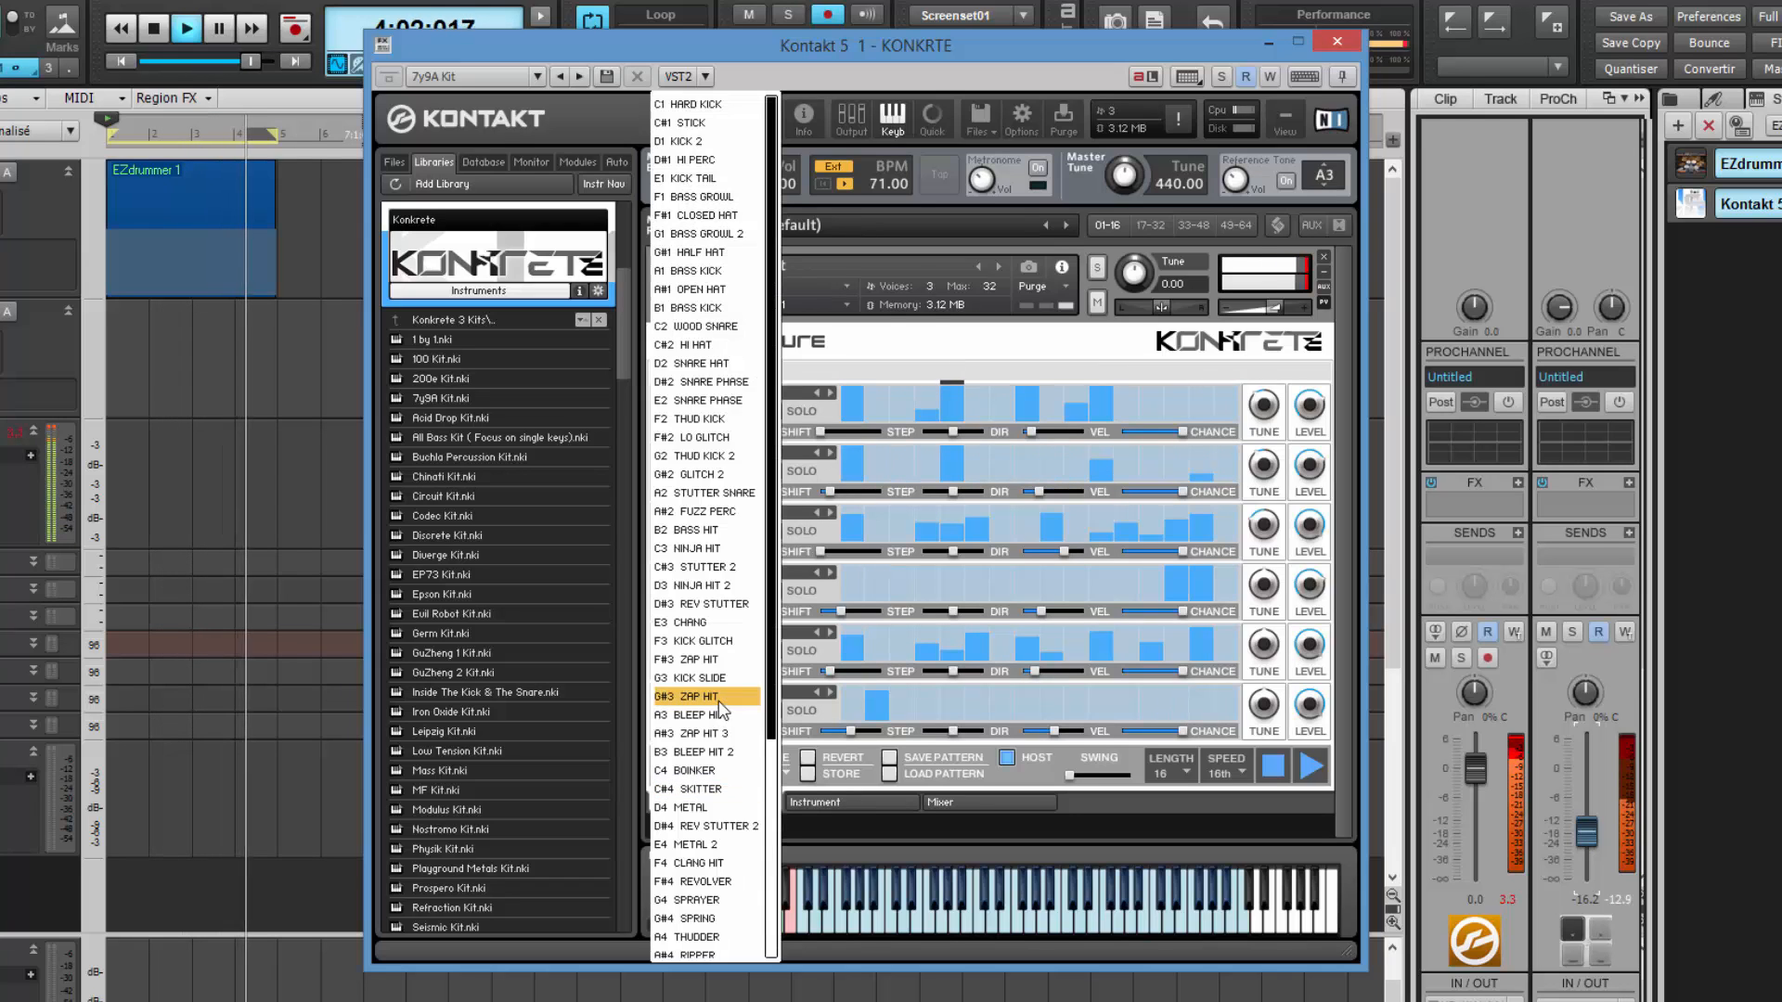
pyautogui.click(808, 666)
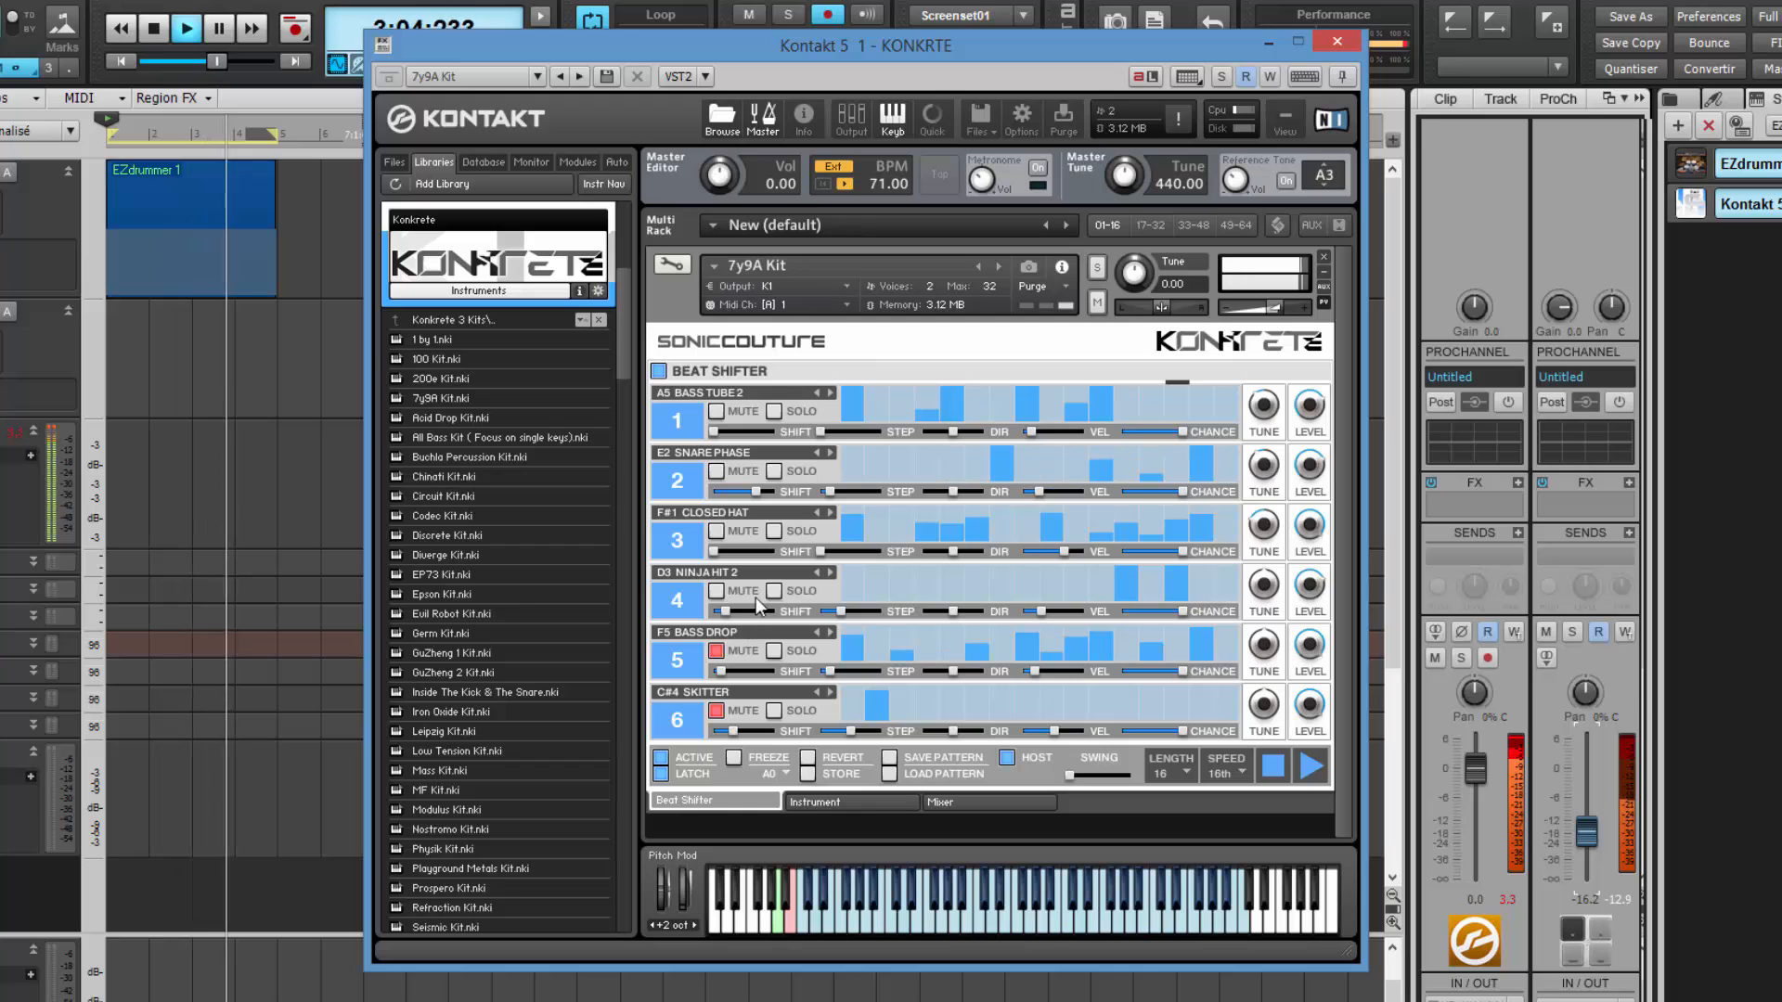
pyautogui.click(774, 470)
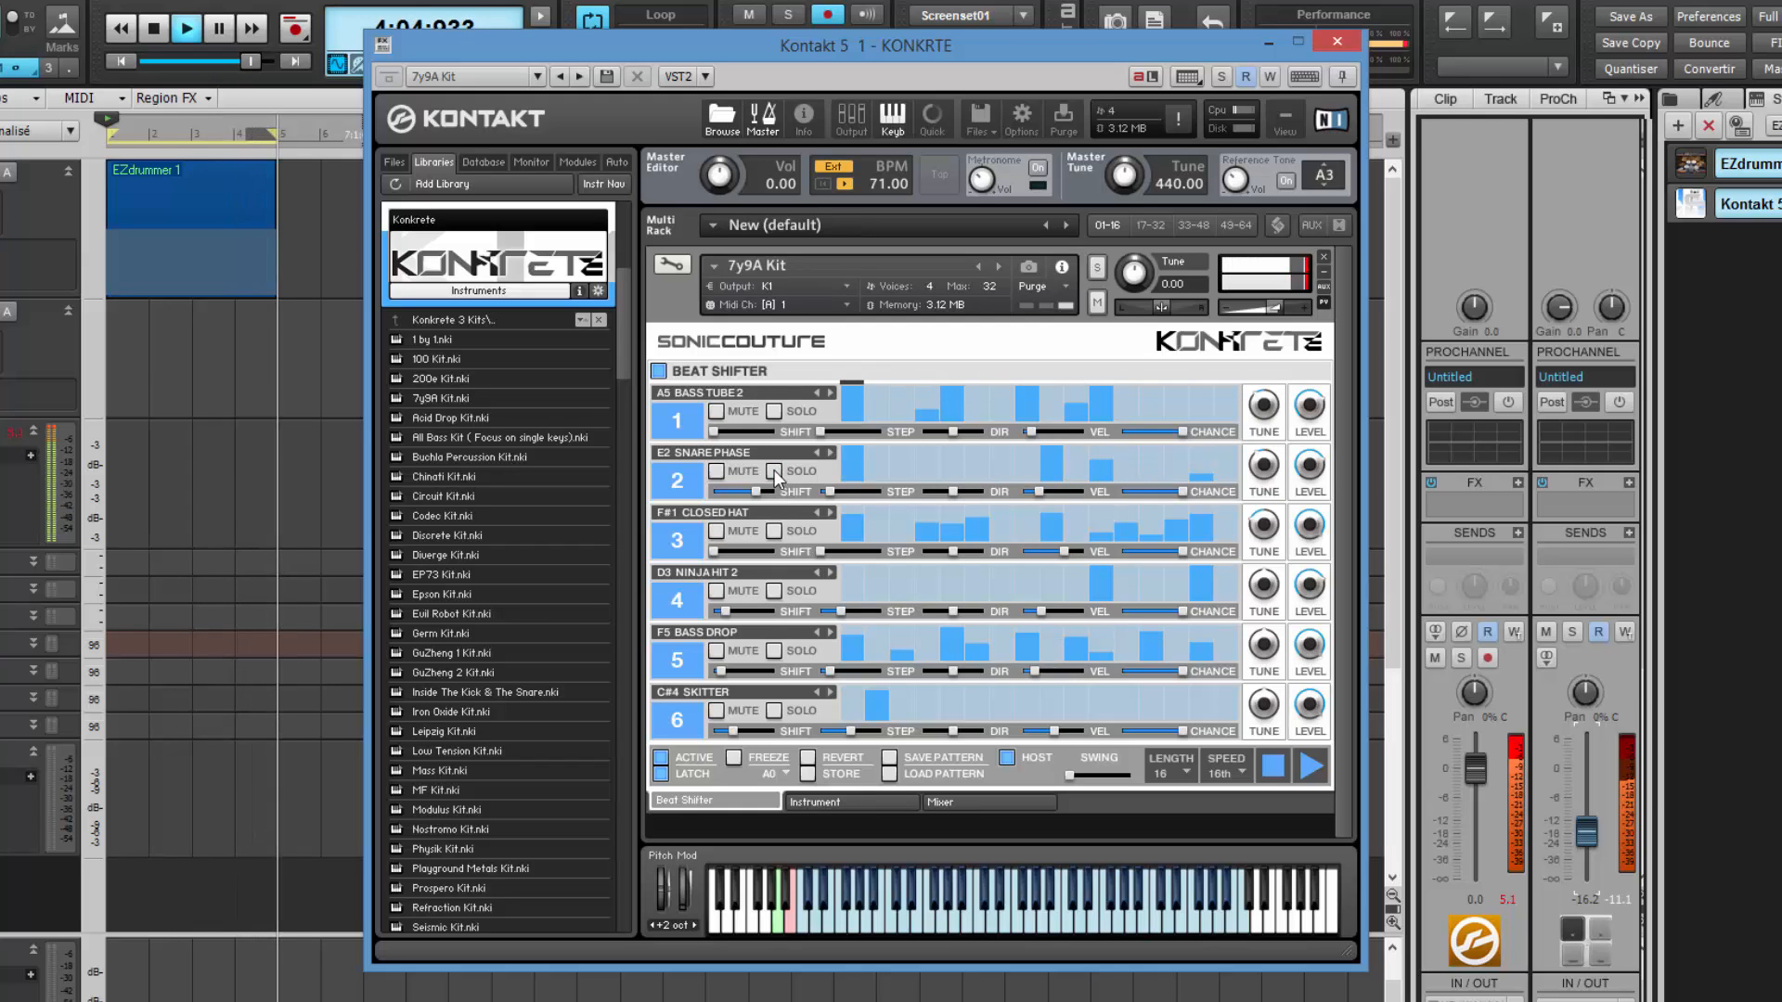
pyautogui.click(774, 470)
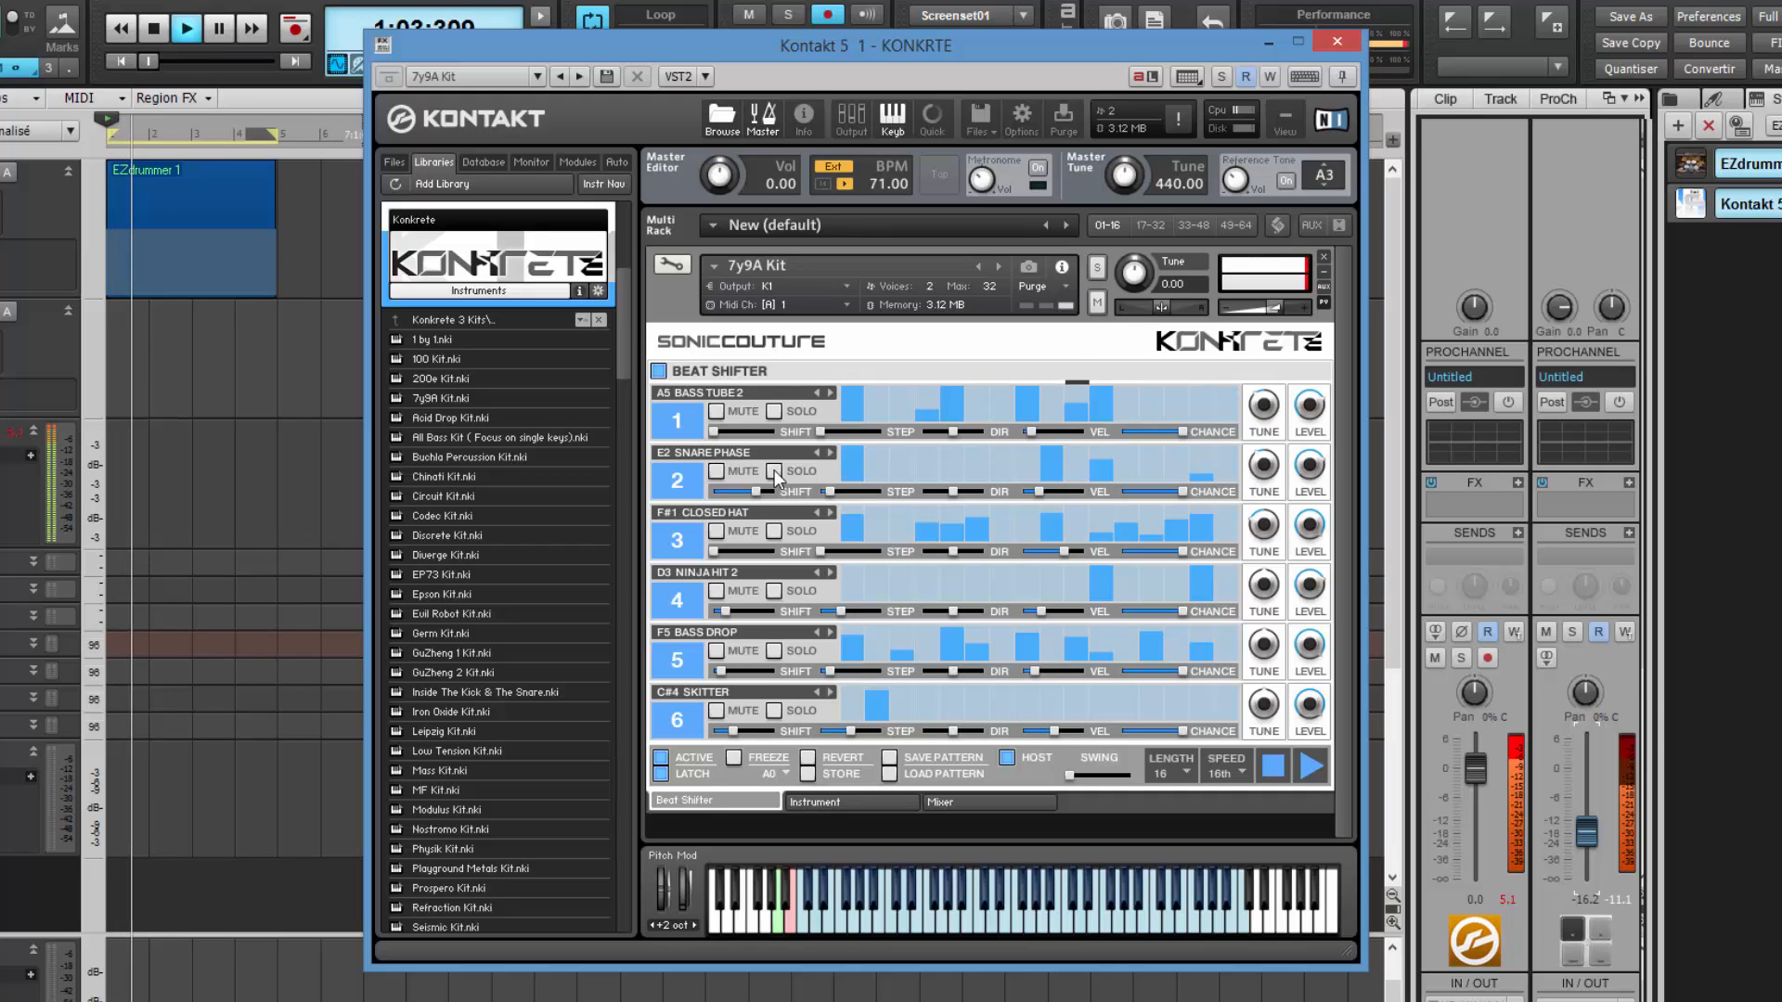
# Mute tracks 4, 5 and 6 again and briefly mute track 2 to compare the beat without it.
pyautogui.click(716, 650)
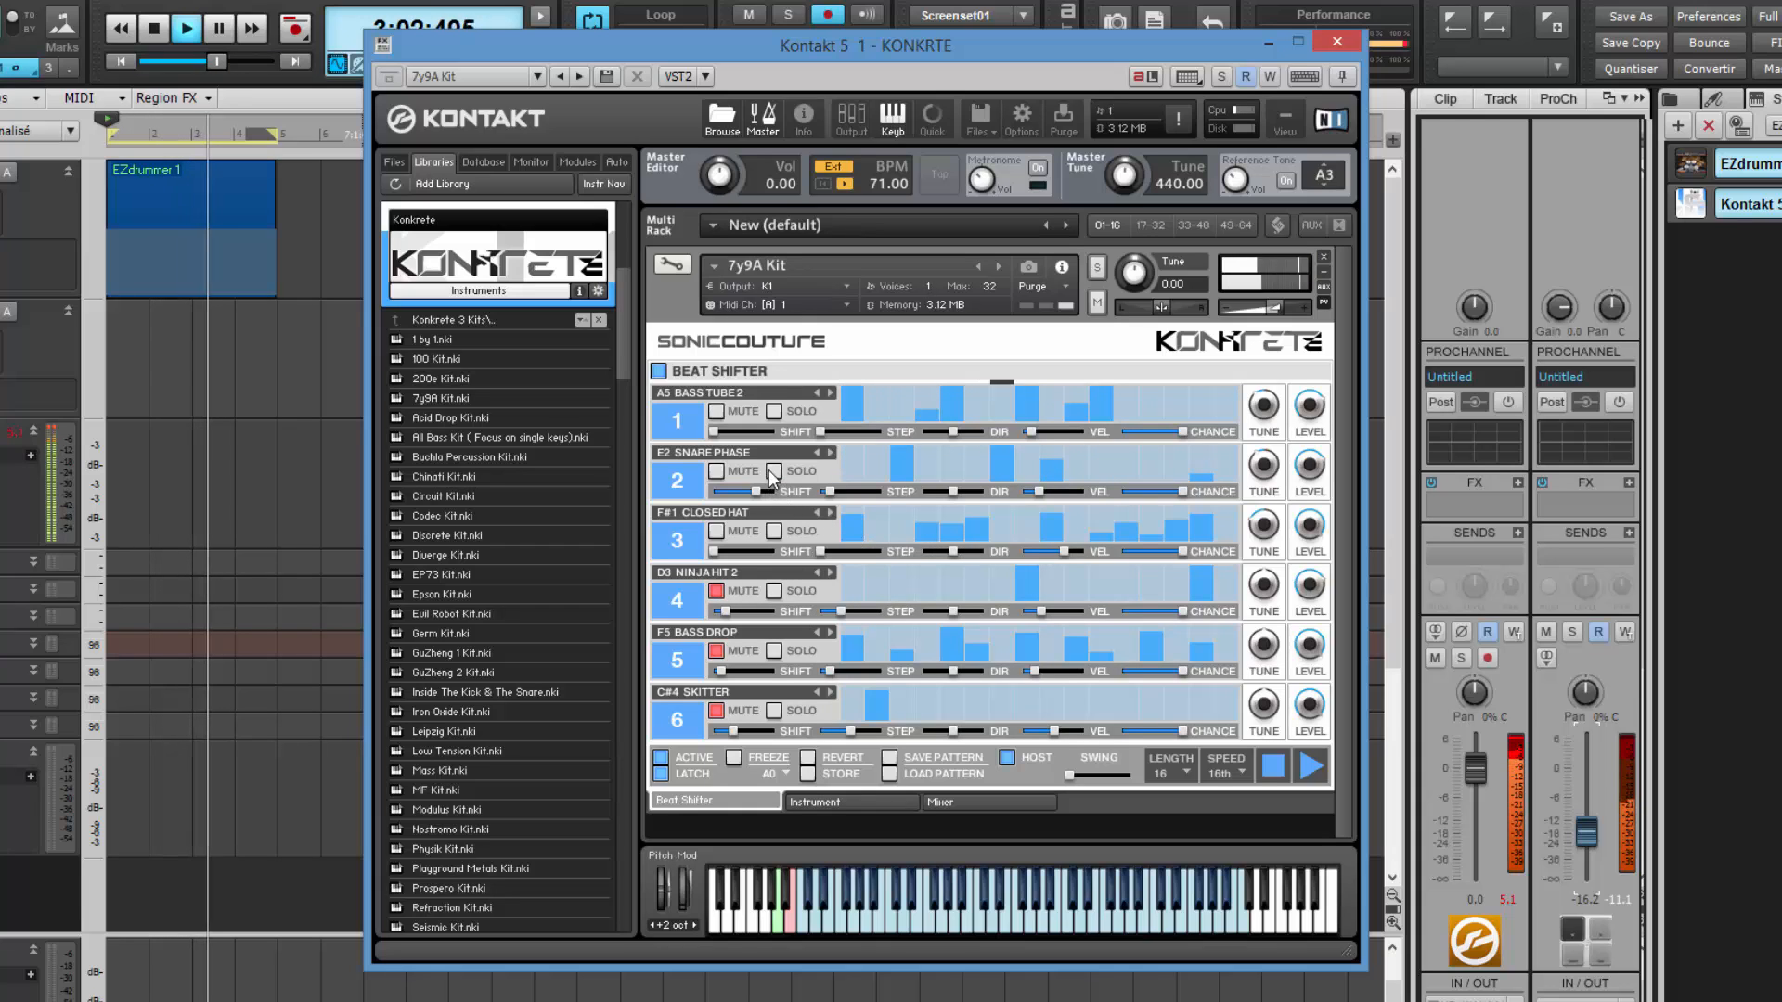
pyautogui.click(722, 474)
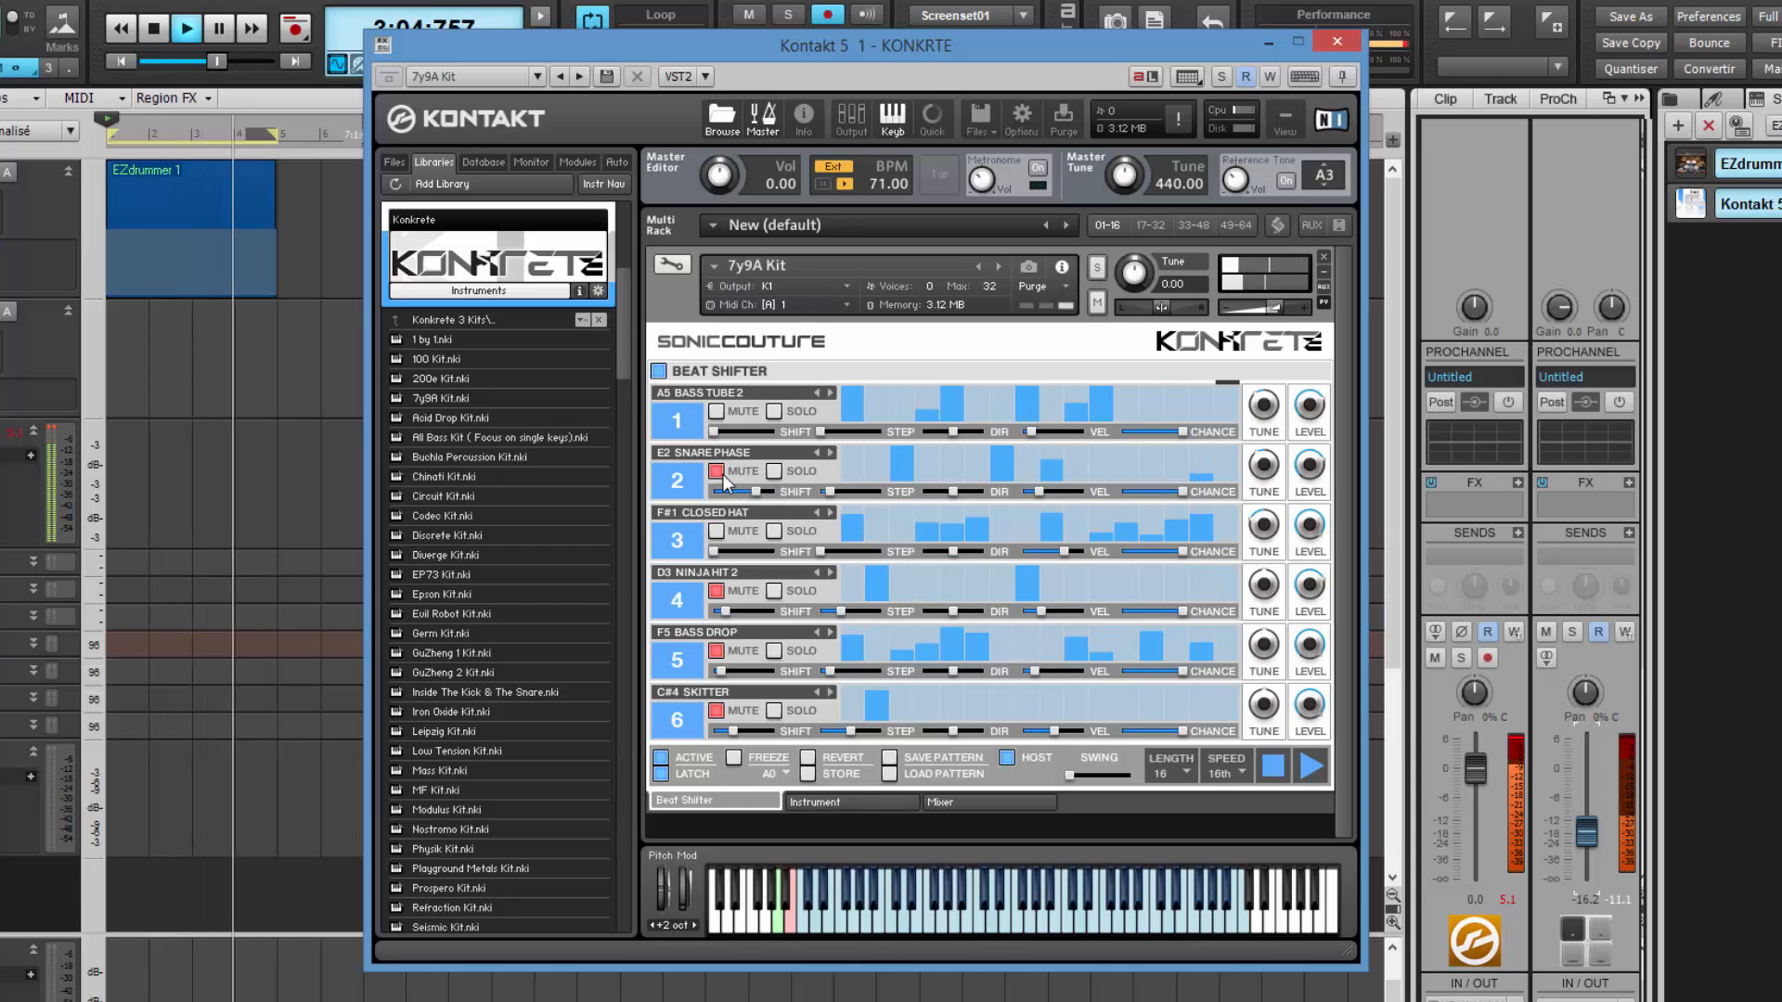
pyautogui.click(722, 474)
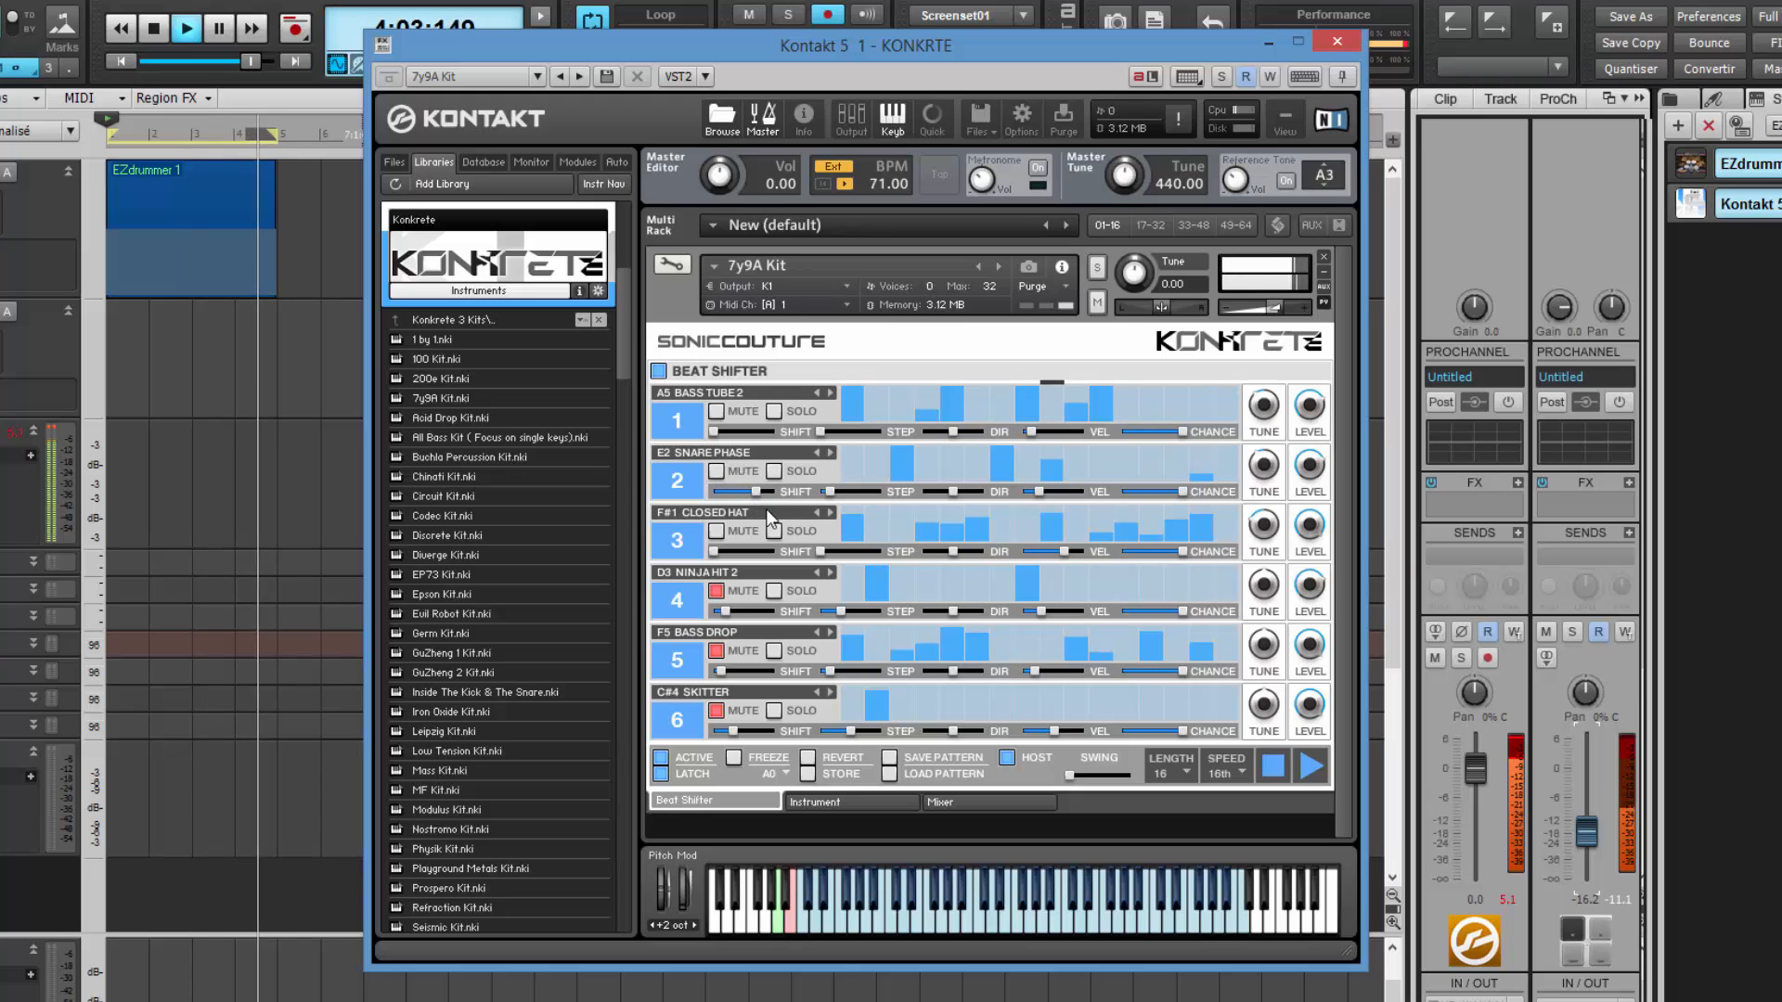
# Set track 2's Step amount to 3 and toggle the pattern freeze on and off.
pyautogui.moveTo(827, 491); pyautogui.dragTo(849, 496)
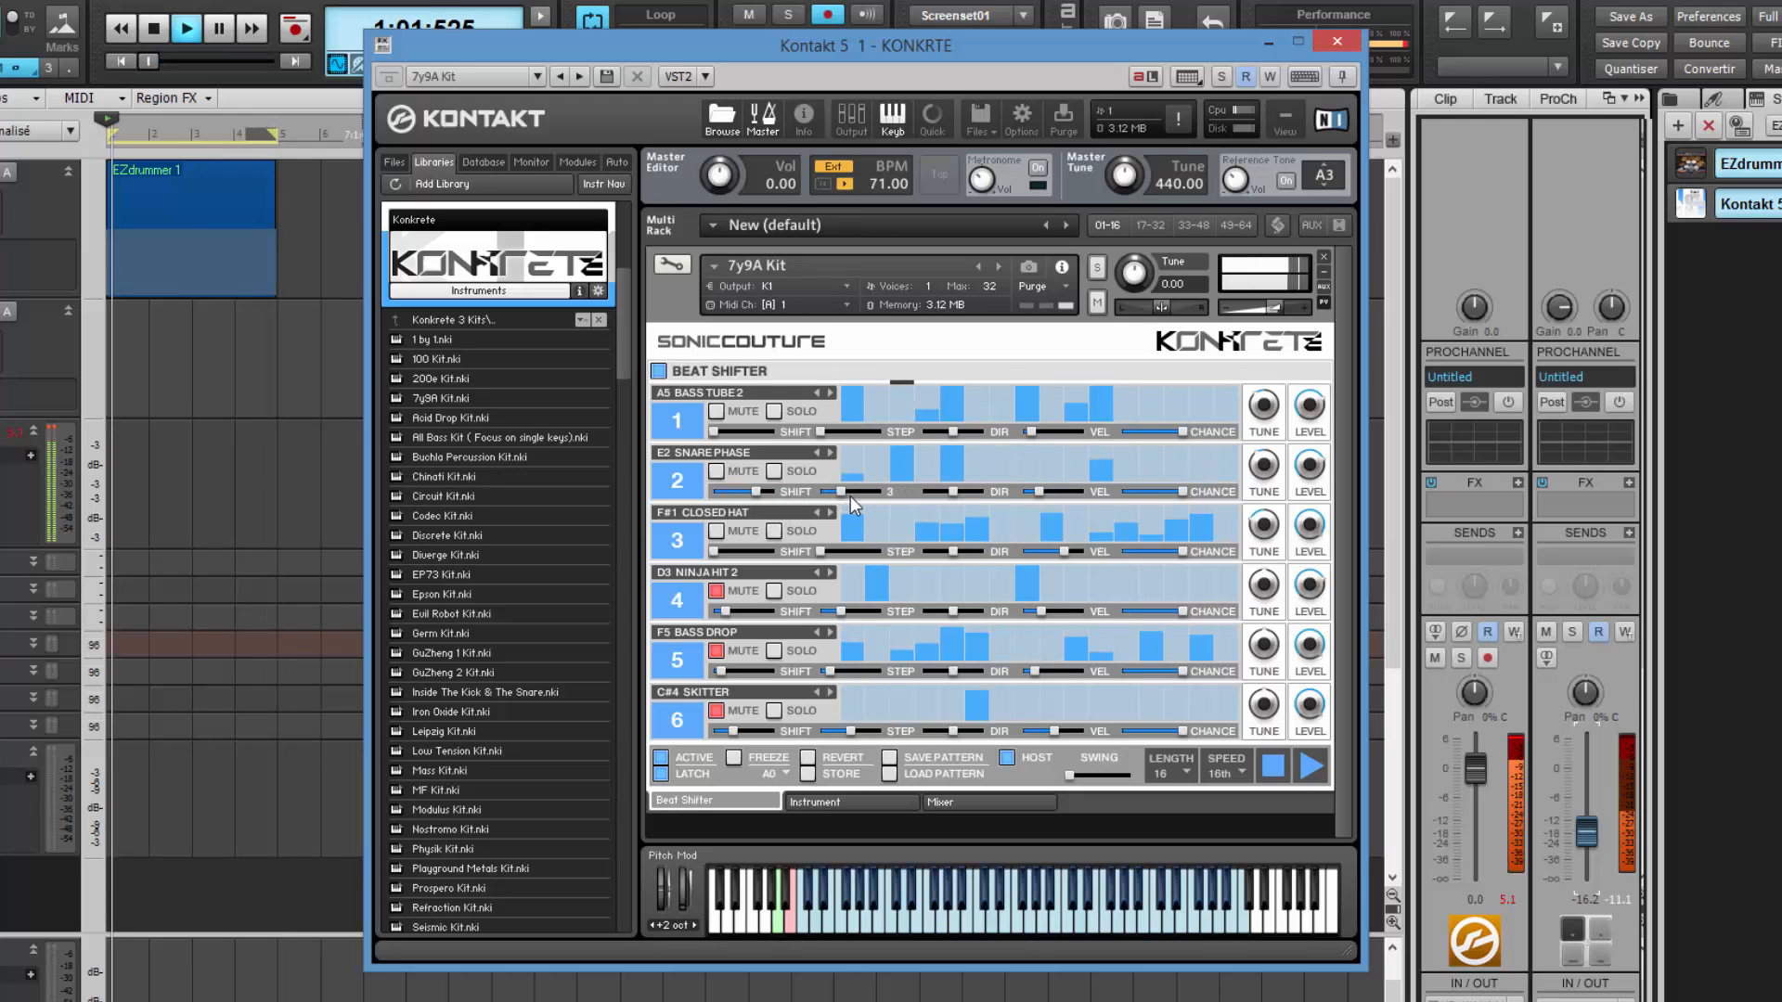
pyautogui.click(733, 760)
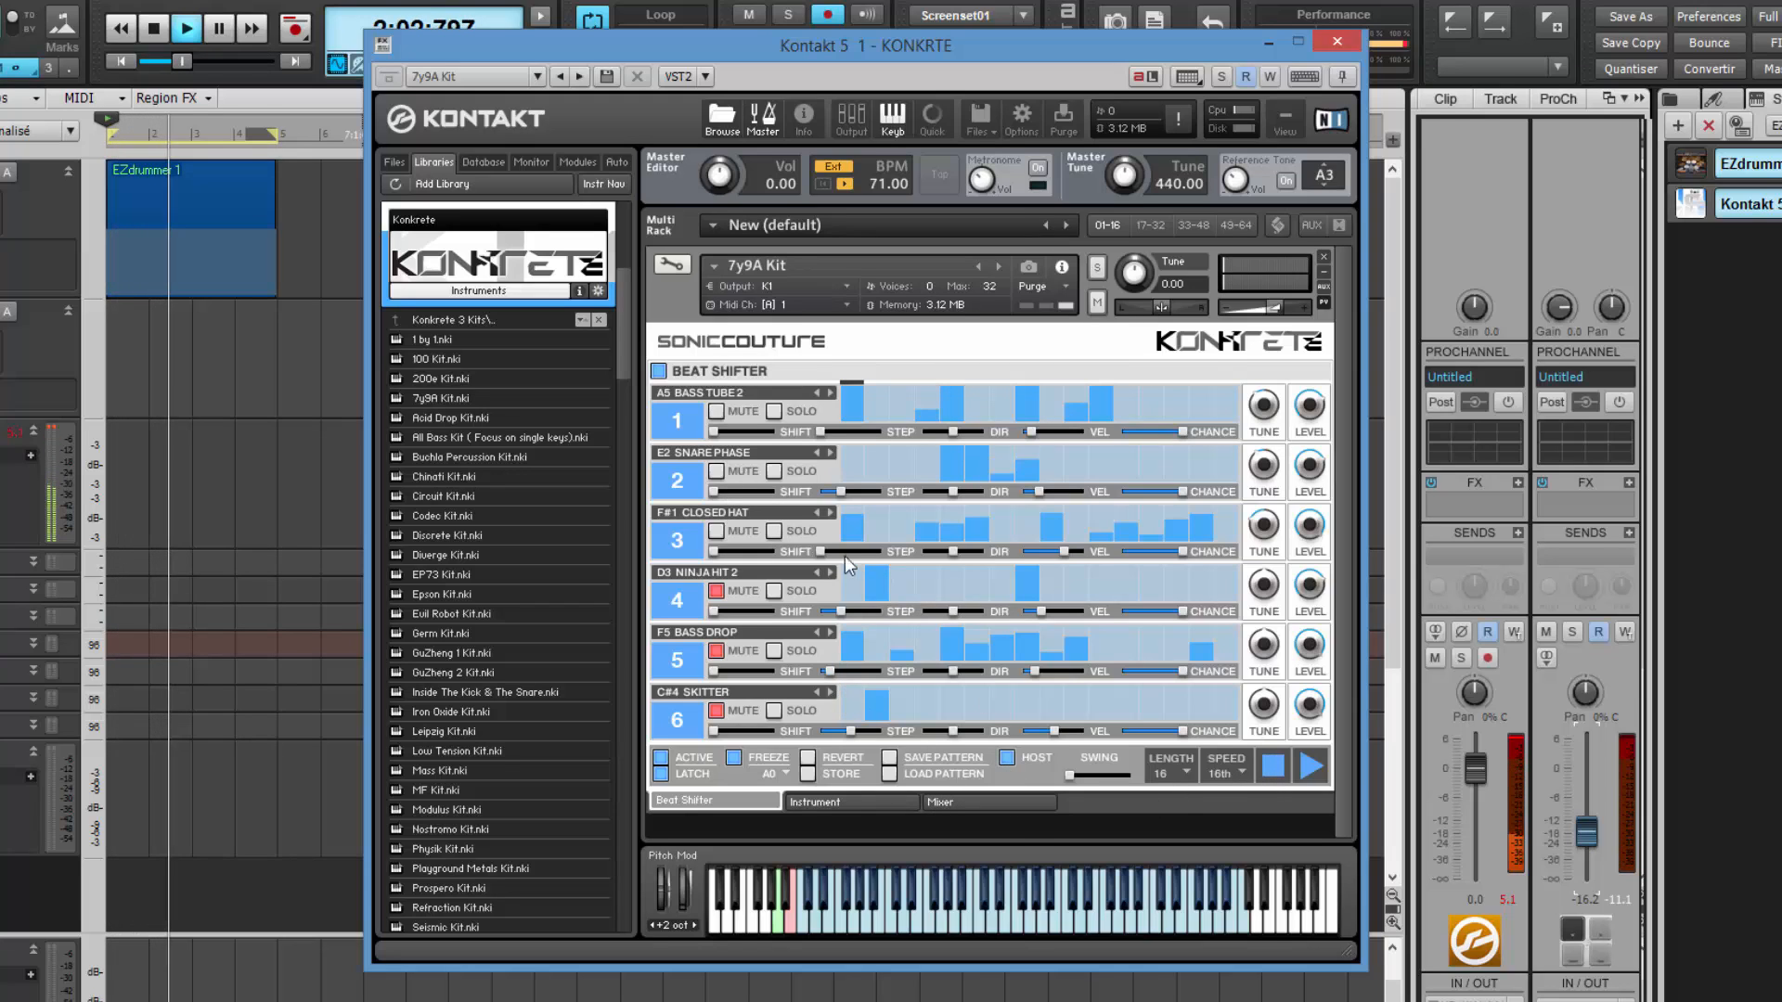
pyautogui.click(735, 756)
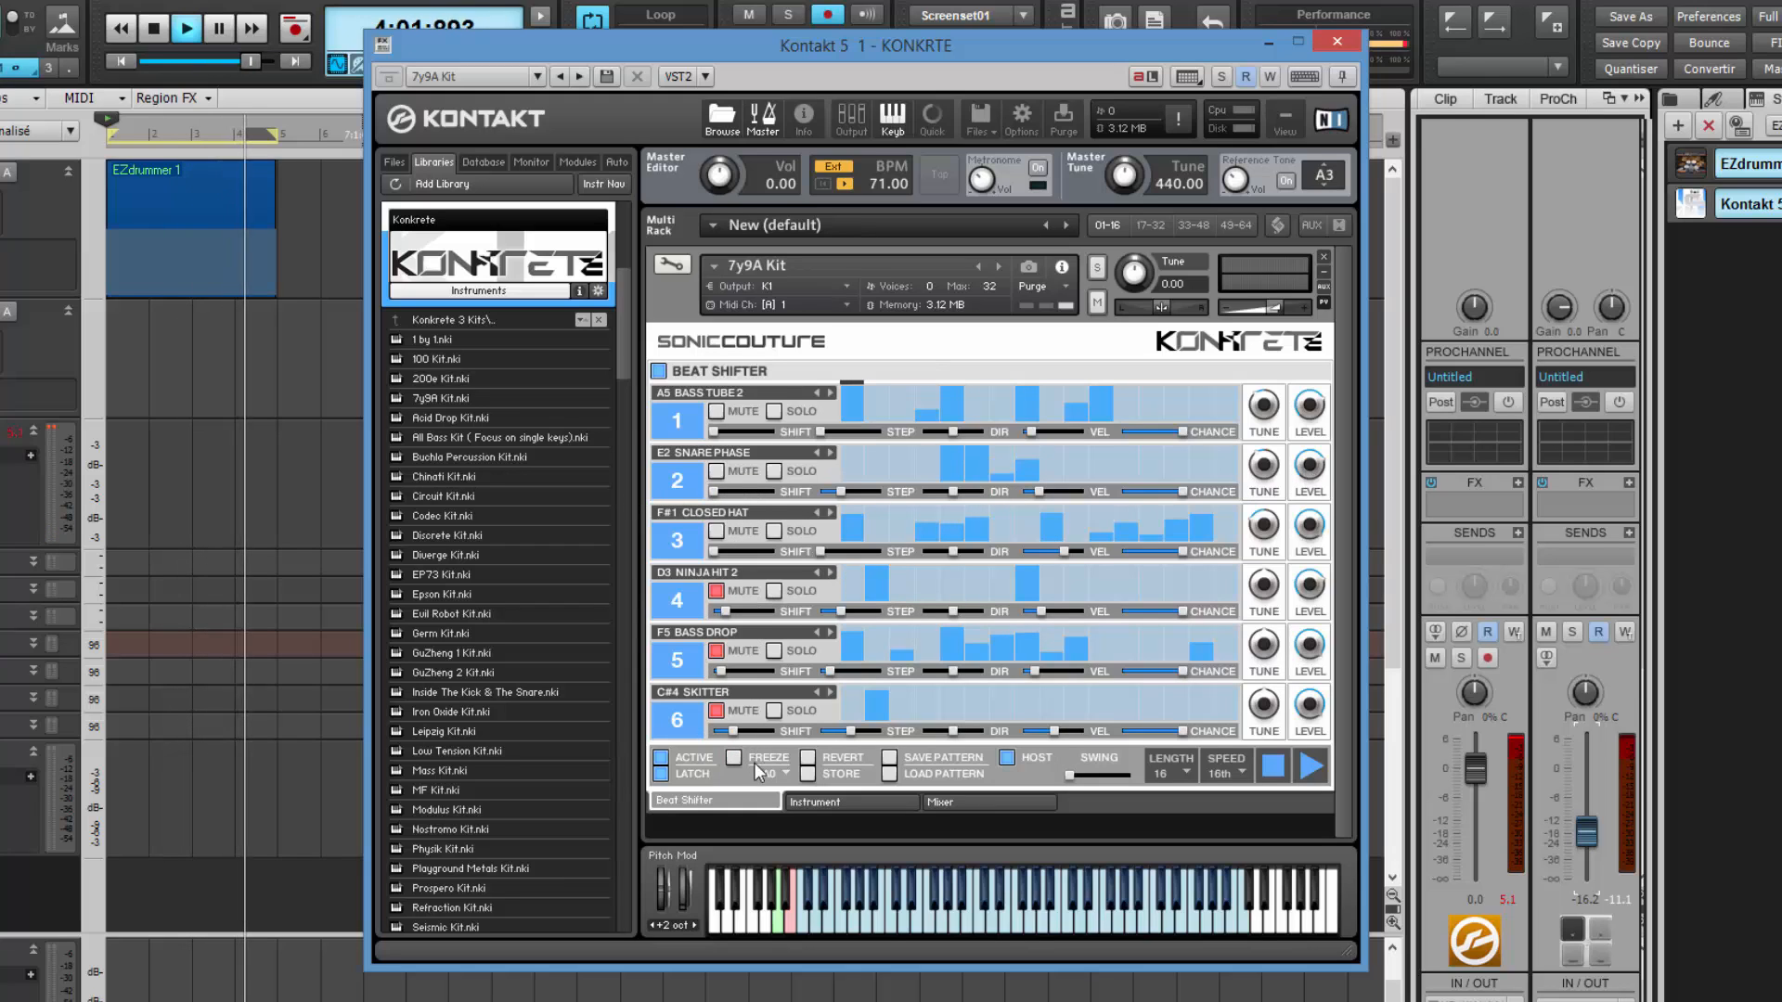
# Unmute track 6 and change its sound from Skitter to Glitch Trigger.
pyautogui.click(733, 692)
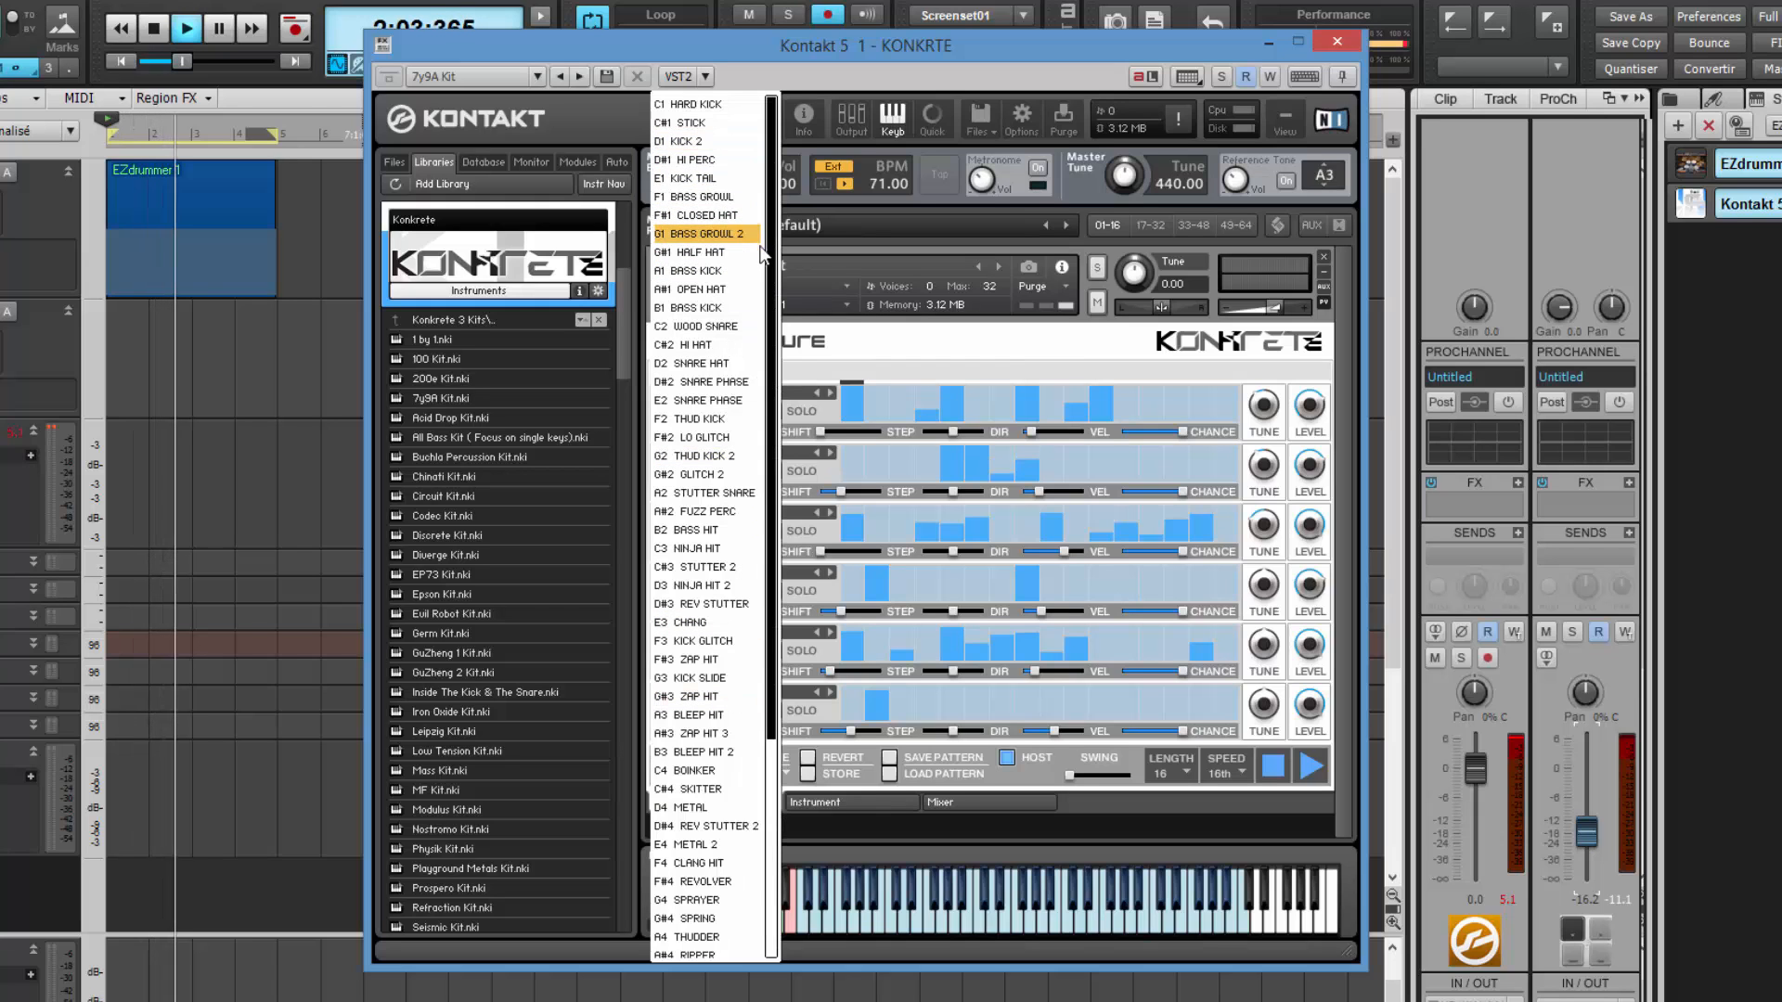
pyautogui.moveTo(775, 278); pyautogui.dragTo(788, 616)
pyautogui.scroll(2, 795, 295)
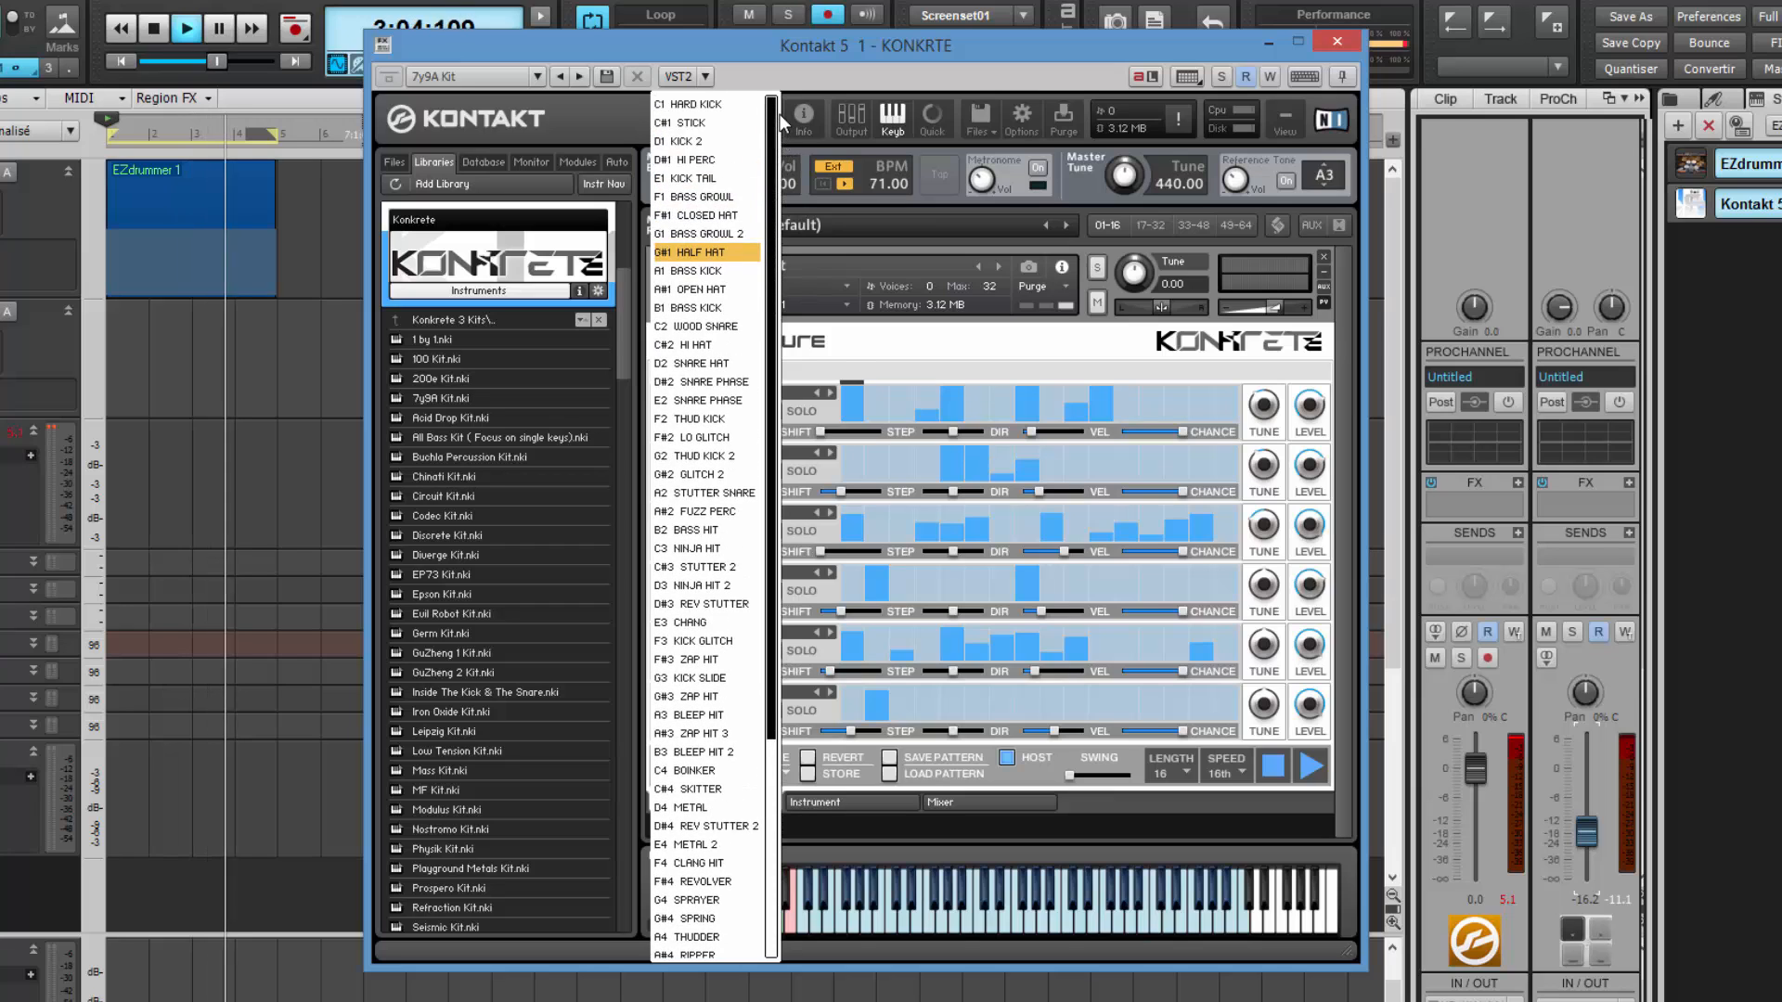
pyautogui.click(850, 343)
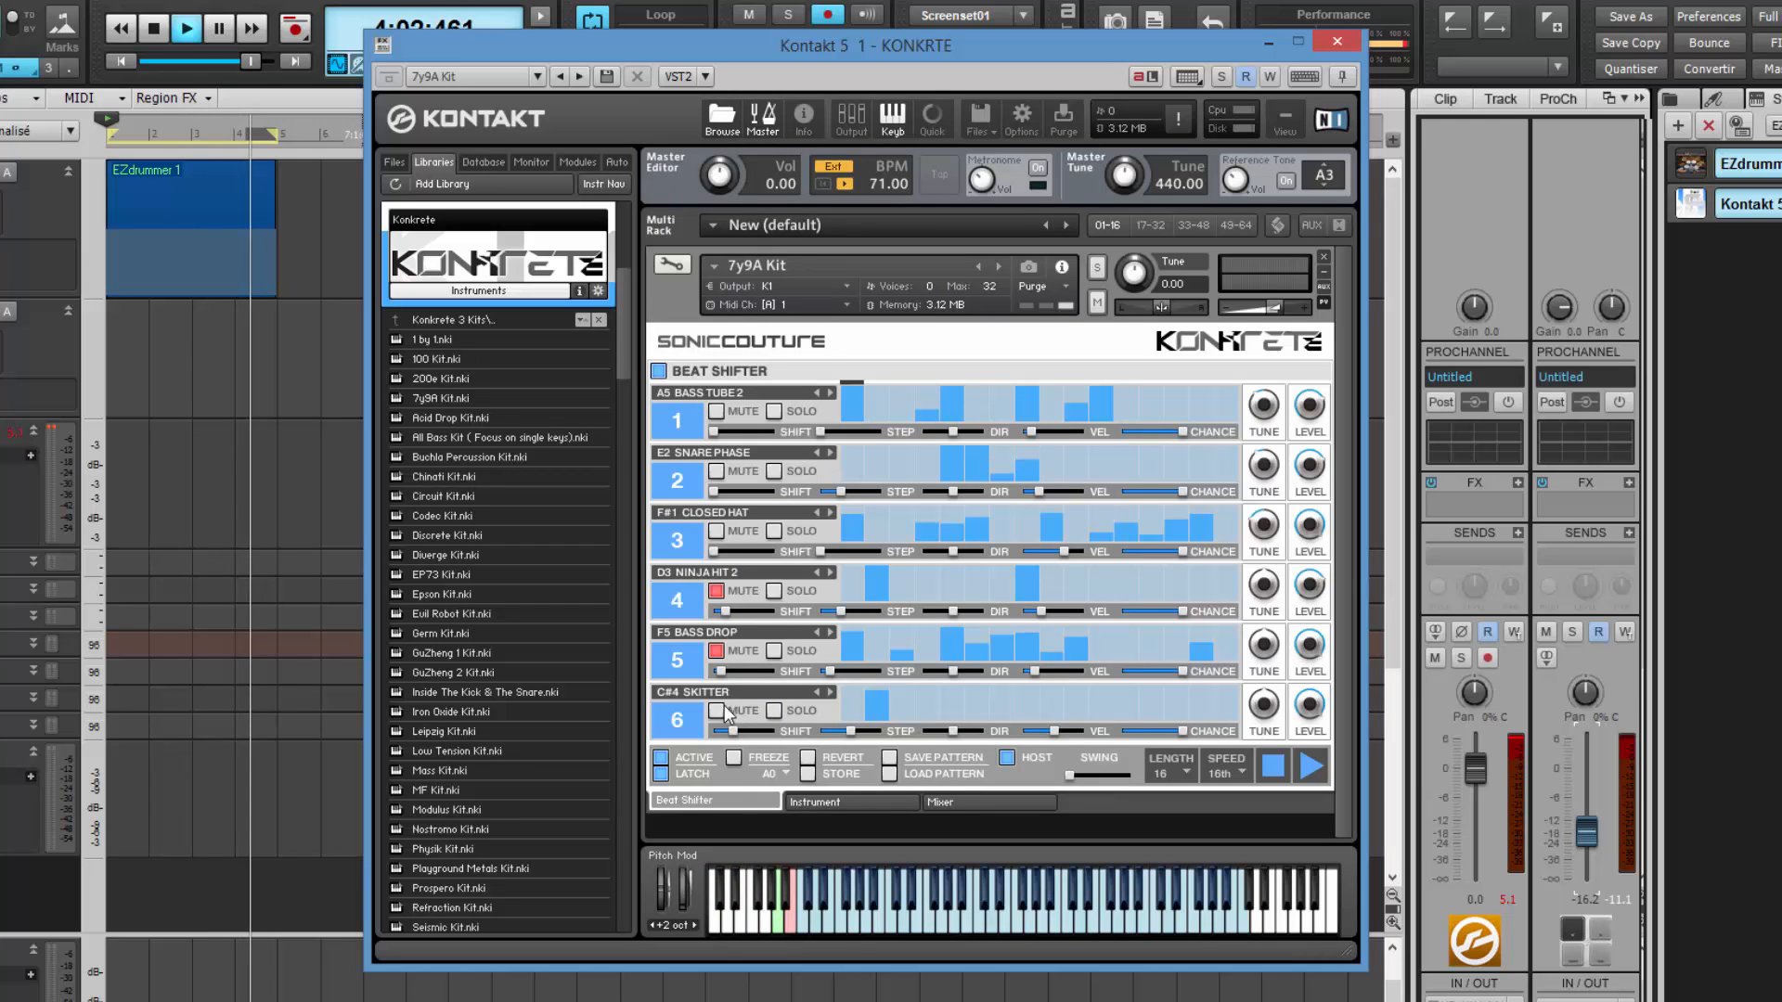
pyautogui.click(791, 694)
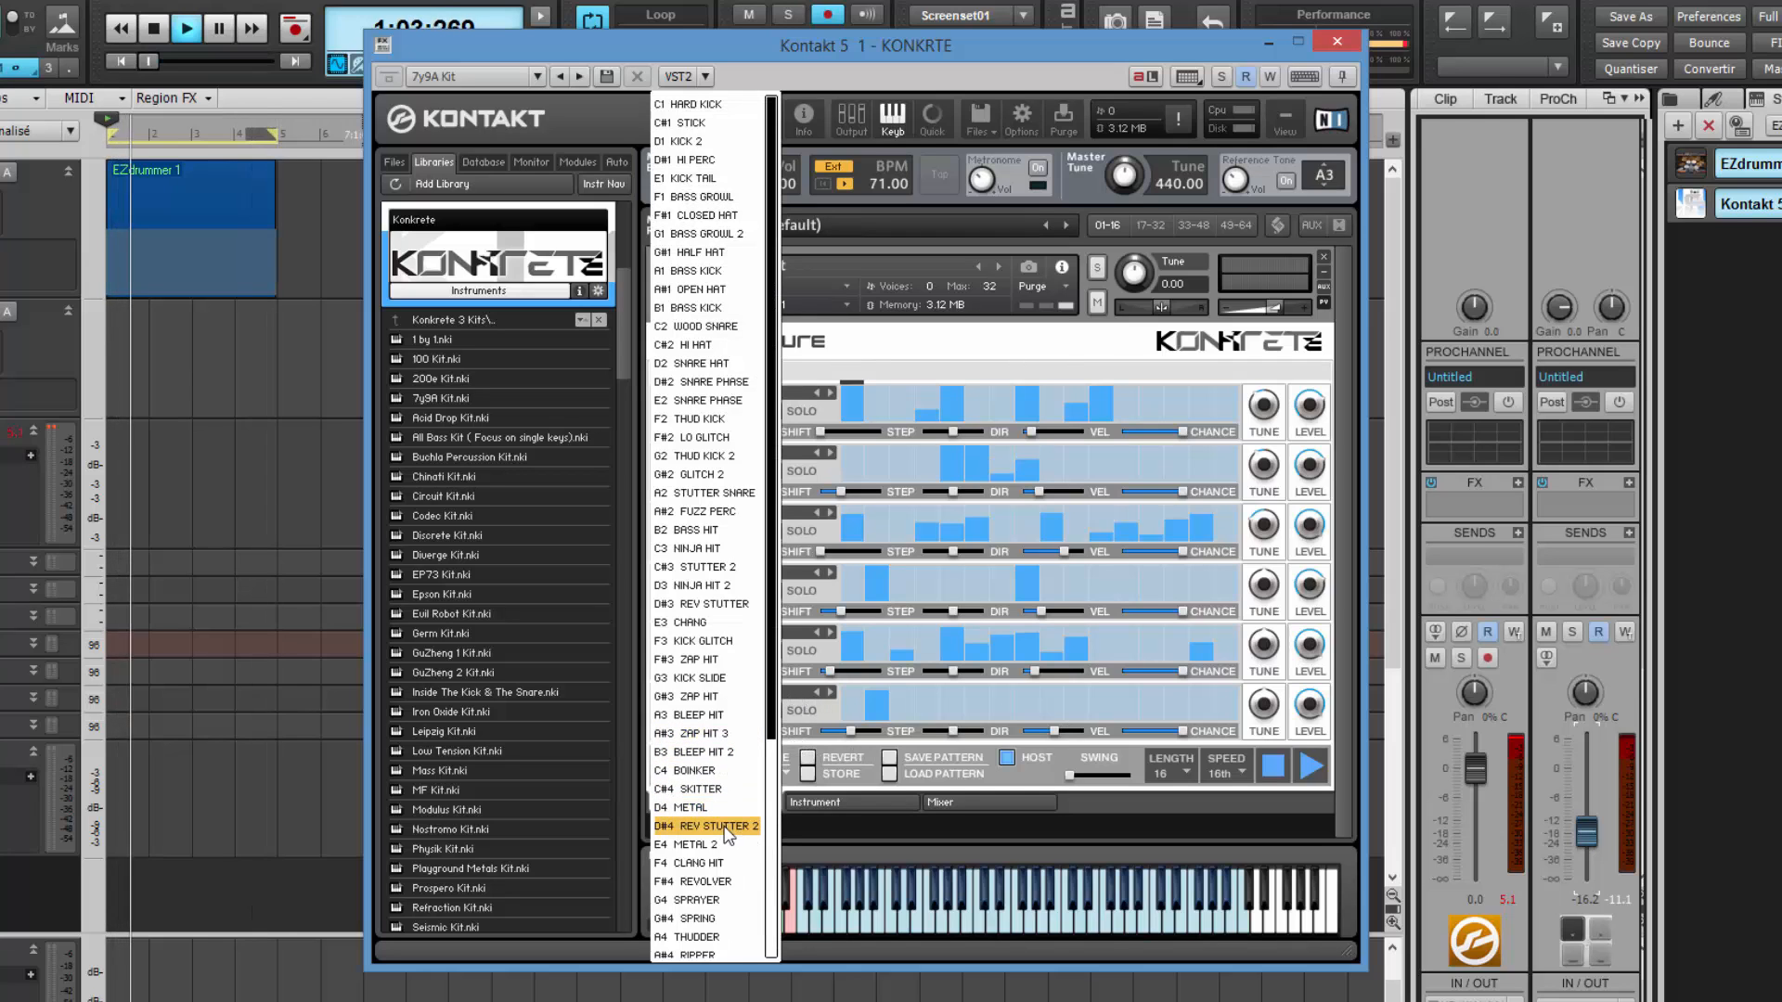
pyautogui.scroll(-1, 726, 832)
pyautogui.scroll(-5, 737, 882)
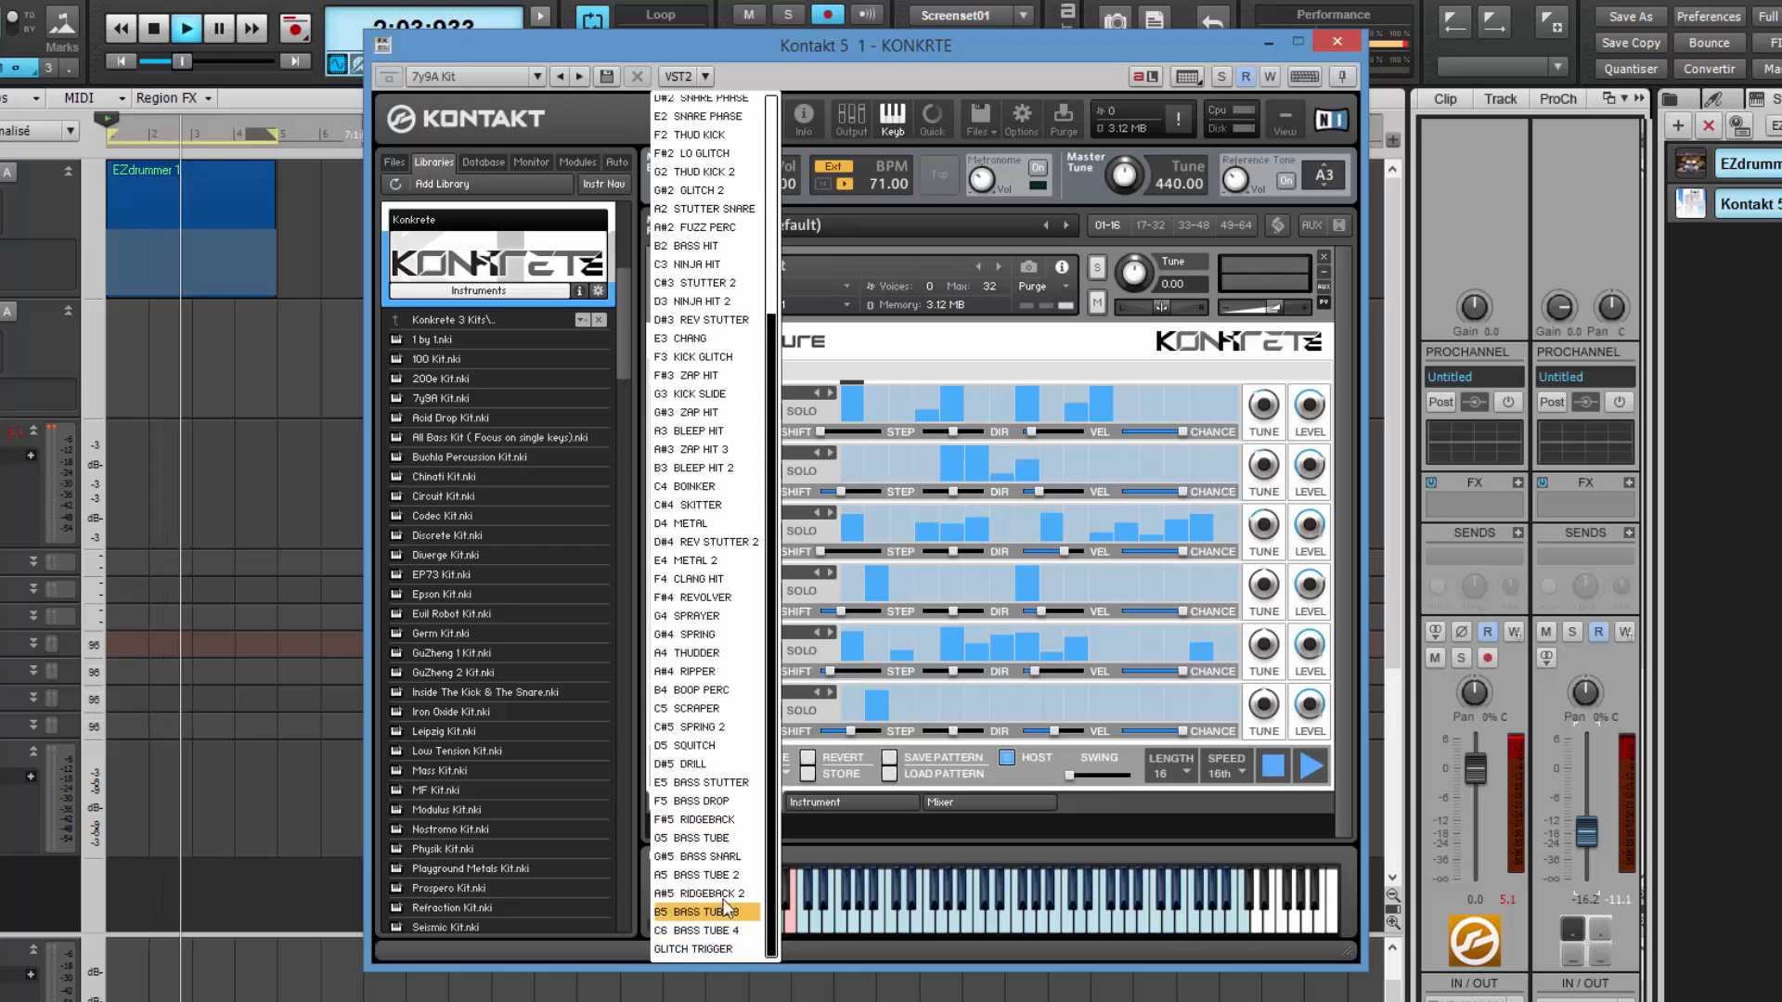
pyautogui.click(706, 948)
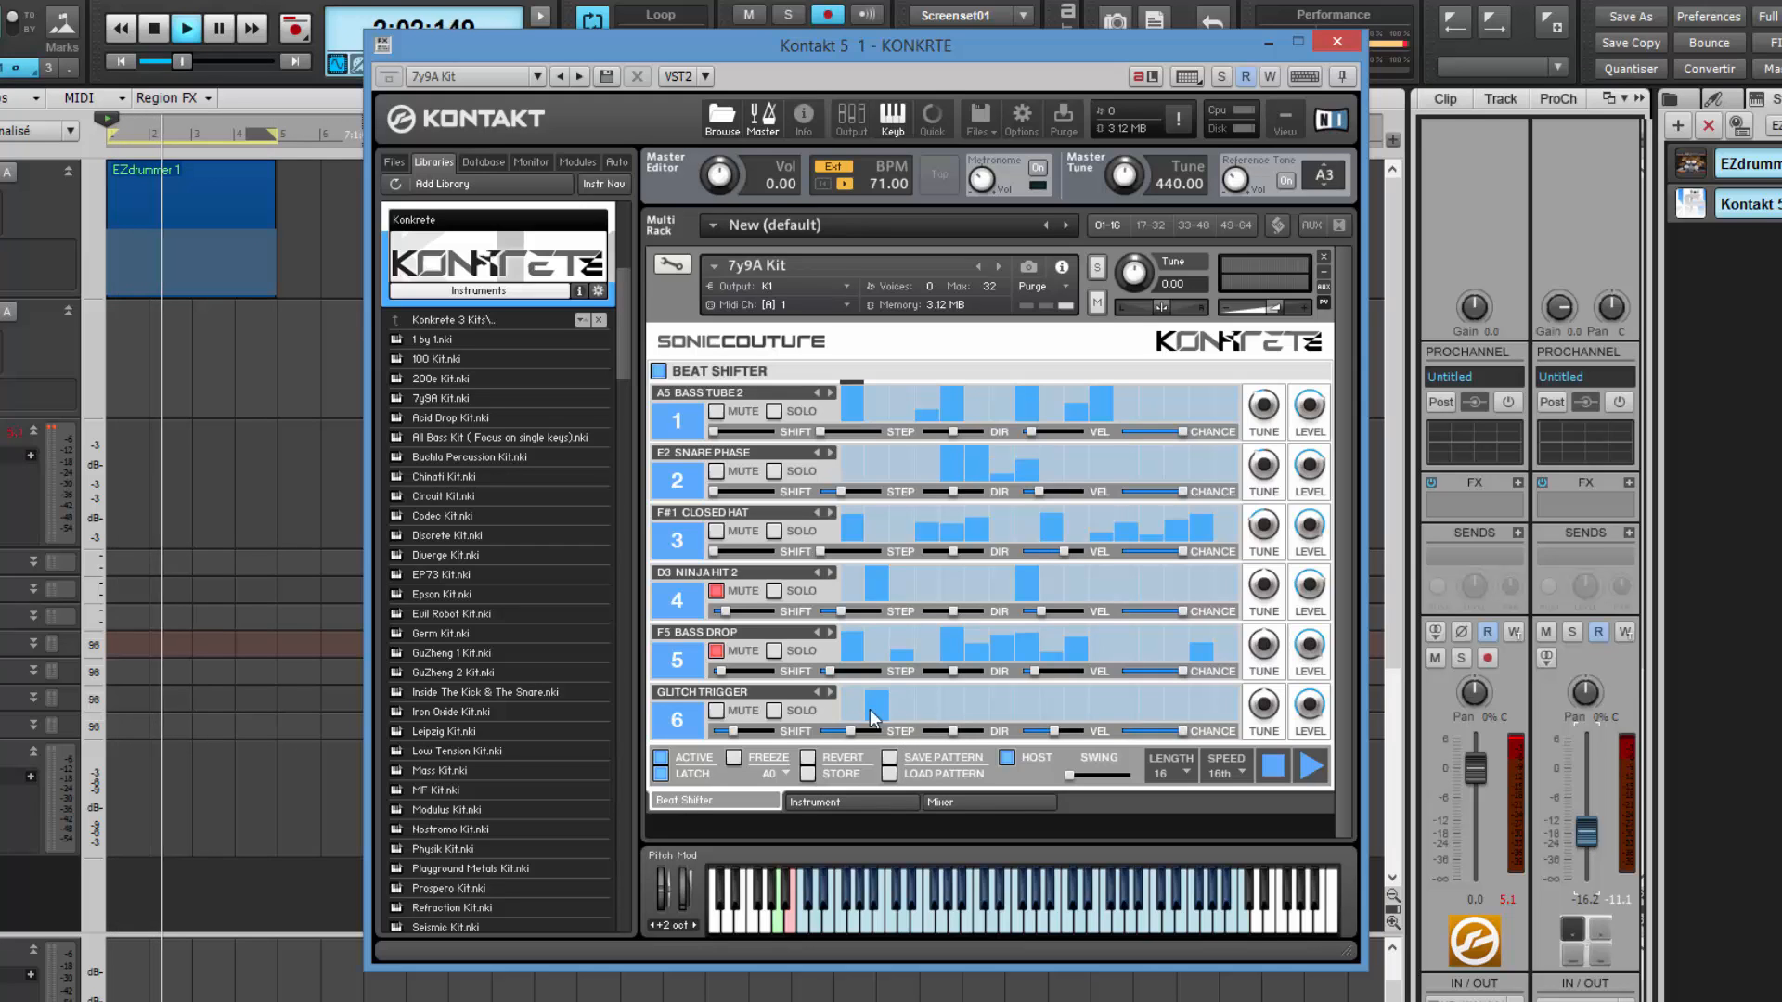
# Examine the Glitch section and its Speed control on the instrument page, and return to the Beat Shifter.
pyautogui.click(834, 800)
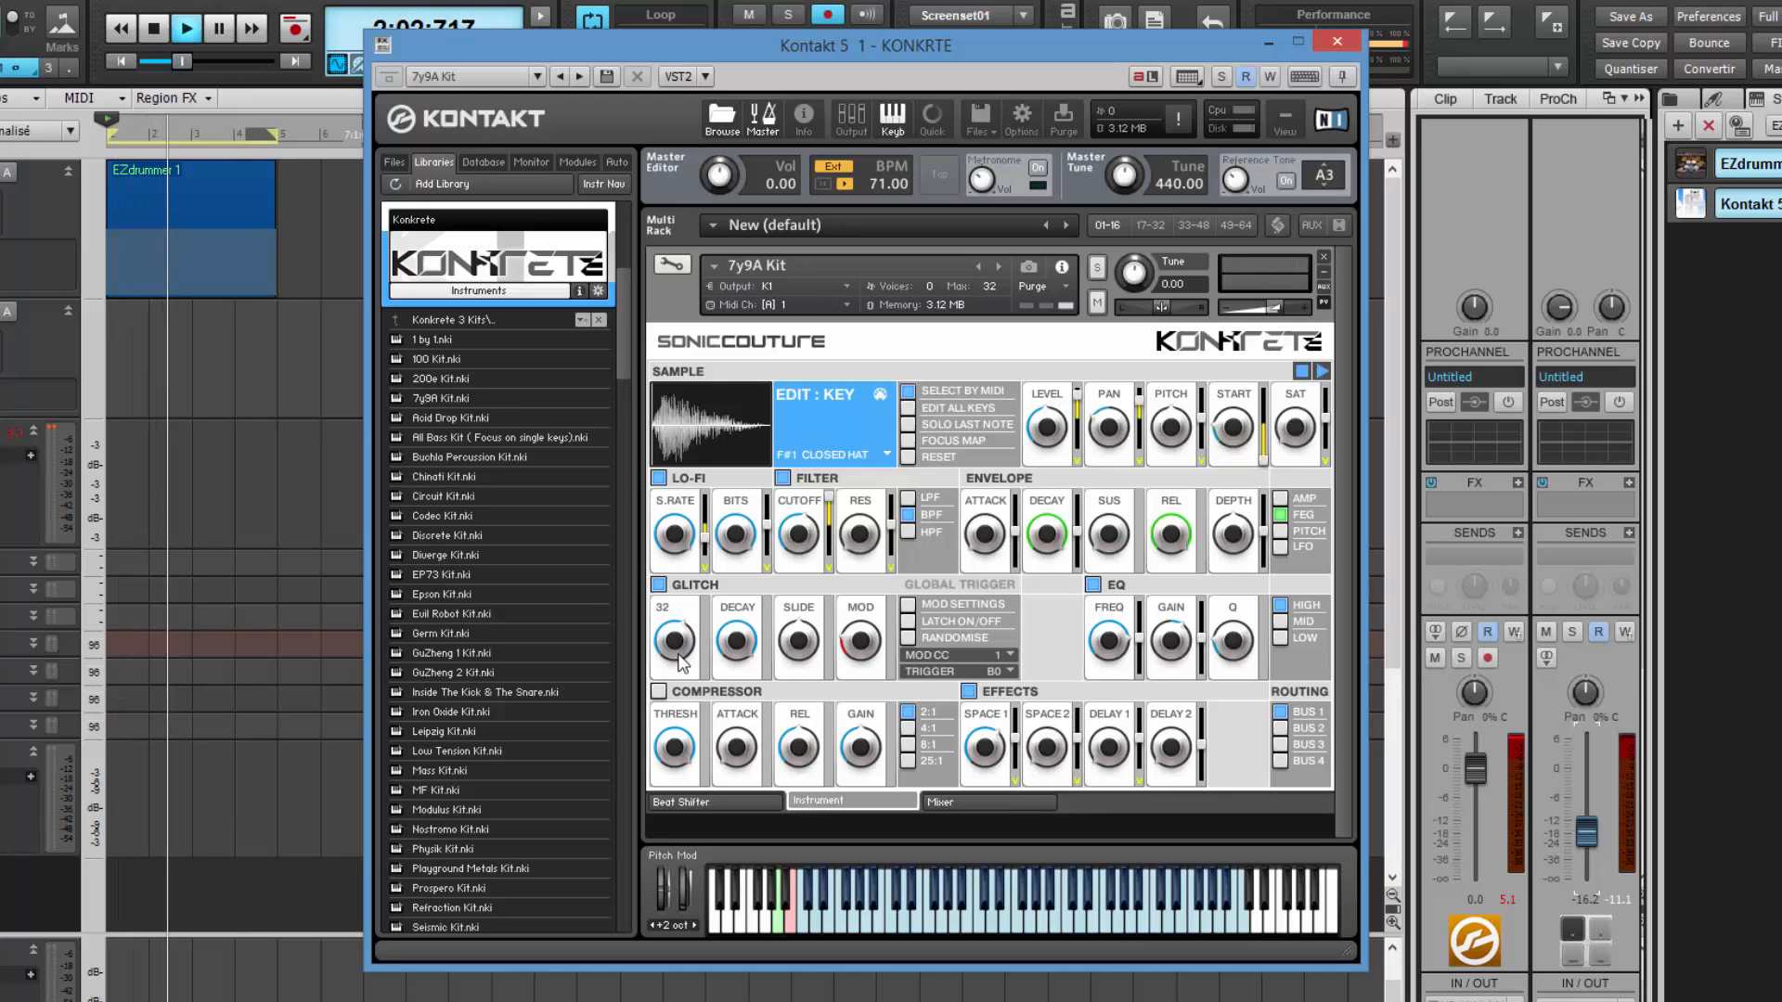
pyautogui.moveTo(678, 675)
pyautogui.mouseDown()
pyautogui.moveTo(662, 713)
pyautogui.moveTo(676, 661)
pyautogui.mouseUp()
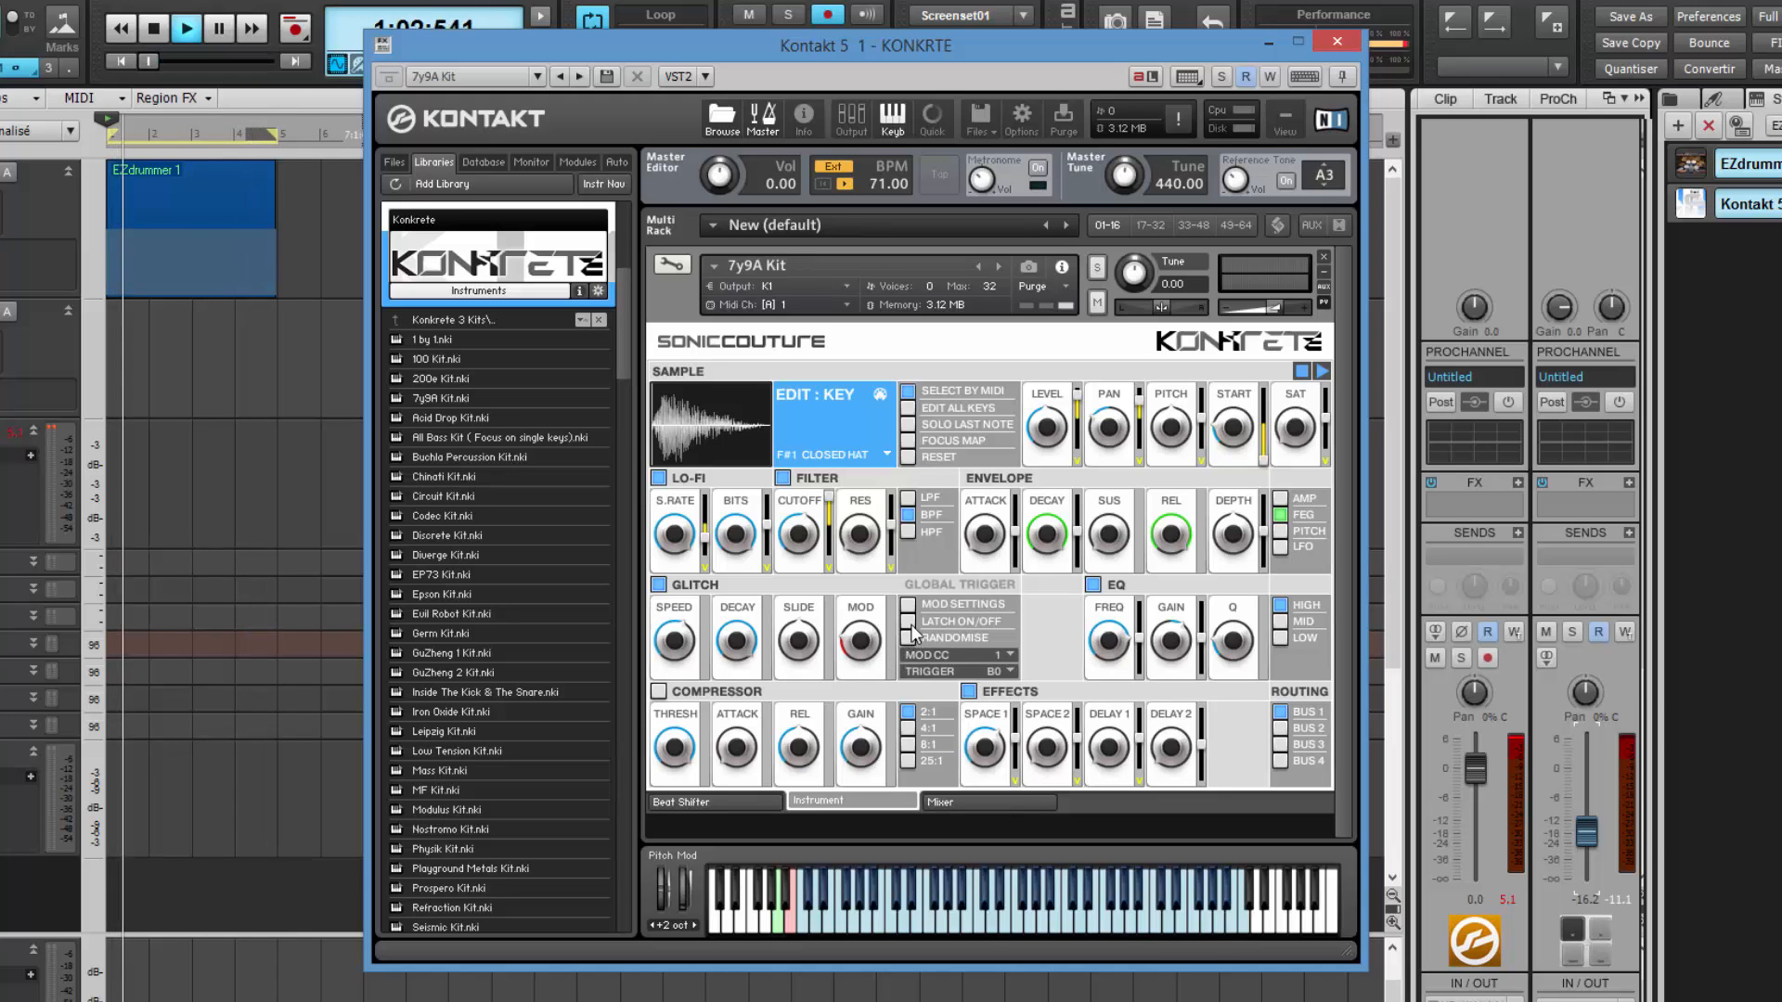
pyautogui.click(713, 799)
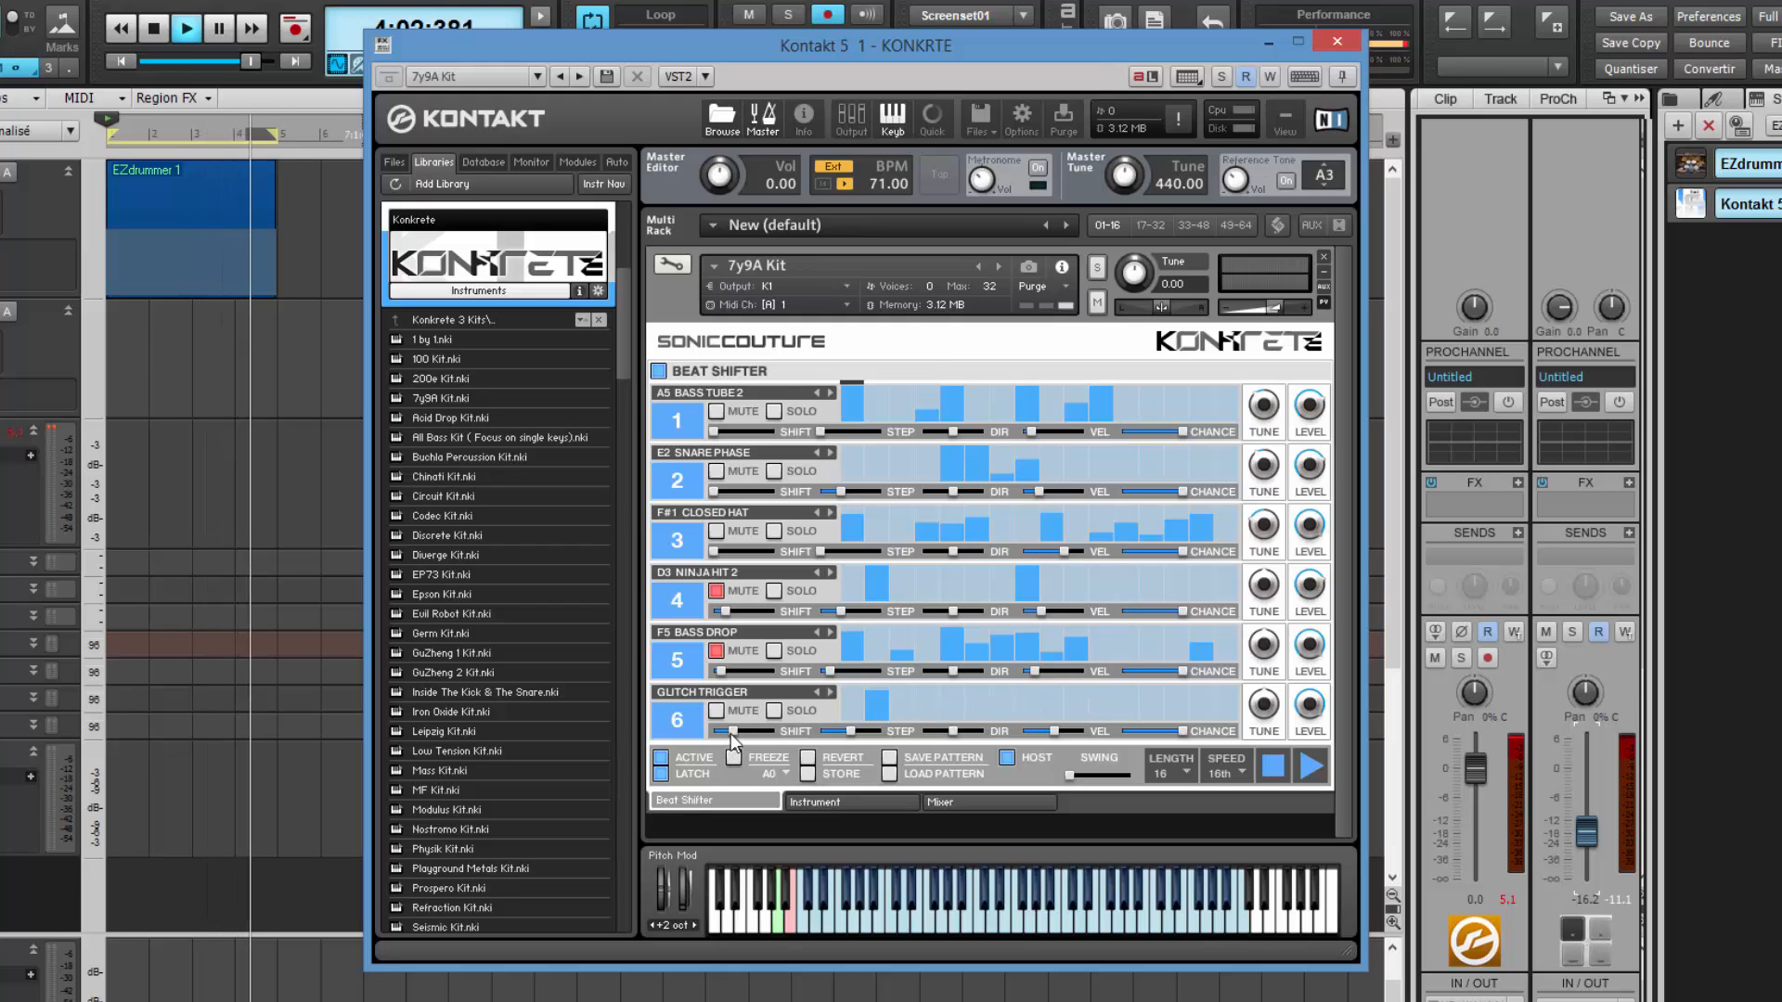
# Move track 6's Glitch Trigger hit from the second step to the first and restart playback.
pyautogui.click(876, 700)
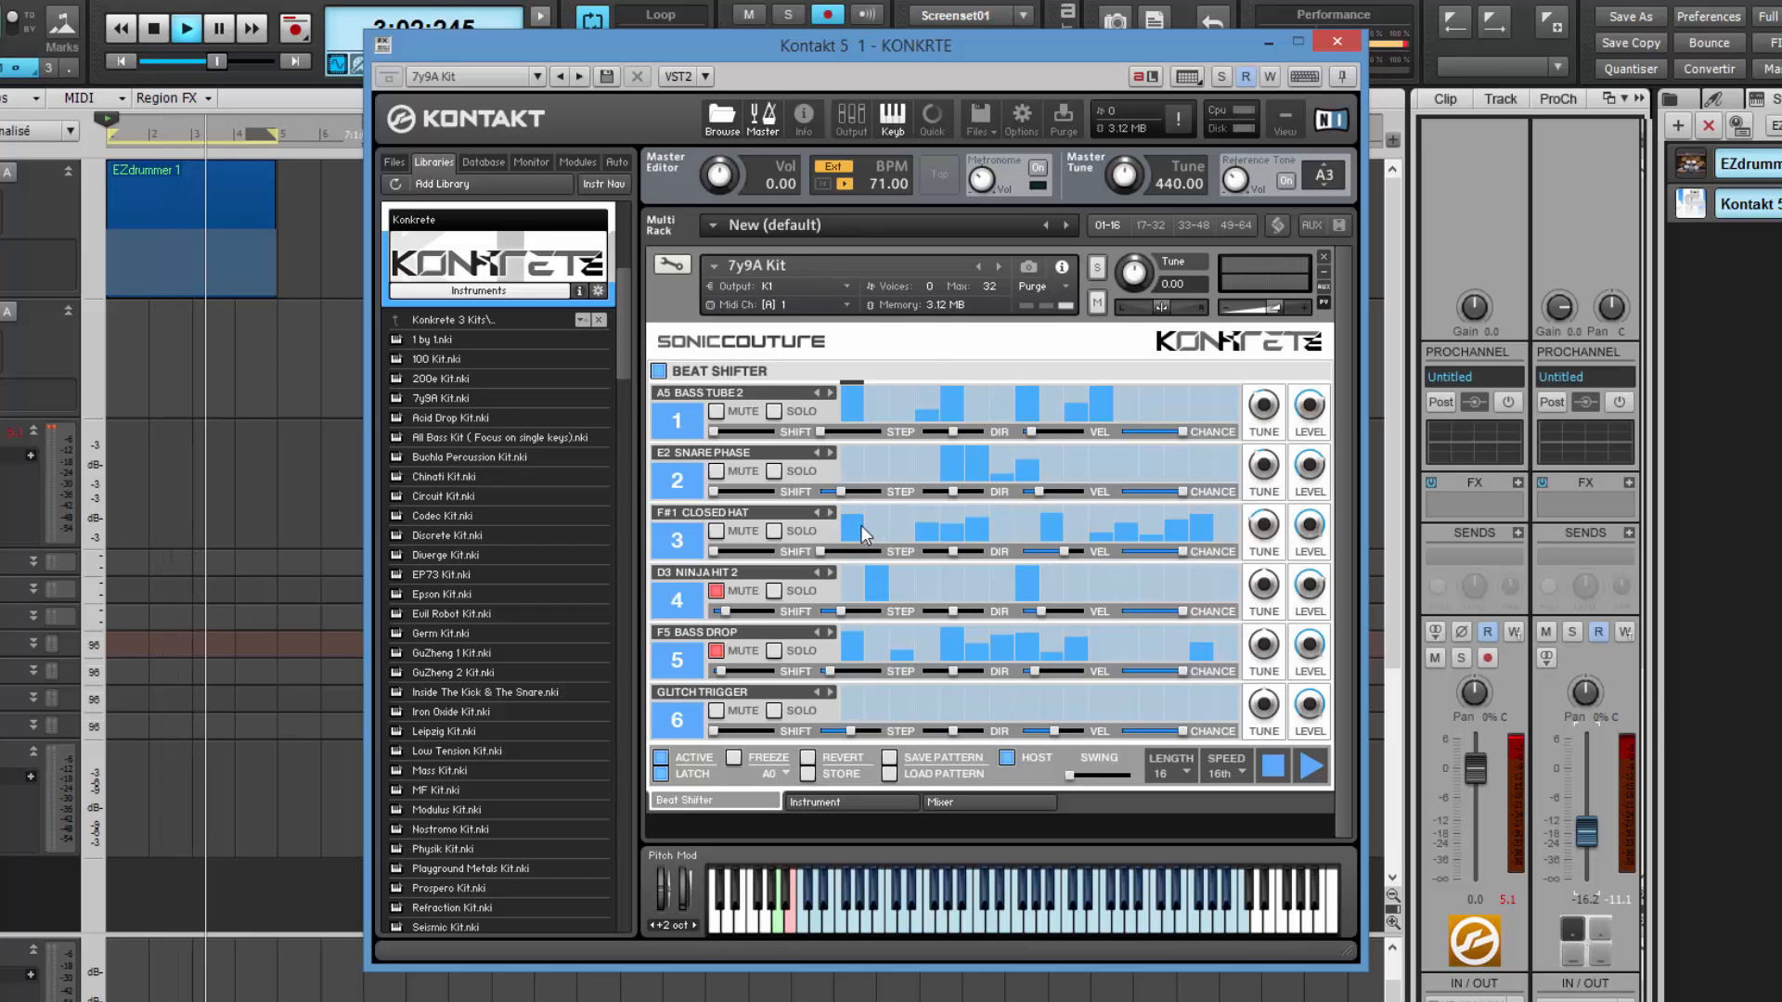
pyautogui.click(854, 686)
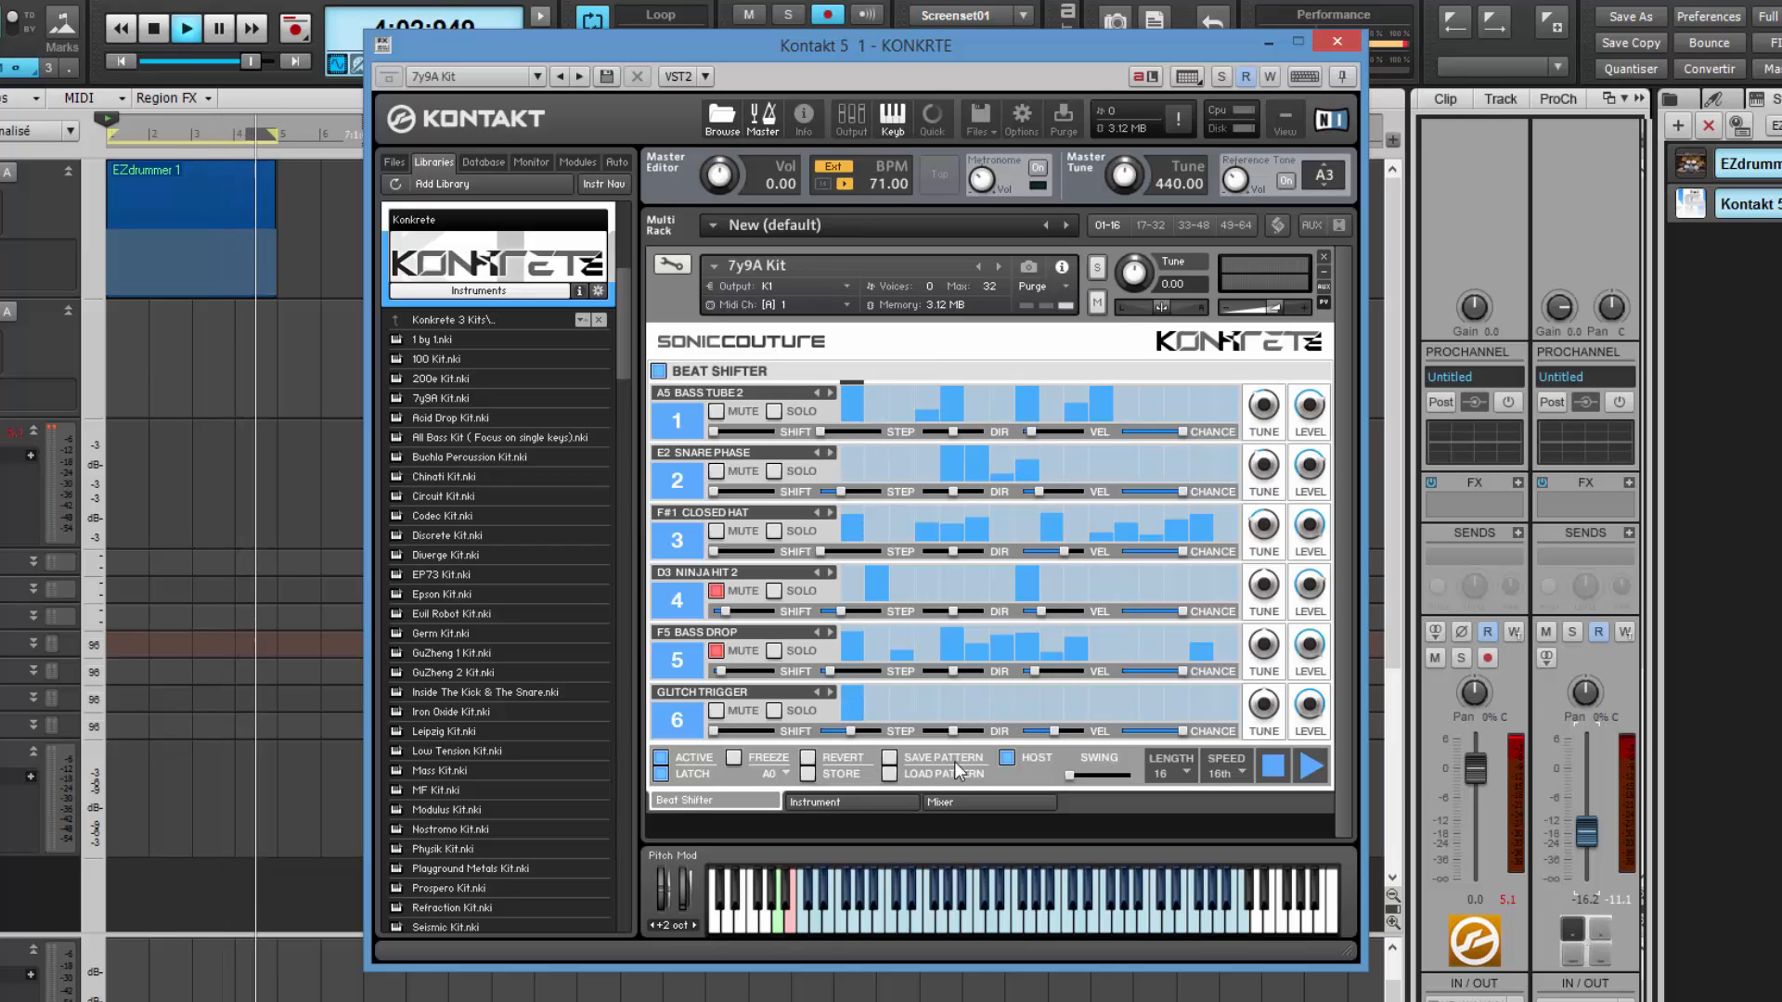
pyautogui.press('space')
pyautogui.press('space')
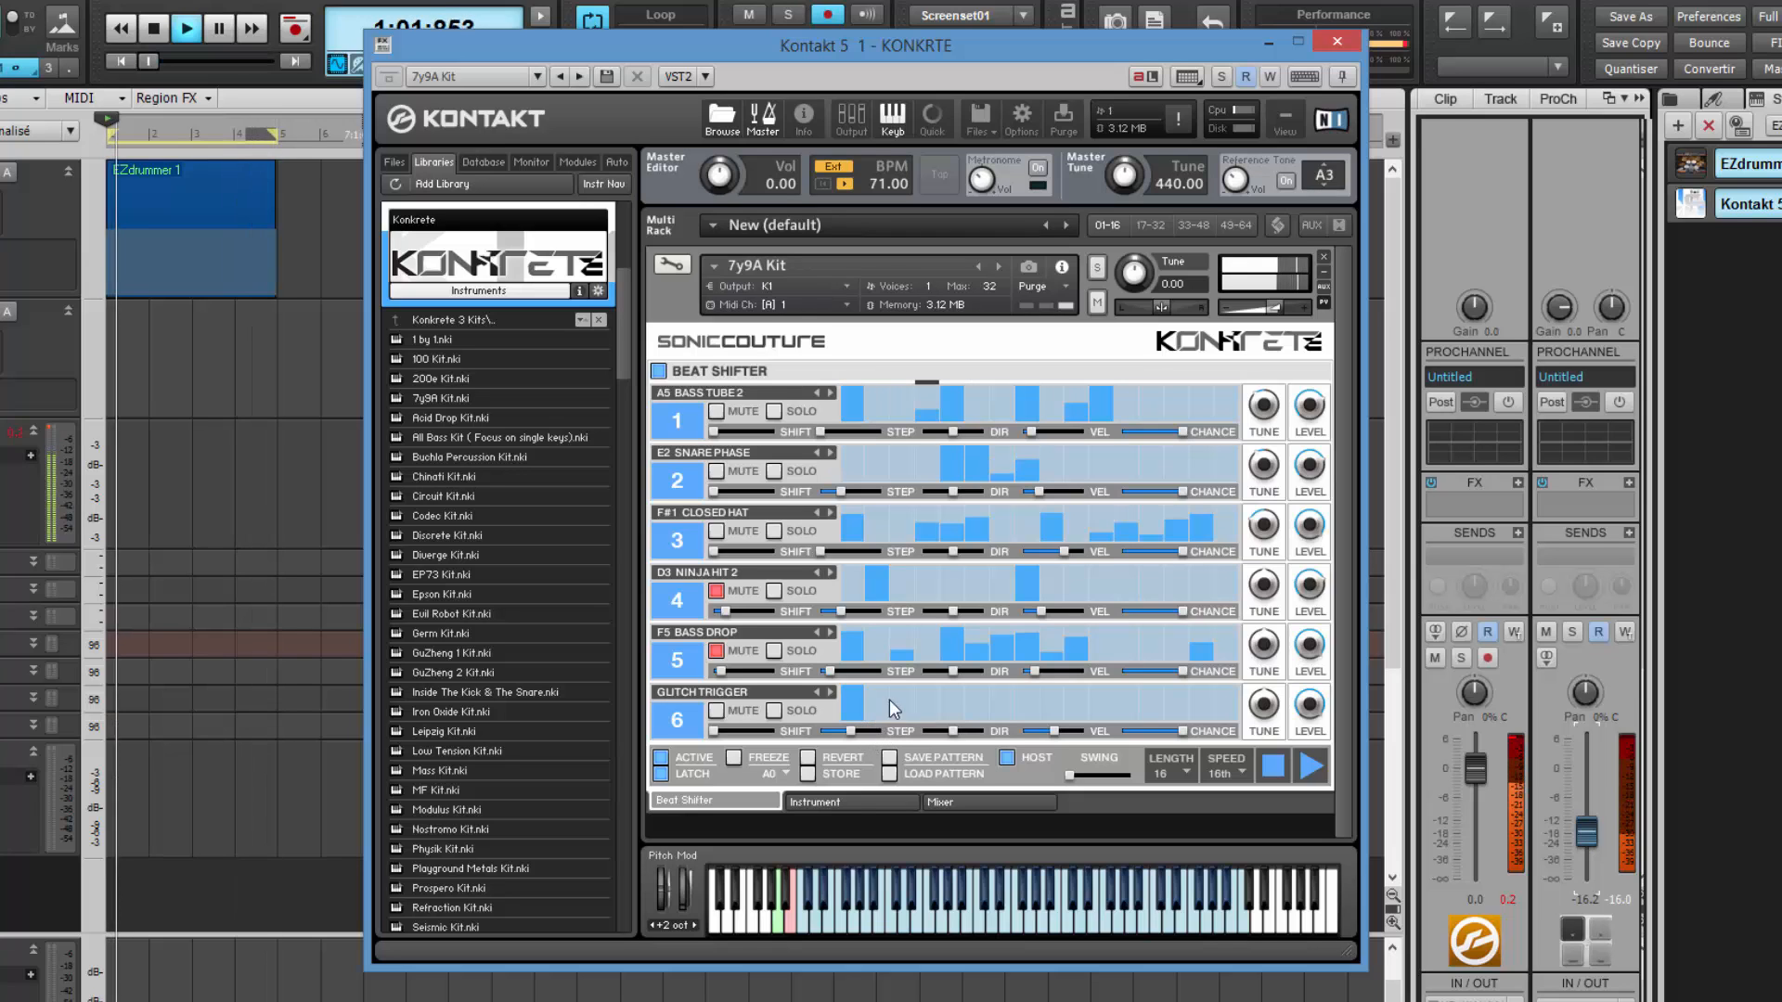
# Check the Glitch latch on the instrument page, and add another Glitch Trigger hit on track 6's seventh step.
pyautogui.click(833, 799)
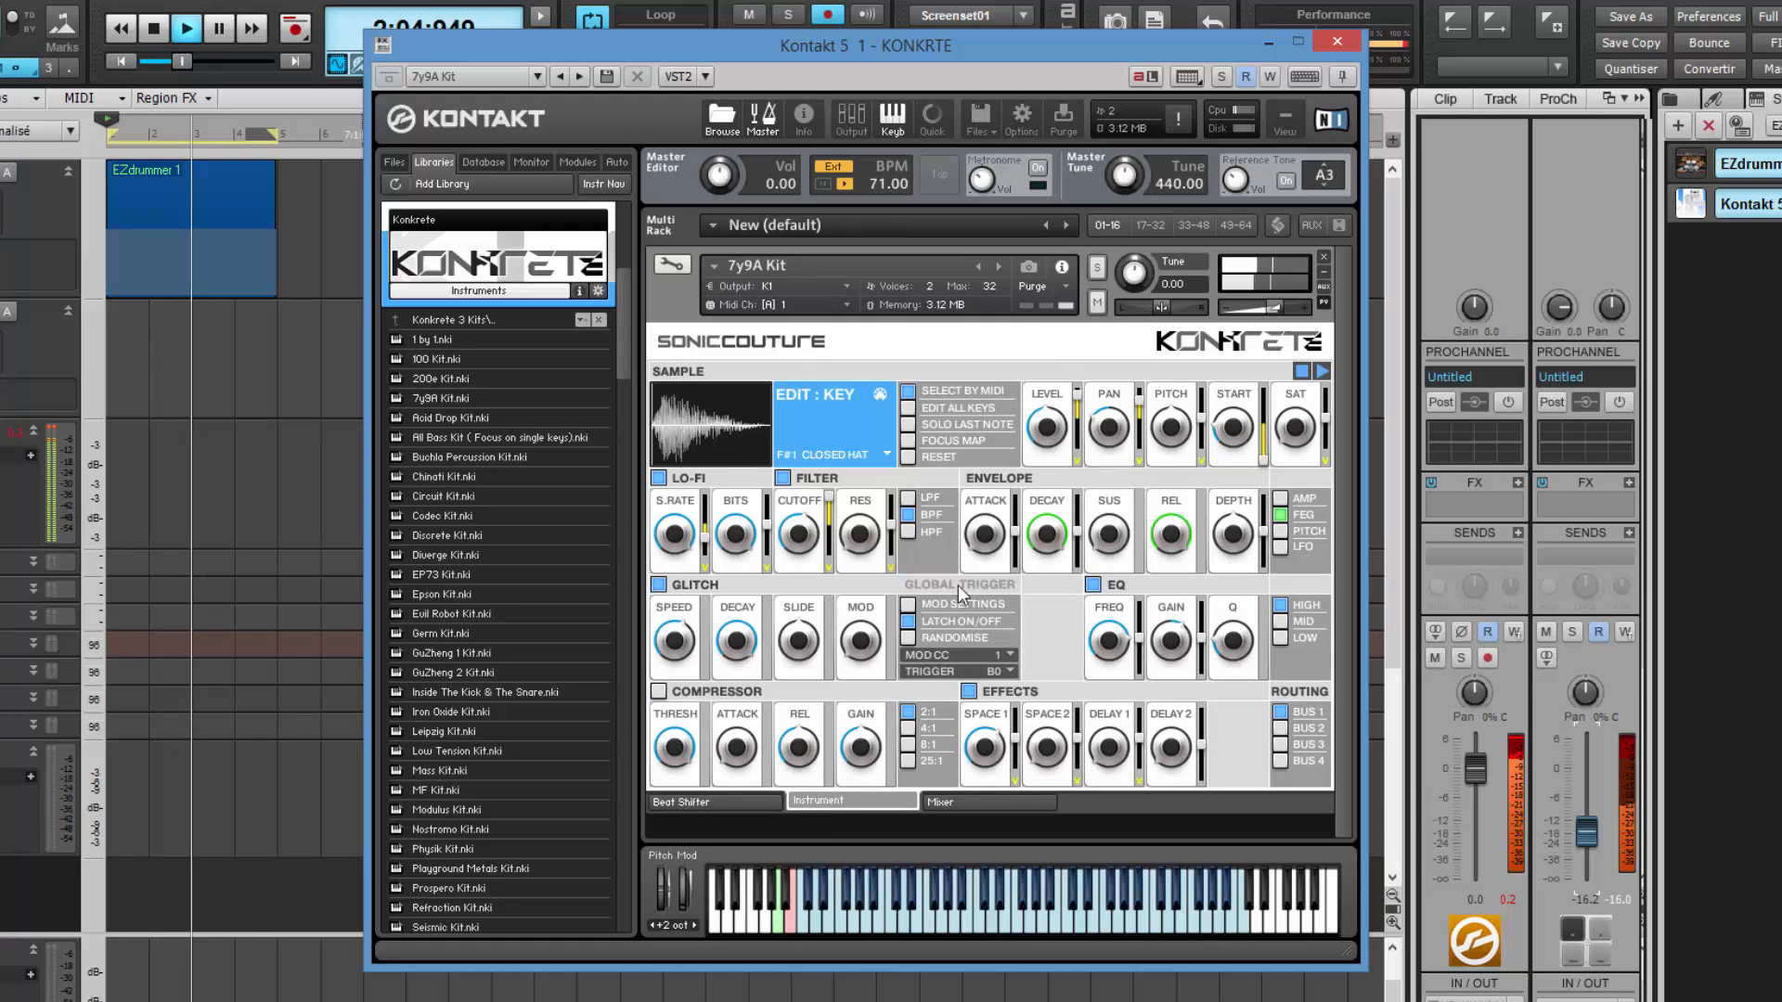
pyautogui.click(721, 802)
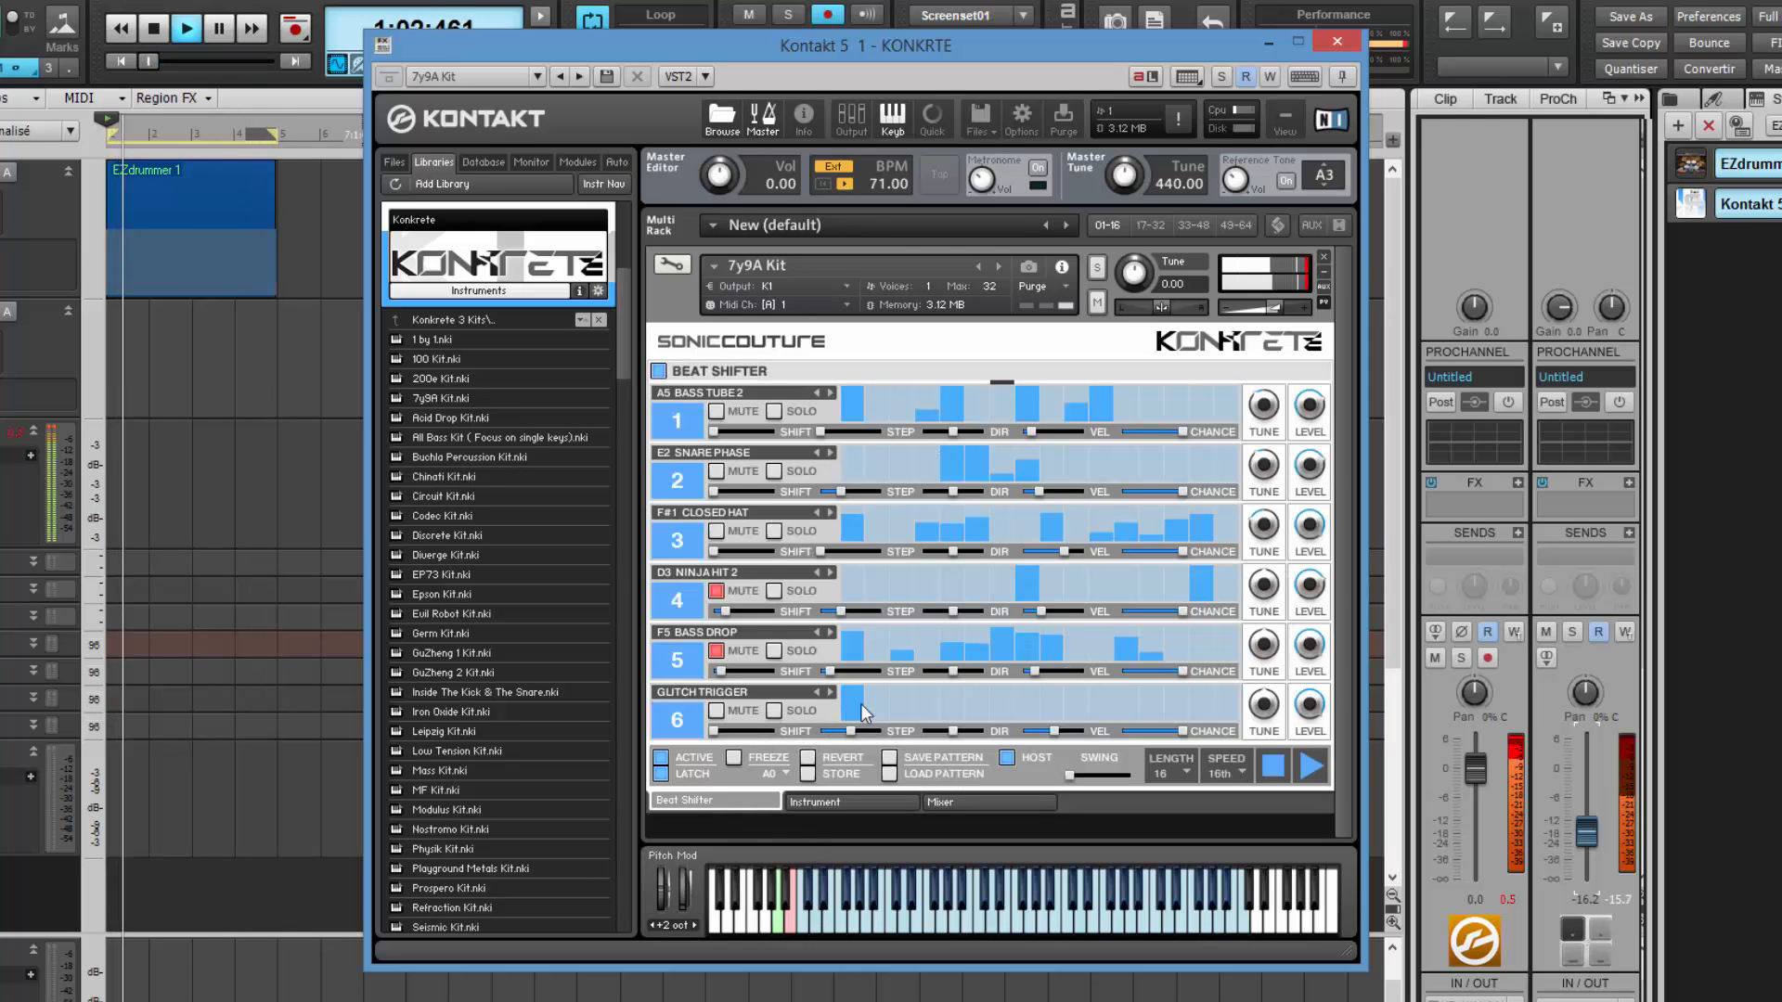
pyautogui.click(1001, 703)
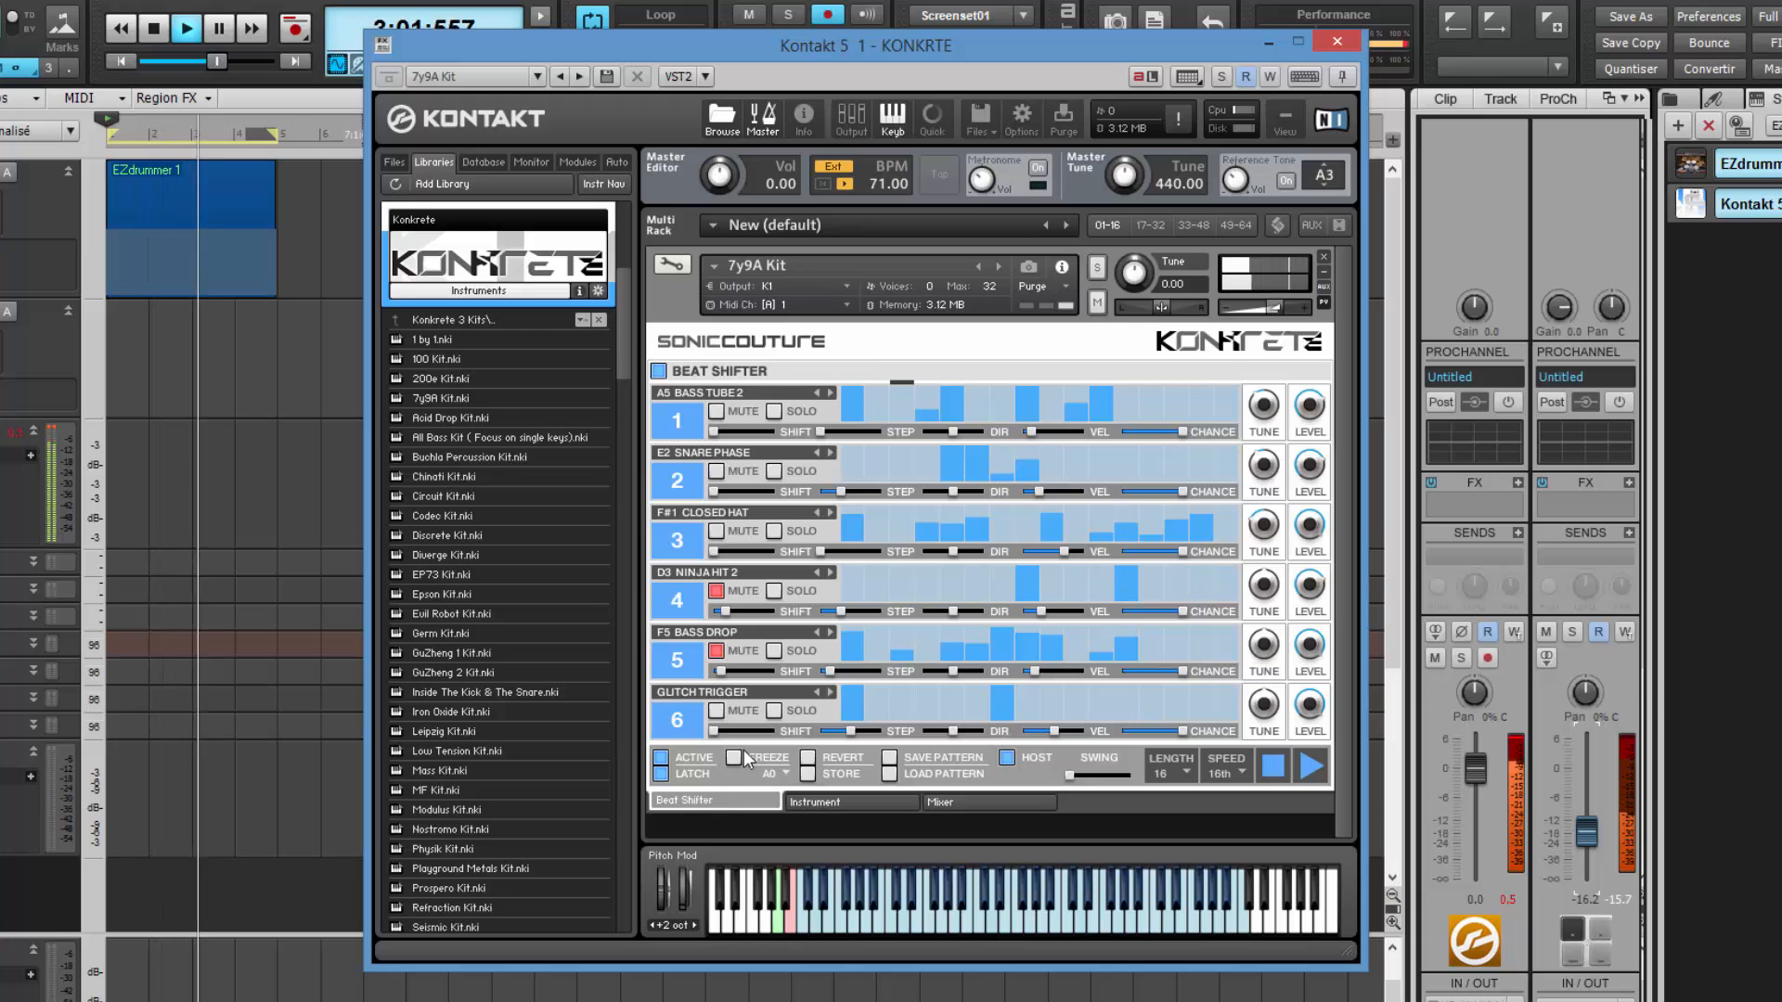
# Raise track 6's Shift amount to move the glitch triggers, freeze the pattern and stop playback.
pyautogui.moveTo(742, 735); pyautogui.dragTo(757, 739)
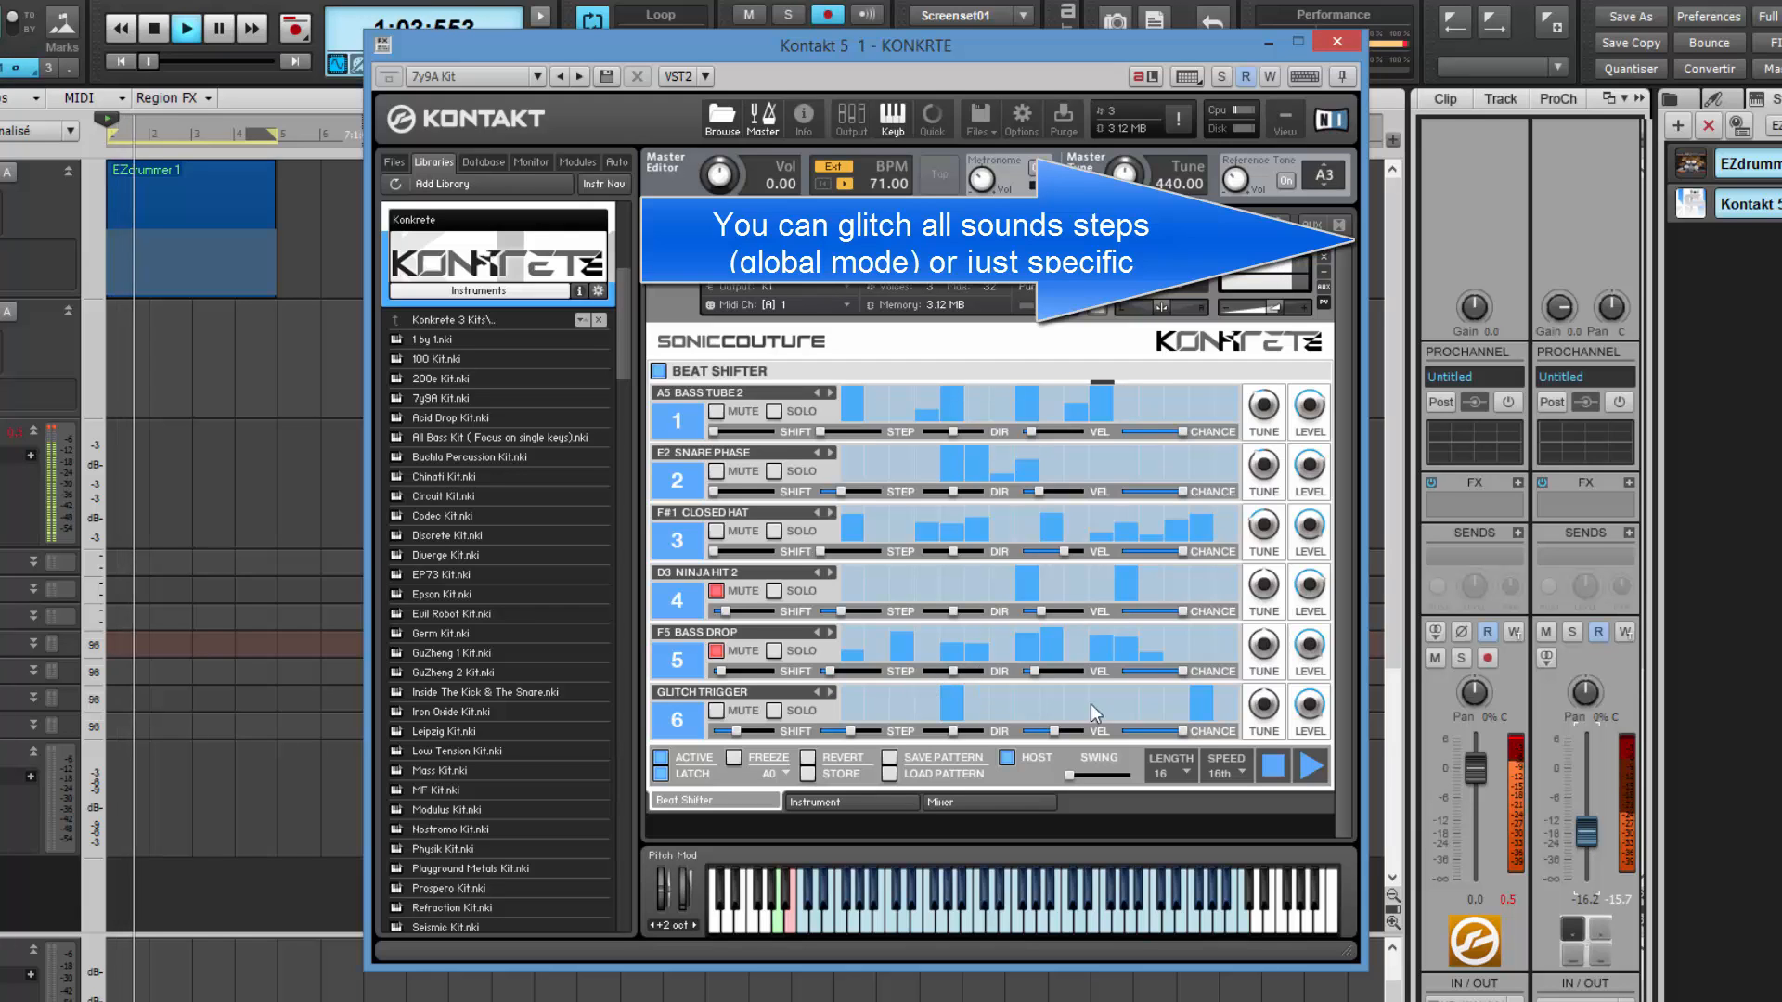
pyautogui.click(733, 758)
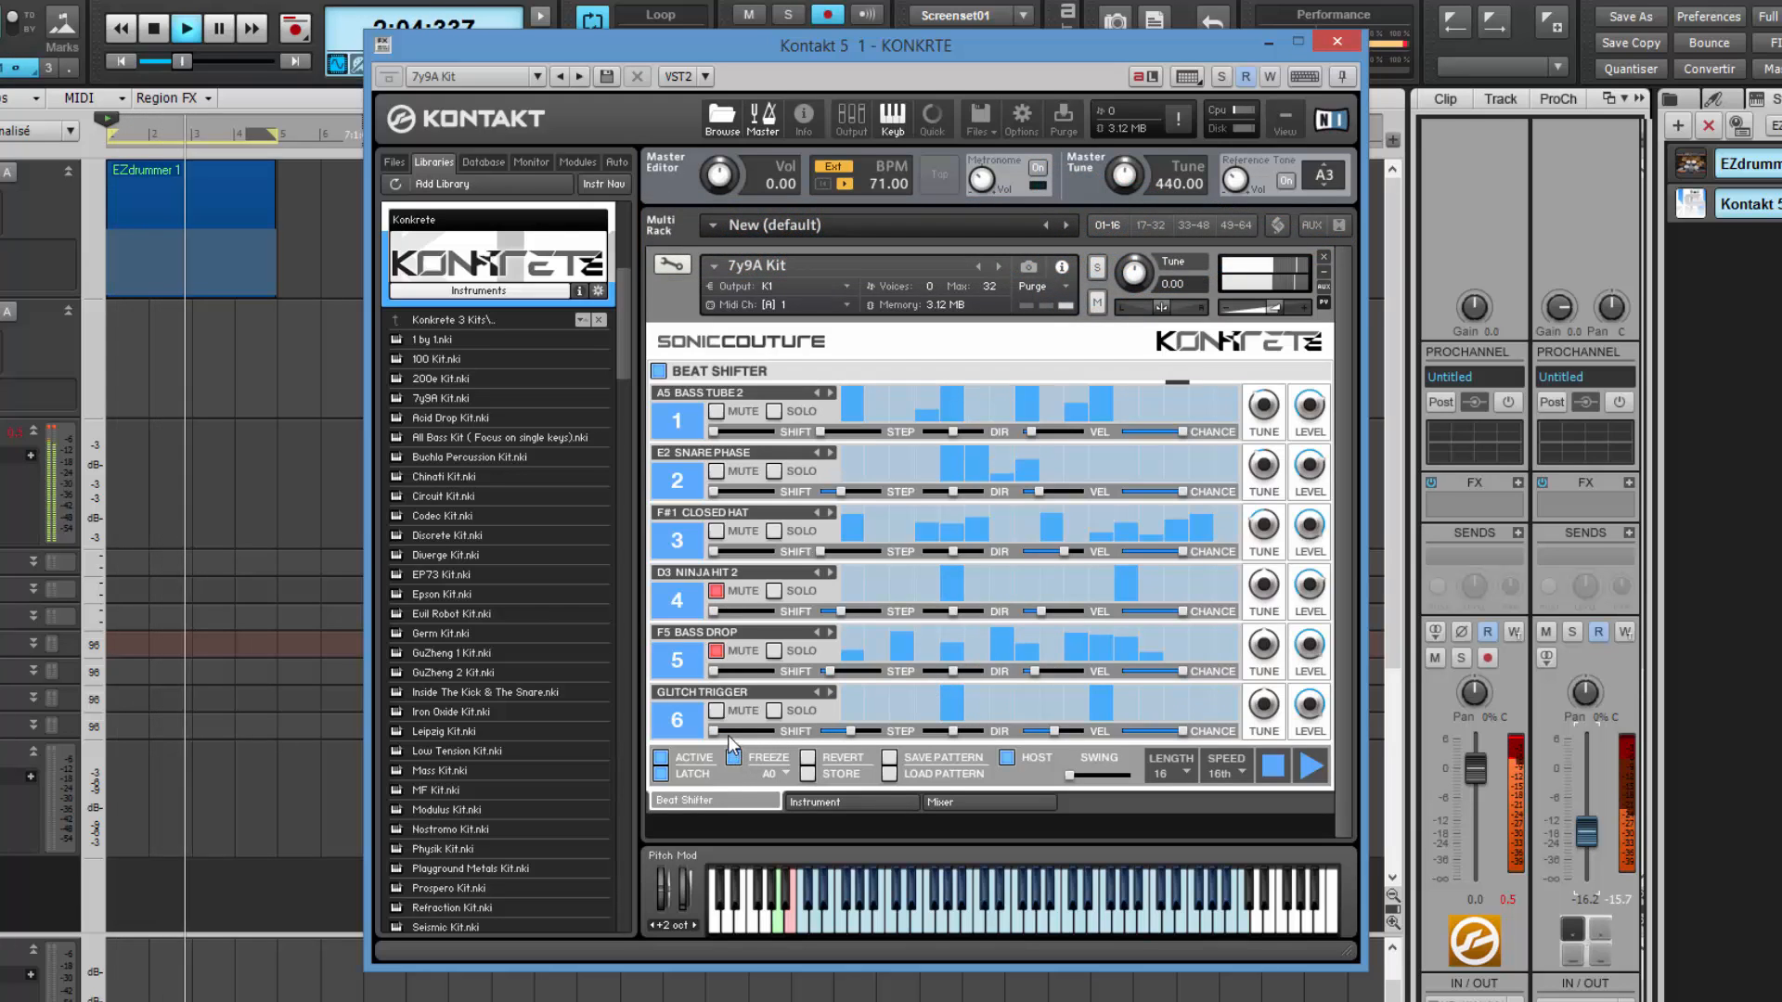
pyautogui.press('space')
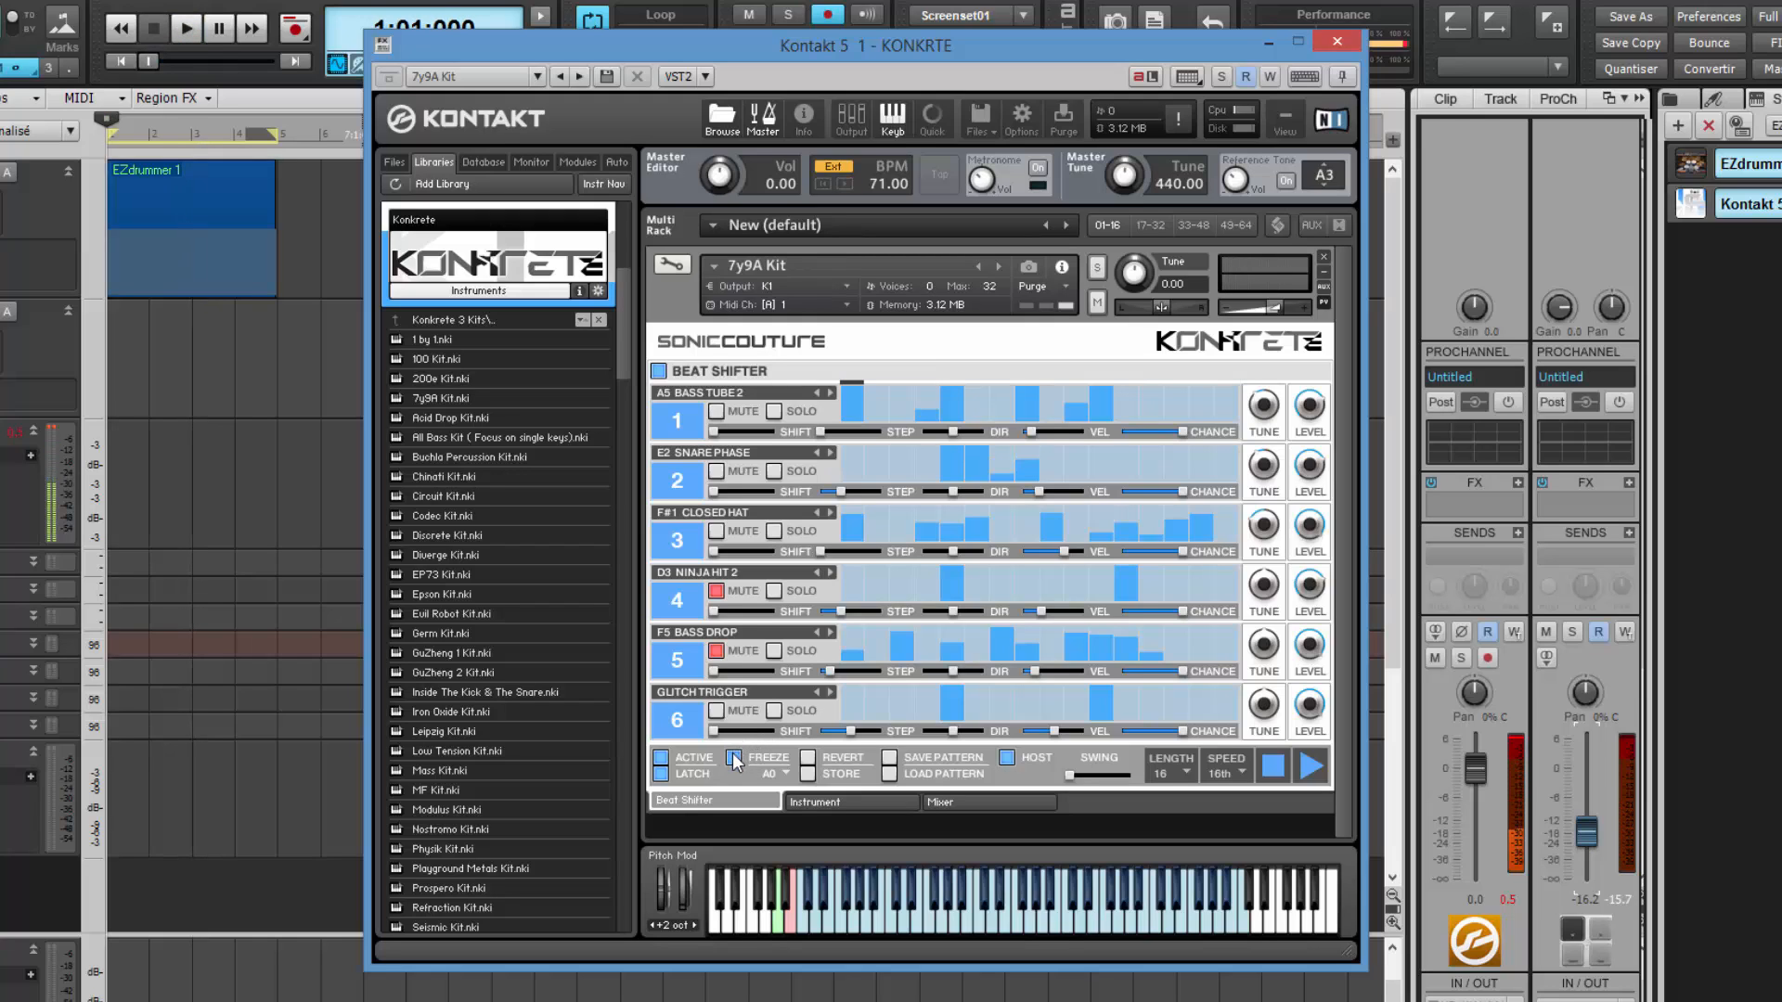
# Unfreeze the Beat Shifter pattern and restart playback.
pyautogui.click(733, 757)
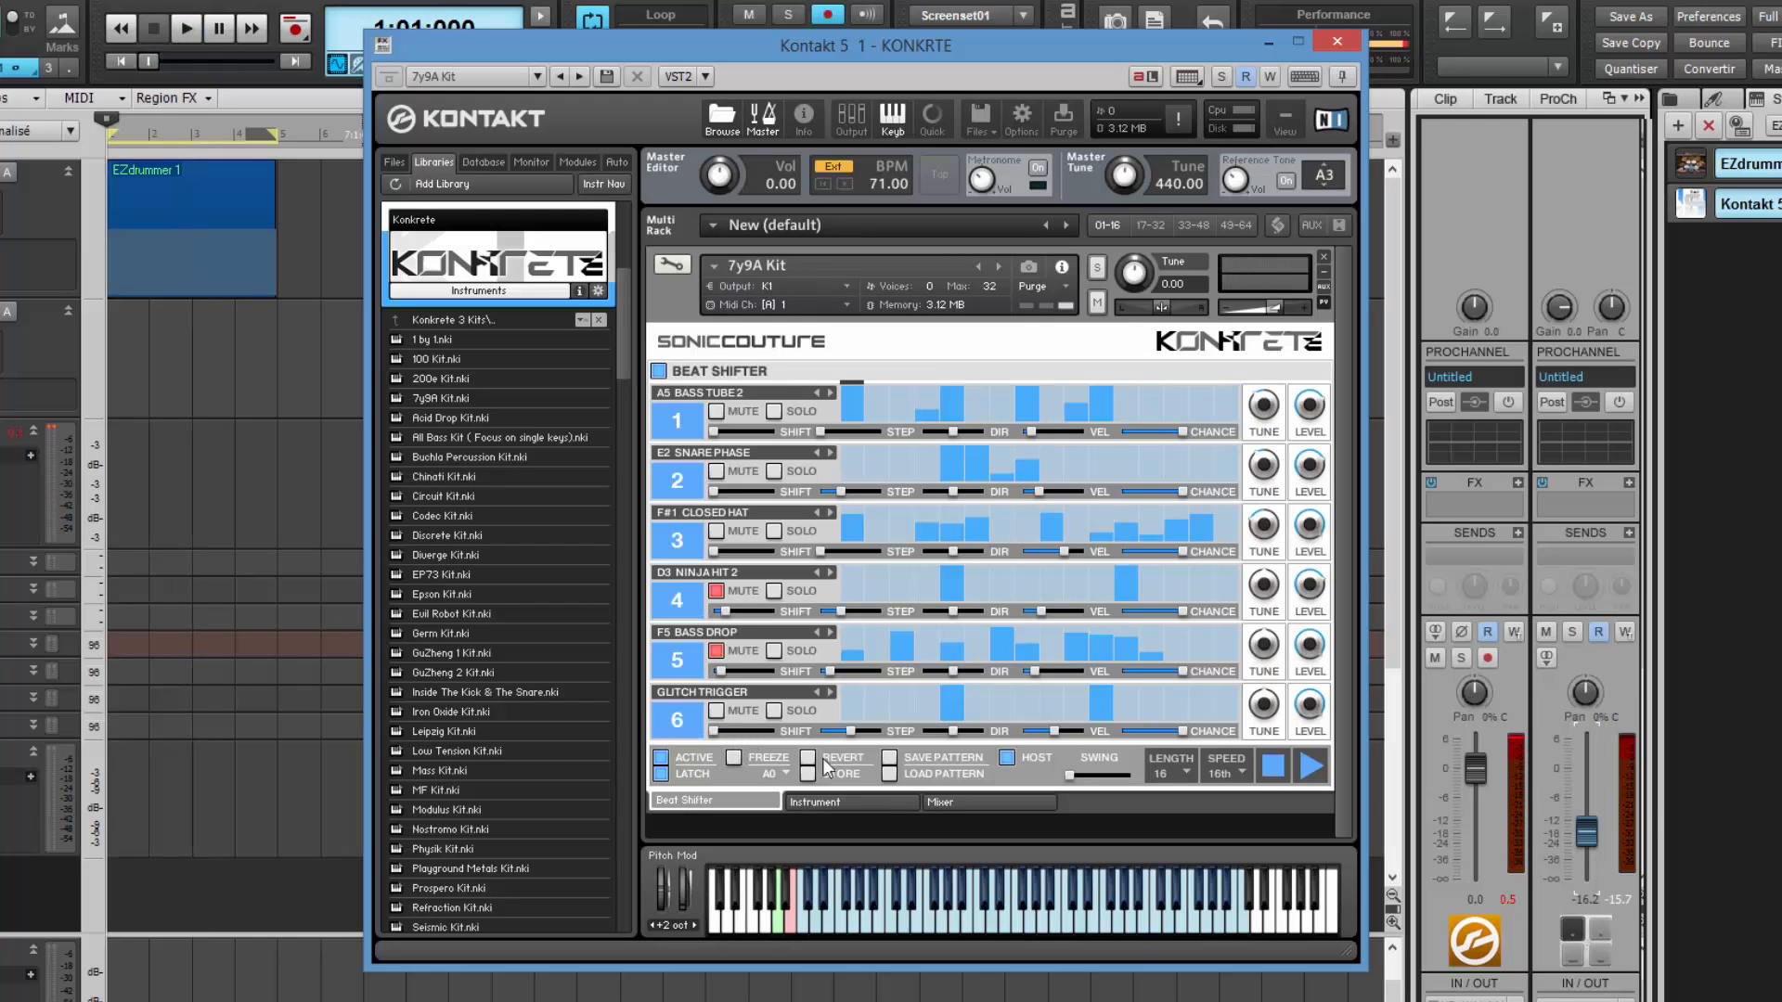
pyautogui.press('space')
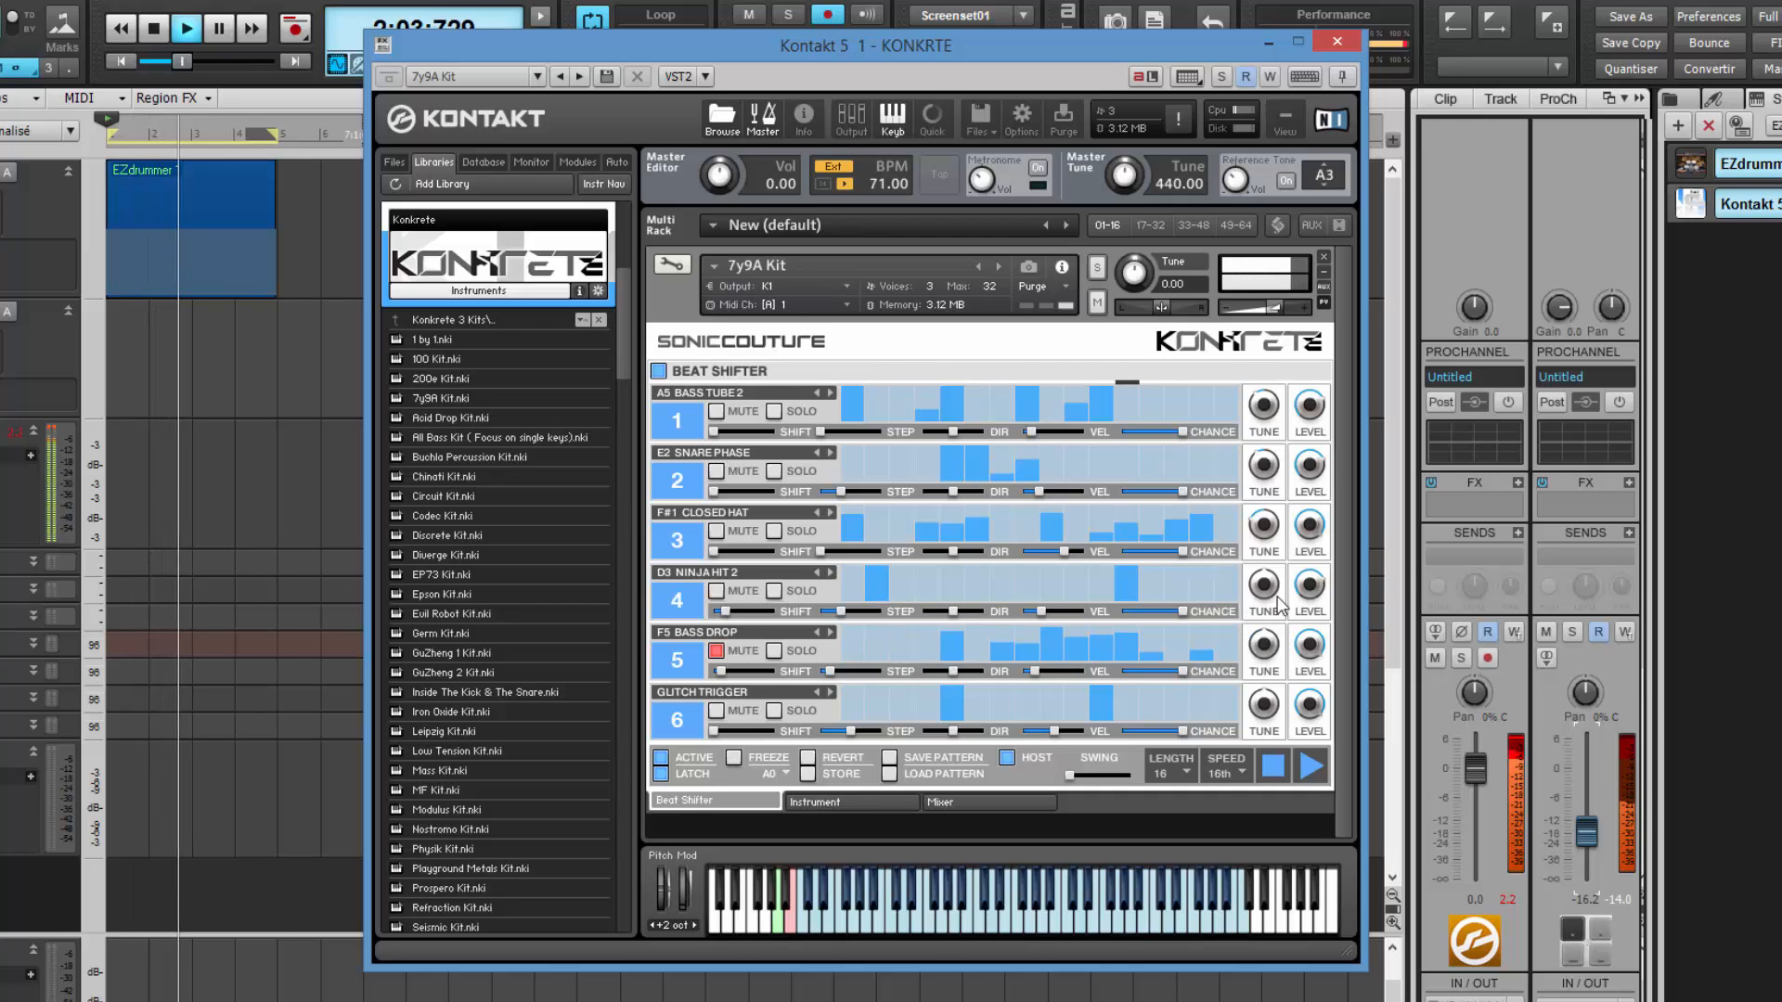
# Change track 4's sound to F#3 Zap Hit and rebalance the track's Level.
pyautogui.moveTo(1307, 590); pyautogui.dragTo(1305, 636)
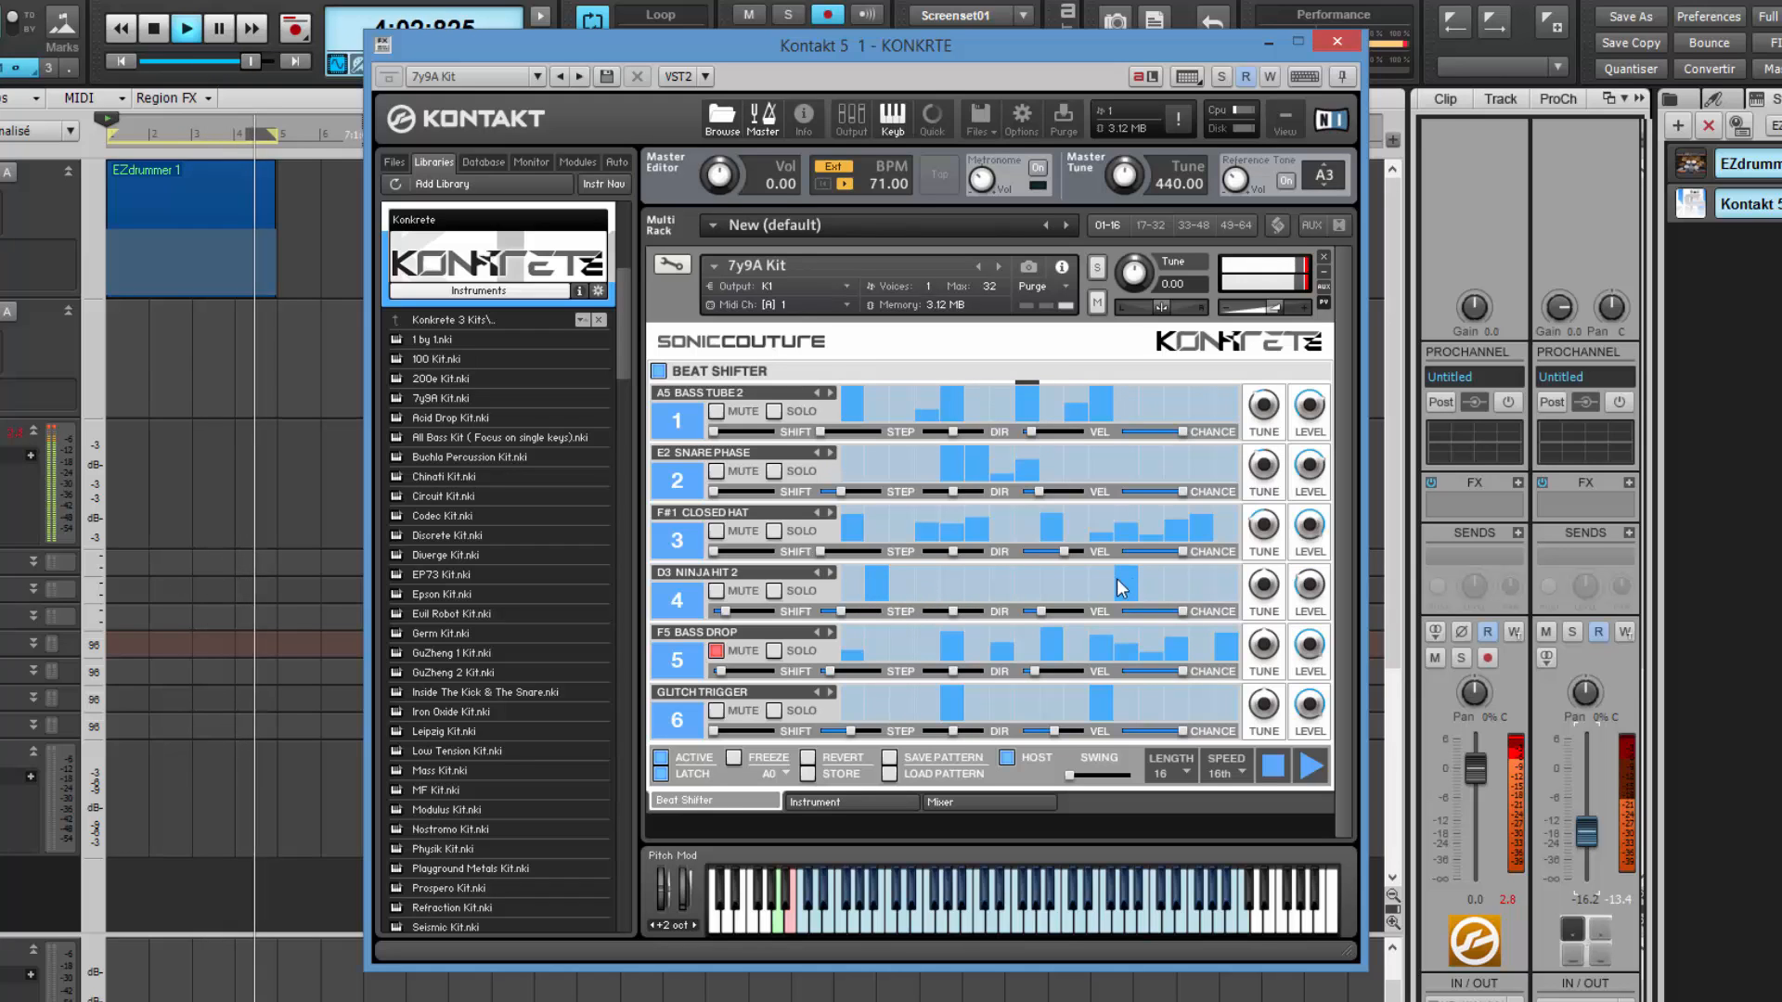
pyautogui.click(829, 573)
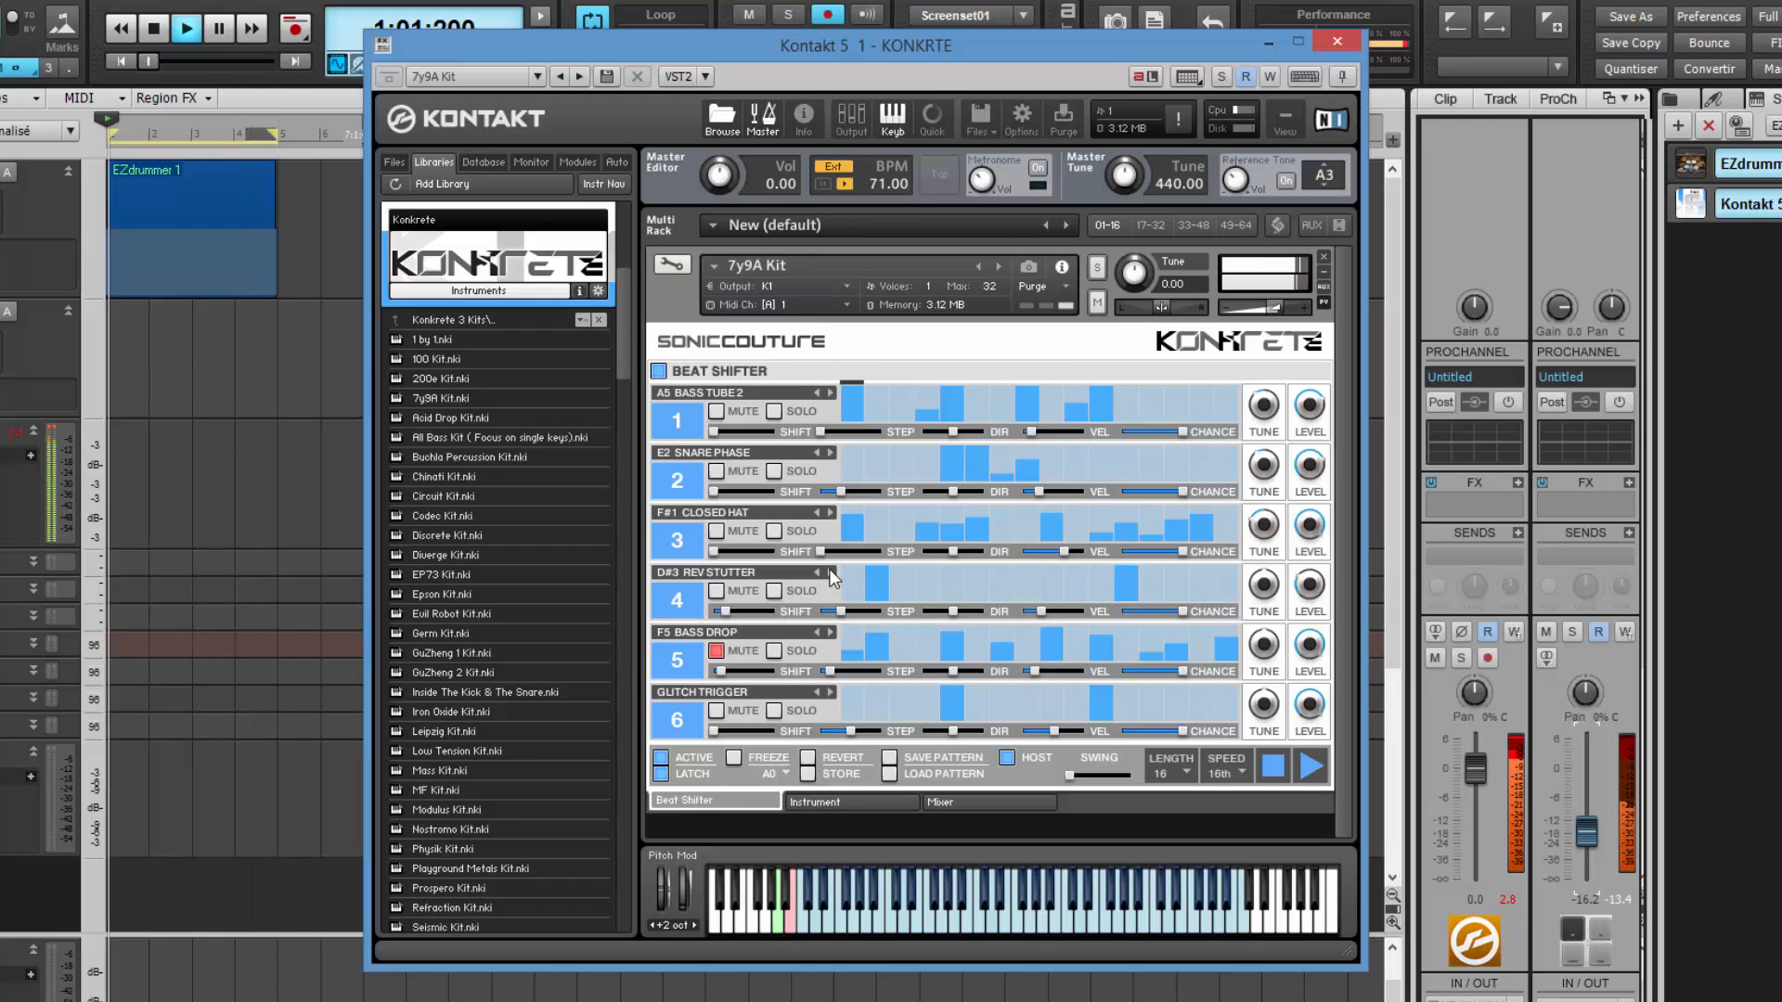
pyautogui.click(829, 572)
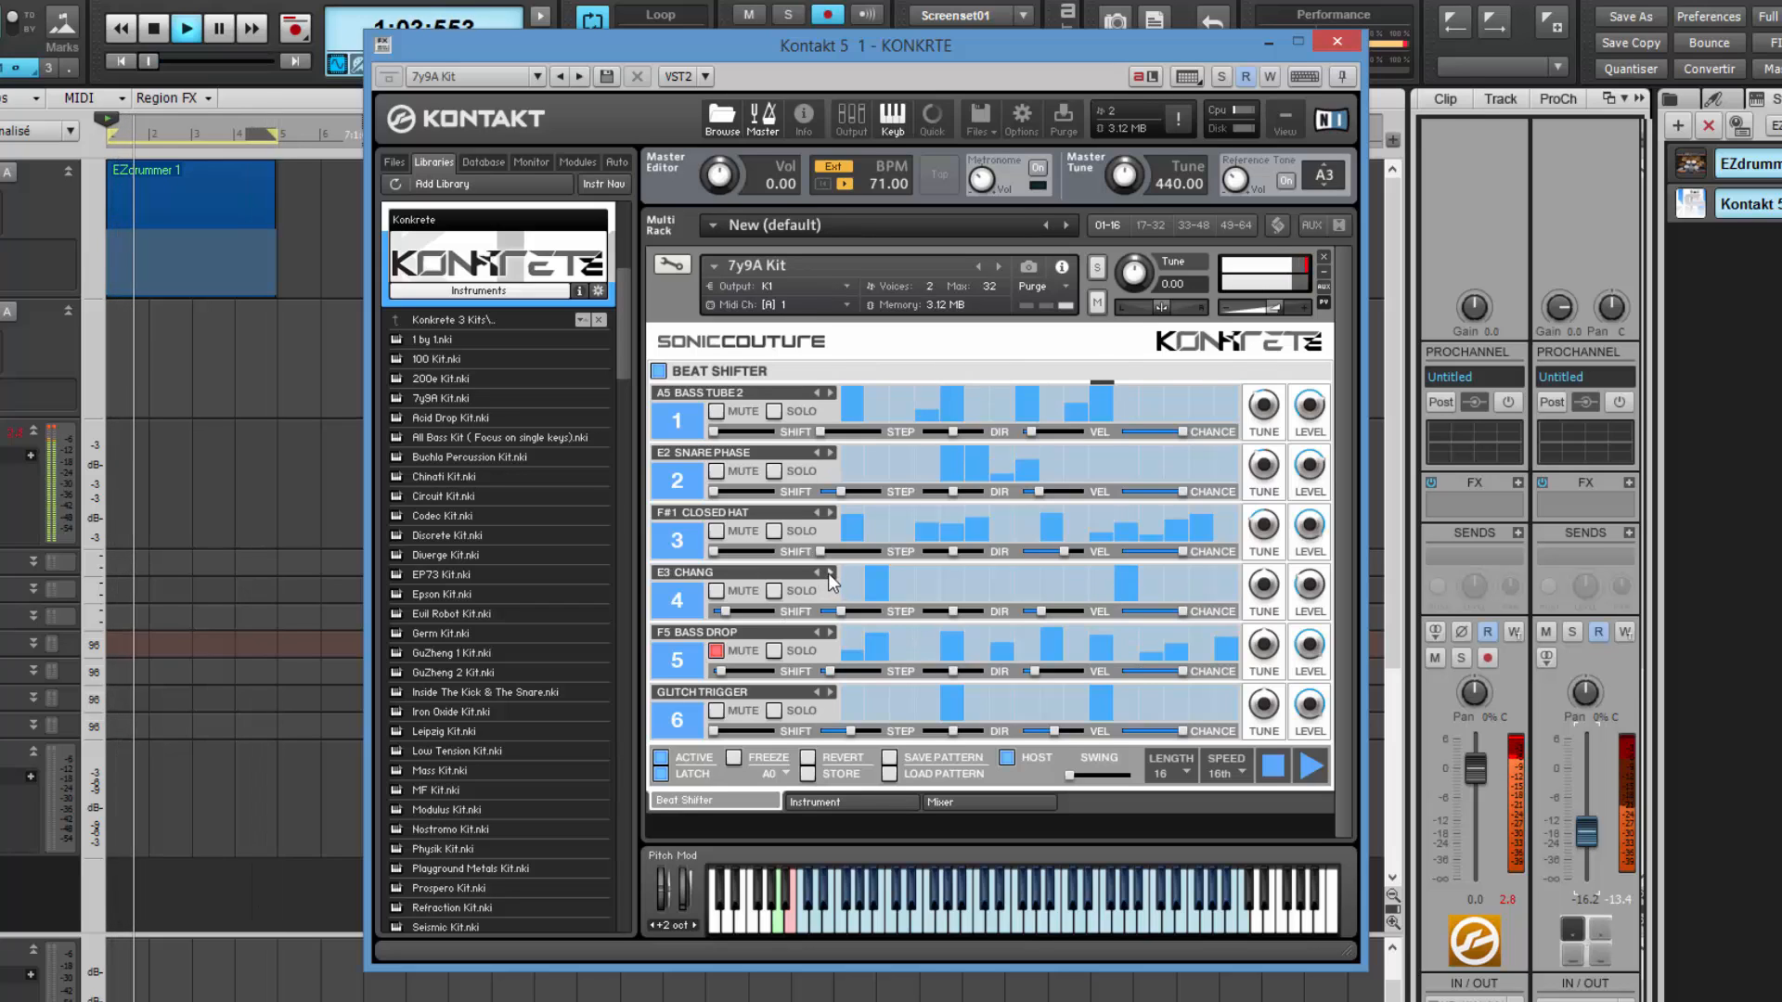
pyautogui.click(829, 573)
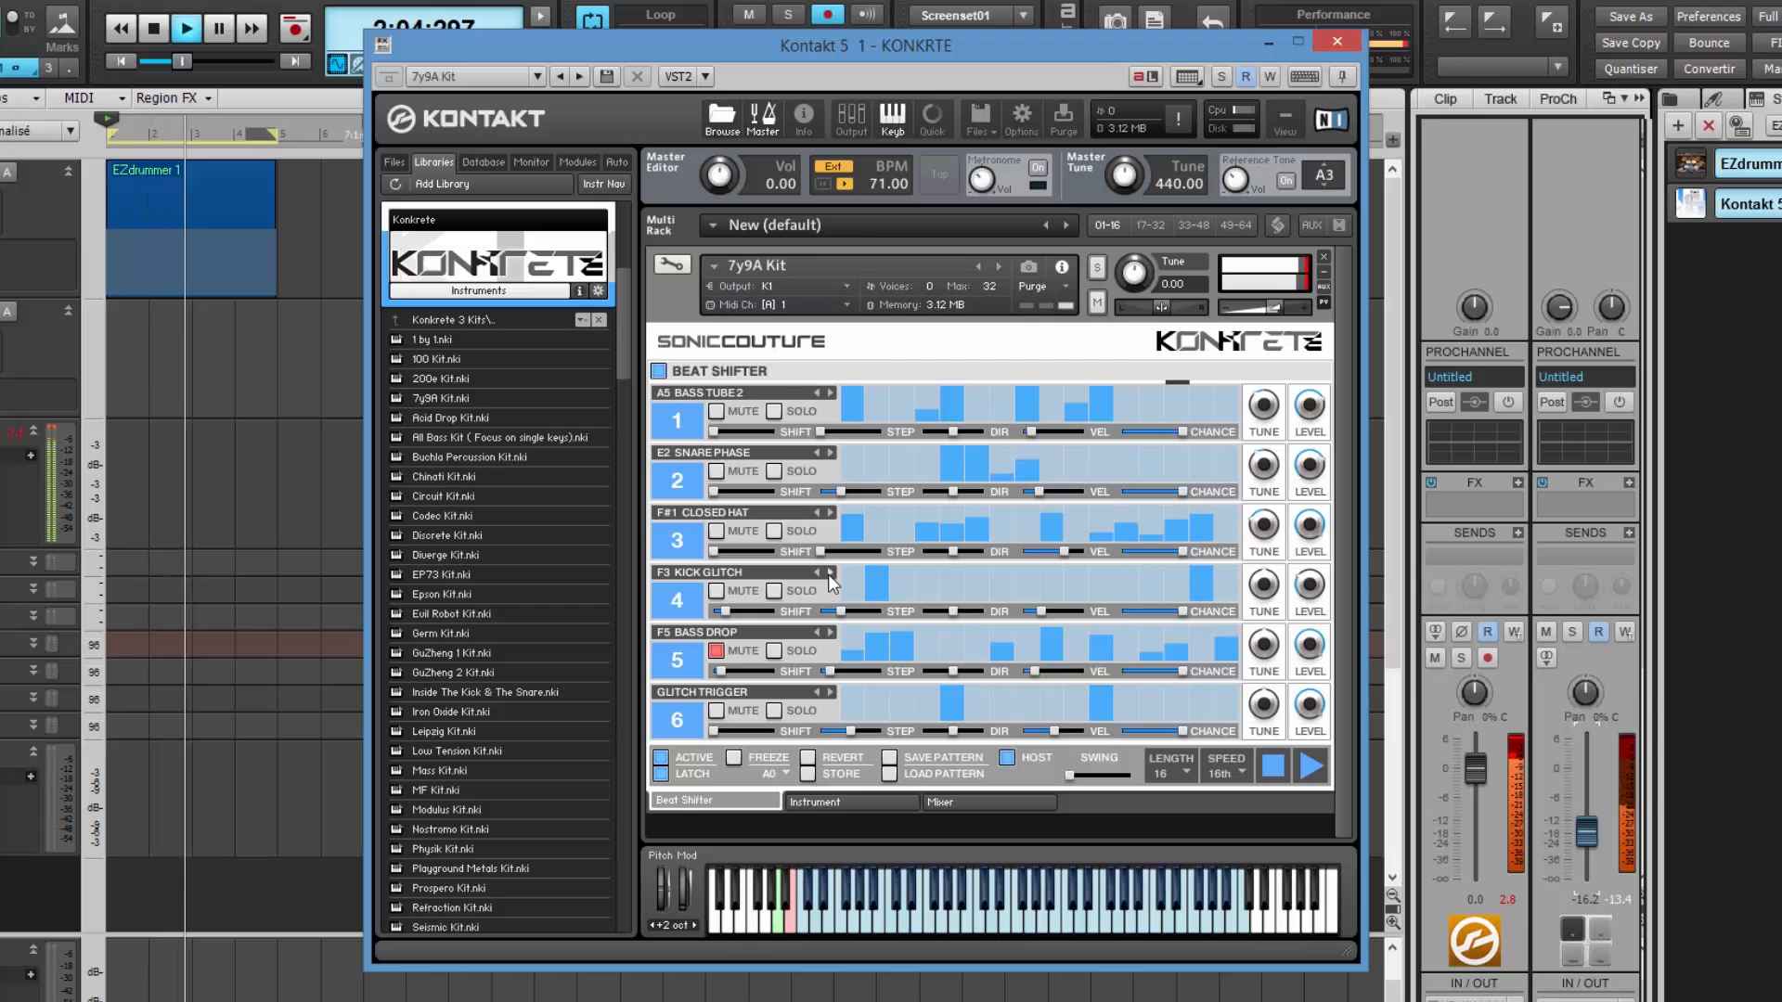
pyautogui.click(828, 572)
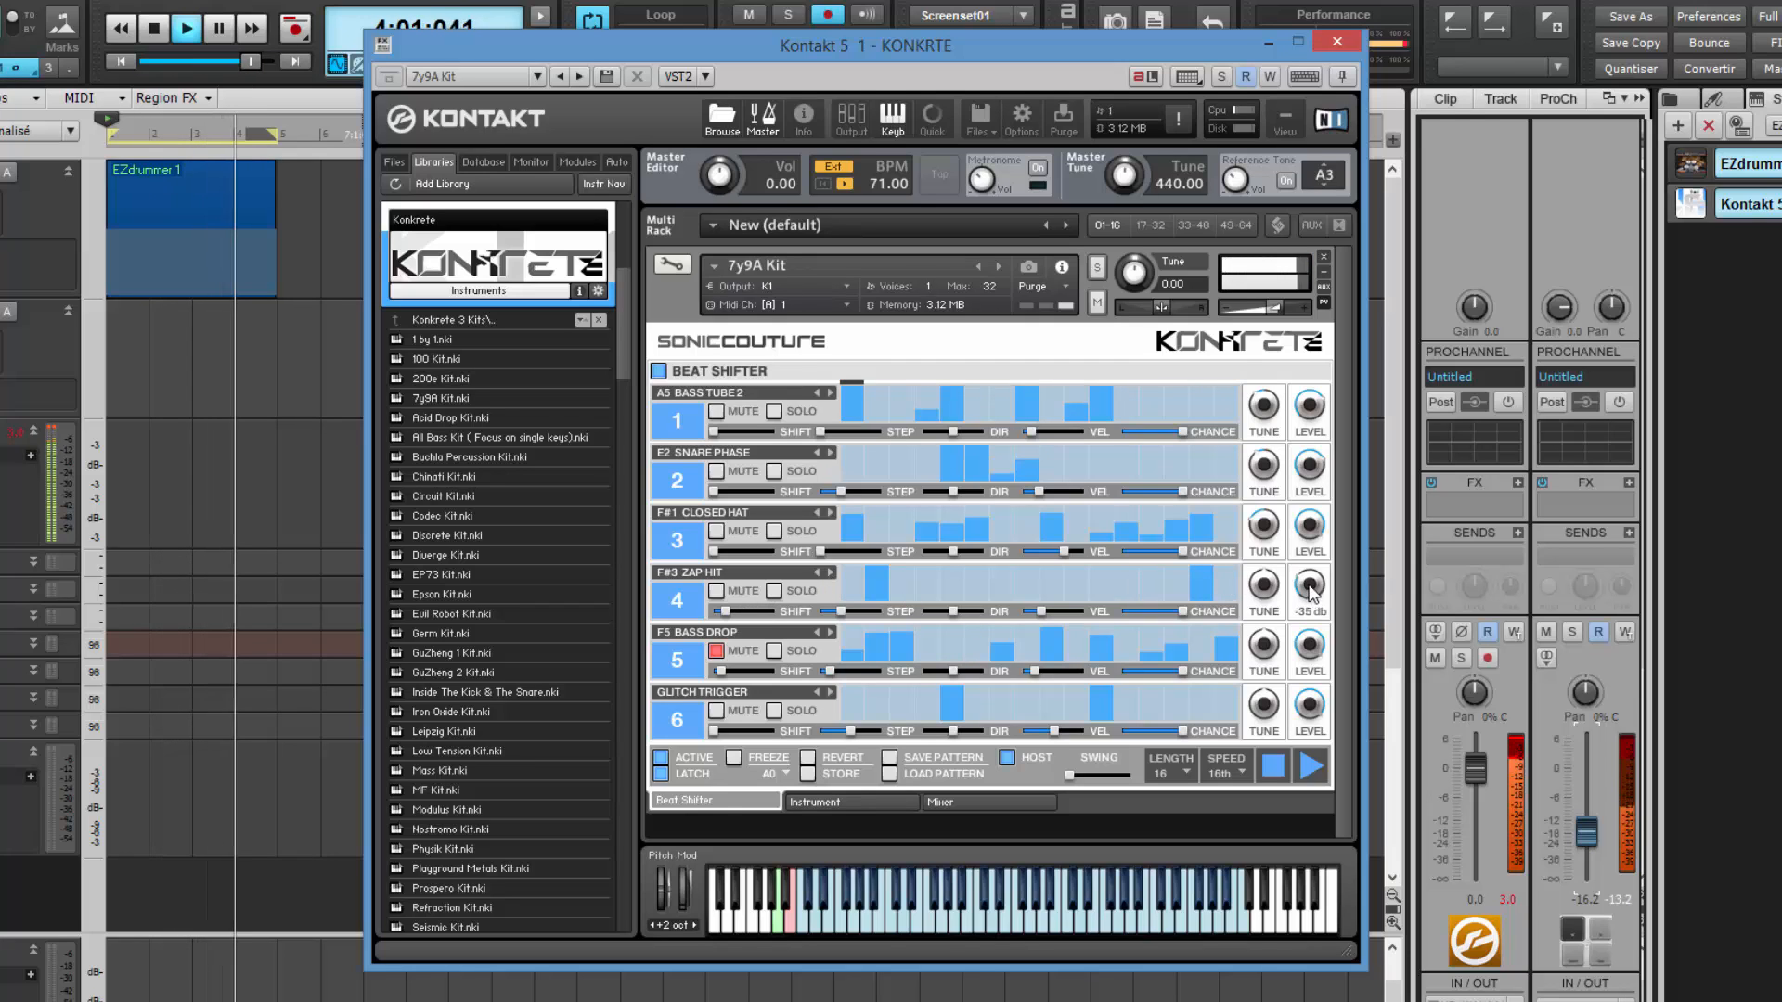
pyautogui.moveTo(1310, 586); pyautogui.dragTo(1311, 566)
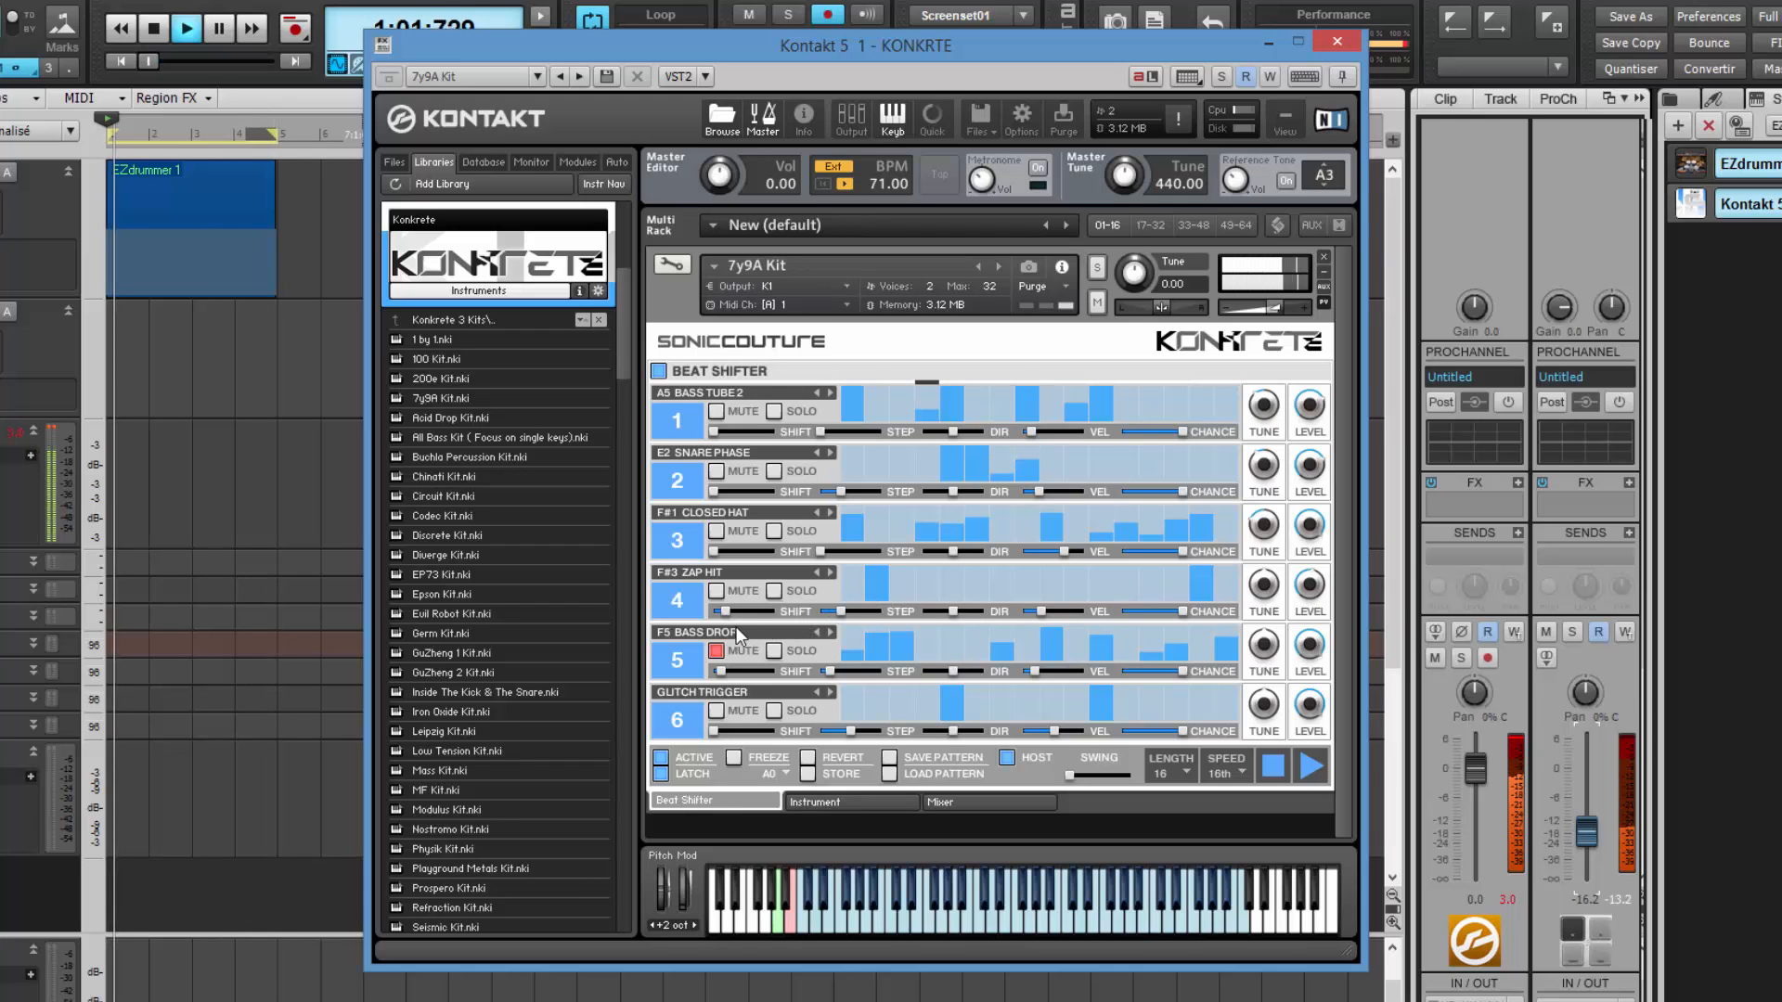
# Raise track 4's Shift amount to move its hits, and return the Shift to minimum.
pyautogui.moveTo(744, 615); pyautogui.dragTo(765, 620)
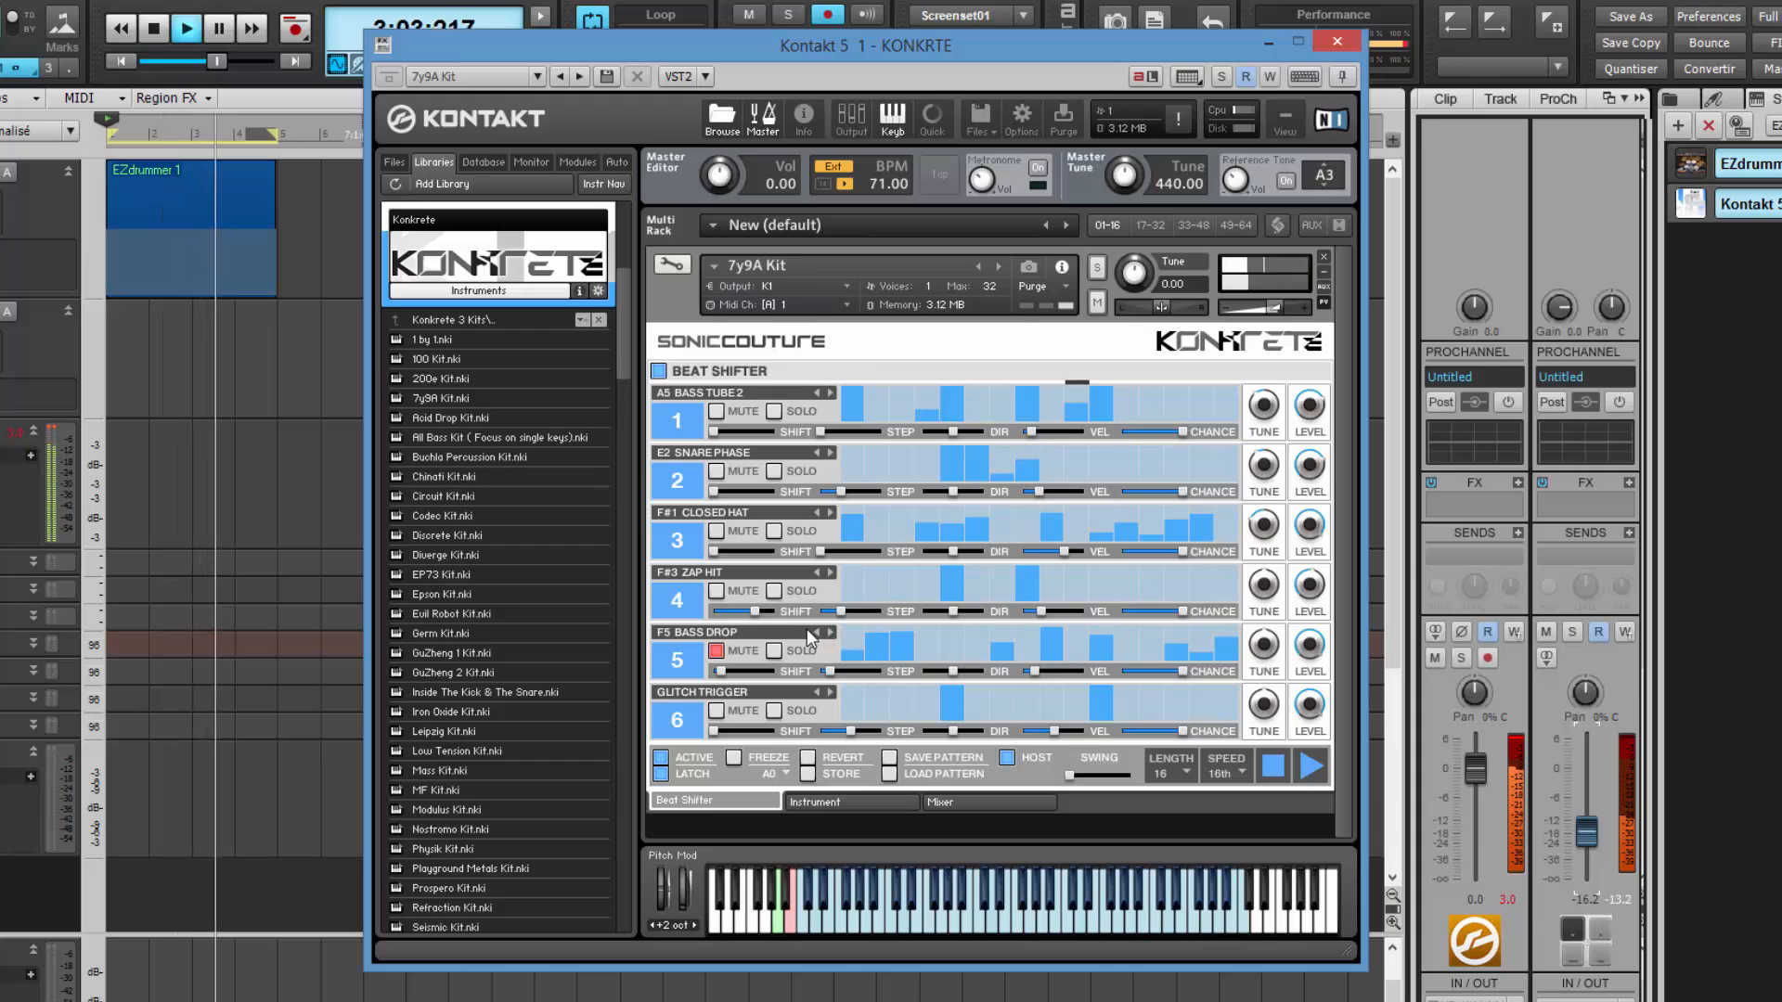
pyautogui.moveTo(757, 612); pyautogui.dragTo(713, 612)
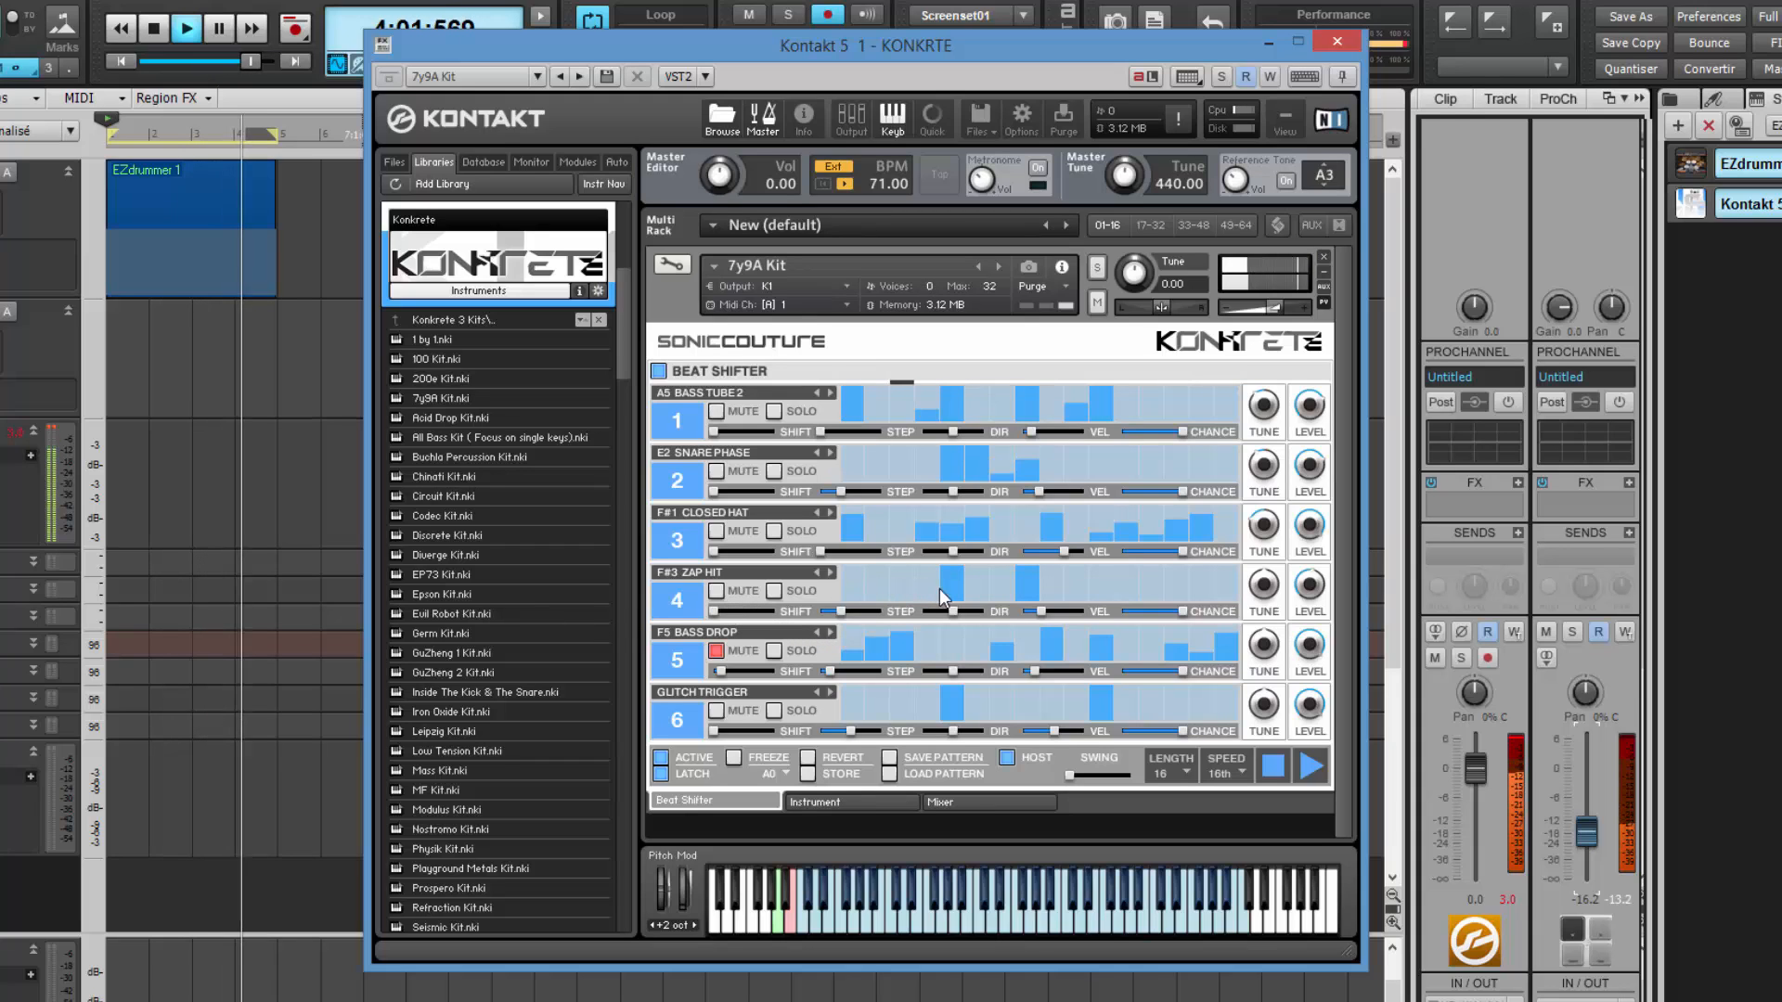
# Solo track 4 to hear the Zap Hit alone, release the solo and mute track 5 again.
pyautogui.click(773, 591)
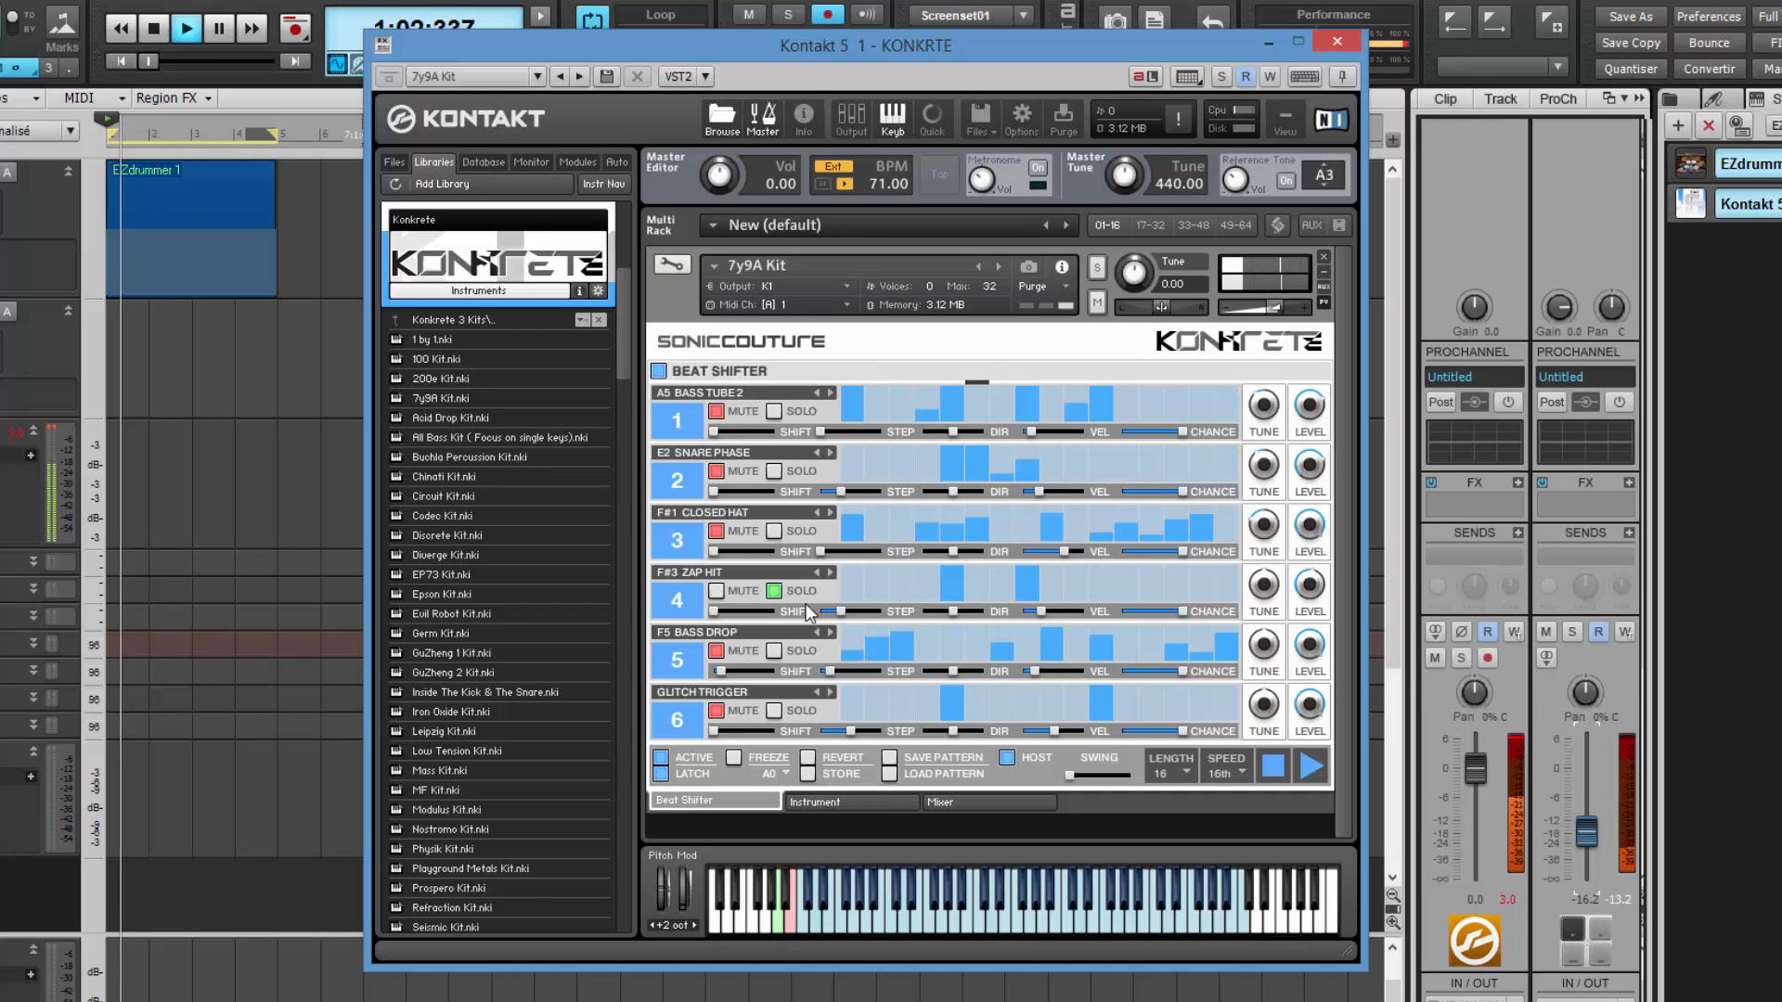
pyautogui.click(773, 592)
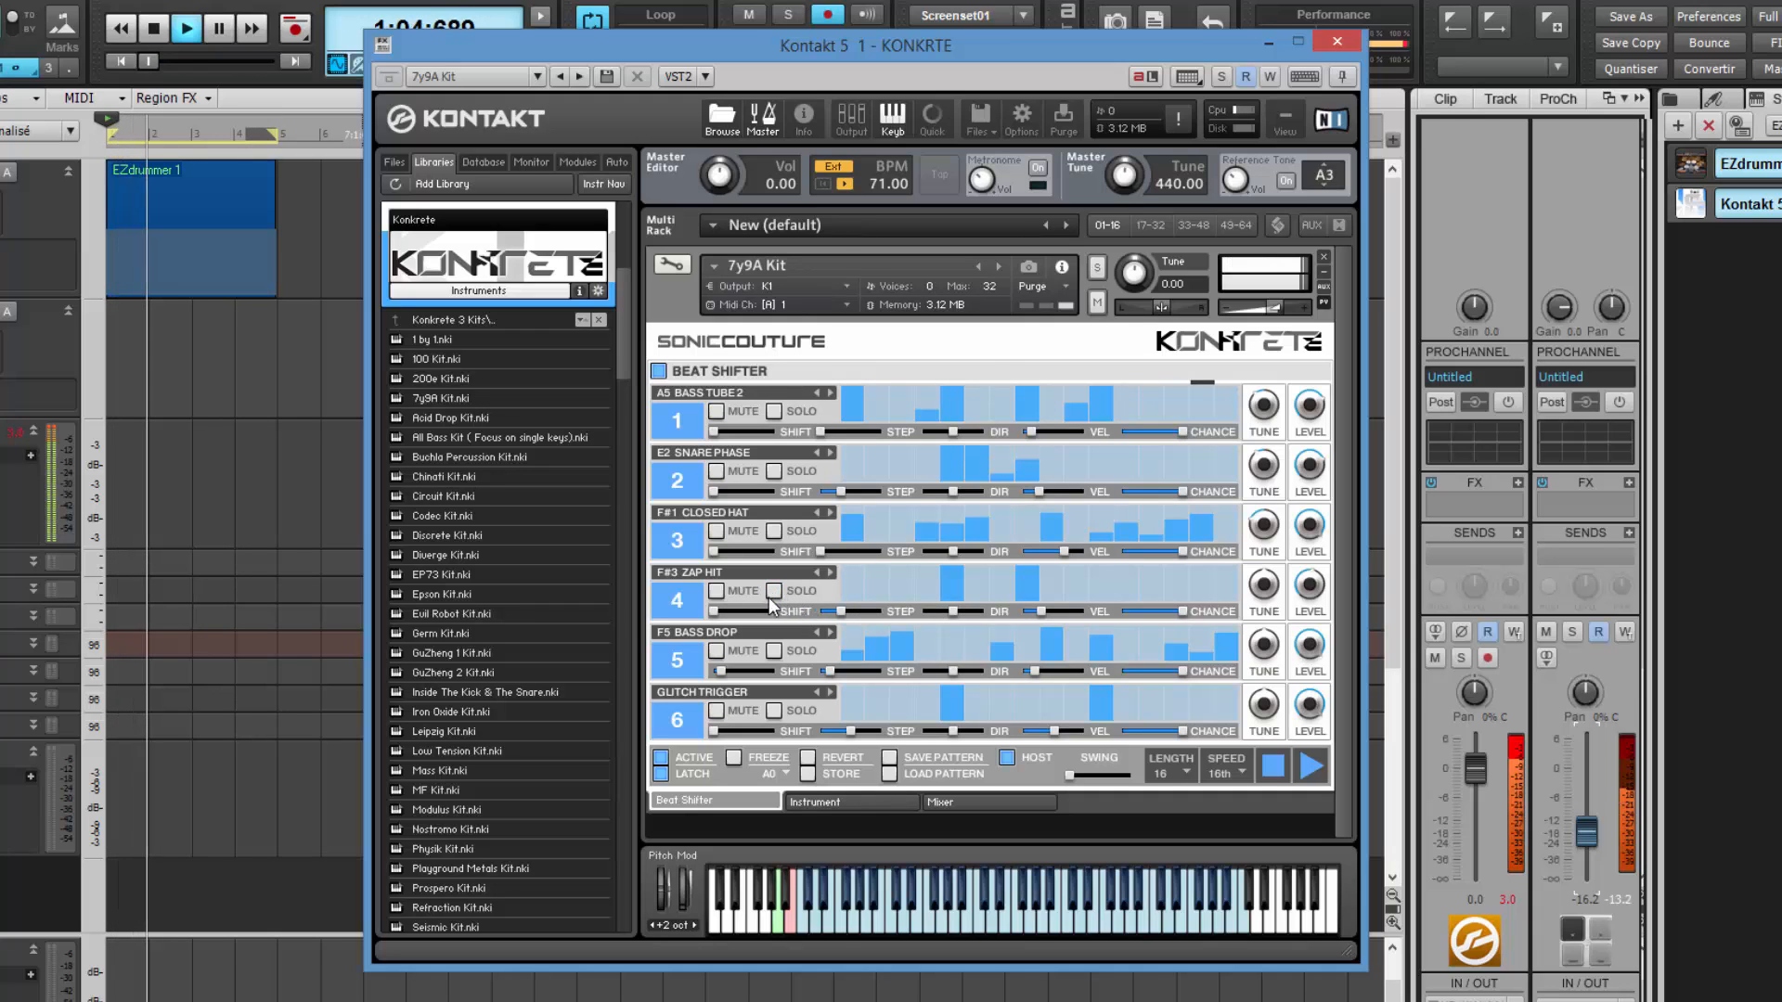
pyautogui.click(715, 651)
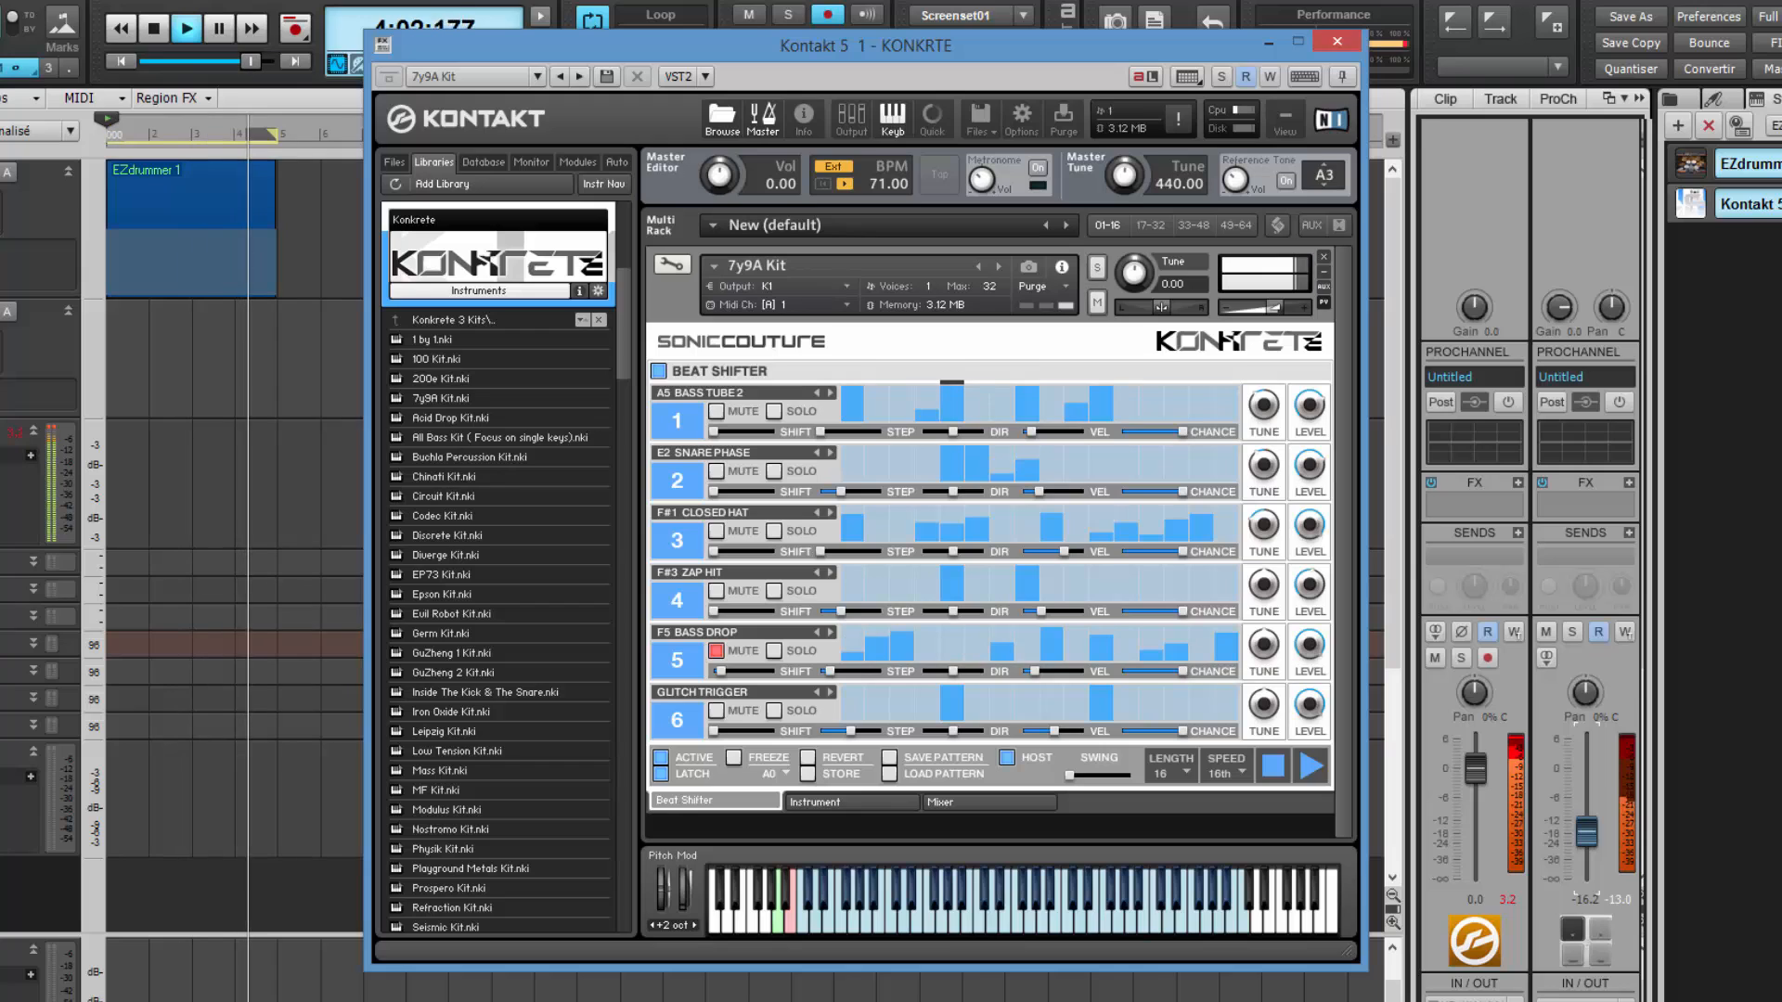
pyautogui.click(1, 175)
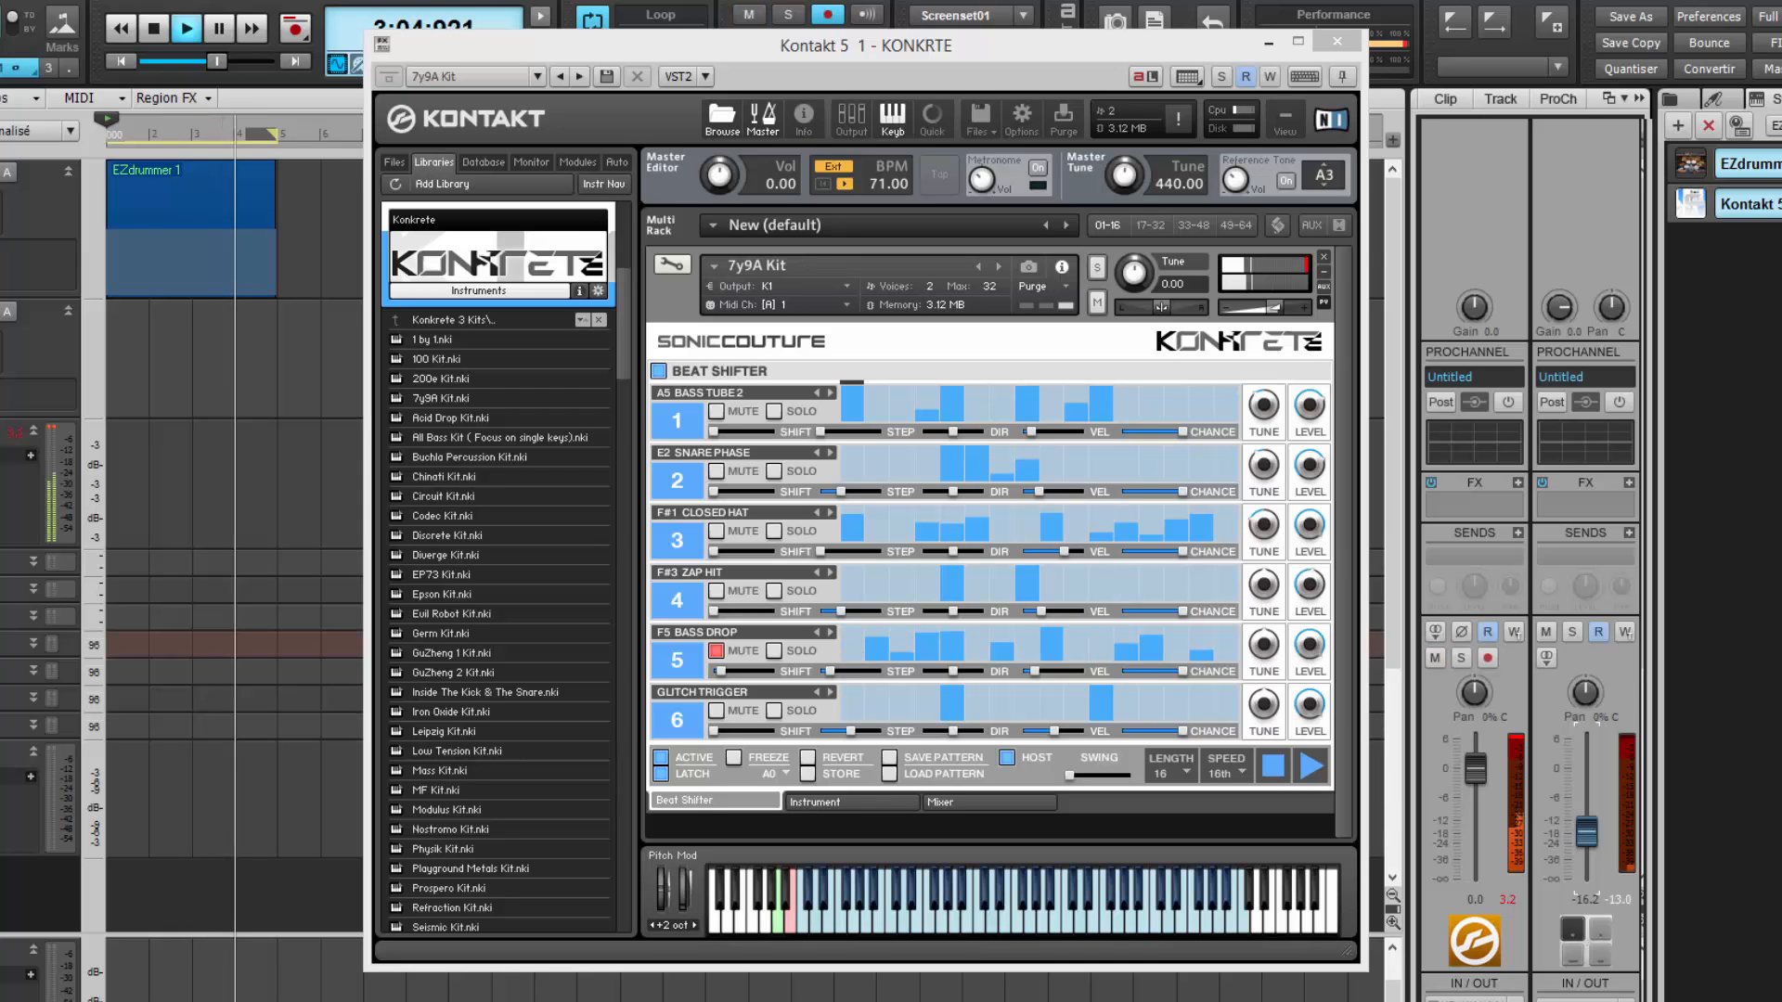
pyautogui.press('m')
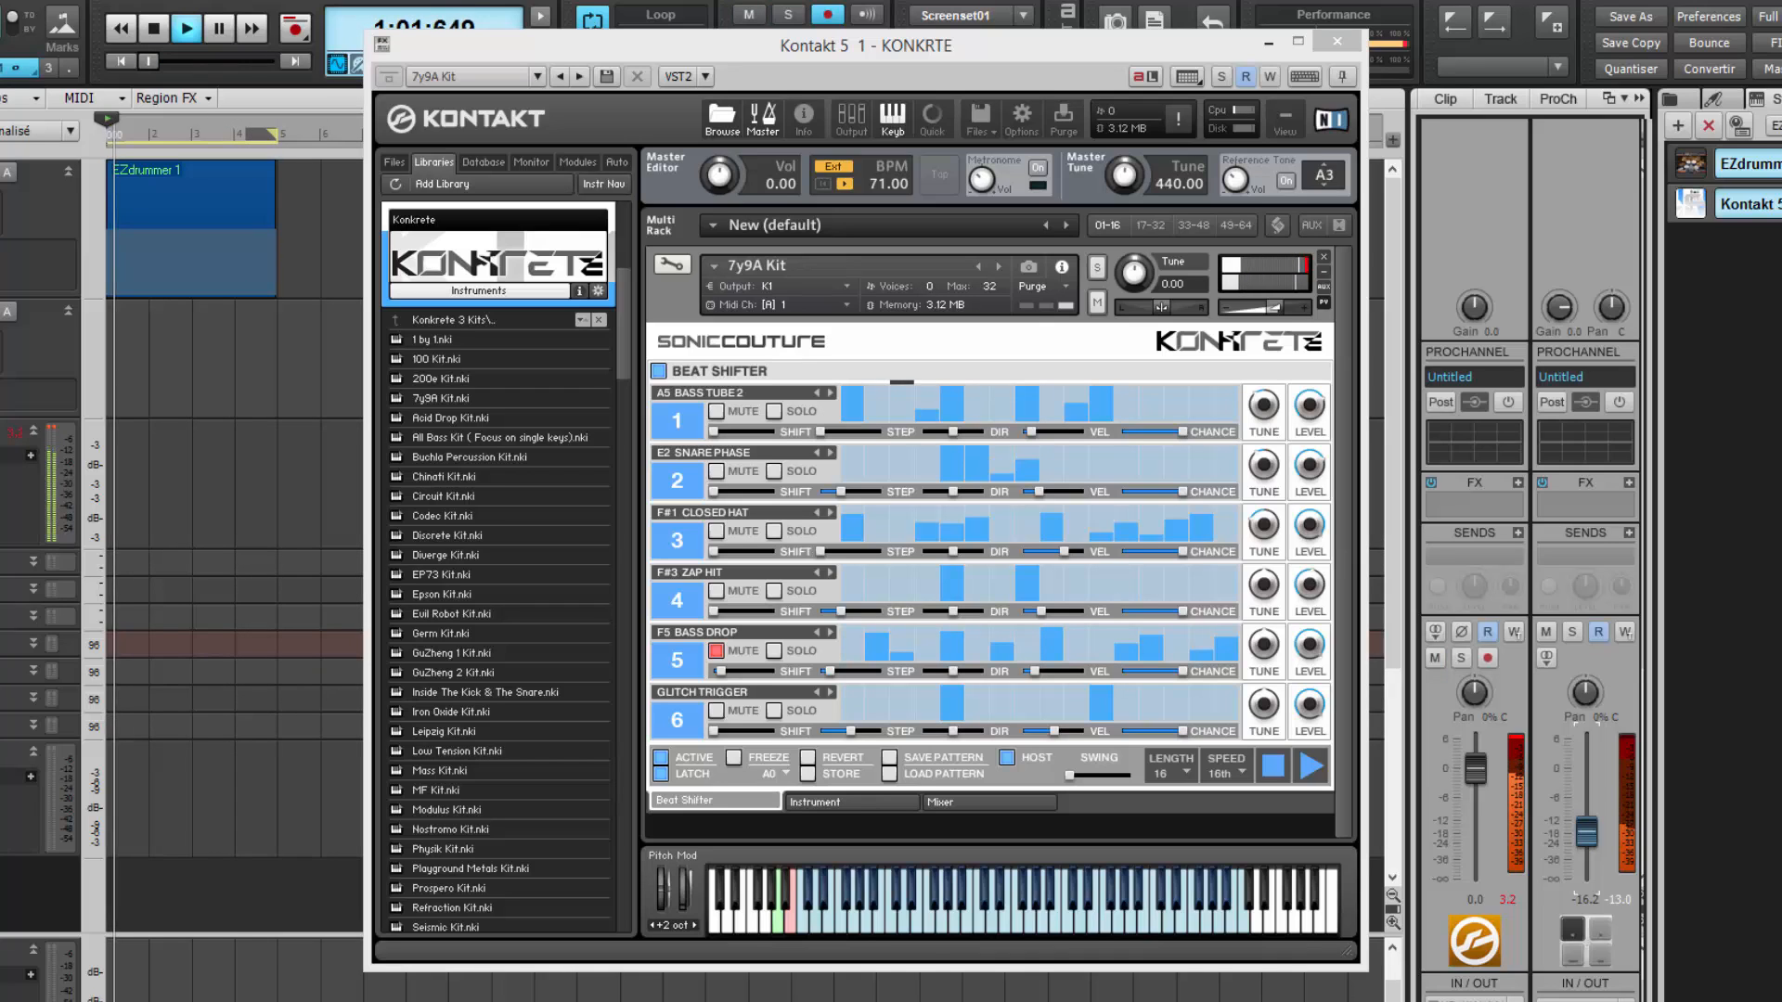
# Open the instrument page and enable Solo Last Note for the F#1 Closed Hat.
pyautogui.click(854, 801)
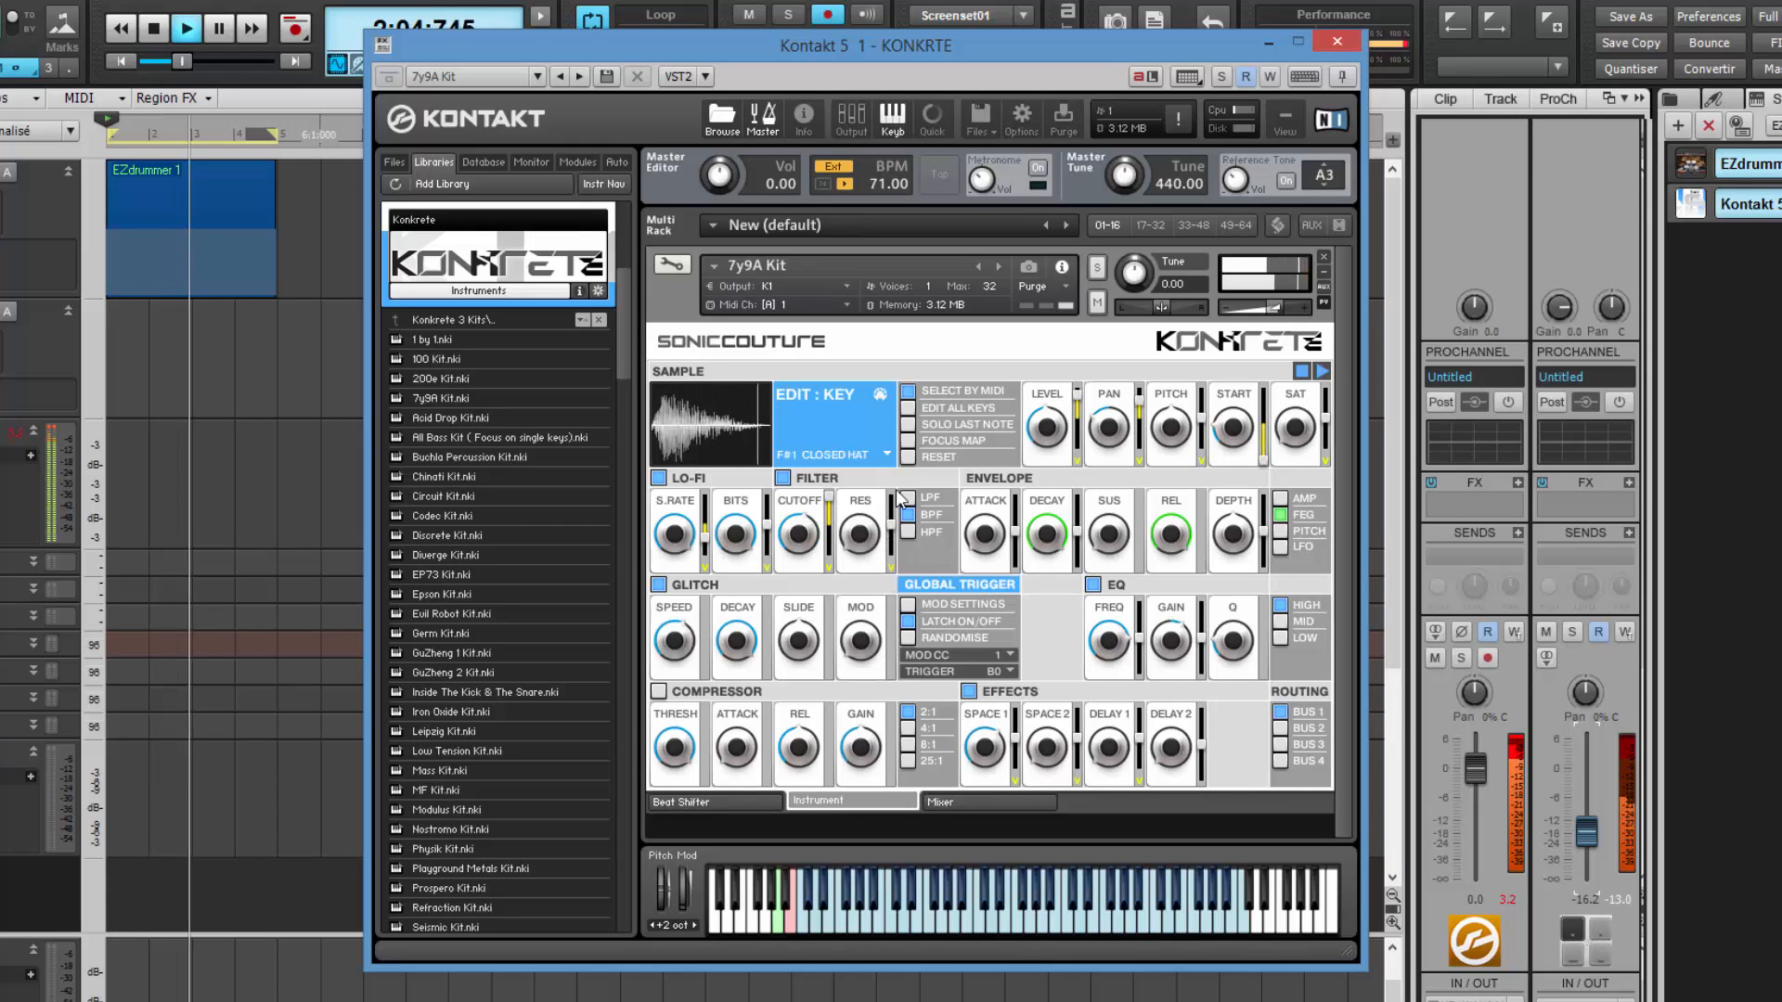
pyautogui.click(909, 425)
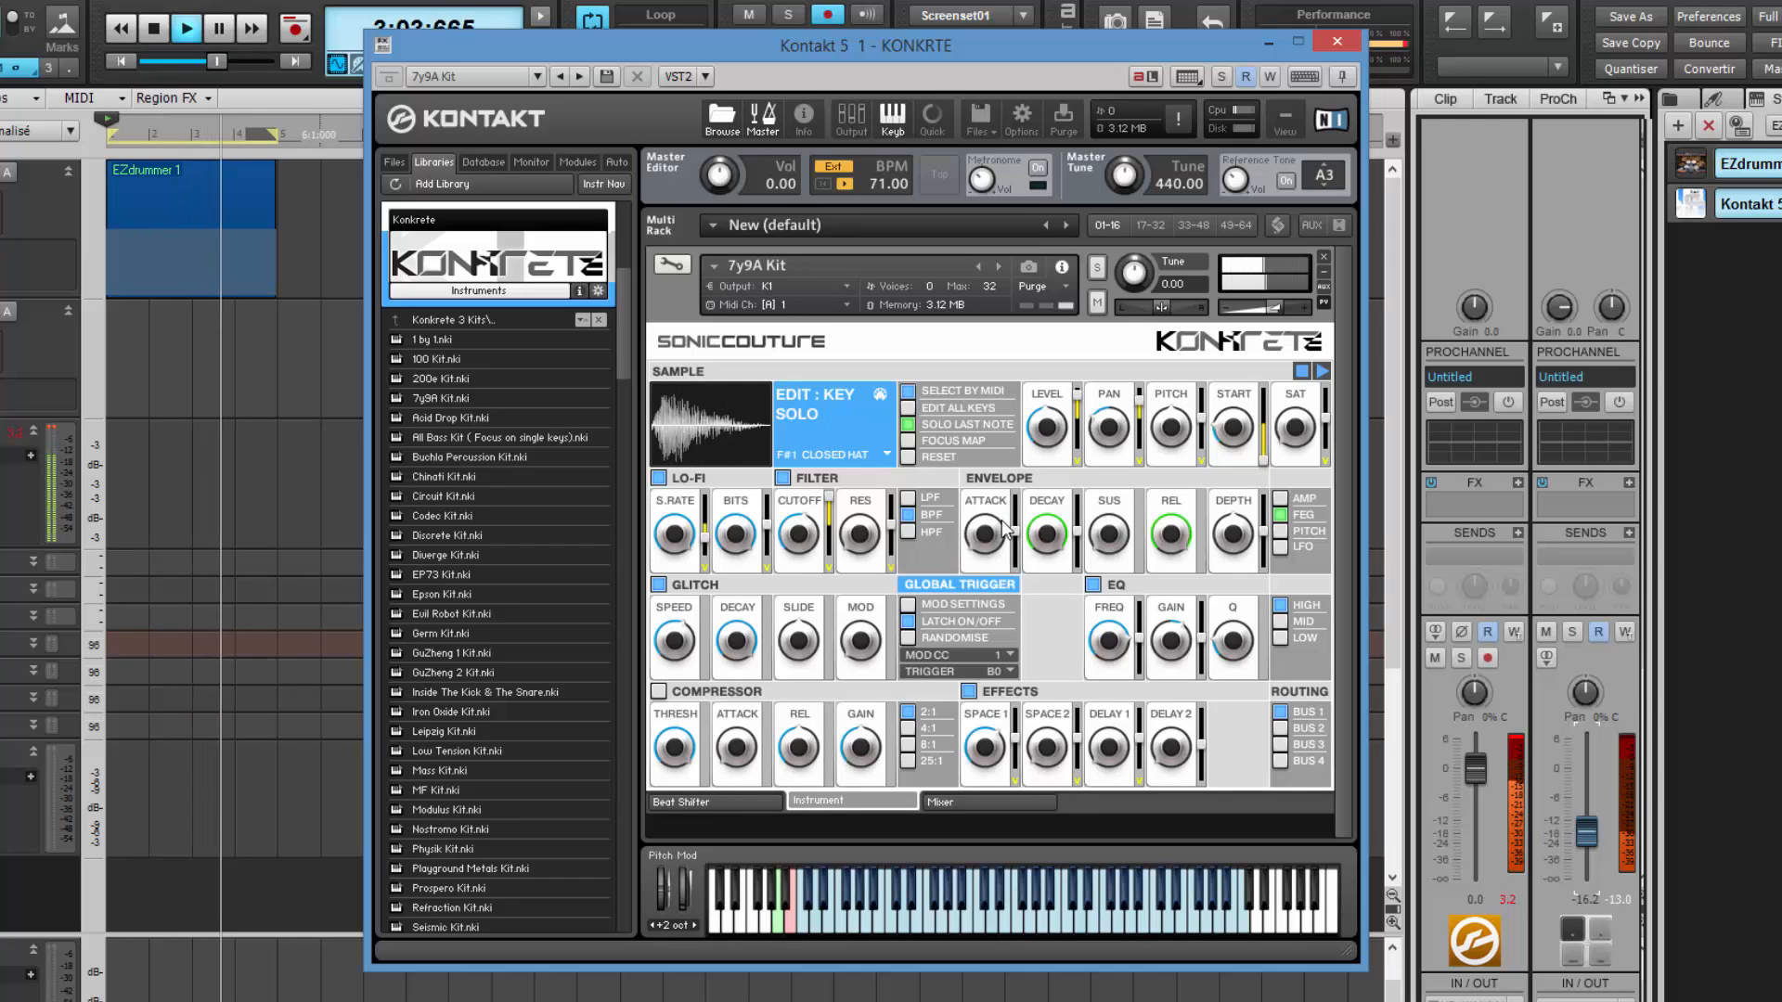
# Show the LFO settings, assign the LFO as the closed hat's Pitch modulation source and raise the modulation amount.
pyautogui.click(1280, 546)
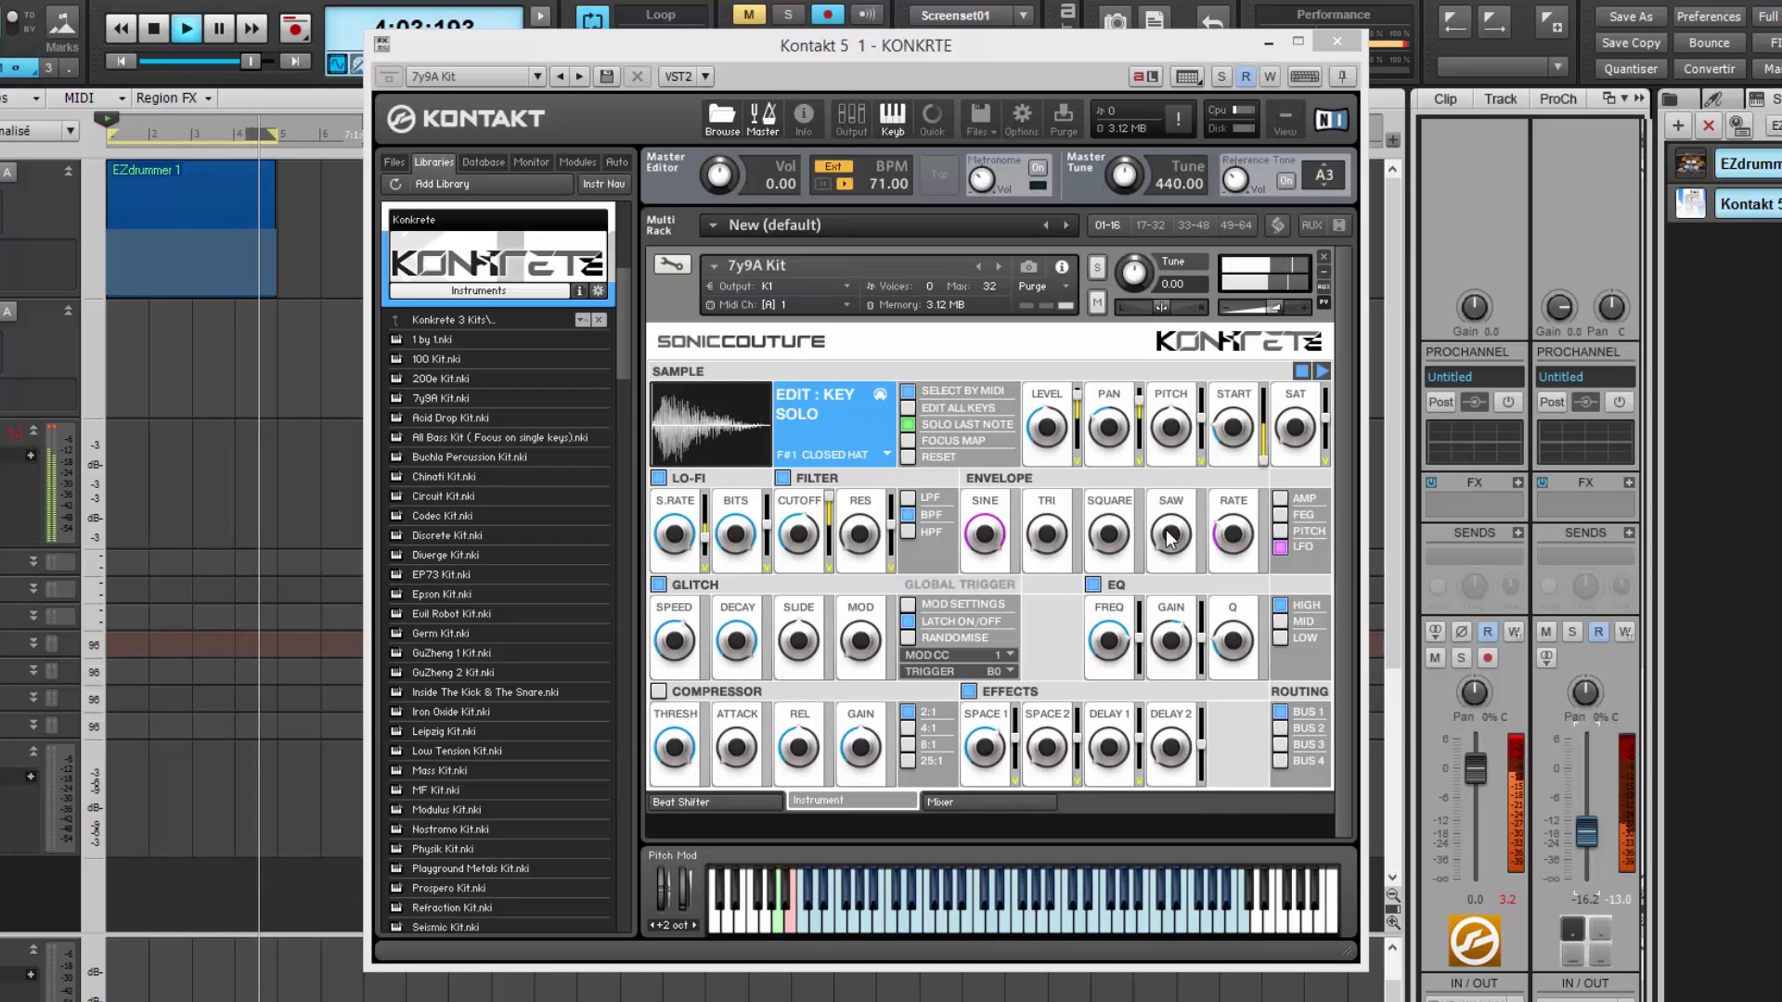
pyautogui.click(1204, 469)
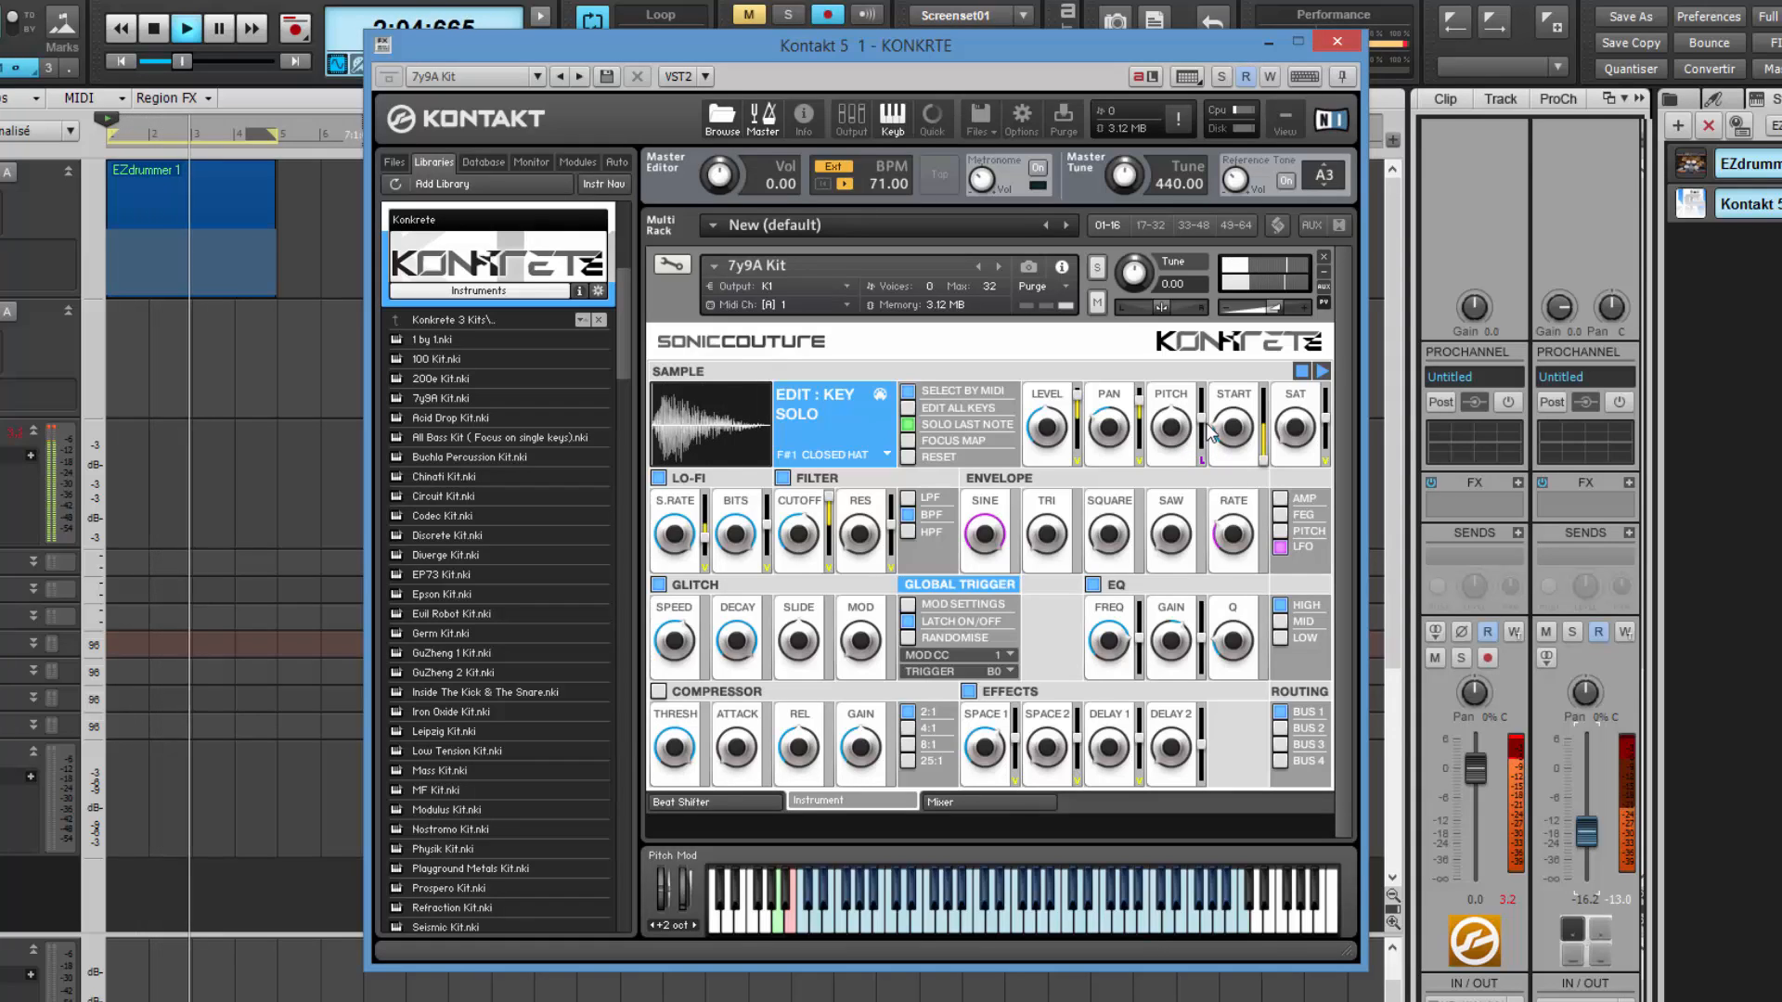
pyautogui.moveTo(1169, 423); pyautogui.dragTo(1175, 441)
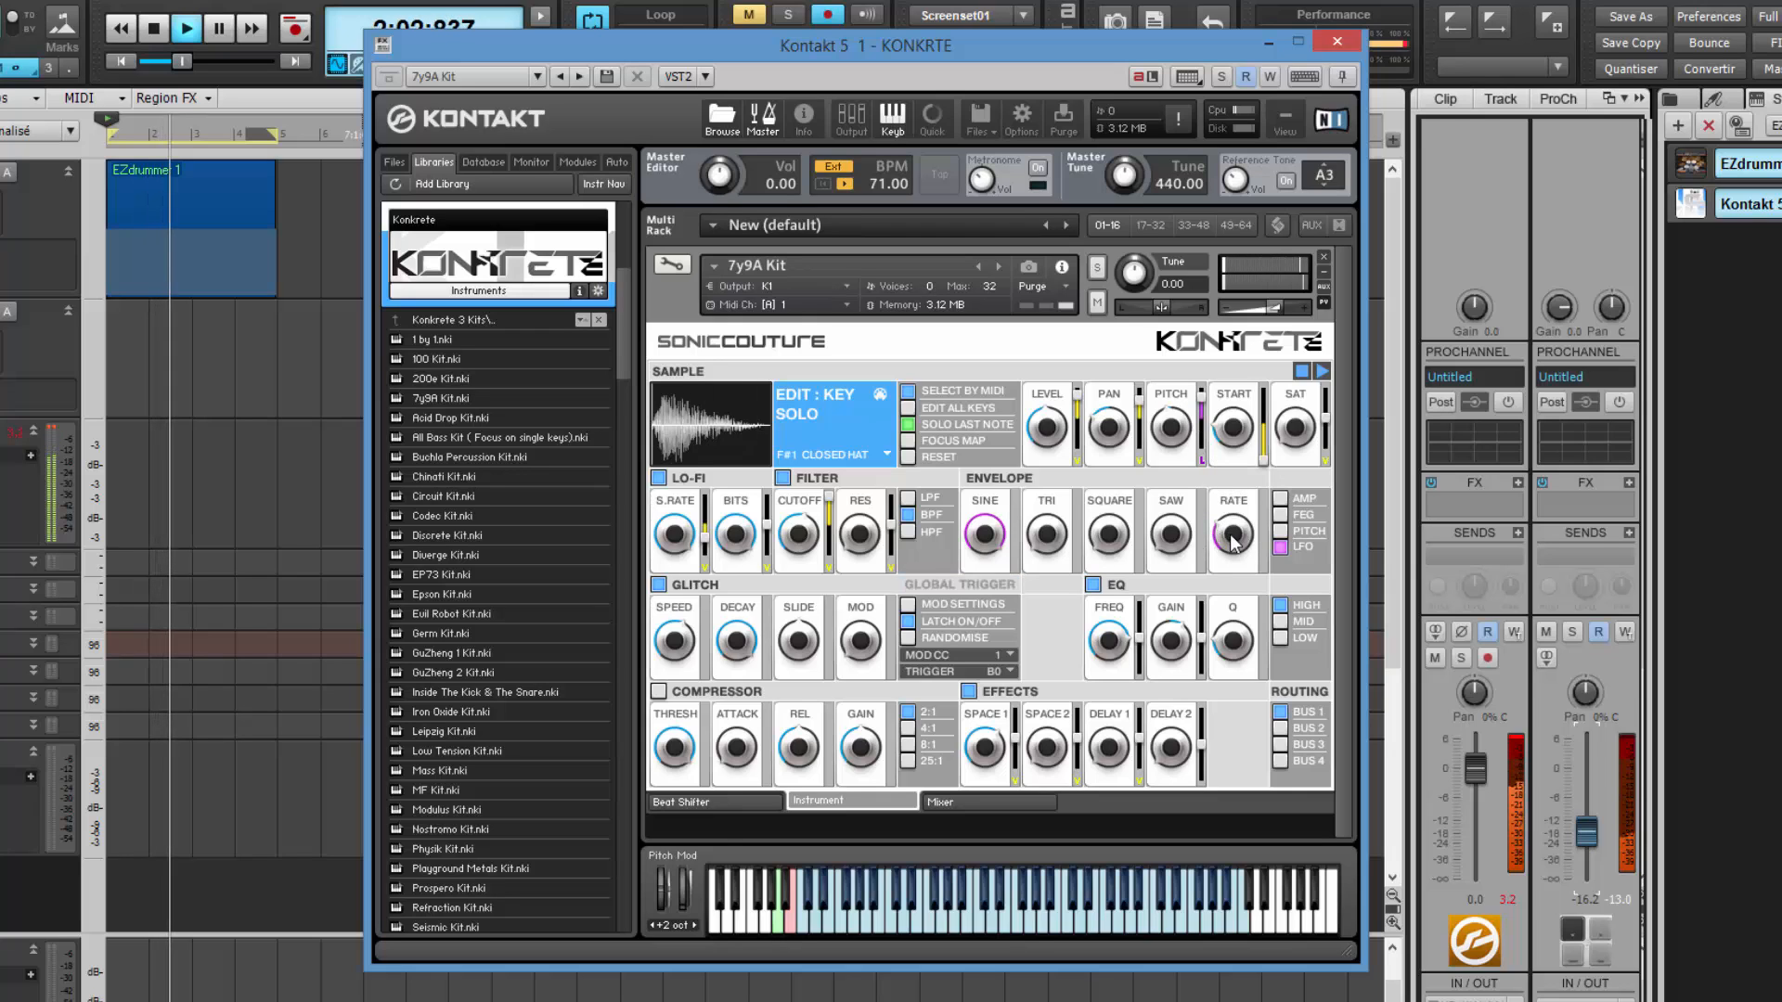
pyautogui.moveTo(1234, 538)
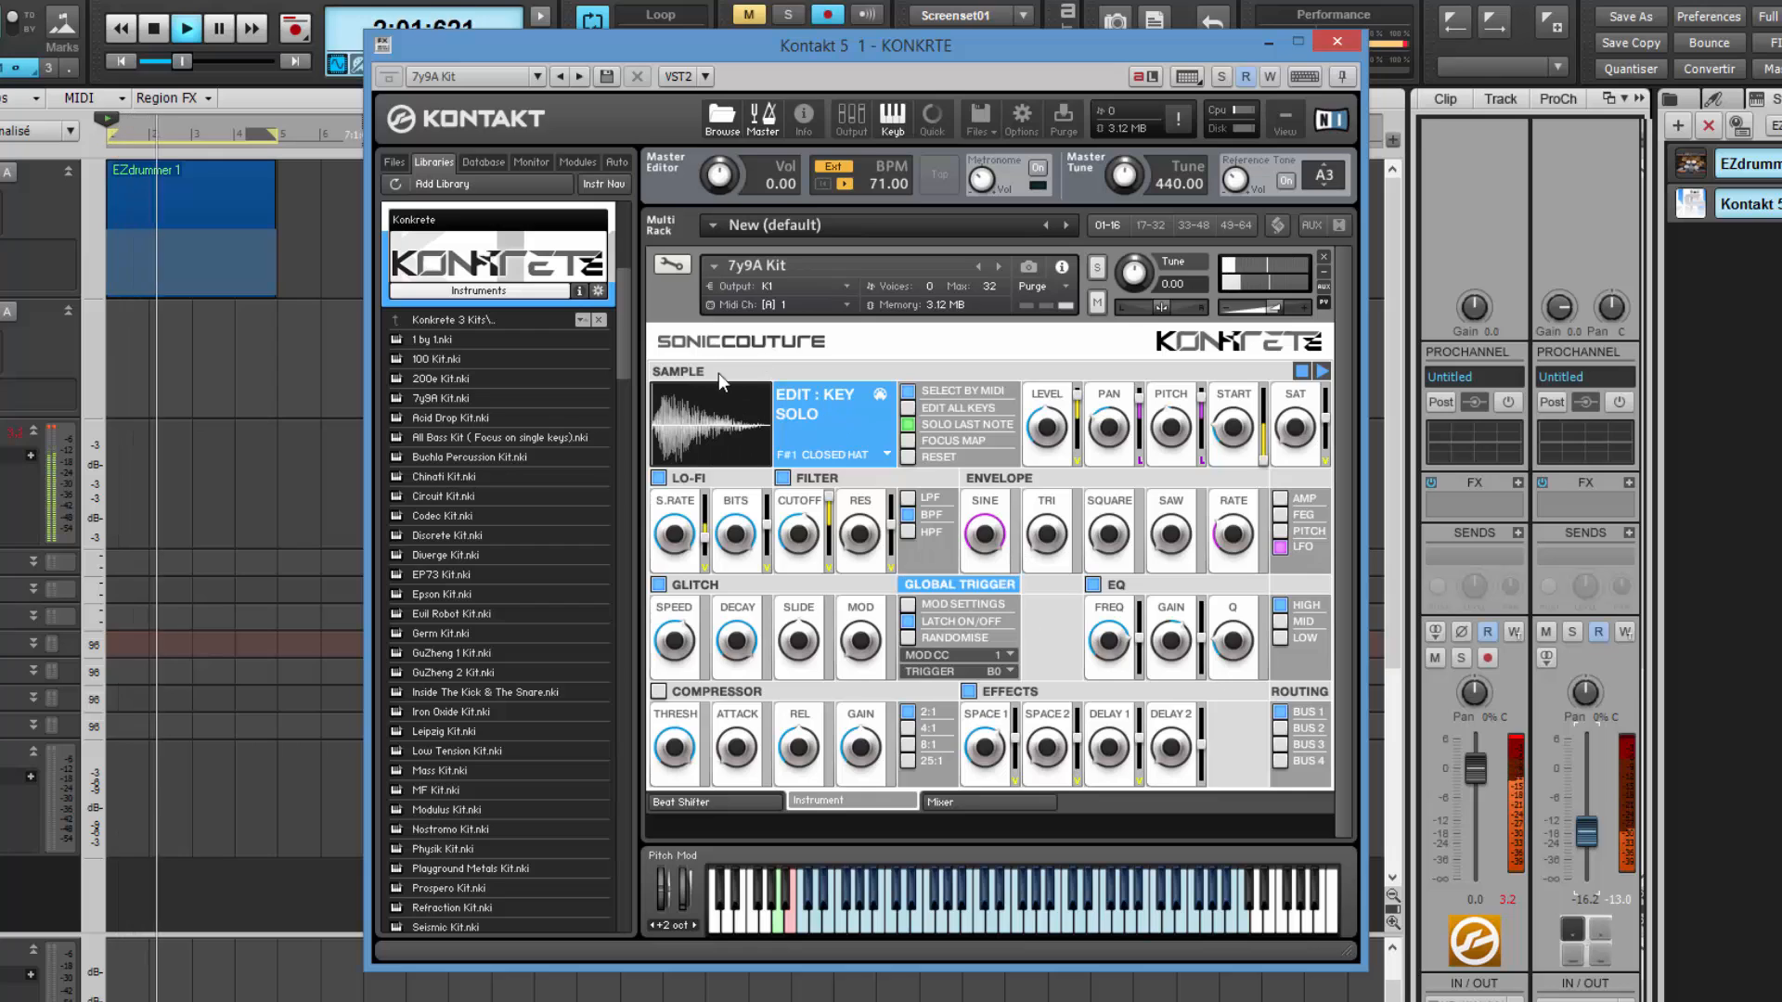
# Route the closed hat to Bus 4 and enable the Cabinet insert on Bus 4 in the mixer.
pyautogui.click(1281, 761)
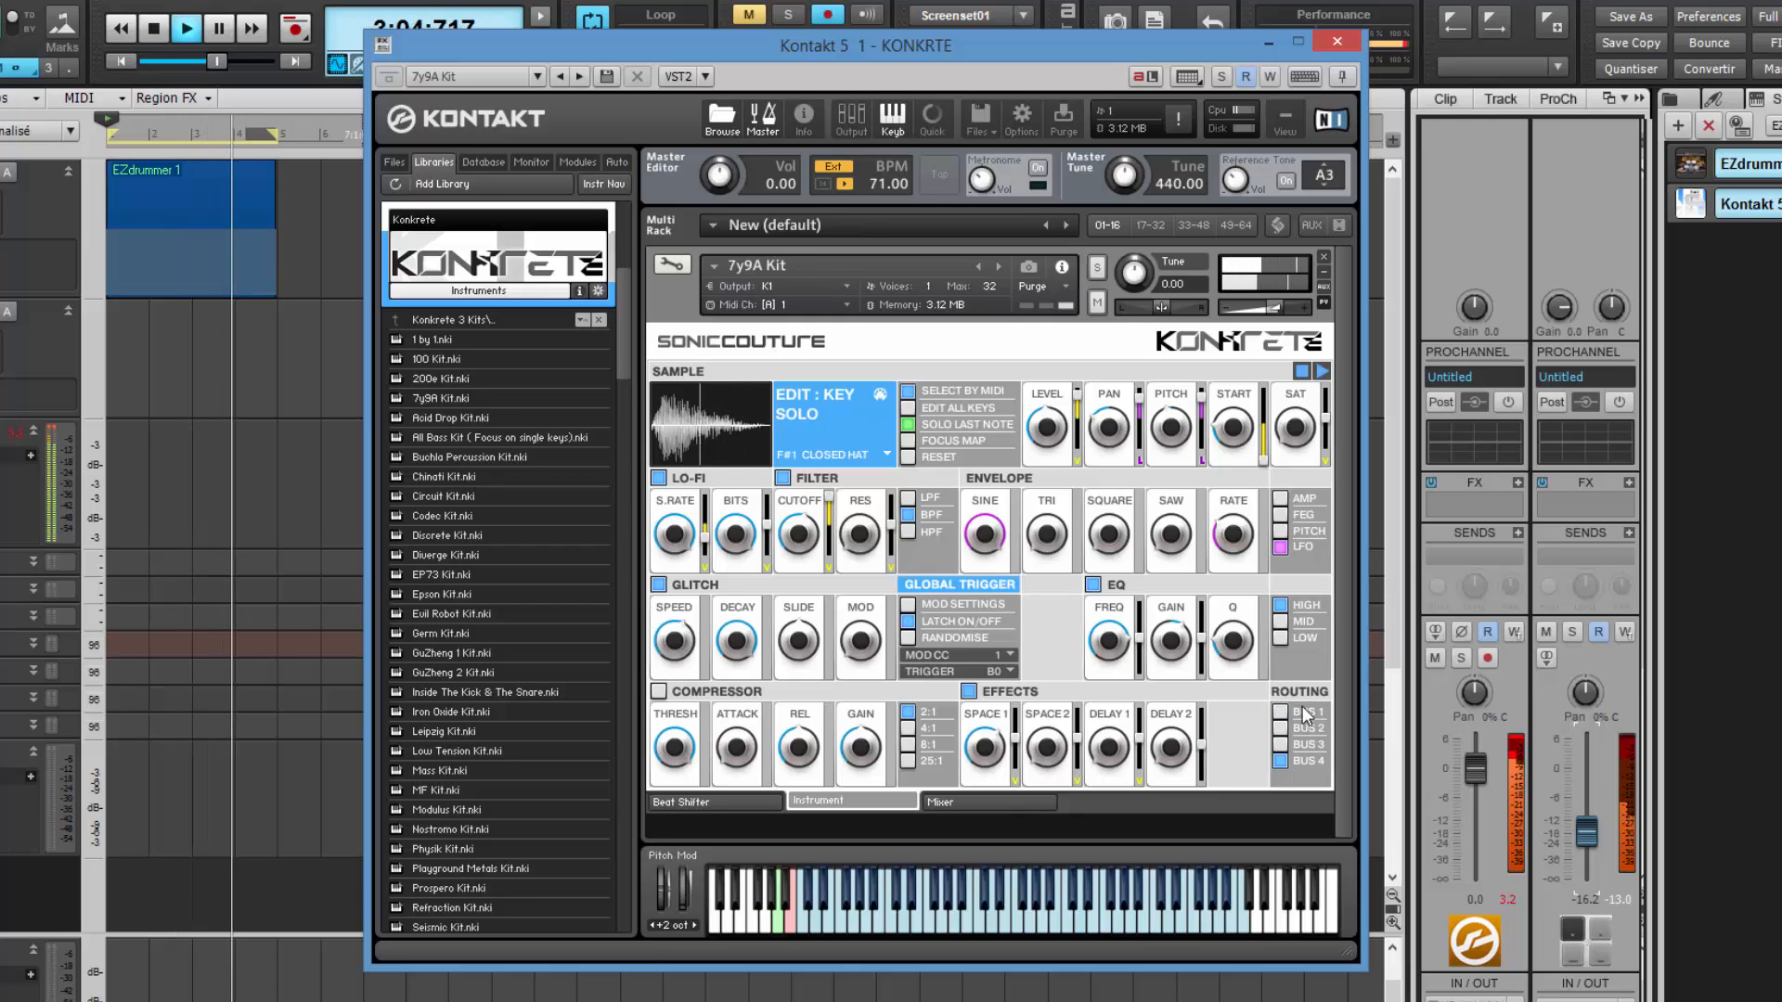
pyautogui.click(976, 804)
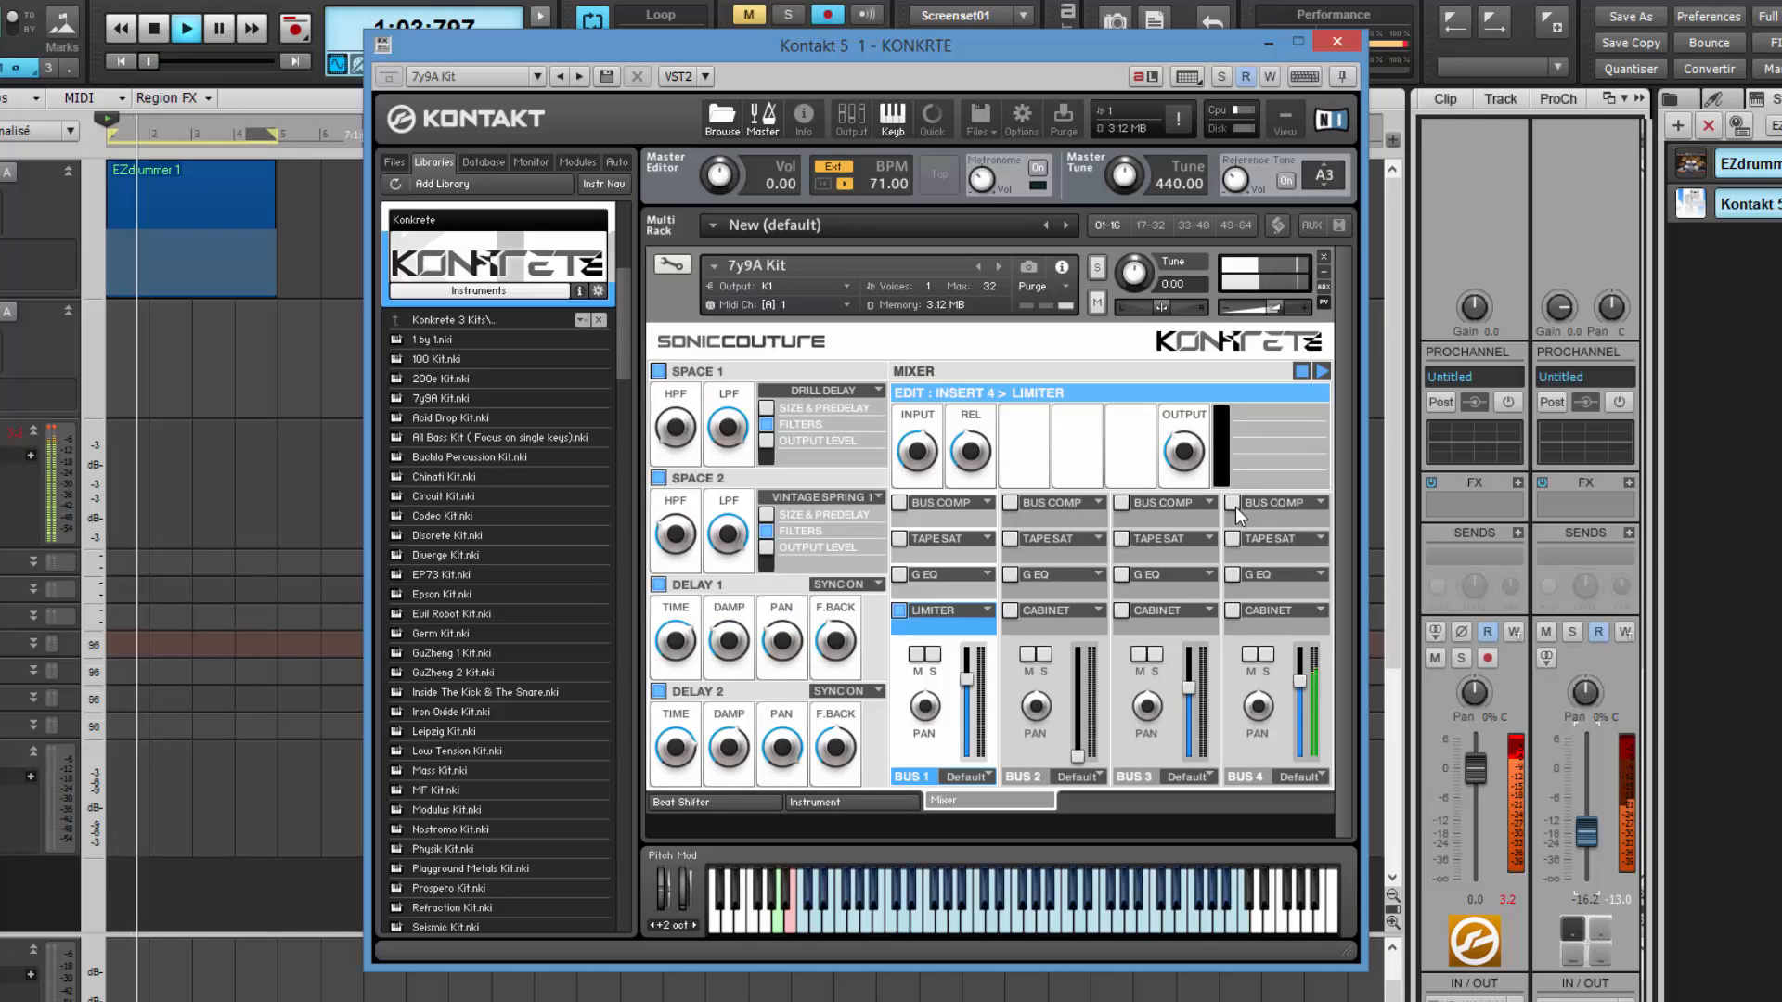
pyautogui.click(1233, 610)
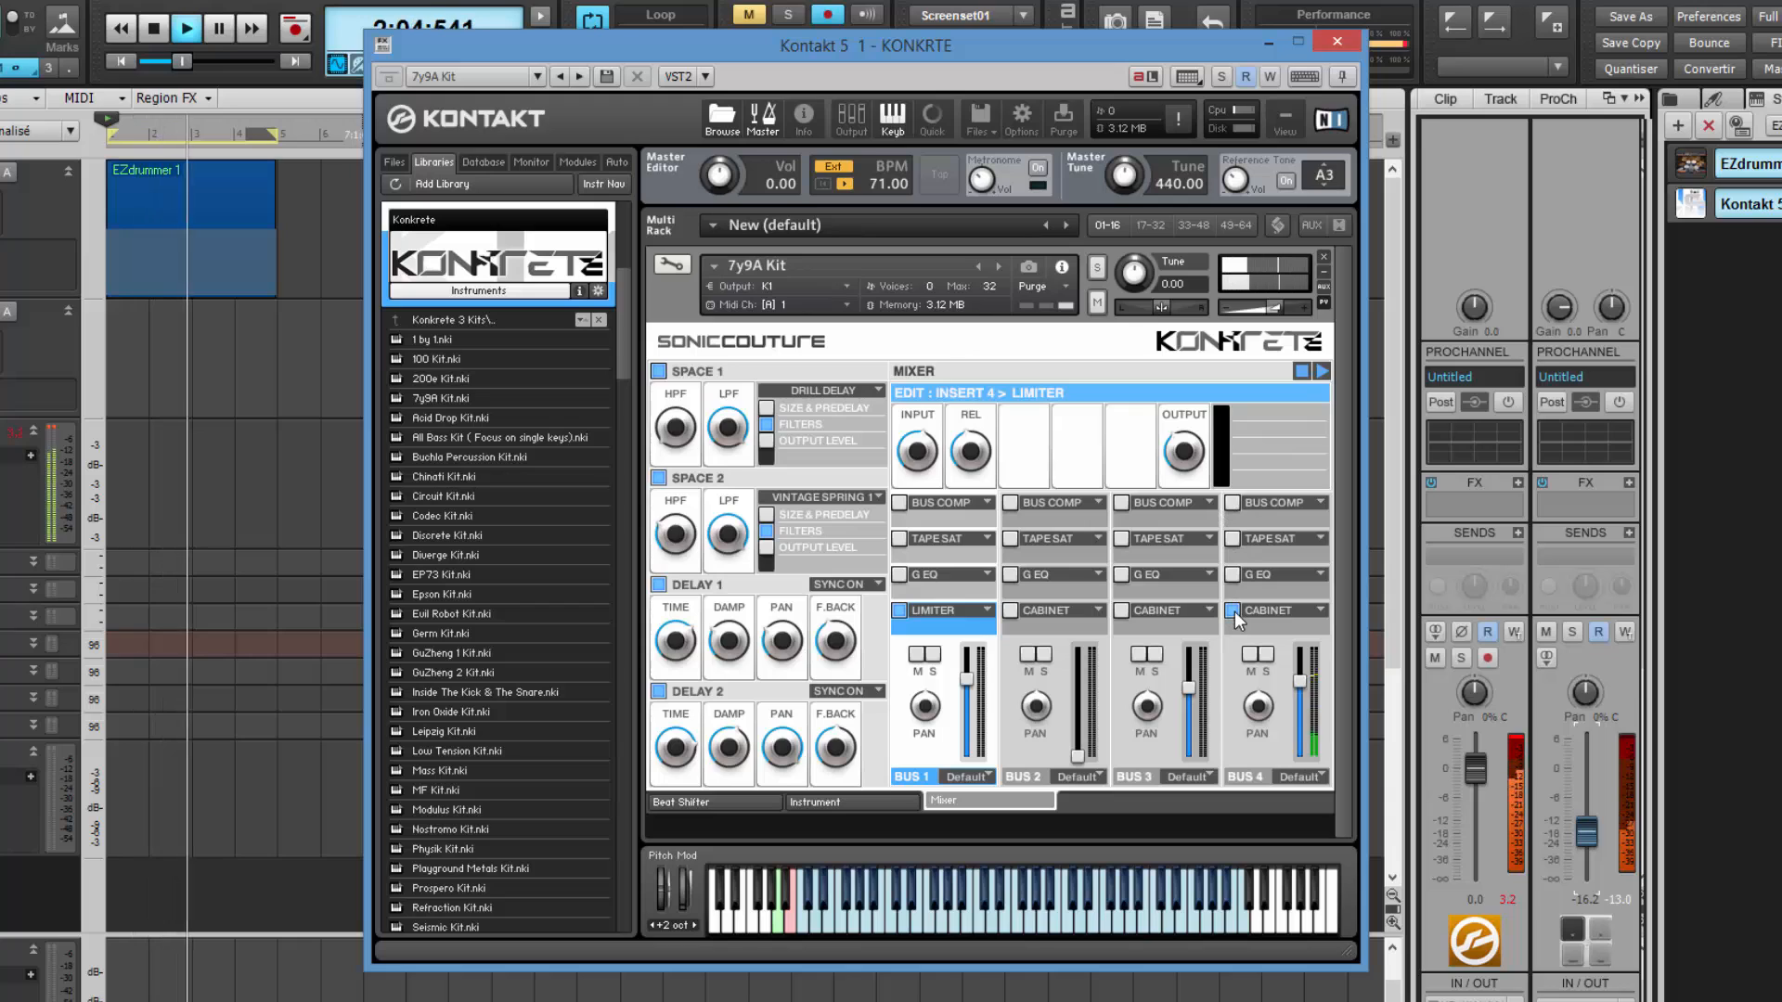
# Examine the alternative effects offered by Bus 4's G EQ, Tape Sat and Cabinet insert slots.
pyautogui.click(1321, 575)
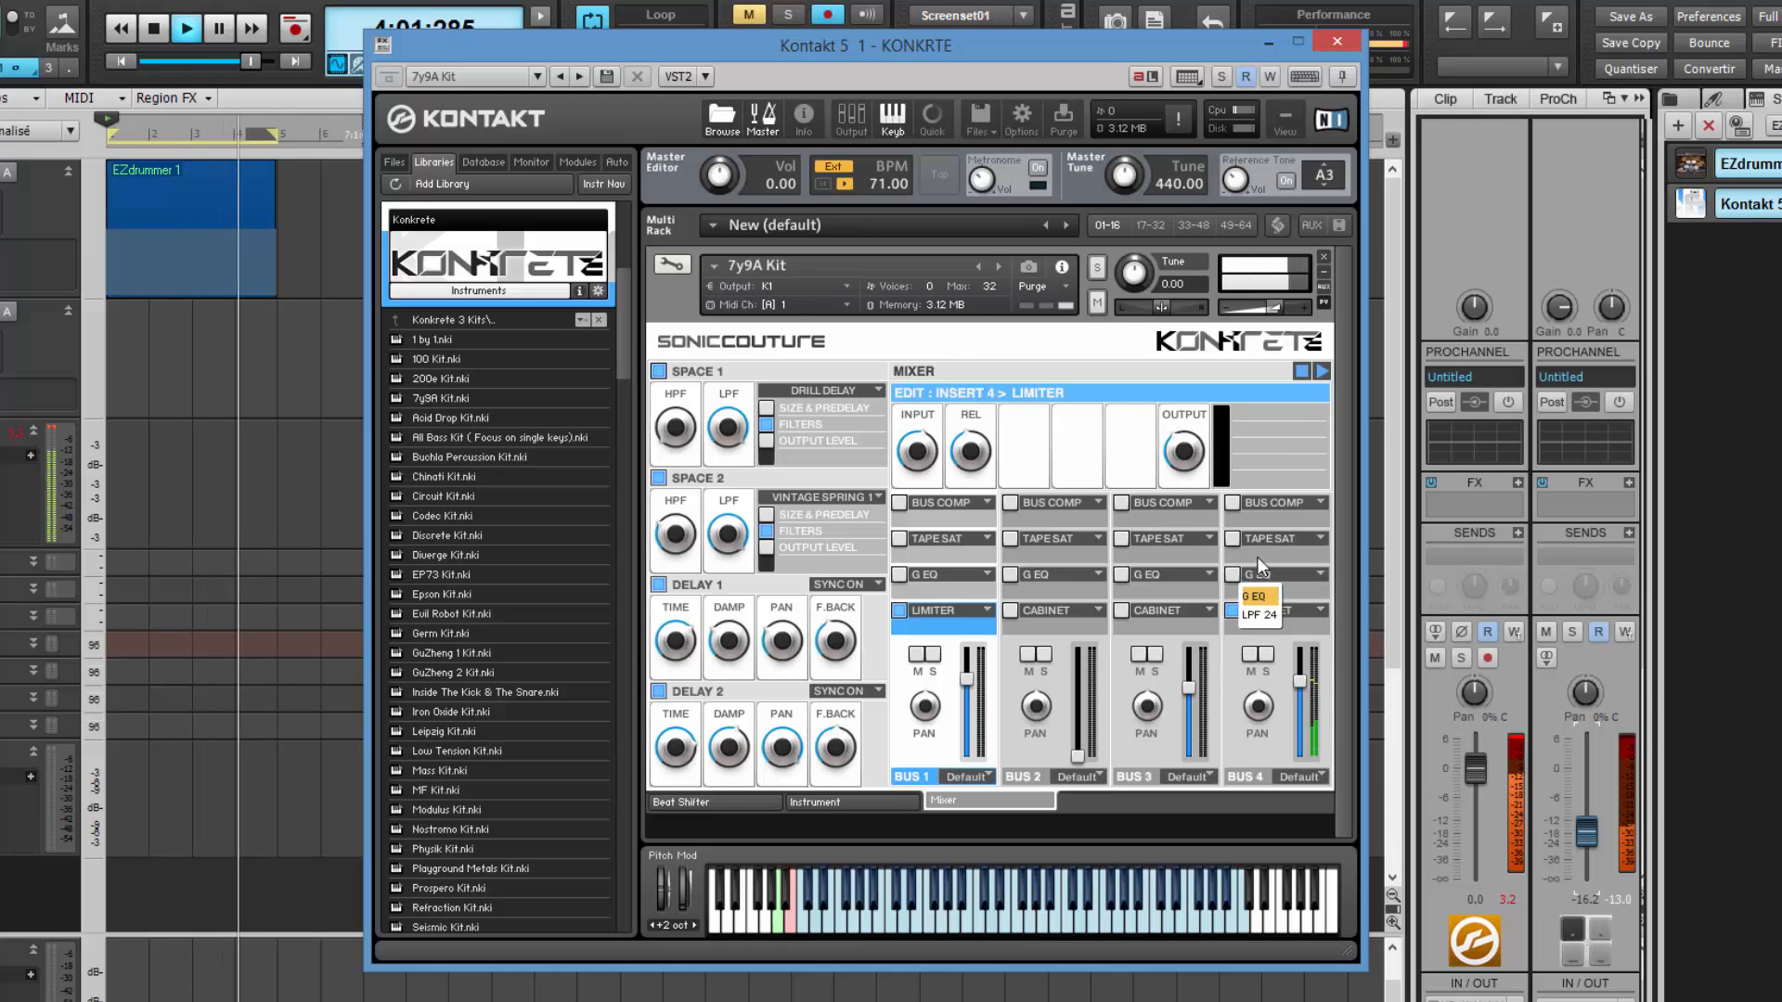
pyautogui.click(1320, 539)
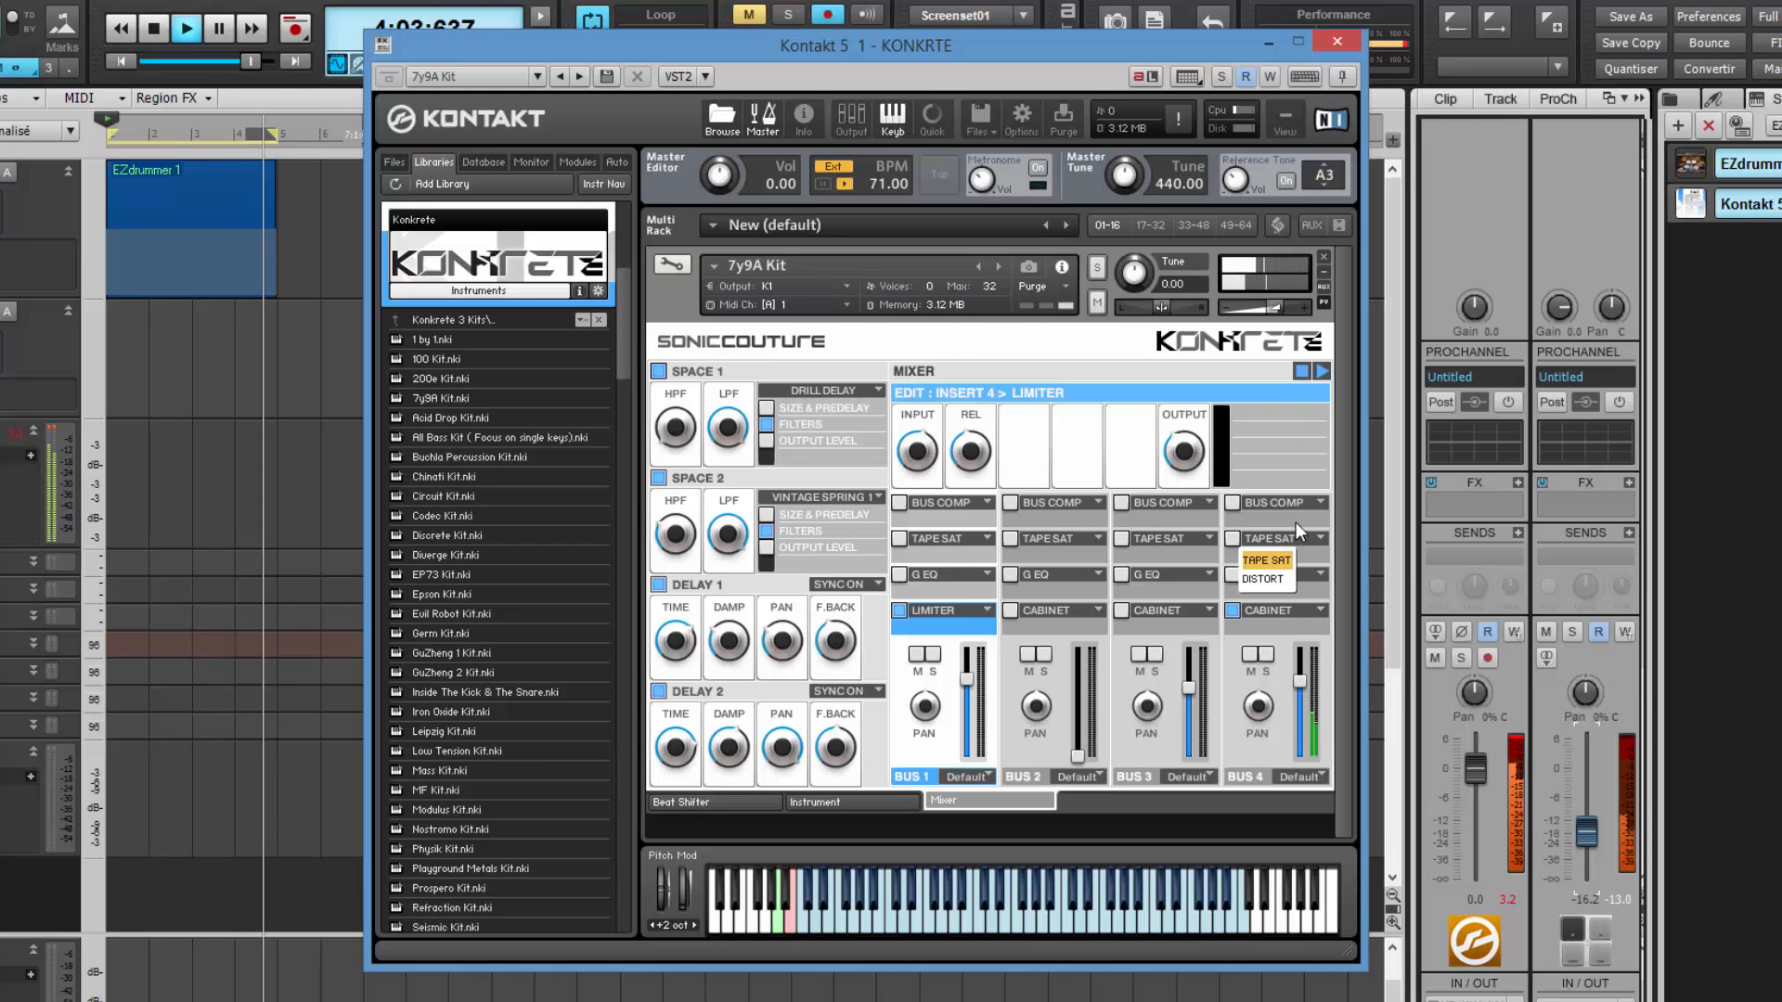
pyautogui.click(1295, 523)
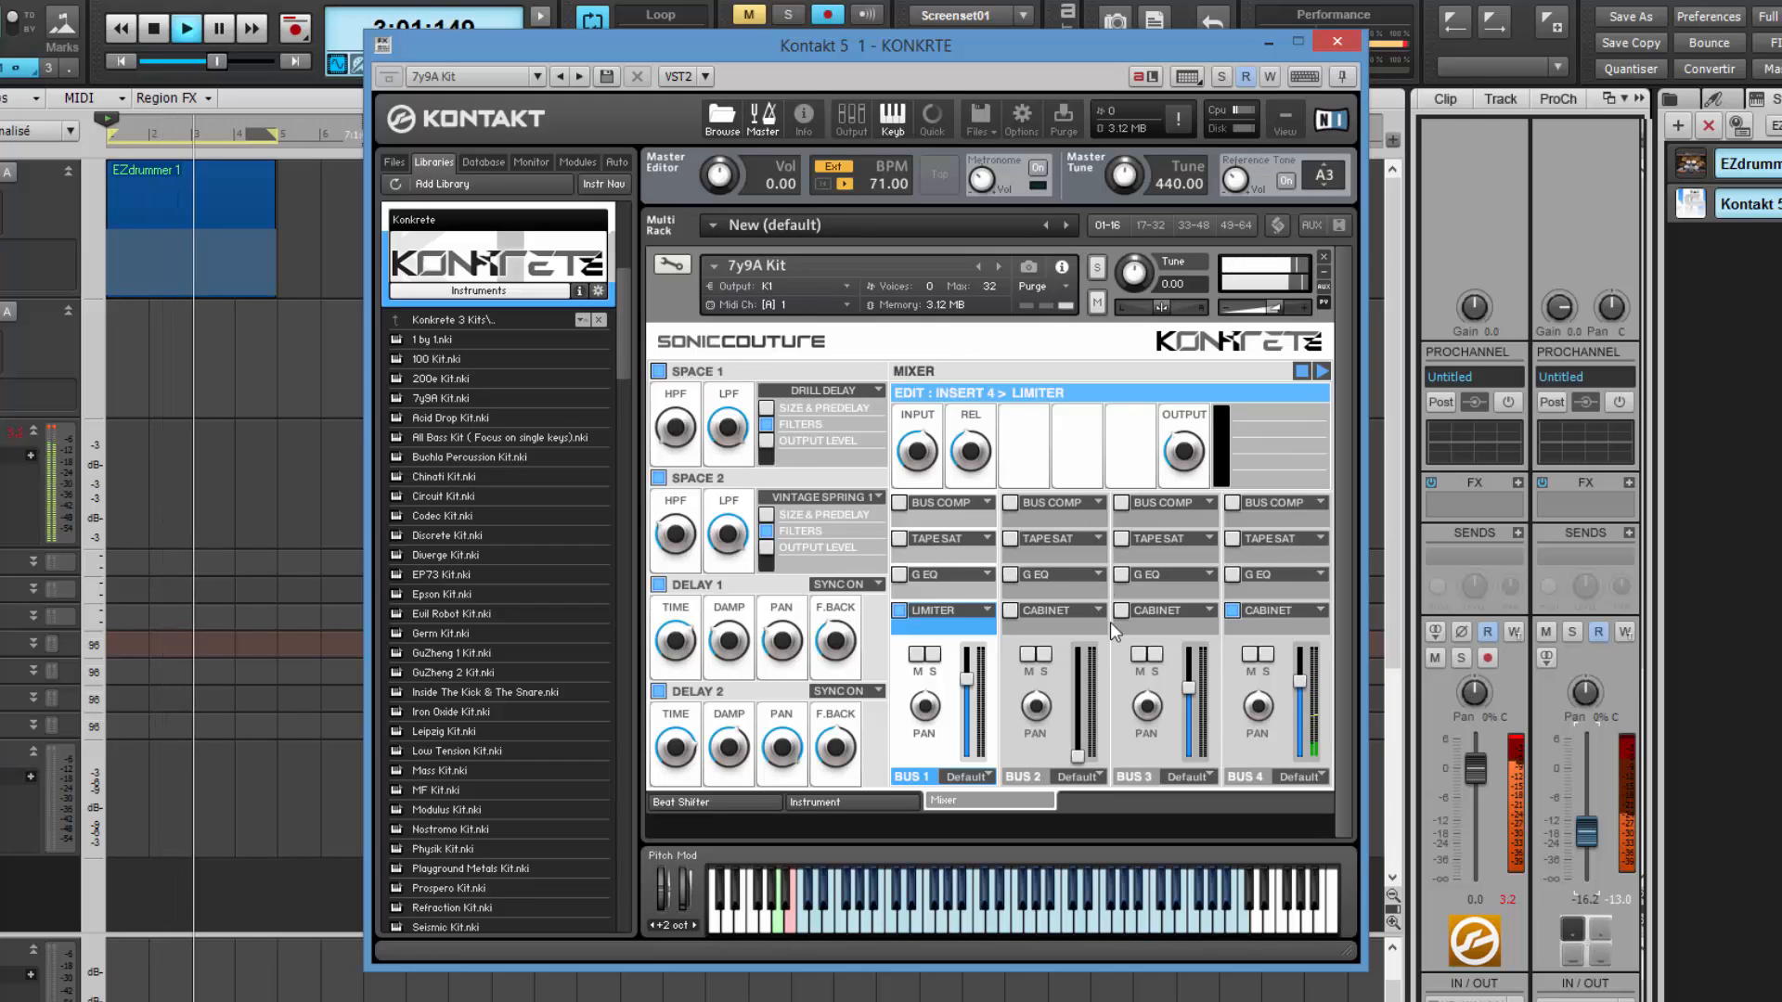
pyautogui.click(1316, 608)
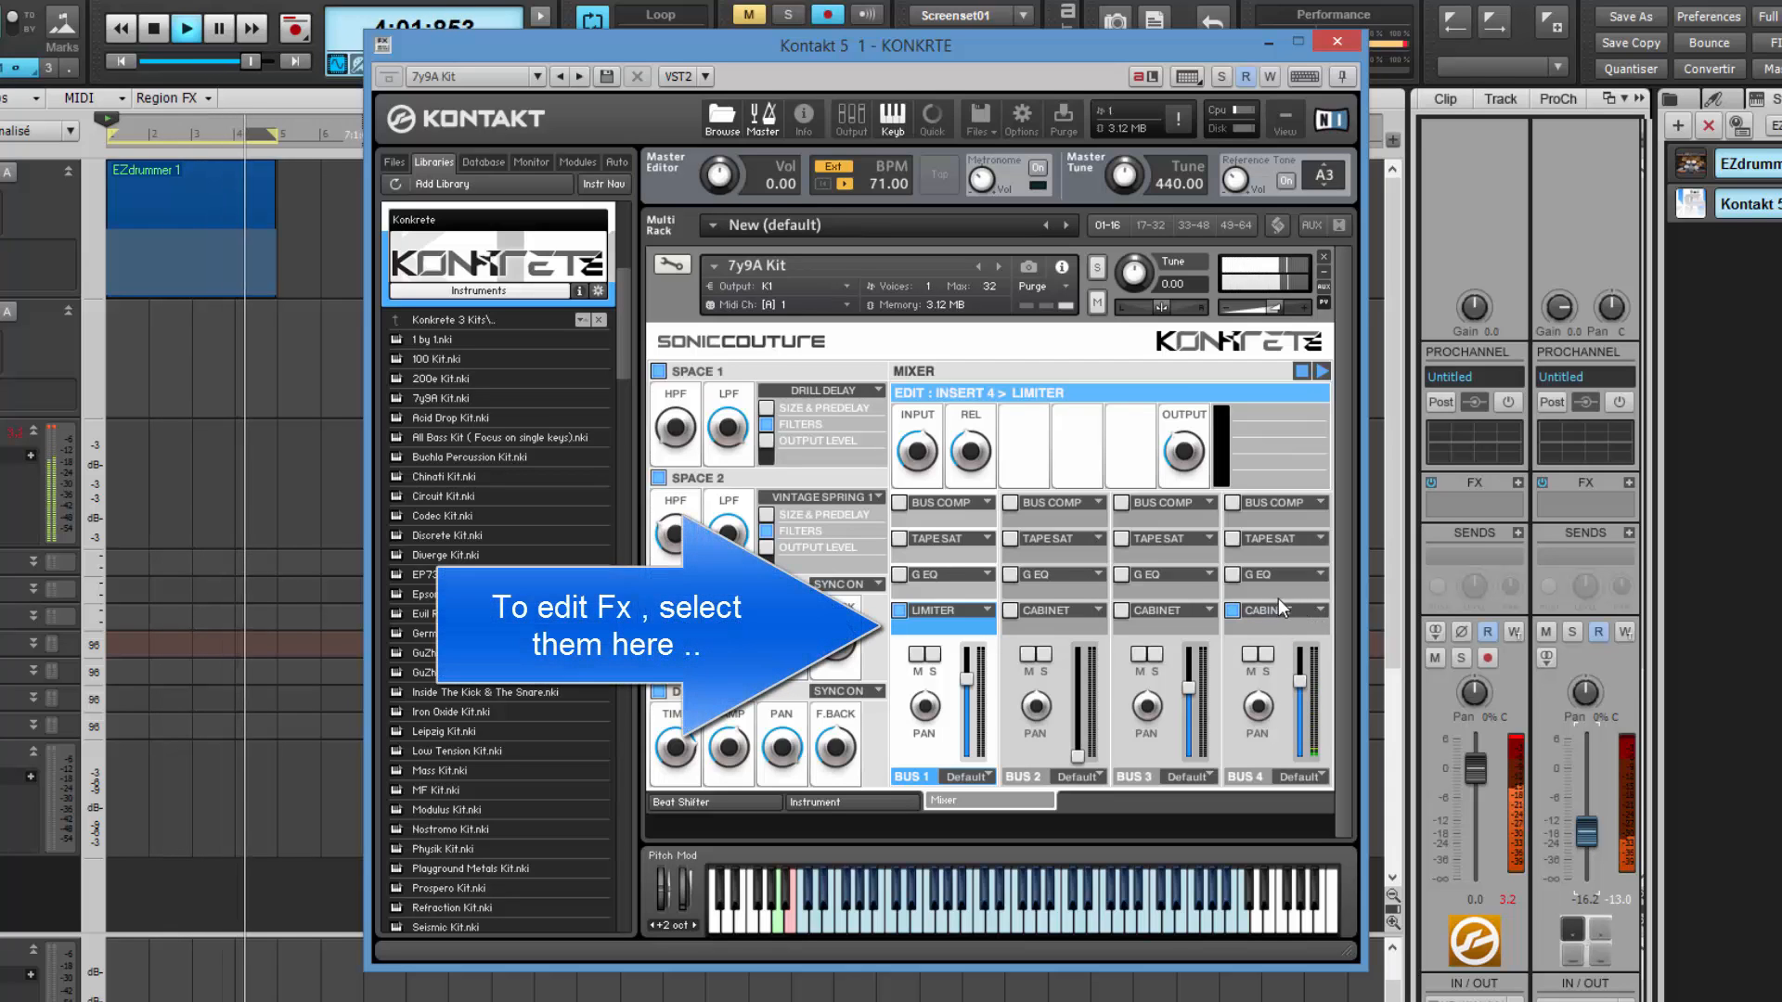
pyautogui.click(1262, 632)
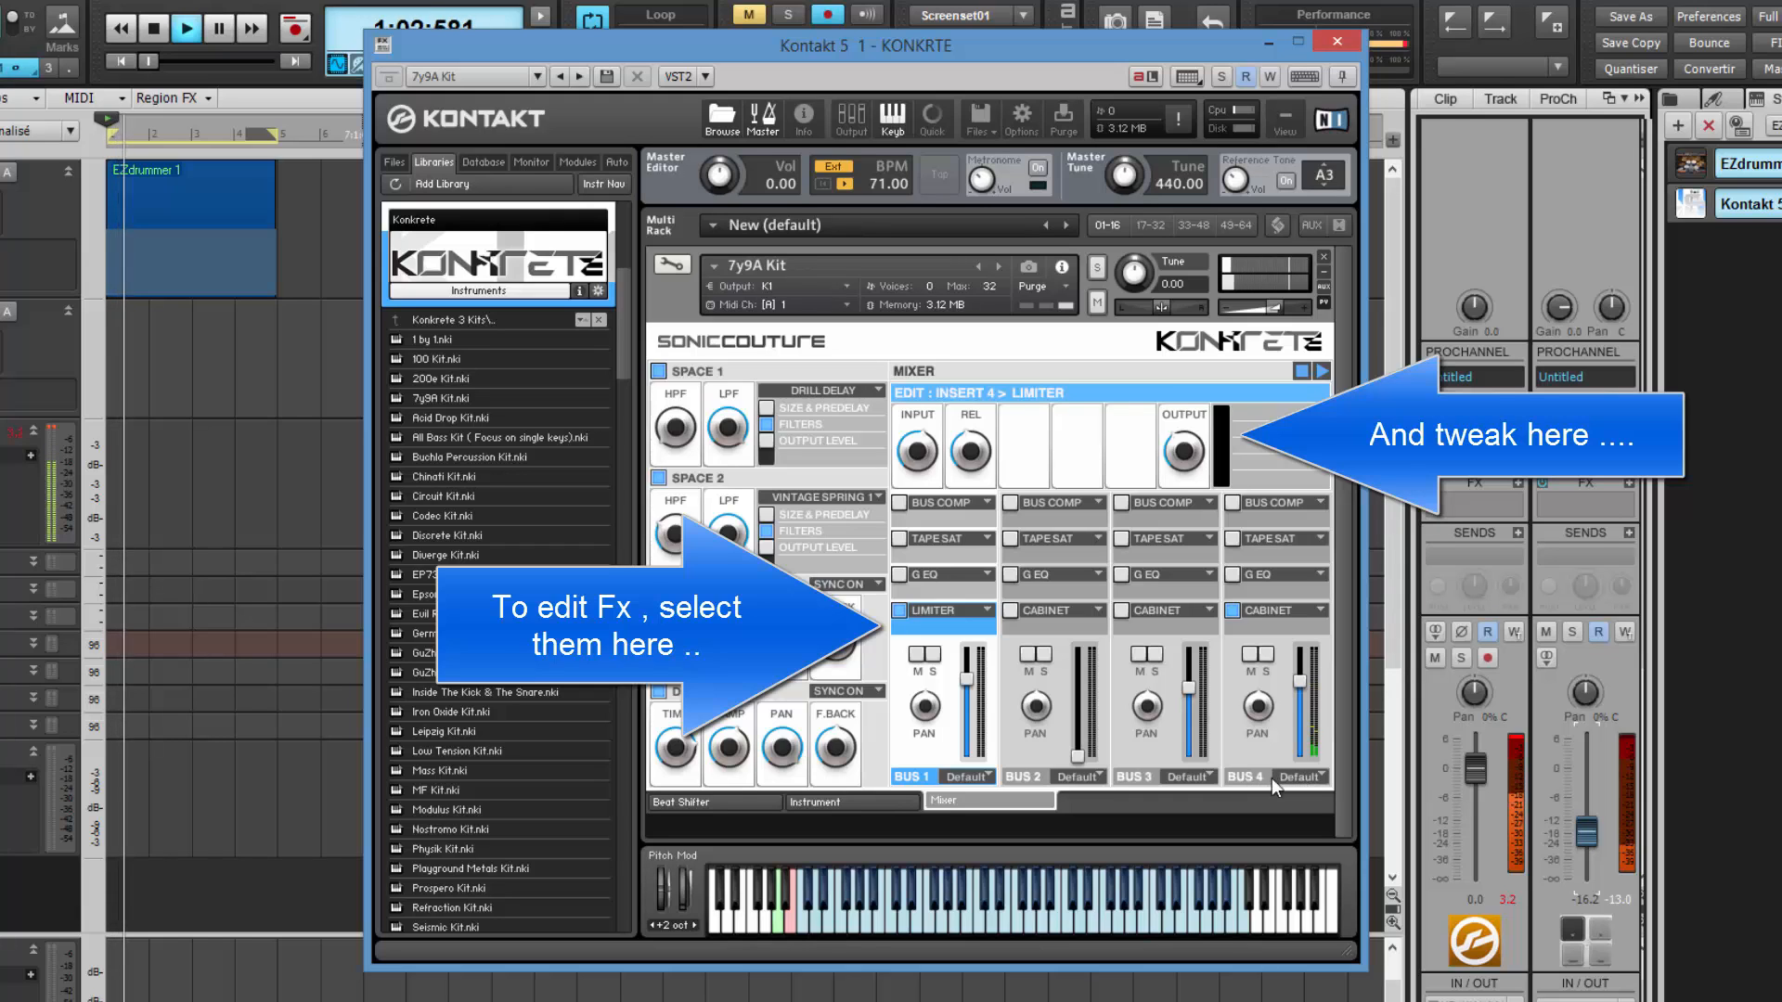
# Look over Bus 4's output choices and the output channels in Kontakt's Outputs section.
pyautogui.click(1317, 773)
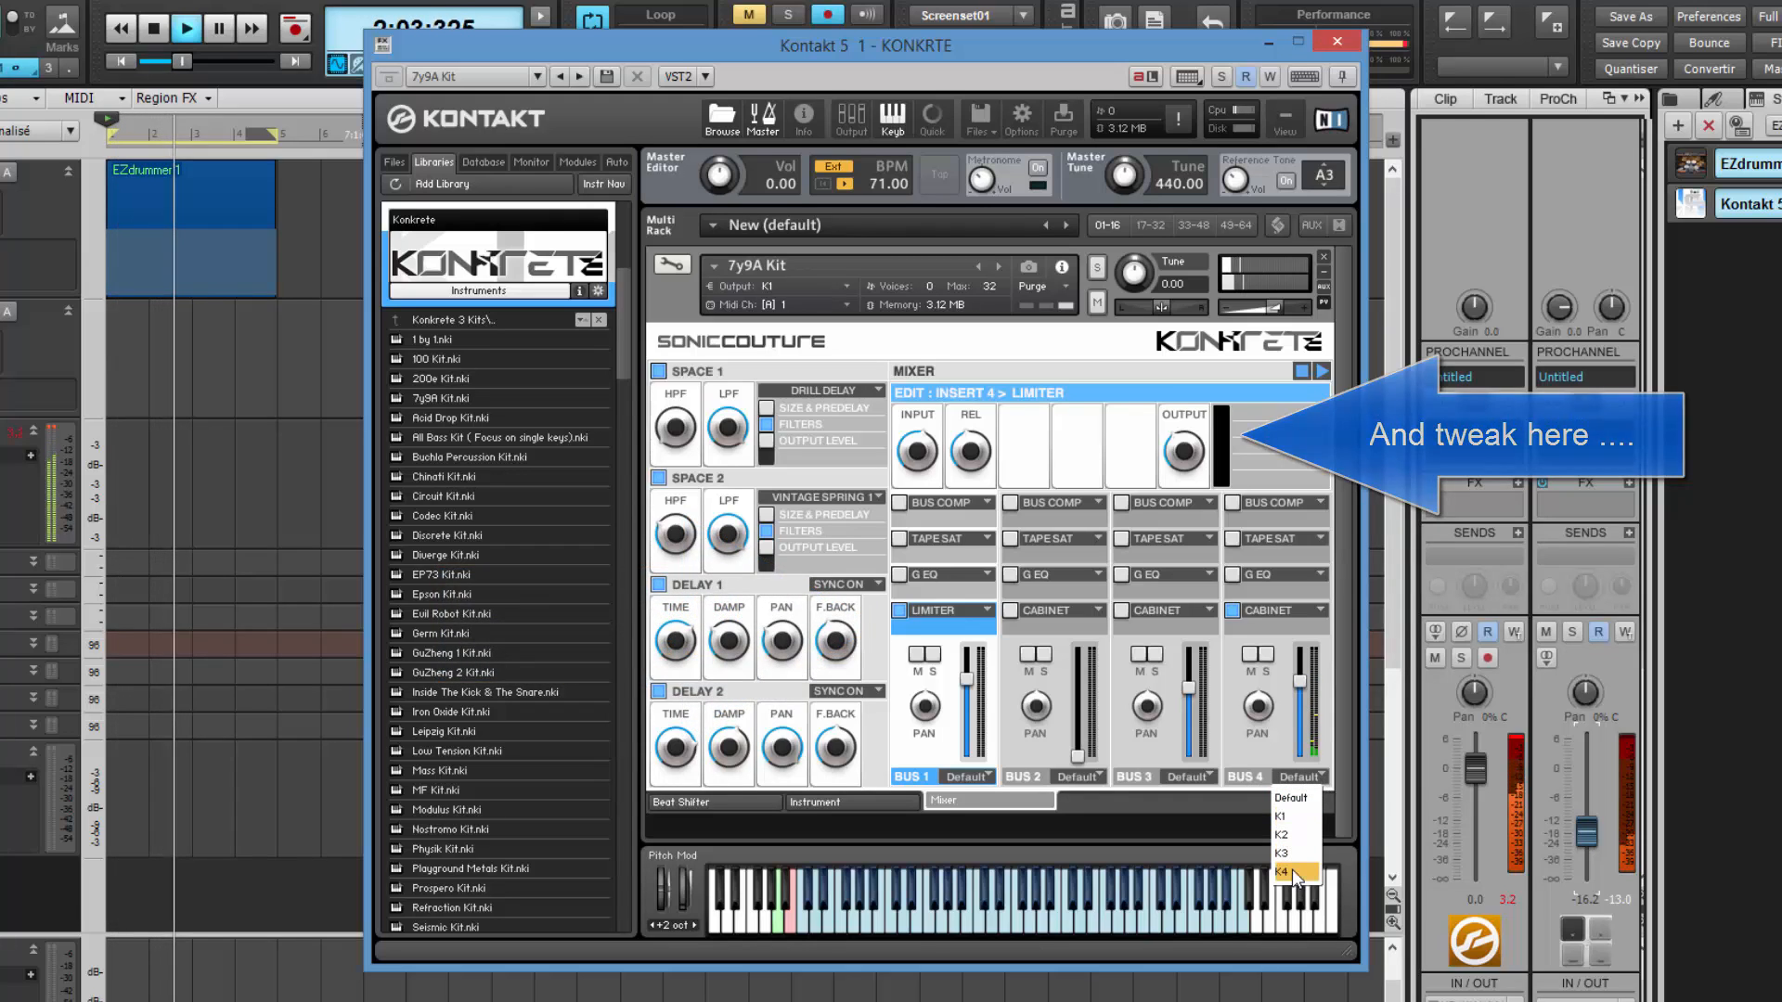
pyautogui.click(1214, 808)
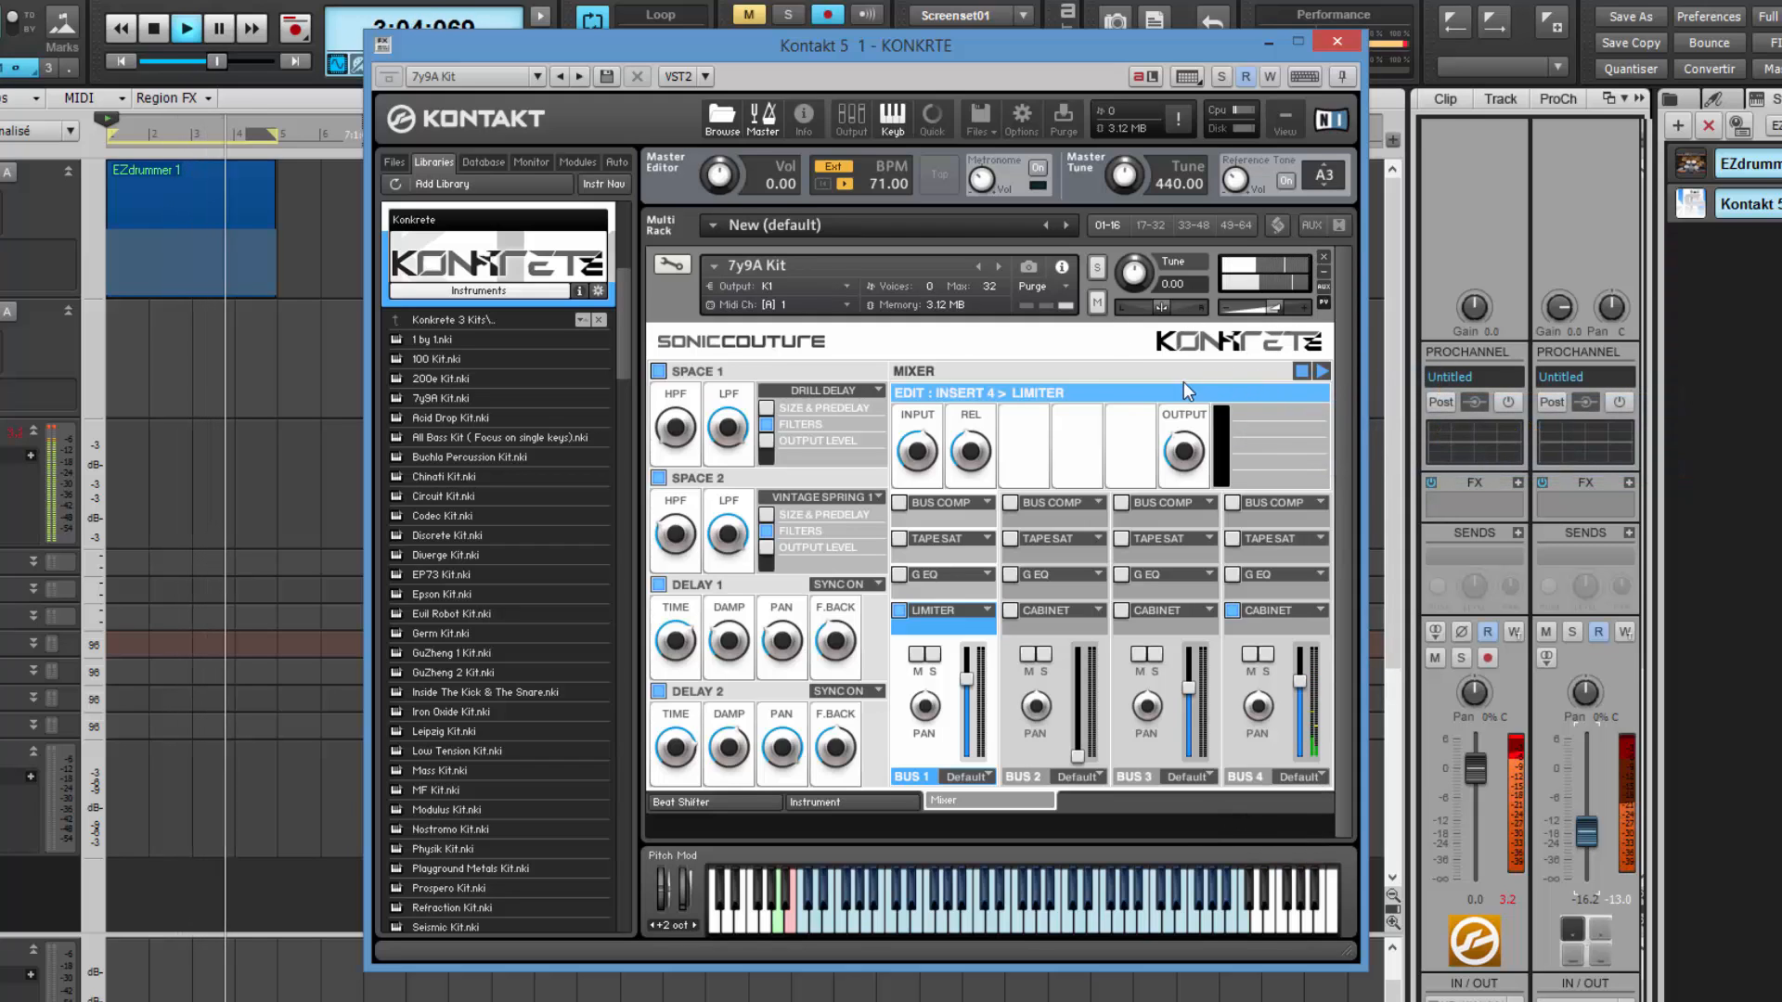
pyautogui.click(856, 125)
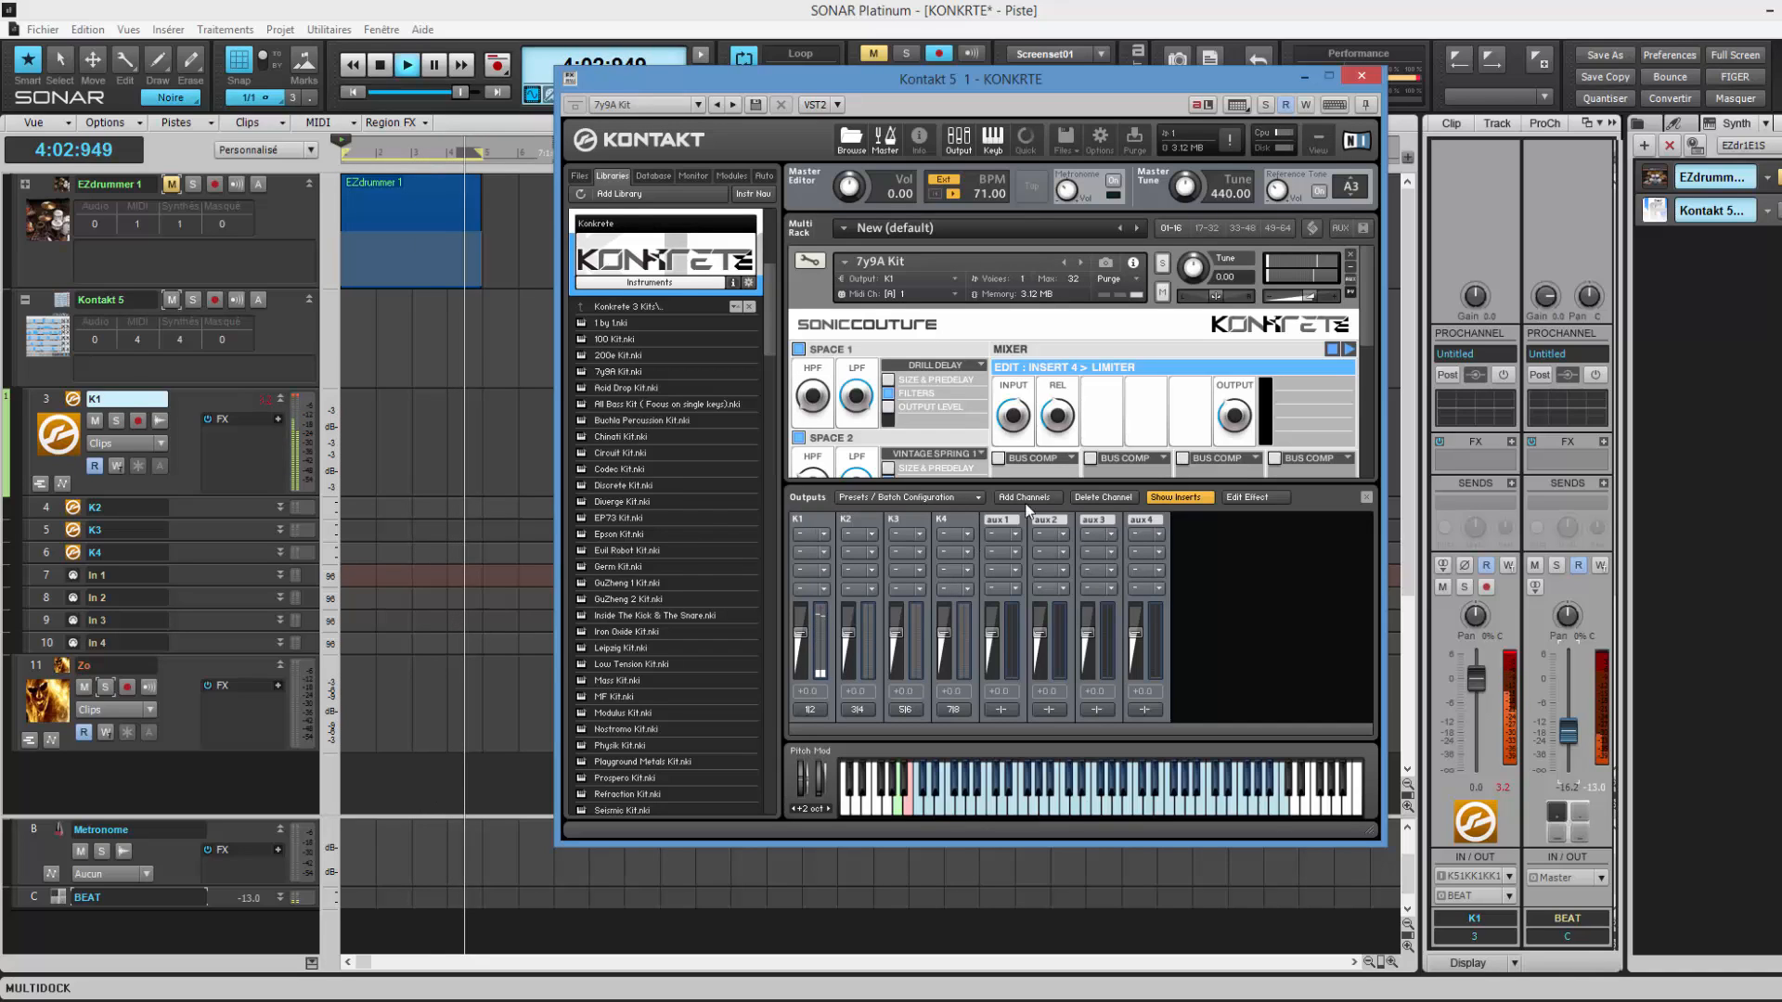
pyautogui.click(1366, 497)
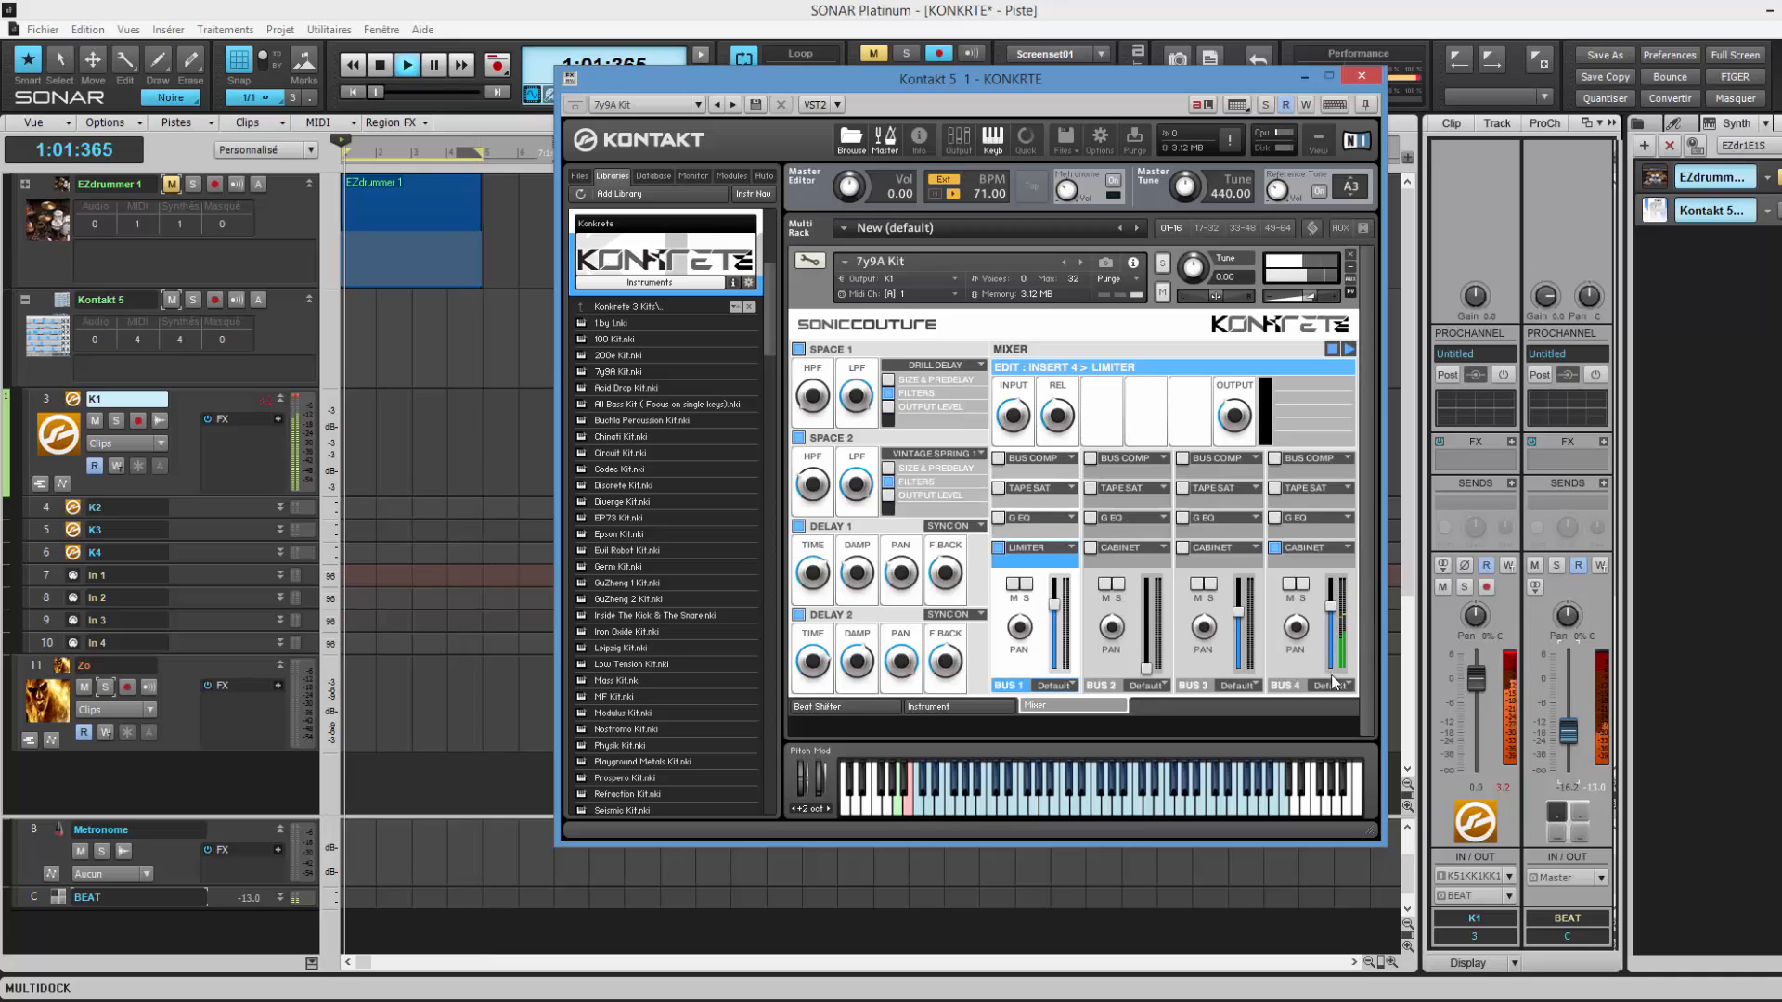
# Route Bus 4 to output K4 and enlarge the K4 track in SONAR to check its signal.
pyautogui.click(1329, 686)
pyautogui.click(1334, 764)
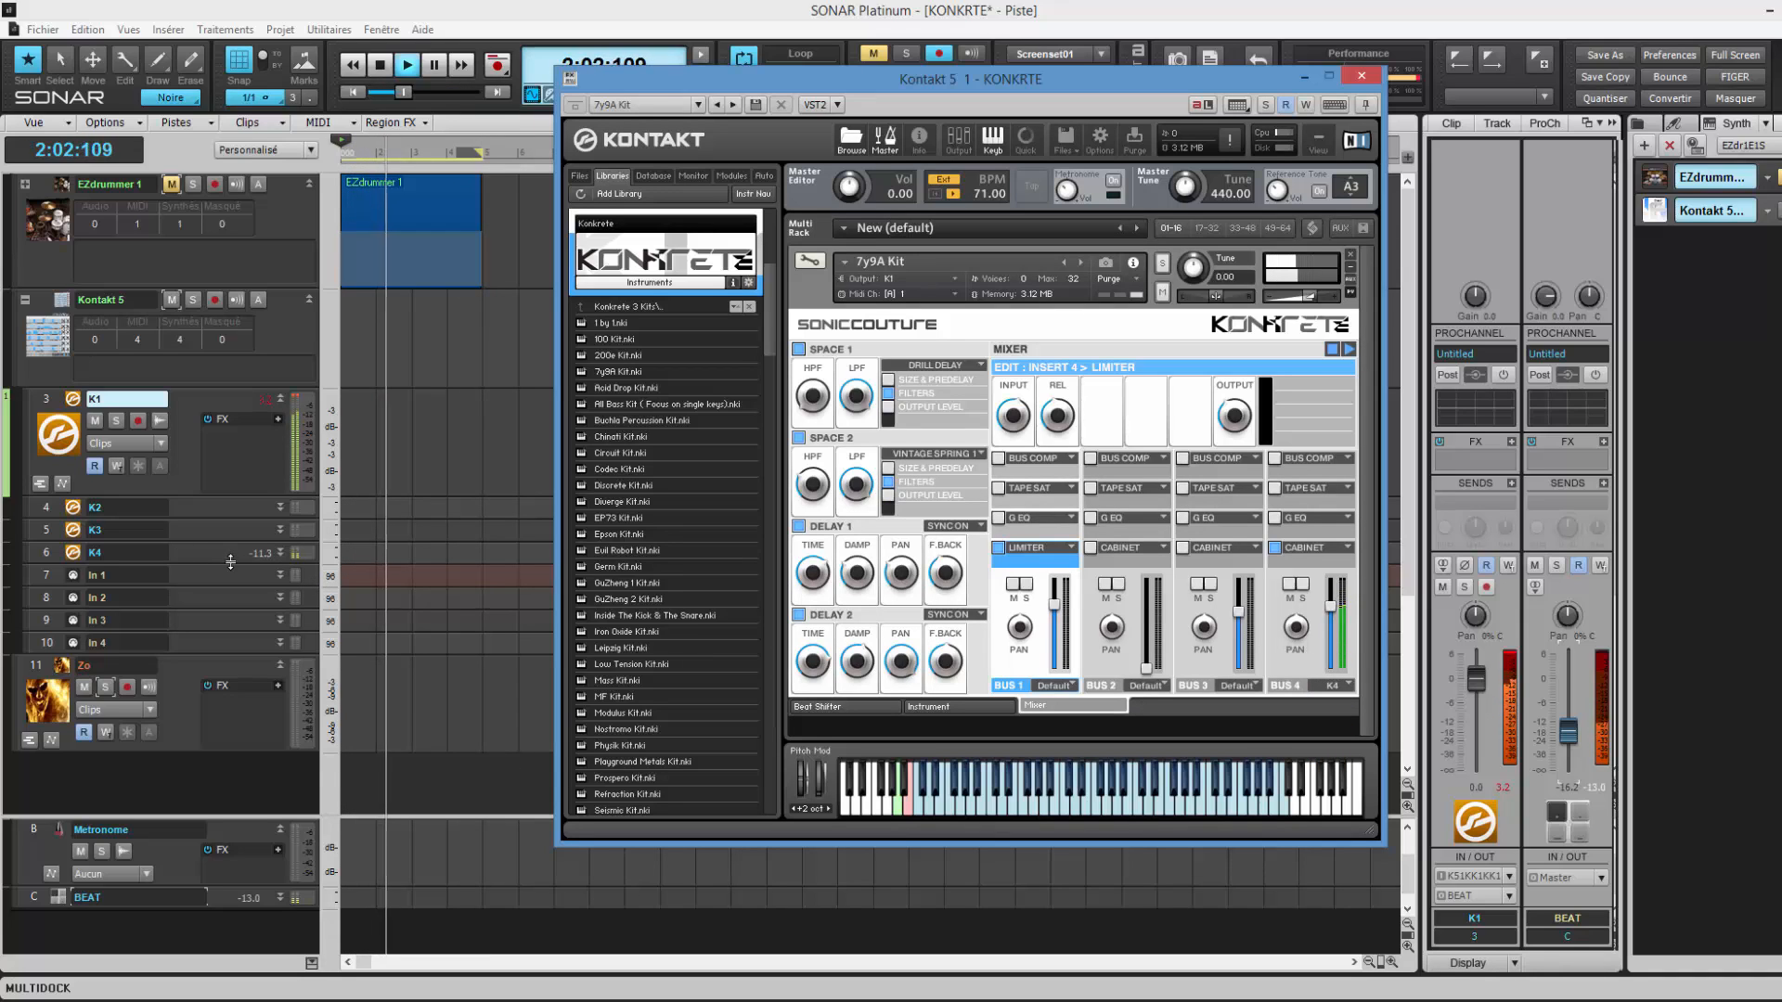
pyautogui.moveTo(228, 563); pyautogui.dragTo(236, 656)
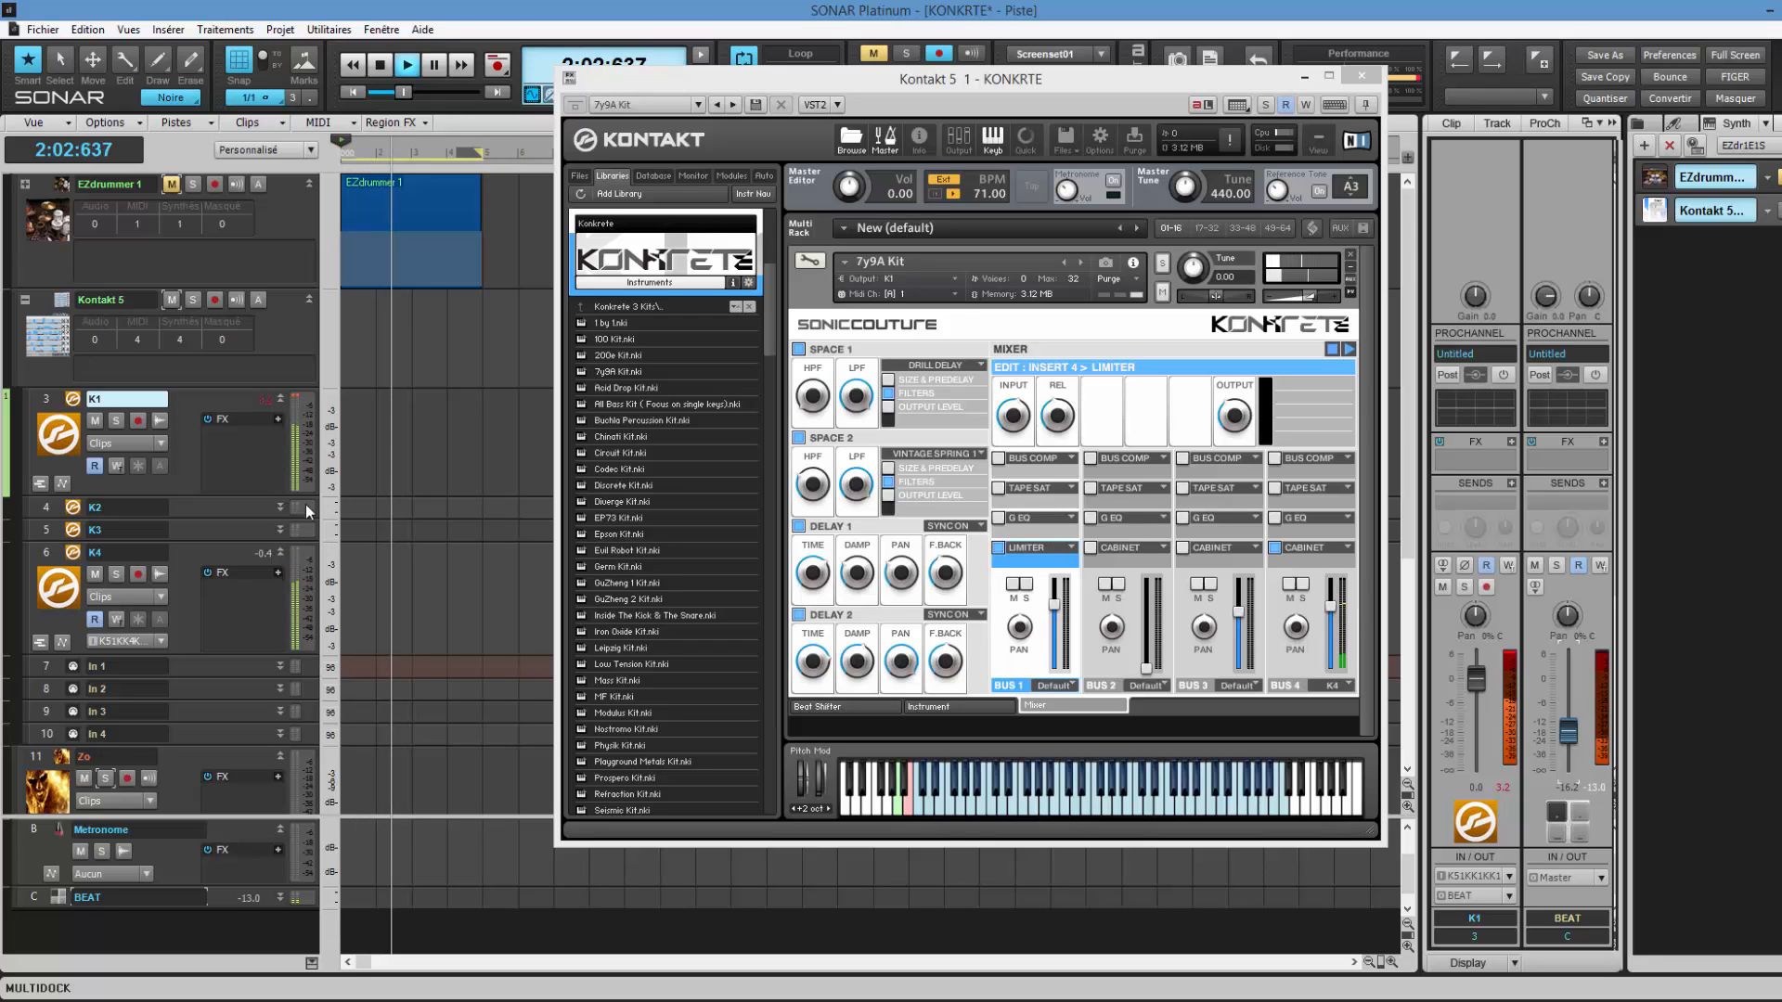
# Solo the K1 and K4 tracks in turn to compare their signals, leaving only K1 soloed.
pyautogui.click(939, 496)
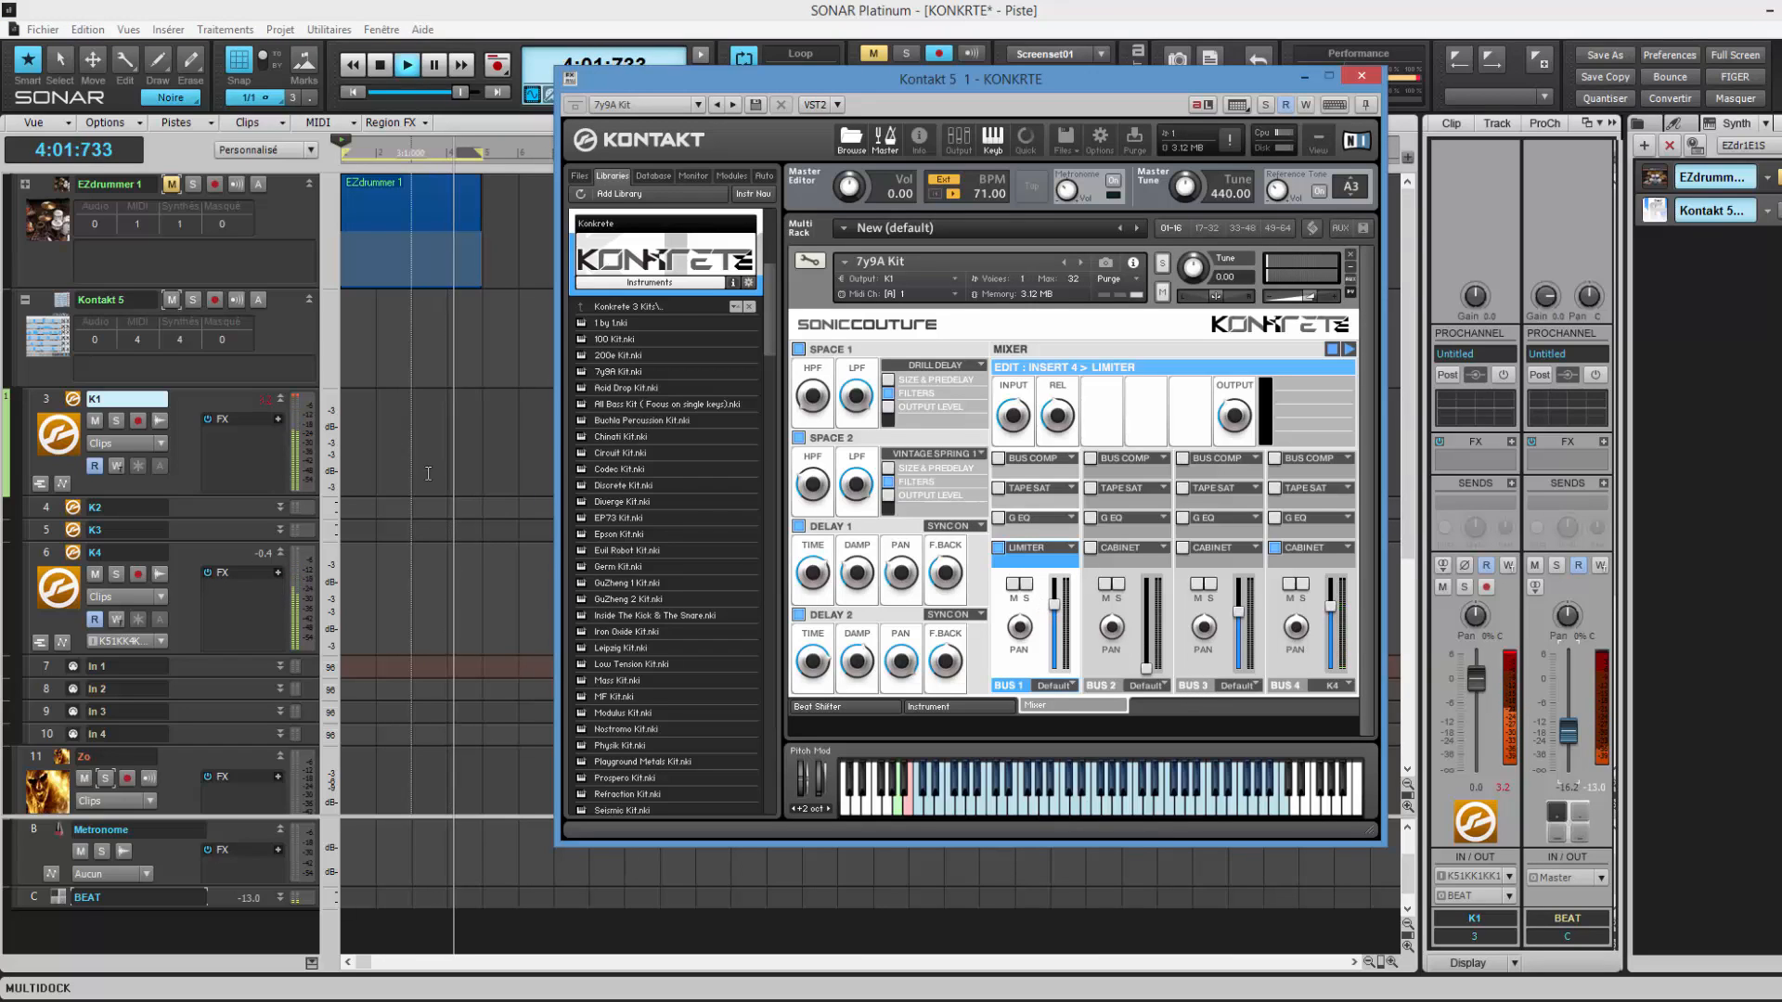
pyautogui.click(116, 420)
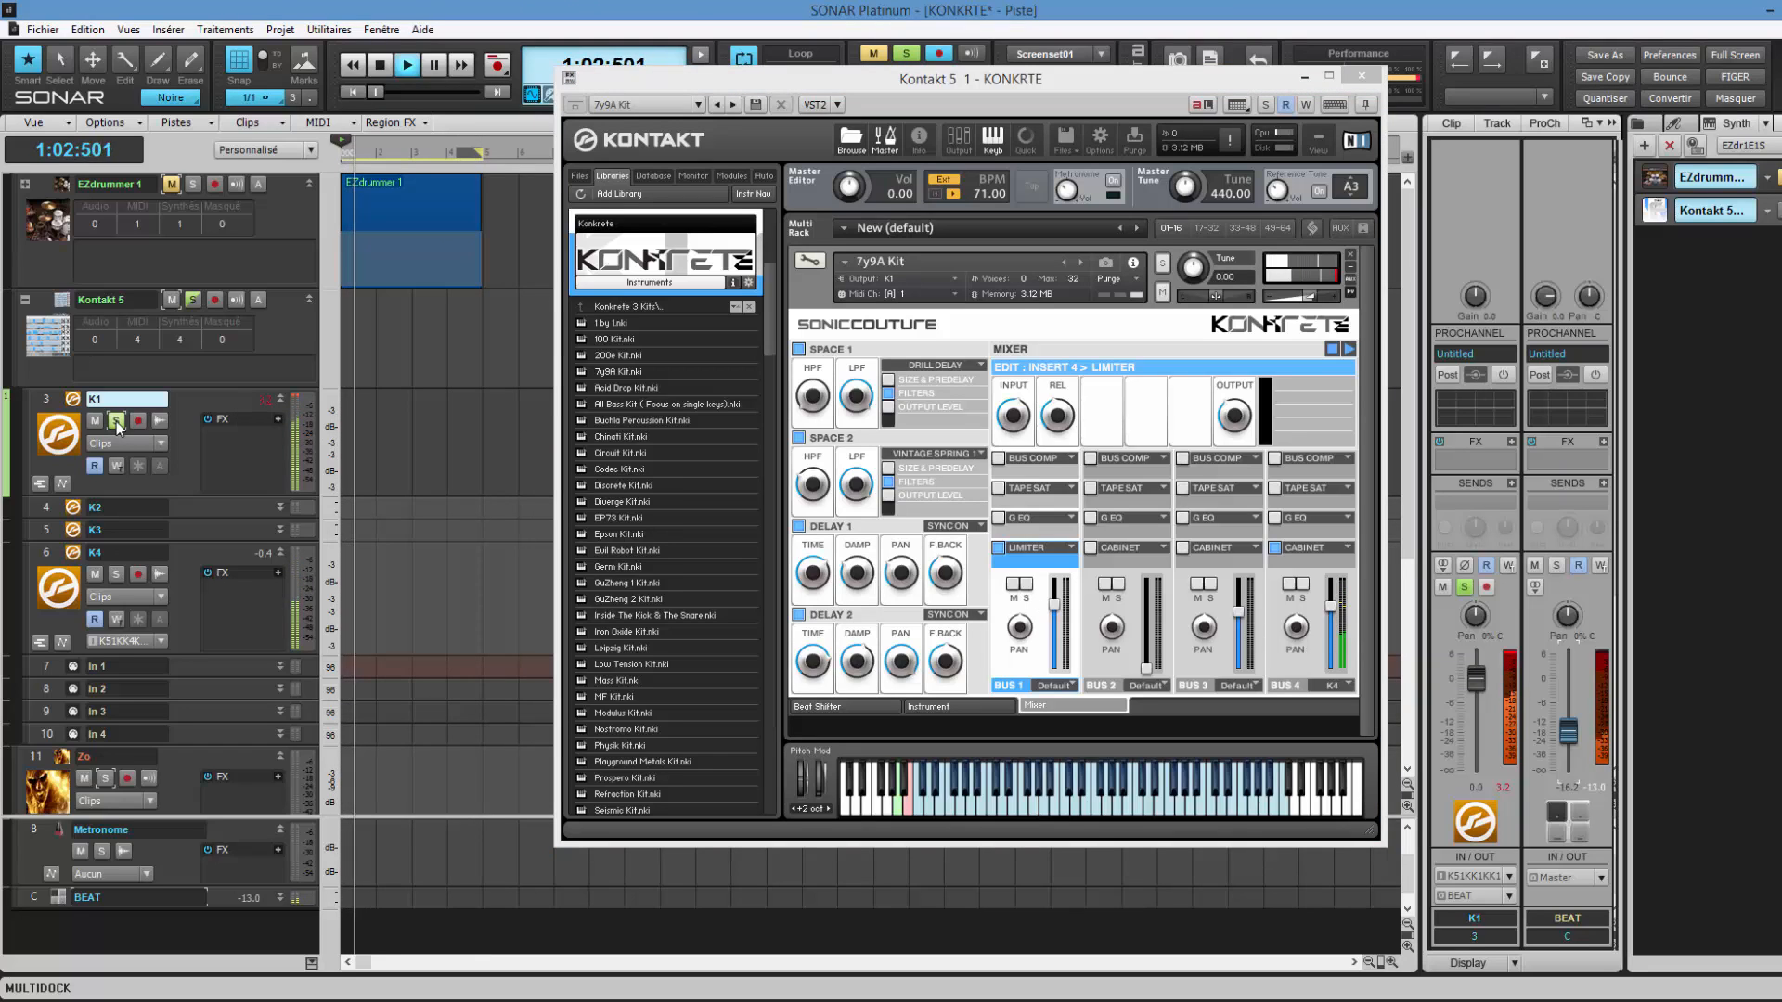
pyautogui.click(116, 574)
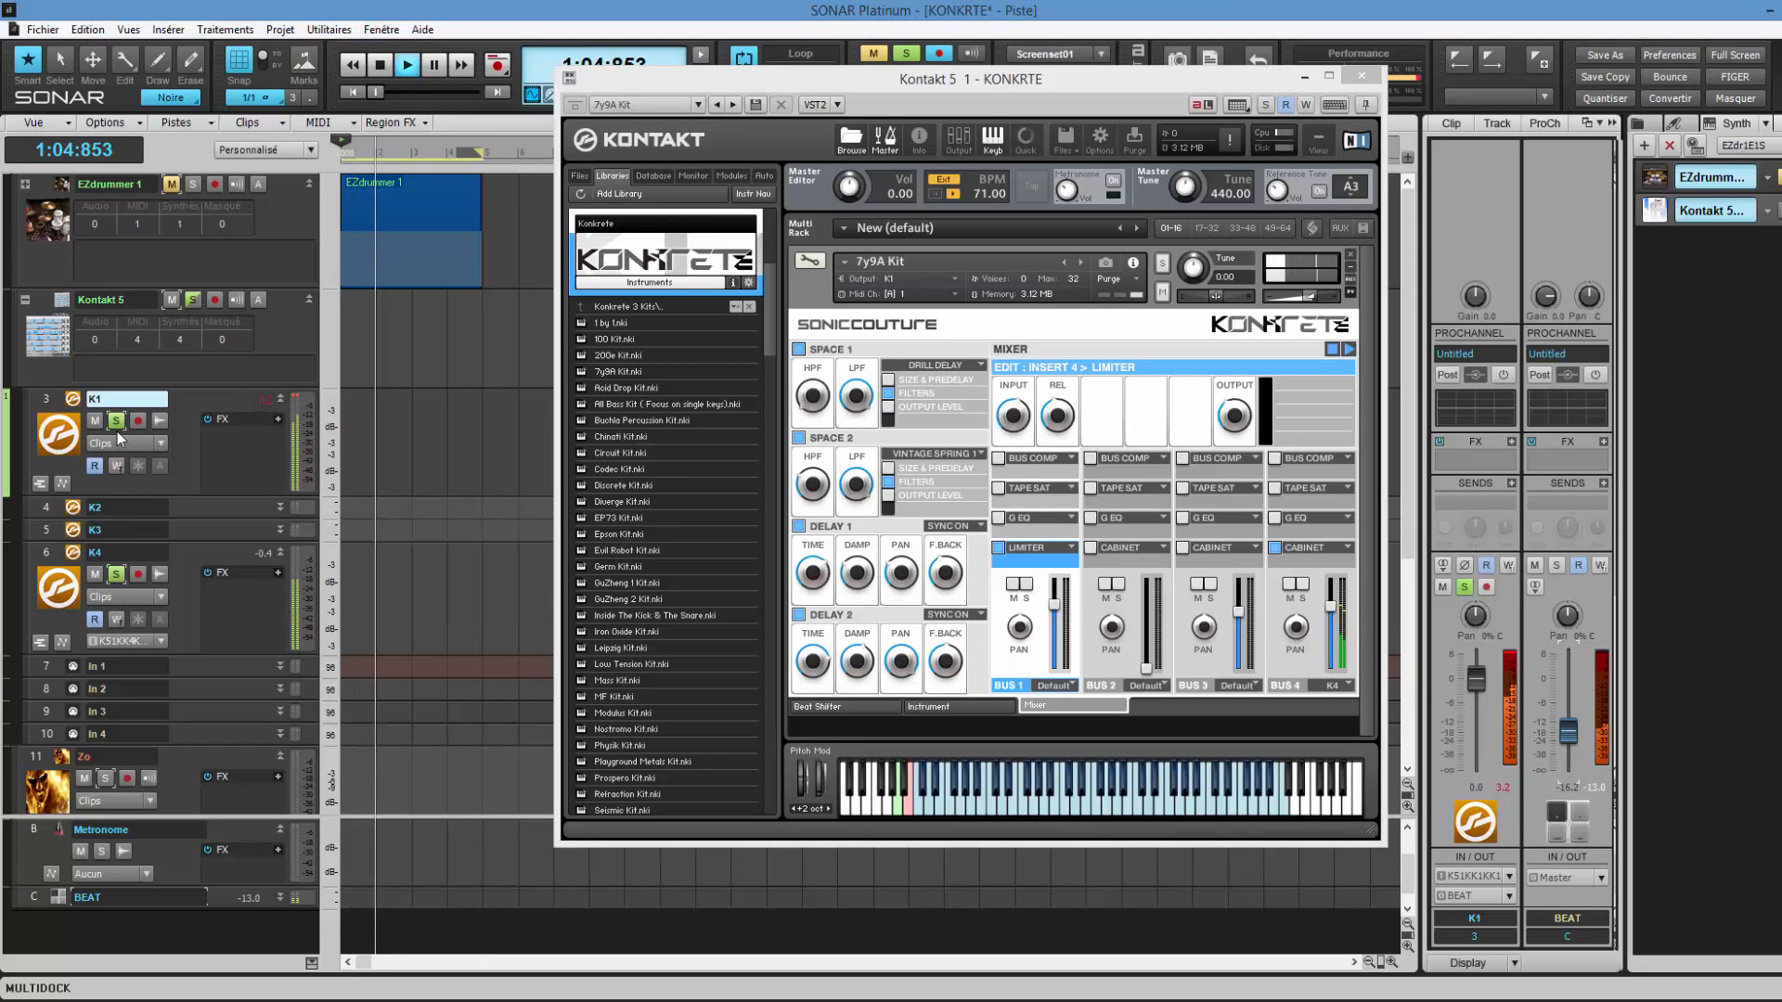
pyautogui.click(115, 421)
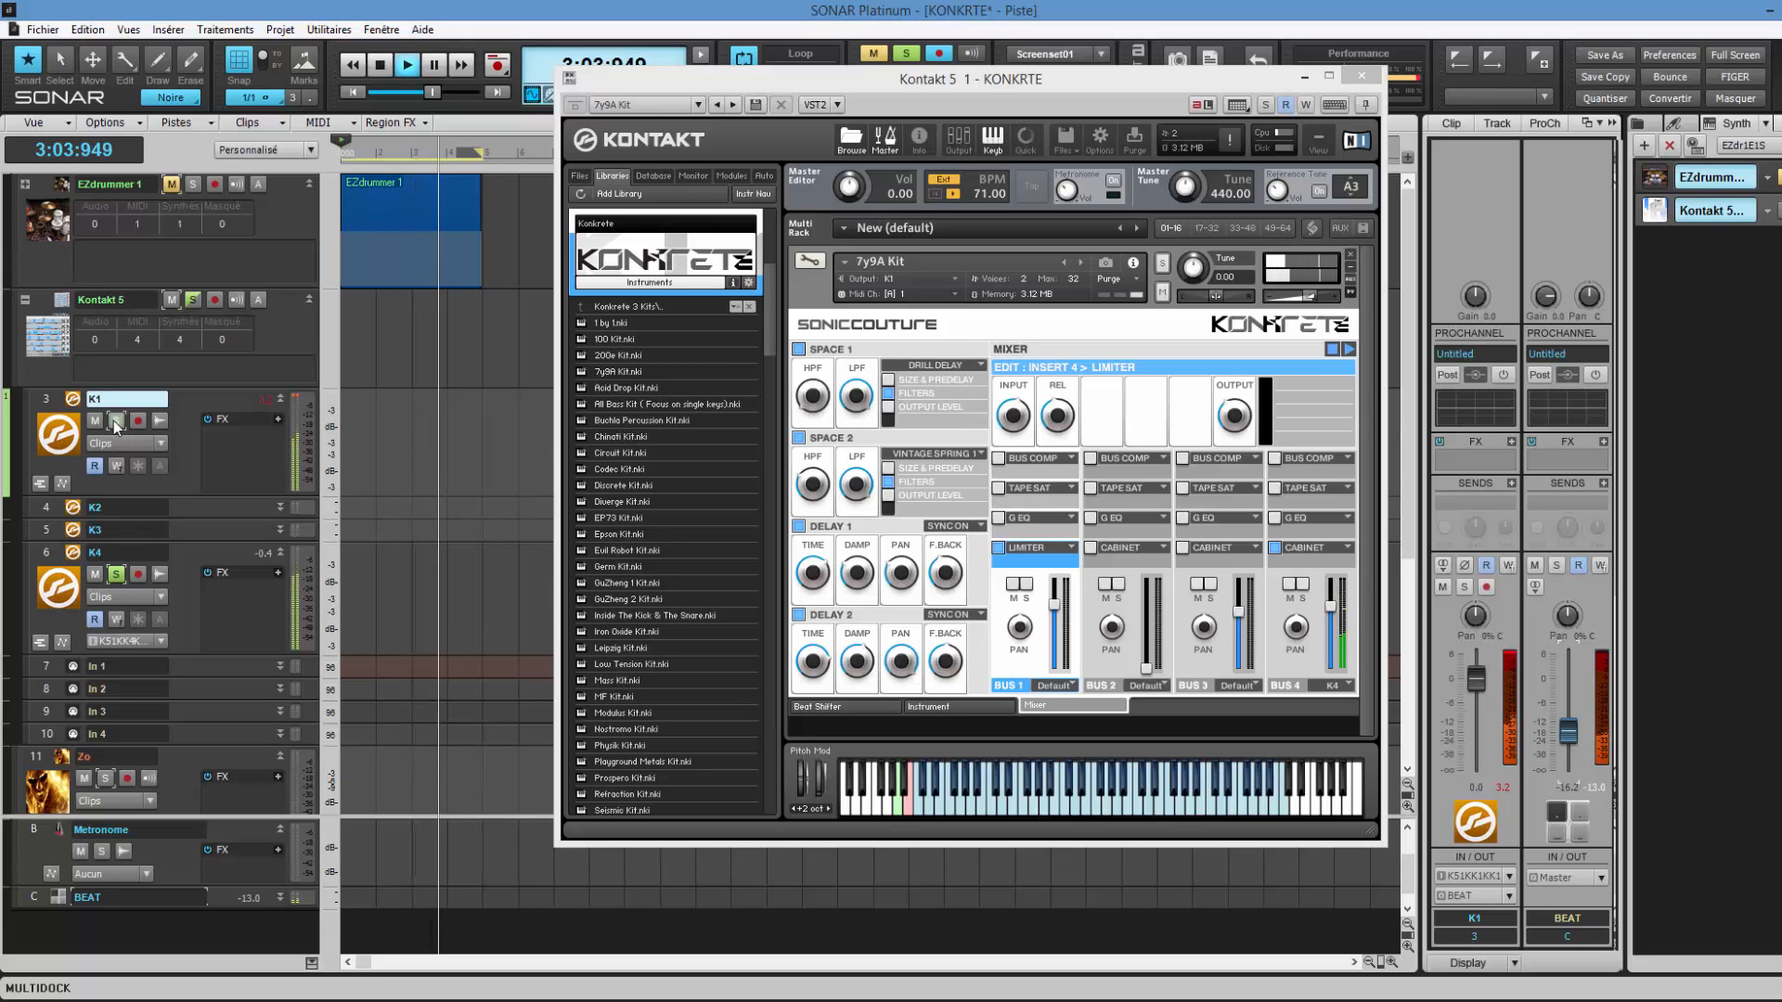
pyautogui.click(115, 422)
pyautogui.click(120, 580)
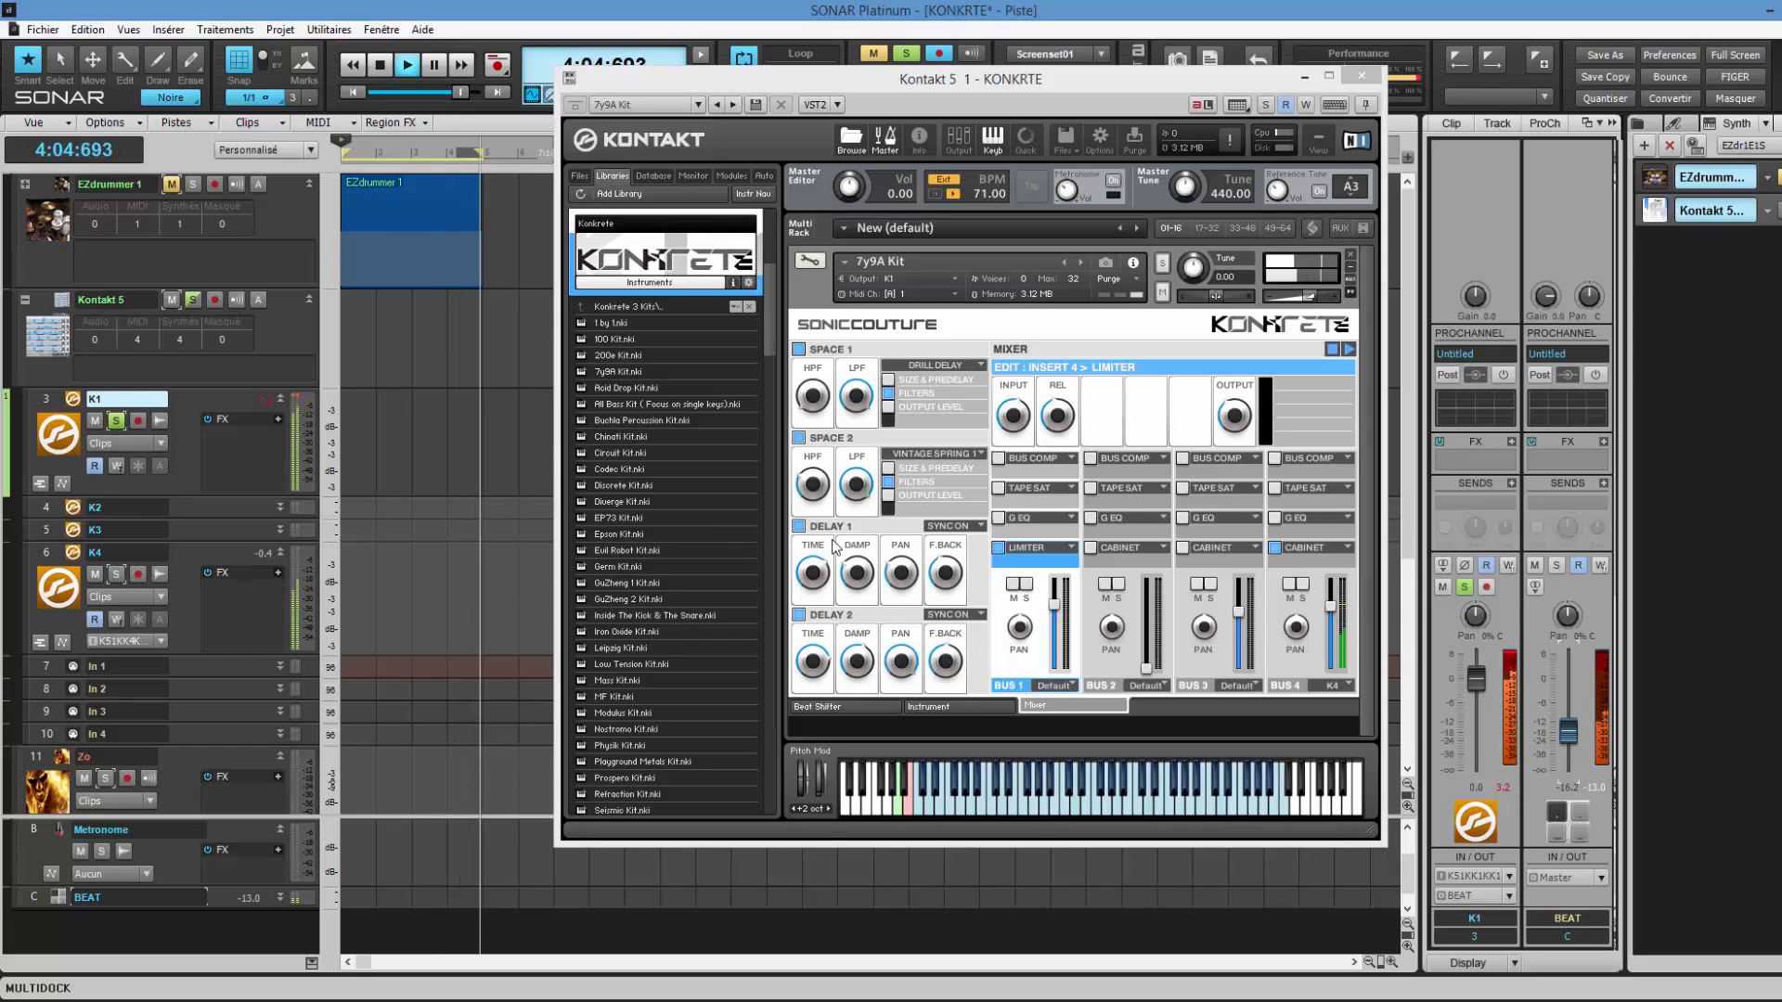
# Bypass the Space 2, Delay 1 and Delay 2 effects in the mixer and switch them back on to compare the sound.
pyautogui.click(800, 439)
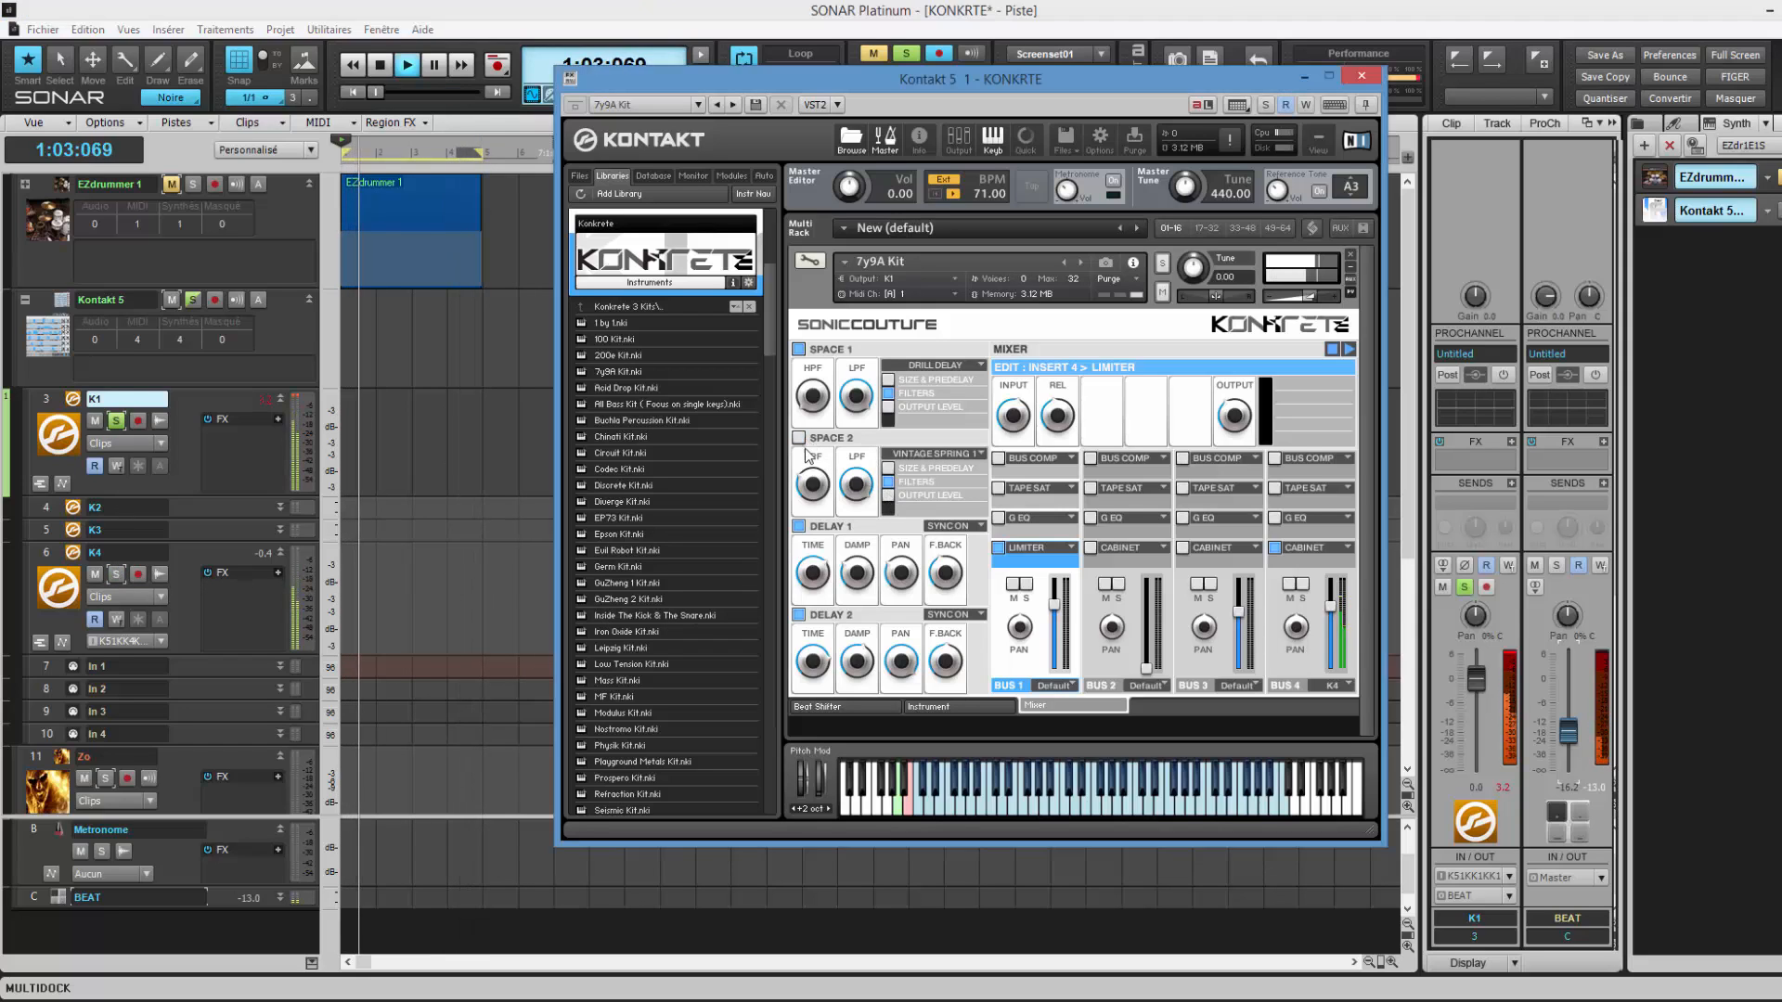
pyautogui.click(799, 350)
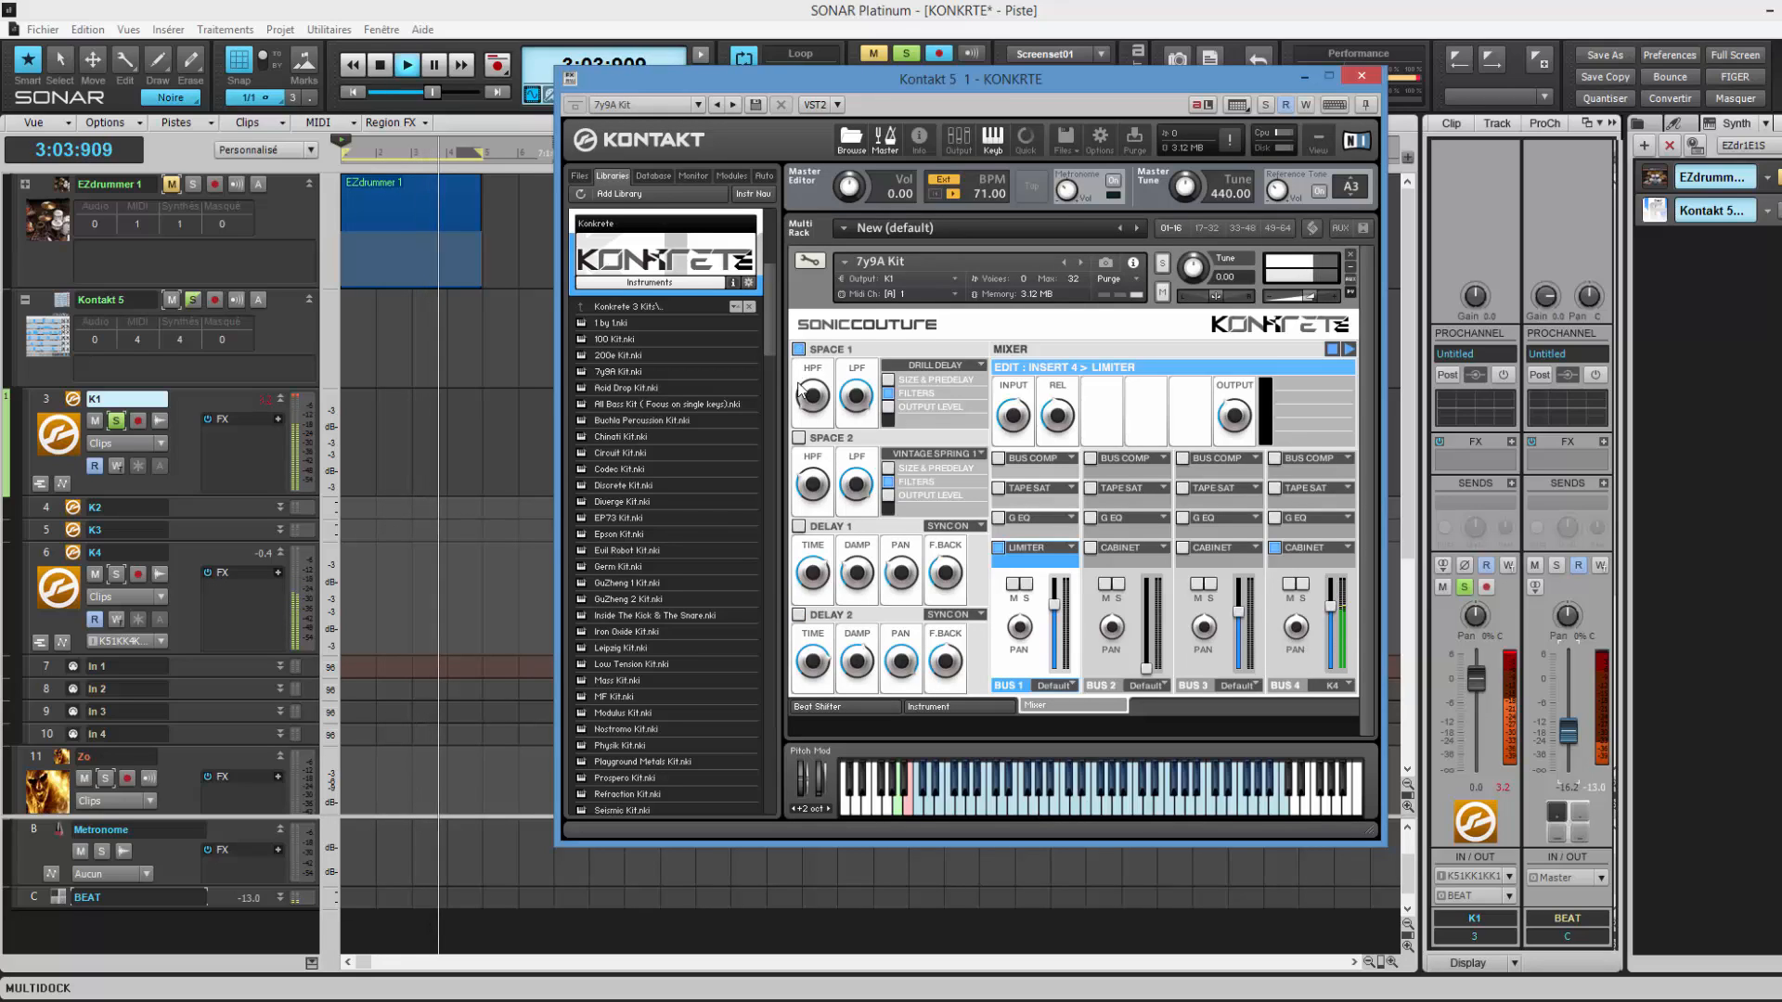
pyautogui.click(799, 440)
pyautogui.click(798, 526)
pyautogui.click(798, 614)
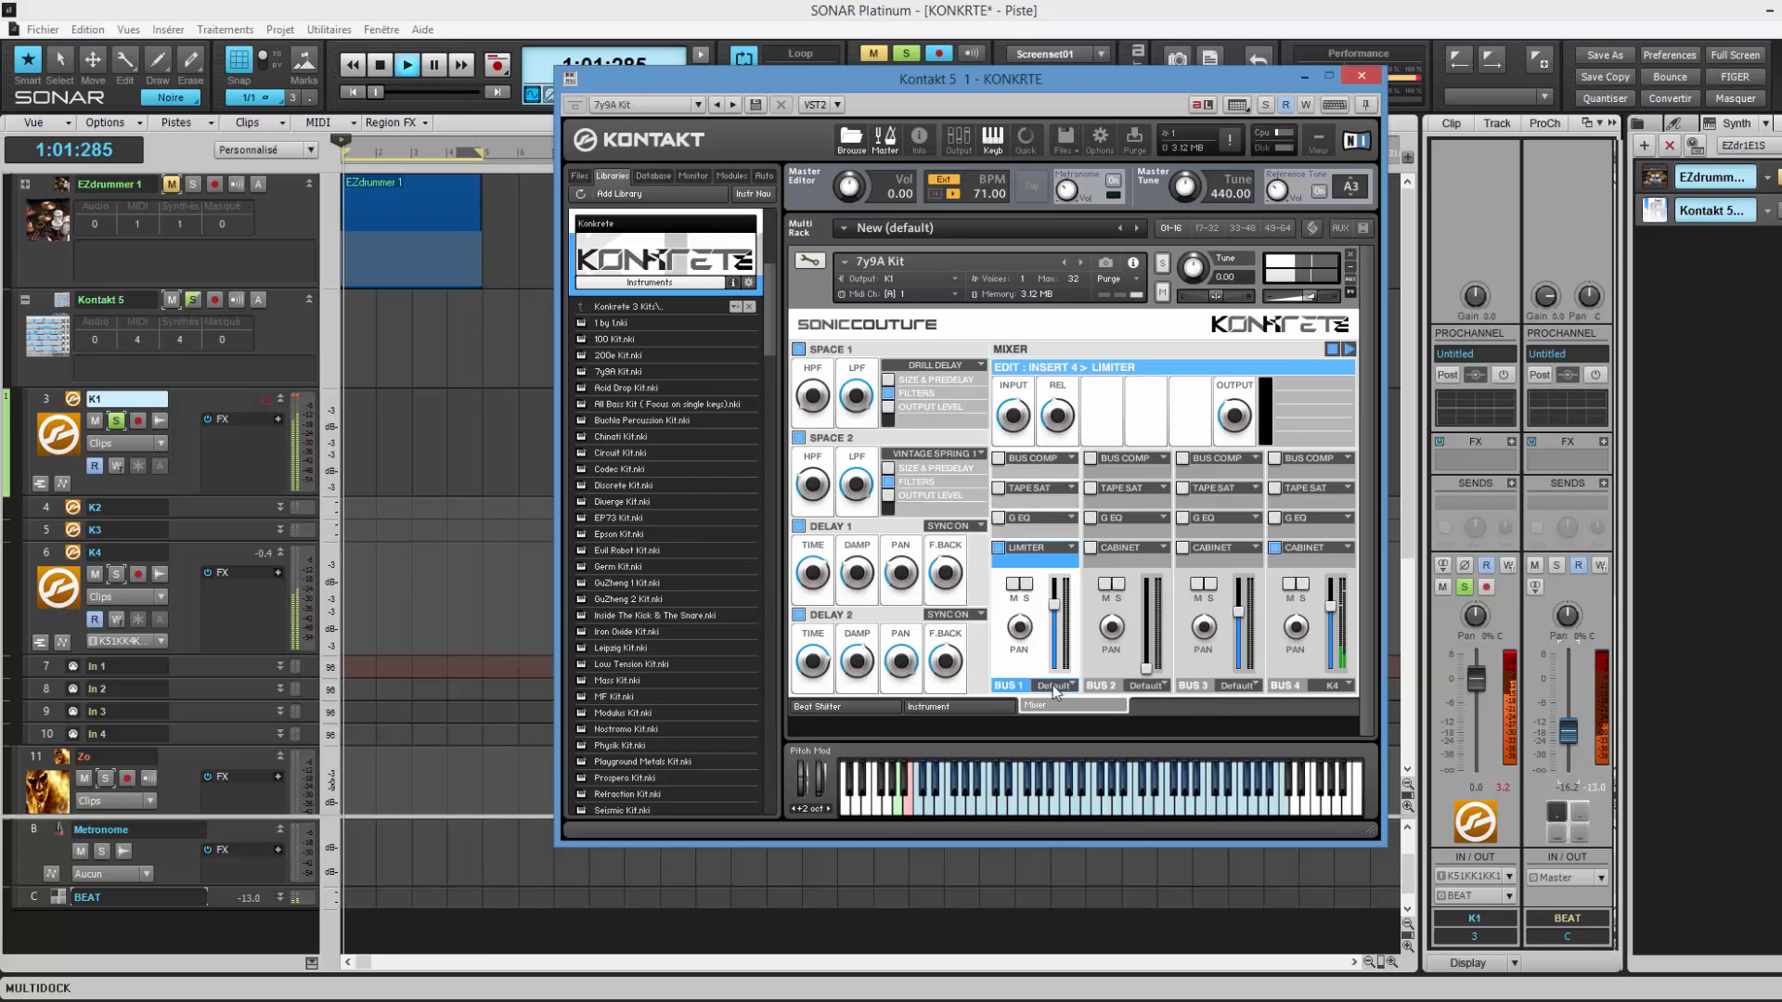
# Turn off Solo Last Note and mute the Snare Phase, Closed Hat and Zap Hit tracks in the Beat Shifter.
pyautogui.click(967, 709)
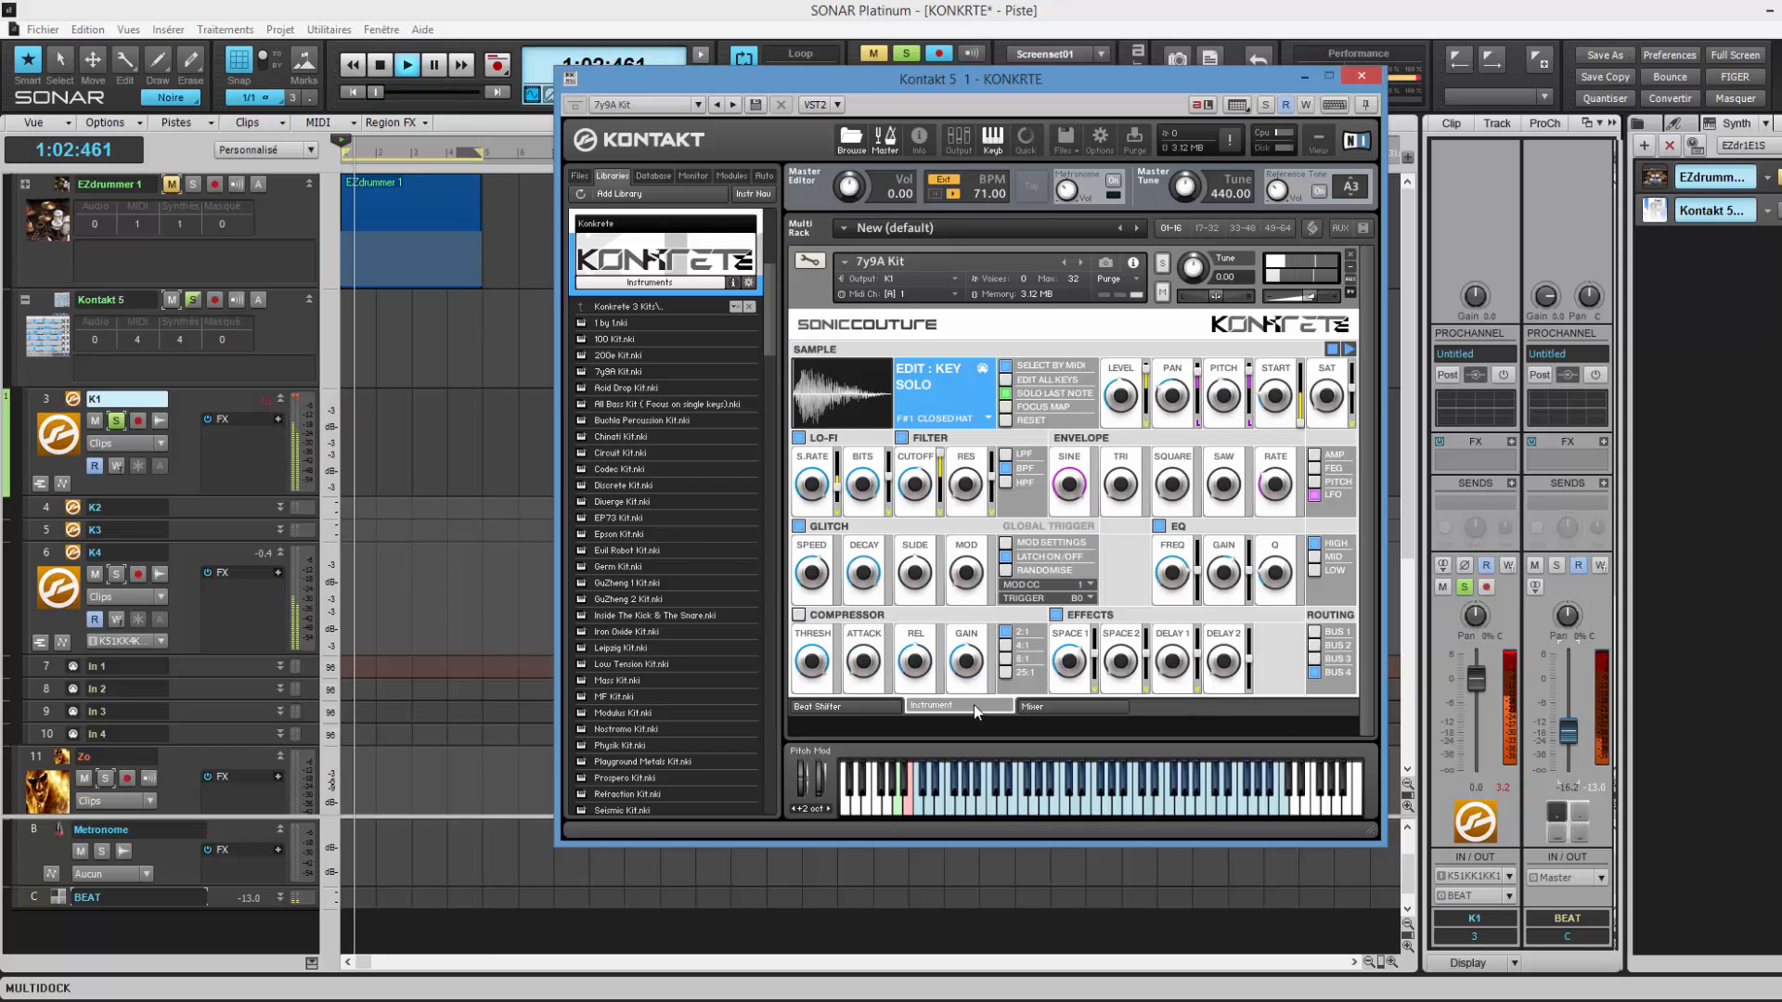
pyautogui.click(1007, 395)
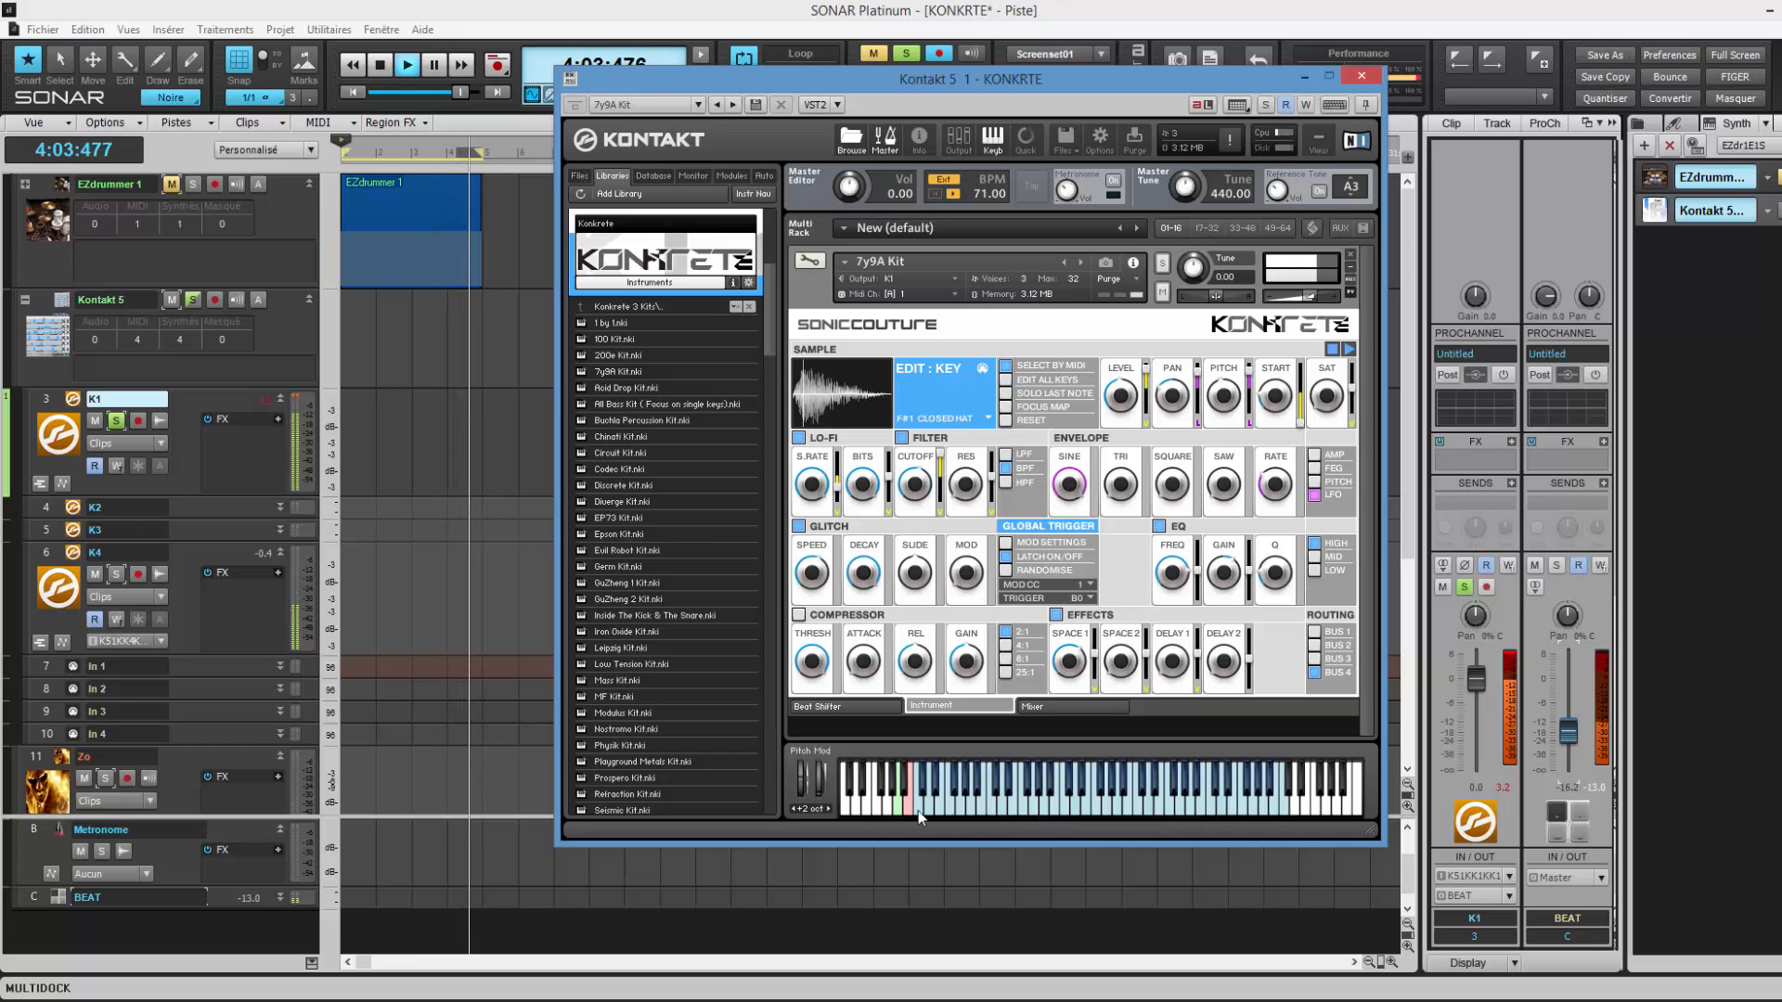
pyautogui.click(861, 705)
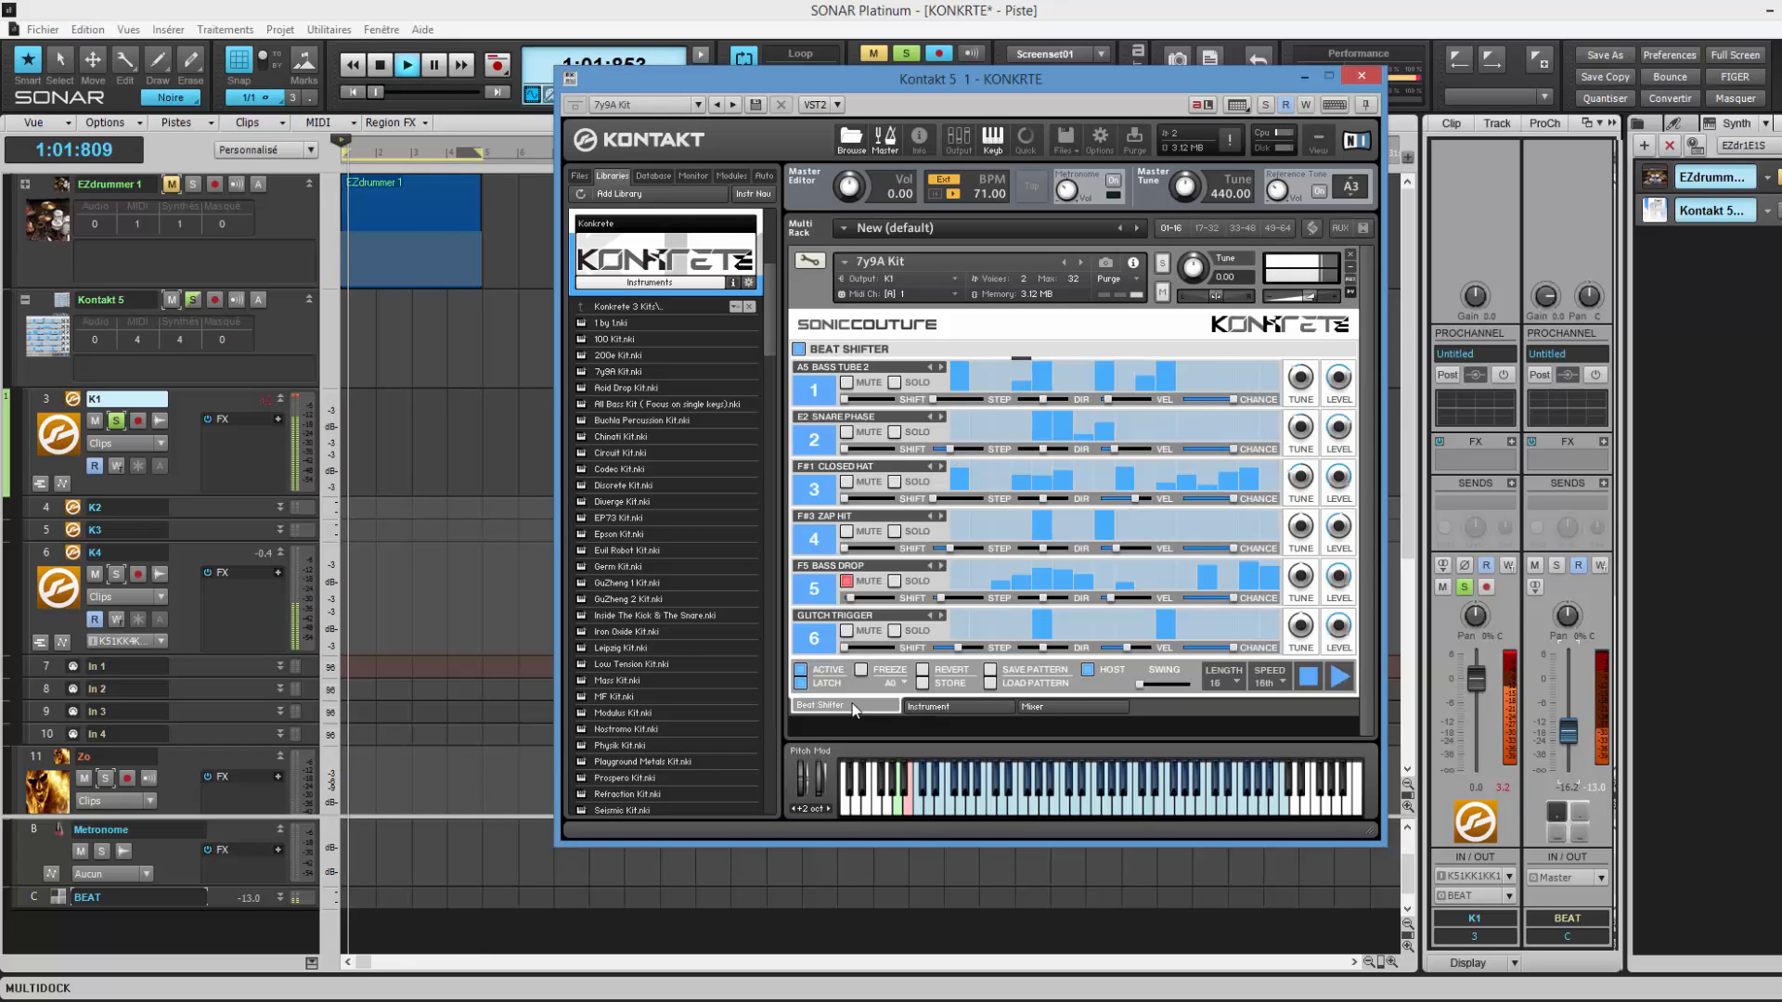
pyautogui.click(847, 531)
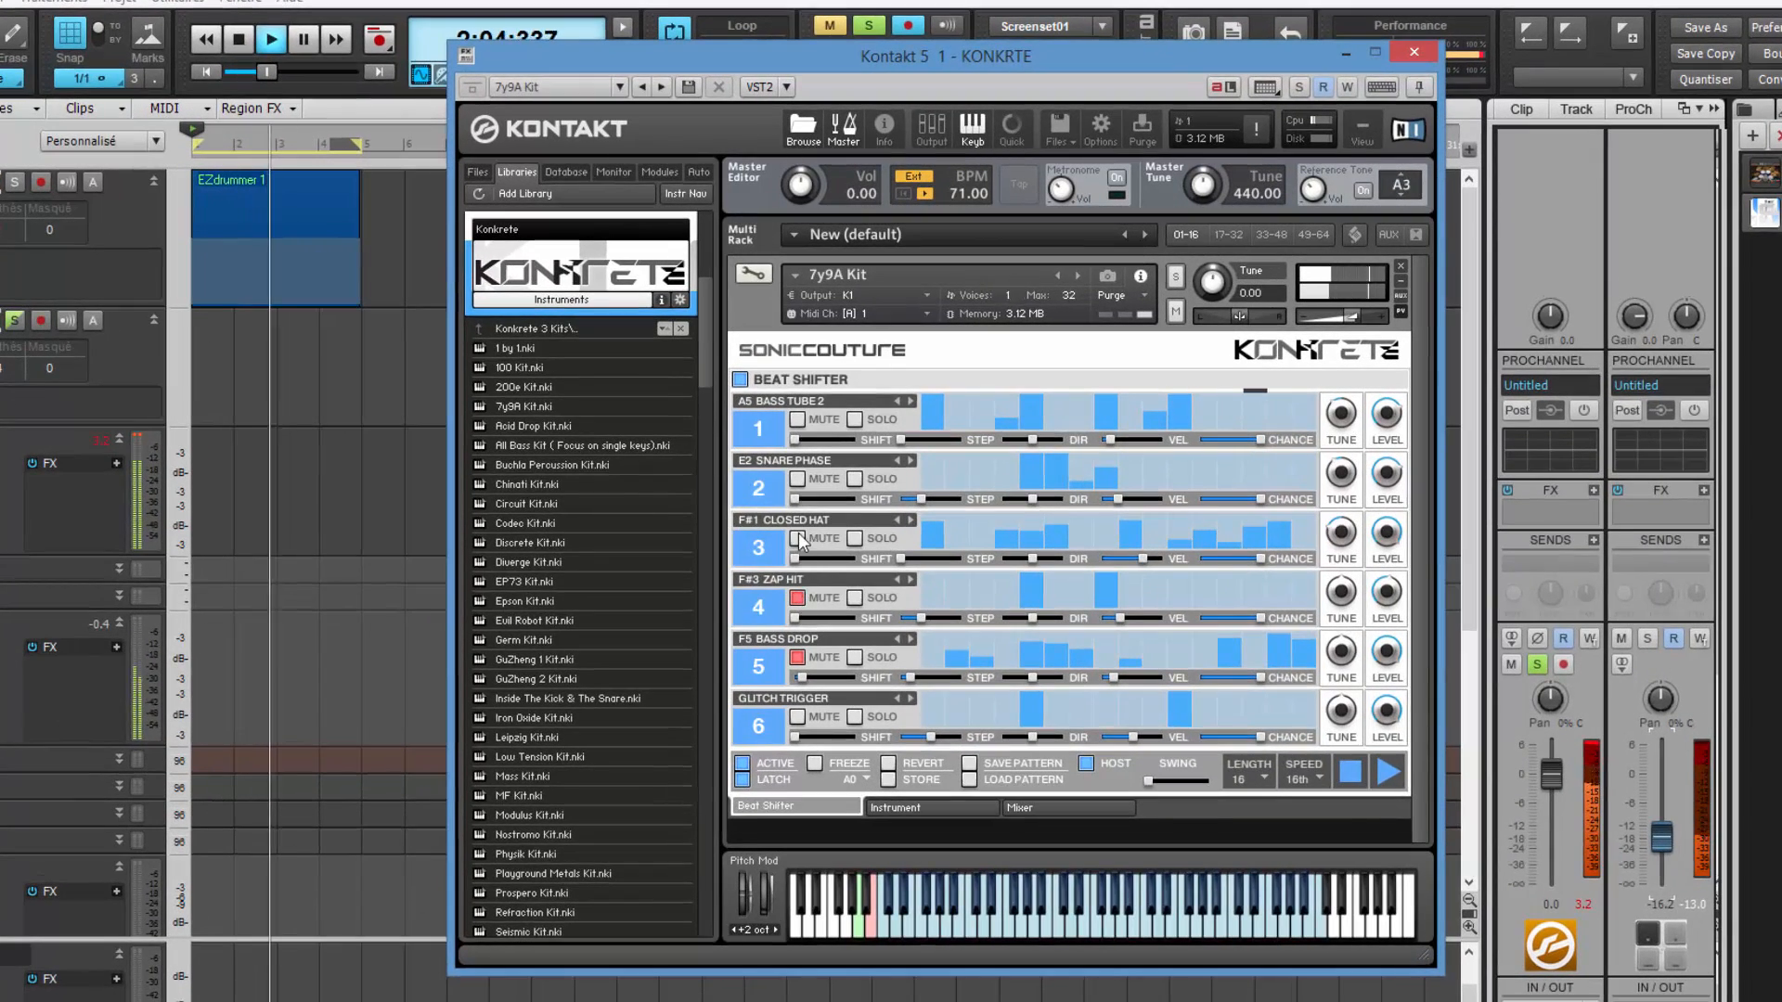
pyautogui.click(797, 538)
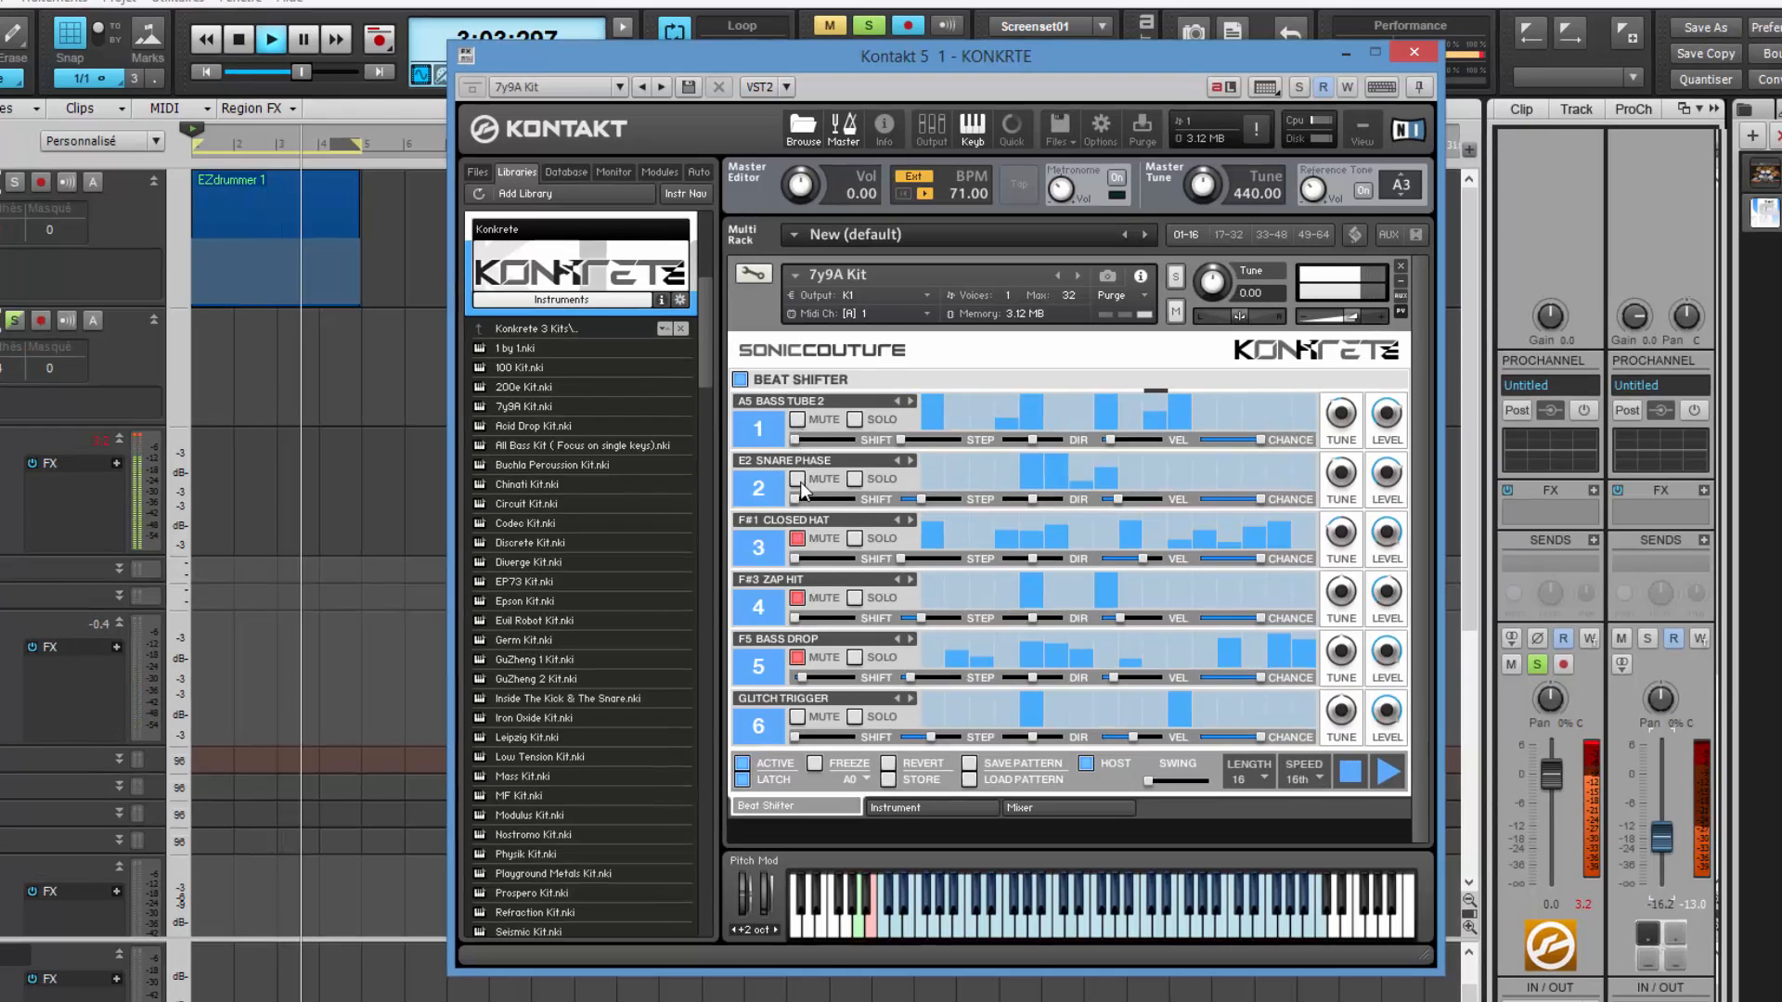
pyautogui.click(798, 479)
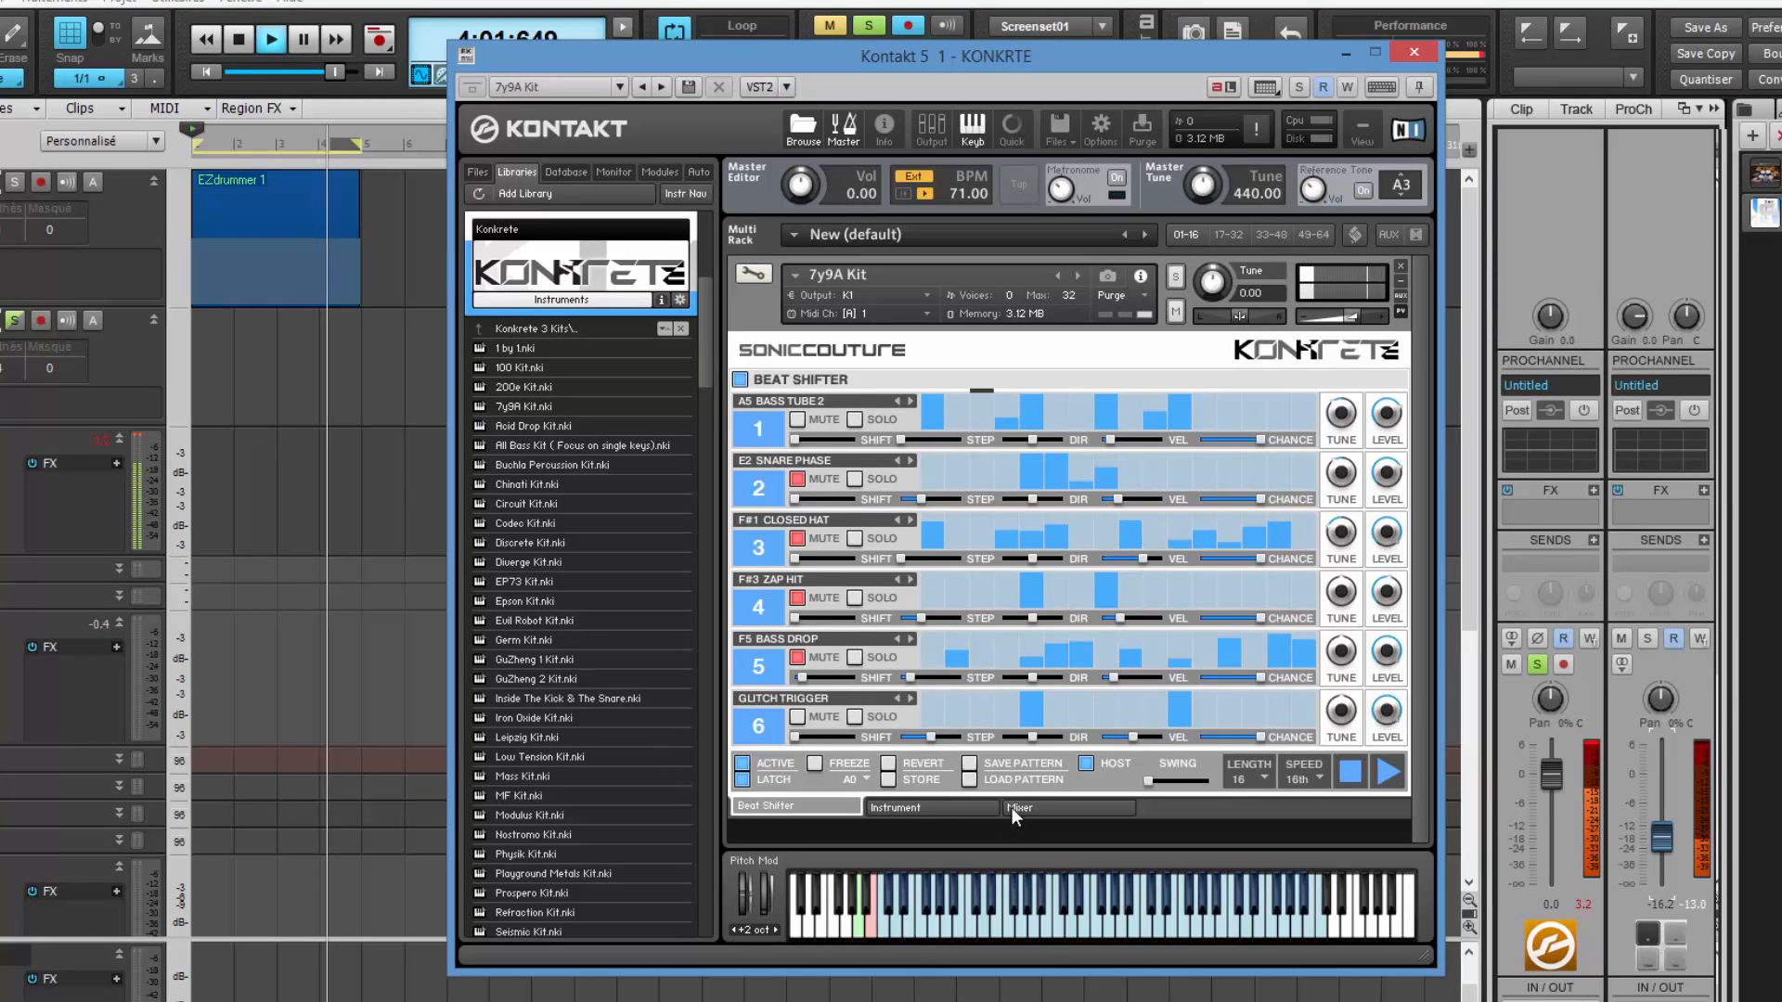
# Show the AMP envelope of the A5 Bass Tube 2 sound and try out its Attack setting.
pyautogui.click(937, 807)
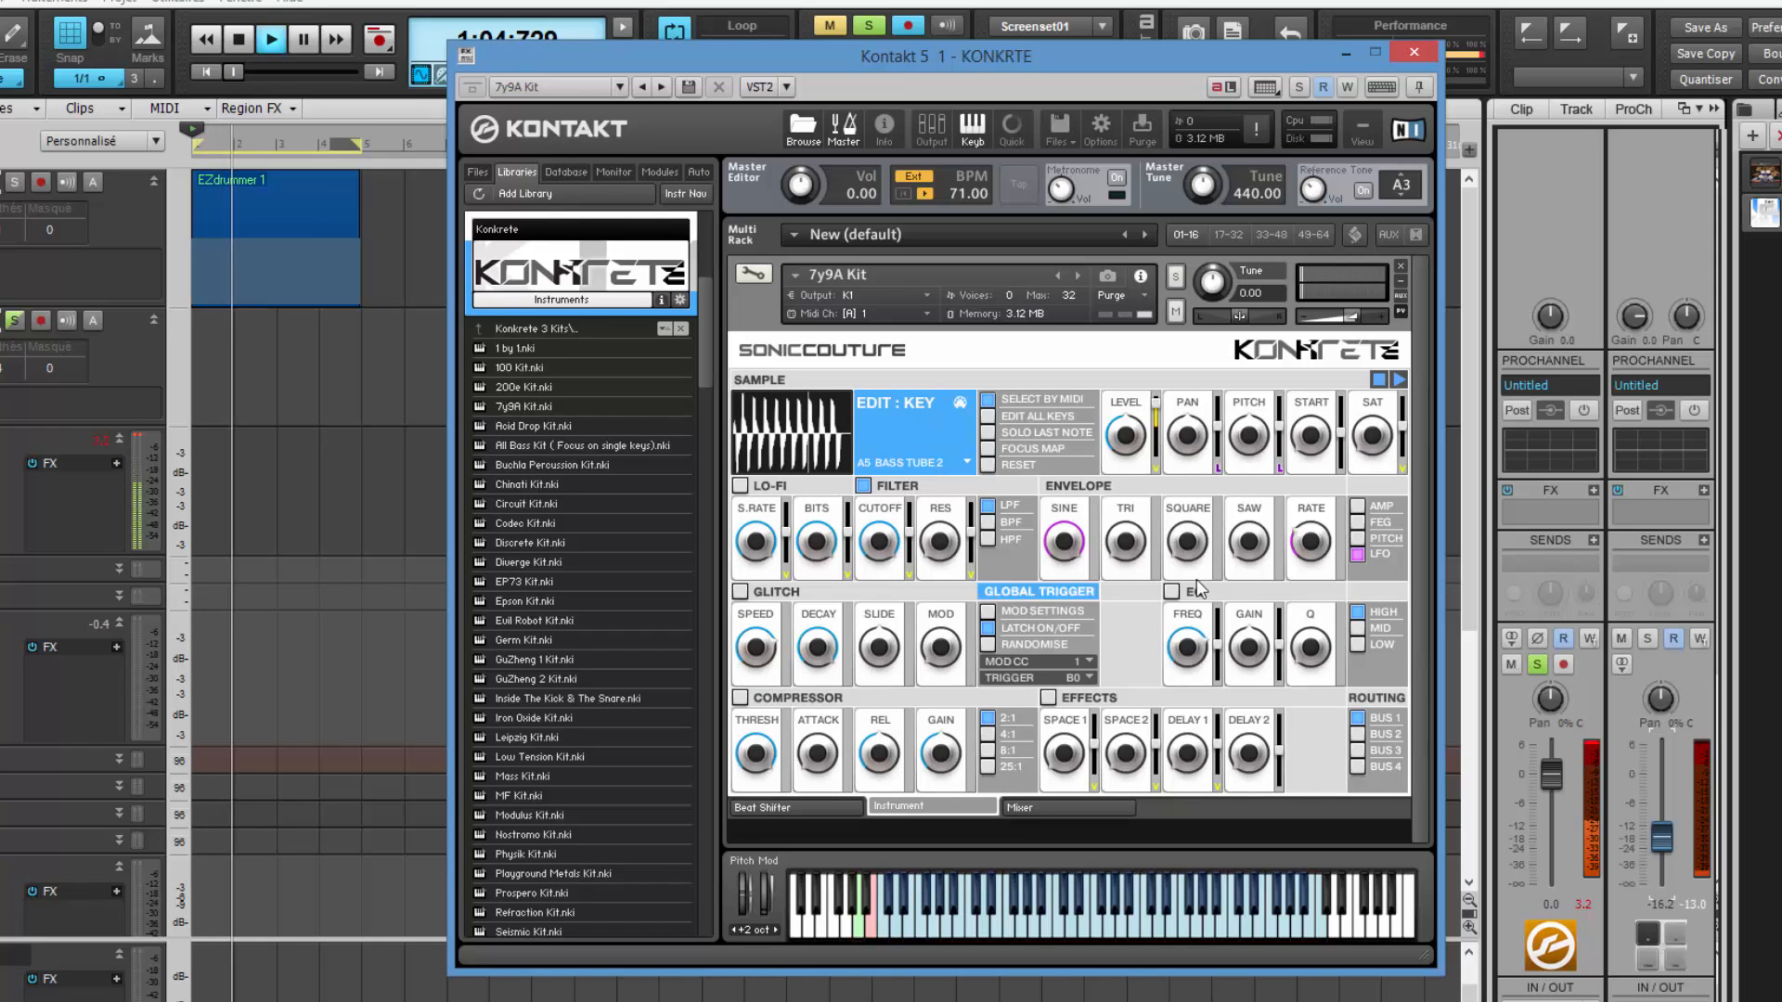
pyautogui.click(1356, 506)
pyautogui.click(1128, 557)
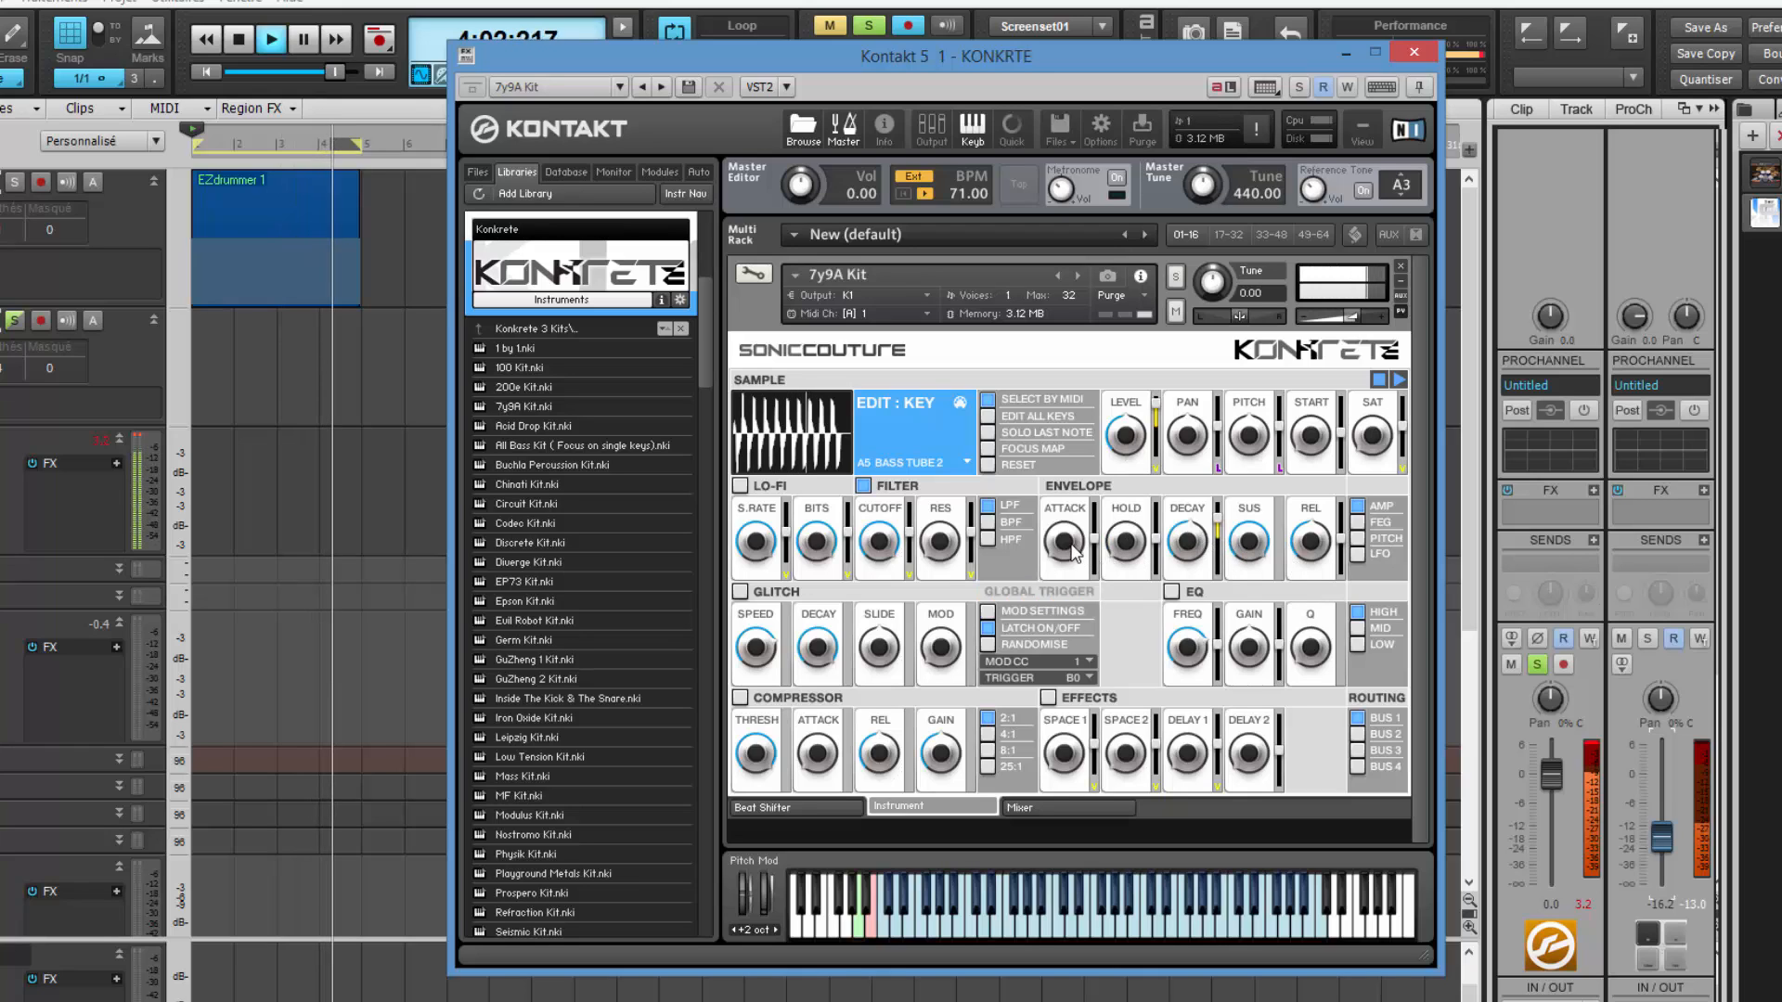
pyautogui.moveTo(1067, 552); pyautogui.dragTo(1046, 445)
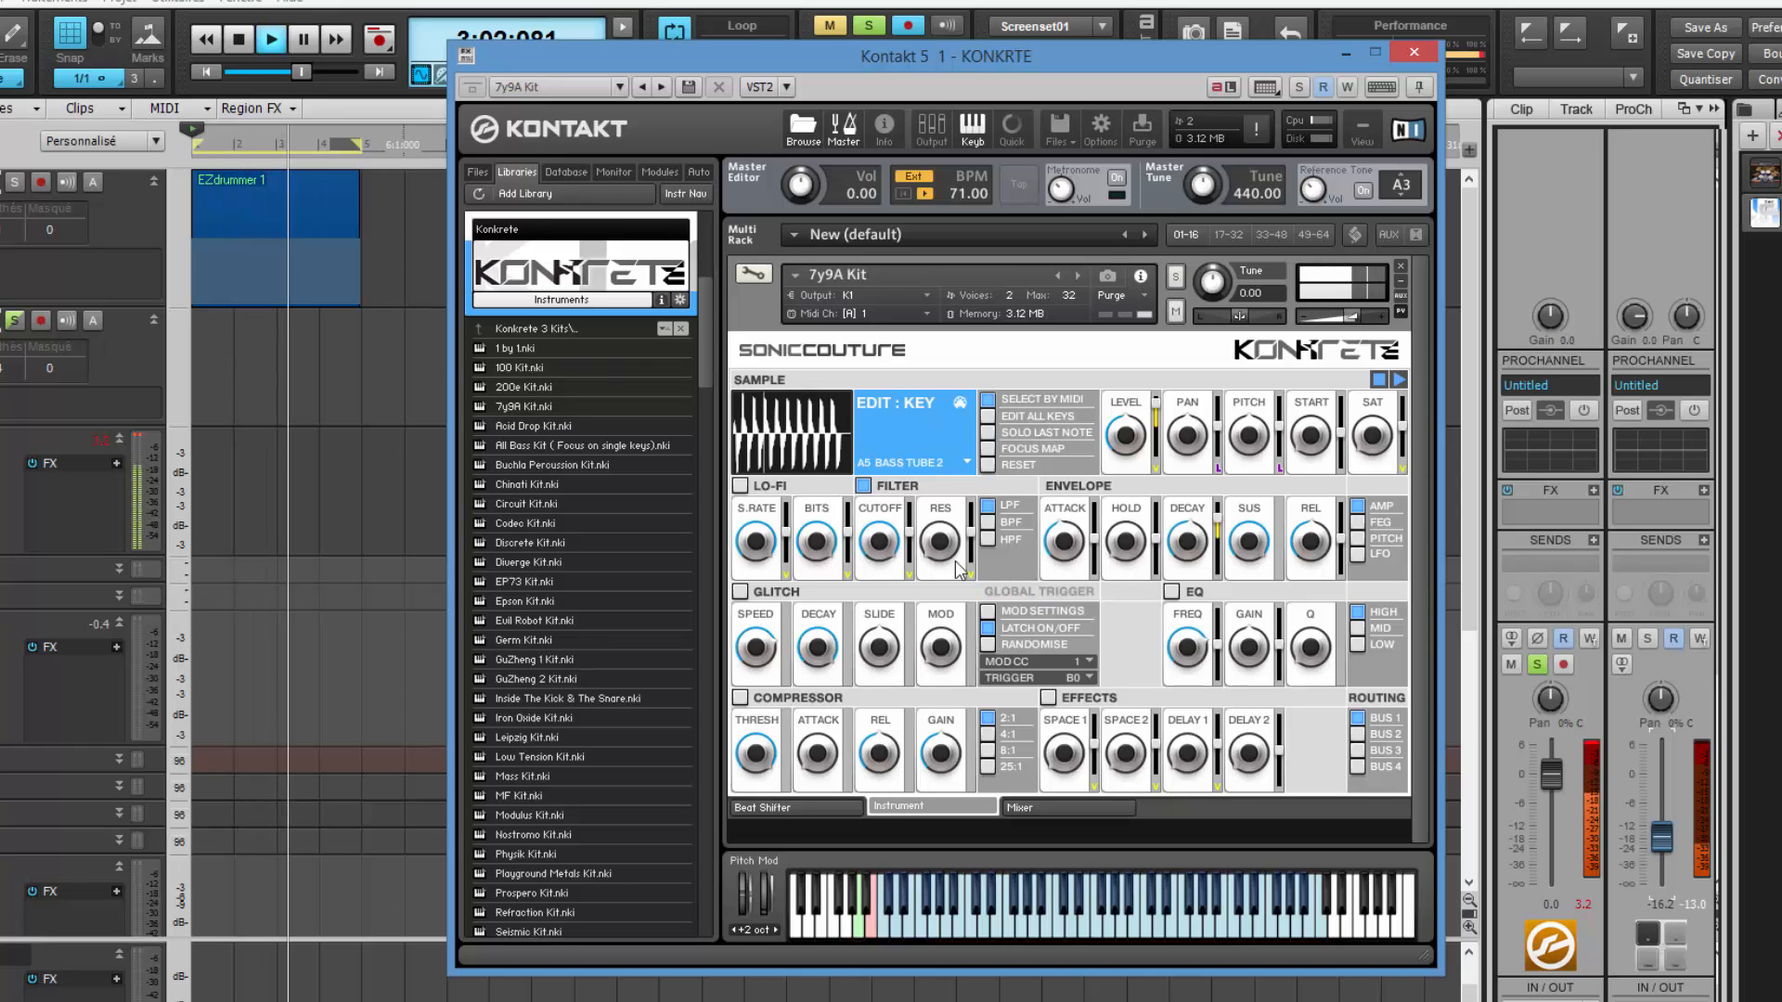
# Audition the Lo-Fi effect on Bass Tube 2, leave it off, and adjust the sound's filter cutoff.
pyautogui.click(739, 485)
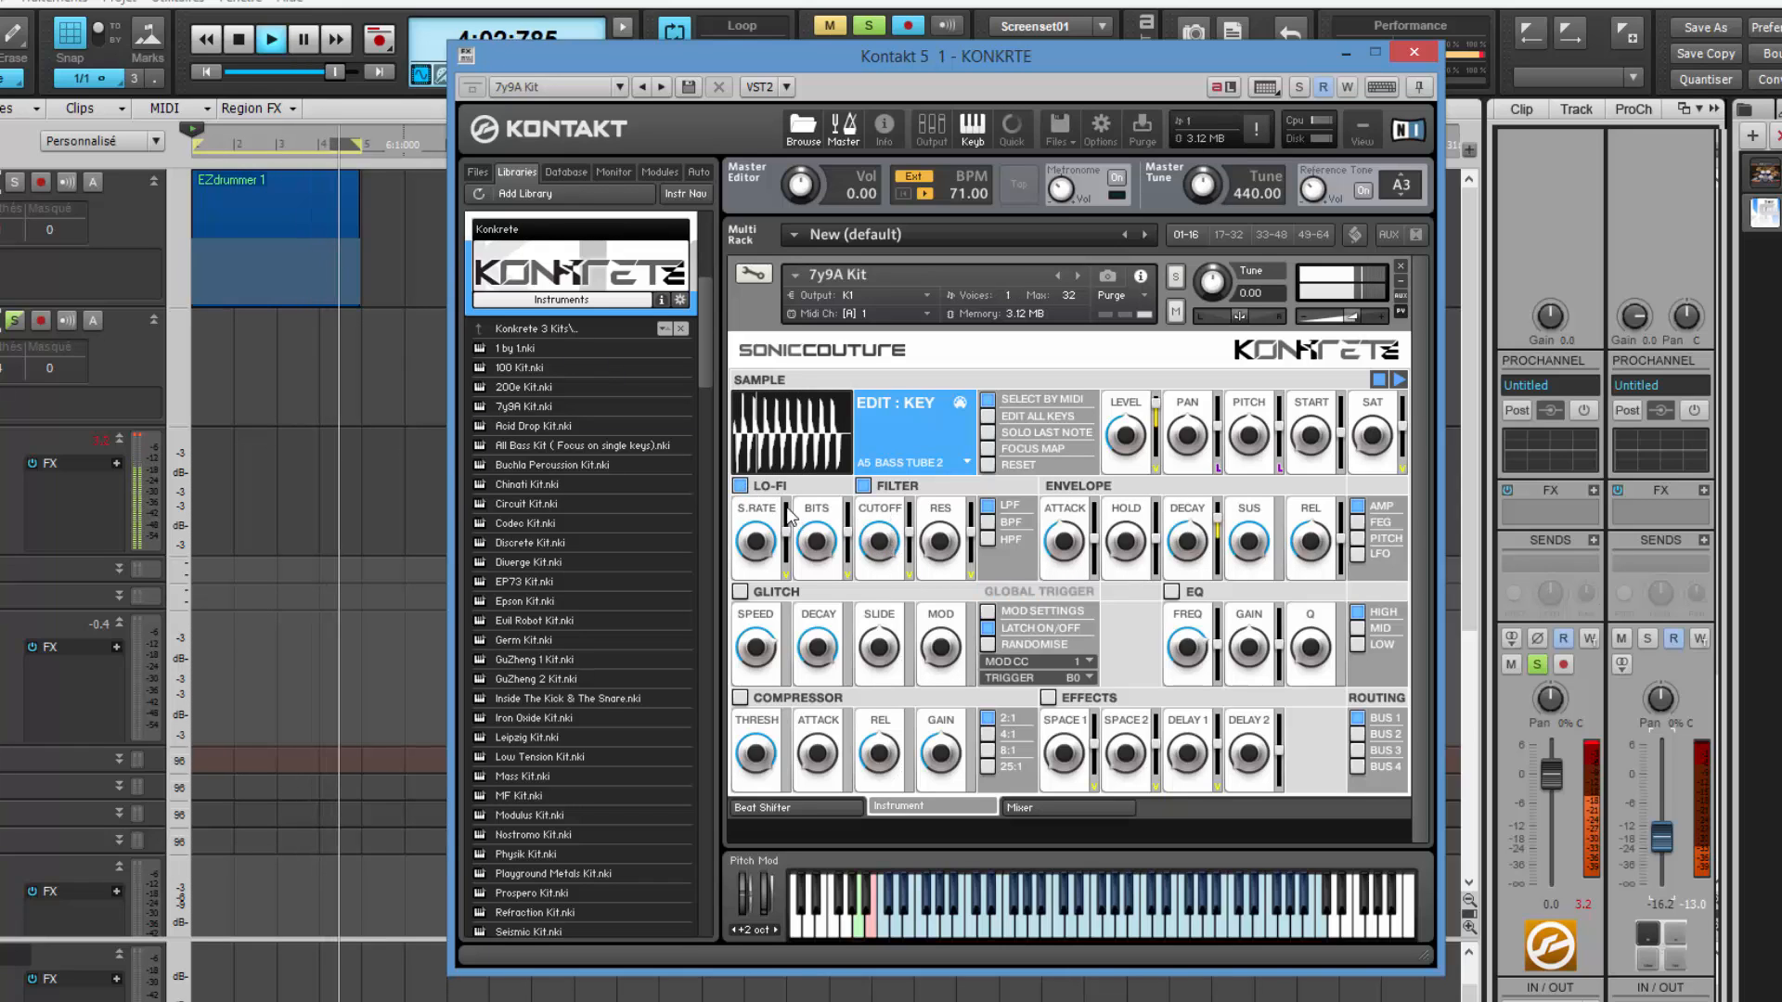
pyautogui.click(740, 485)
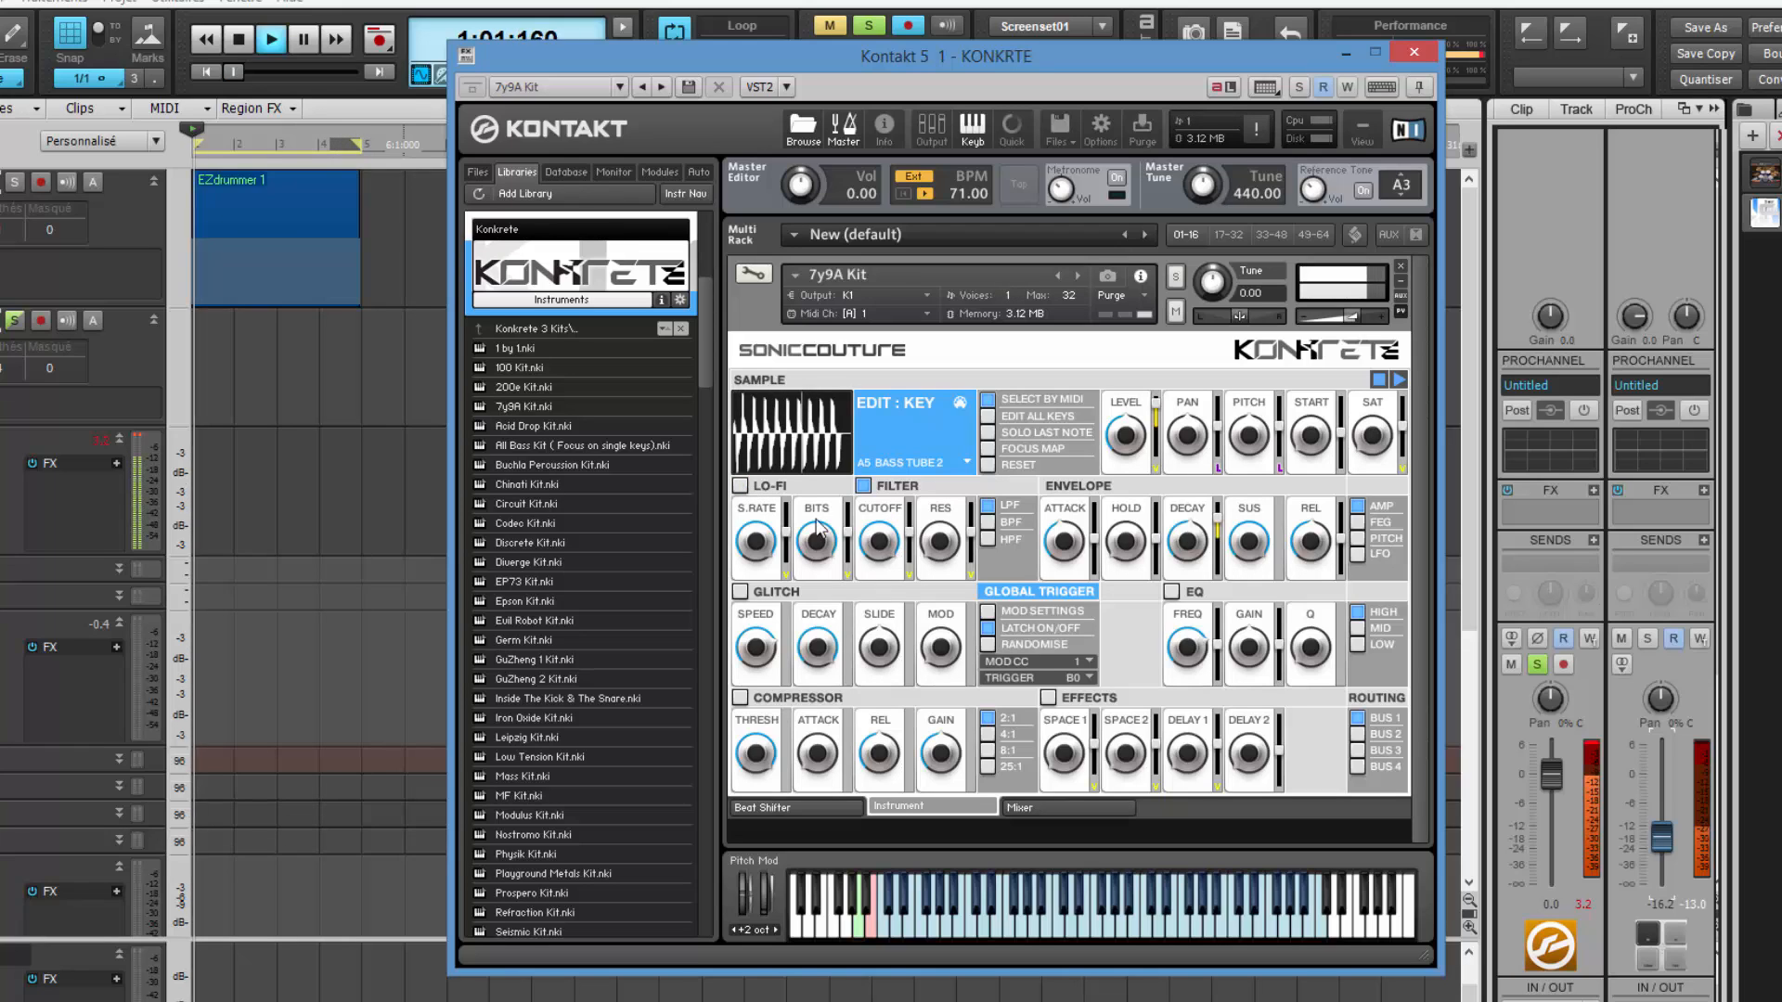
pyautogui.moveTo(889, 544); pyautogui.dragTo(865, 680)
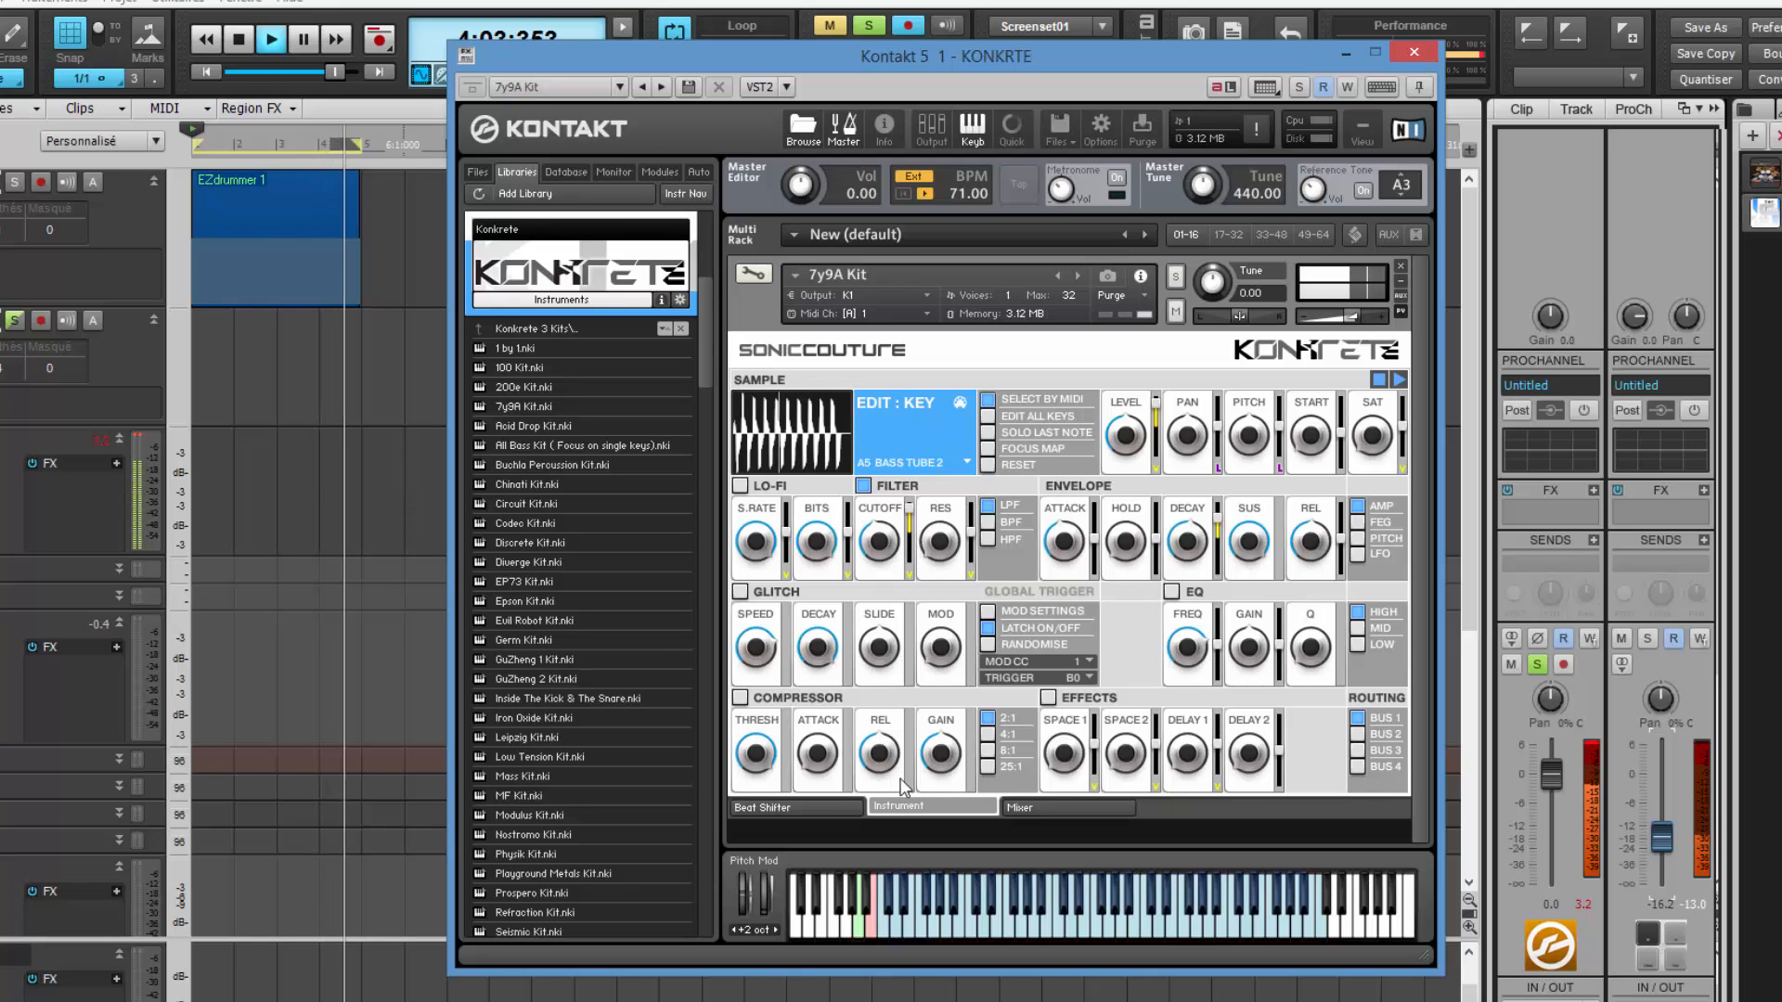
# Enable the Effects section for Bass Tube 2 and adjust its Space 2 send level.
pyautogui.click(843, 802)
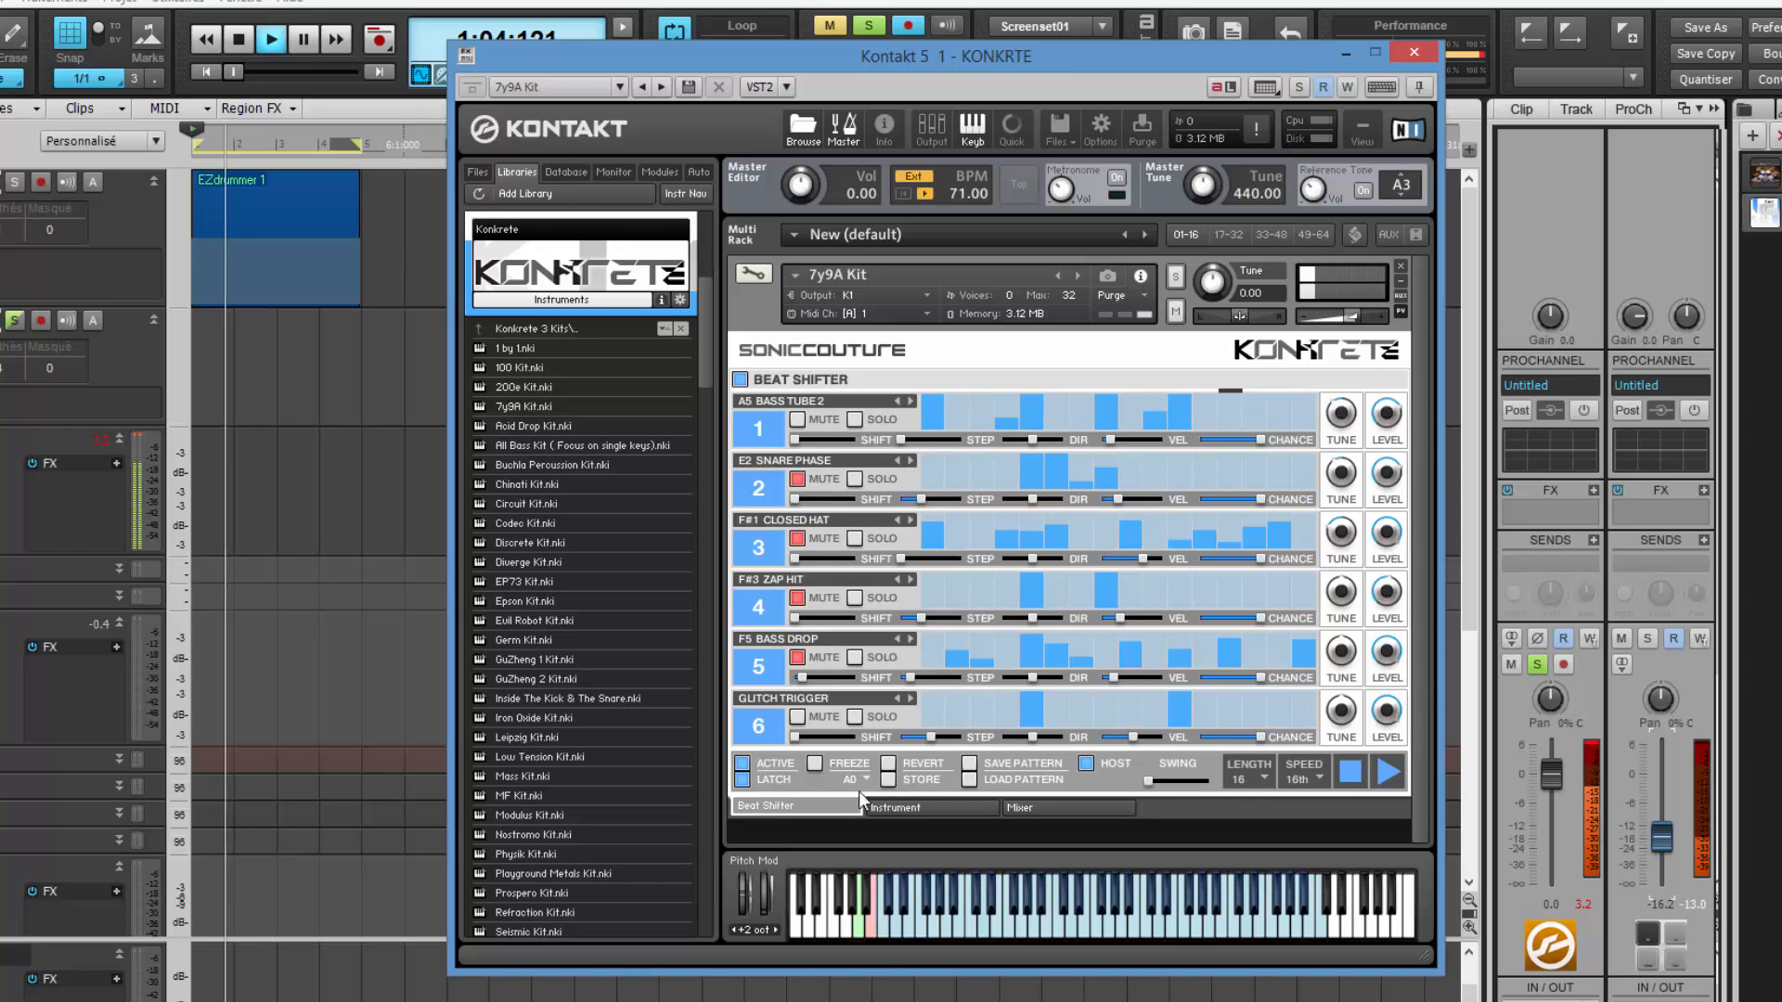
pyautogui.click(877, 803)
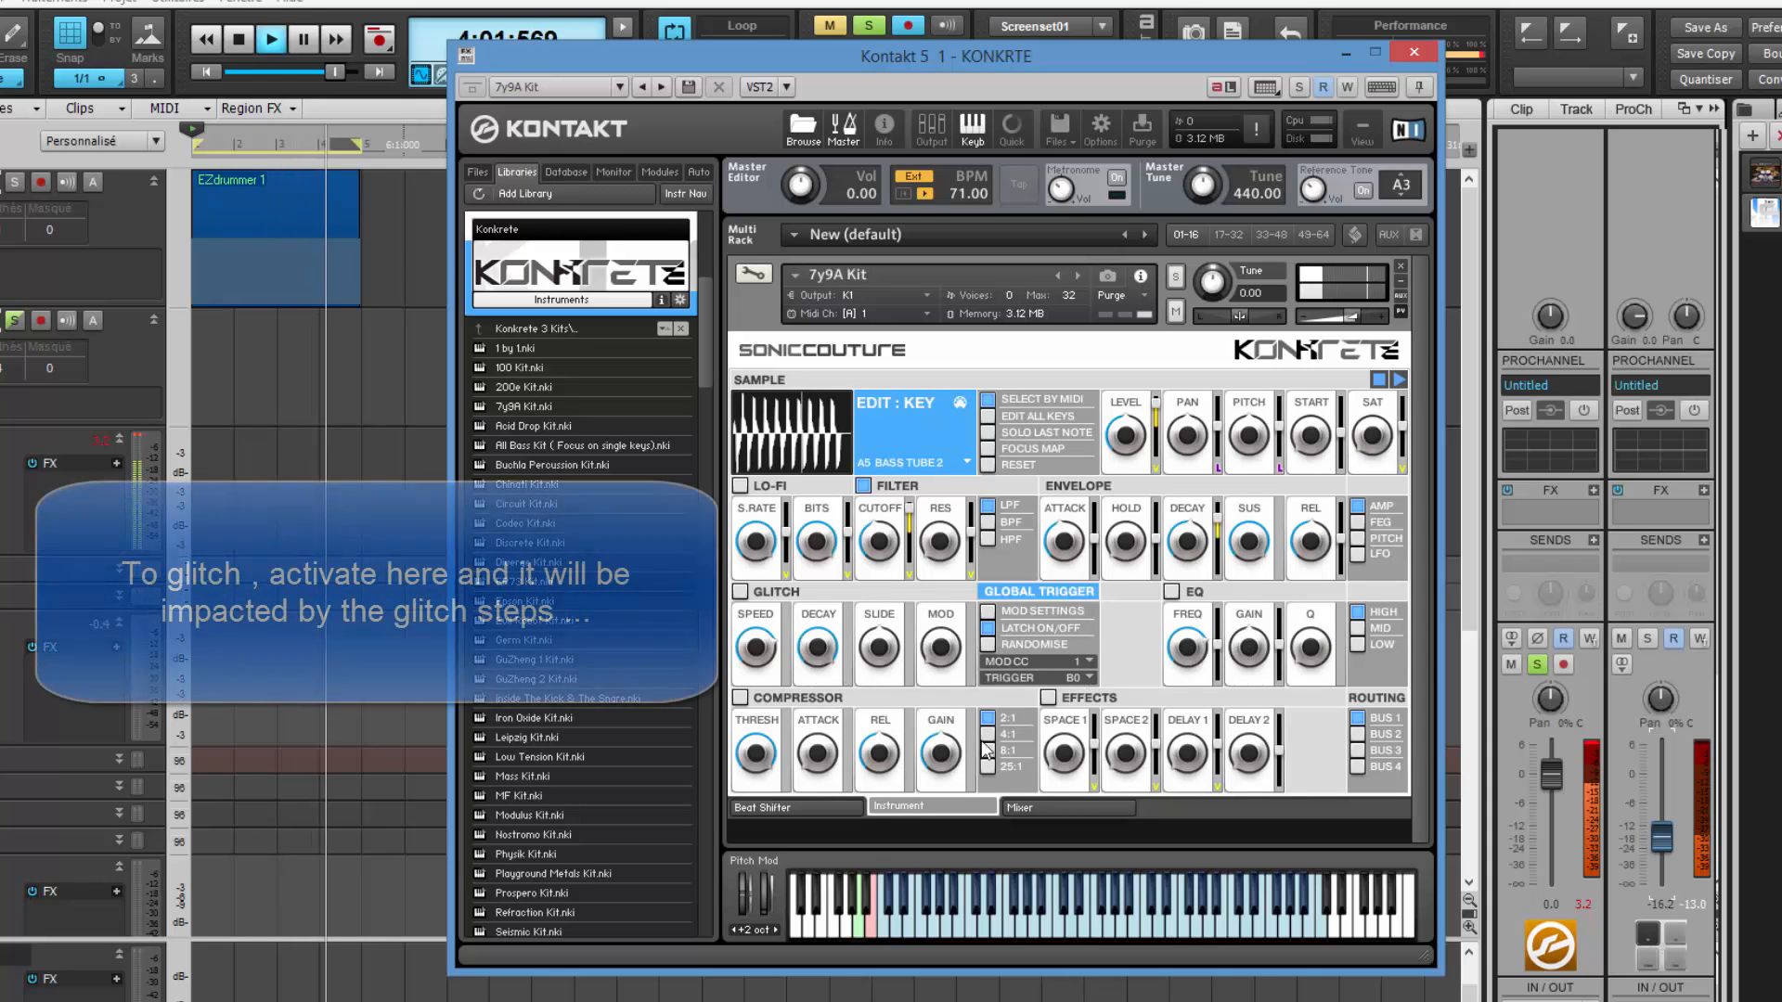
pyautogui.click(1048, 697)
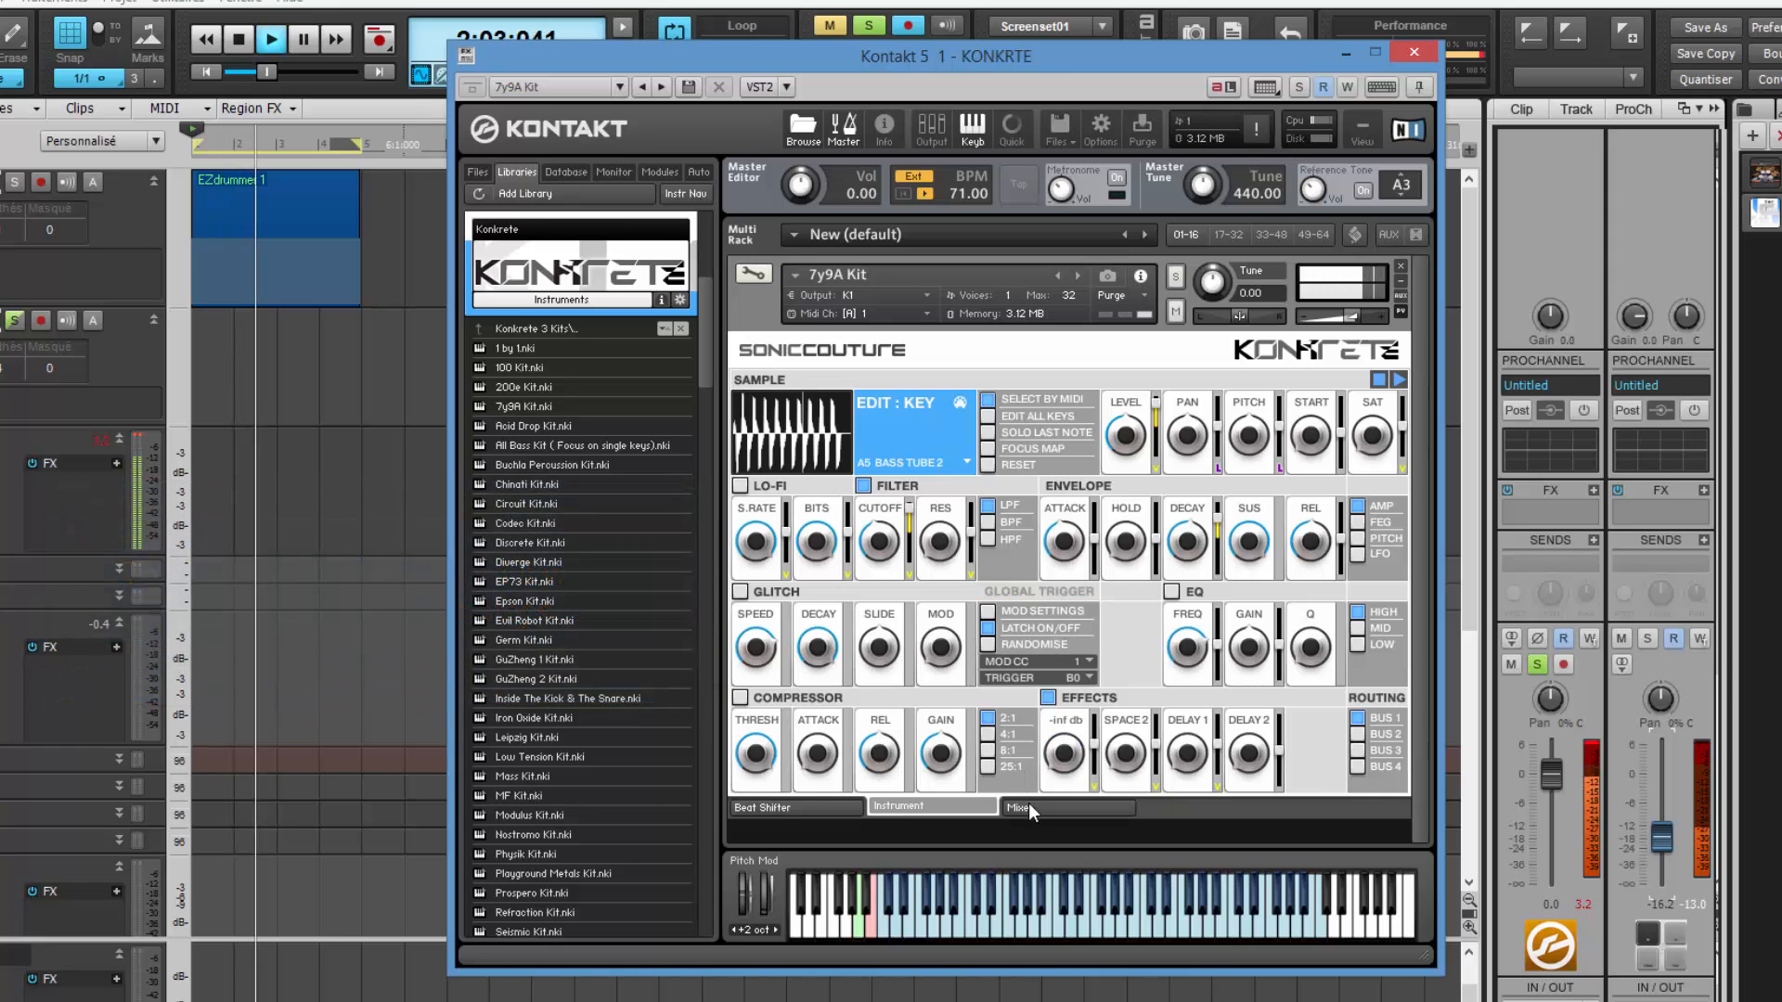
pyautogui.click(1048, 697)
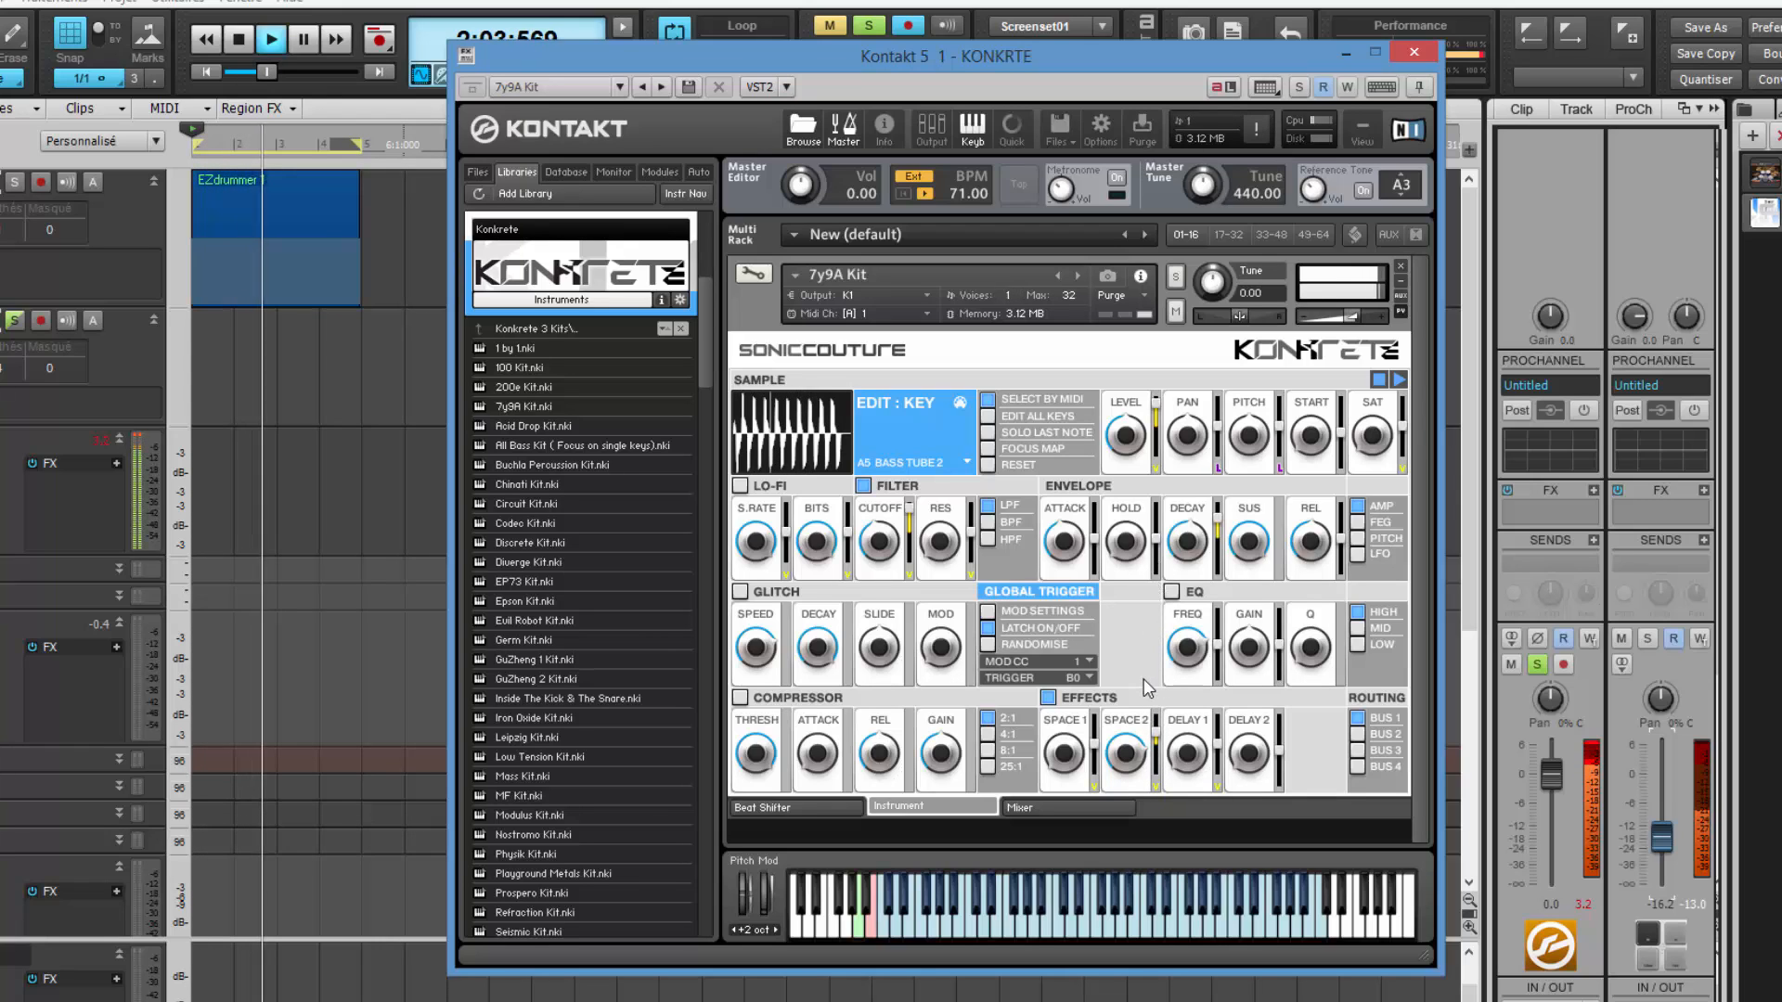
pyautogui.moveTo(1131, 758); pyautogui.dragTo(1105, 843)
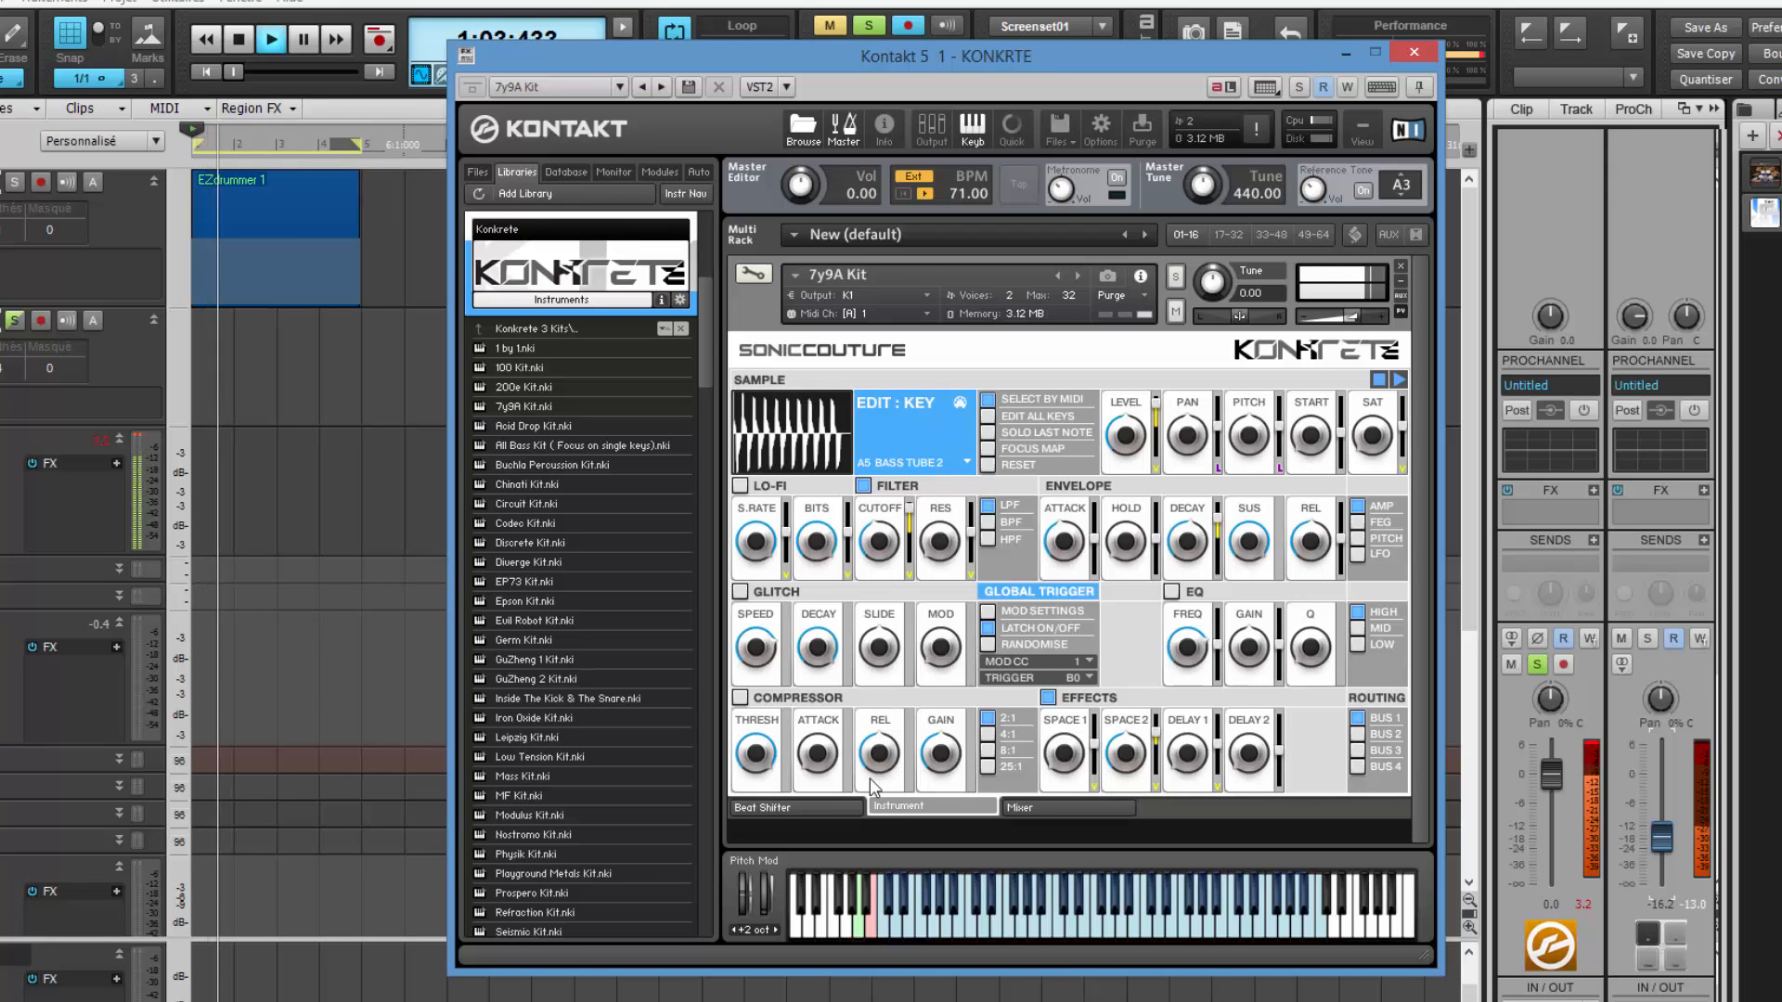
# Unmute the Snare Phase, Closed Hat and Zap Hit tracks in the Beat Shifter.
pyautogui.click(800, 806)
pyautogui.click(798, 479)
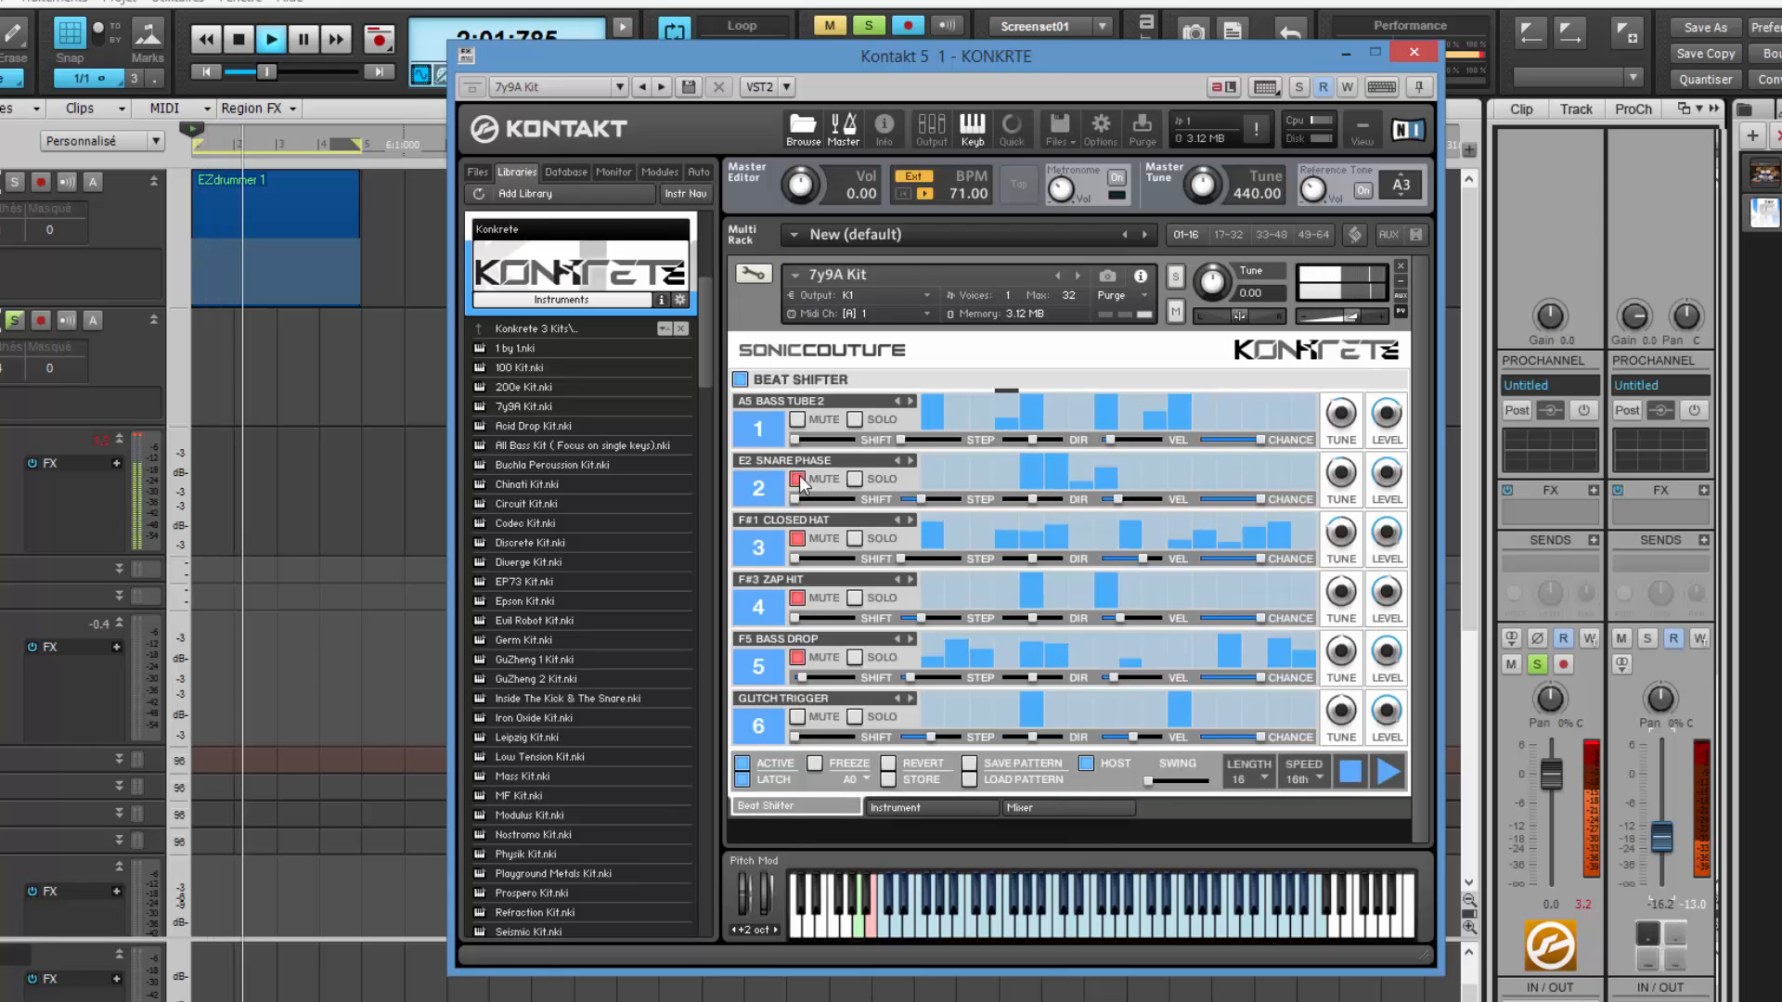
pyautogui.click(798, 538)
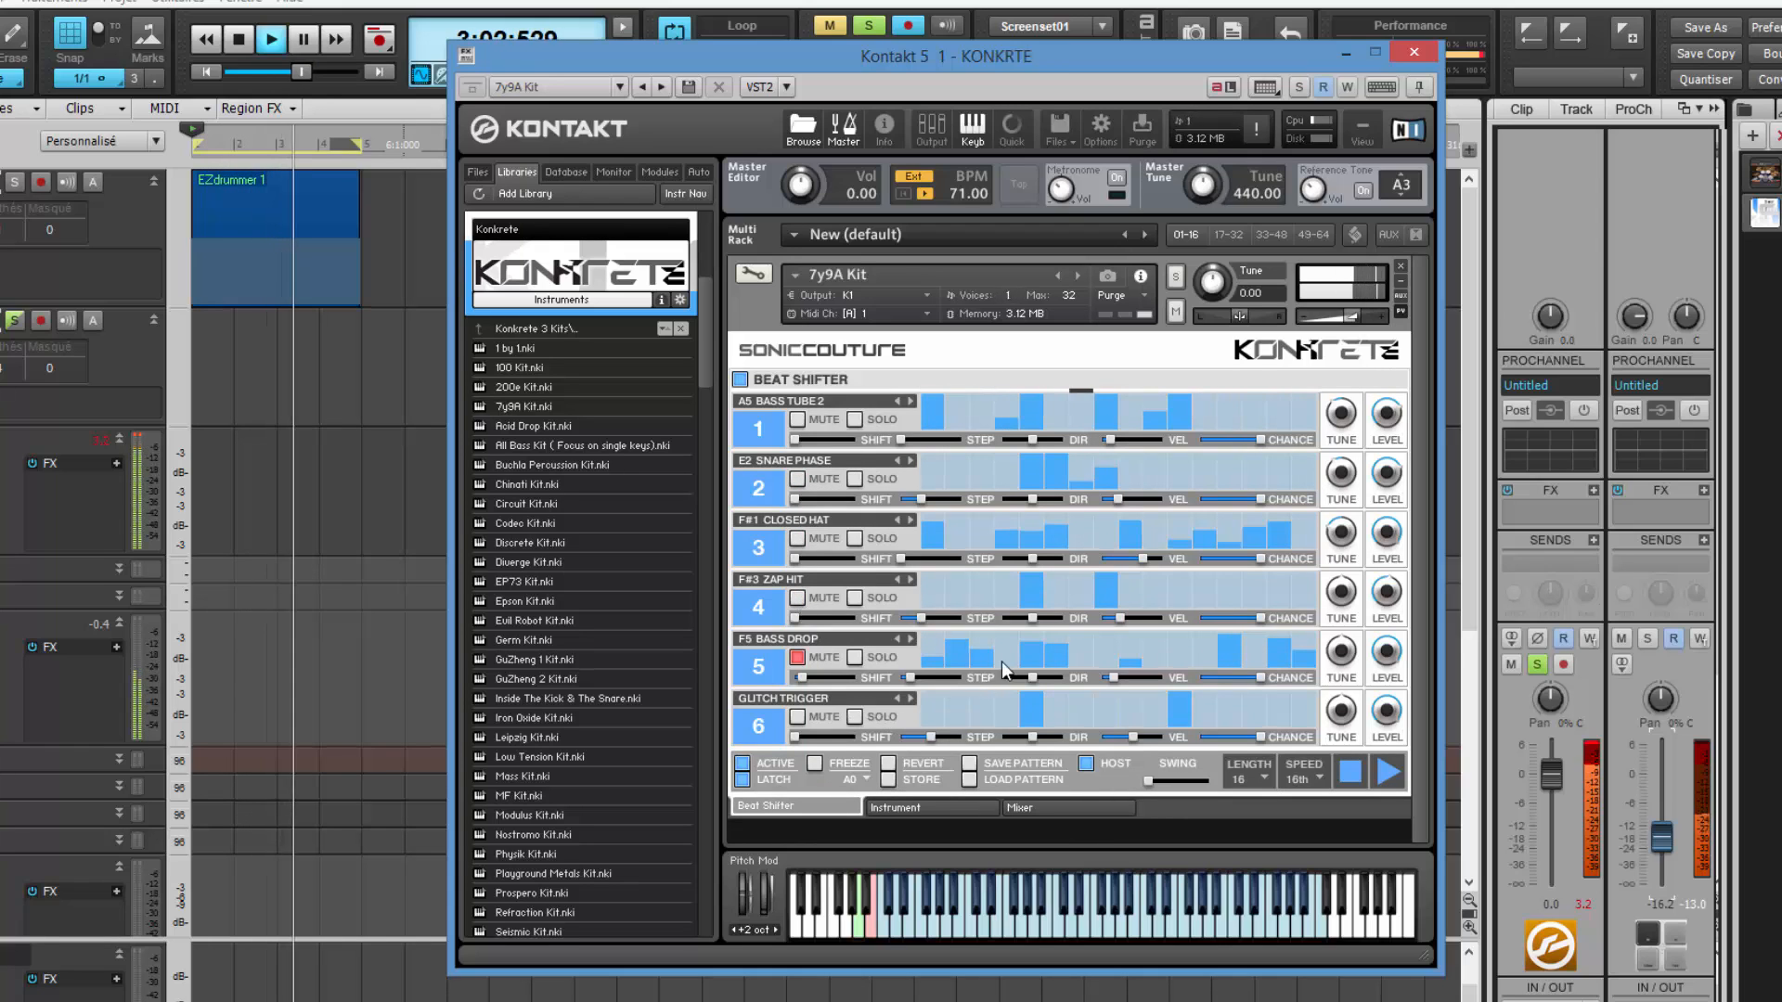
pyautogui.click(798, 598)
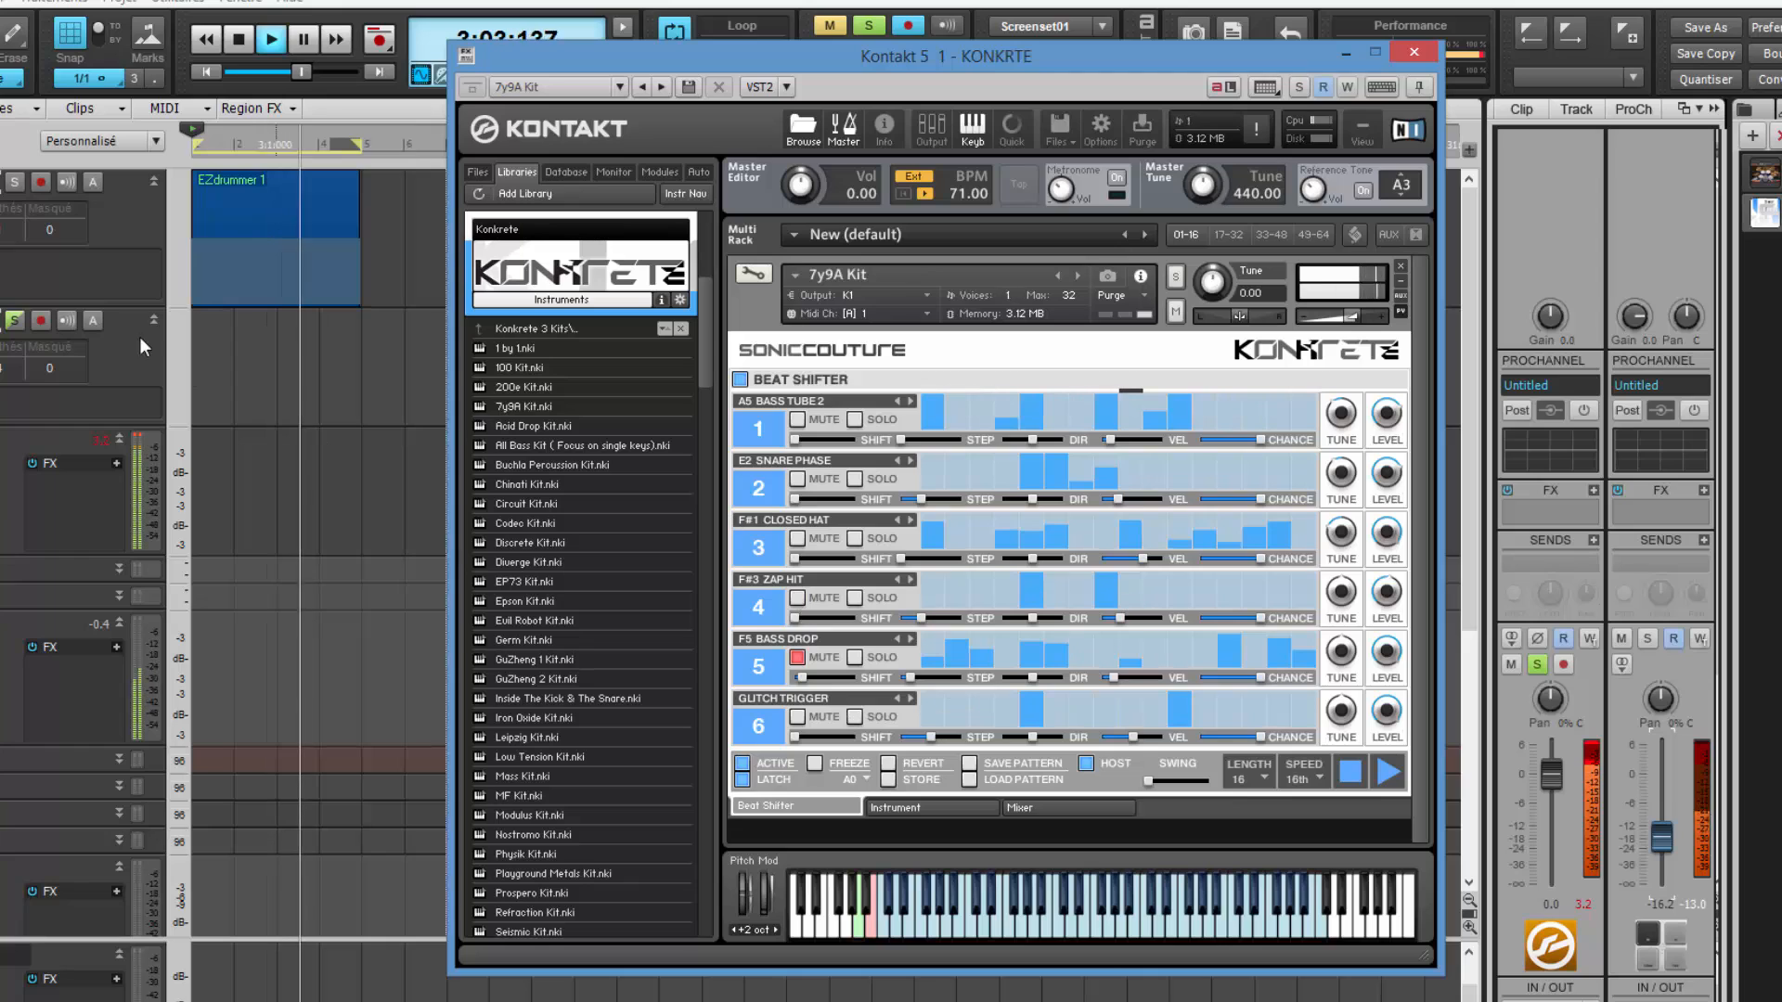
# Clear the solo on the Kontakt 5 track and stop playback.
pyautogui.click(14, 320)
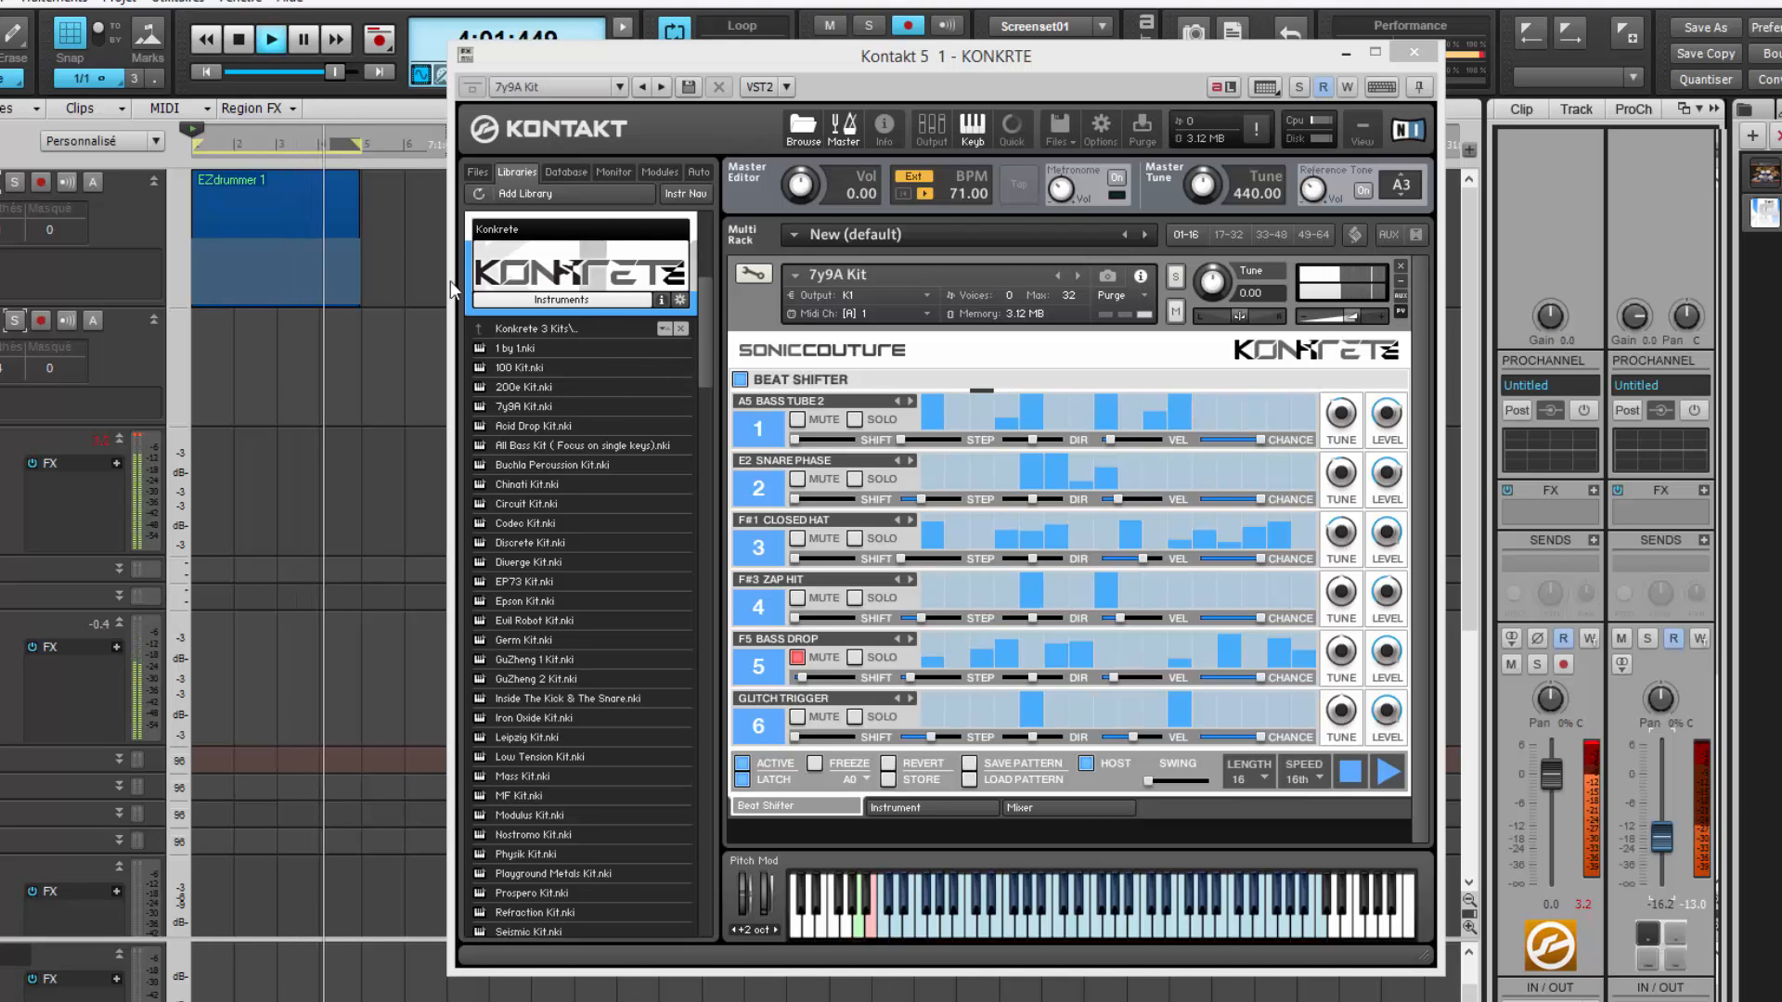
pyautogui.click(242, 43)
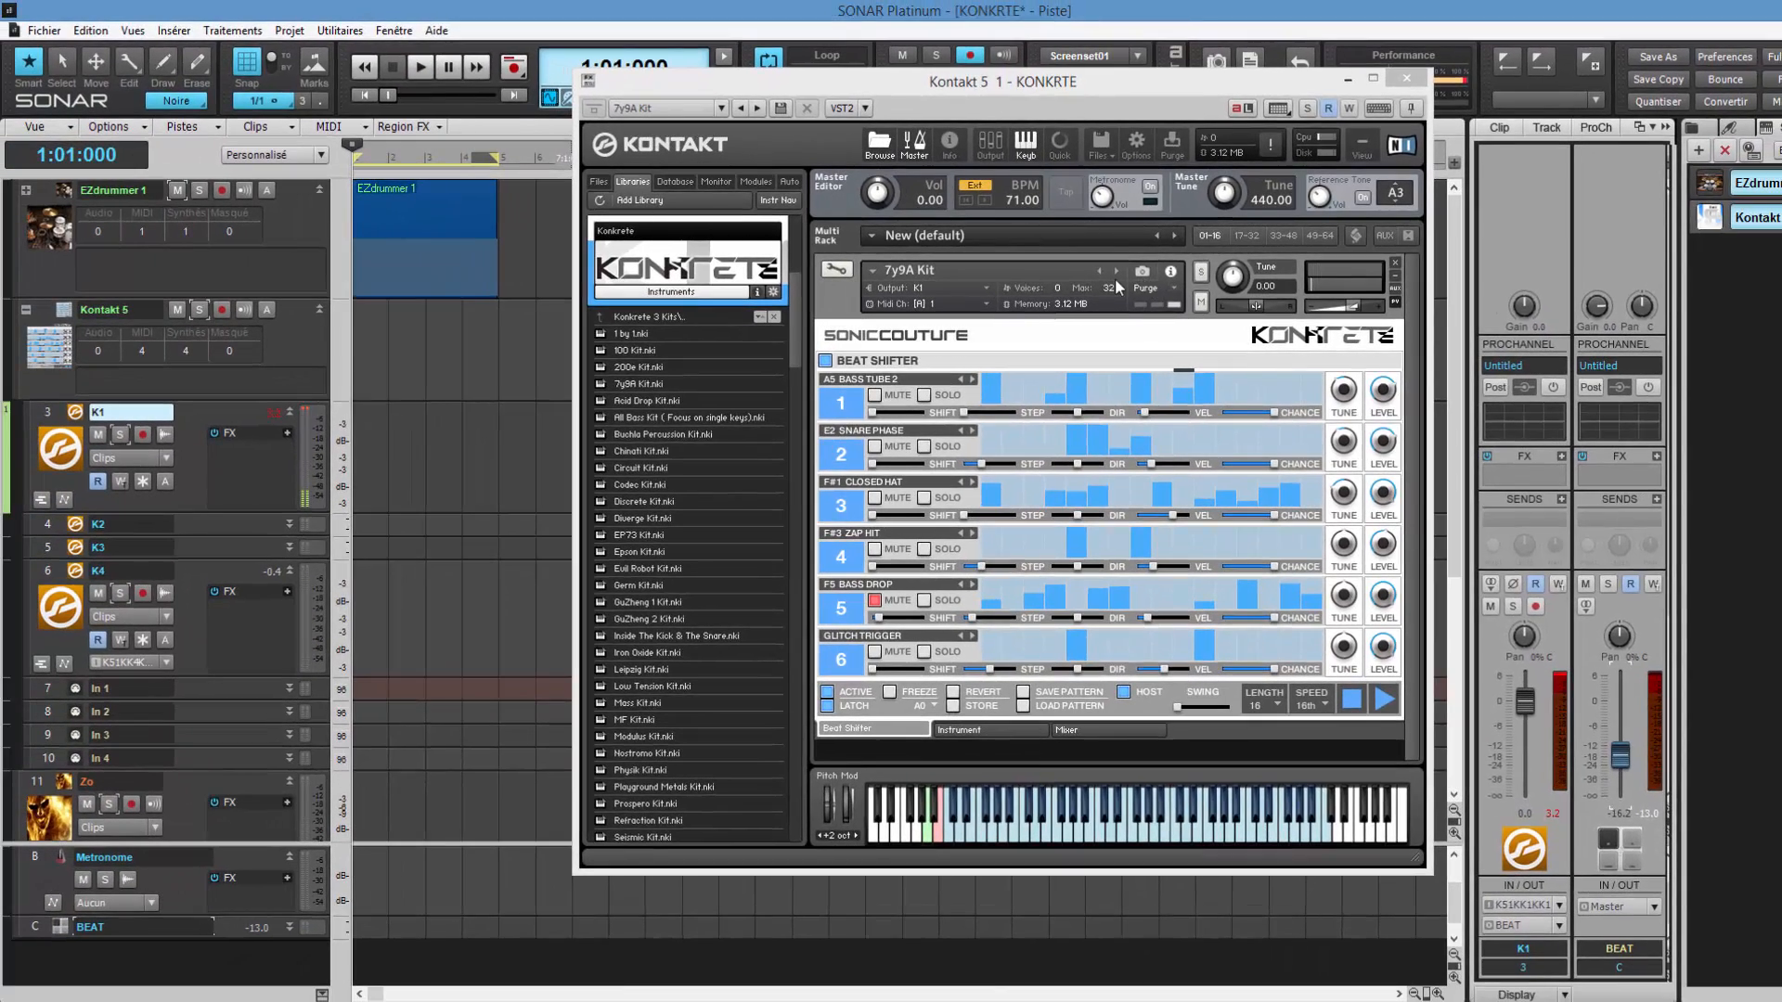
# Load the Acid Drop Kit and play its Beat Shifter pattern active and synced to the host, with EZdrummer 1 muted.
pyautogui.click(1115, 270)
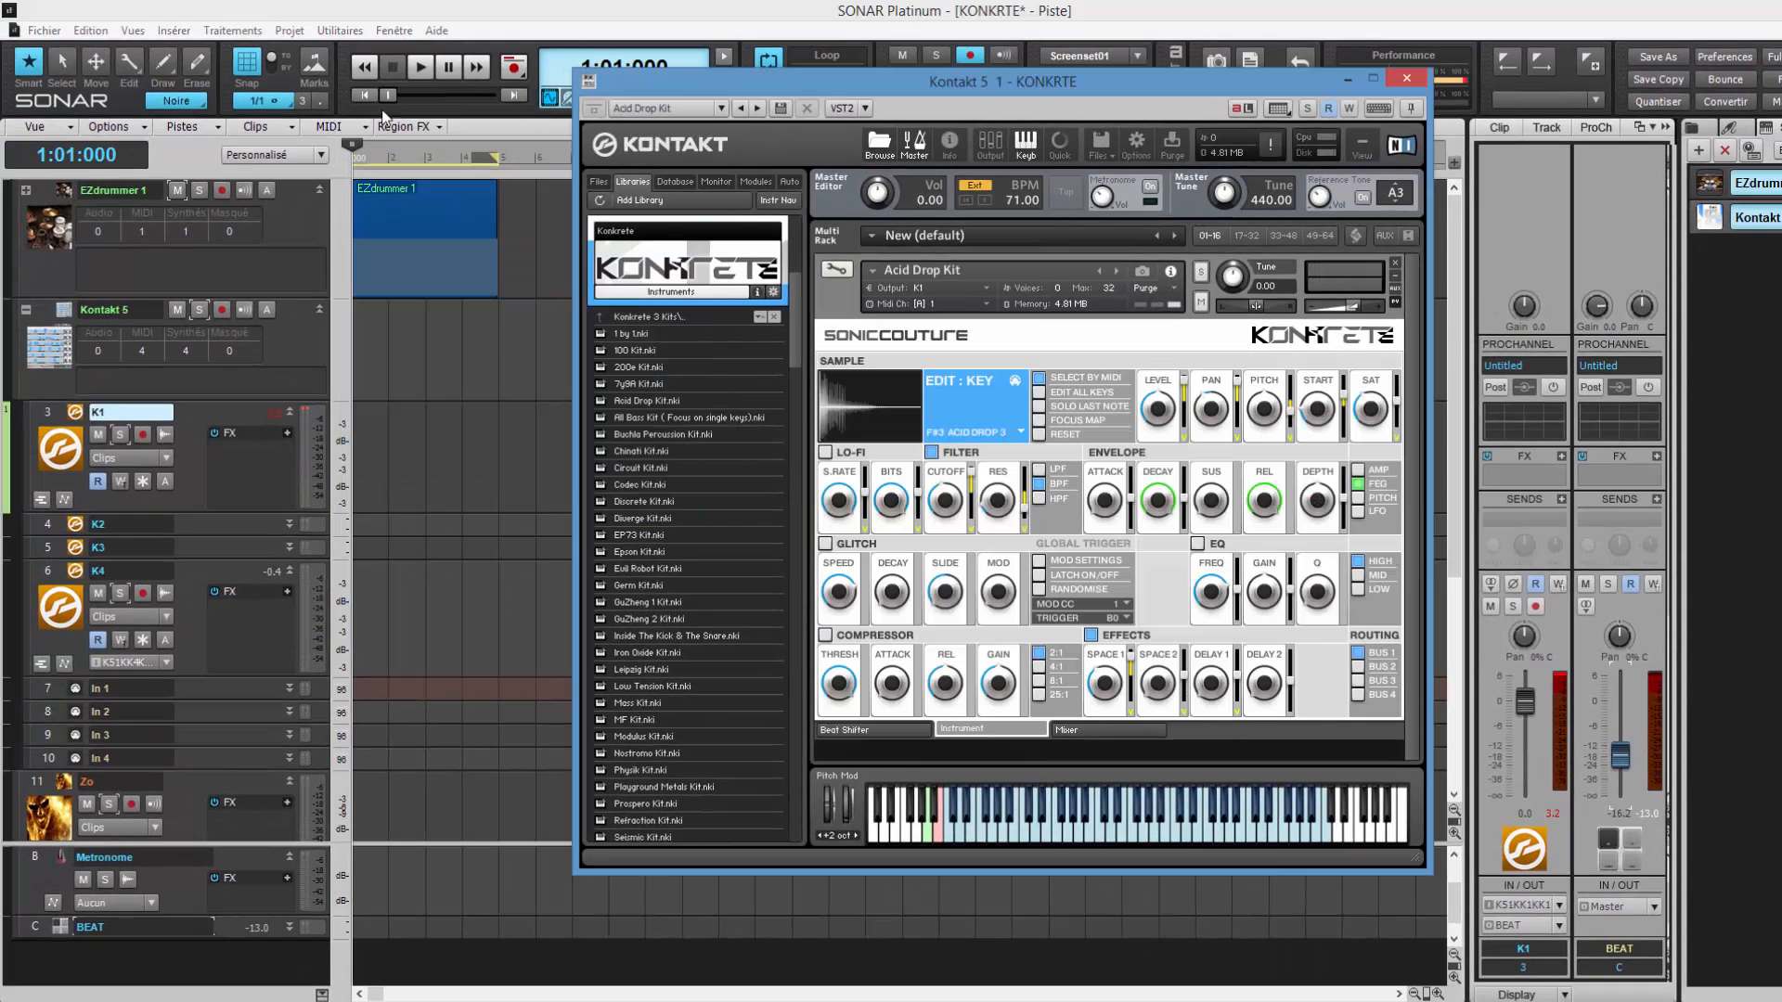
pyautogui.click(422, 70)
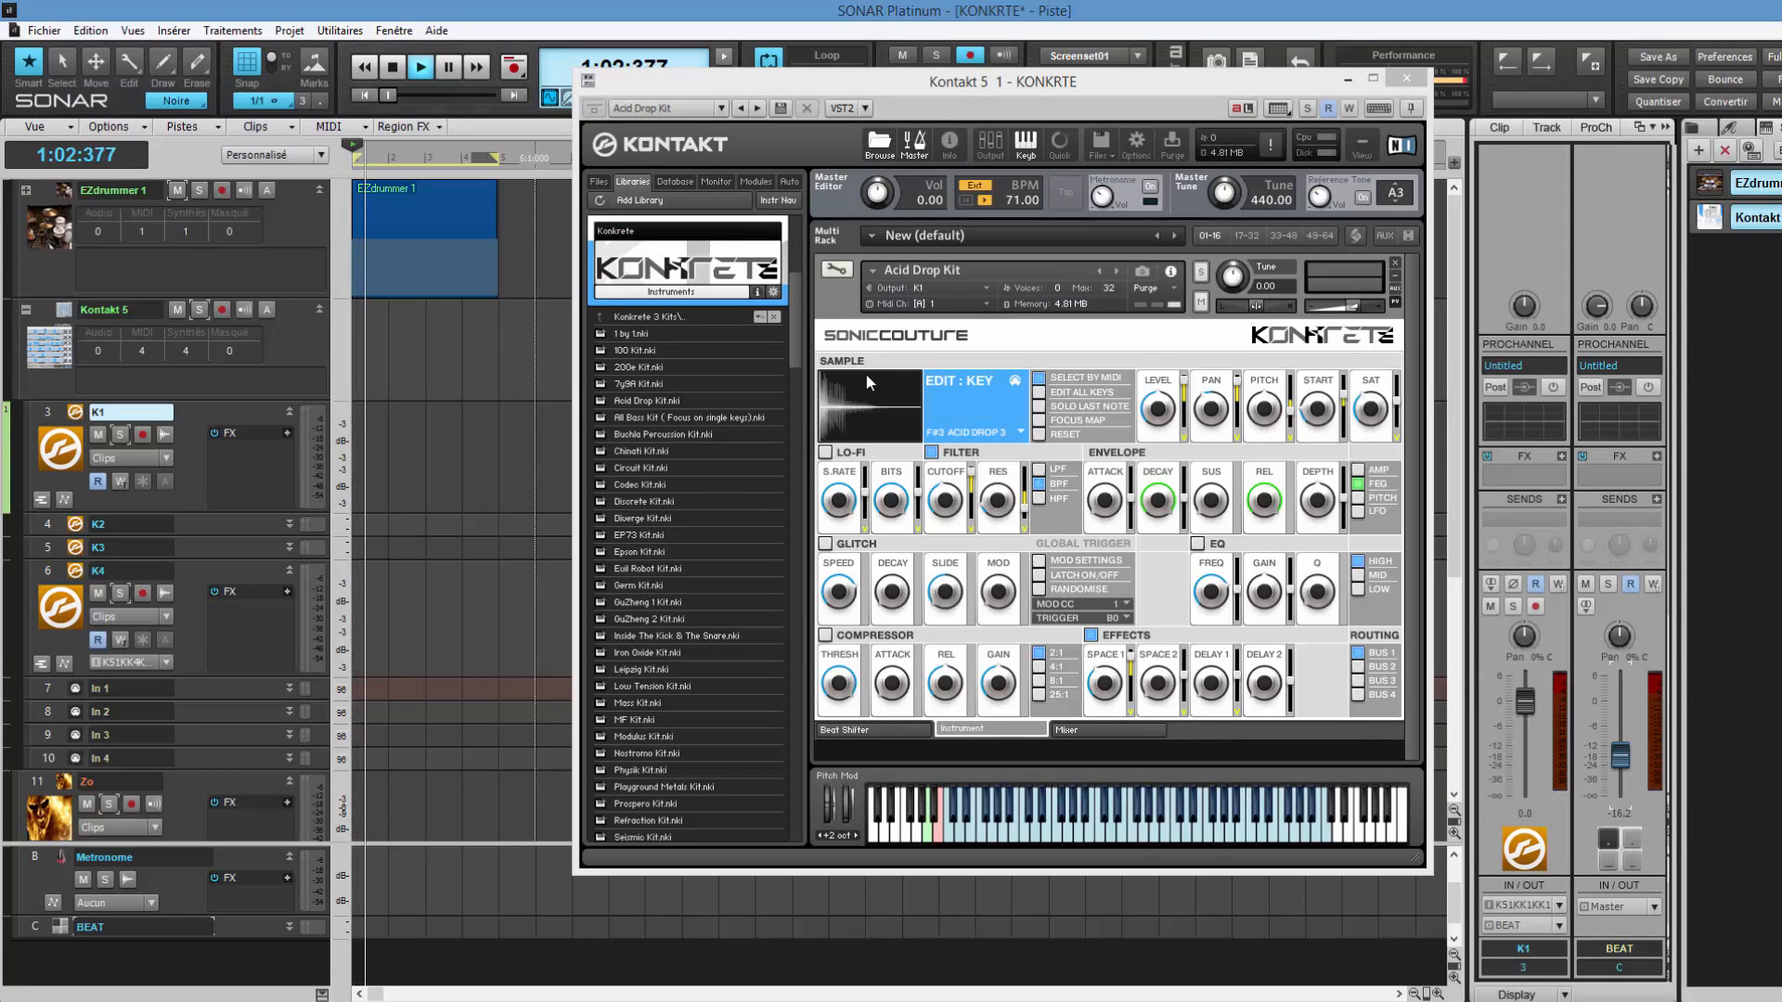
pyautogui.click(865, 731)
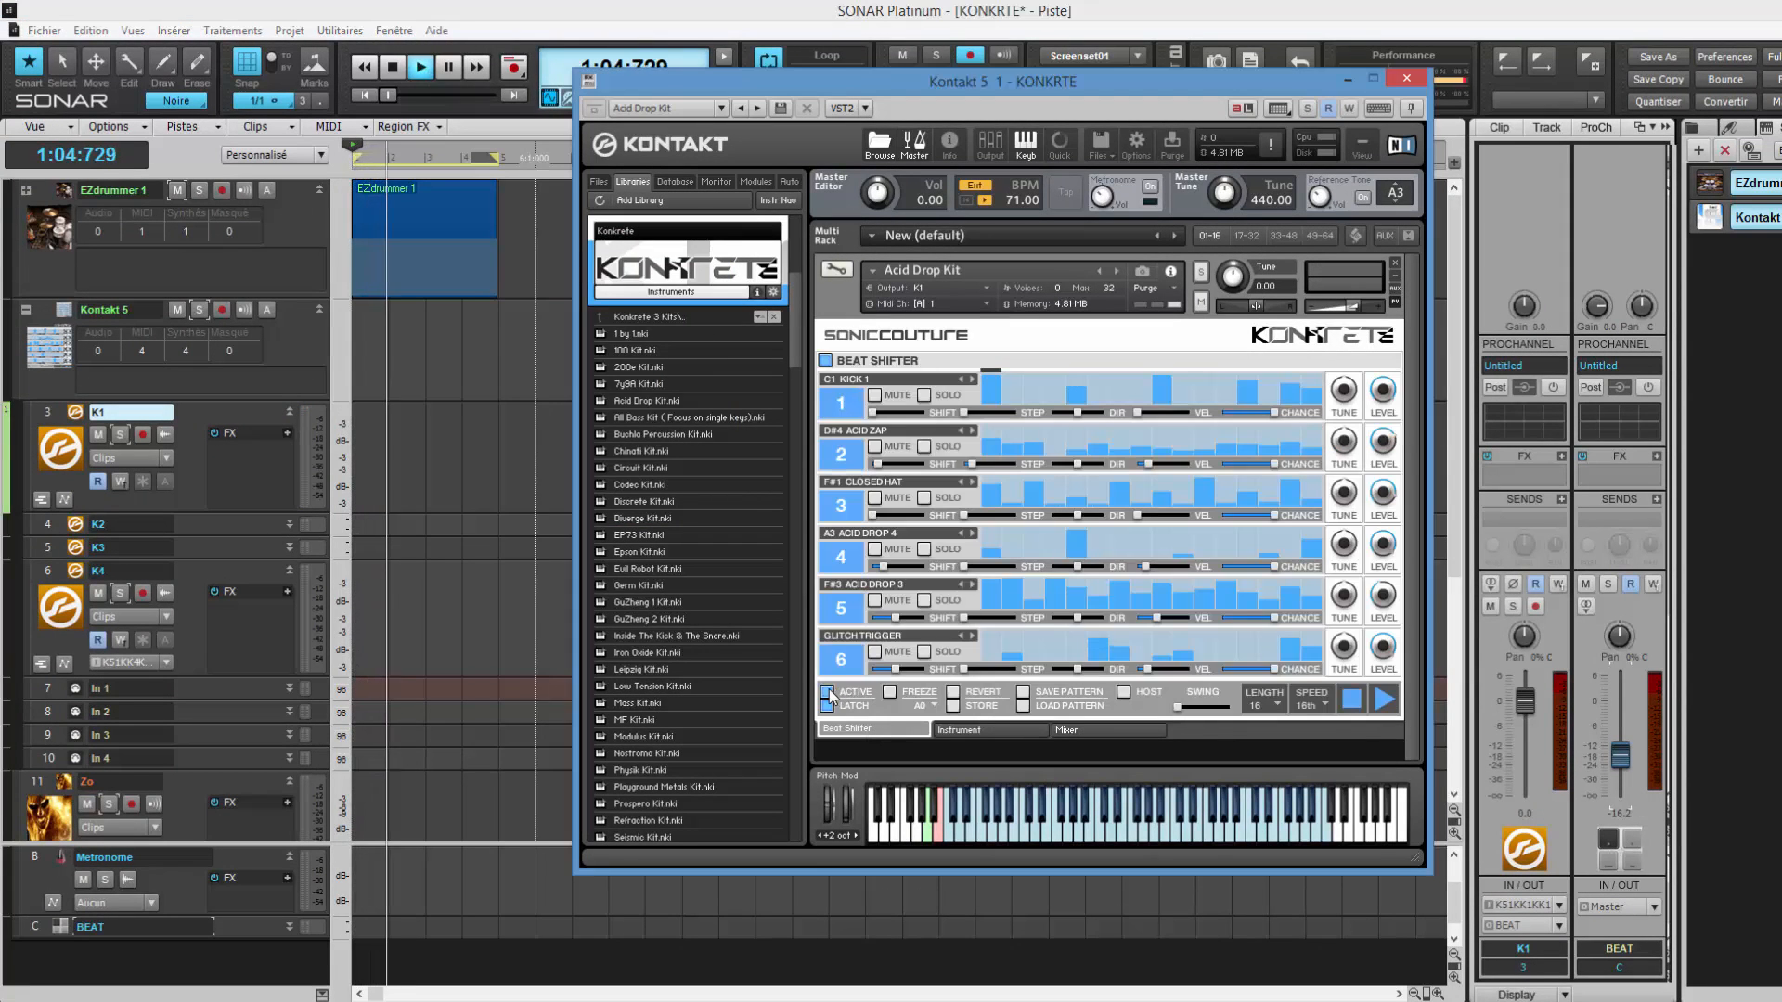
pyautogui.click(826, 692)
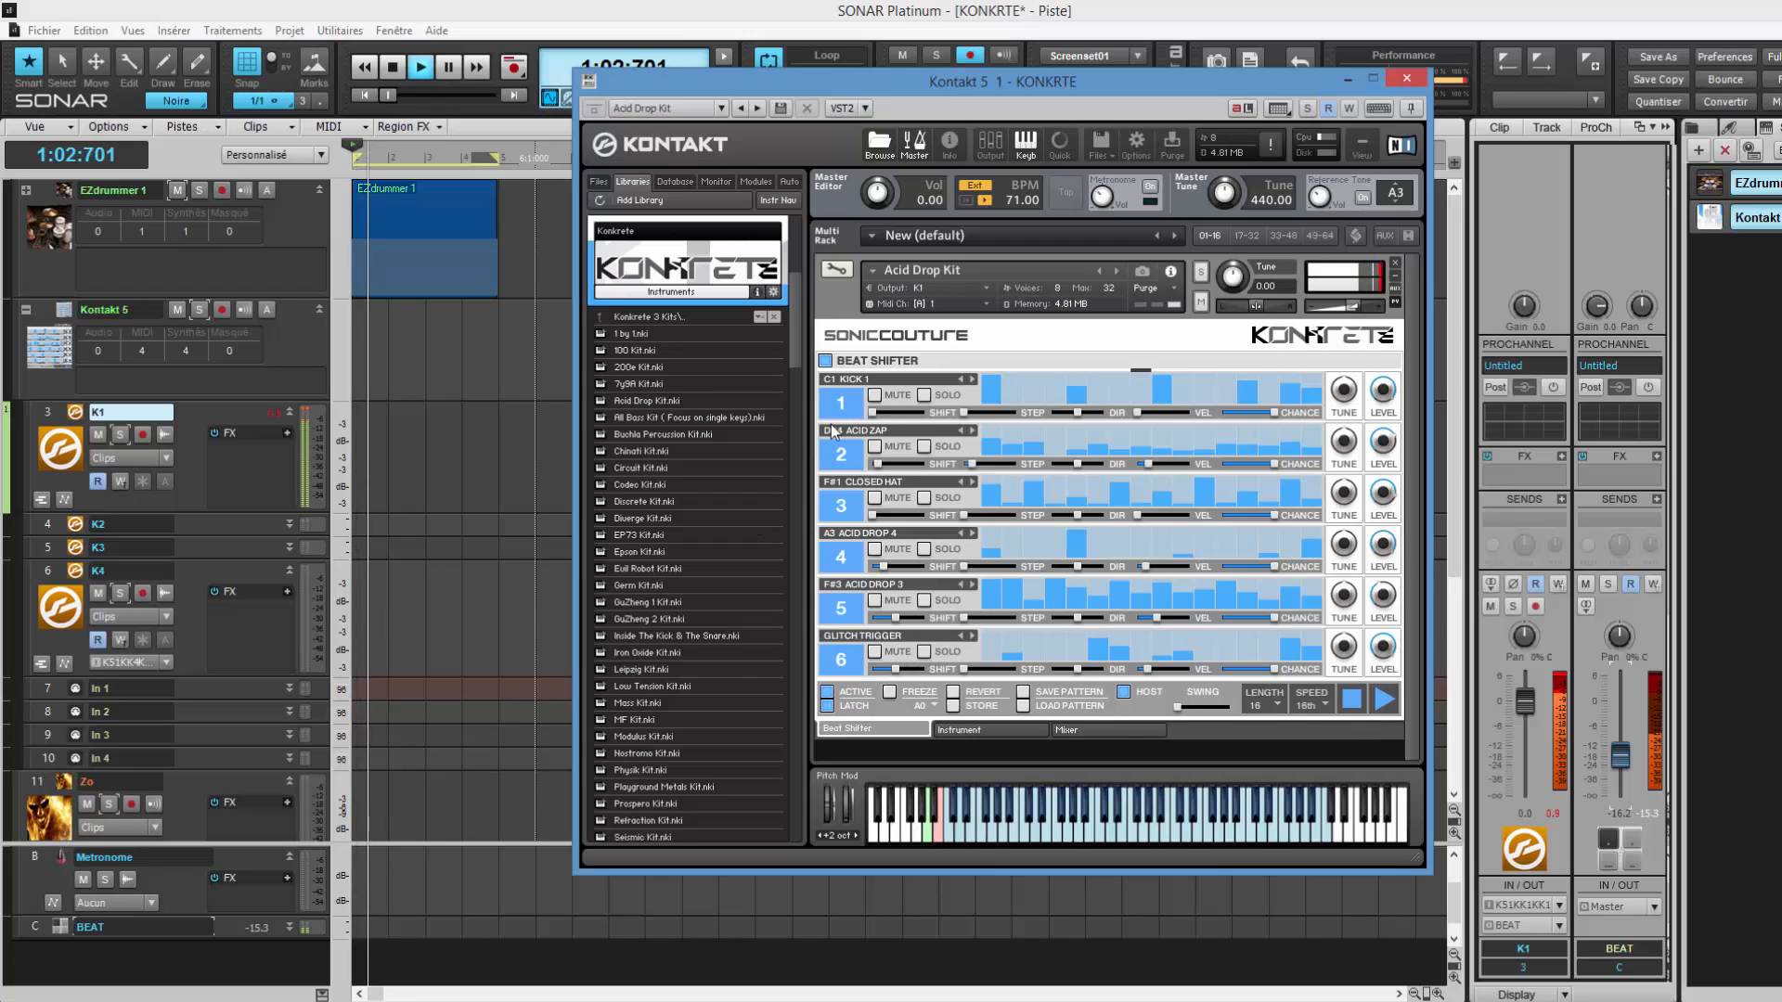
pyautogui.click(177, 189)
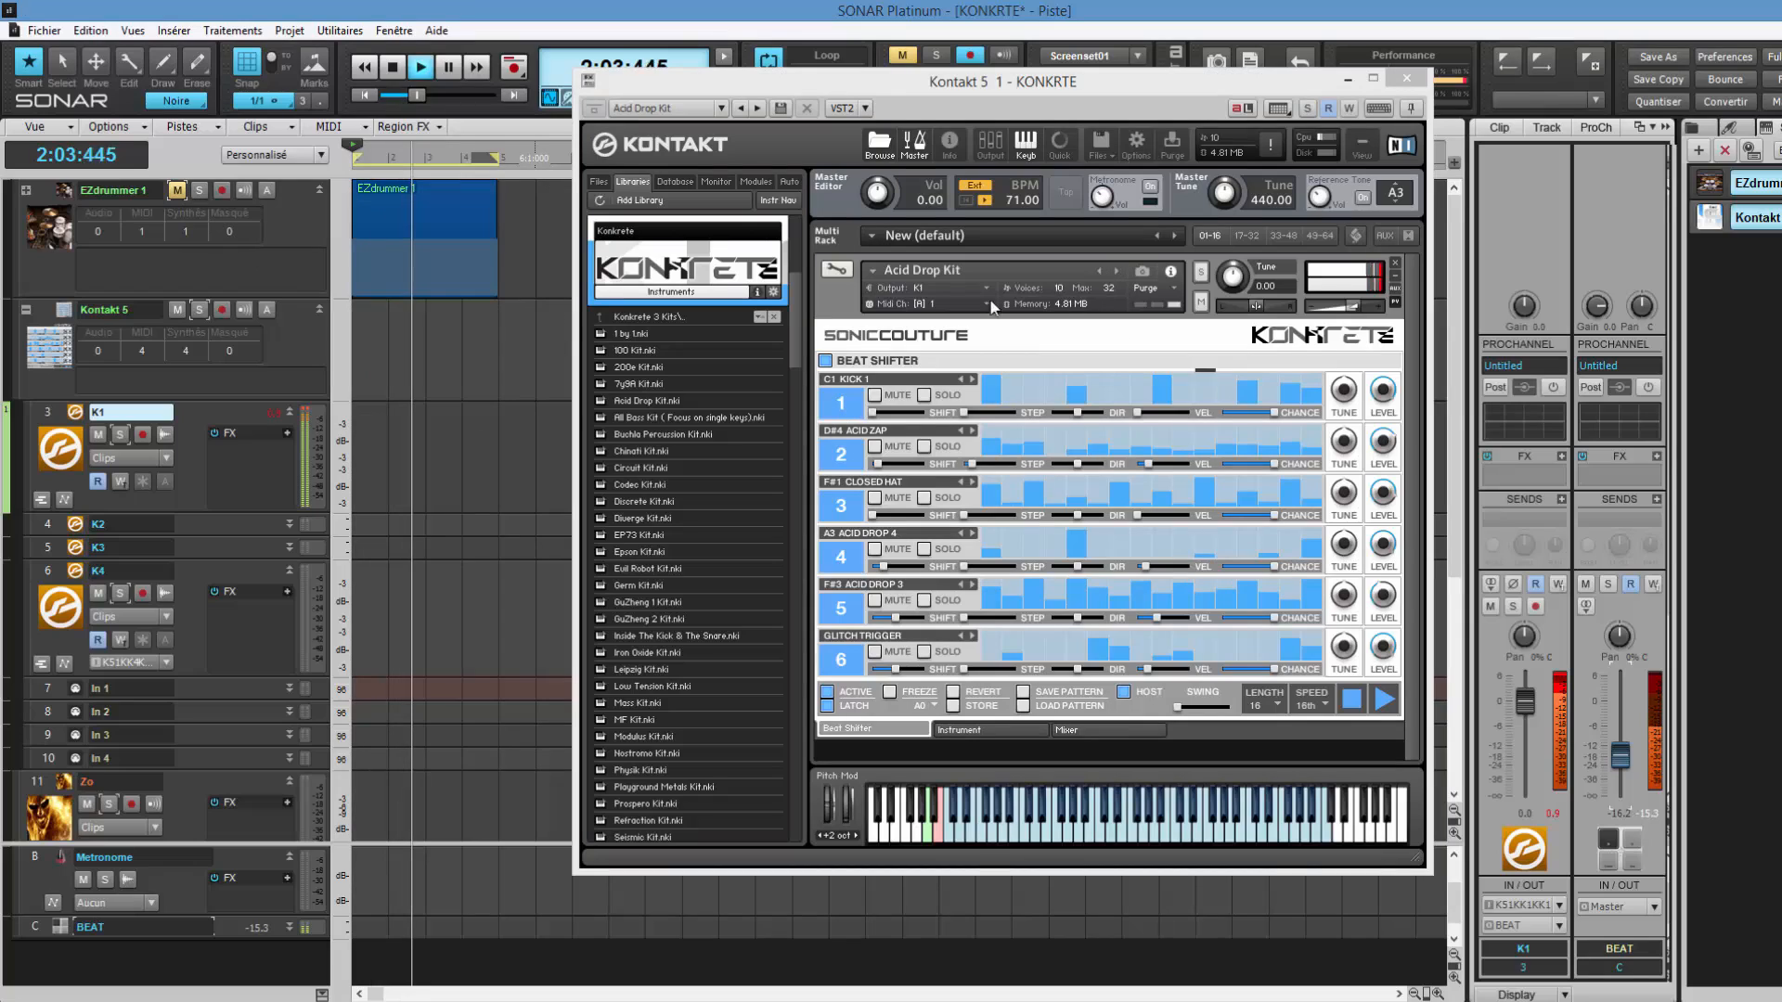
# Load the All Bass Kit, show its Beat Shifter with Active and Host sync enabled, and stop playback.
pyautogui.click(1118, 270)
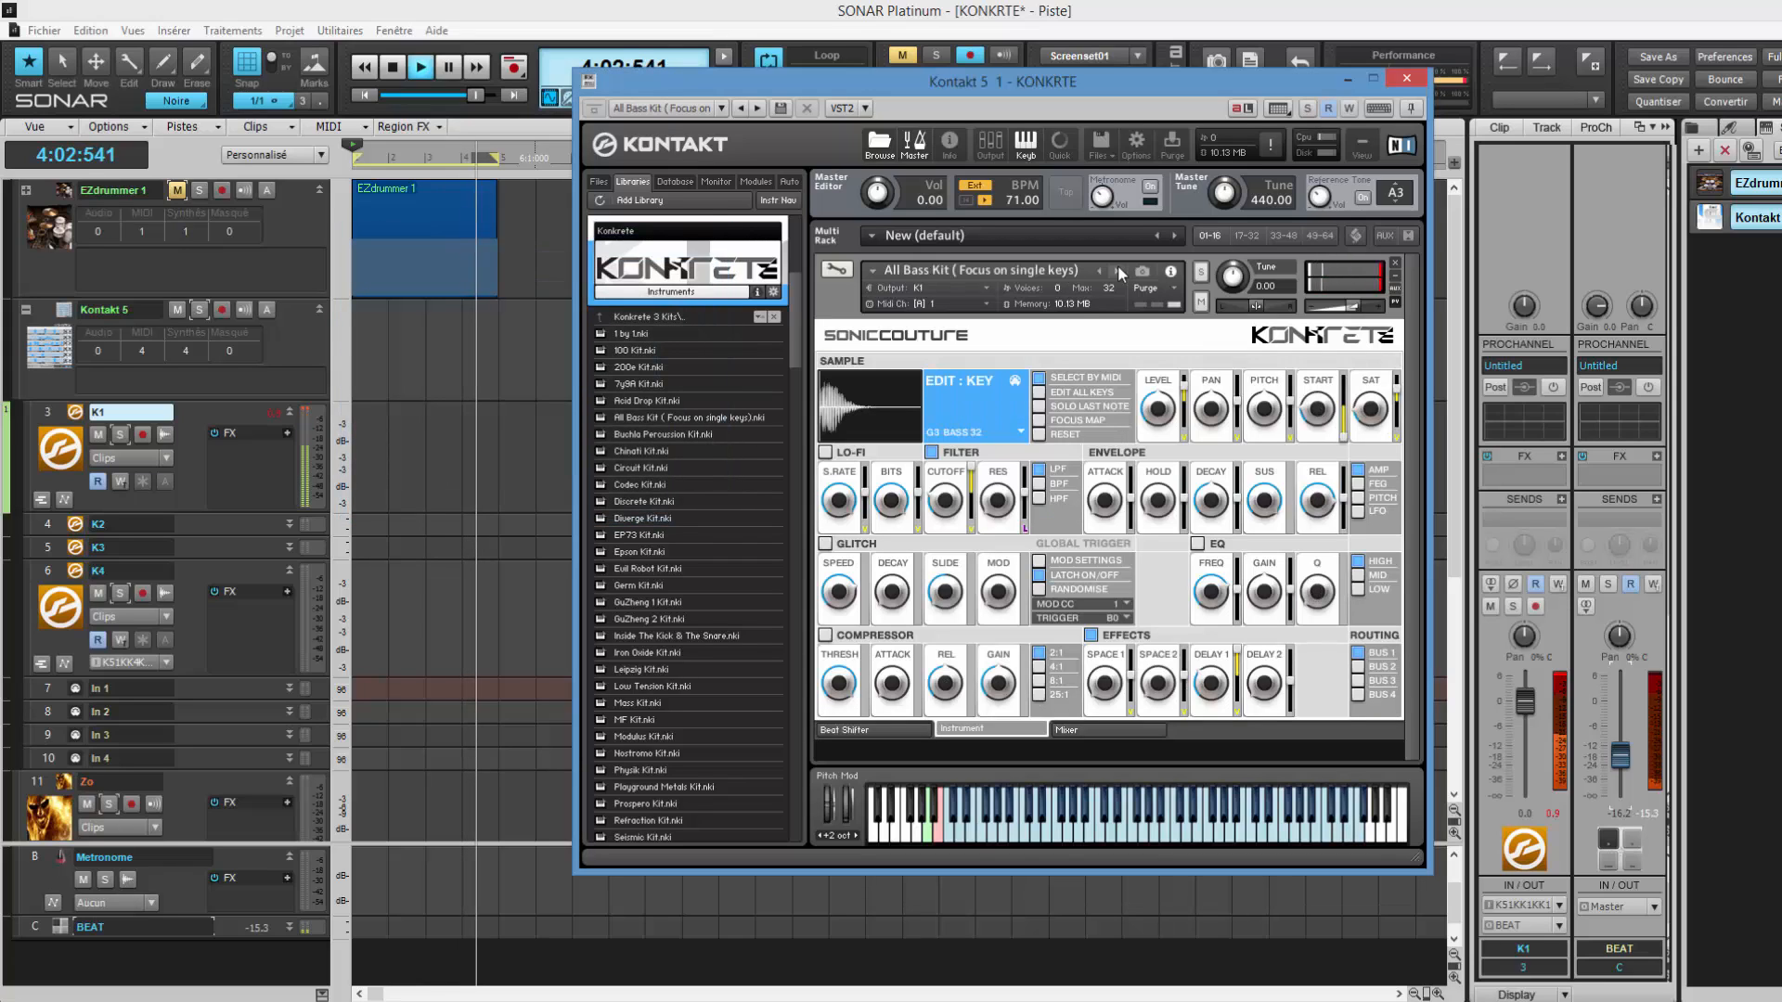
pyautogui.click(844, 732)
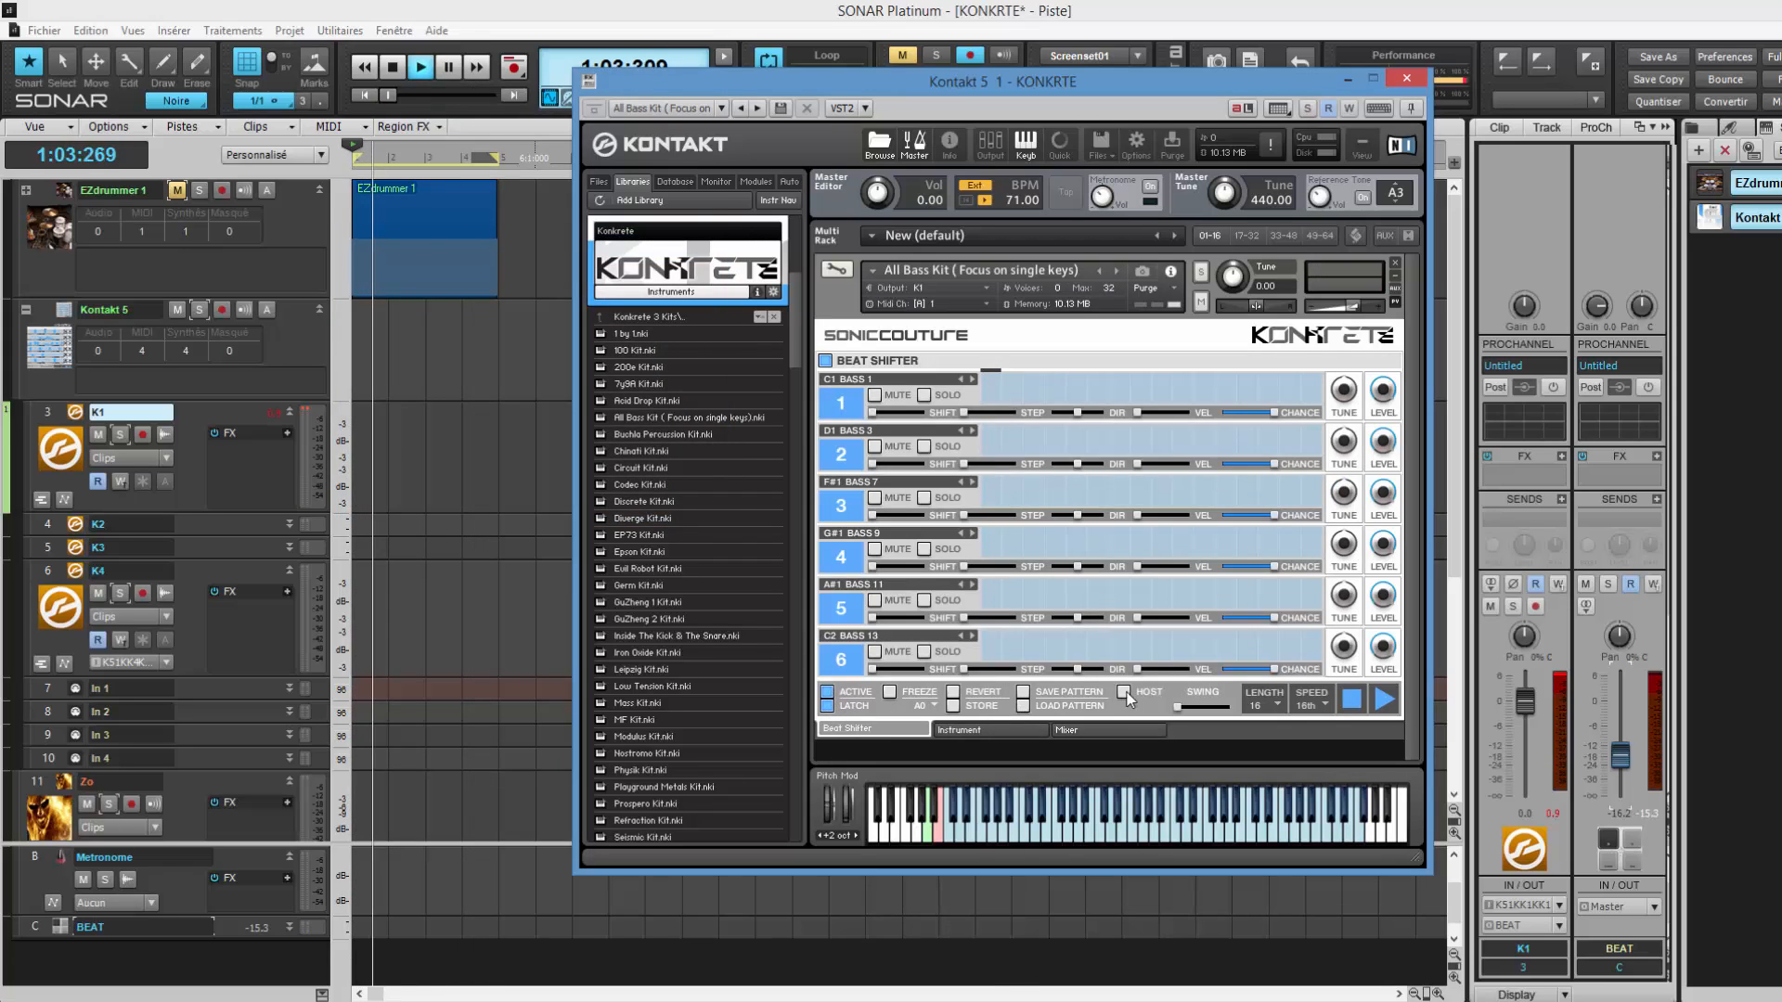
pyautogui.press('space')
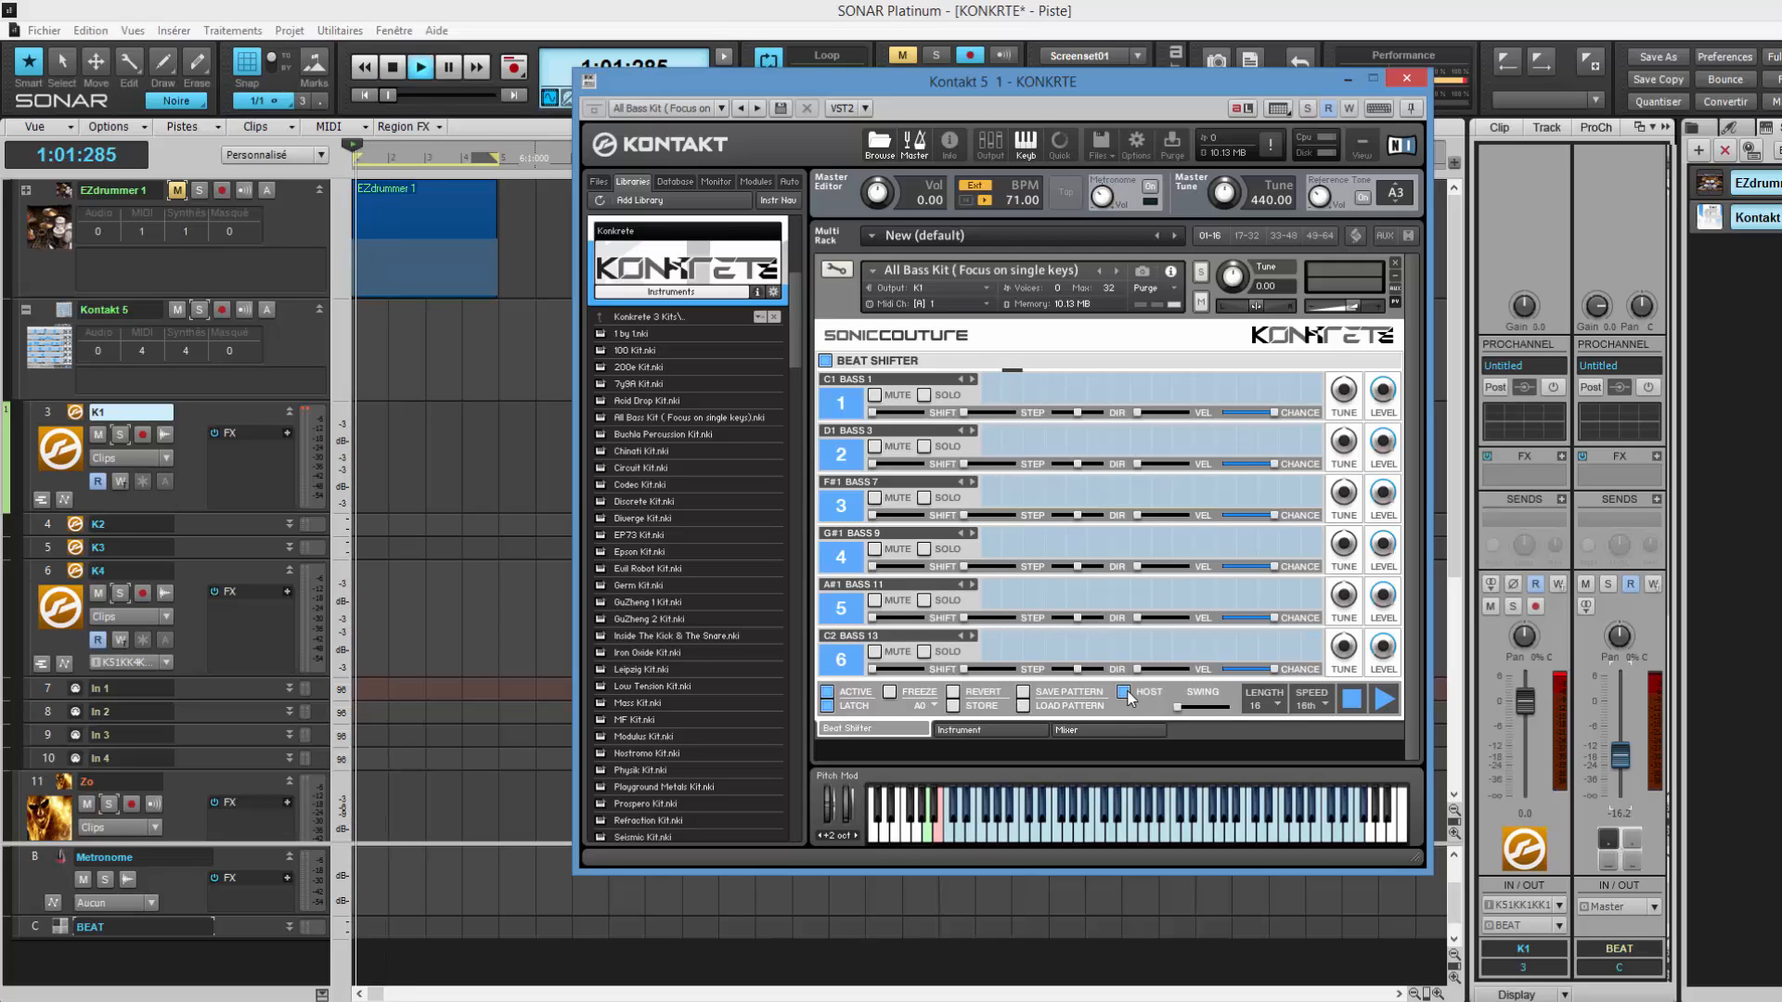
pyautogui.press('space')
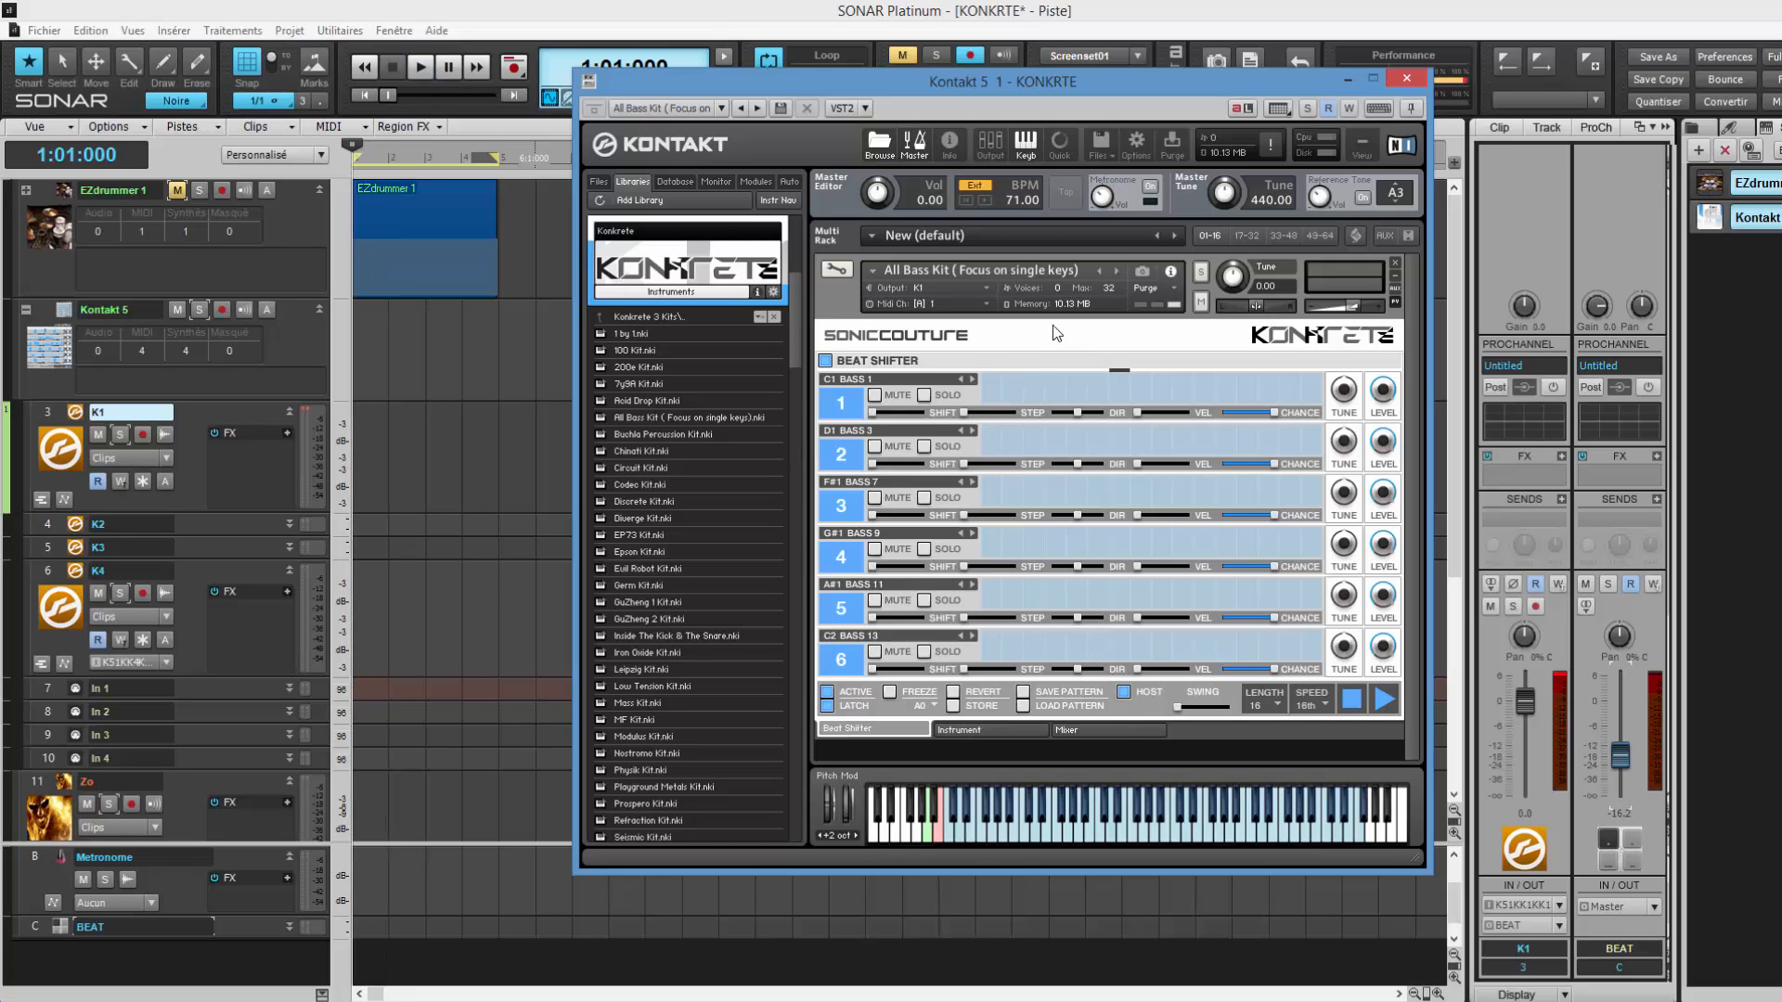
# Load the Buchla Percussion Kit and play its Beat Shifter pattern with Active and Host sync enabled.
pyautogui.click(1114, 270)
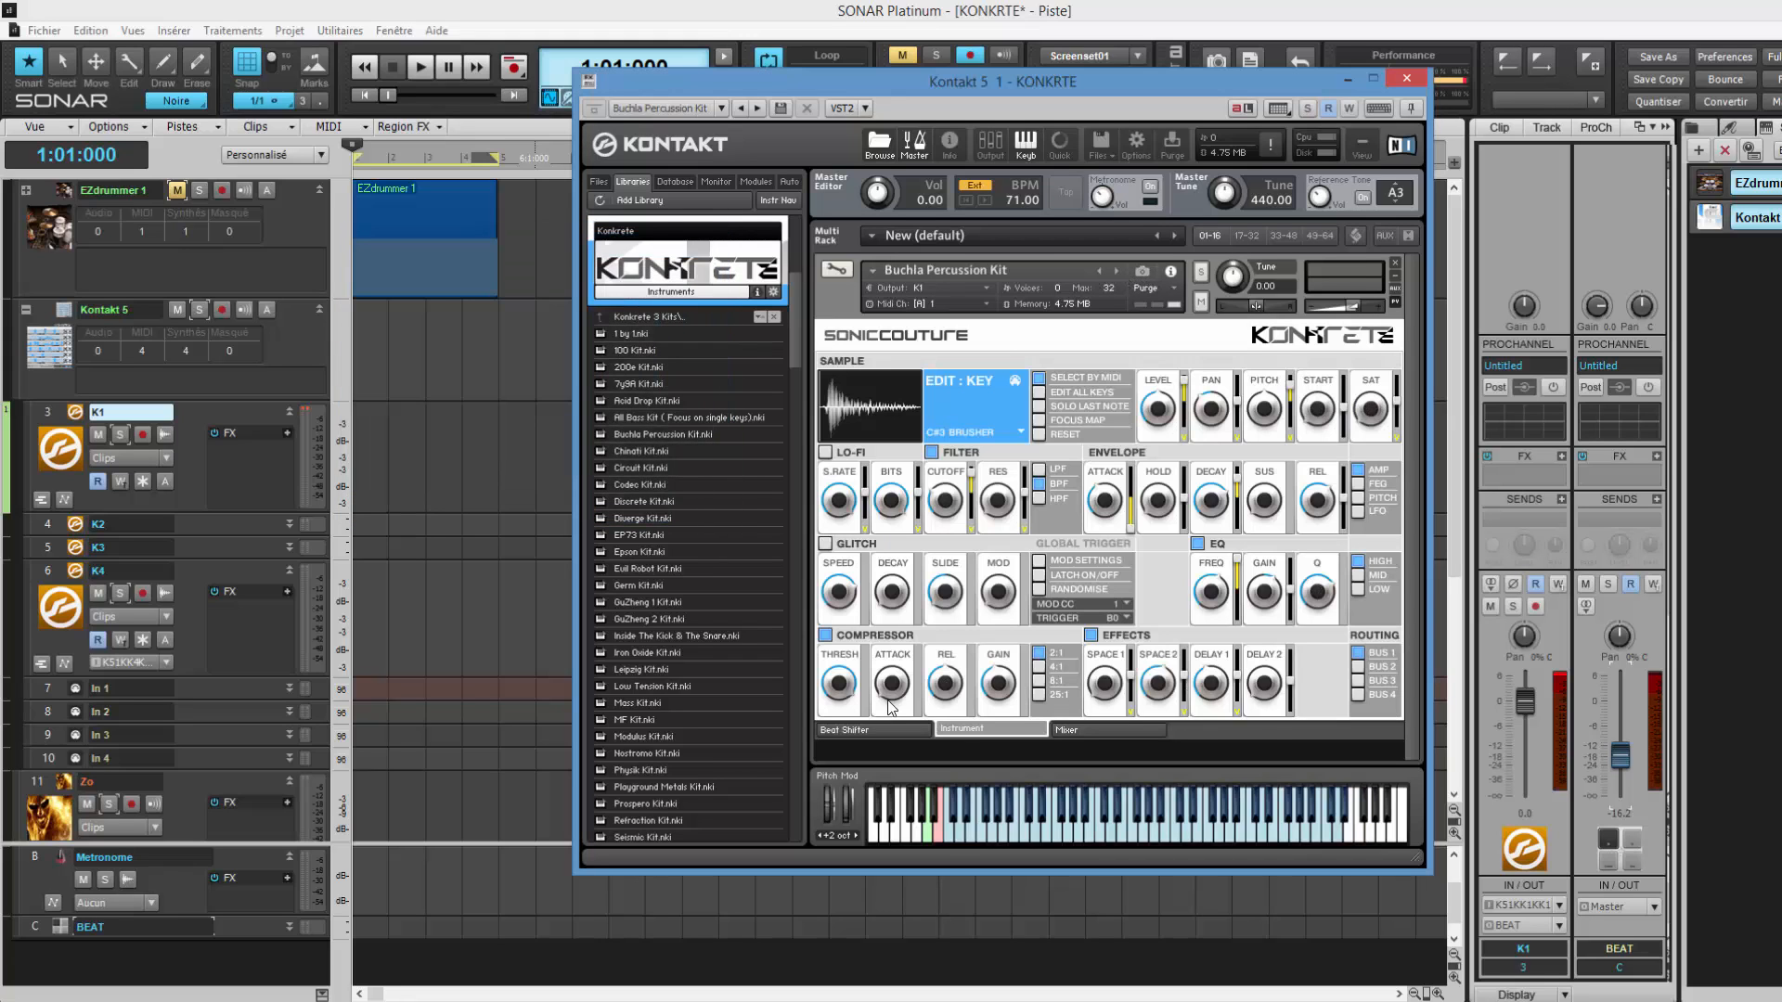
pyautogui.click(875, 729)
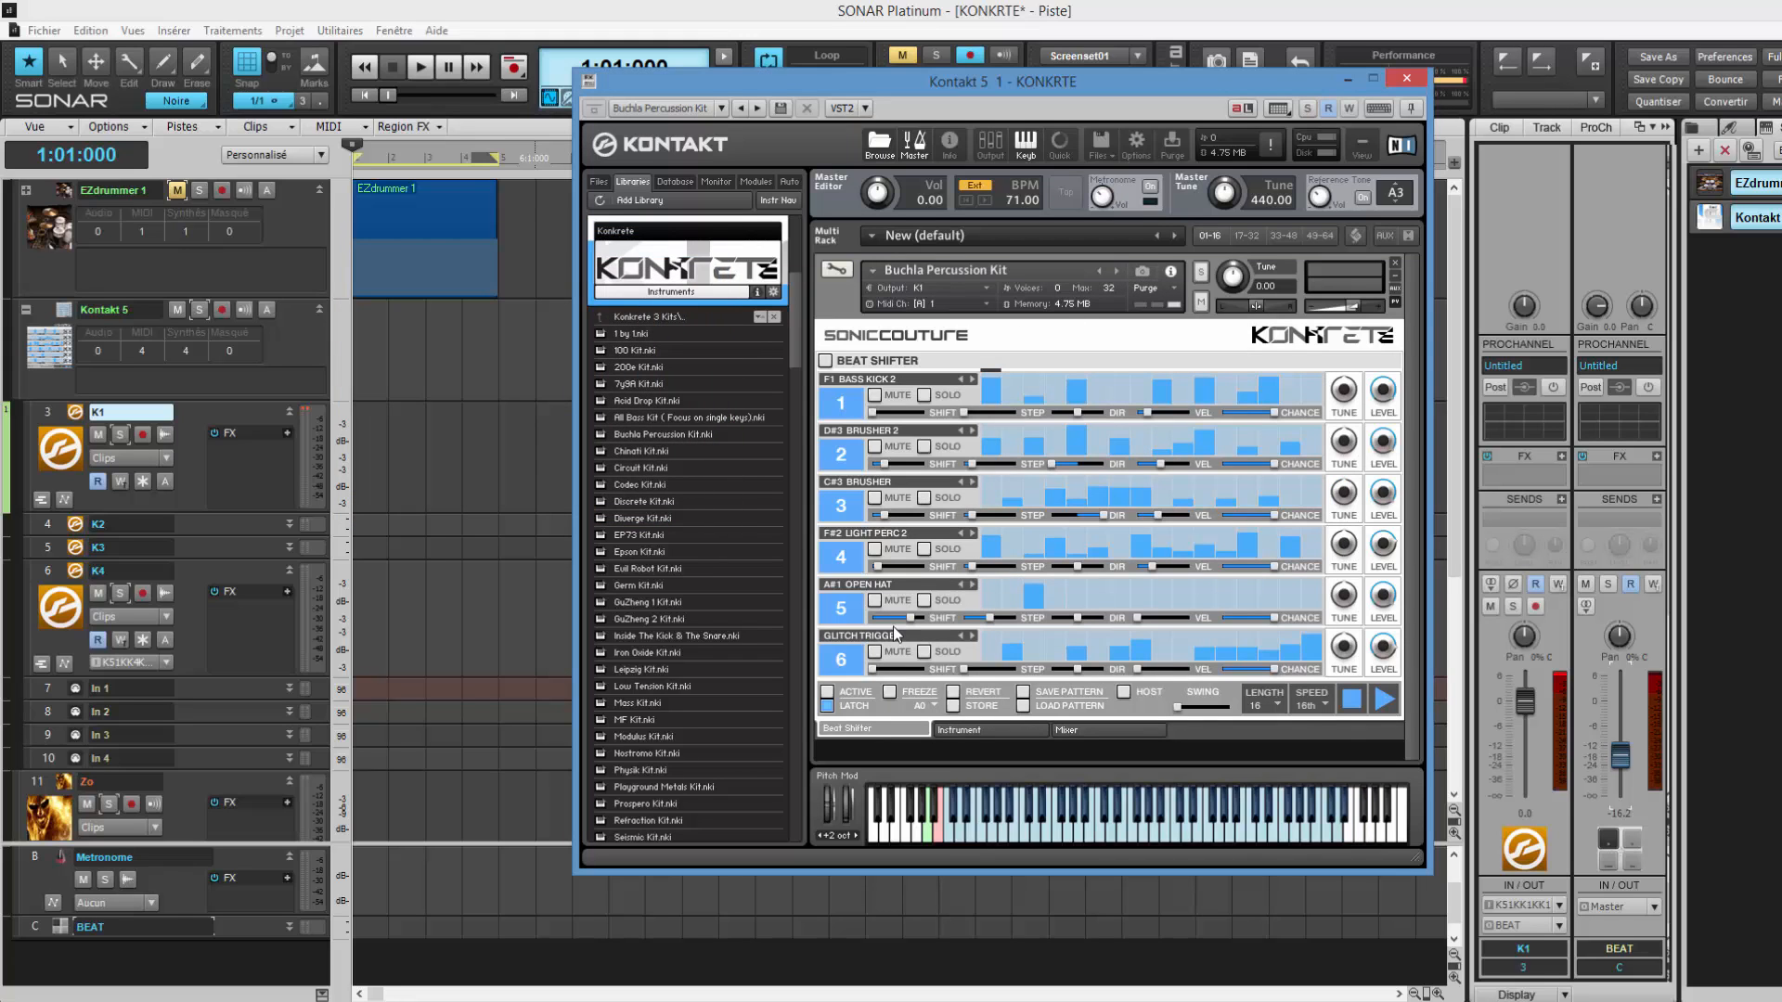
pyautogui.click(1124, 693)
pyautogui.press('space')
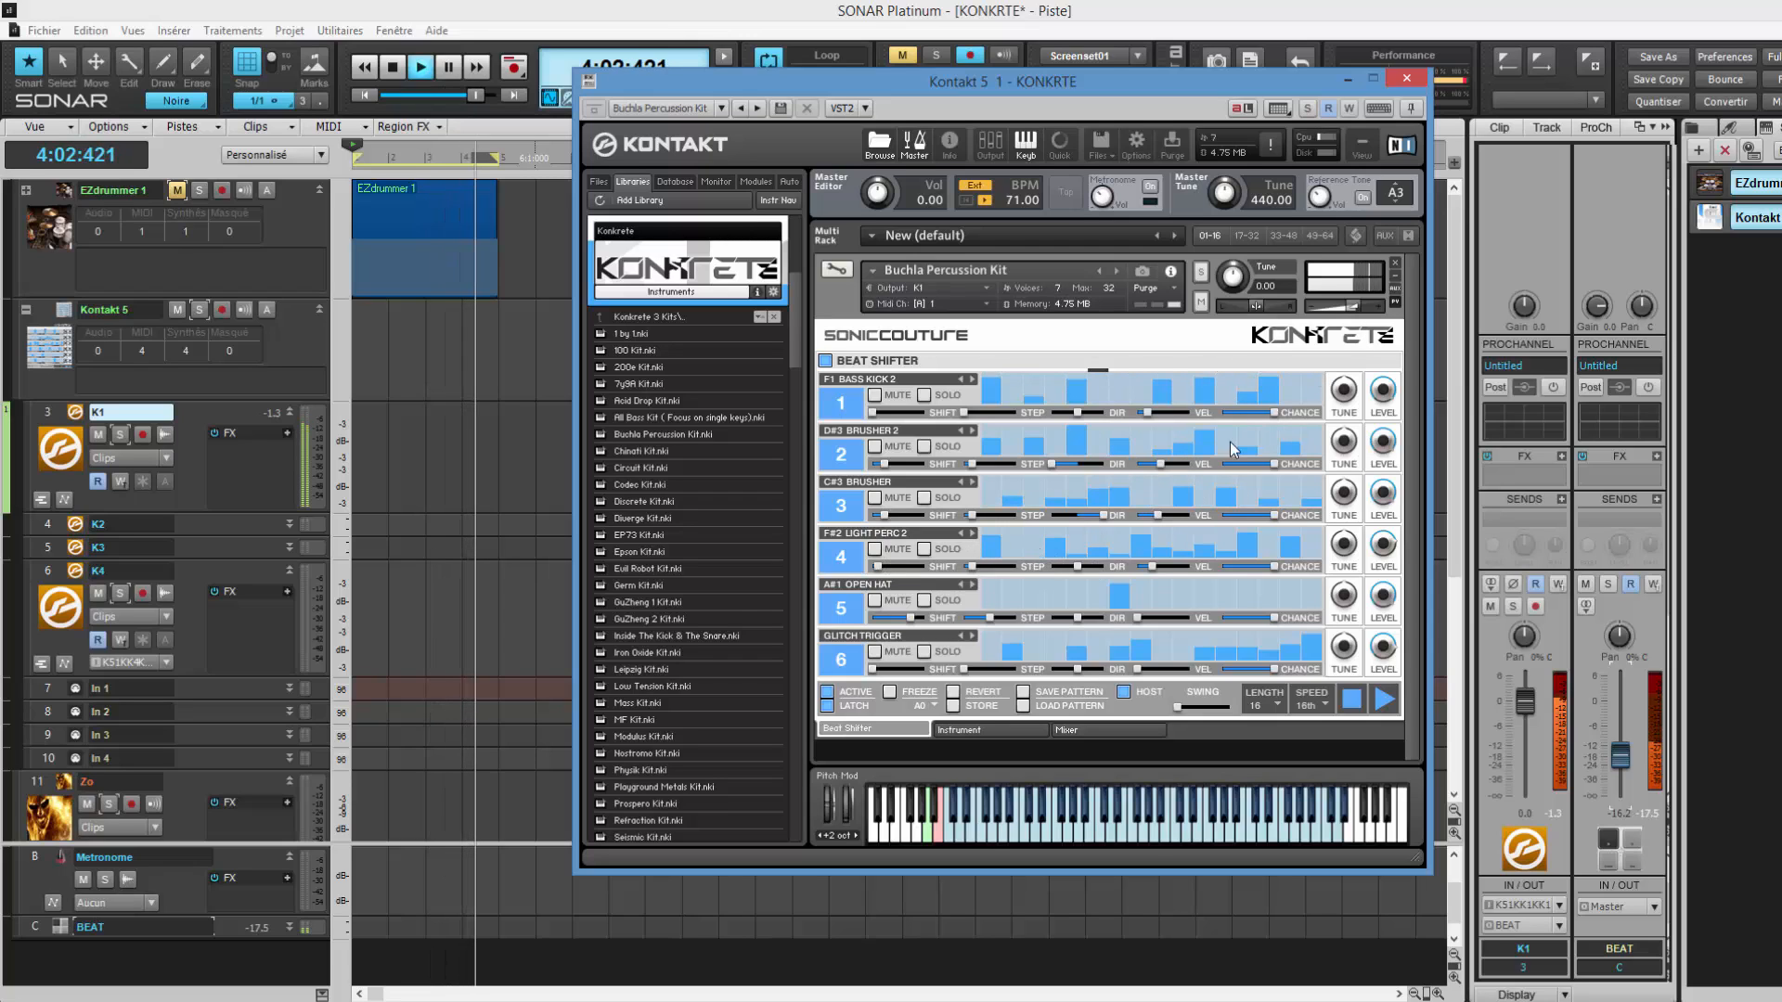
# Unmute EZdrummer 1 and raise the Shift amount of the Glitch Trigger track in the Beat Shifter.
pyautogui.click(176, 191)
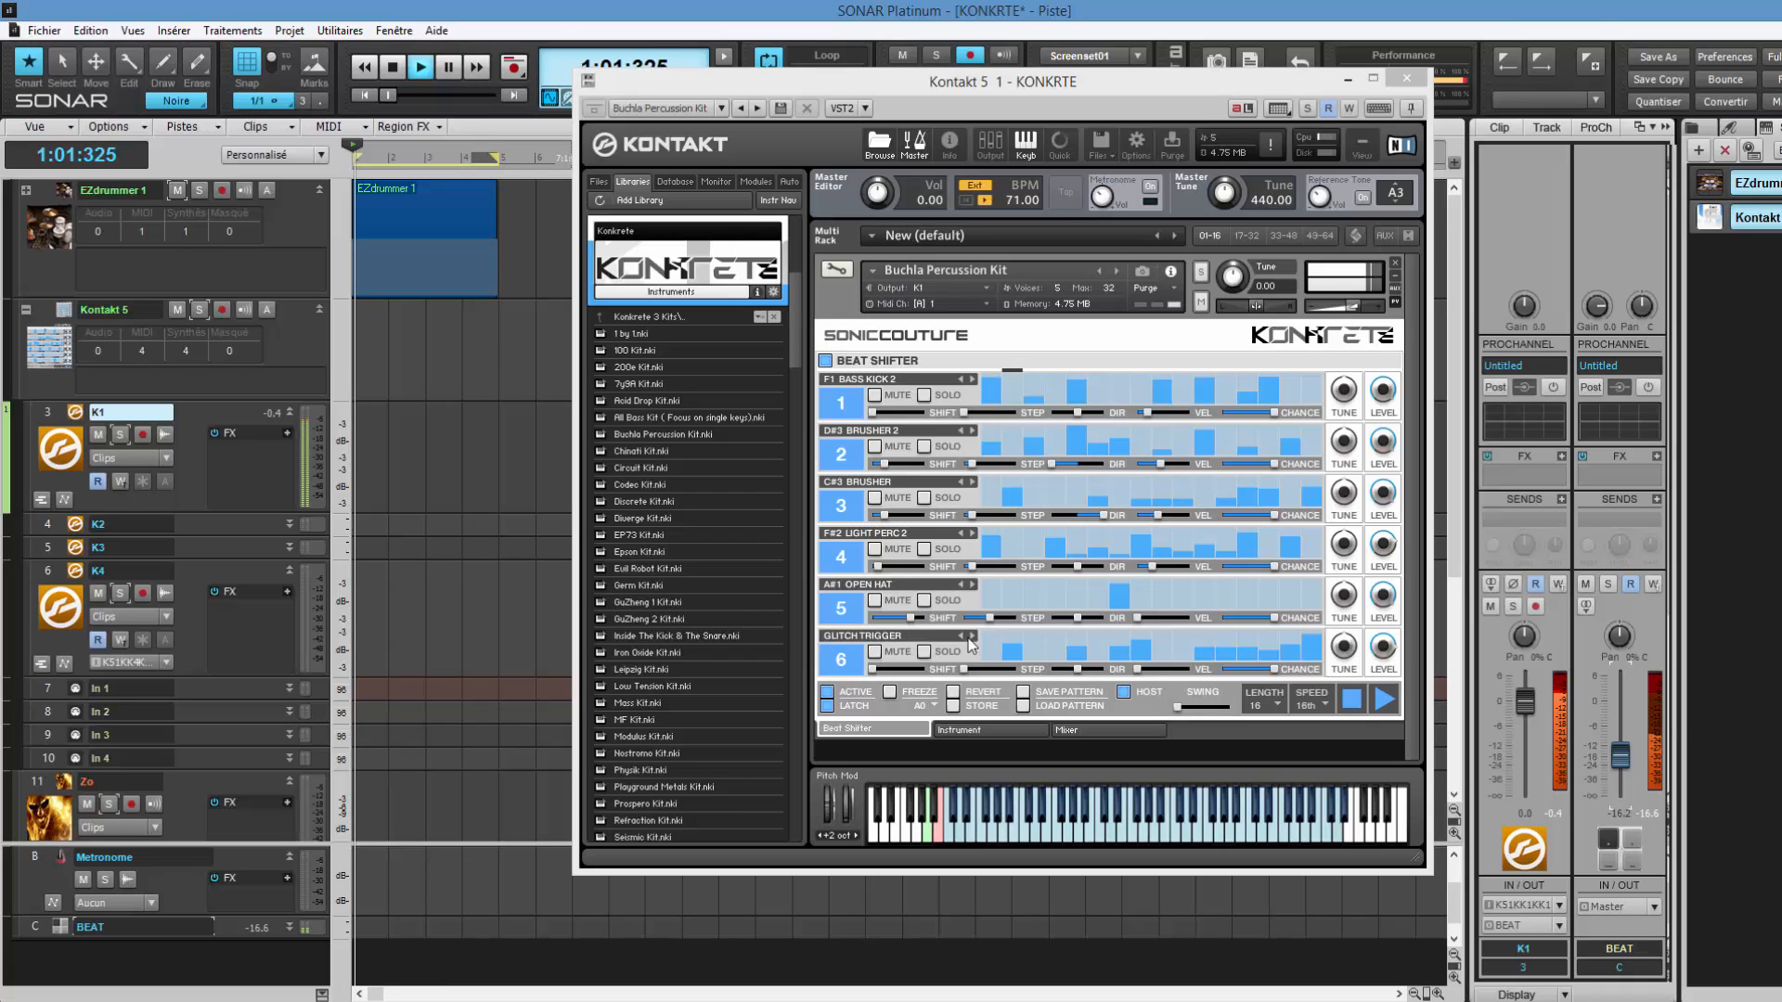
pyautogui.moveTo(872, 668); pyautogui.dragTo(920, 678)
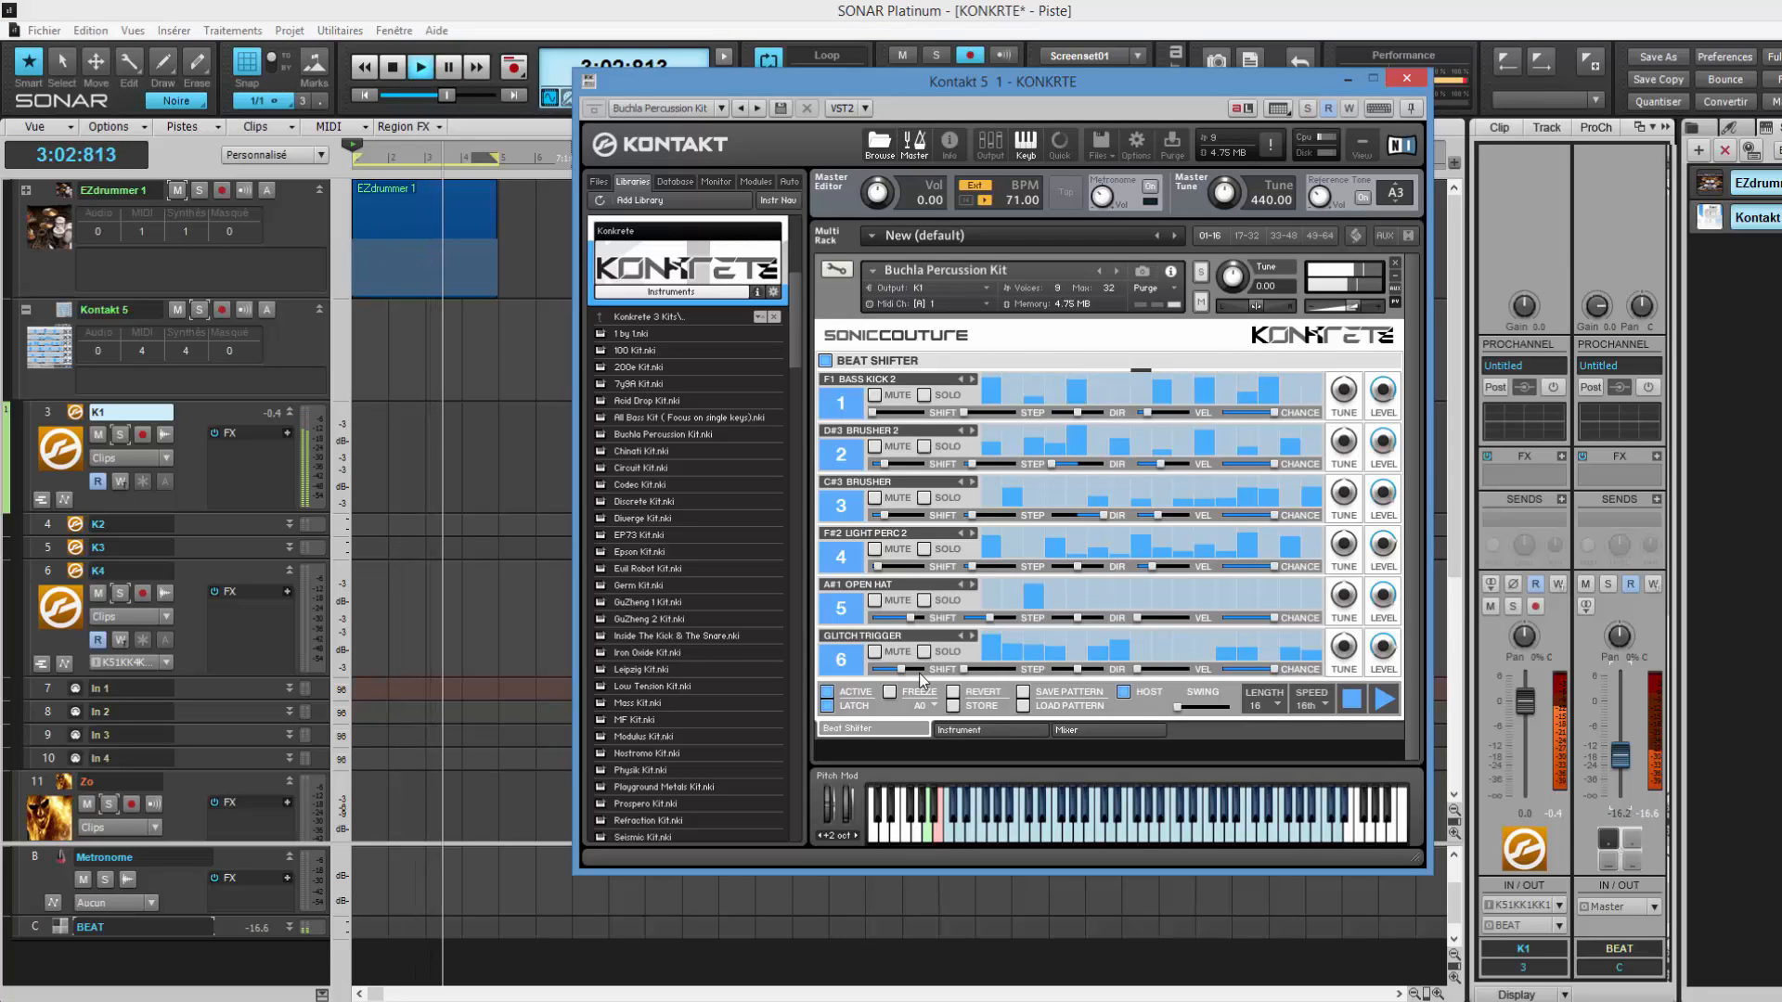
# Load the Chinati Kit and restart playback with its Beat Shifter pattern active and synced to the host.
pyautogui.click(1115, 270)
pyautogui.click(877, 730)
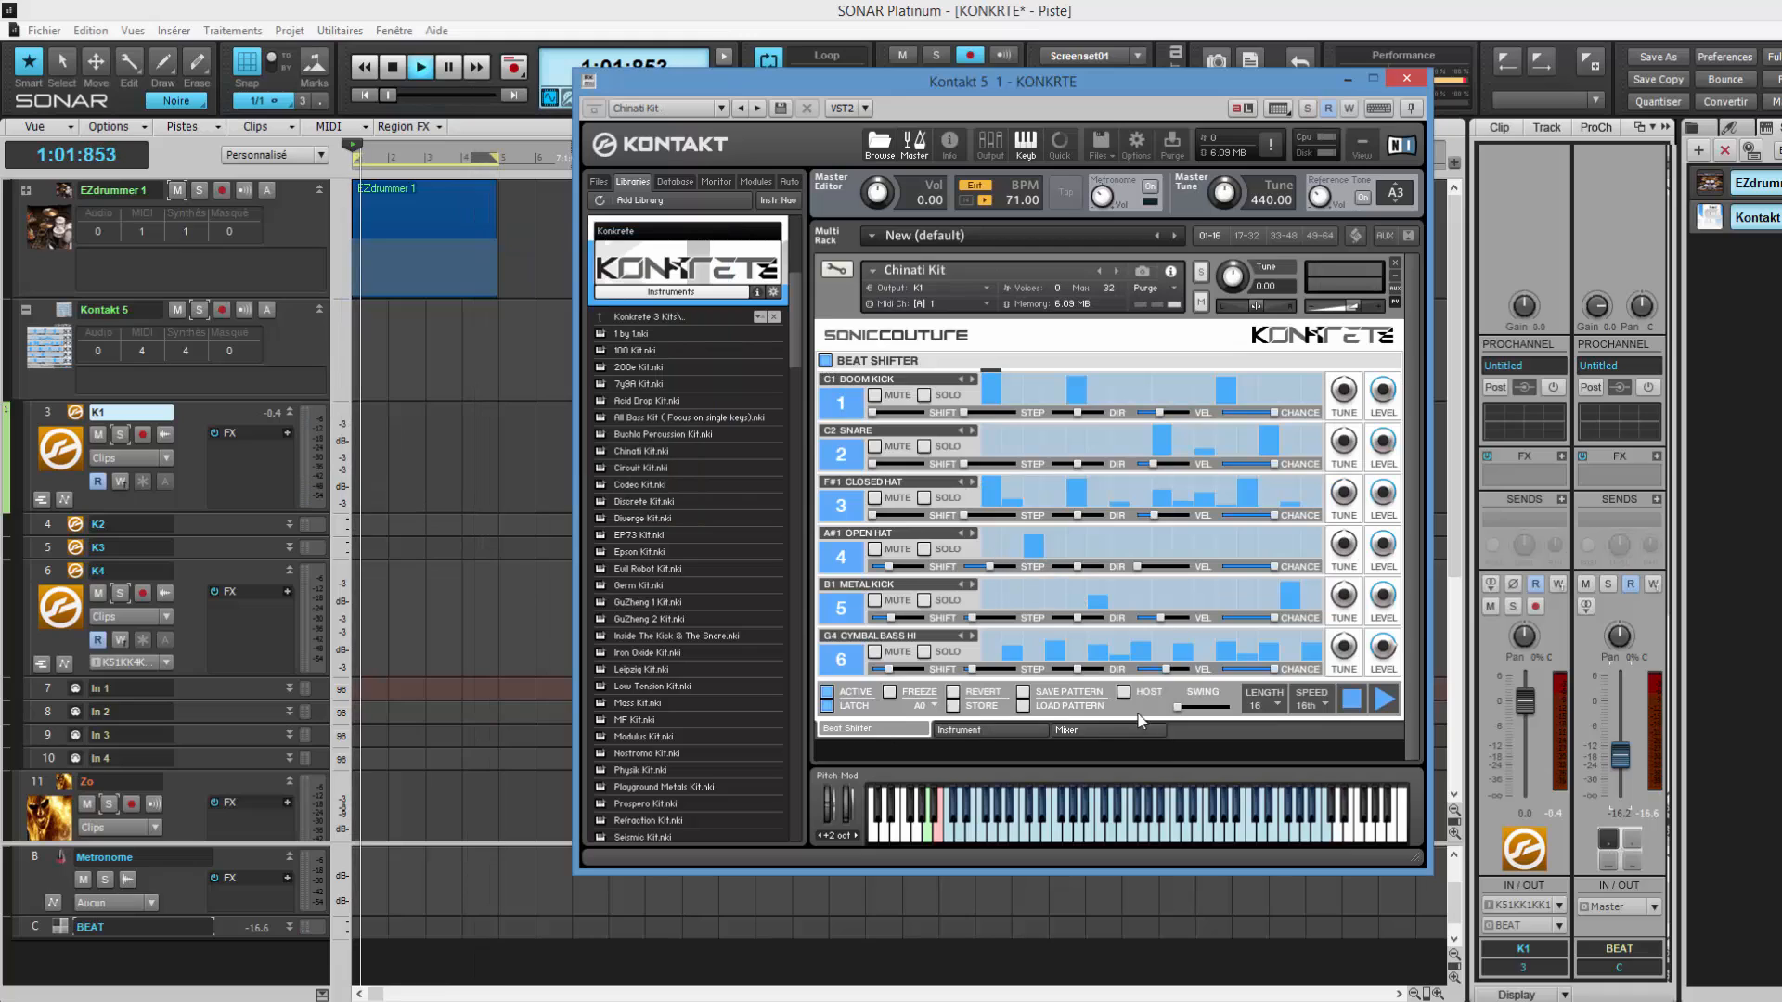
pyautogui.press('space')
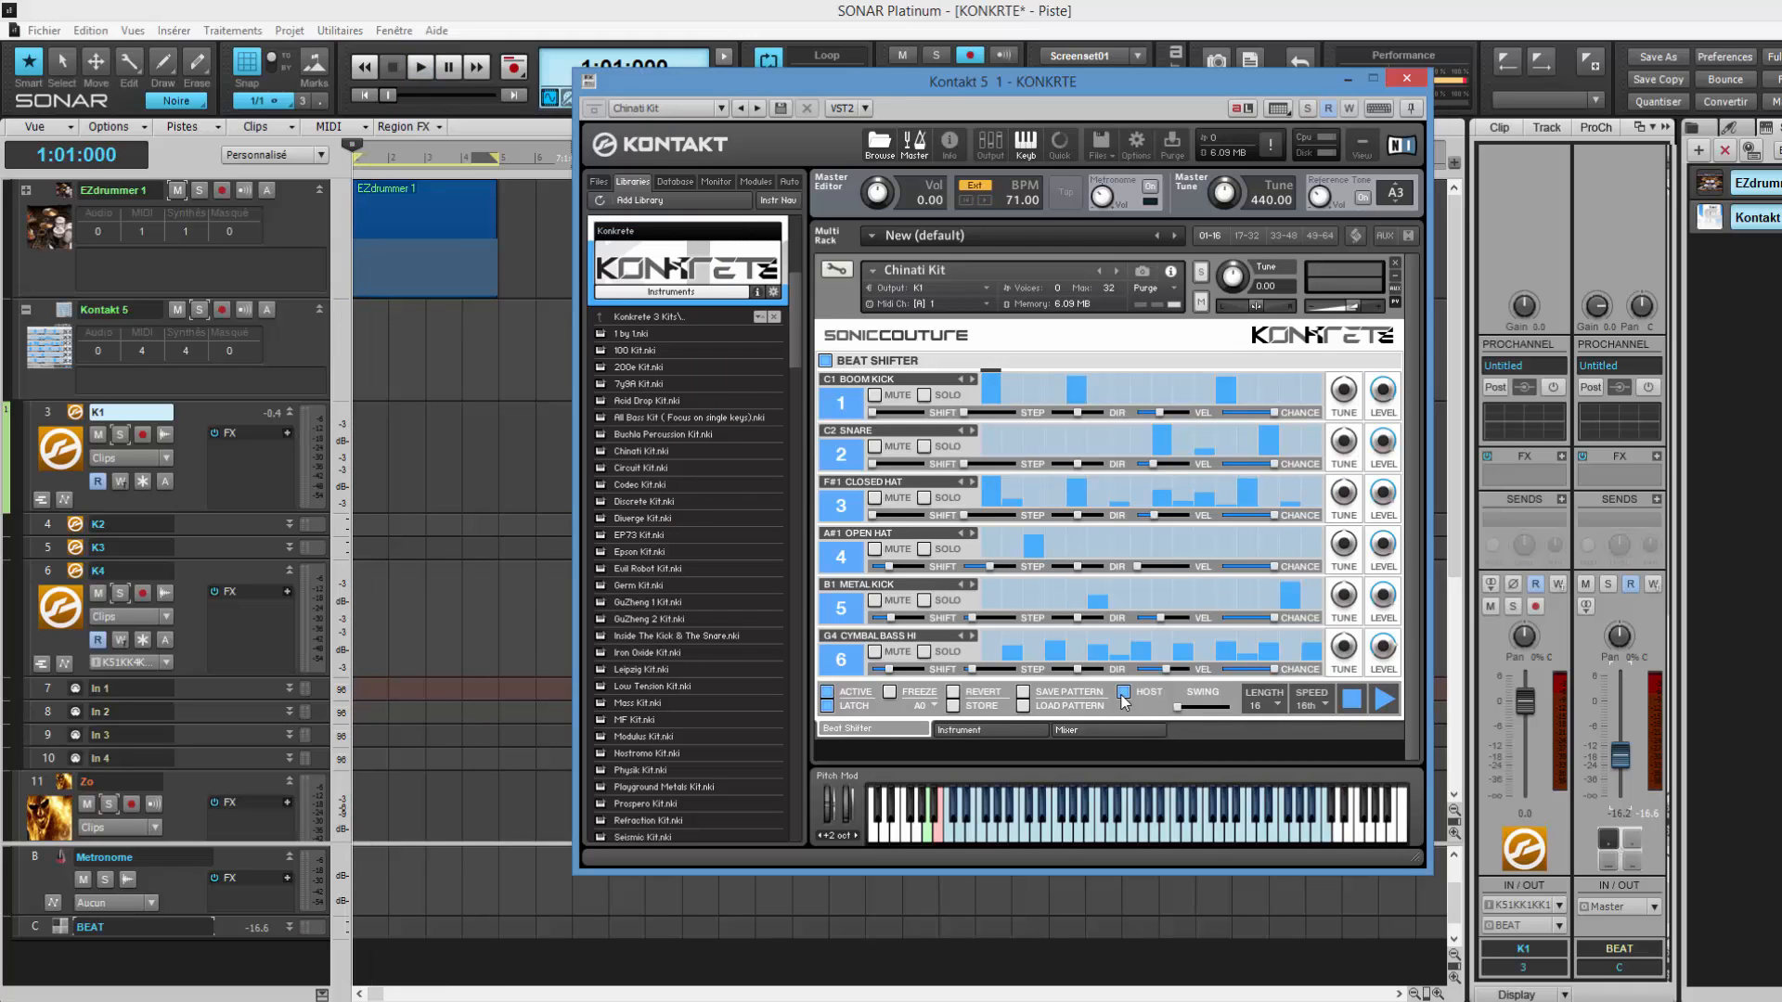
pyautogui.press('space')
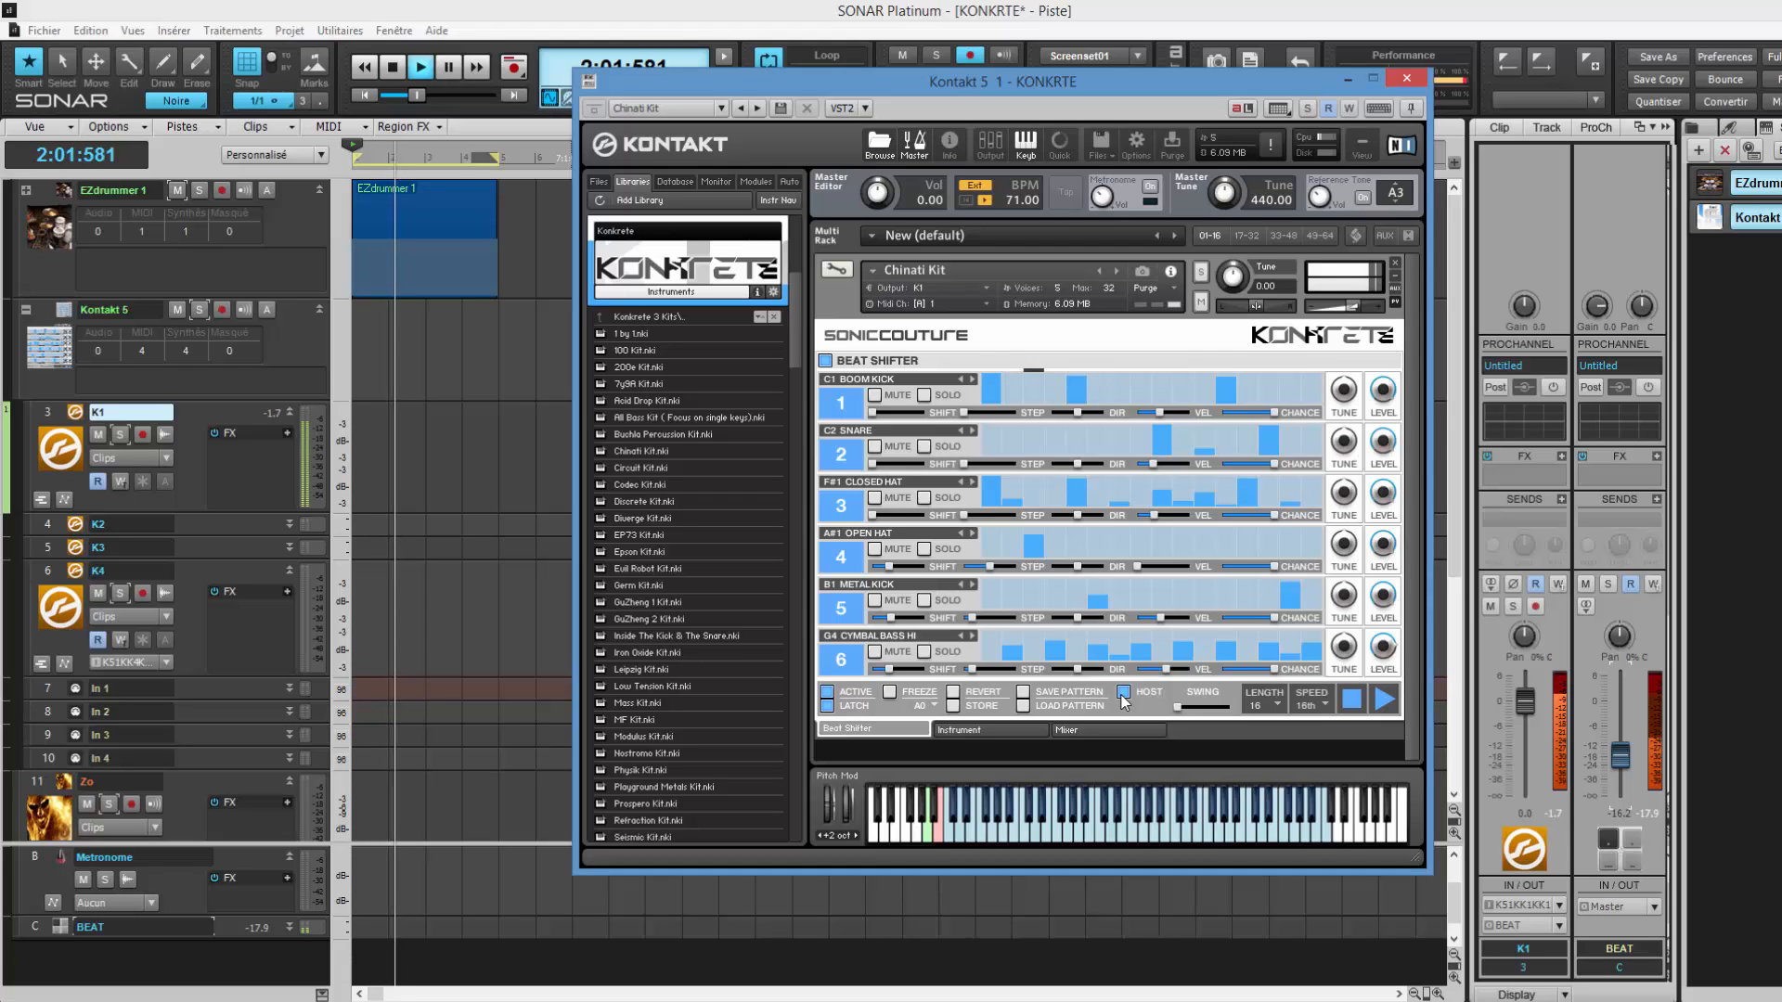
# Mute every Beat Shifter track except Closed Hat, and raise the Closed Hat's Shift amount.
pyautogui.click(874, 395)
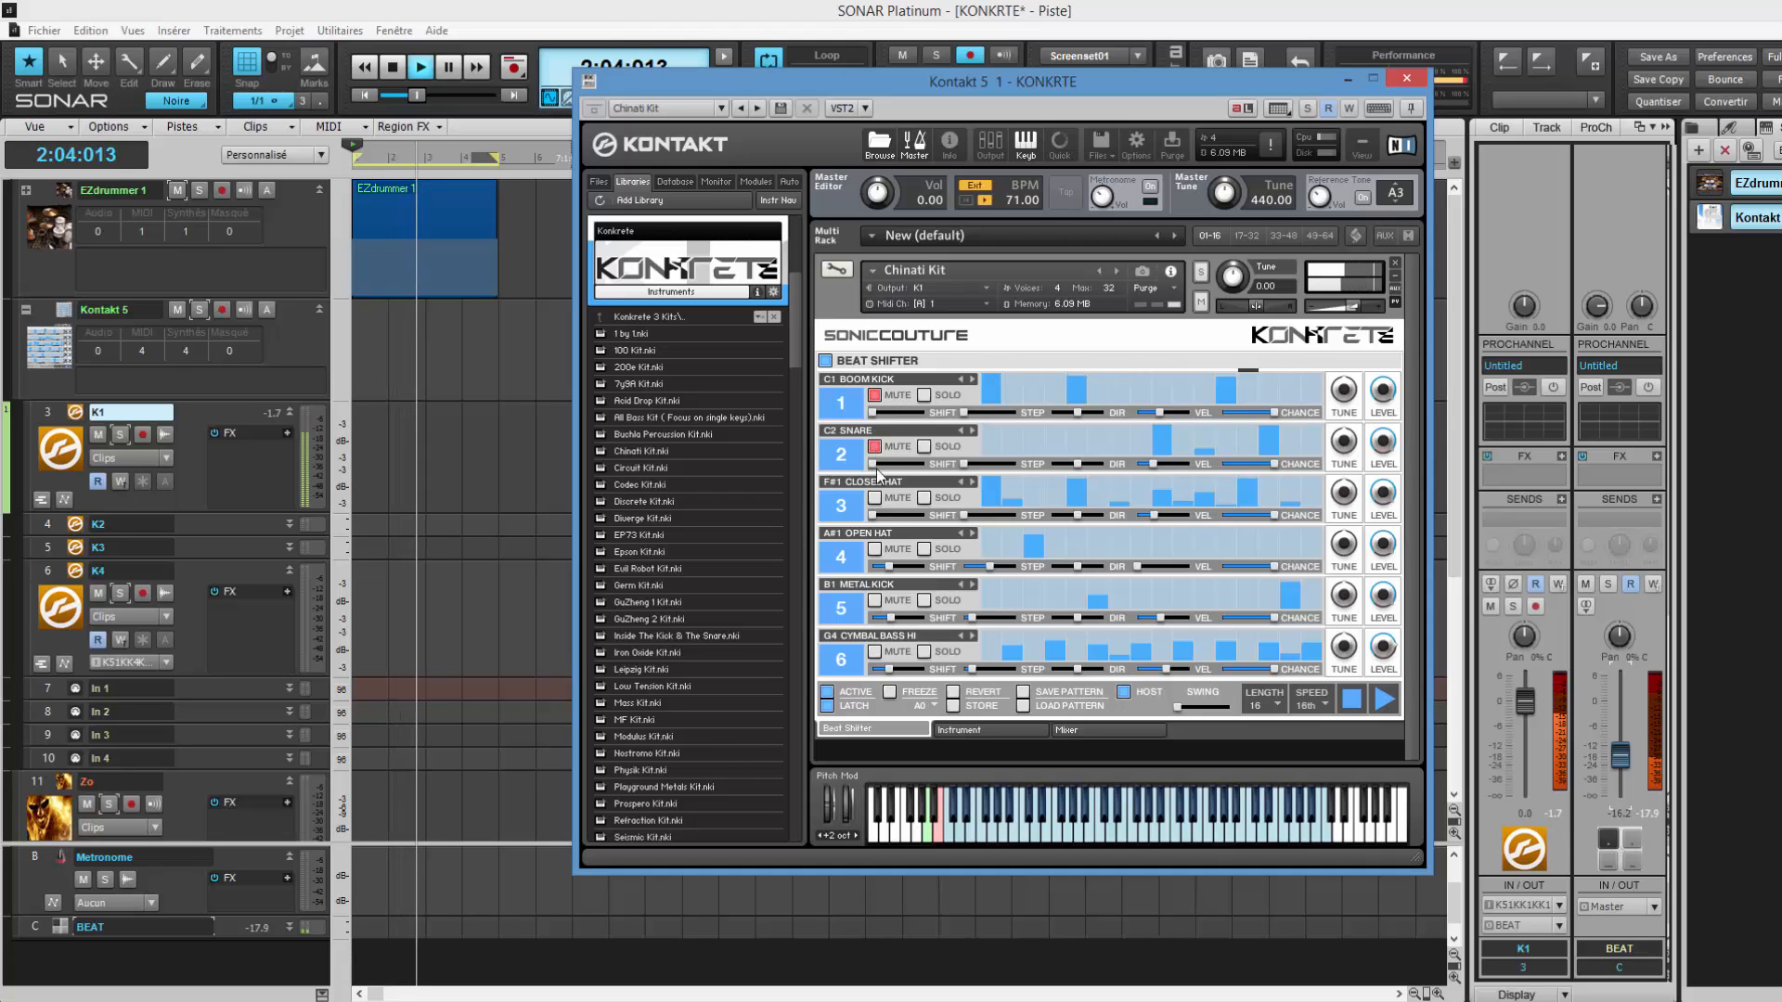
pyautogui.click(873, 548)
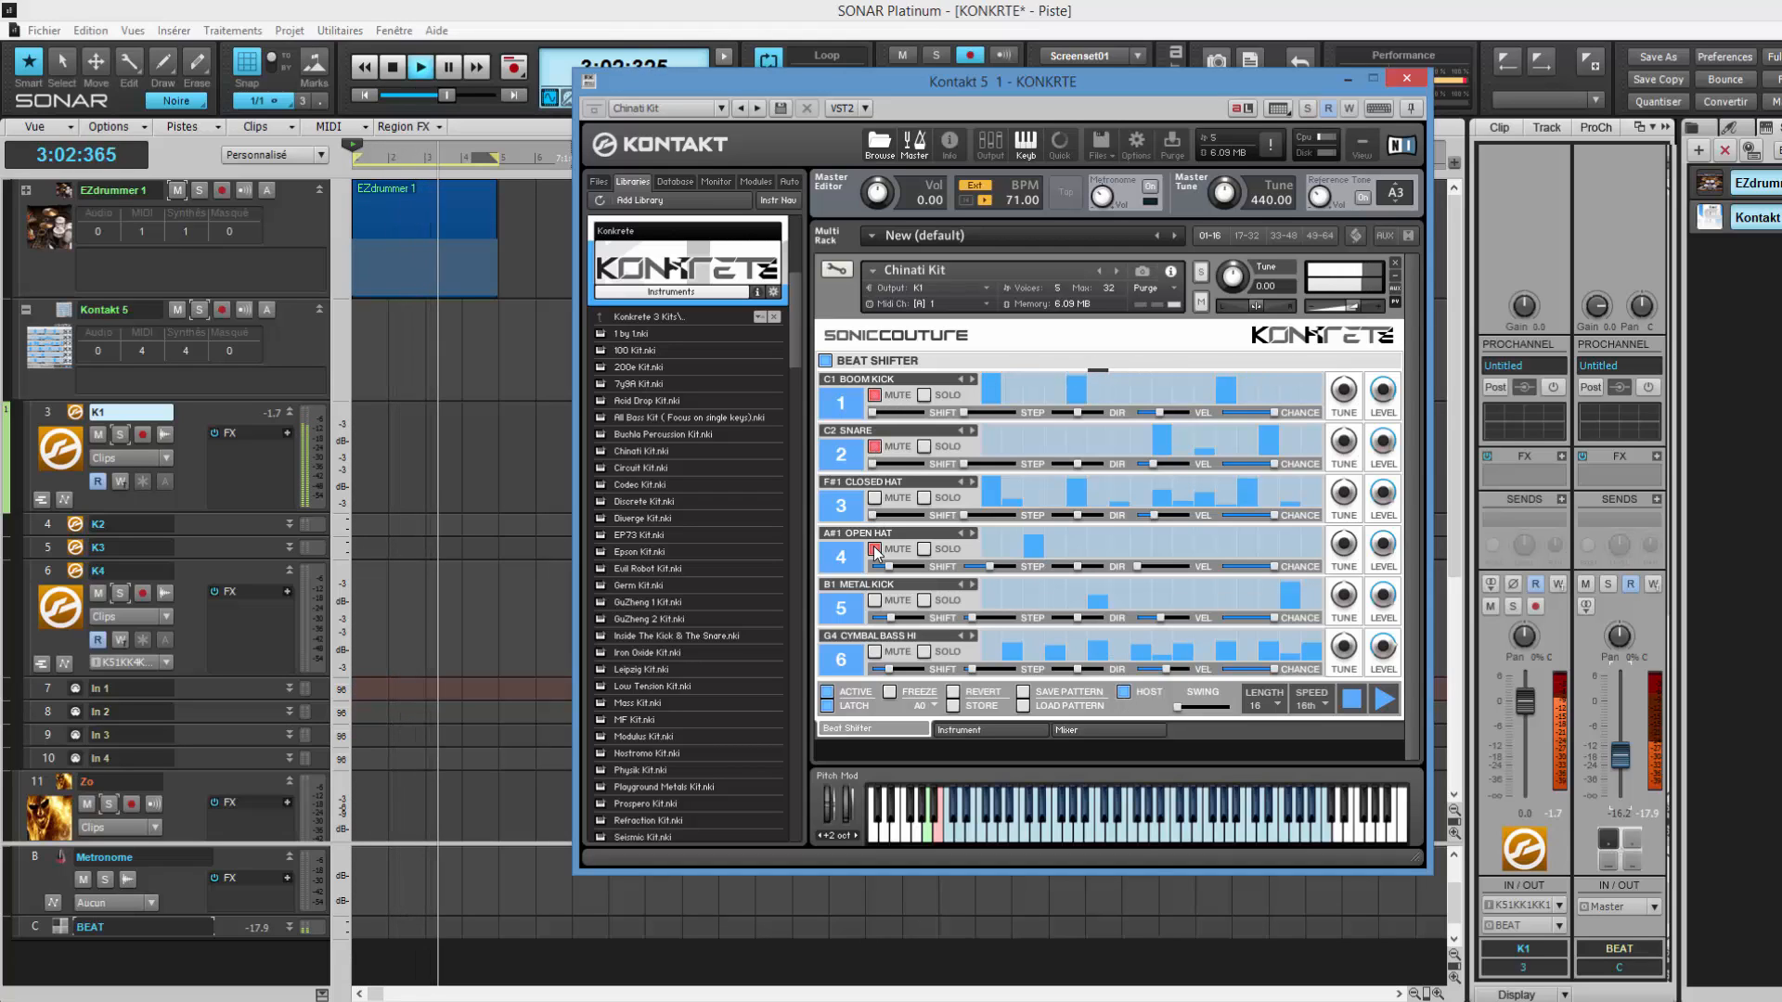
pyautogui.click(874, 599)
pyautogui.click(874, 650)
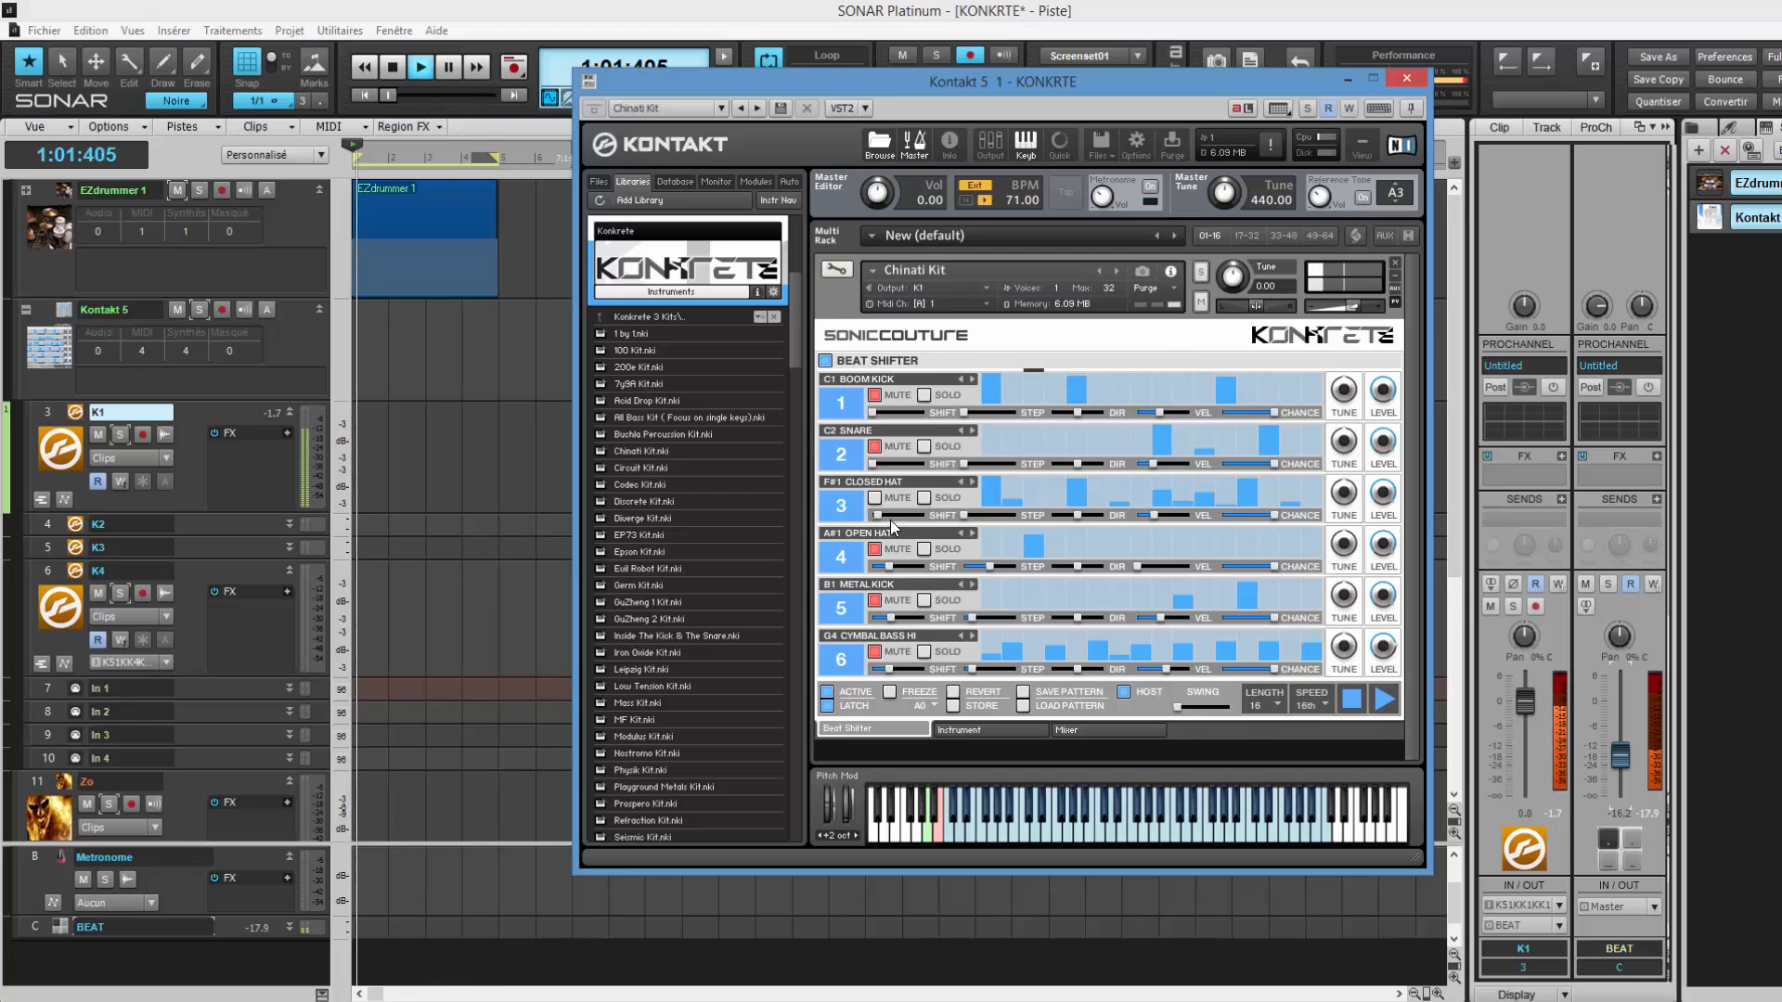
pyautogui.moveTo(889, 516); pyautogui.dragTo(906, 517)
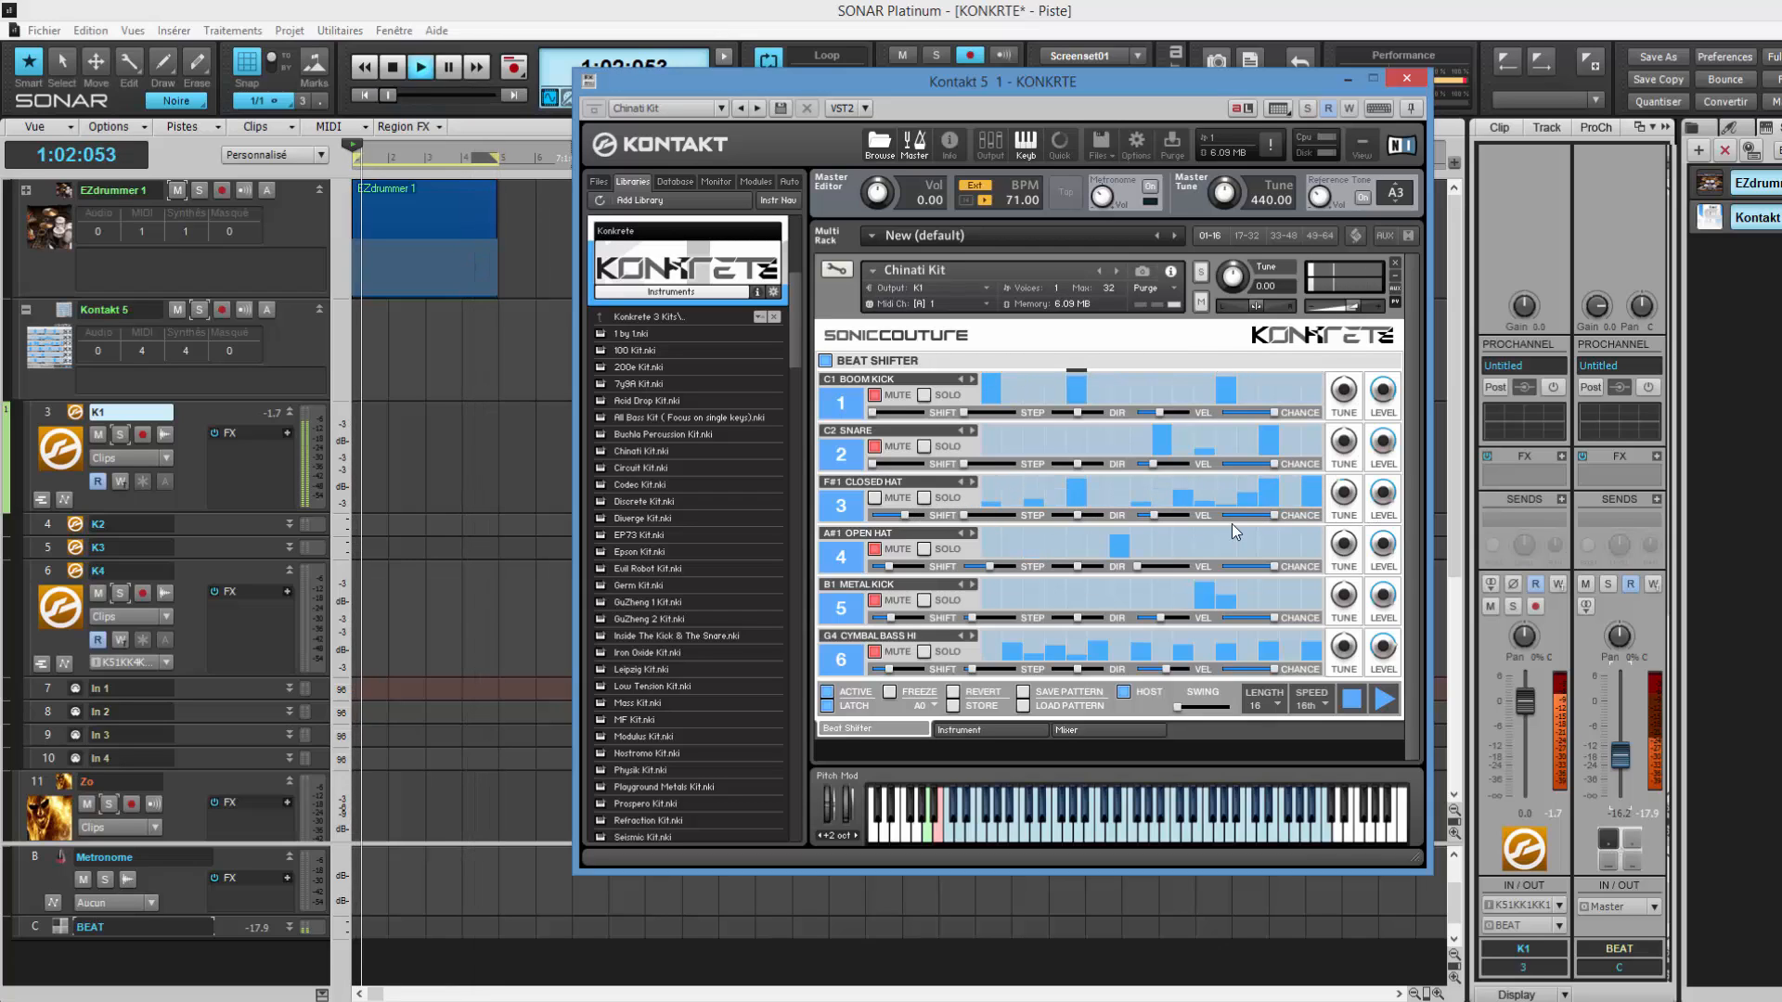
# Adjust the Closed Hat's Space 2 send and raise the rate of its LFO.
pyautogui.click(993, 730)
pyautogui.moveTo(1170, 682)
pyautogui.mouseDown()
pyautogui.moveTo(1148, 602)
pyautogui.moveTo(1187, 685)
pyautogui.mouseUp()
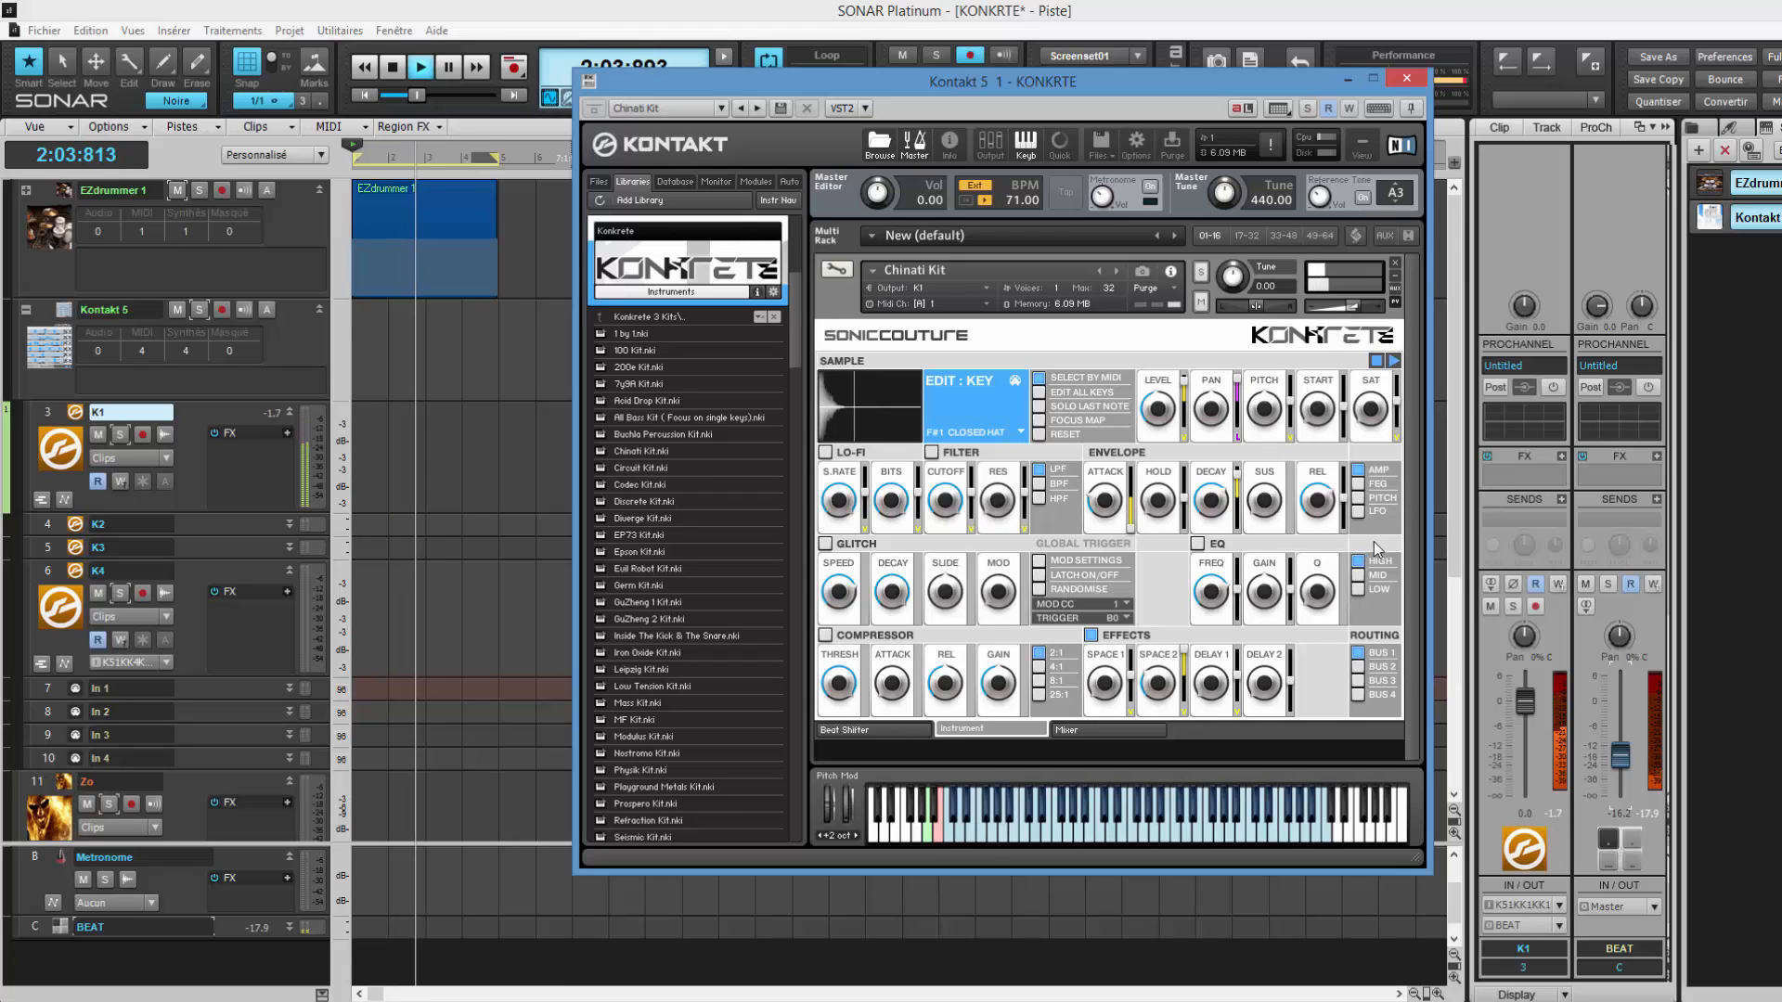
pyautogui.click(1358, 511)
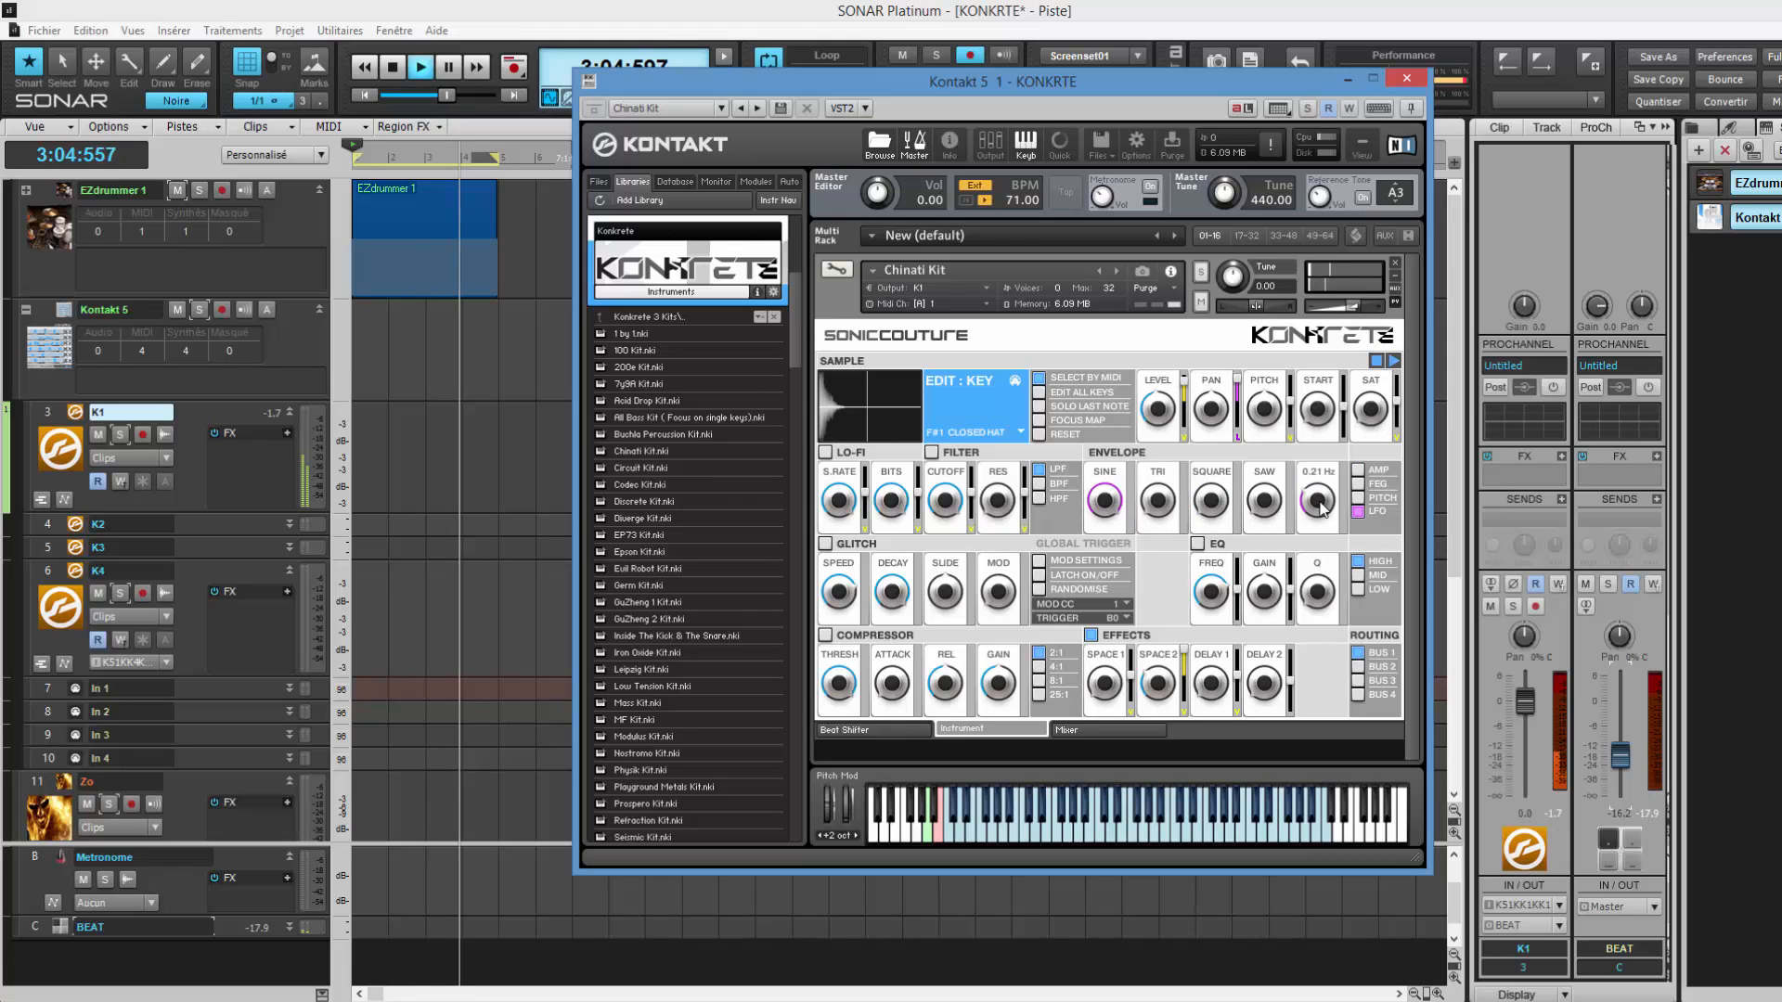
pyautogui.moveTo(1320, 502)
pyautogui.moveTo(1321, 494); pyautogui.dragTo(1323, 465)
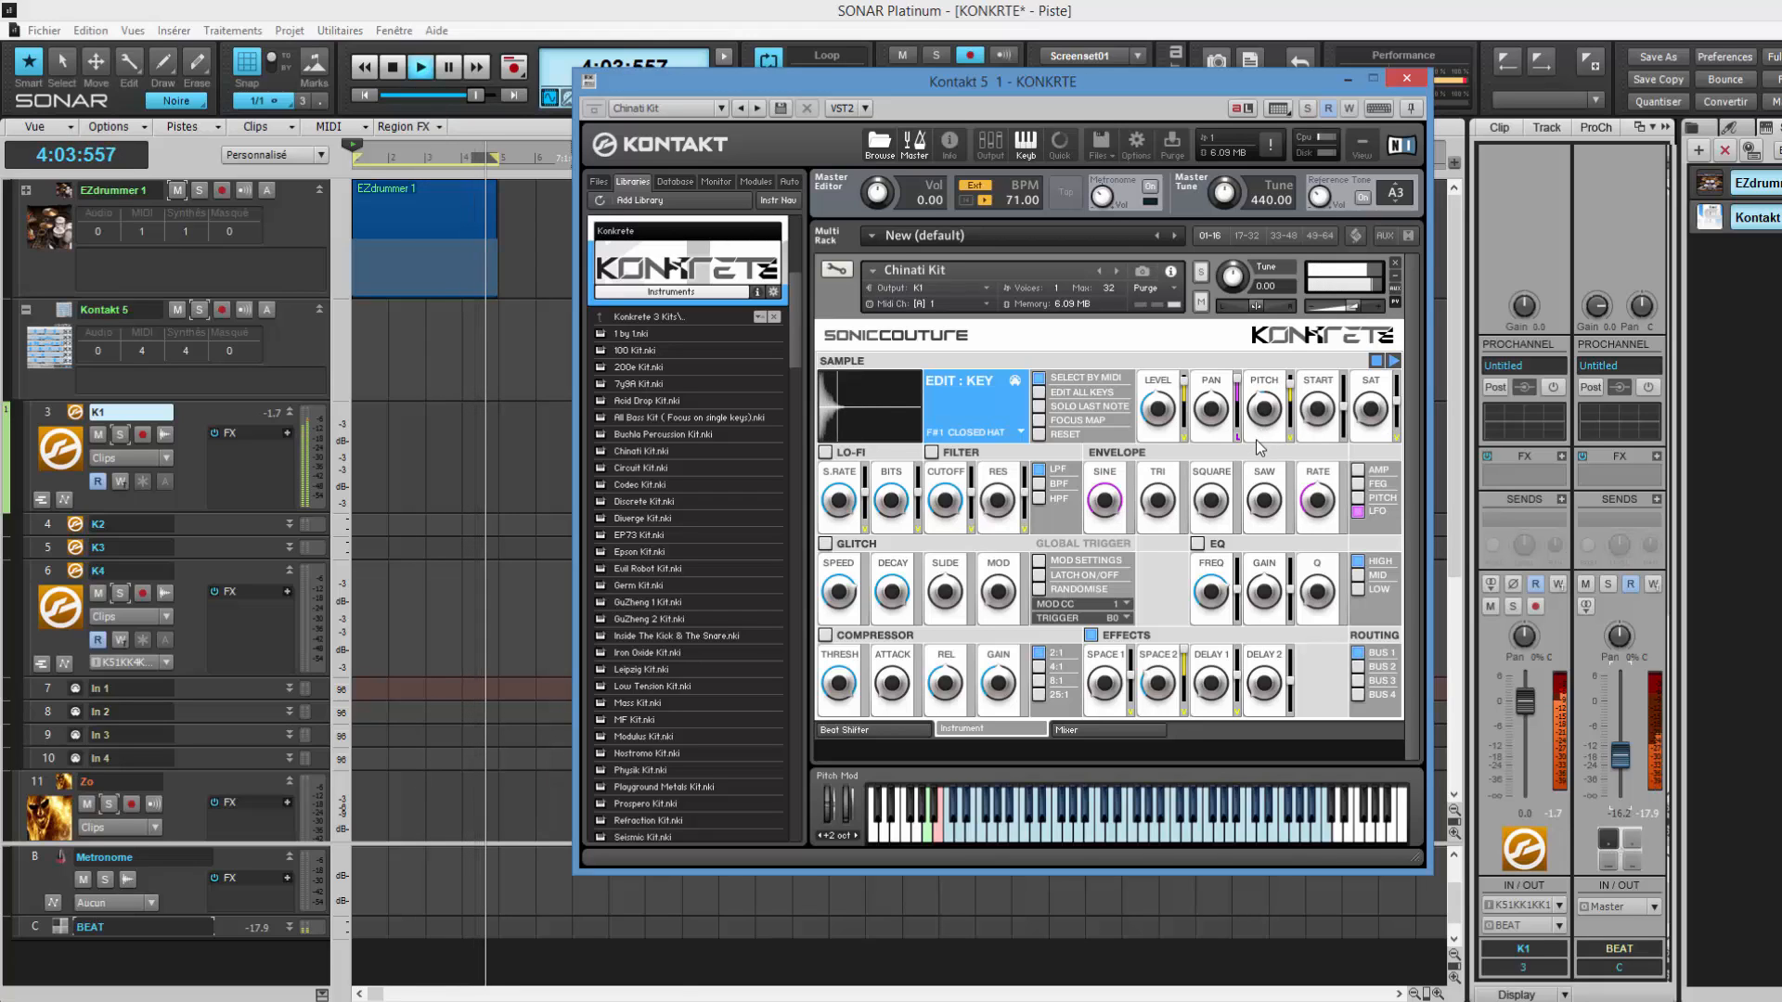
# Raise and lower the Attack of the Closed Hat's amp envelope to compare the sound.
pyautogui.click(1358, 471)
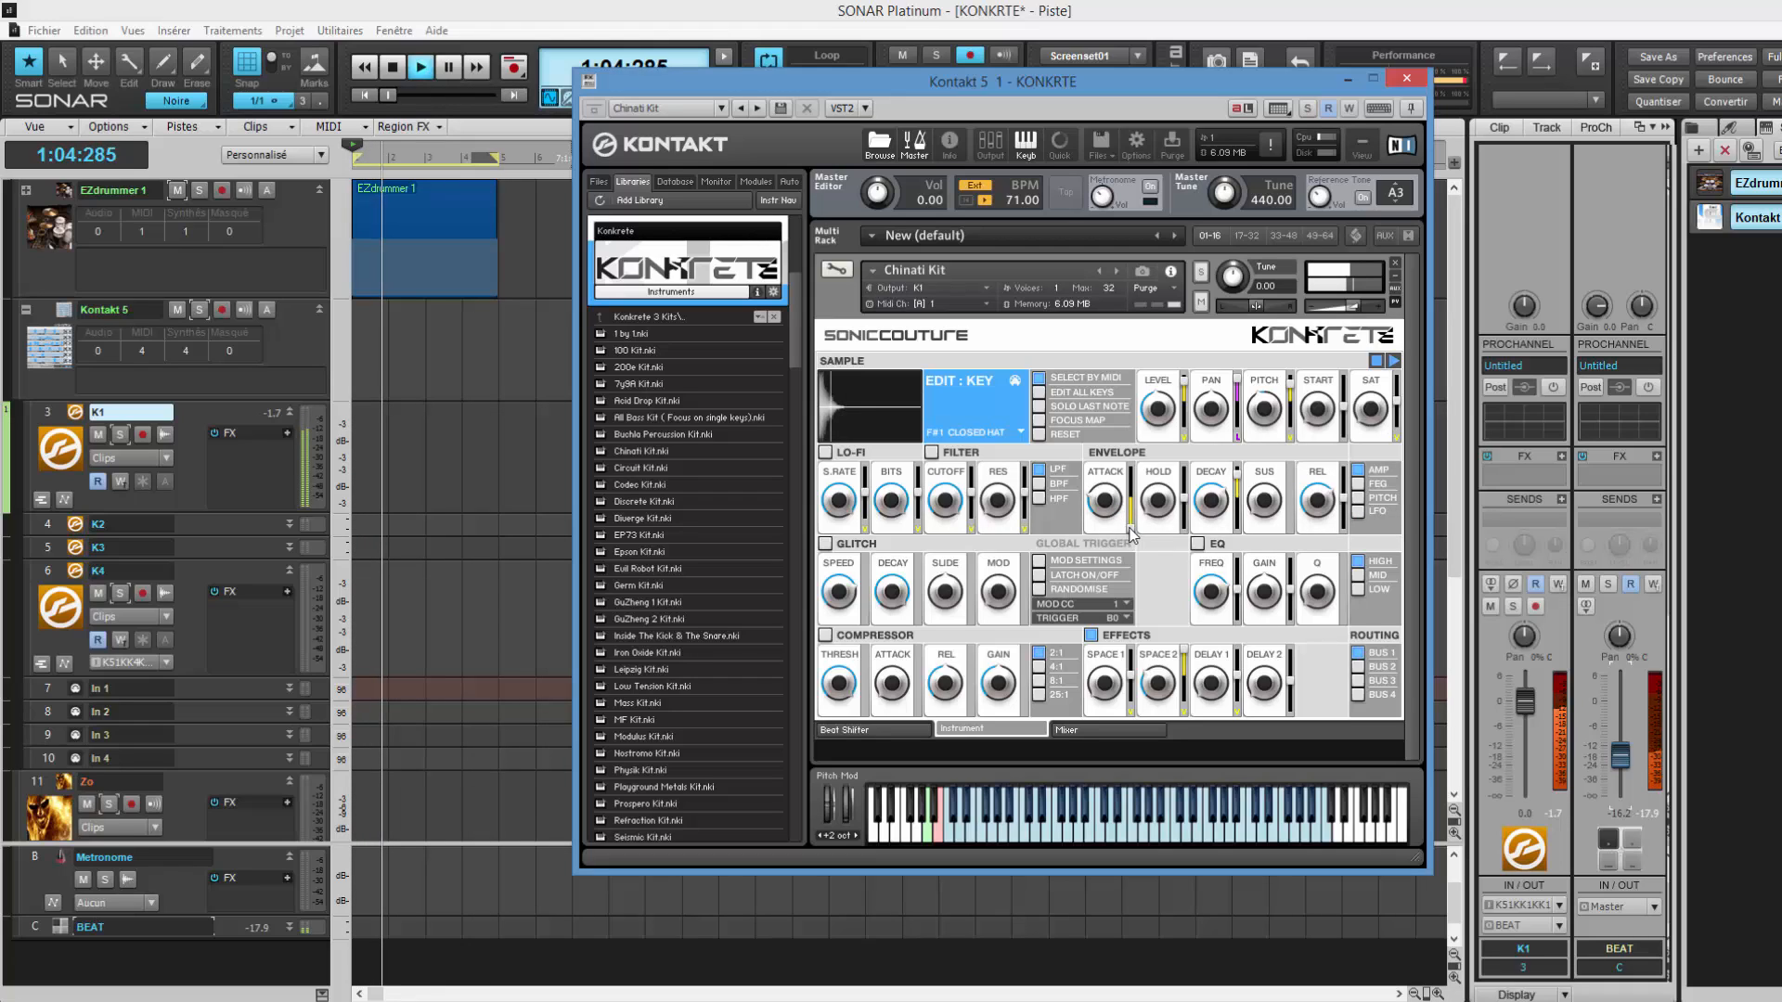
pyautogui.moveTo(1110, 479)
pyautogui.moveTo(1110, 479); pyautogui.dragTo(1110, 421)
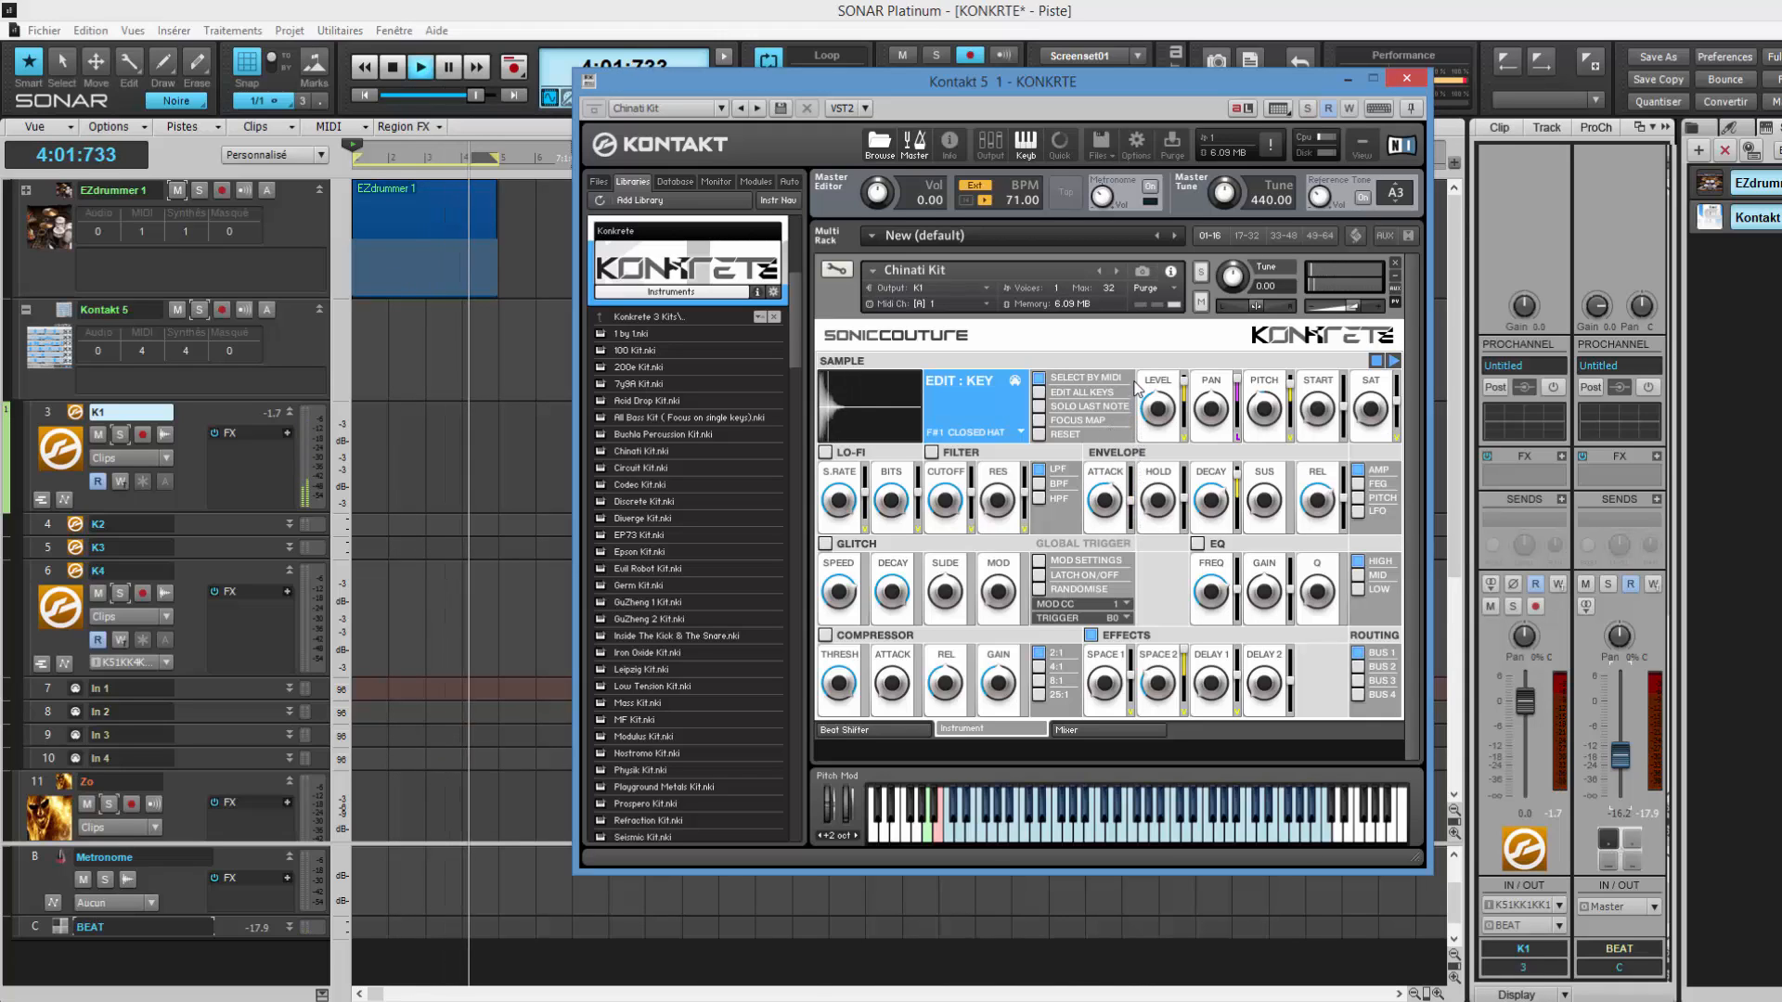
pyautogui.moveTo(1098, 504); pyautogui.dragTo(1106, 563)
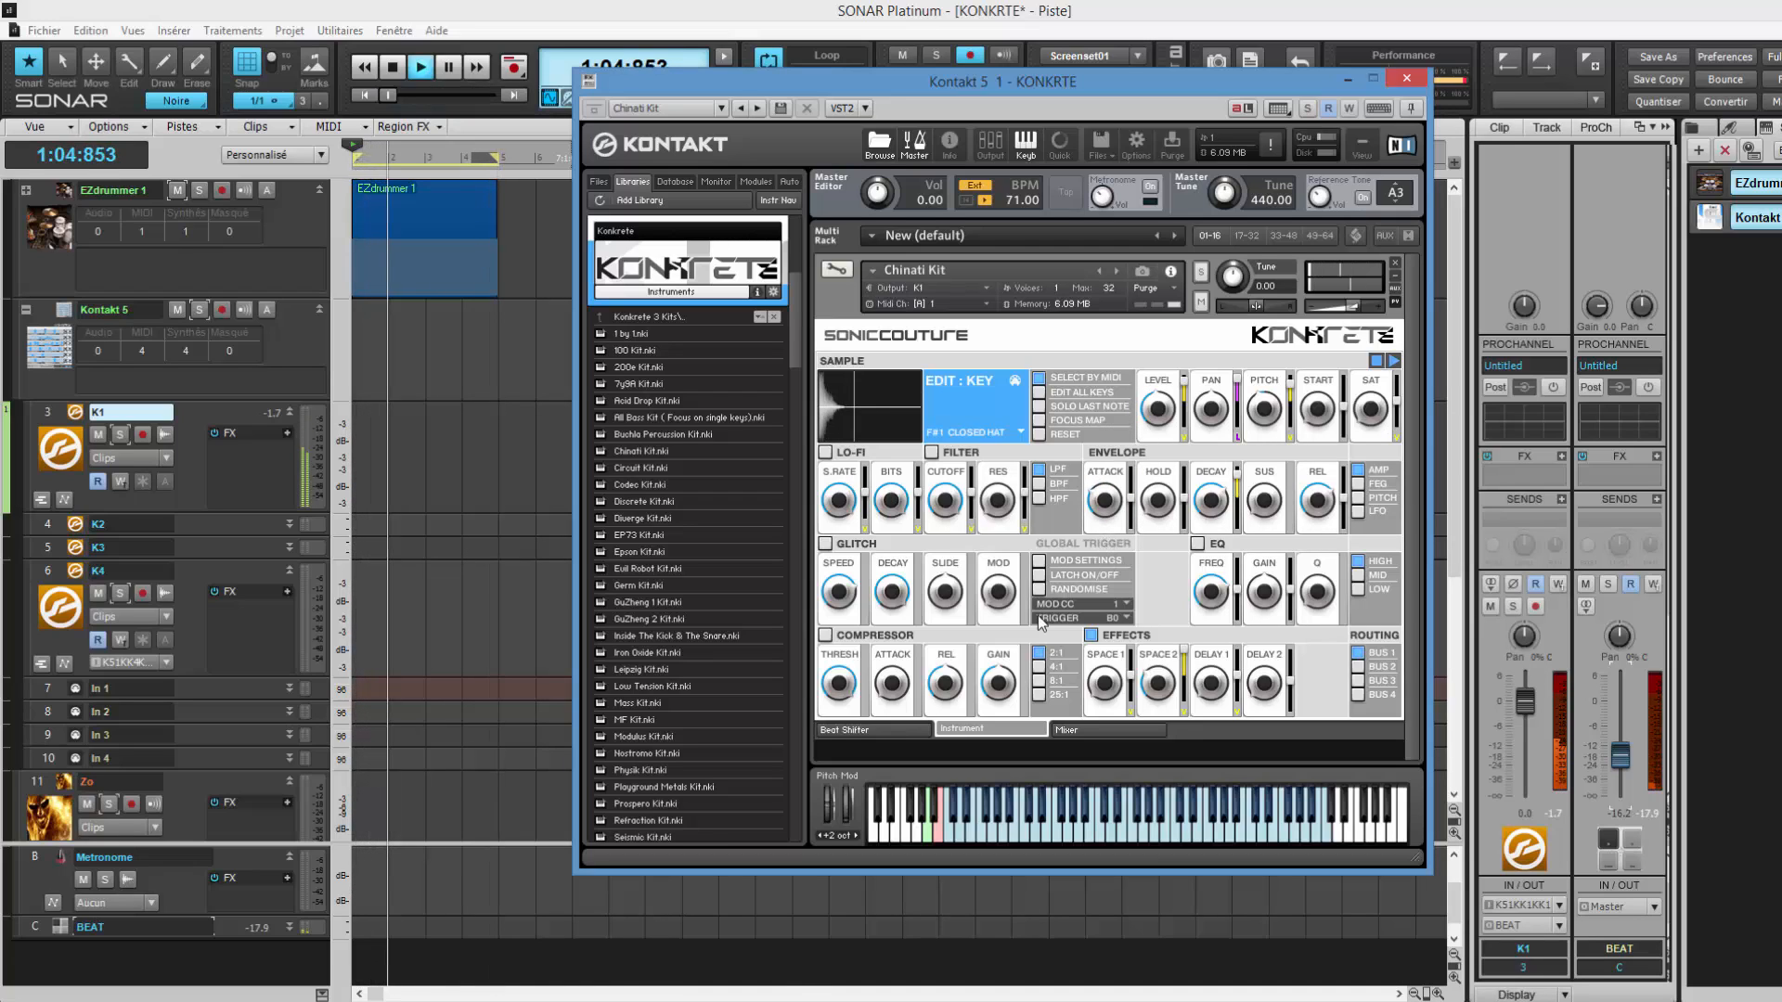
# Unmute the Boom Kick, Snare, Open Hat and Metal Kick tracks in the Beat Shifter.
pyautogui.click(896, 731)
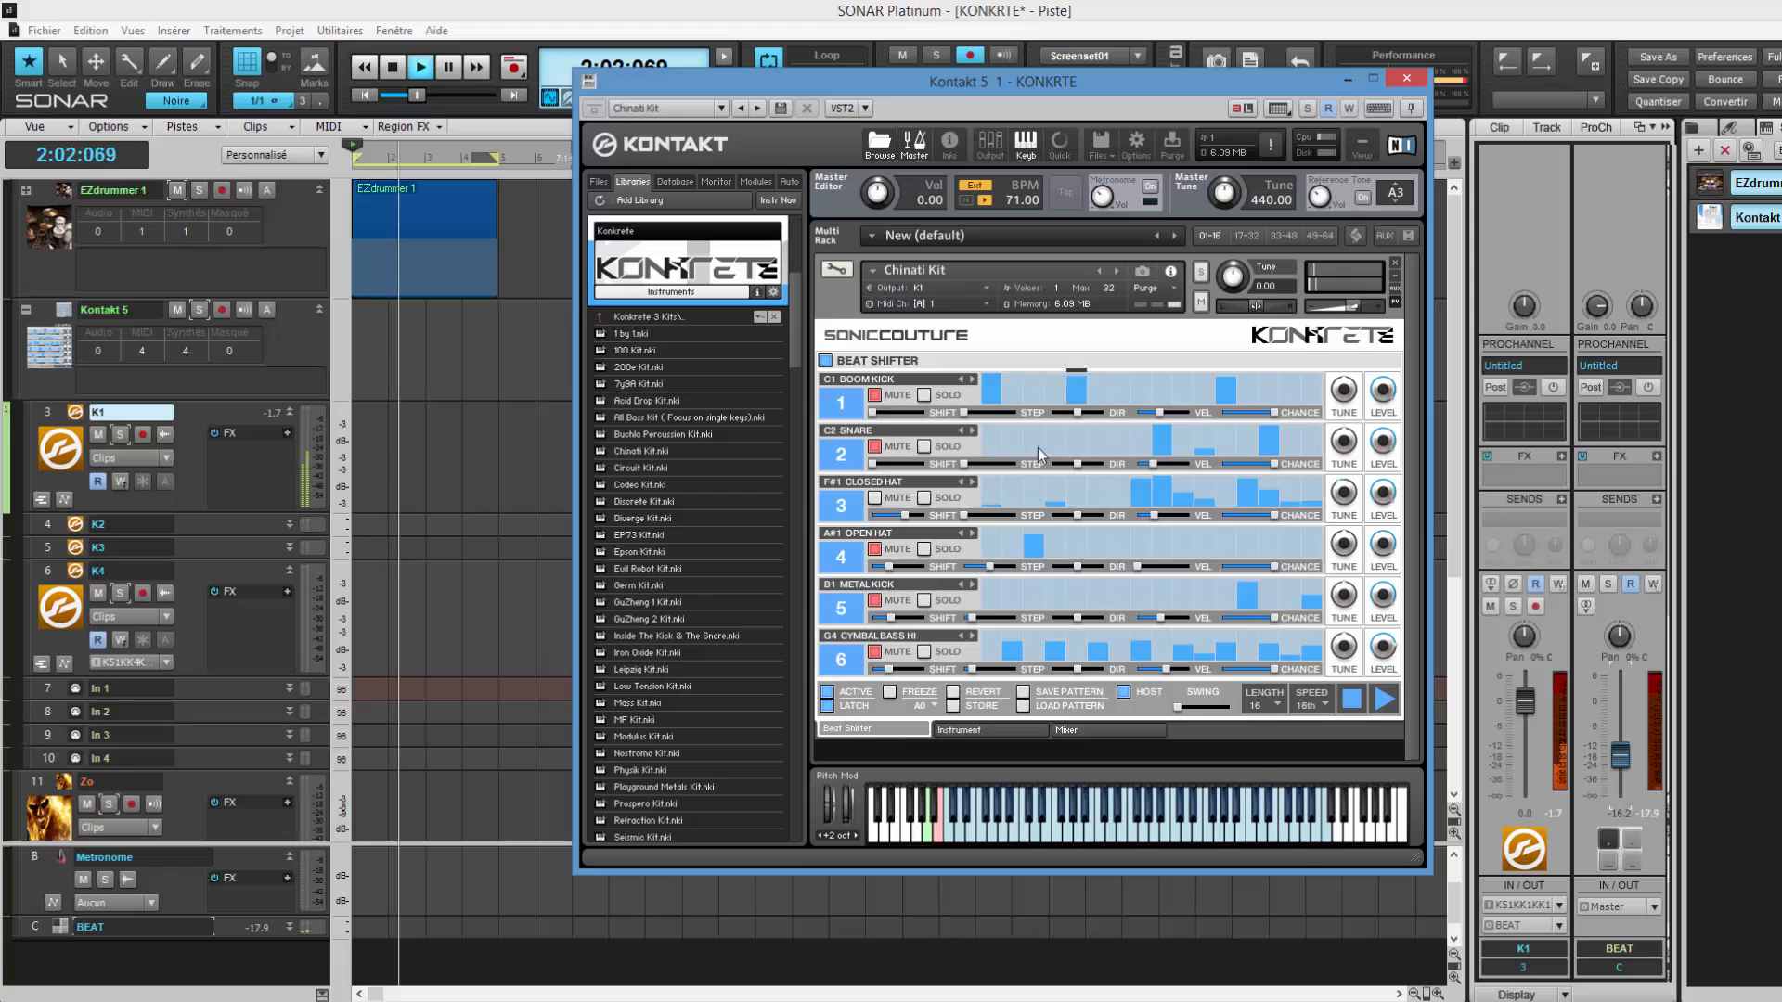
pyautogui.click(875, 394)
pyautogui.click(875, 549)
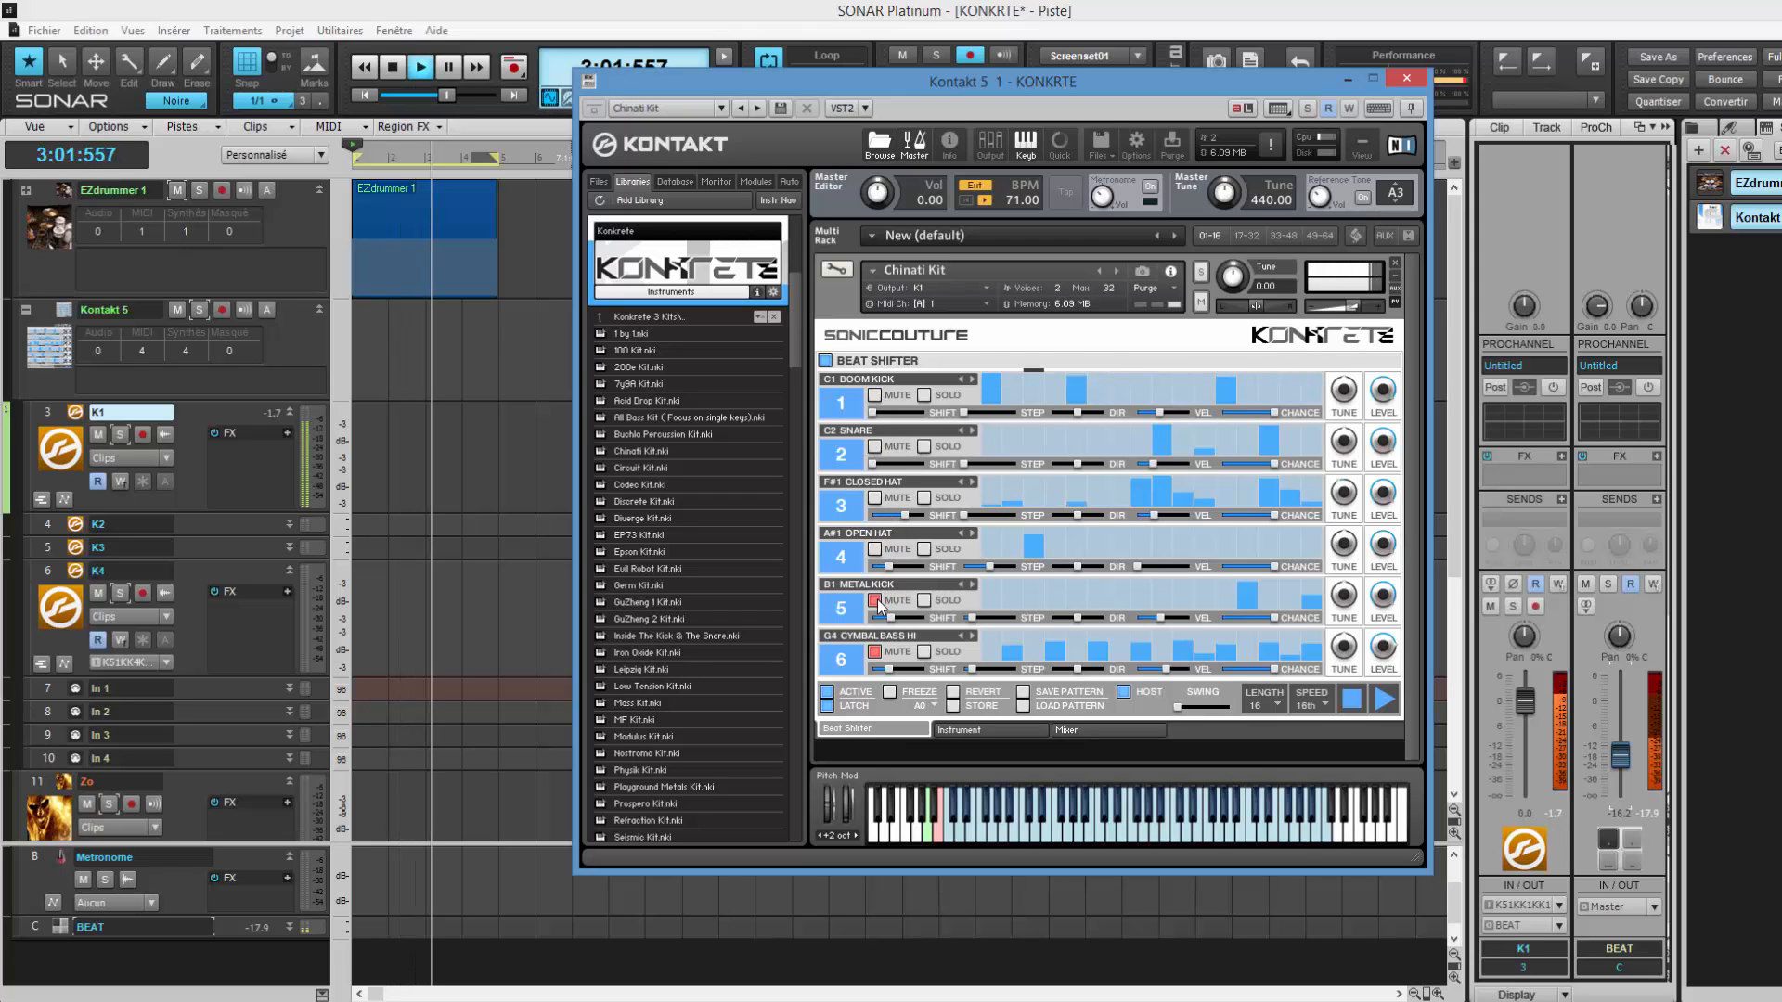
pyautogui.click(875, 601)
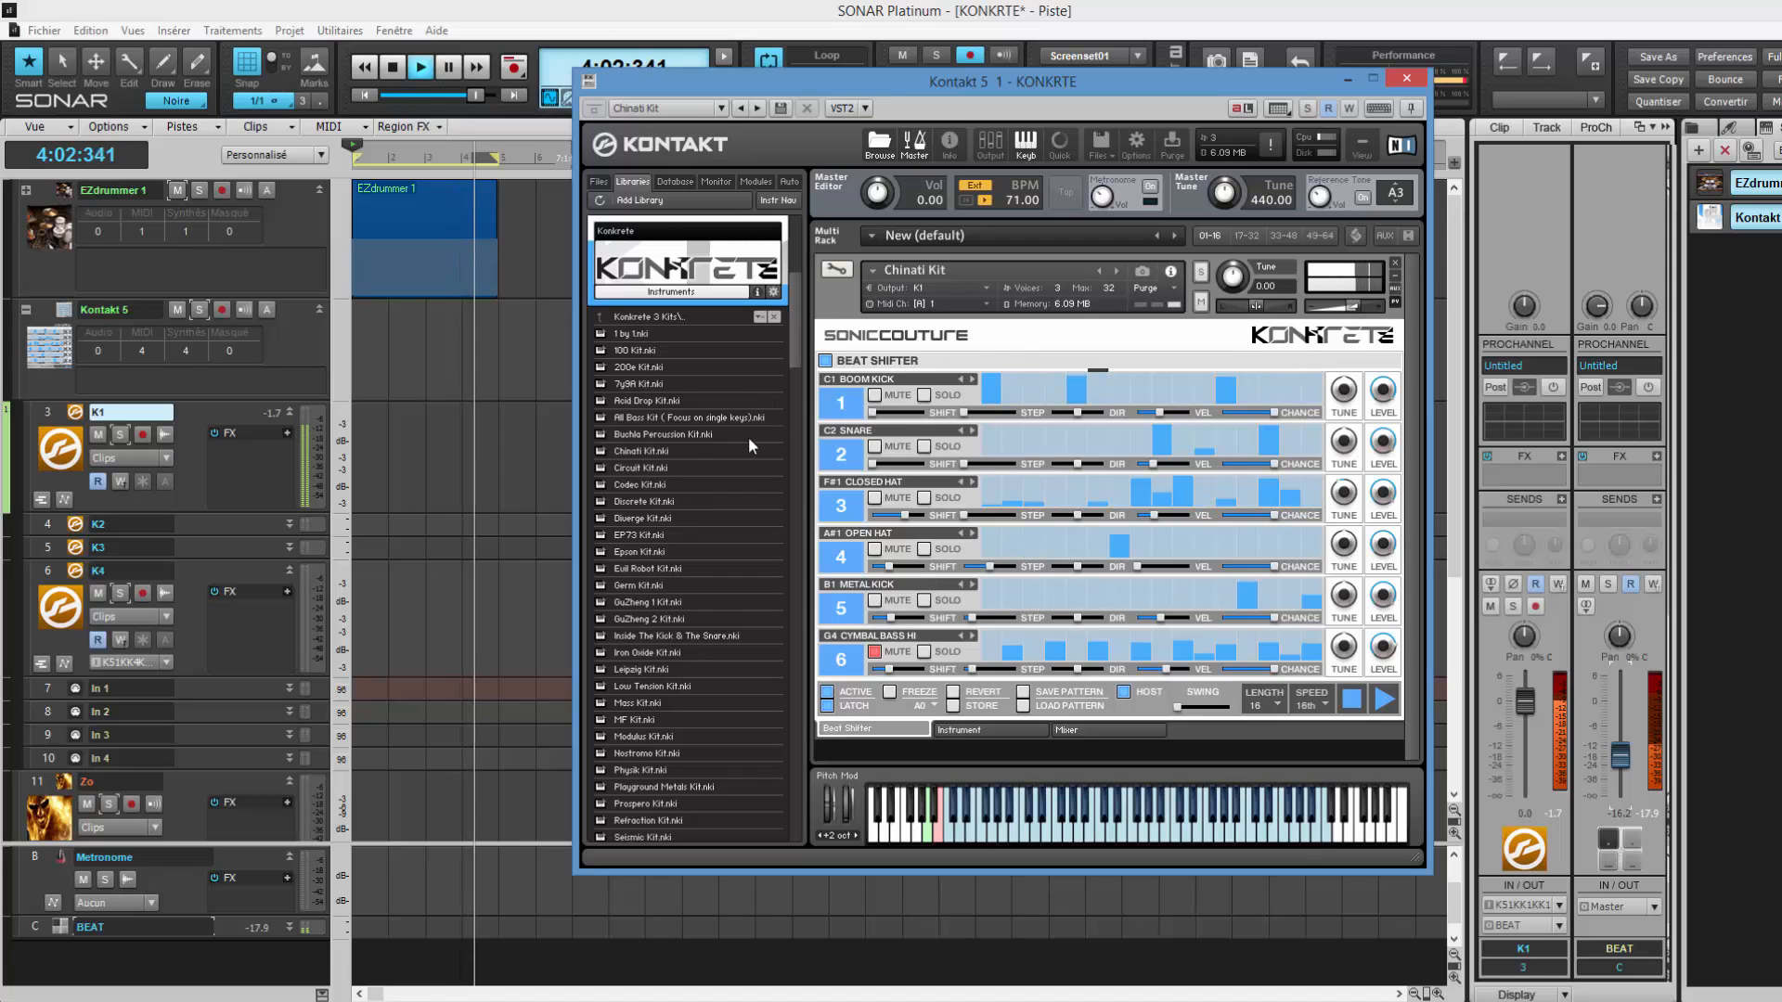
# Load the Circuit Kit, play its Beat Shifter pattern active and synced to the host, and solo the Zo track.
pyautogui.click(1117, 269)
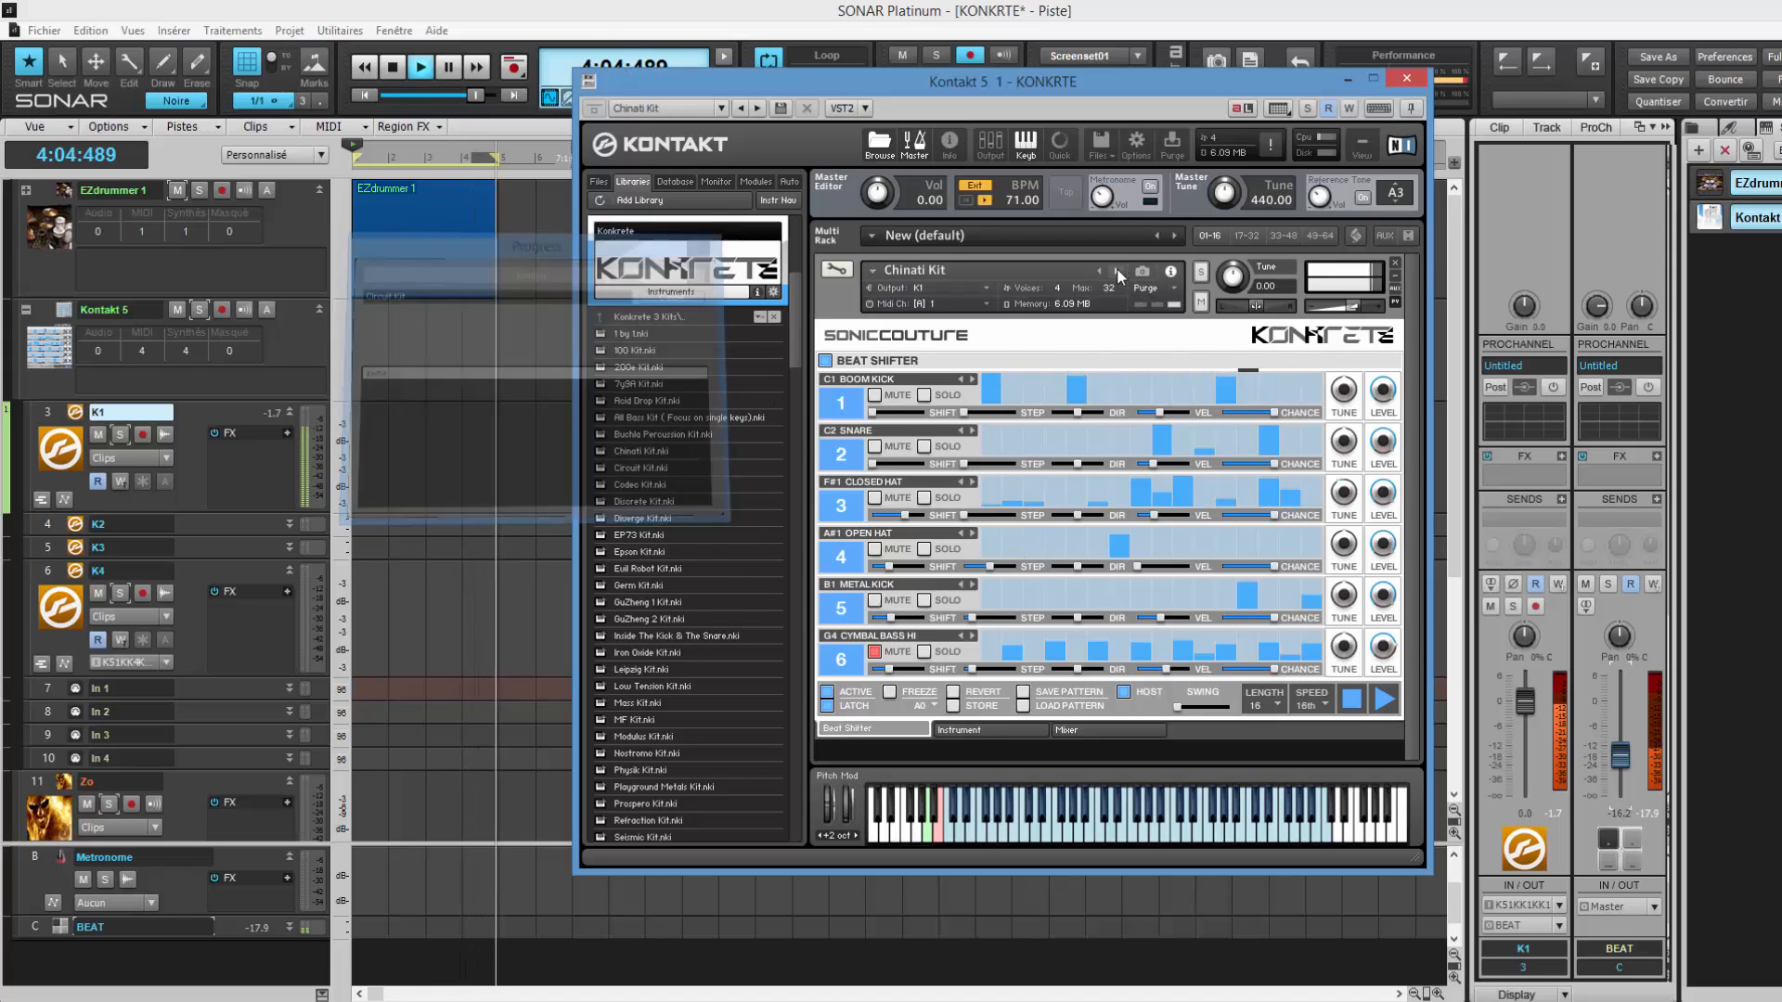
pyautogui.press('space')
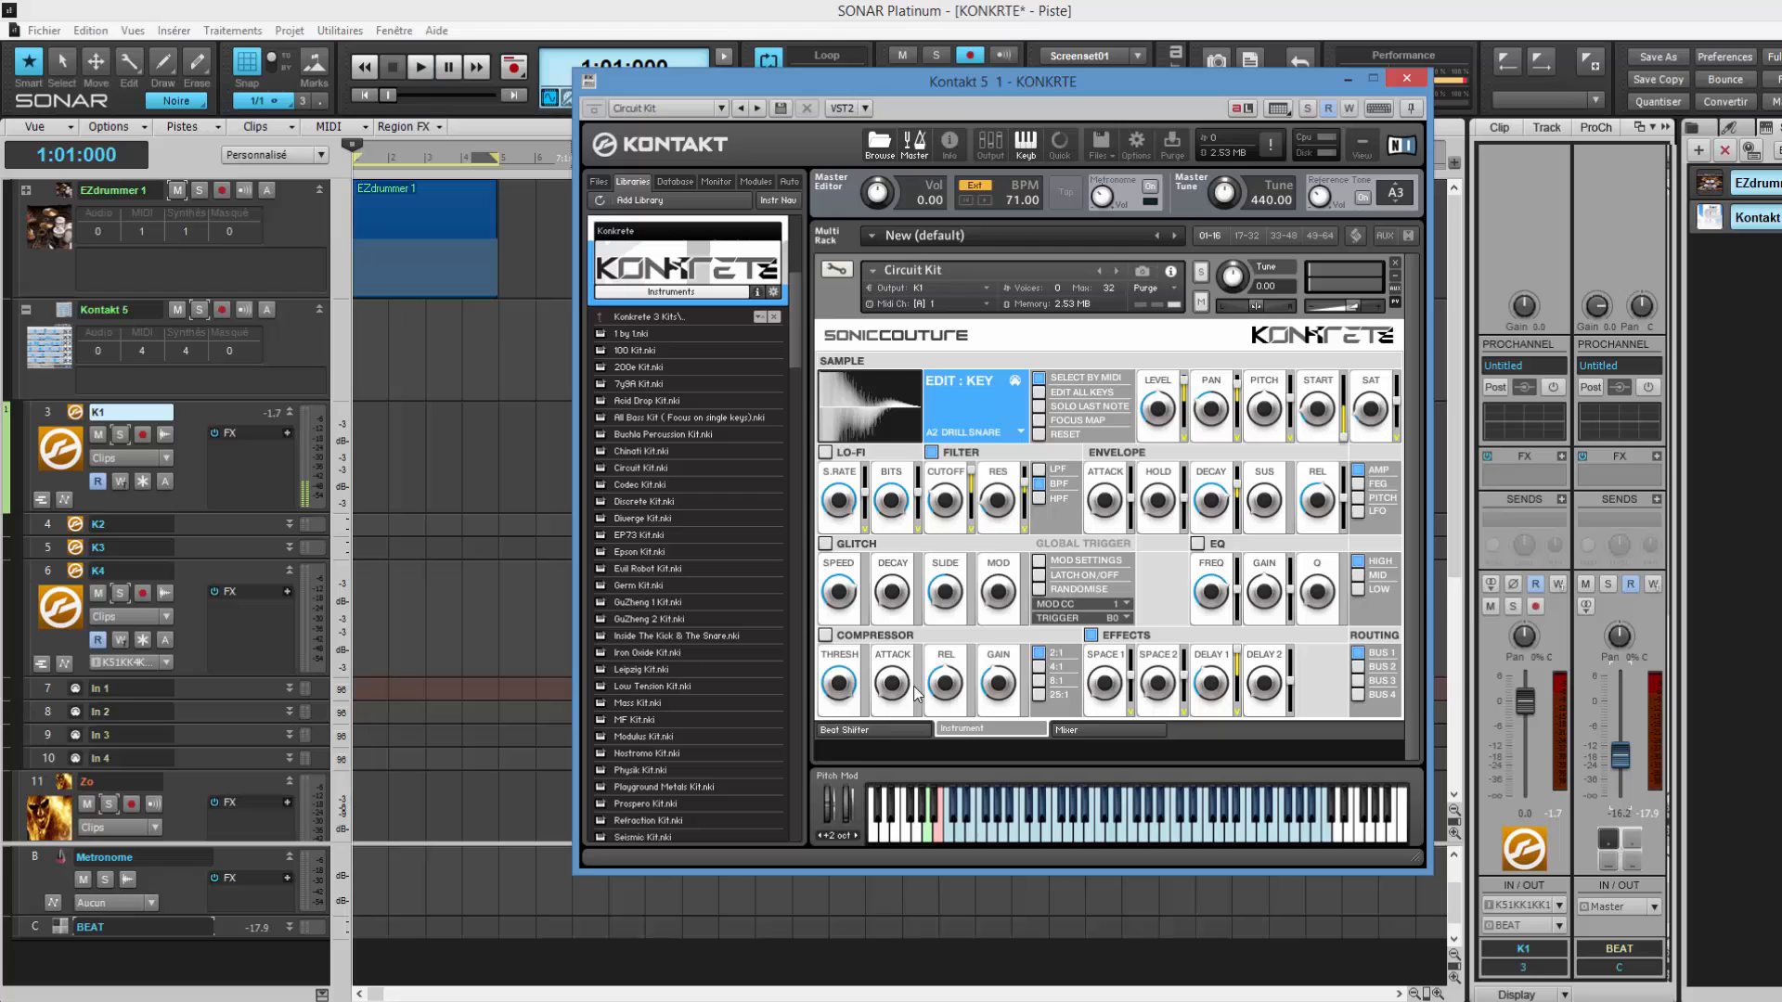
pyautogui.click(877, 731)
pyautogui.click(827, 692)
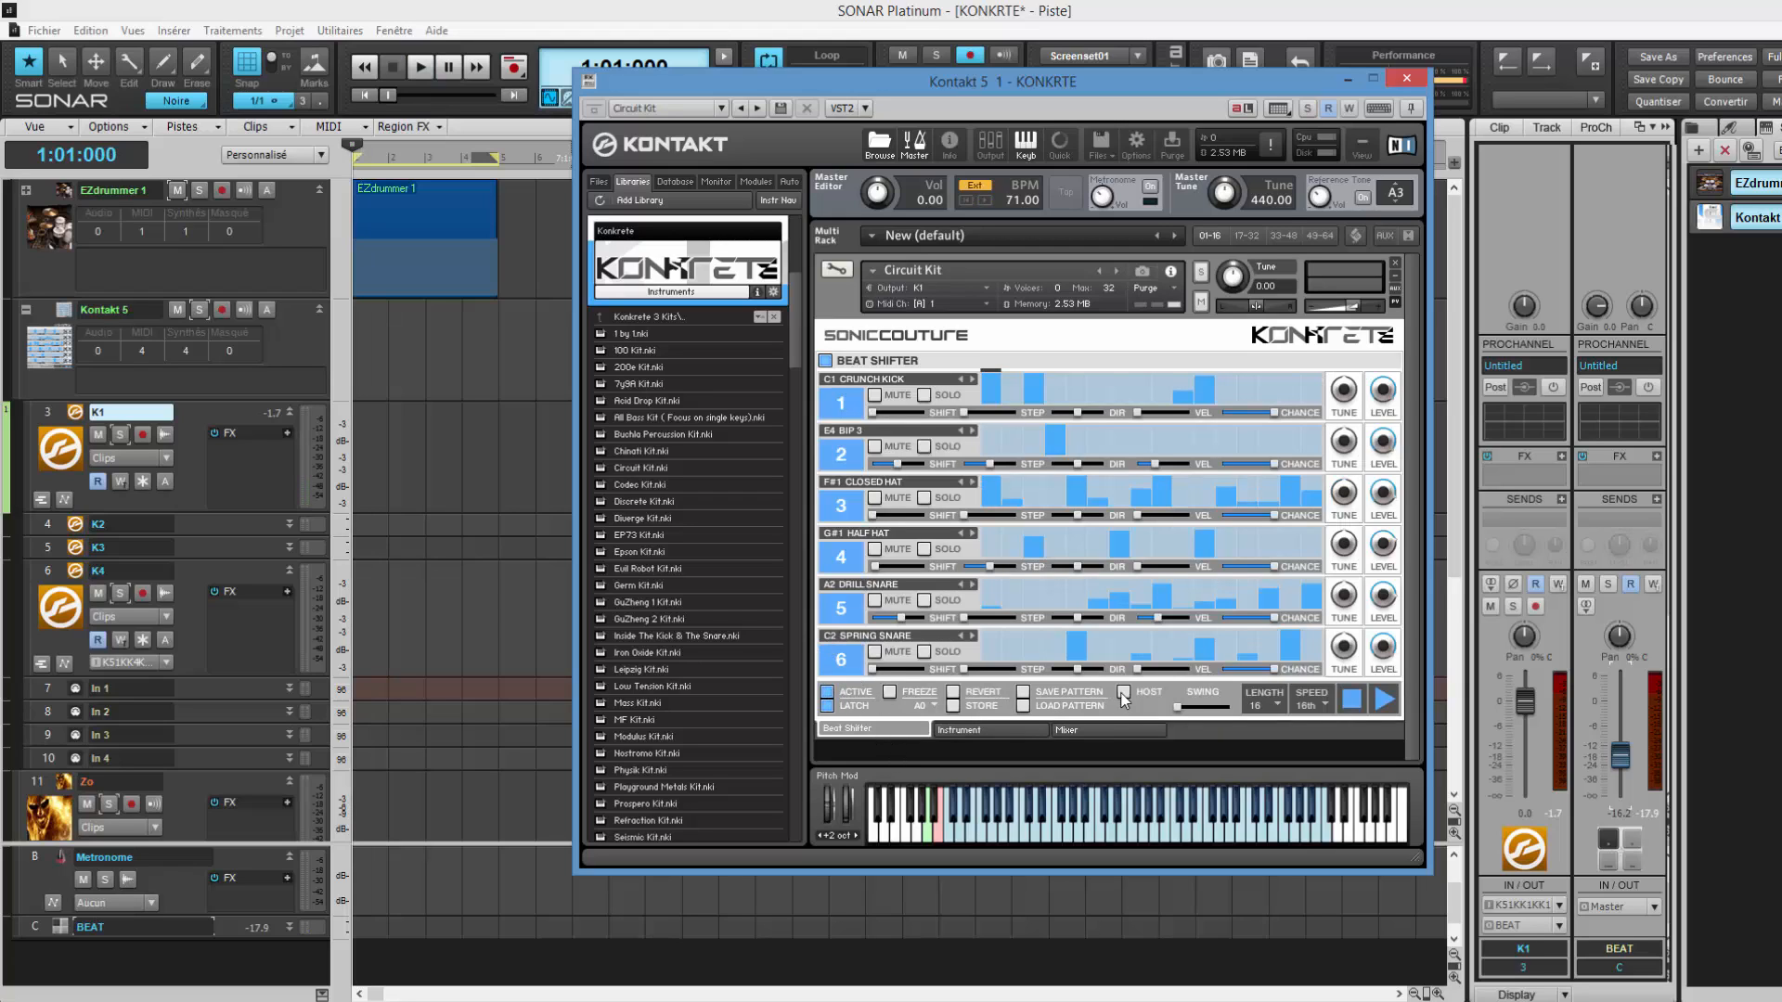
pyautogui.press('space')
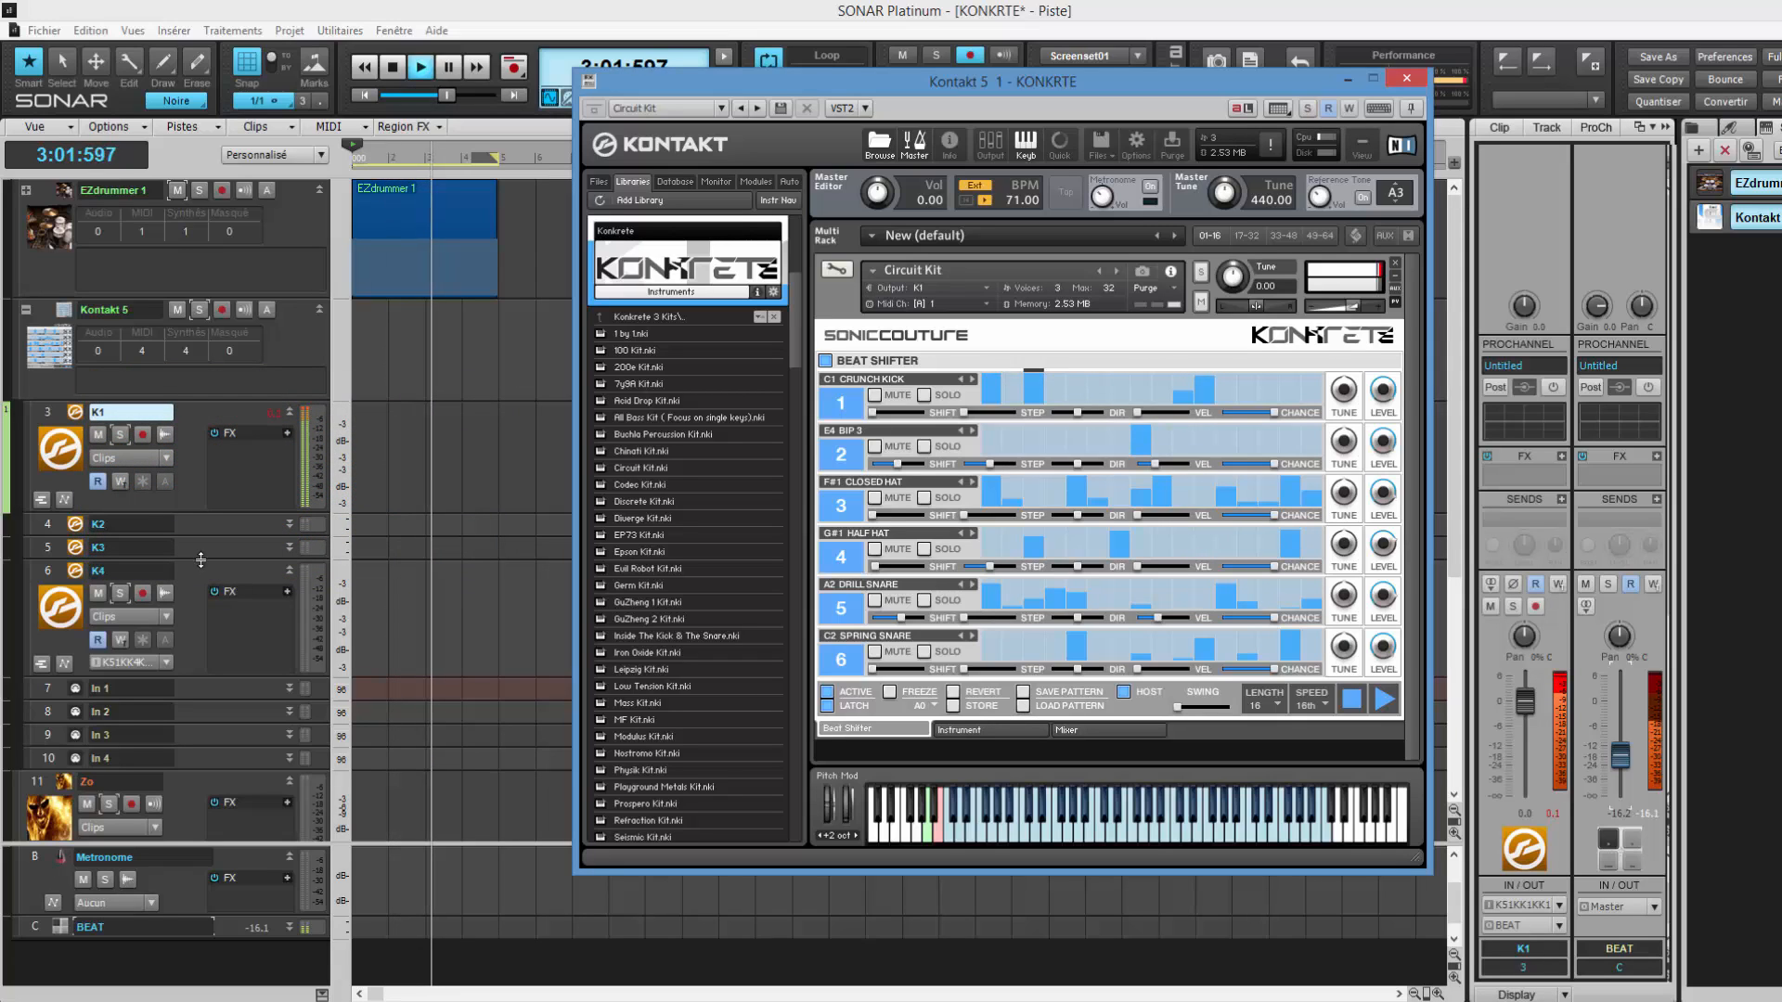
pyautogui.click(109, 803)
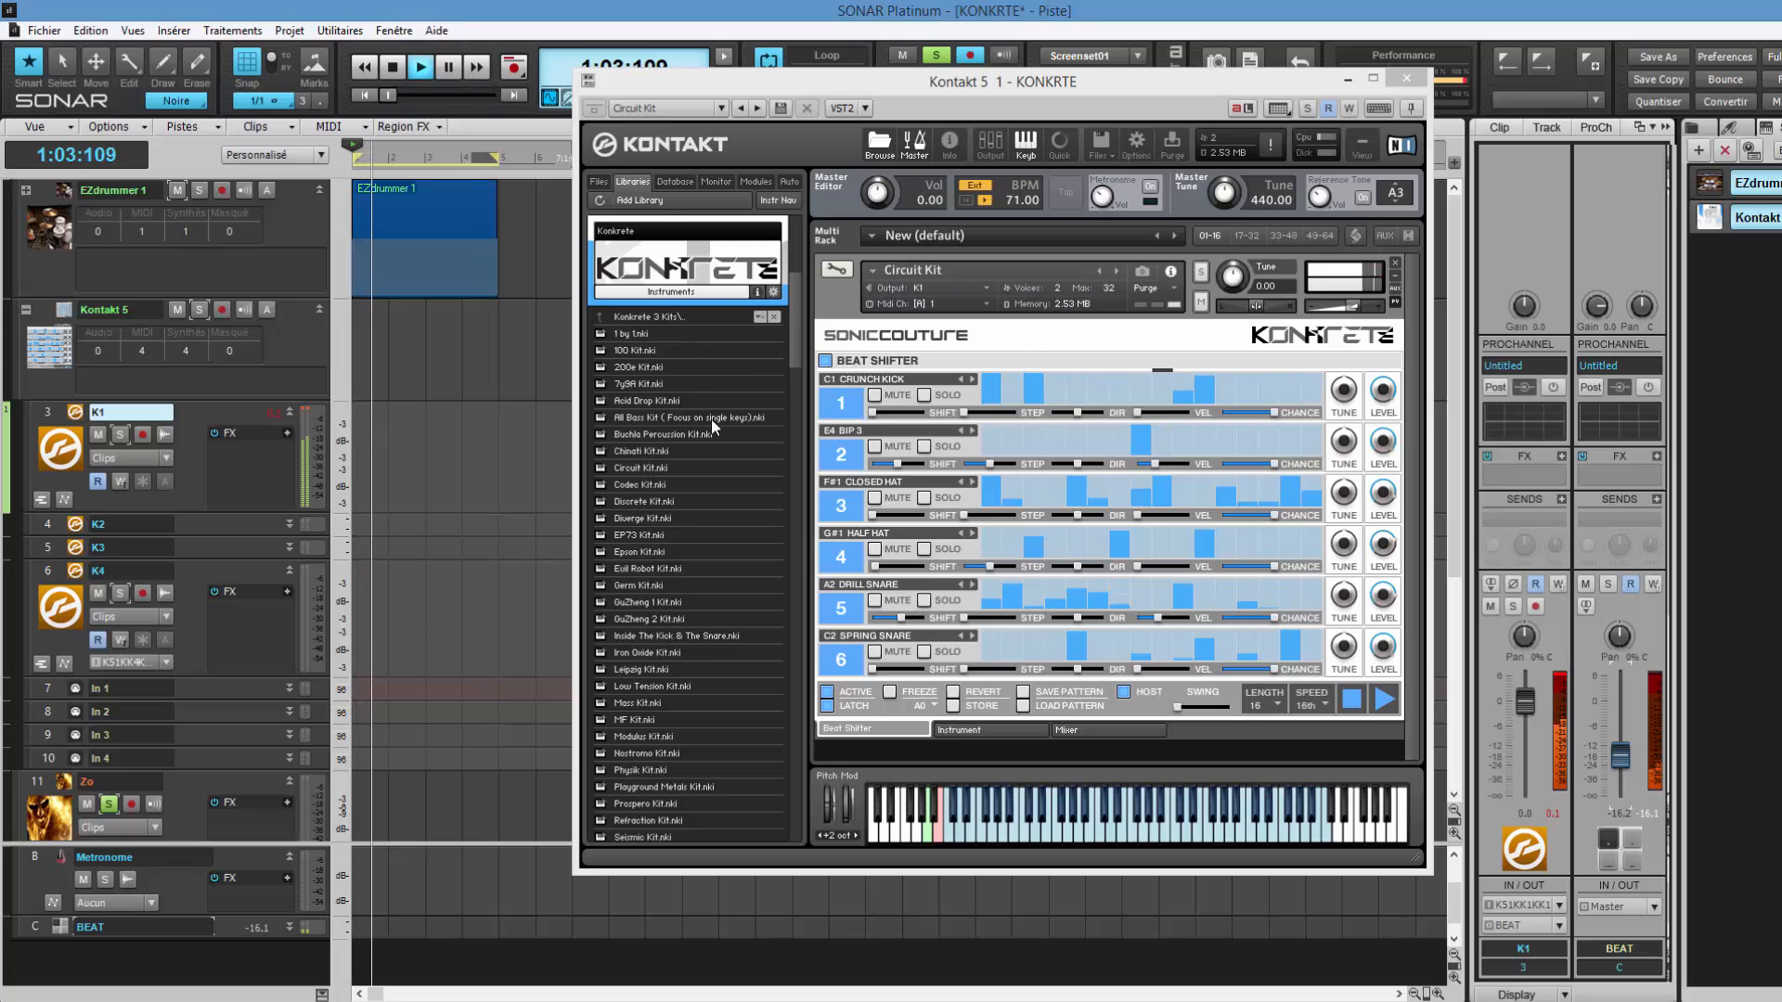
# Browse the contents of the Konkrete 1 Kits and Konkrete 2 Kits folders and return to the library's folder list.
pyautogui.click(654, 423)
pyautogui.scroll(3, 657, 465)
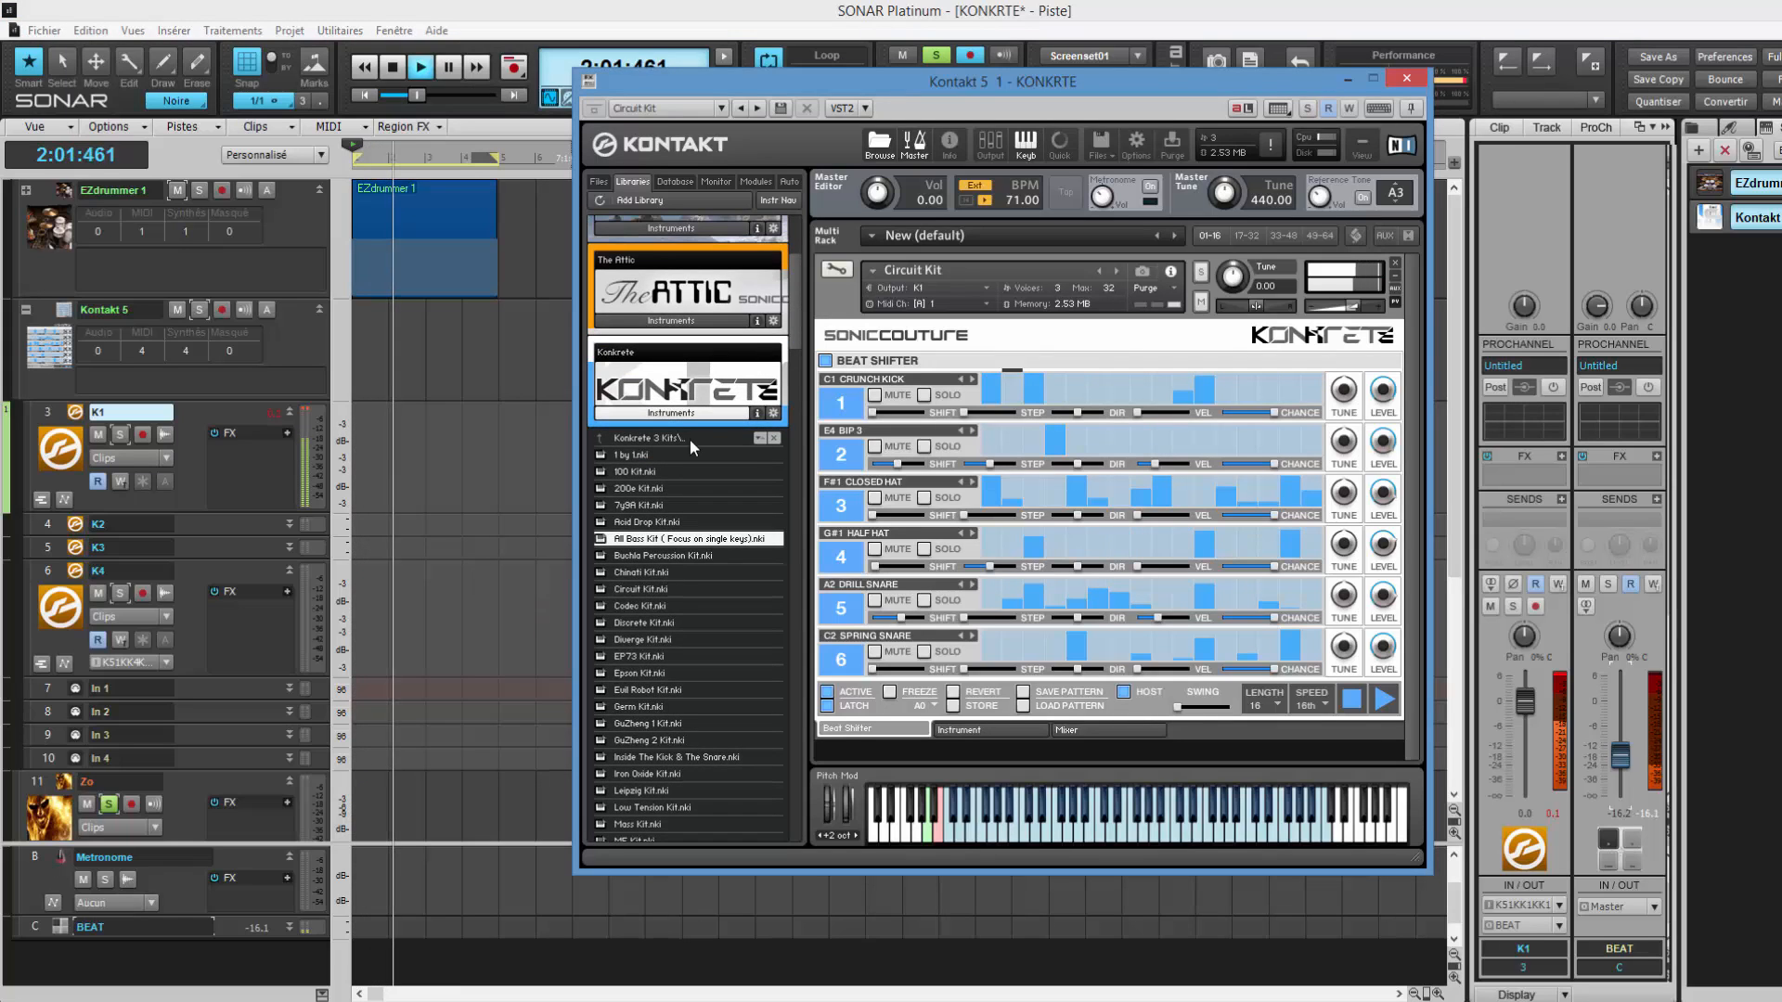
pyautogui.click(689, 438)
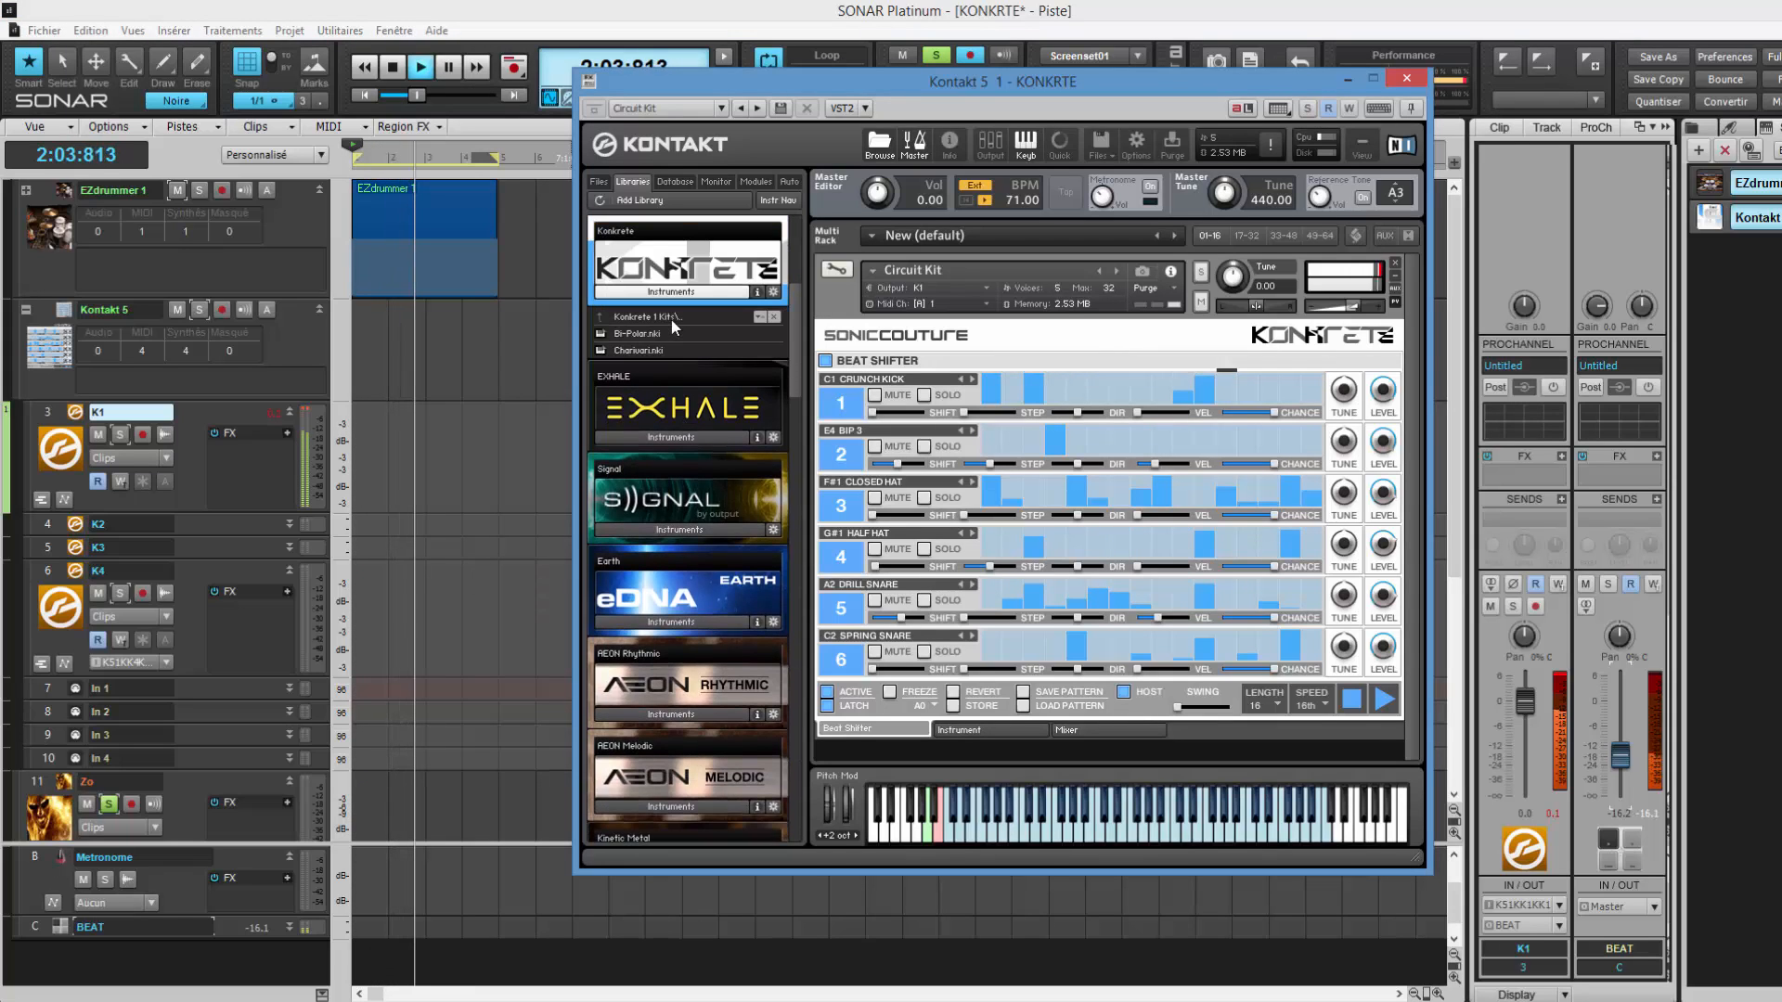
pyautogui.doubleClick(671, 319)
pyautogui.doubleClick(673, 330)
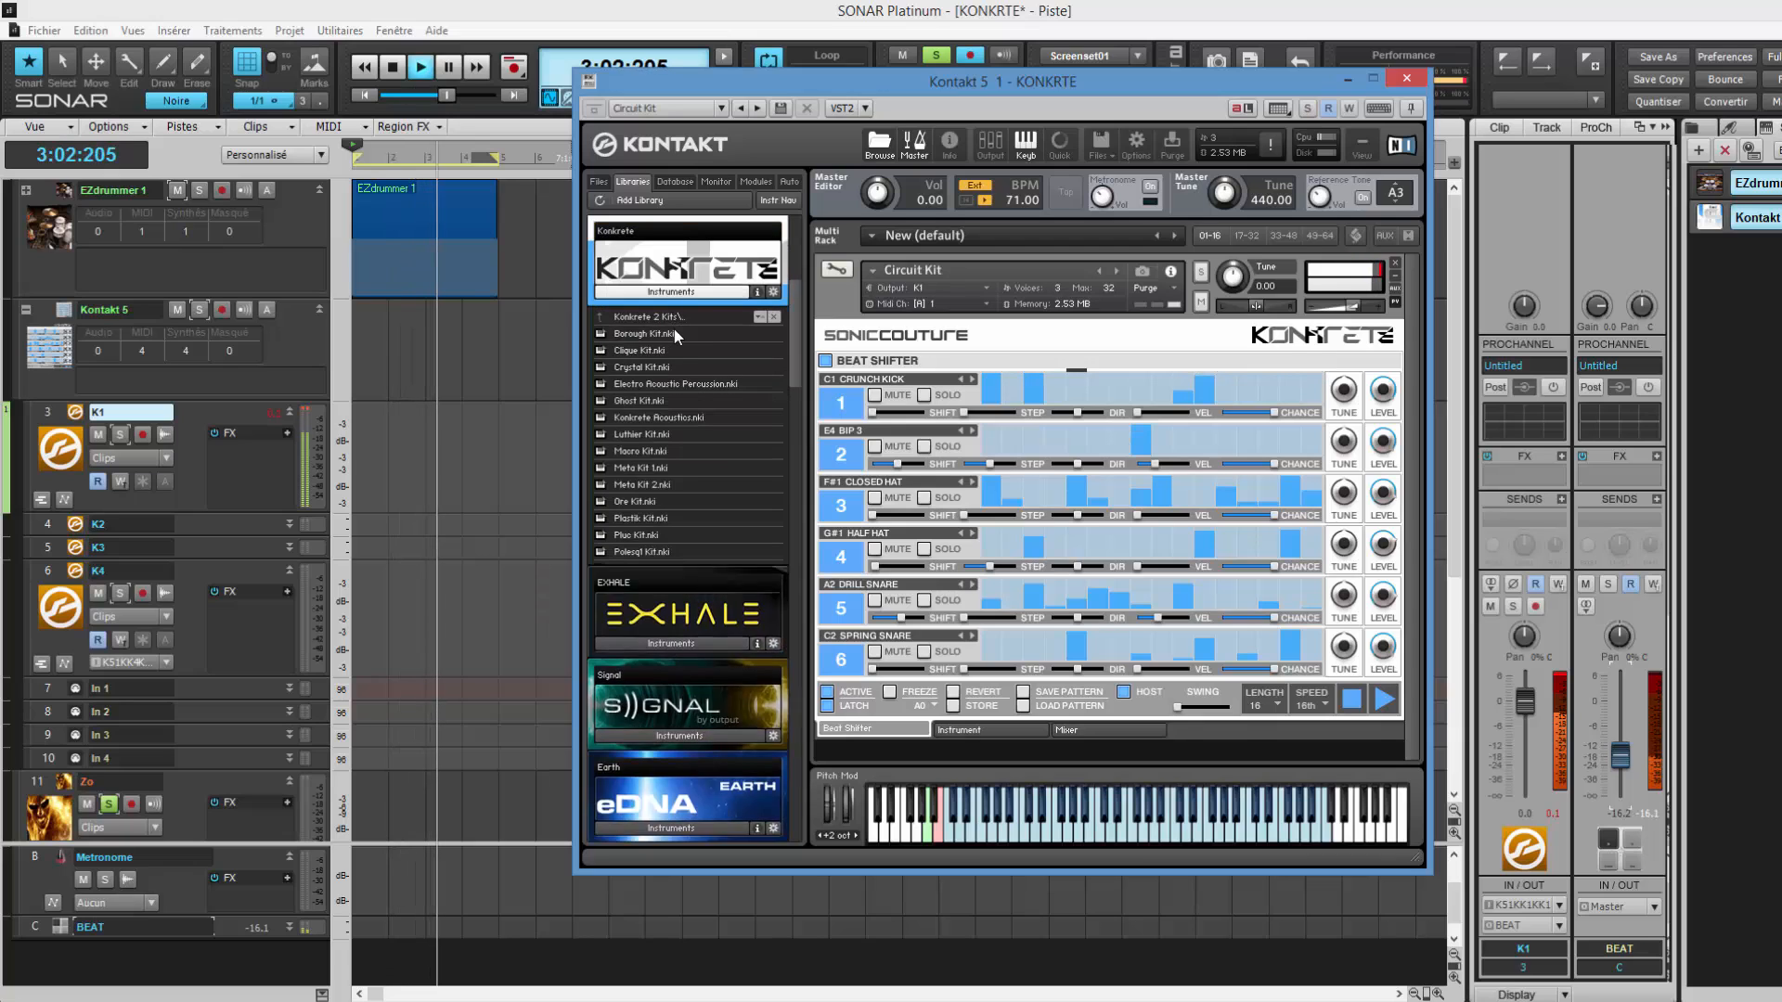
pyautogui.doubleClick(682, 319)
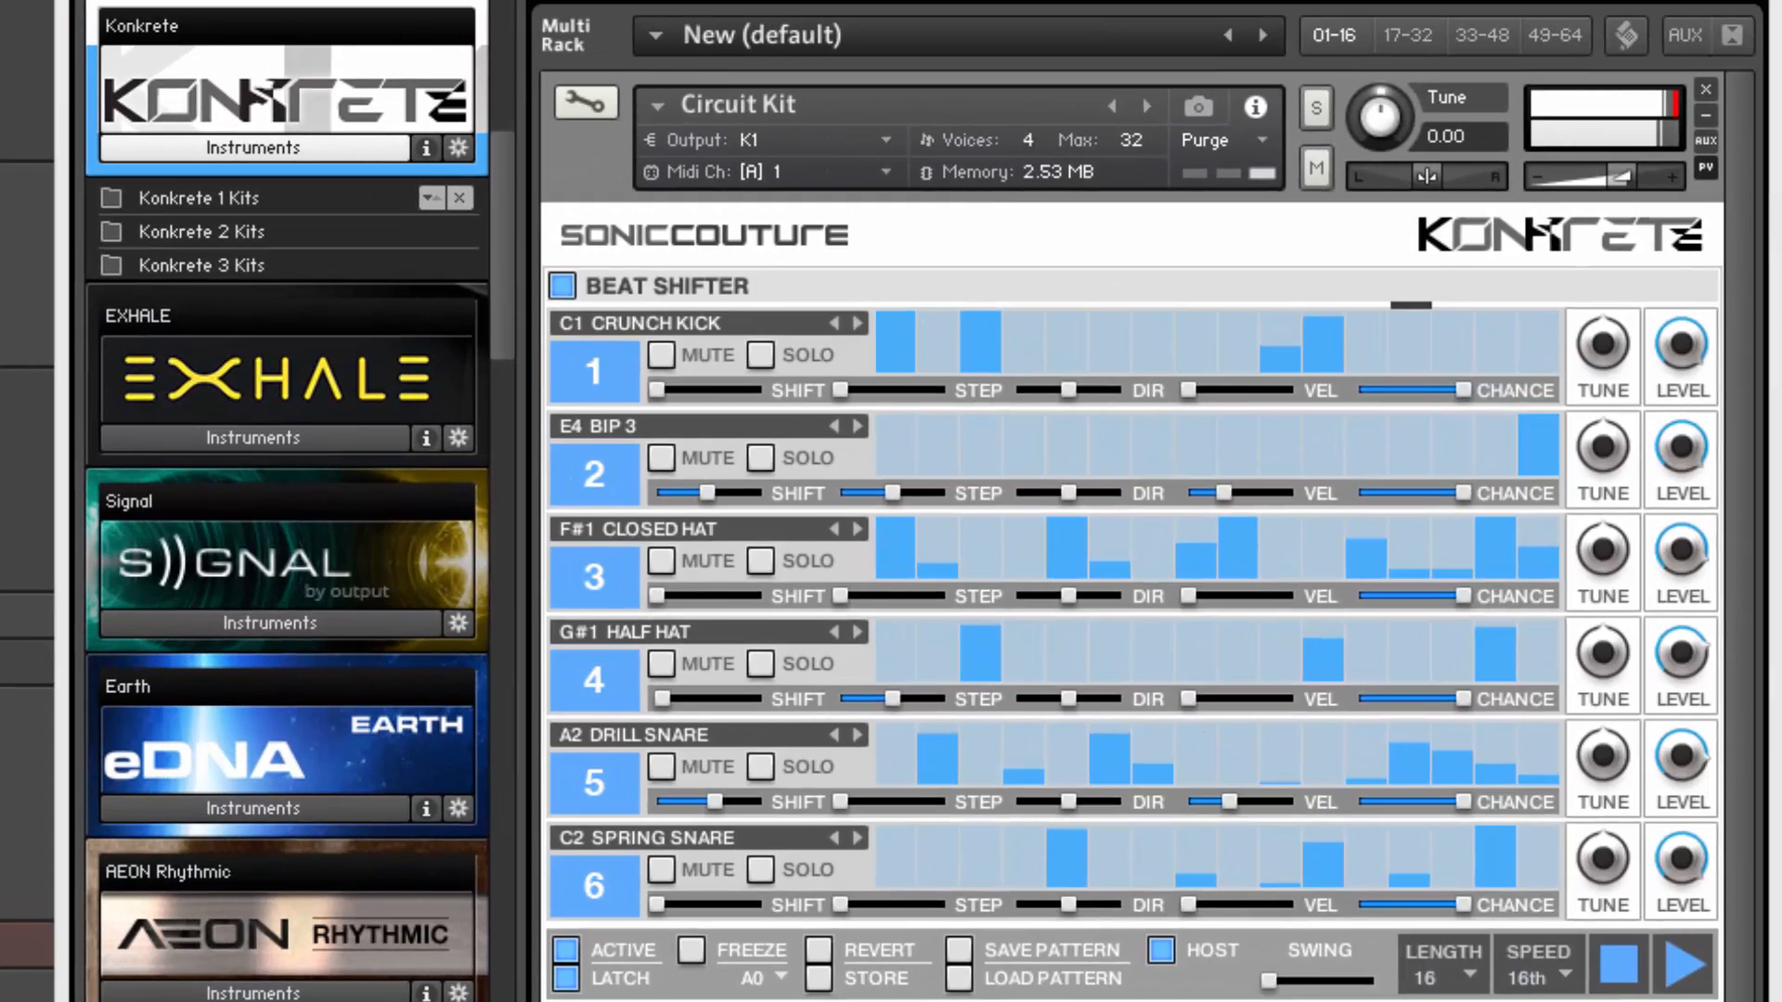
# Review the Circuit Kit's Instrument and Mixer pages and return to its Beat Shifter.
pyautogui.click(1620, 965)
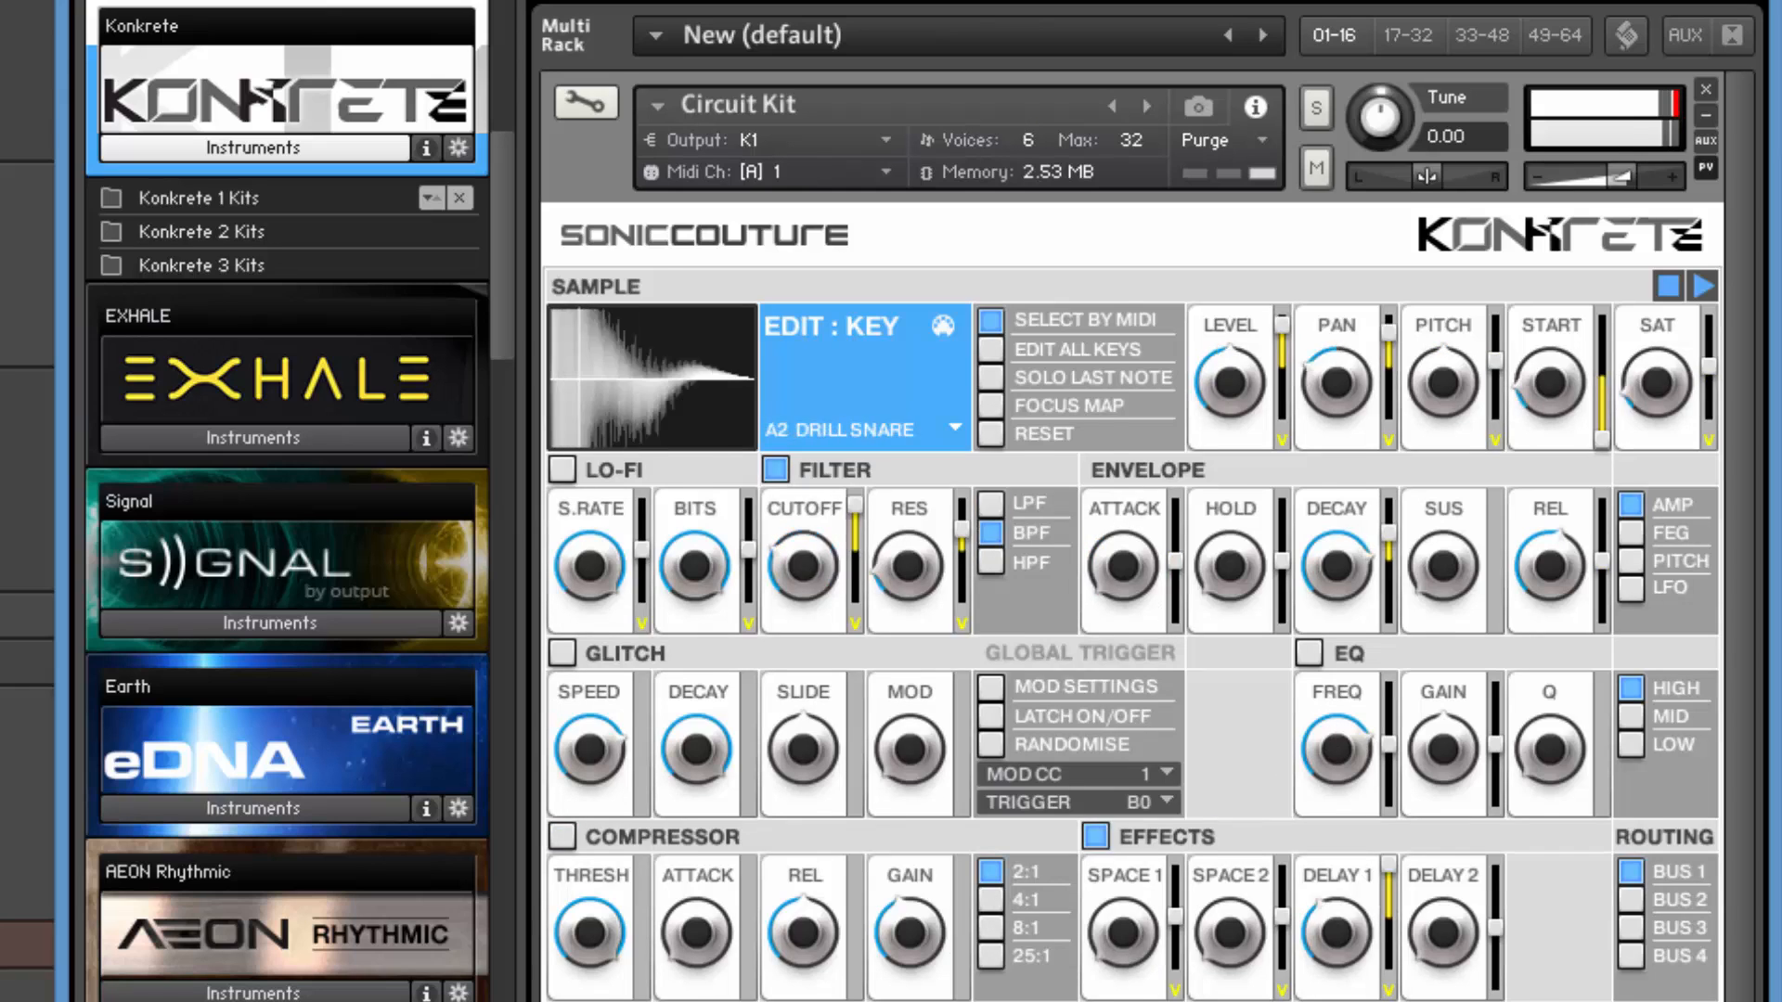
pyautogui.click(947, 1000)
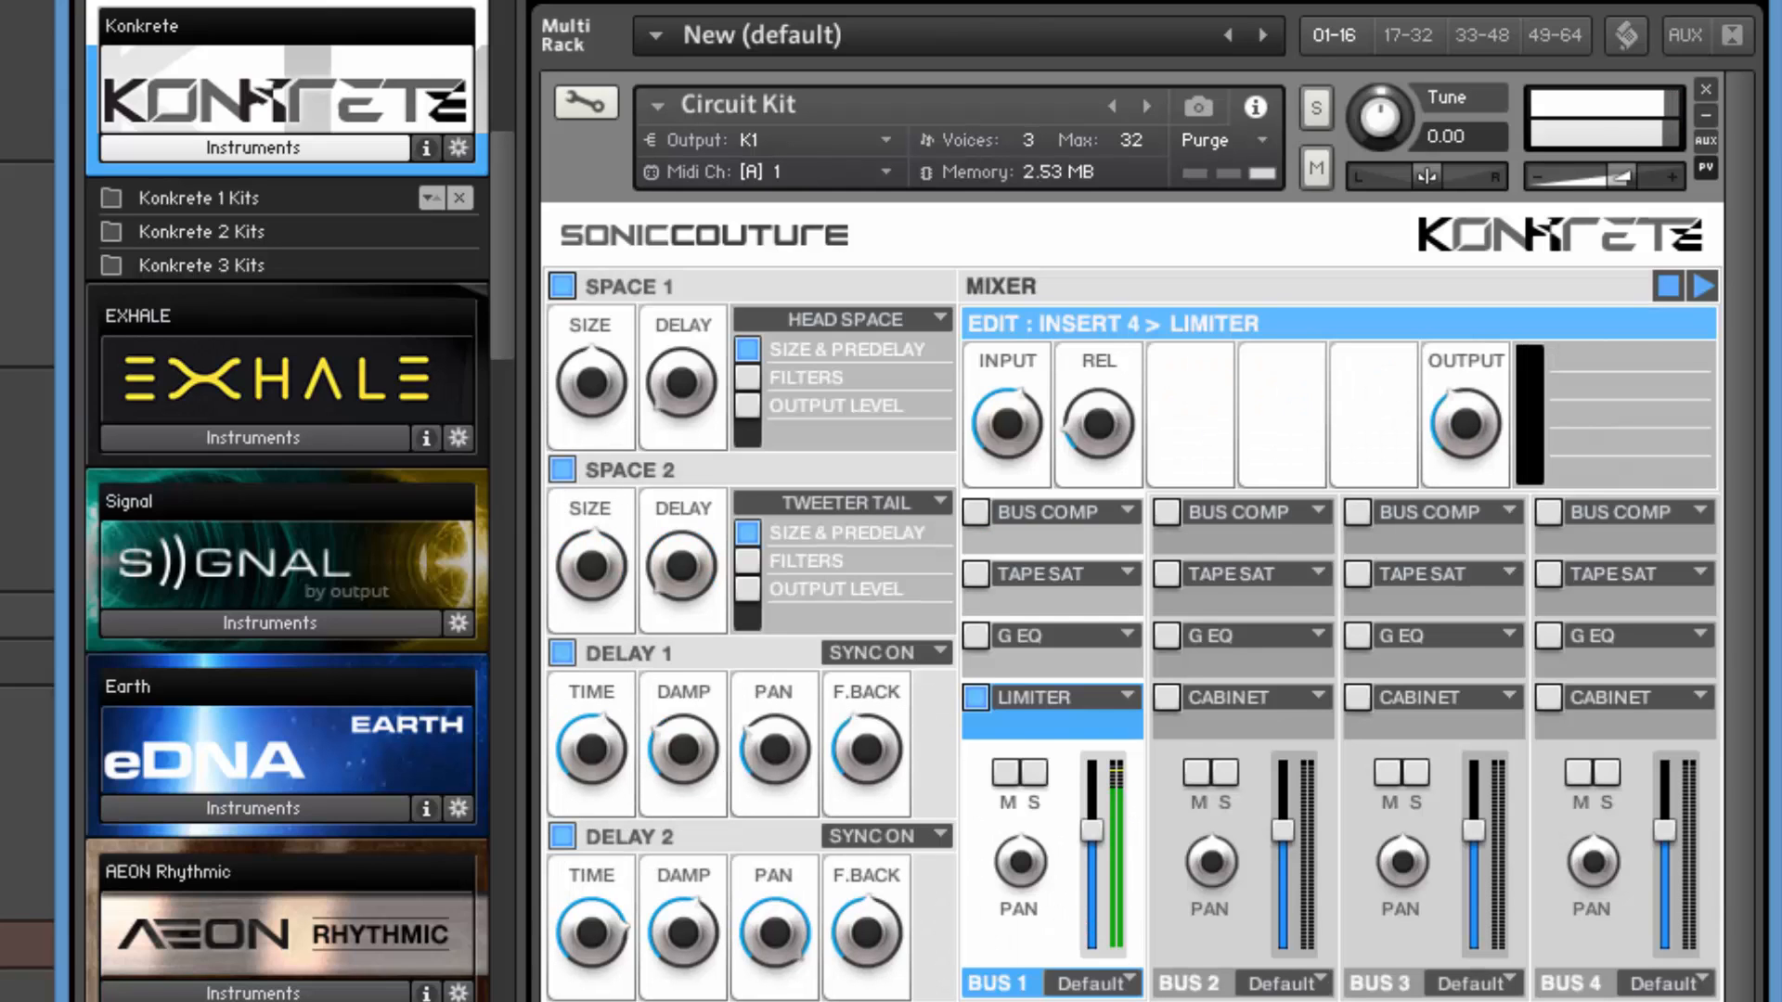
pyautogui.click(1027, 999)
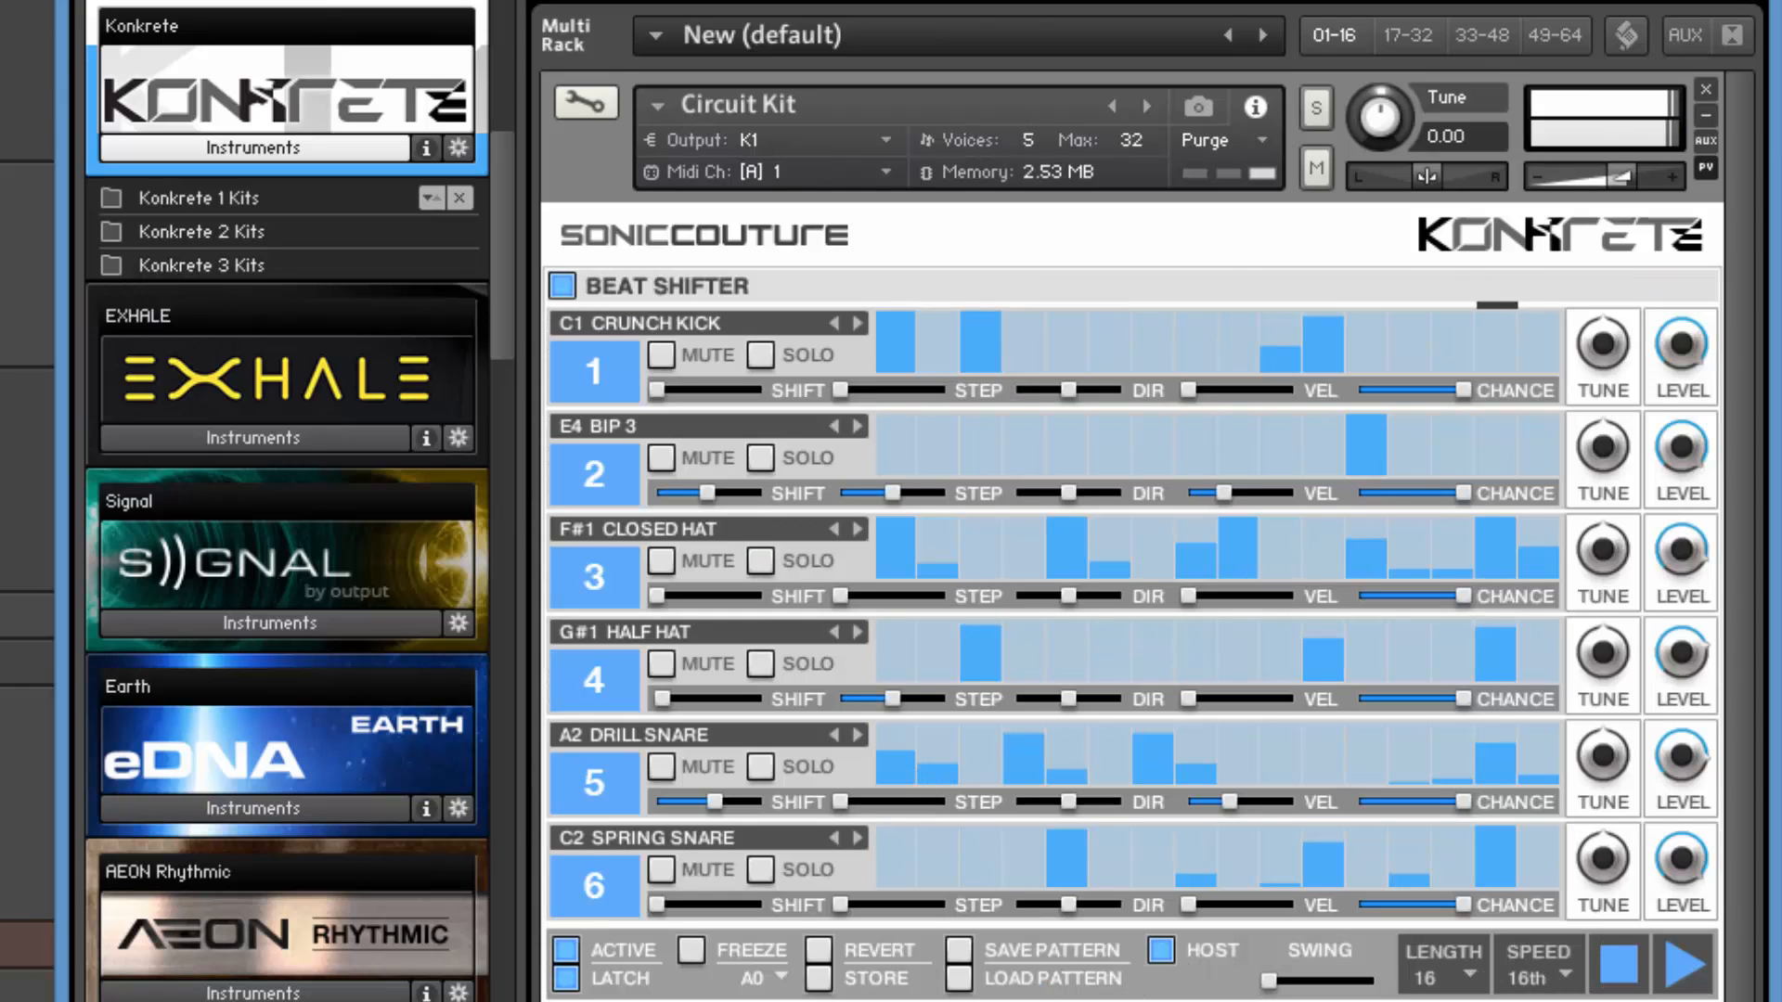